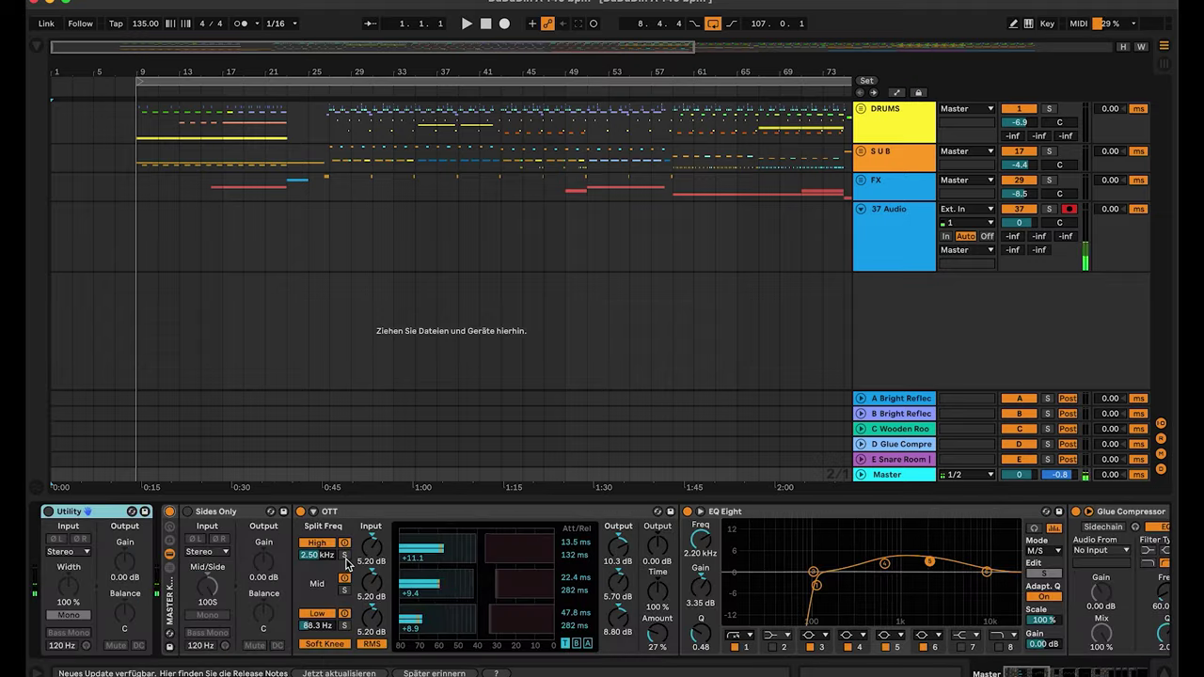
Step: Switch the master's mono Utility on and off again to compare the mix in mono
{"action": "left_click", "coordinate": [48, 512]}
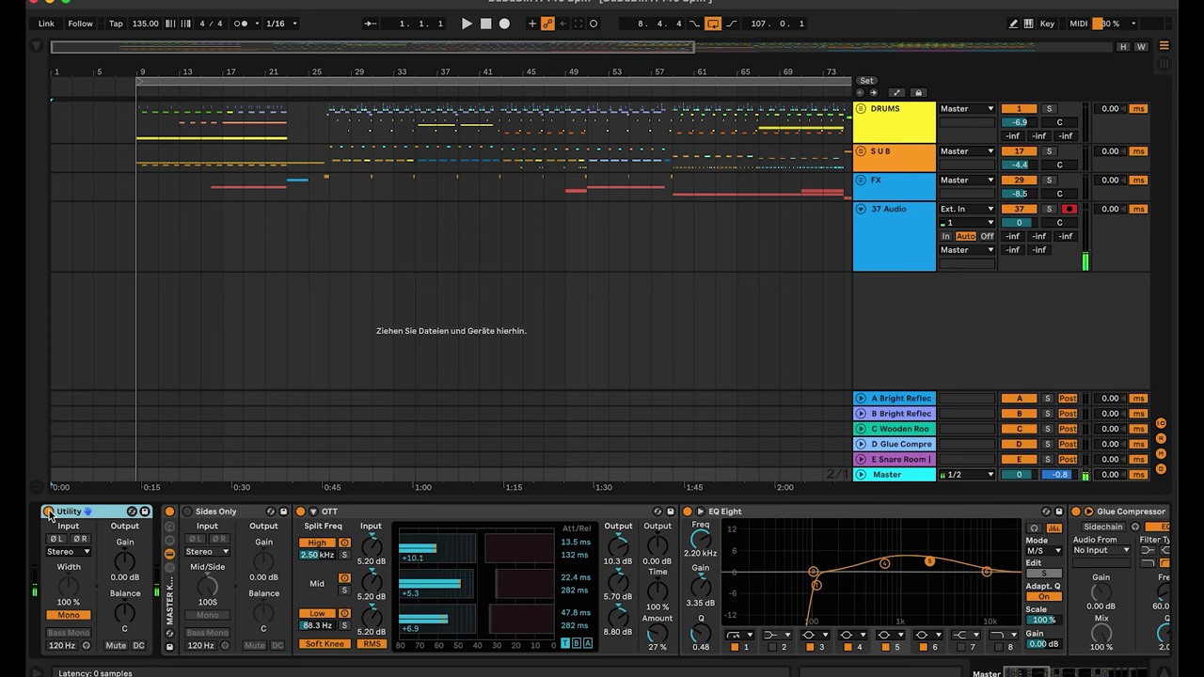
{"action": "left_click", "coordinate": [48, 512]}
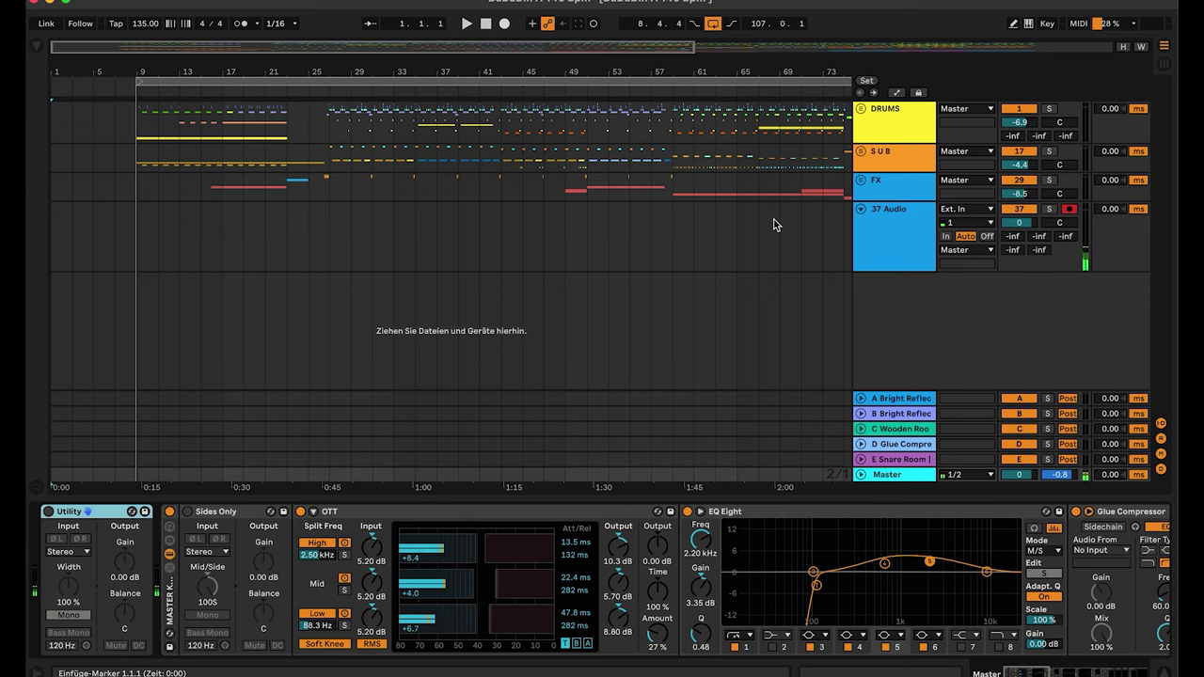
Step: Unfold the DRUMS group and examine its Saturator, EQ Eight-30 low cut and Glue Compressor
{"action": "left_click", "coordinate": [861, 109]}
{"action": "left_click", "coordinate": [894, 126]}
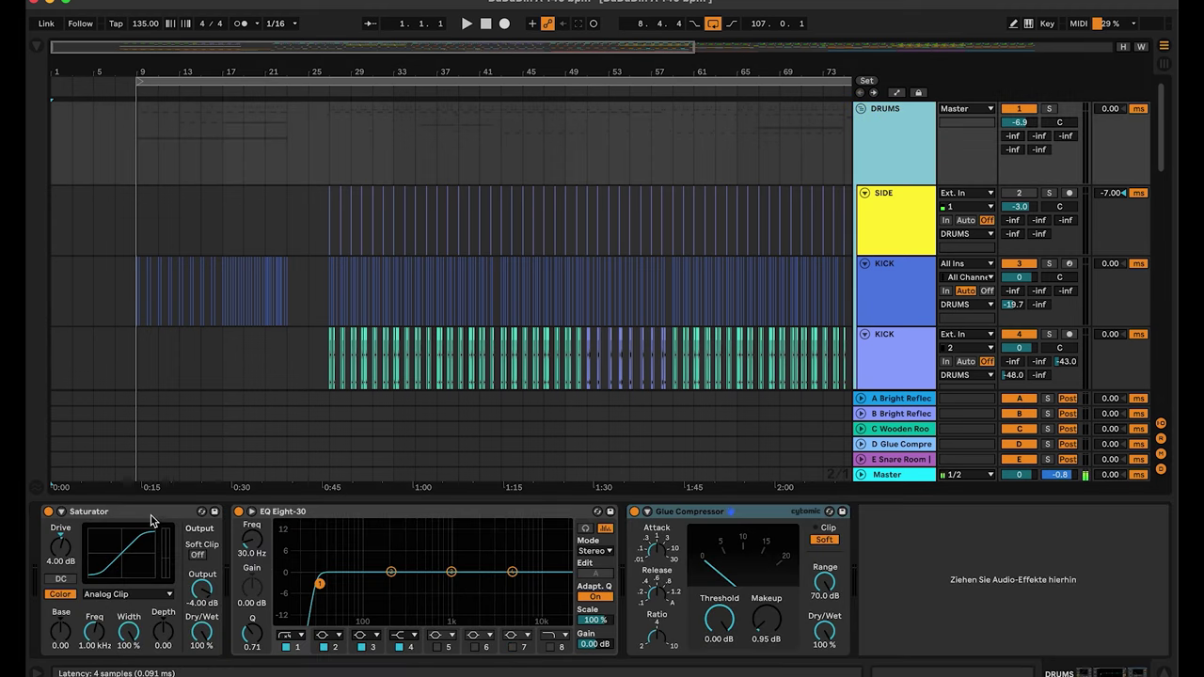
{"action": "left_click", "coordinate": [345, 524]}
{"action": "left_click", "coordinate": [320, 585]}
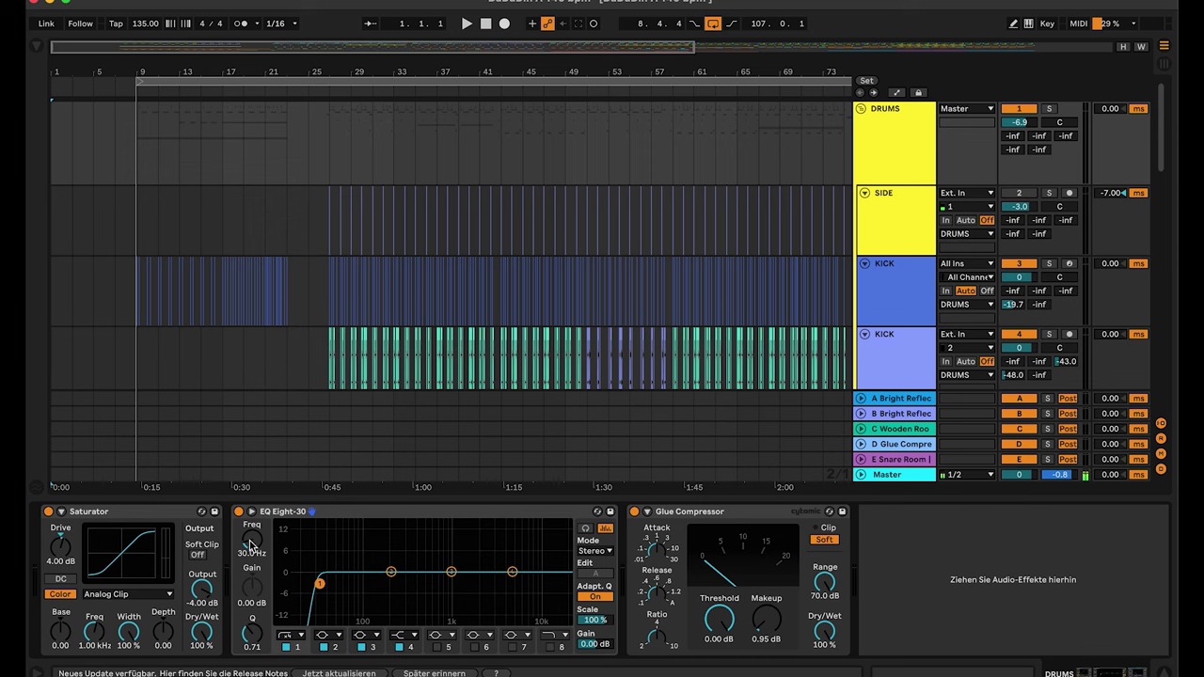
{"action": "left_click", "coordinate": [482, 514]}
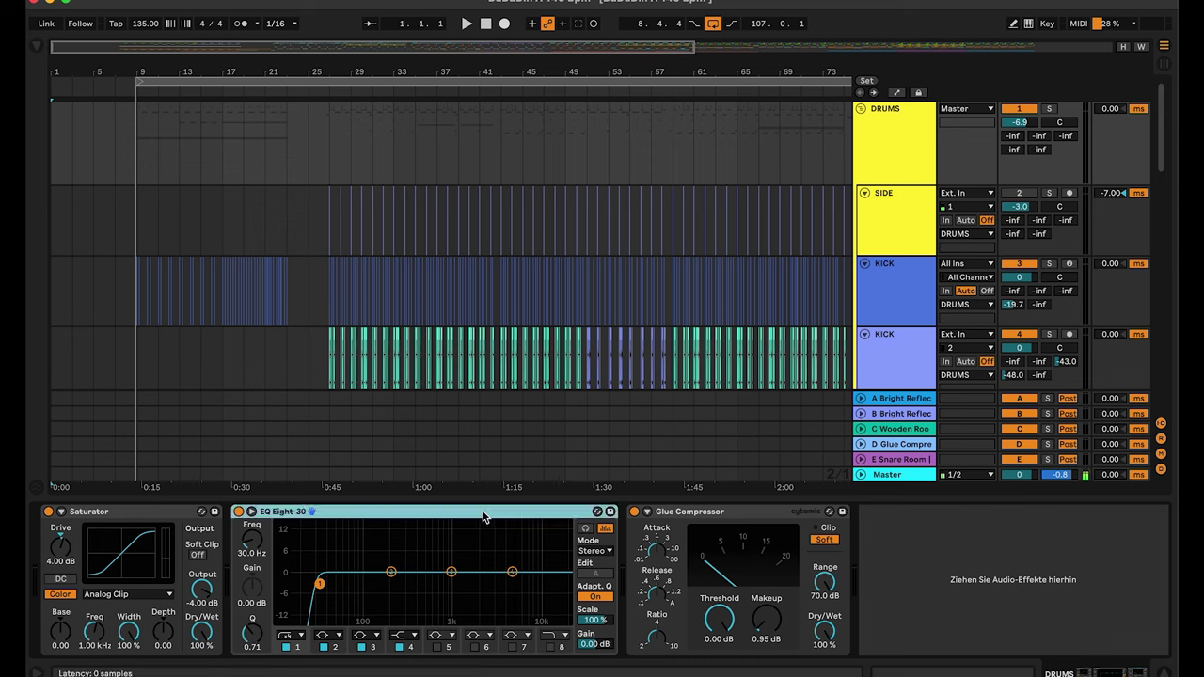
{"action": "left_click", "coordinate": [691, 515]}
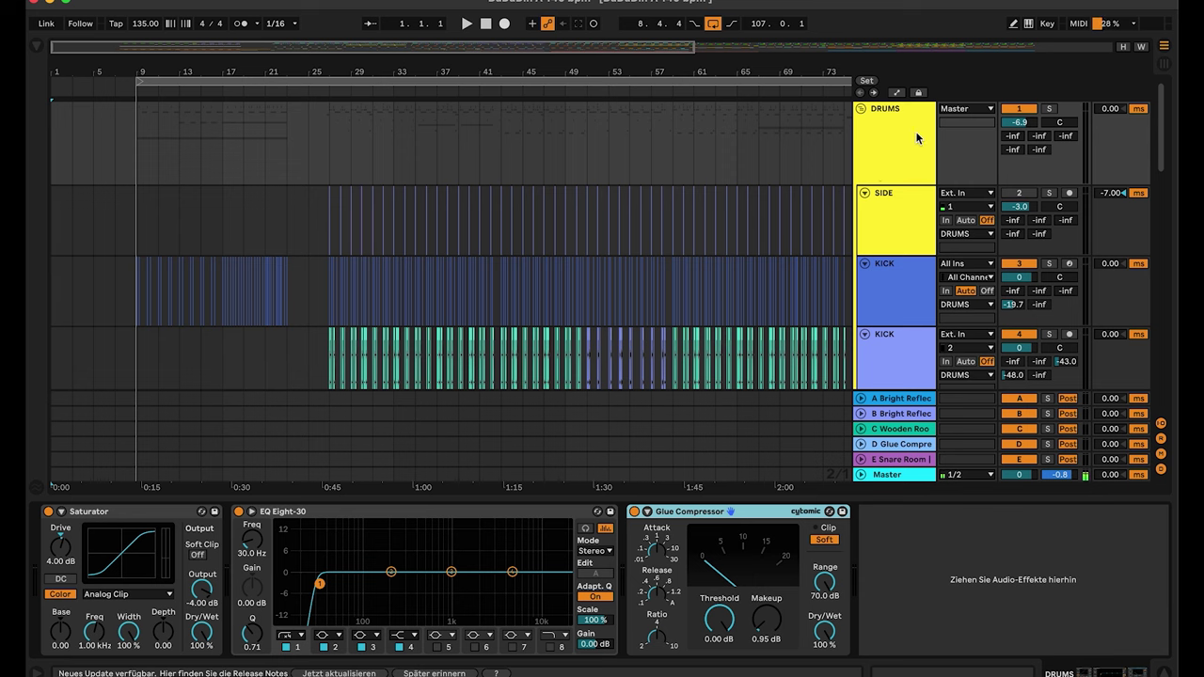
Step: Show the SIDE track's devices and examine its clips closely from bar 27 in the arrangement
{"action": "left_click", "coordinate": [897, 214]}
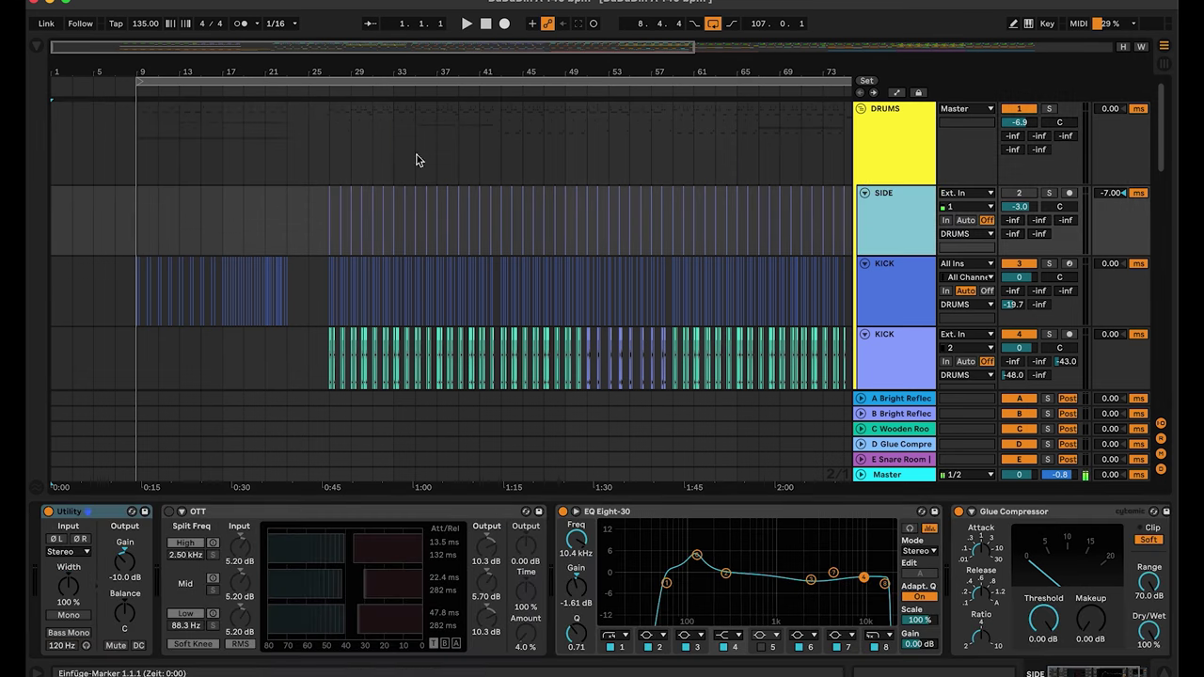
{"action": "left_click_drag", "start_coordinate": [359, 76], "coordinate": [360, 169]}
{"action": "left_click", "coordinate": [220, 190]}
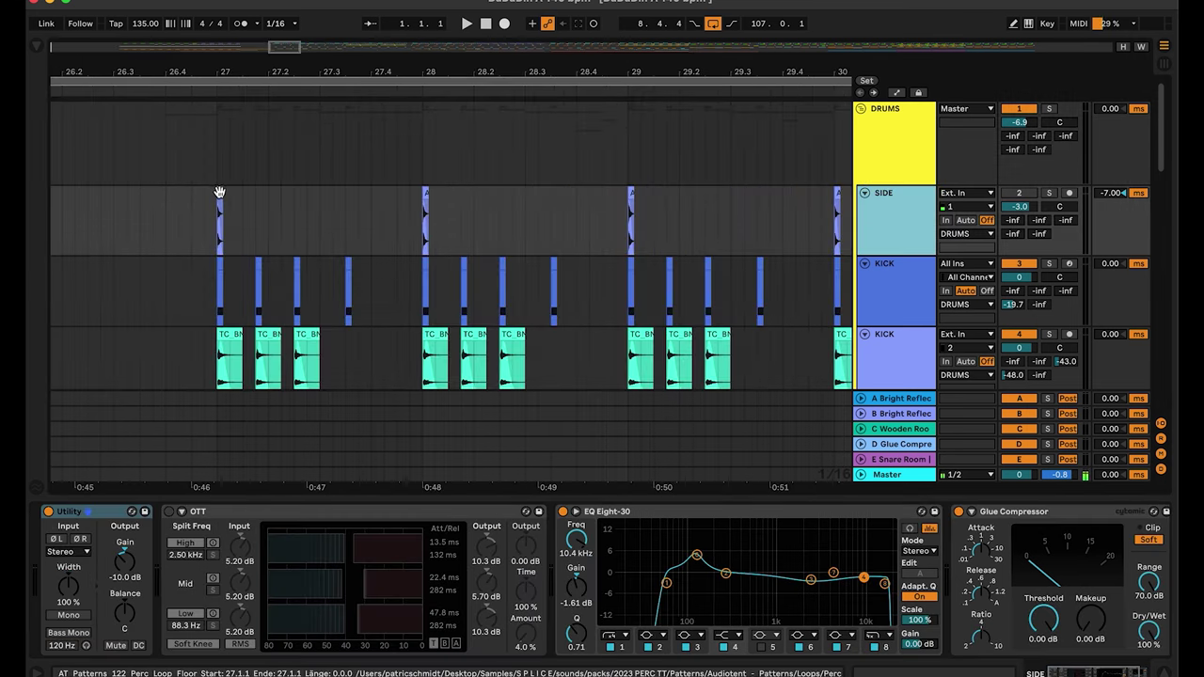
{"action": "left_click_drag", "start_coordinate": [224, 73], "coordinate": [303, 72]}
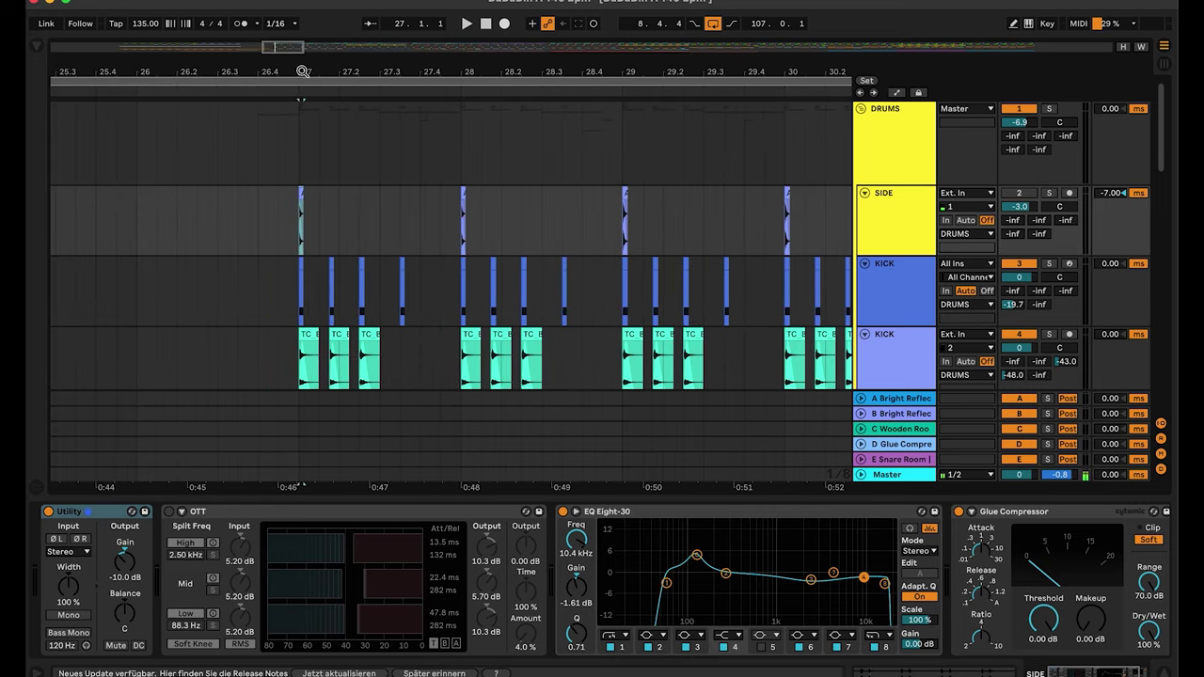
Step: Show the MIDI KICK track's Drum Rack and audition the wa_tanzbar_kick_09 pad
{"action": "left_click", "coordinate": [907, 286]}
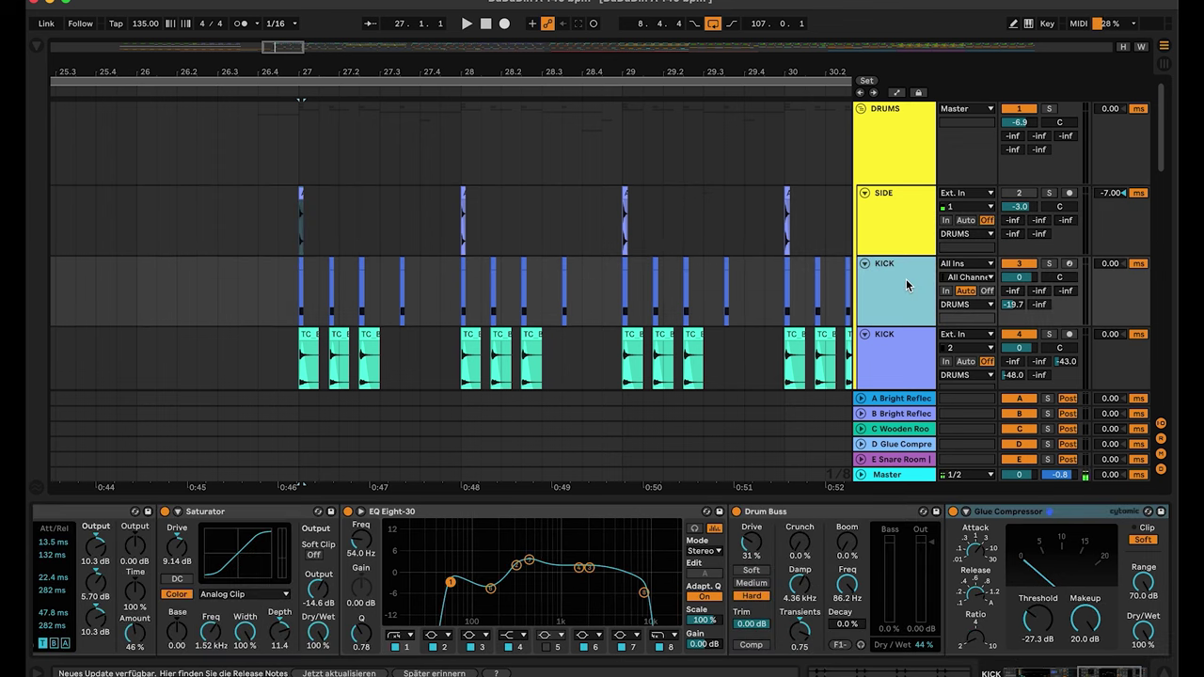
{"action": "scroll", "coordinate": [499, 629], "scroll_direction": "left", "scroll_amount": 8}
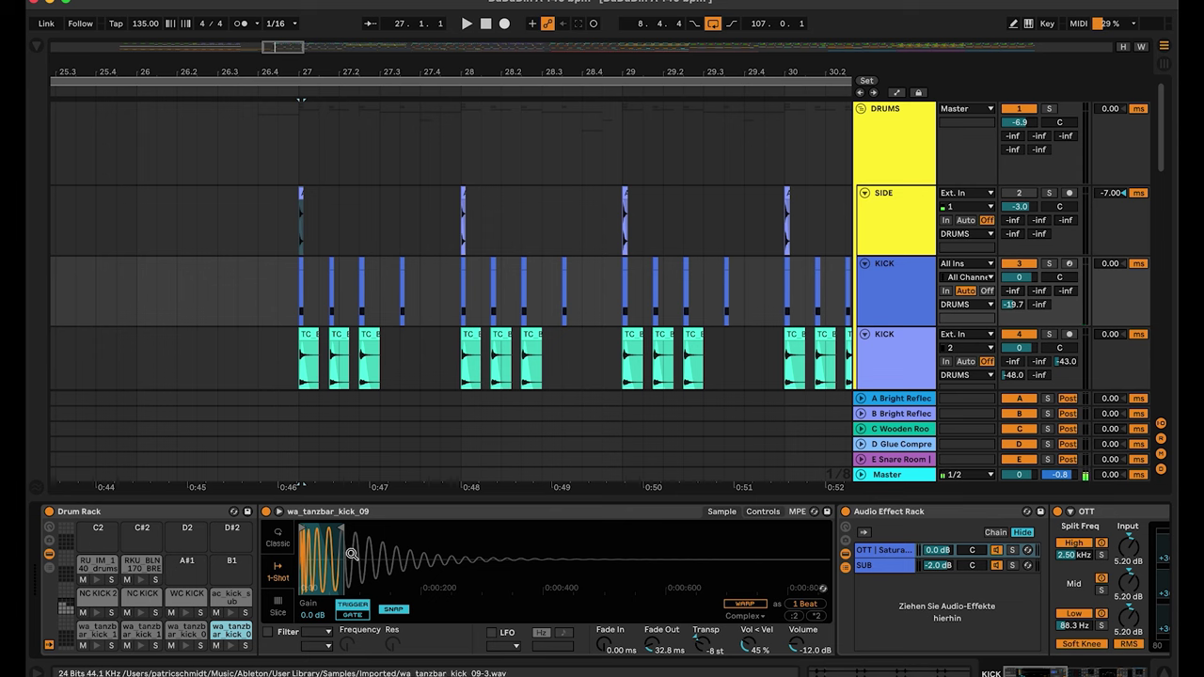
{"action": "left_click", "coordinate": [232, 647]}
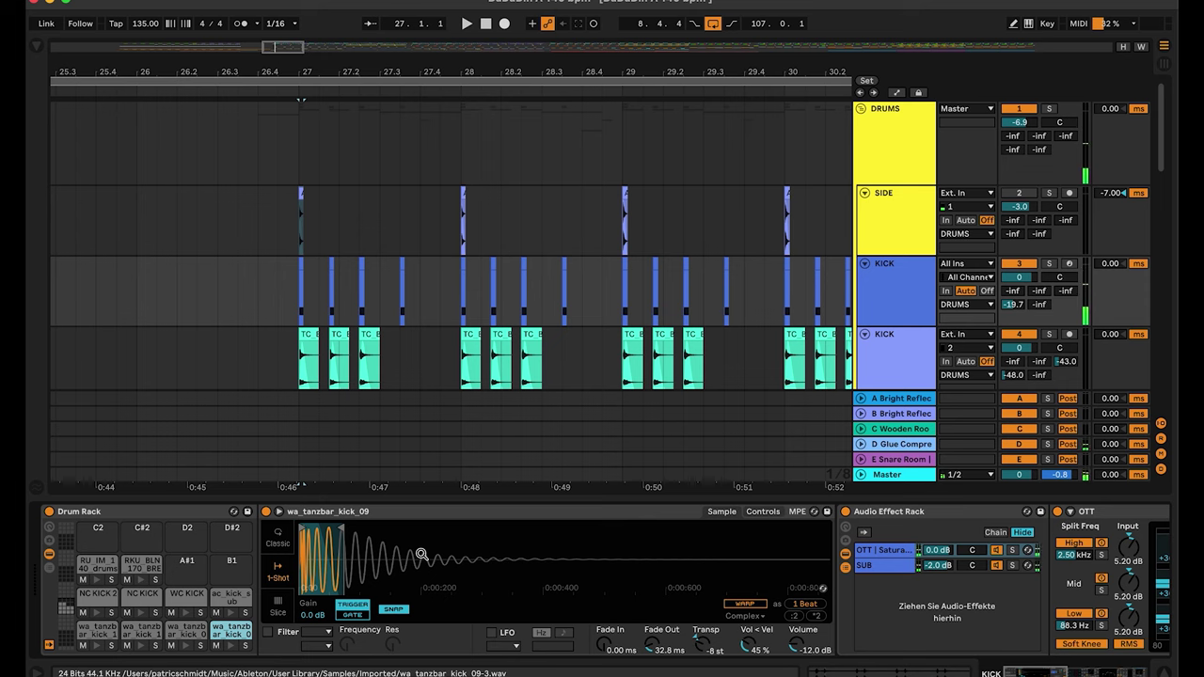
Step: Open the SUB chain of the kick's Audio Effect Rack and examine its Multiband Dynamics and Compressor
{"action": "scroll", "coordinate": [422, 555], "scroll_direction": "right", "scroll_amount": 10}
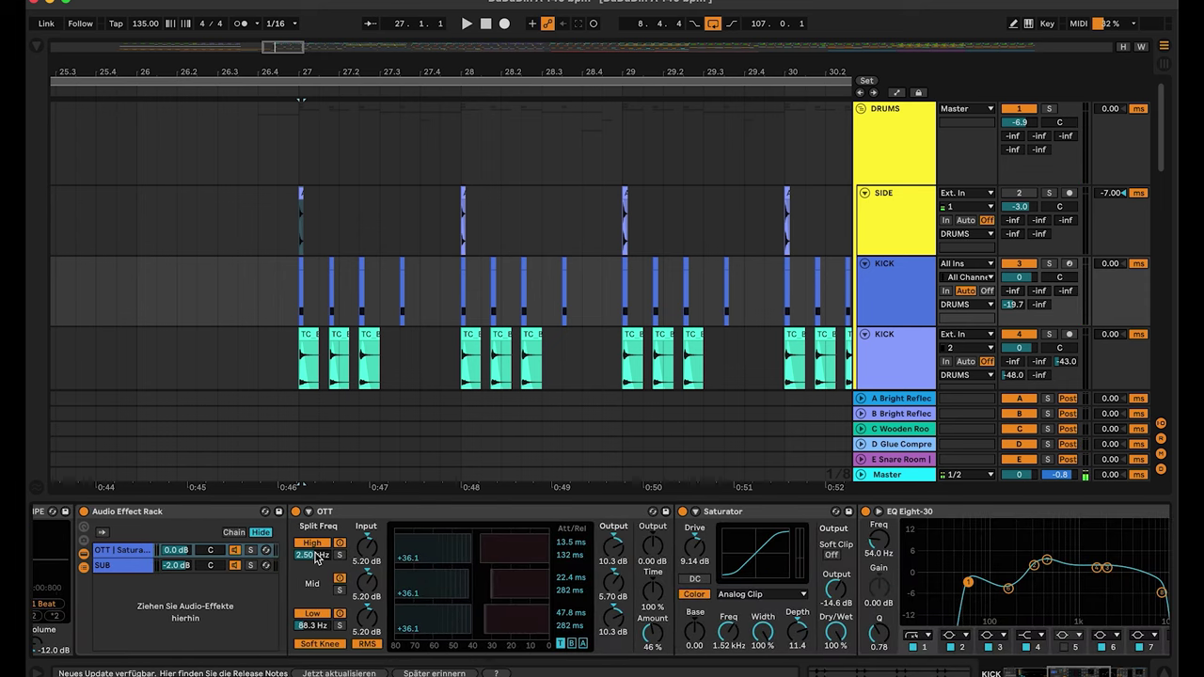
{"action": "scroll", "coordinate": [317, 558], "scroll_direction": "left", "scroll_amount": 3}
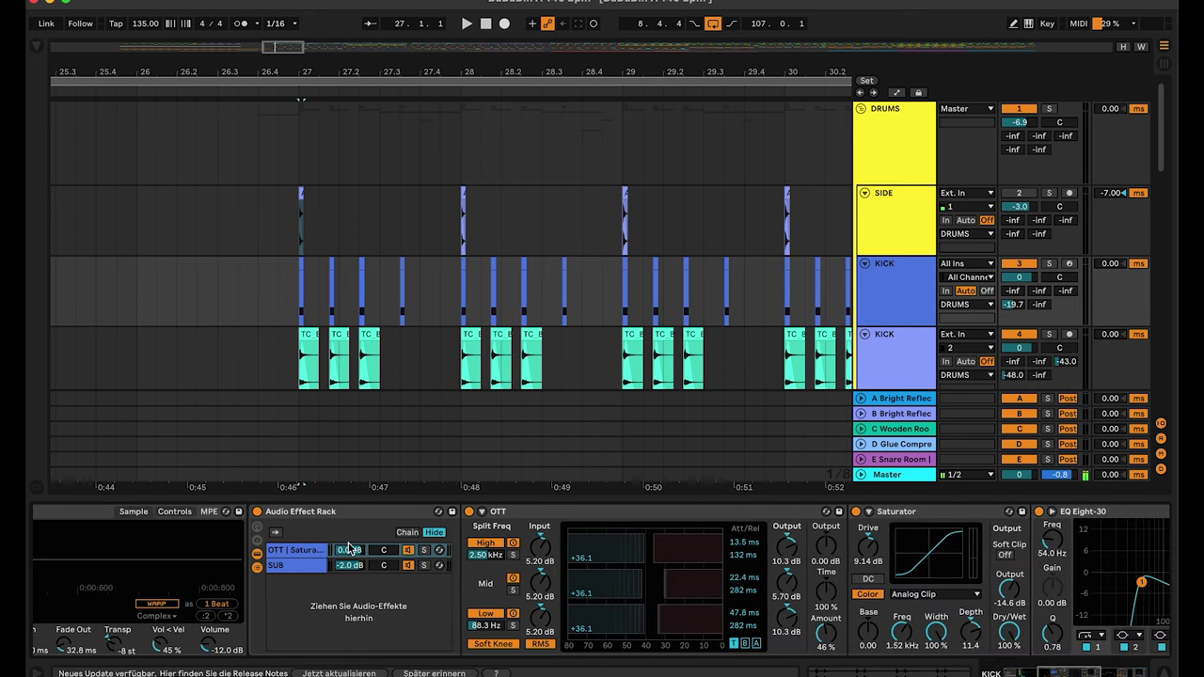
{"action": "left_click", "coordinate": [293, 566]}
{"action": "scroll", "coordinate": [513, 588], "scroll_direction": "right", "scroll_amount": 3}
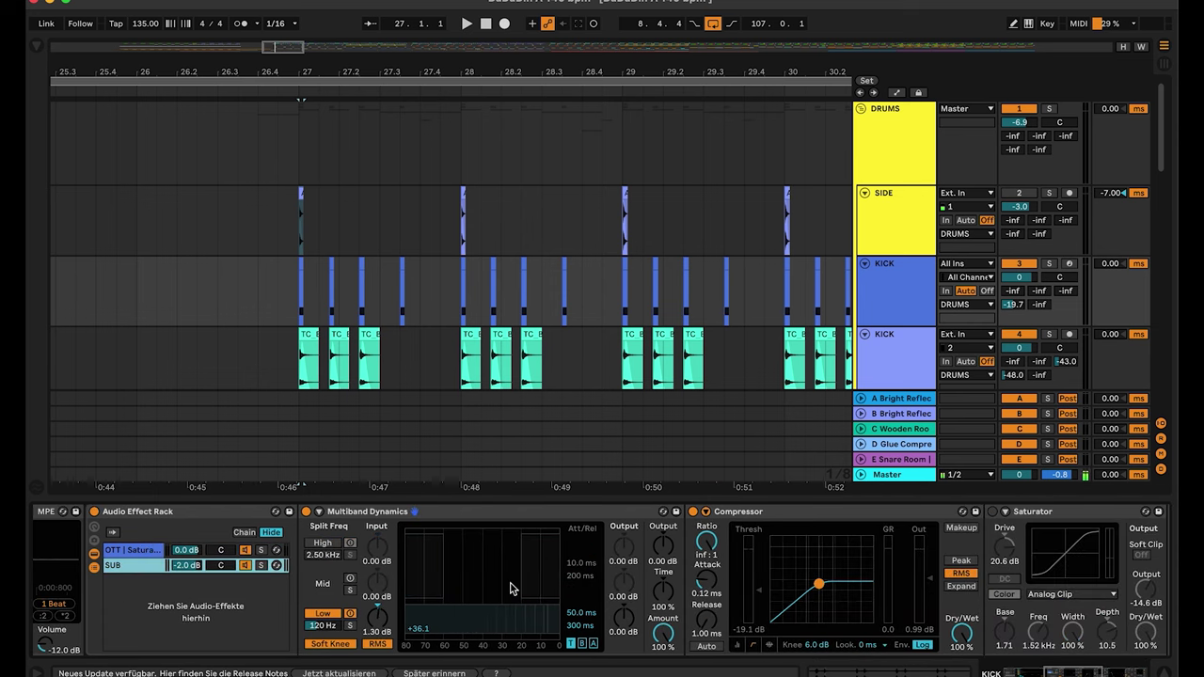
{"action": "left_click", "coordinate": [453, 514]}
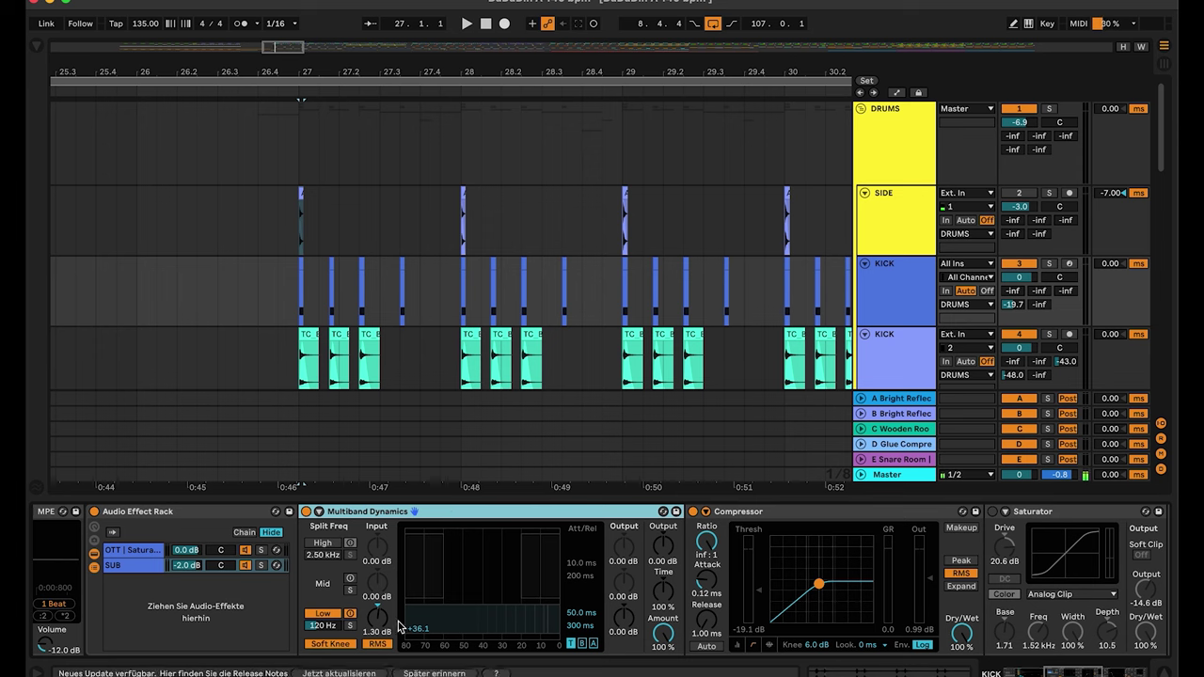
{"action": "scroll", "coordinate": [453, 623], "scroll_direction": "right", "scroll_amount": 5}
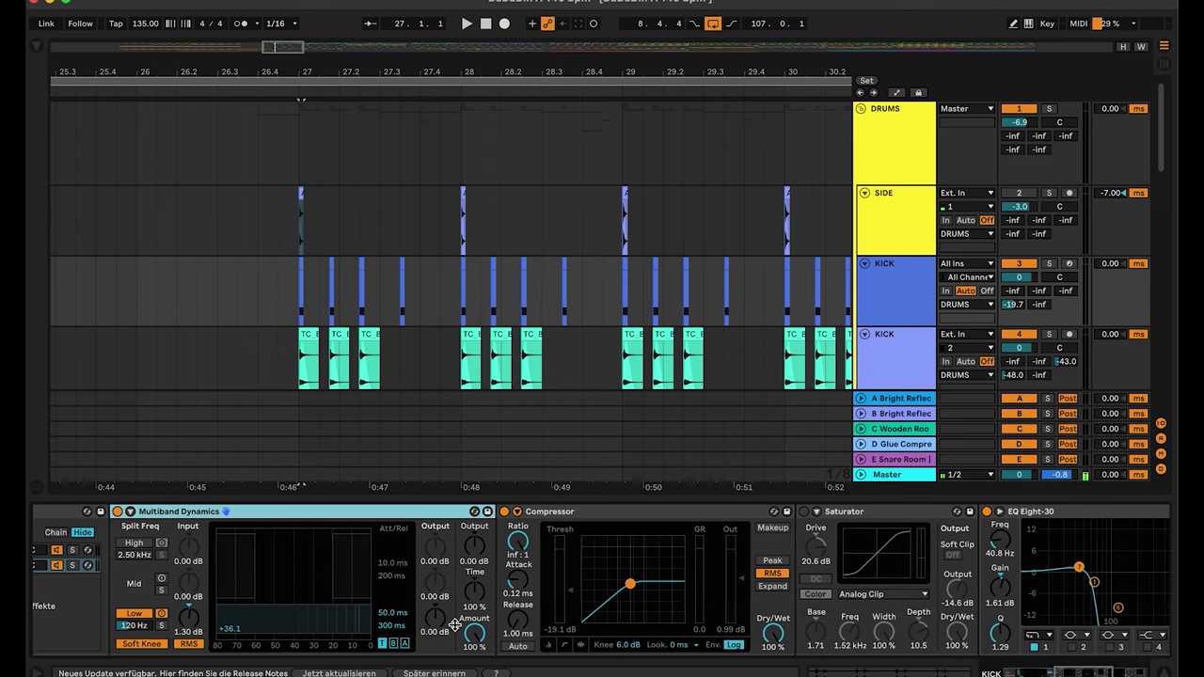
{"action": "left_click", "coordinate": [612, 518]}
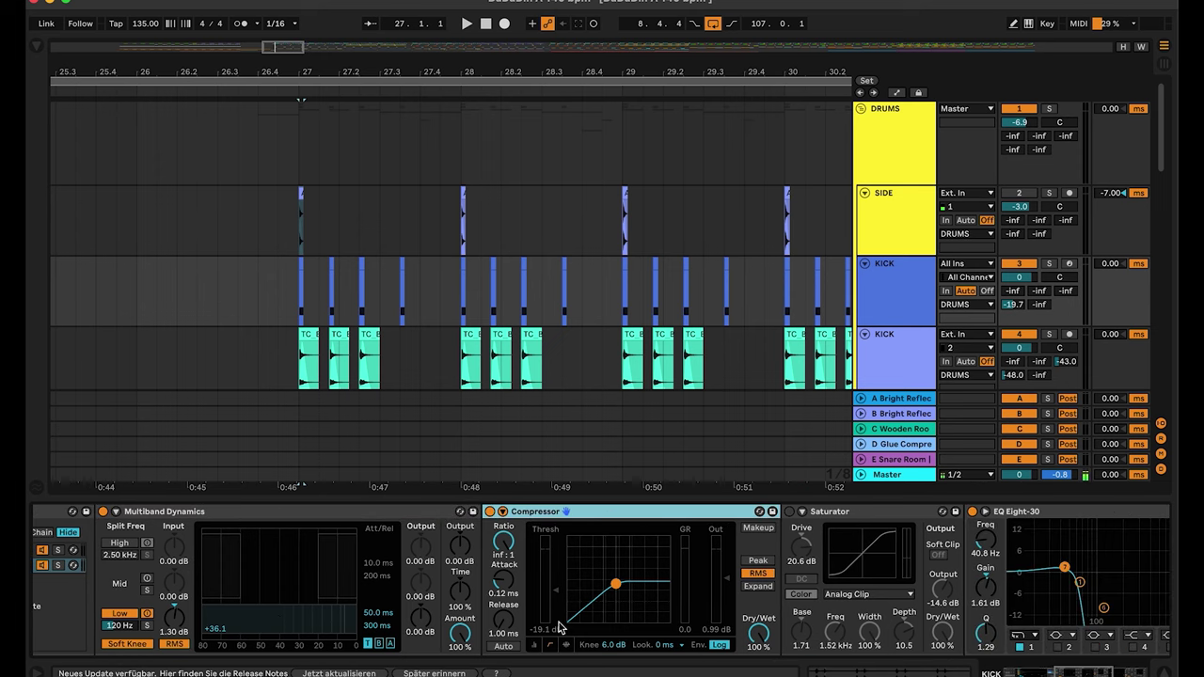
Step: Examine the EQ Eight-30 and the mono Utility -10 at the end of the kick's SUB chain
{"action": "scroll", "coordinate": [593, 586], "scroll_direction": "right", "scroll_amount": 5}
{"action": "scroll", "coordinate": [593, 586], "scroll_direction": "right", "scroll_amount": 5}
{"action": "left_click", "coordinate": [715, 515]}
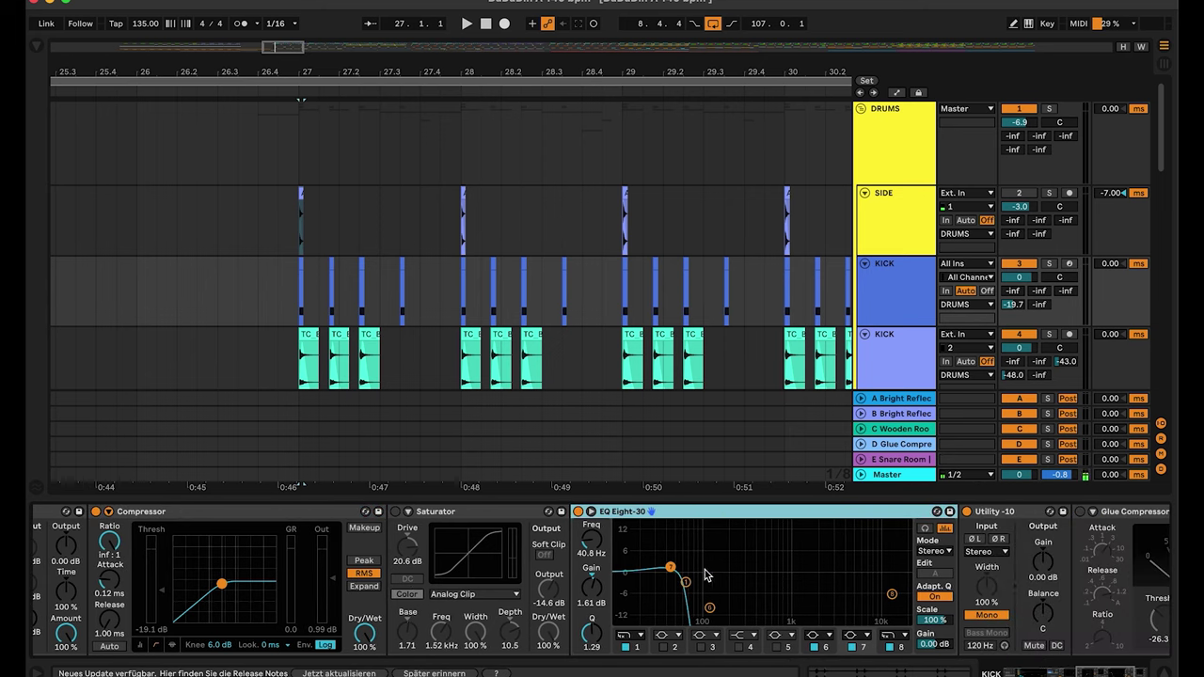
{"action": "scroll", "coordinate": [642, 579], "scroll_direction": "right", "scroll_amount": 5}
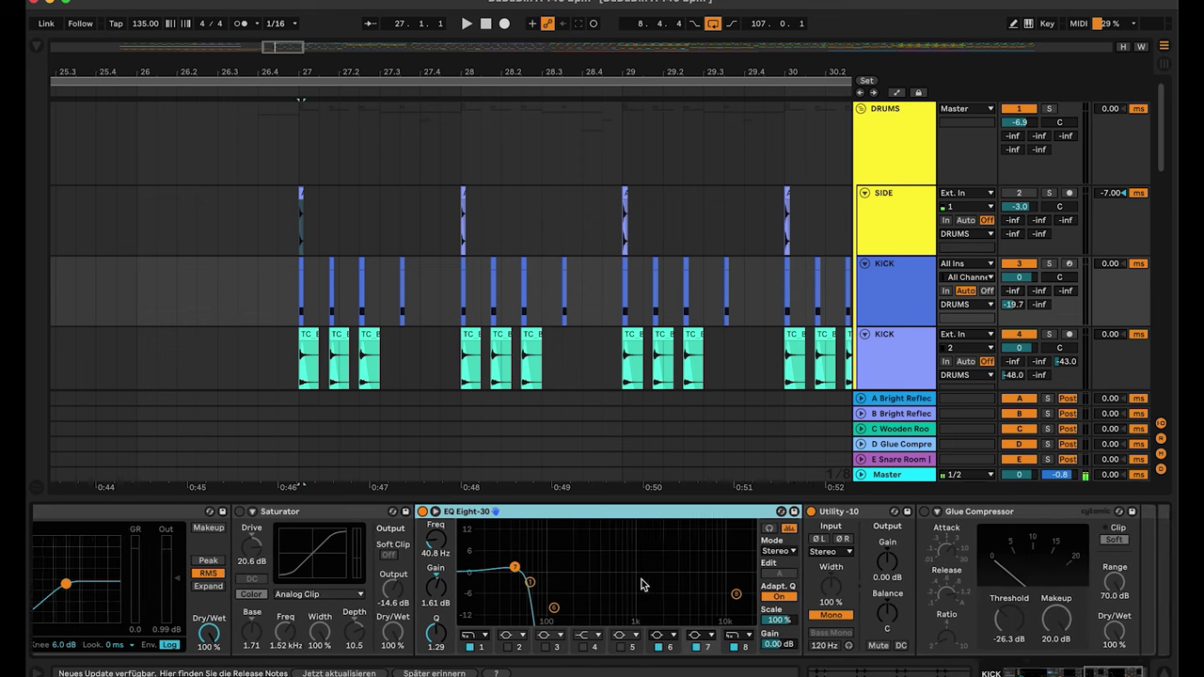
{"action": "scroll", "coordinate": [552, 515], "scroll_direction": "right", "scroll_amount": 1}
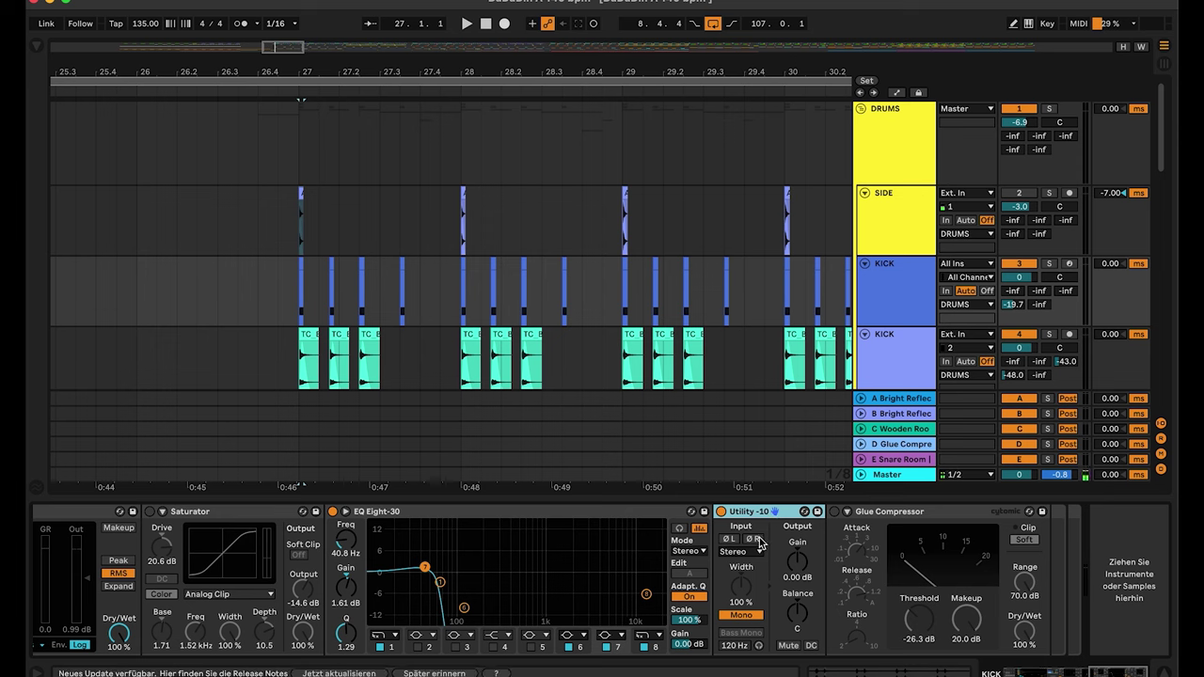
Step: Open the OTT chain of the kick's Audio Effect Rack and examine its OTT and Saturator settings
{"action": "scroll", "coordinate": [758, 515], "scroll_direction": "left", "scroll_amount": 10}
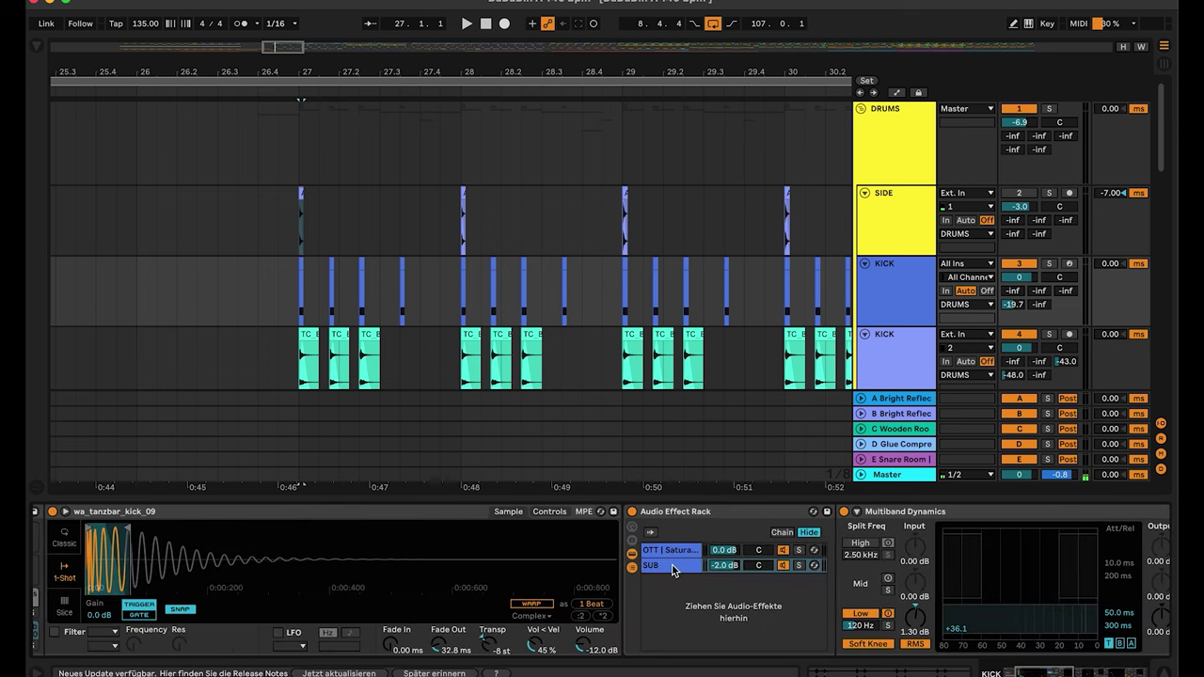
{"action": "left_click", "coordinate": [669, 551]}
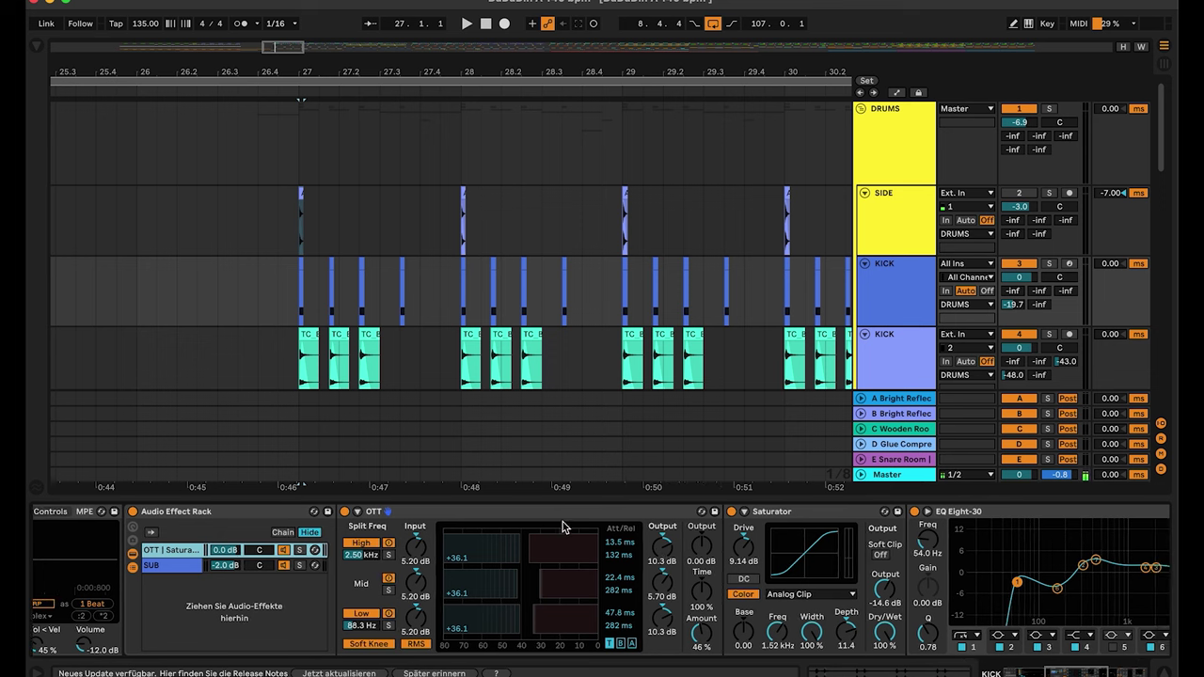
{"action": "left_click", "coordinate": [544, 515]}
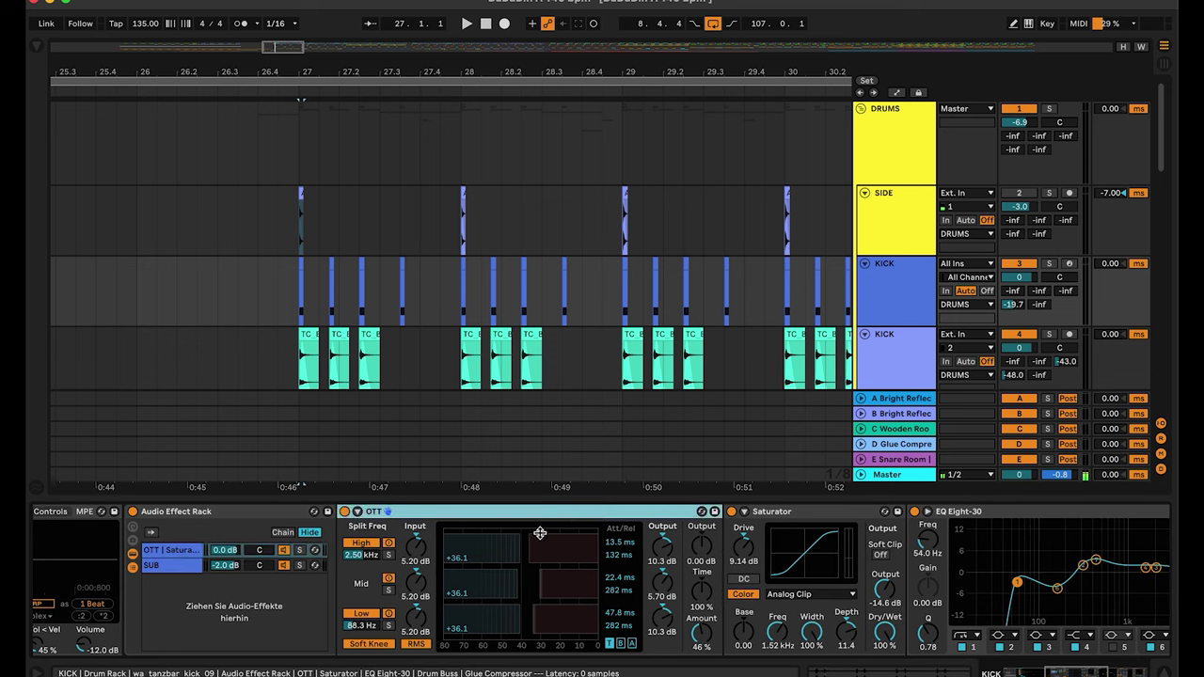
{"action": "scroll", "coordinate": [540, 533], "scroll_direction": "right", "scroll_amount": 5}
{"action": "scroll", "coordinate": [501, 570], "scroll_direction": "right", "scroll_amount": 1}
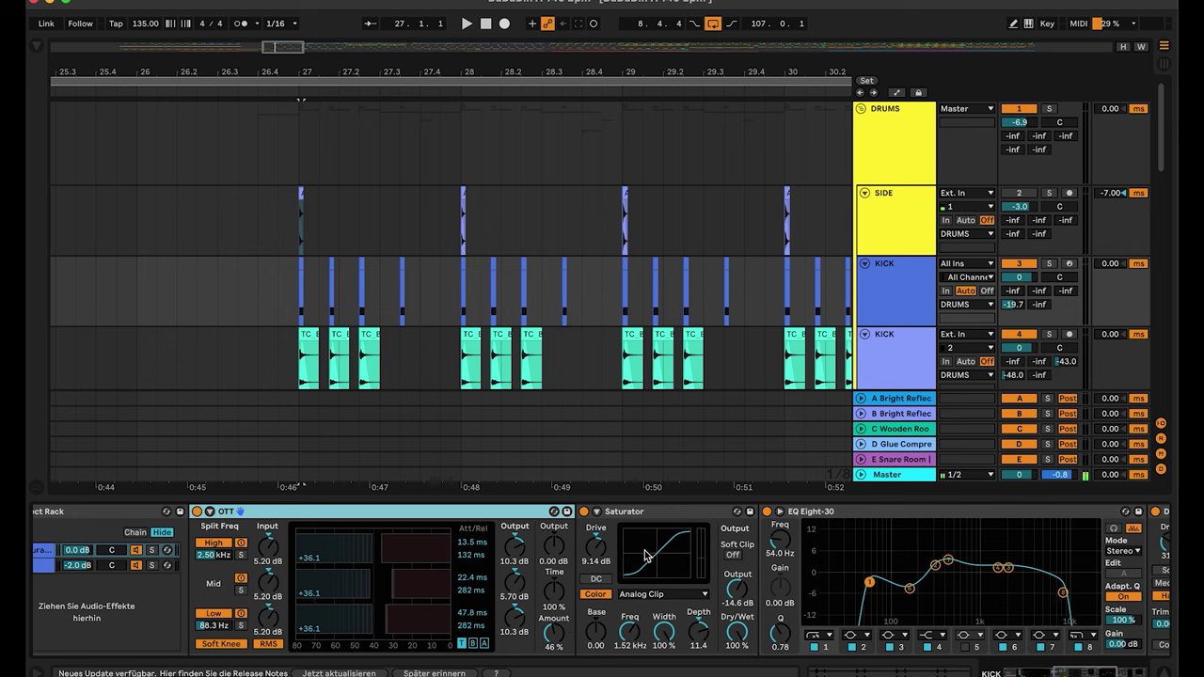
{"action": "left_click", "coordinate": [667, 519]}
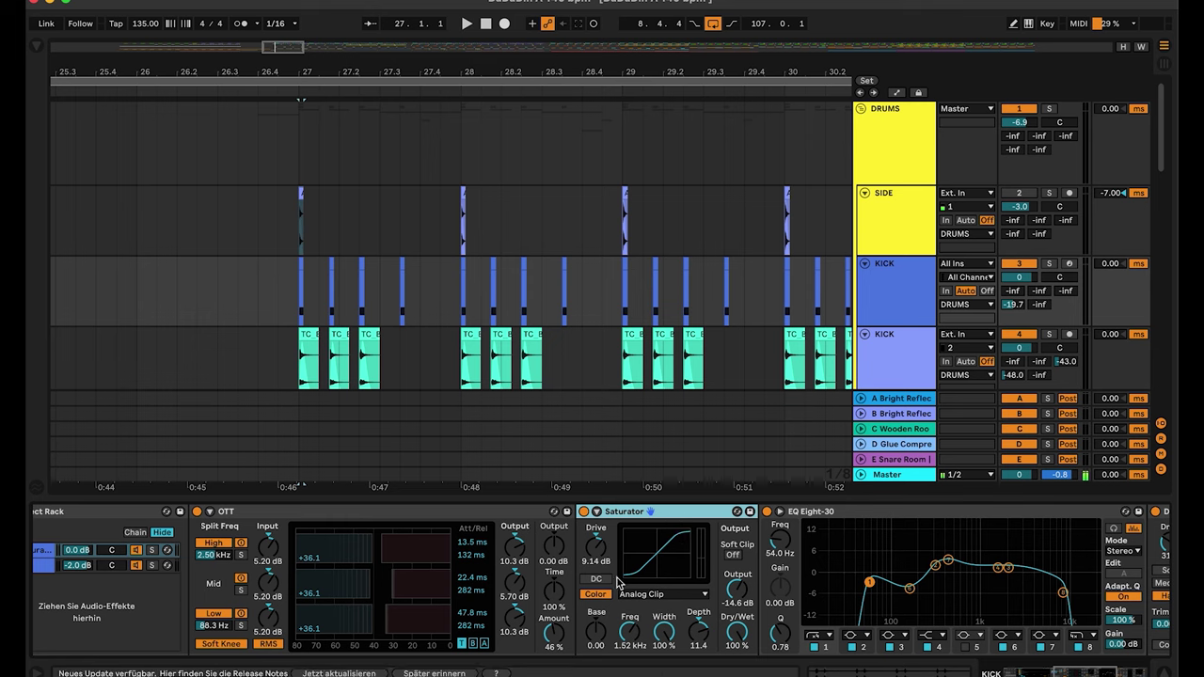
{"action": "scroll", "coordinate": [621, 574], "scroll_direction": "right", "scroll_amount": 2}
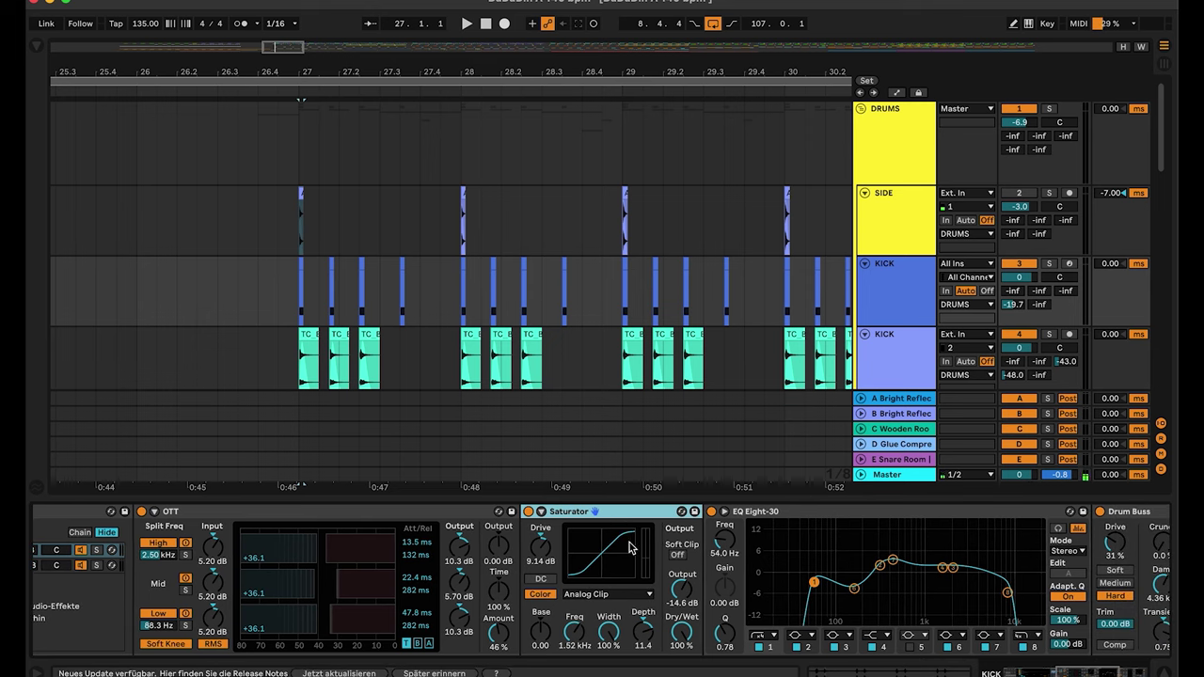
Step: Examine the OTT chain's EQ Eight-30, checking its low cut, low-mid dip and mid boost bands
{"action": "scroll", "coordinate": [715, 565], "scroll_direction": "right", "scroll_amount": 6}
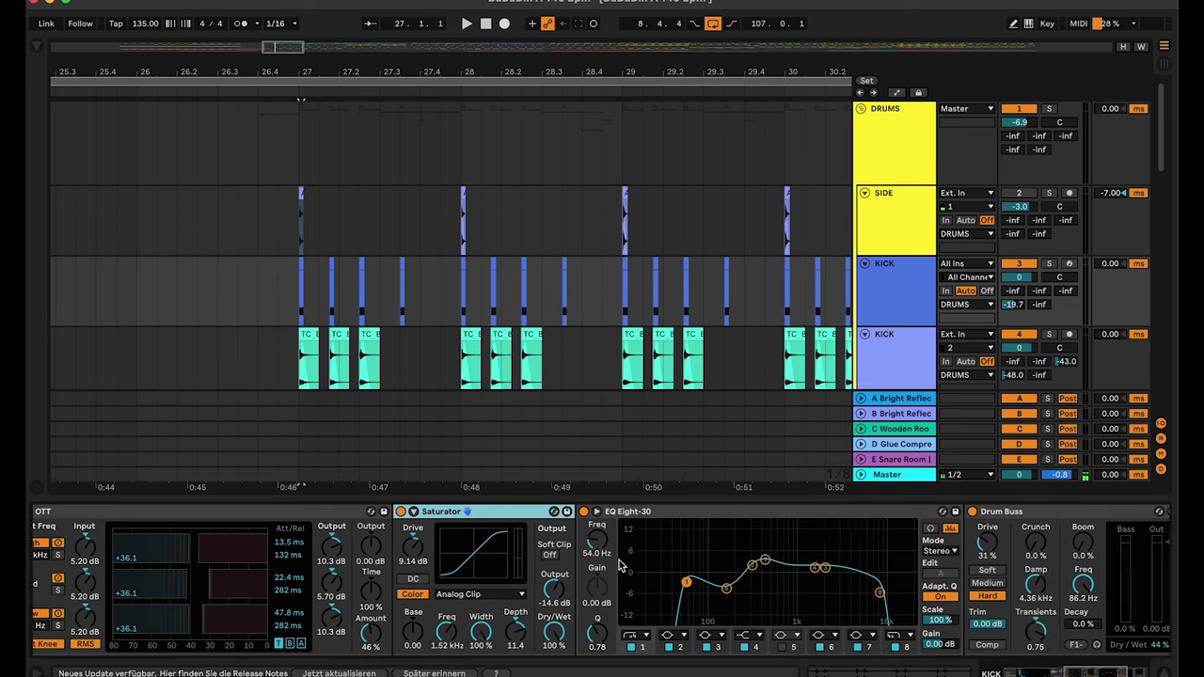
{"action": "left_click", "coordinate": [768, 512]}
{"action": "scroll", "coordinate": [768, 516], "scroll_direction": "right", "scroll_amount": 2}
{"action": "scroll", "coordinate": [768, 517], "scroll_direction": "right", "scroll_amount": 2}
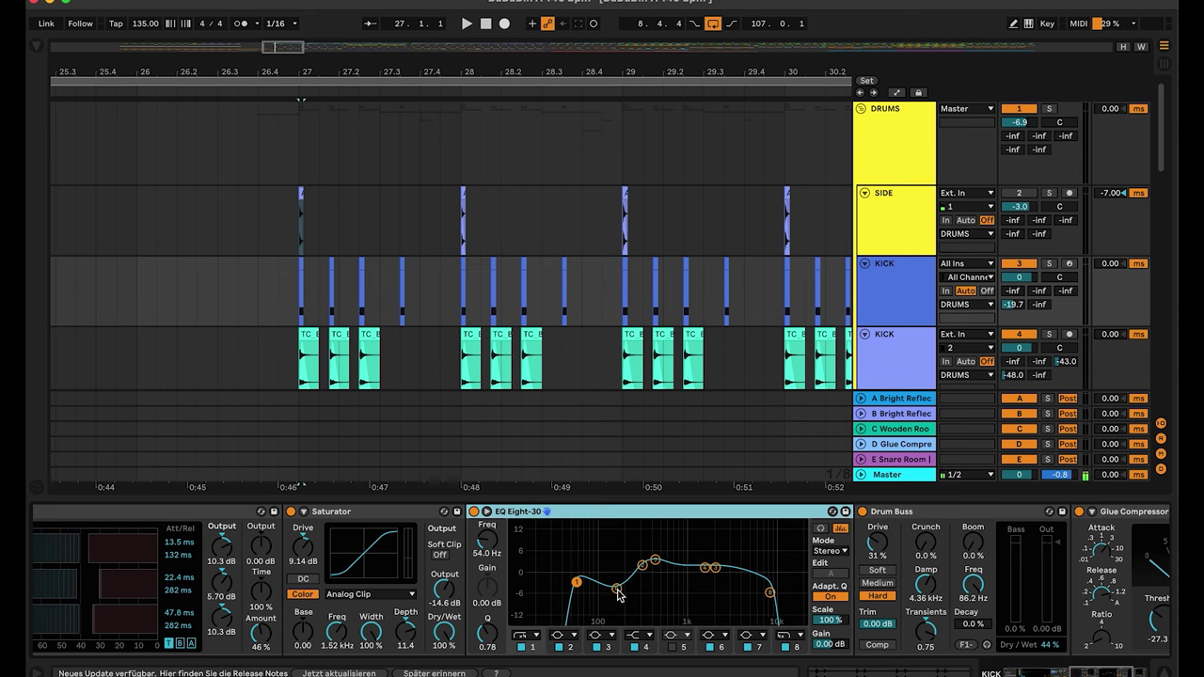
{"action": "left_click", "coordinate": [617, 590]}
{"action": "left_click", "coordinate": [576, 584]}
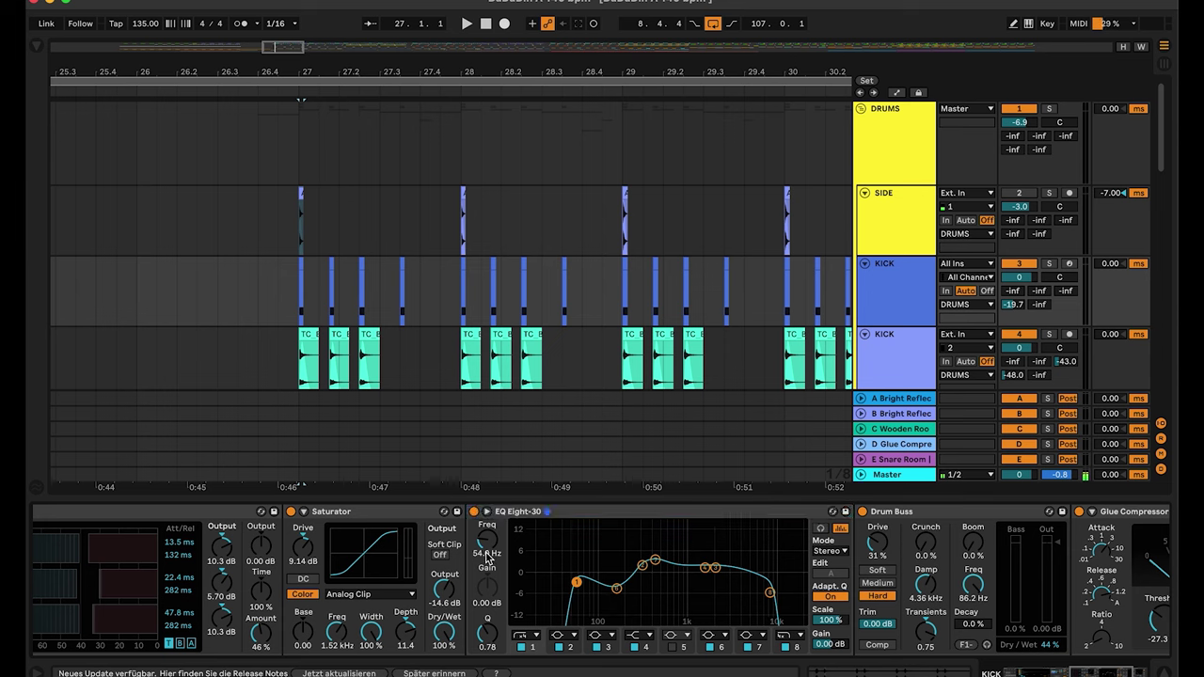
{"action": "left_click", "coordinate": [656, 563]}
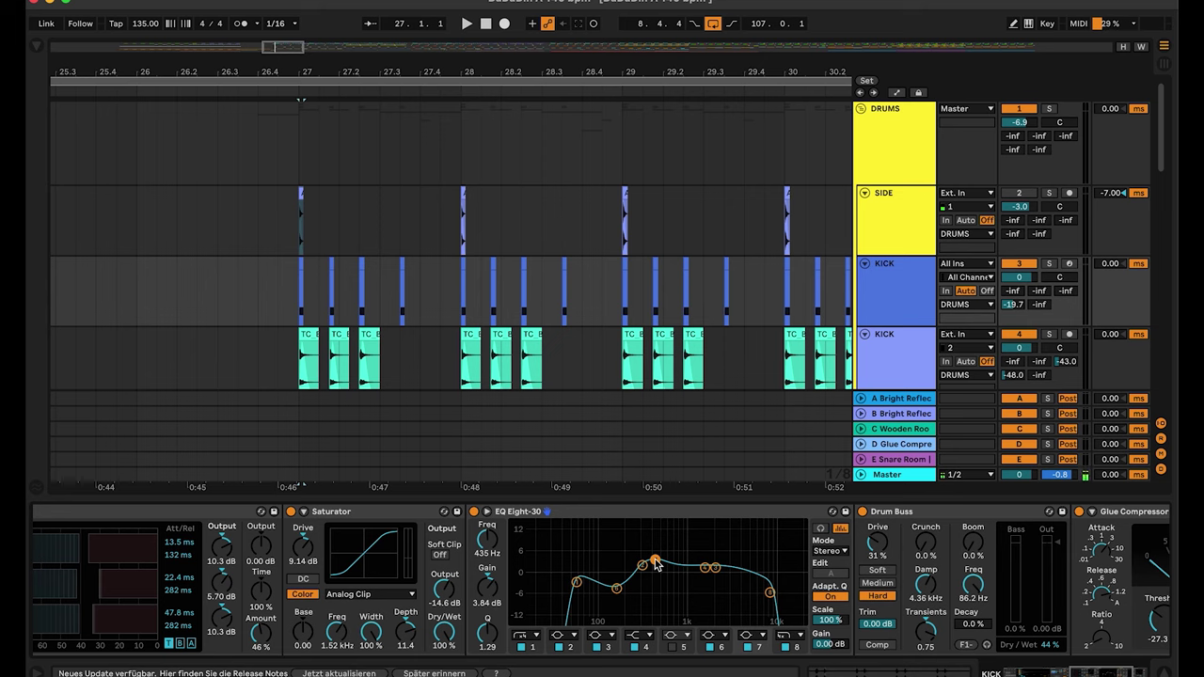
Step: Examine the Drum Buss and Glue Compressor in the kick's OTT chain, and return to the Drum Rack
{"action": "scroll", "coordinate": [716, 585], "scroll_direction": "right", "scroll_amount": 5}
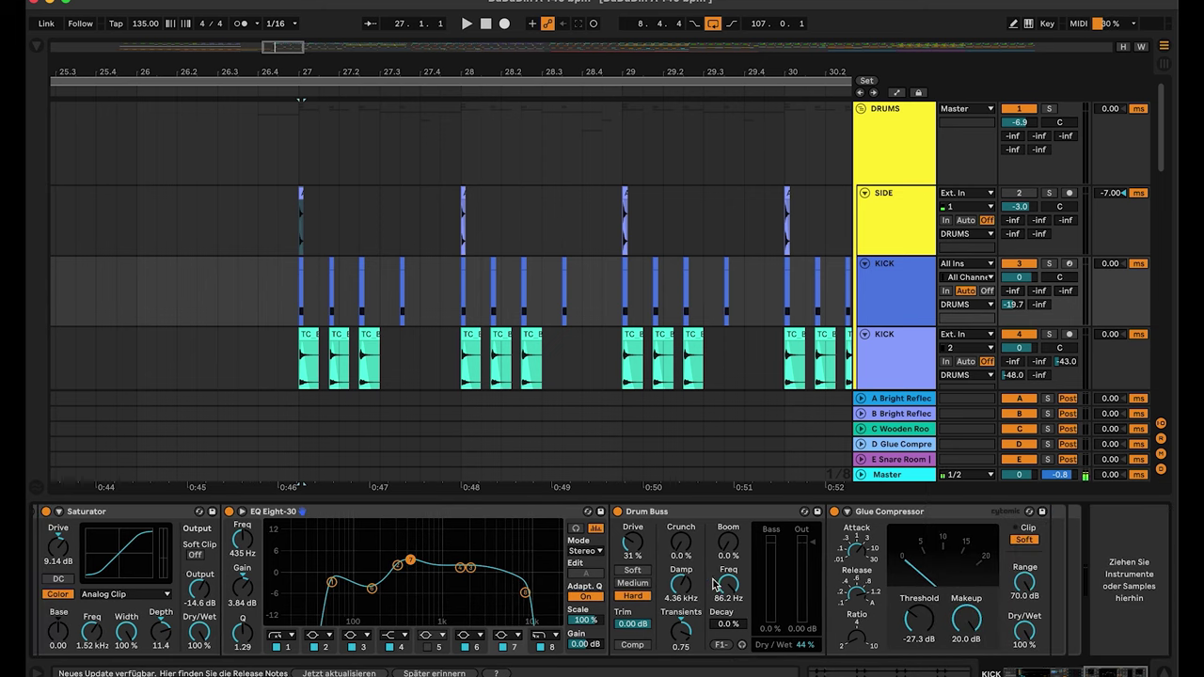
{"action": "left_click", "coordinate": [712, 517]}
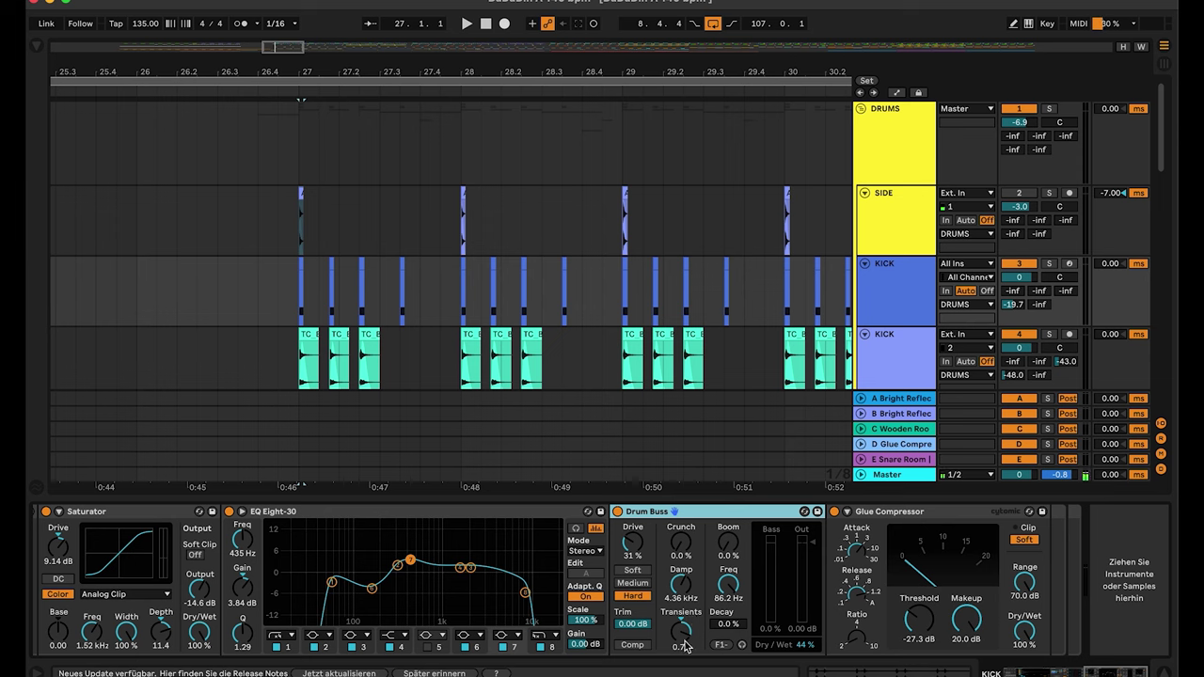
{"action": "left_click", "coordinate": [909, 516]}
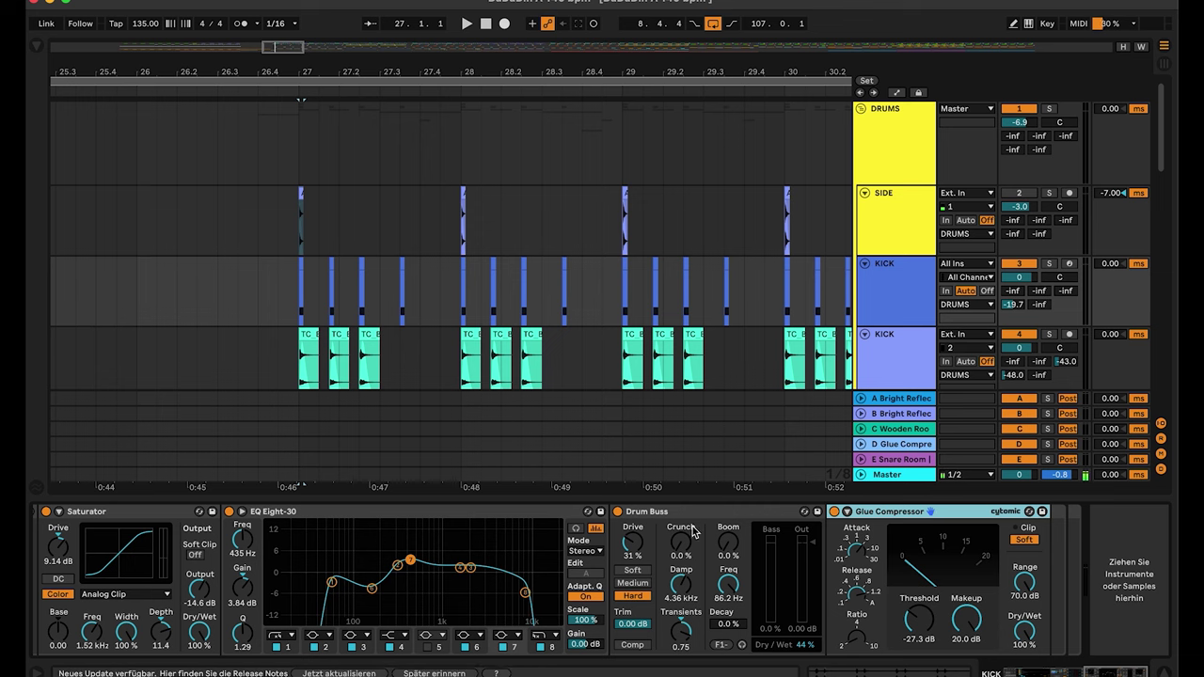
{"action": "scroll", "coordinate": [693, 530], "scroll_direction": "left", "scroll_amount": 10}
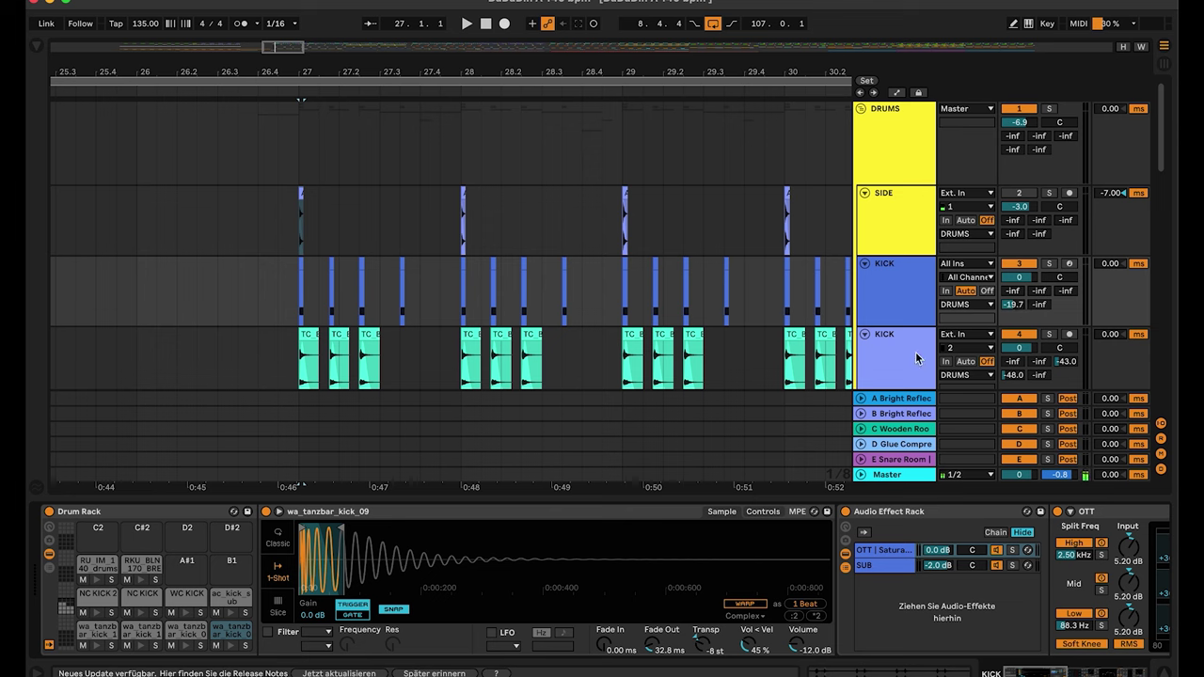
Step: Bypass the Audio Effect Rack on the first KICK track and audition the track soloed, ending with the solo off
{"action": "left_click", "coordinate": [846, 514]}
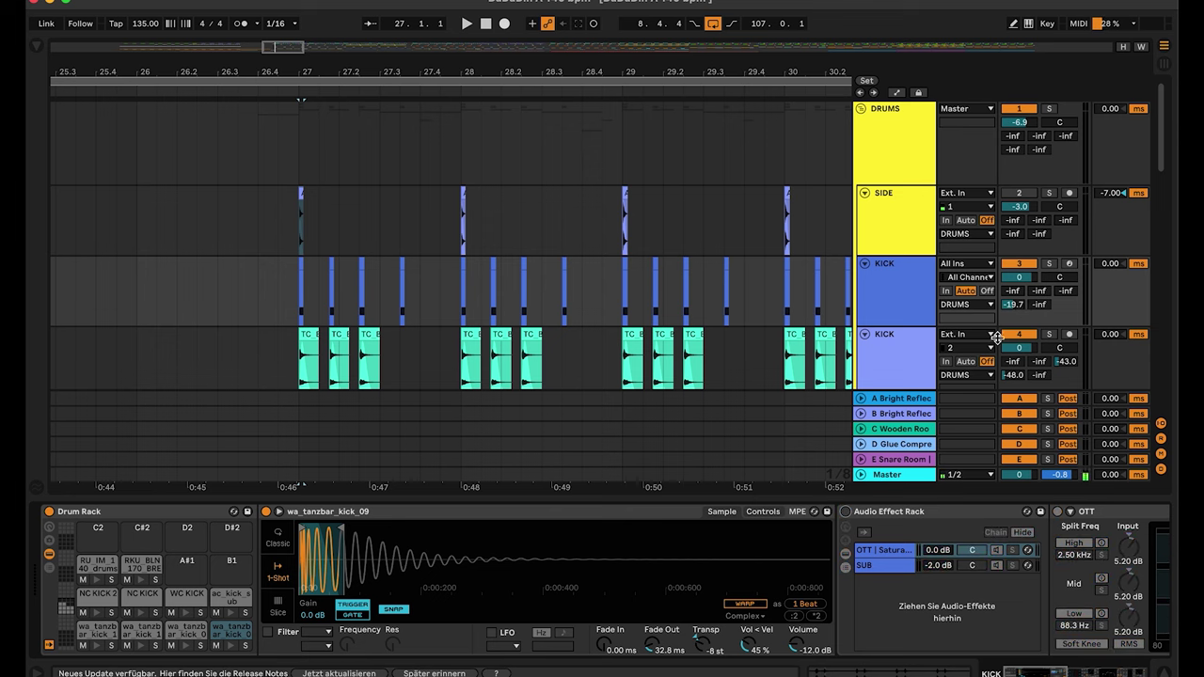
{"action": "left_click", "coordinate": [1049, 265]}
{"action": "key", "text": "space"}
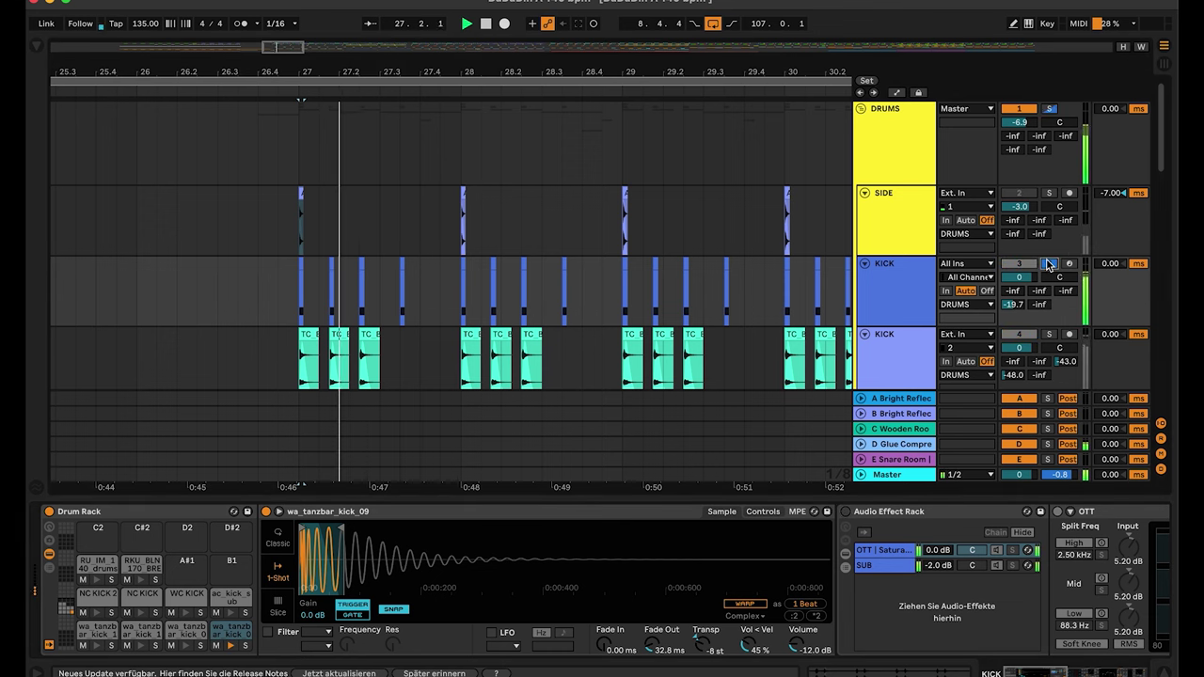
{"action": "key", "text": "space"}
{"action": "left_click", "coordinate": [1048, 265]}
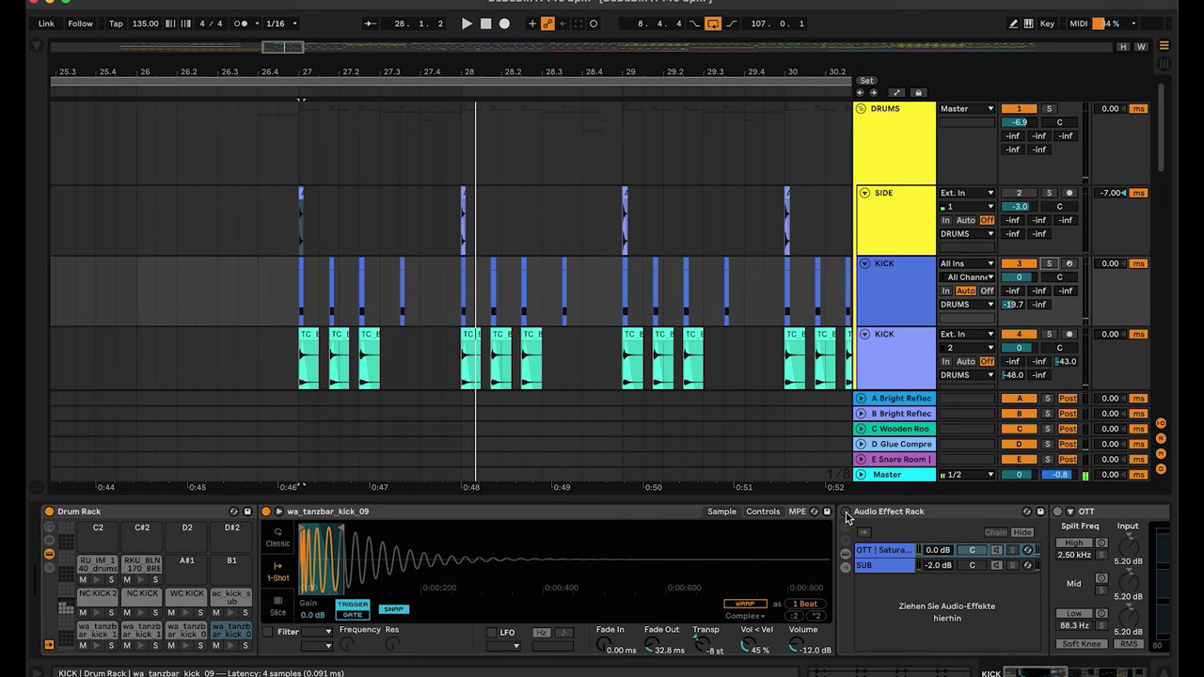
Step: Reactivate the first KICK track's Audio Effect Rack and audition the processed track soloed, ending with the solo off
{"action": "left_click", "coordinate": [845, 513]}
{"action": "left_click", "coordinate": [1048, 264]}
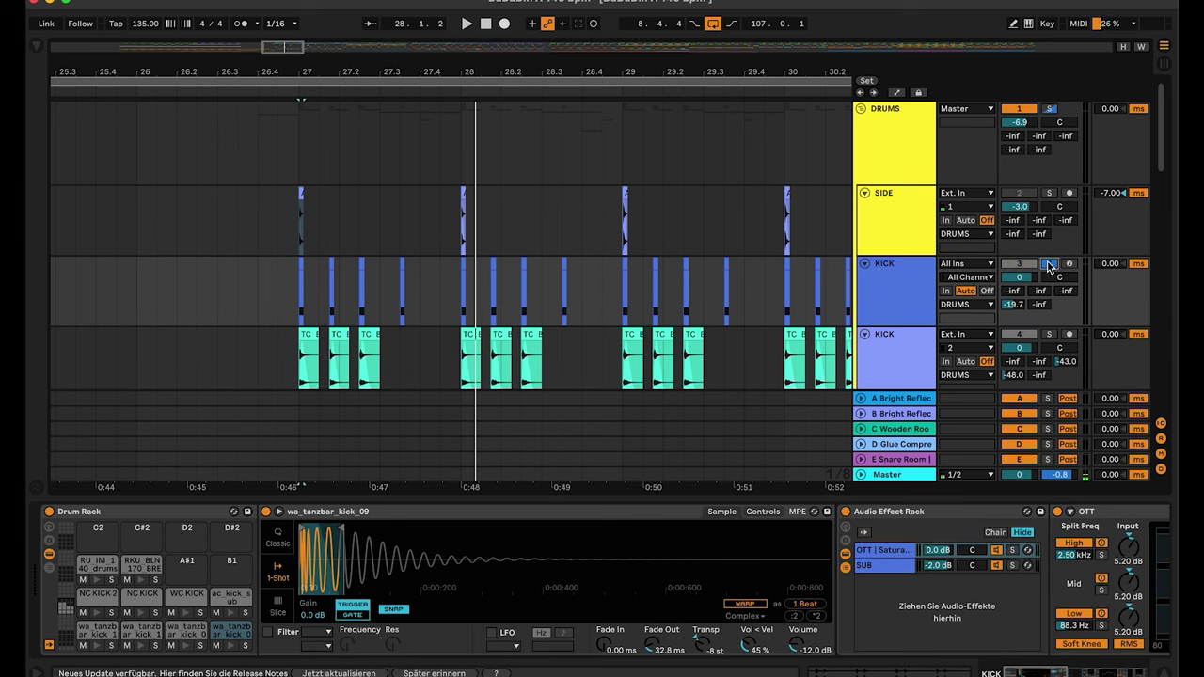
{"action": "key", "text": "space"}
{"action": "key", "text": "space"}
{"action": "left_click", "coordinate": [1048, 264]}
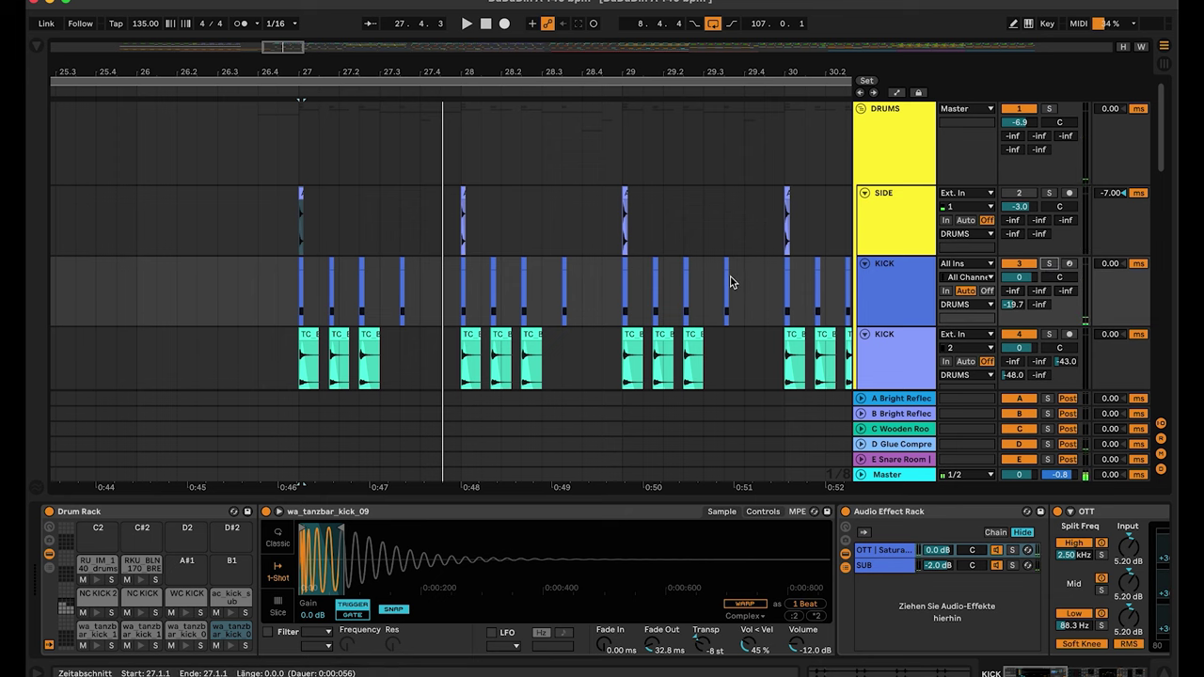
Step: Select the first TC_BN_85_surdo clip at bar 27 on the second KICK track and show that track's device chain
{"action": "scroll", "coordinate": [732, 282], "scroll_direction": "down", "scroll_amount": 2}
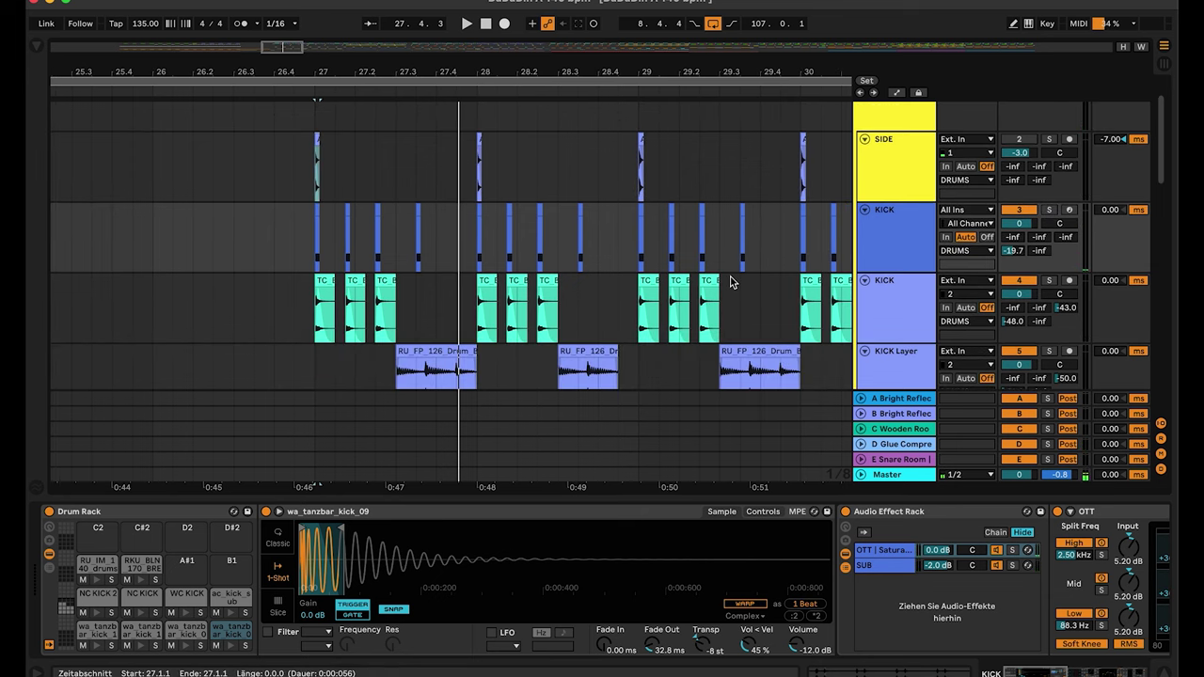
{"action": "left_click", "coordinate": [893, 302]}
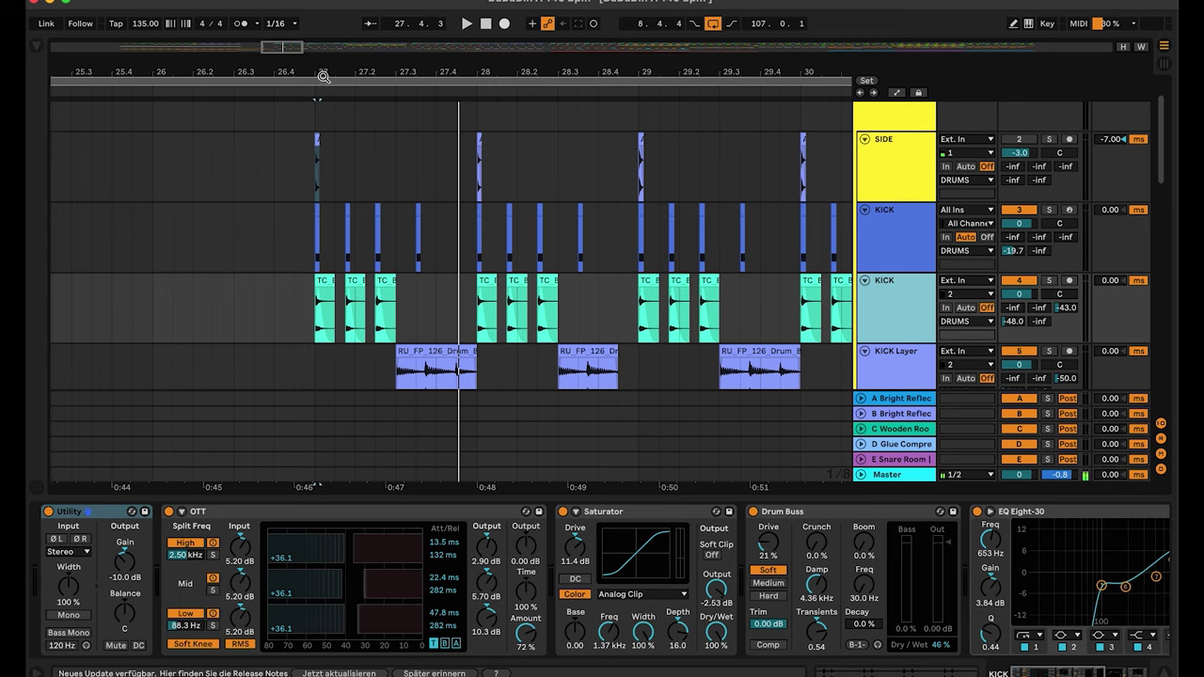
{"action": "left_click_drag", "start_coordinate": [321, 77], "coordinate": [322, 122]}
{"action": "scroll", "coordinate": [332, 282], "scroll_direction": "down", "scroll_amount": 3}
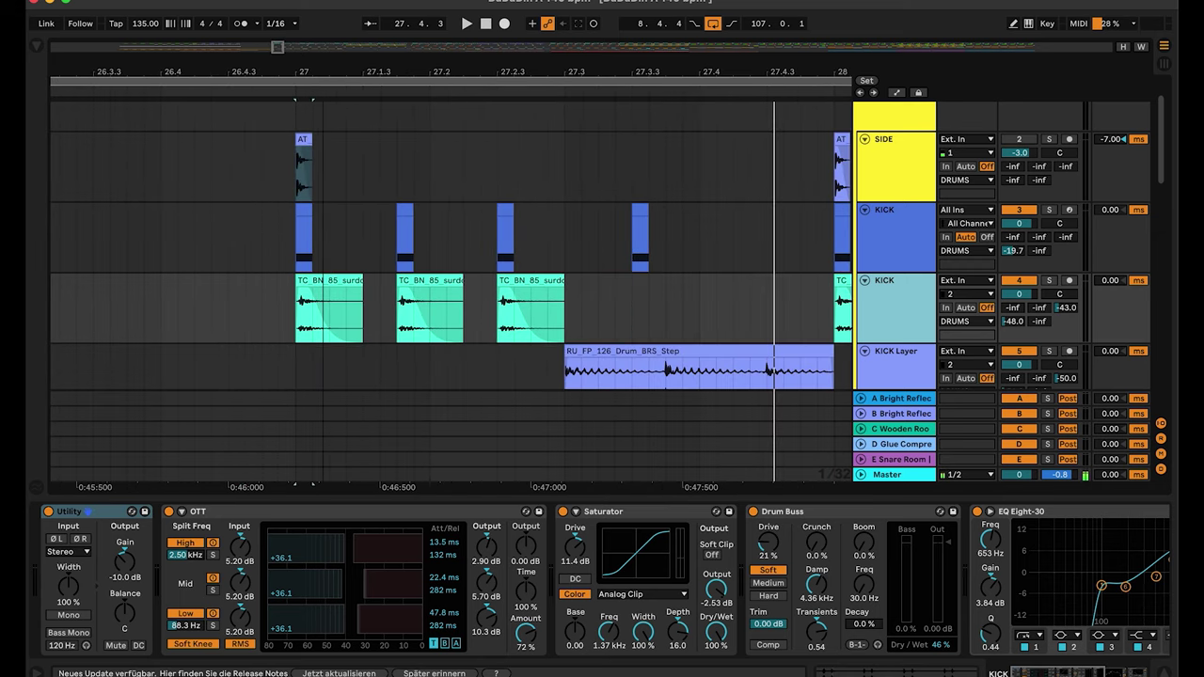
{"action": "left_click", "coordinate": [319, 282]}
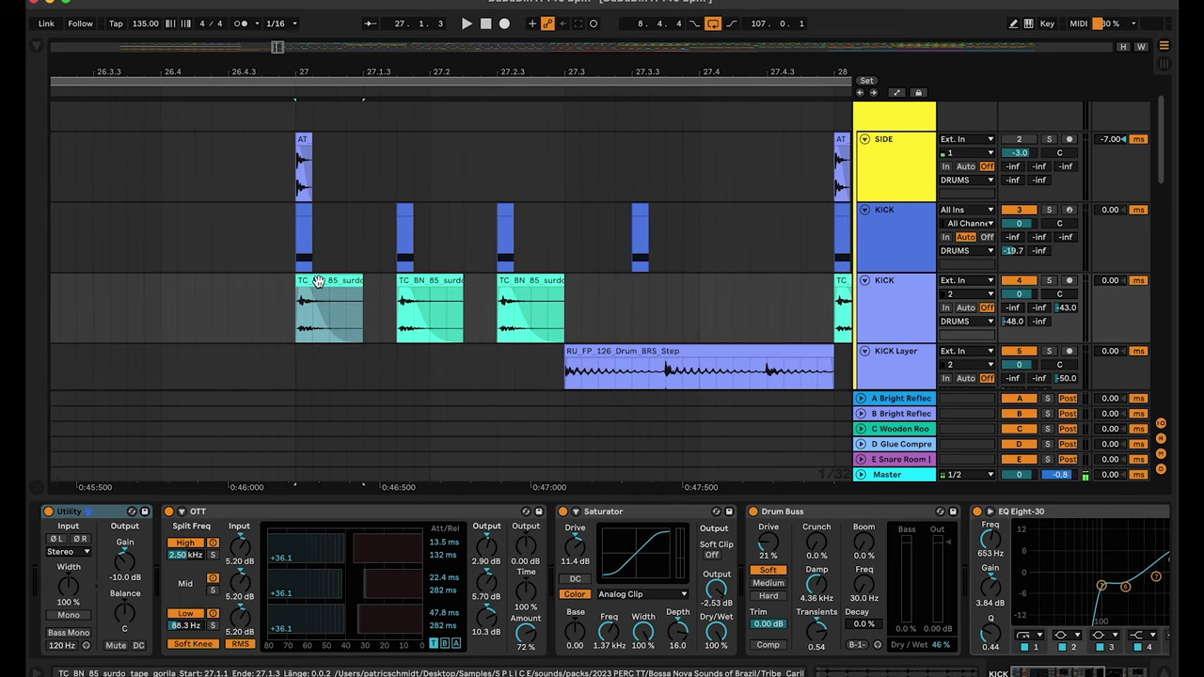
{"action": "left_click", "coordinate": [898, 312]}
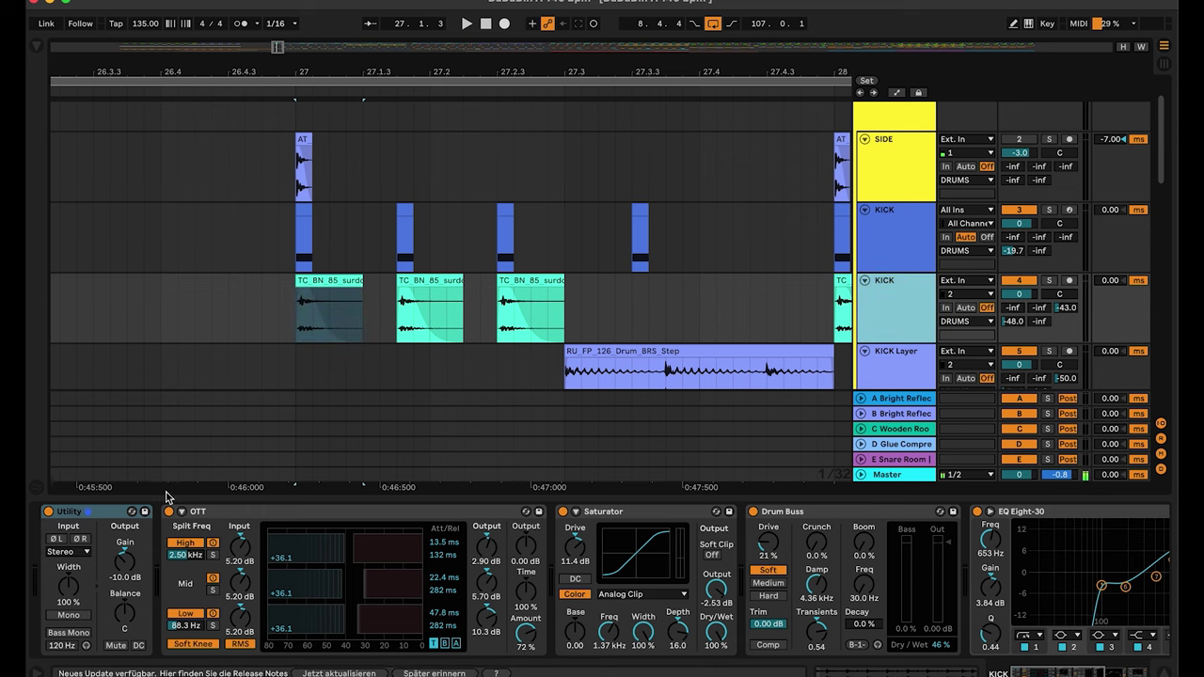
Step: Examine the Utility and OTT settings at the start of the second KICK track's device chain
{"action": "left_click", "coordinate": [95, 515]}
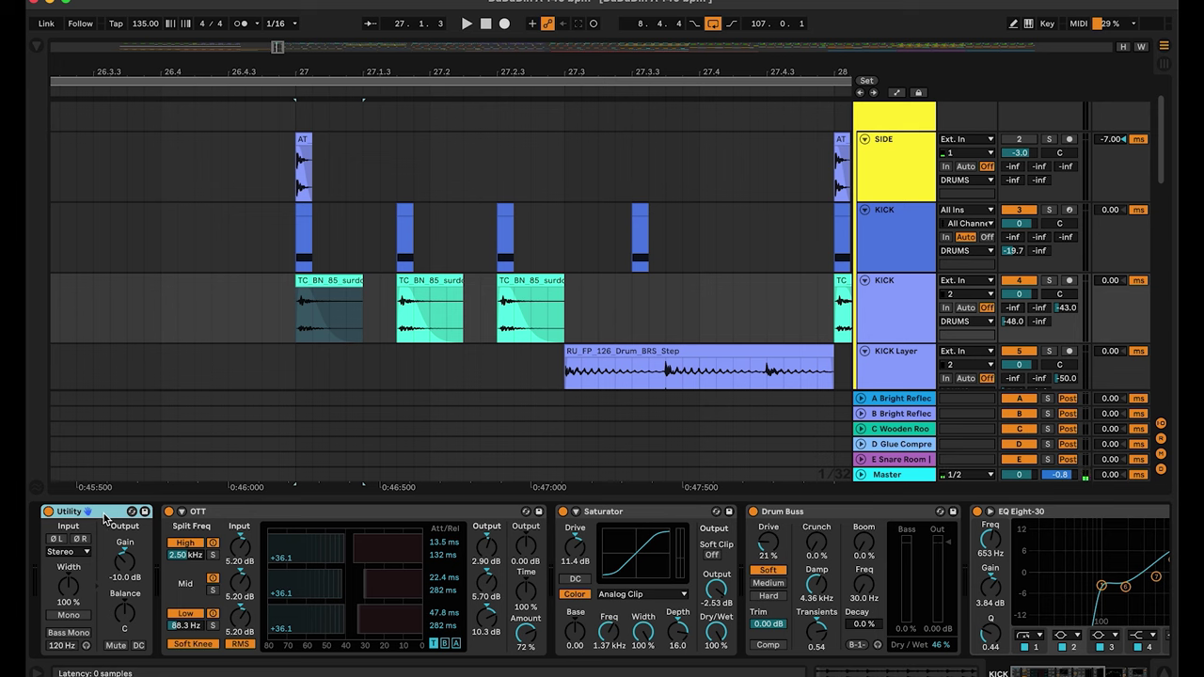
{"action": "left_click", "coordinate": [314, 516]}
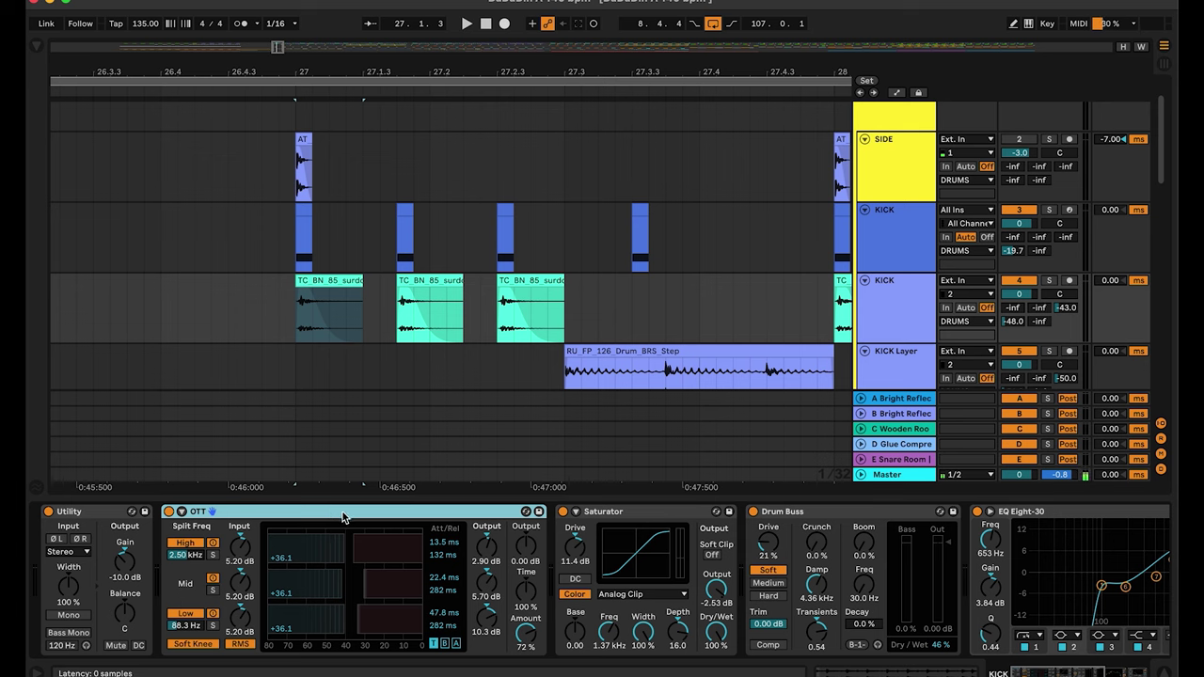
{"action": "scroll", "coordinate": [385, 569], "scroll_direction": "right", "scroll_amount": 2}
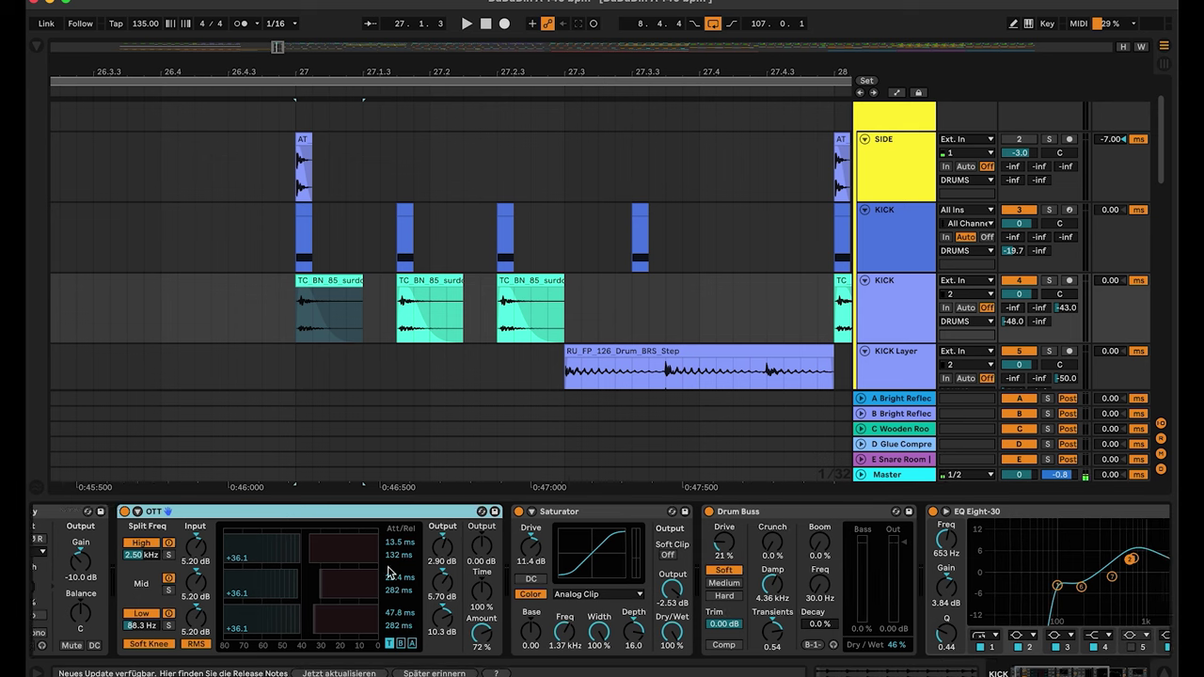
{"action": "scroll", "coordinate": [276, 568], "scroll_direction": "right", "scroll_amount": 3}
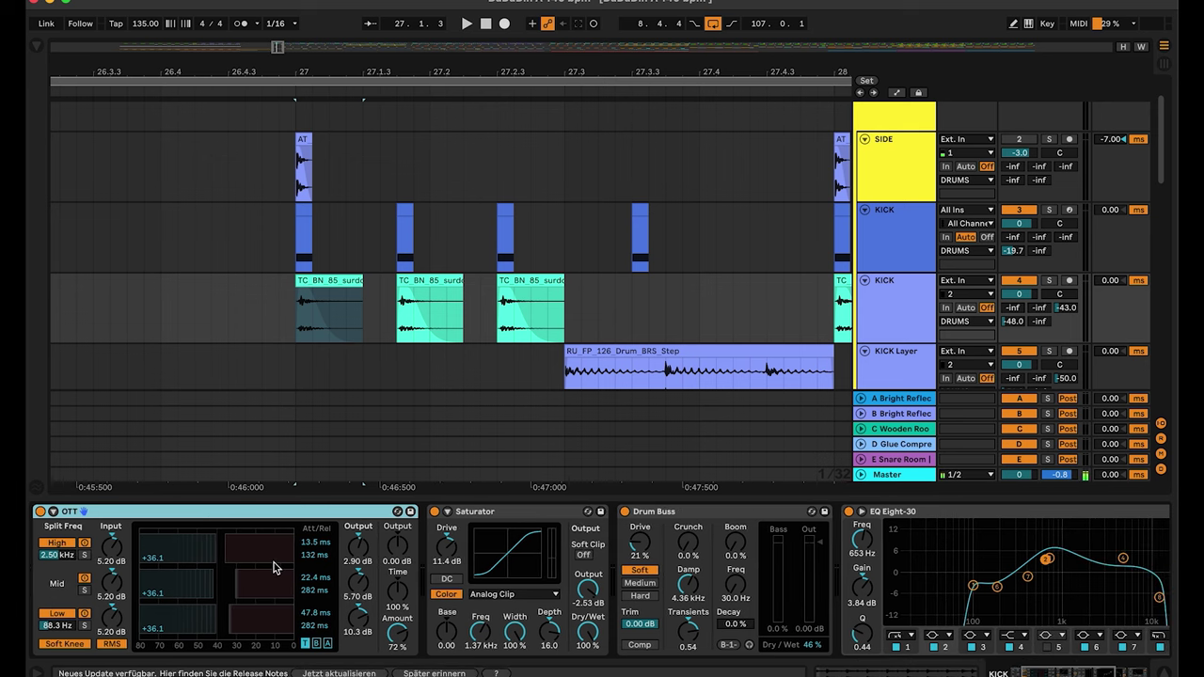
Step: Examine the Saturator and Drum Buss settings on the second KICK track
{"action": "left_click", "coordinate": [508, 551]}
{"action": "scroll", "coordinate": [506, 560], "scroll_direction": "right", "scroll_amount": 2}
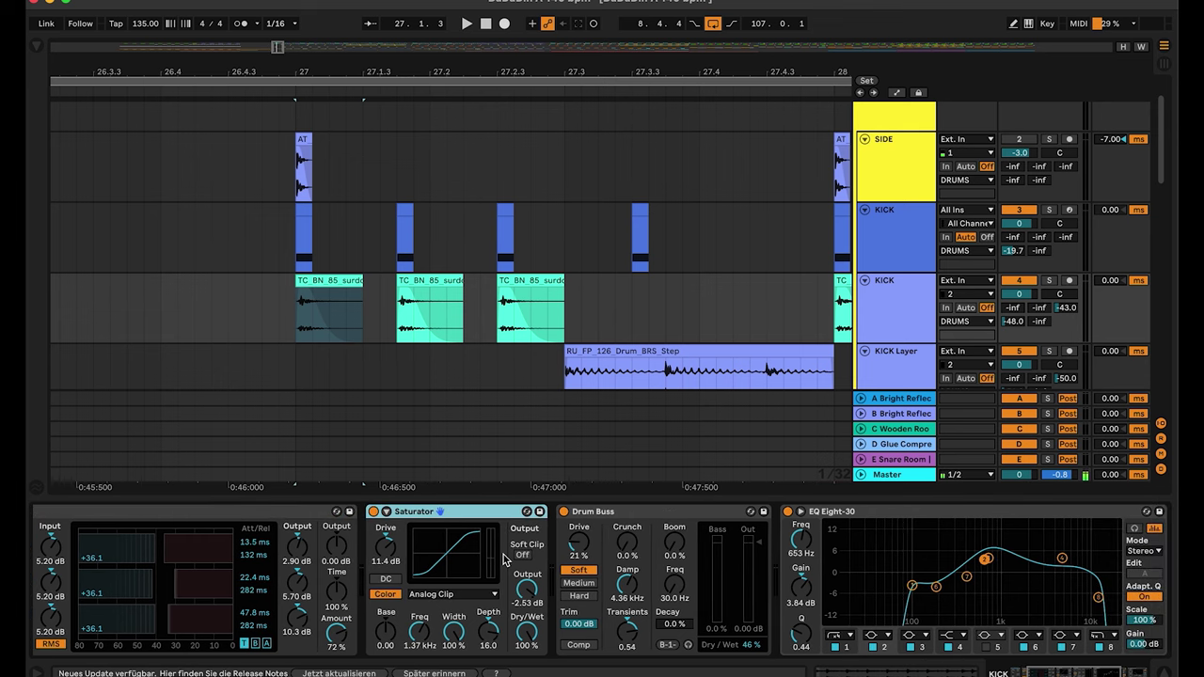
{"action": "left_click", "coordinate": [654, 513]}
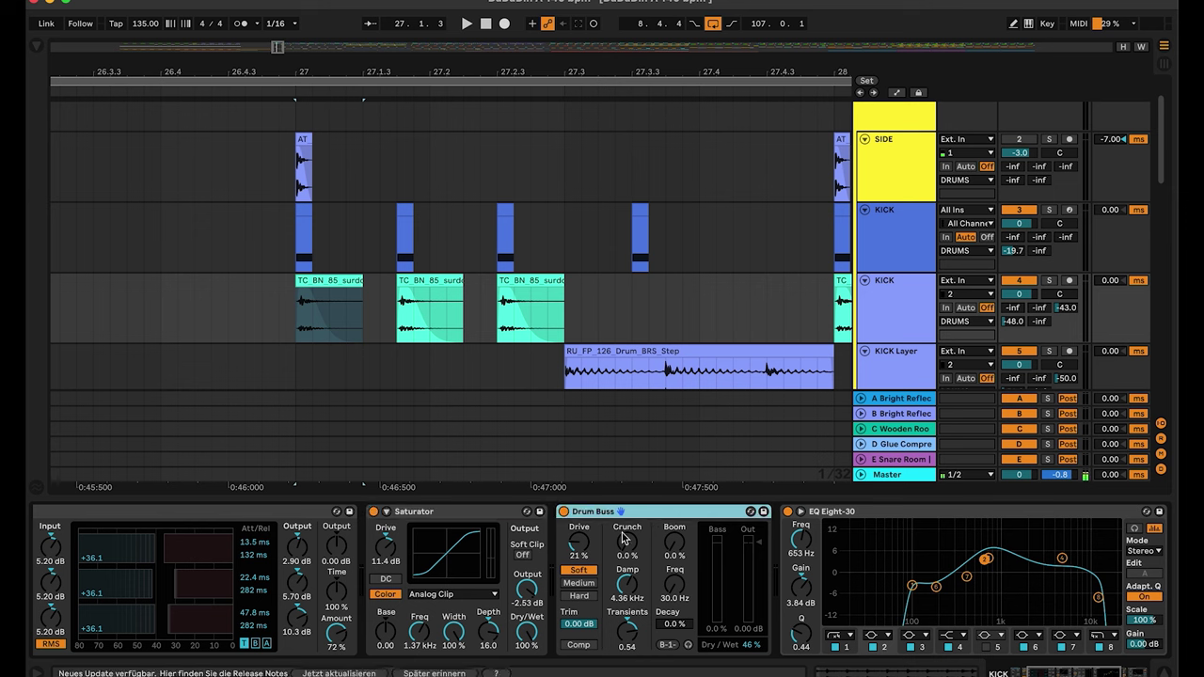
Step: Examine the low cut and mid boost bands of the second KICK track's EQ Eight-30, and its Glue Compressor
{"action": "scroll", "coordinate": [681, 589], "scroll_direction": "right", "scroll_amount": 3}
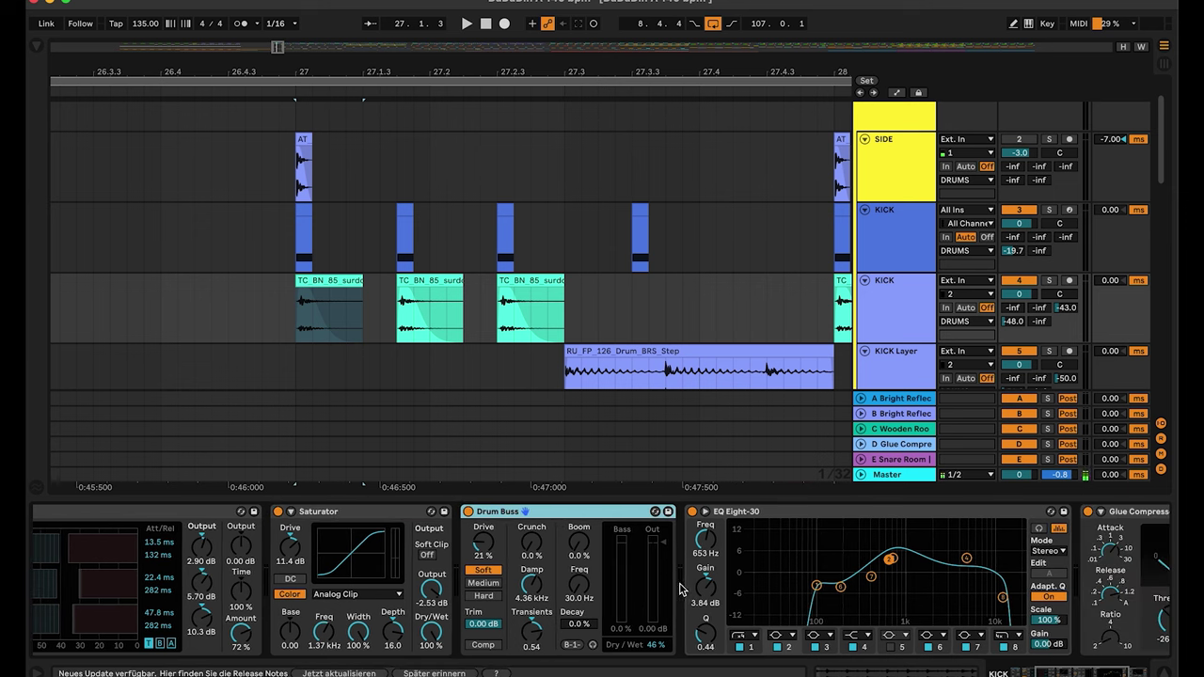
{"action": "scroll", "coordinate": [750, 557], "scroll_direction": "right", "scroll_amount": 2}
{"action": "scroll", "coordinate": [751, 557], "scroll_direction": "right", "scroll_amount": 2}
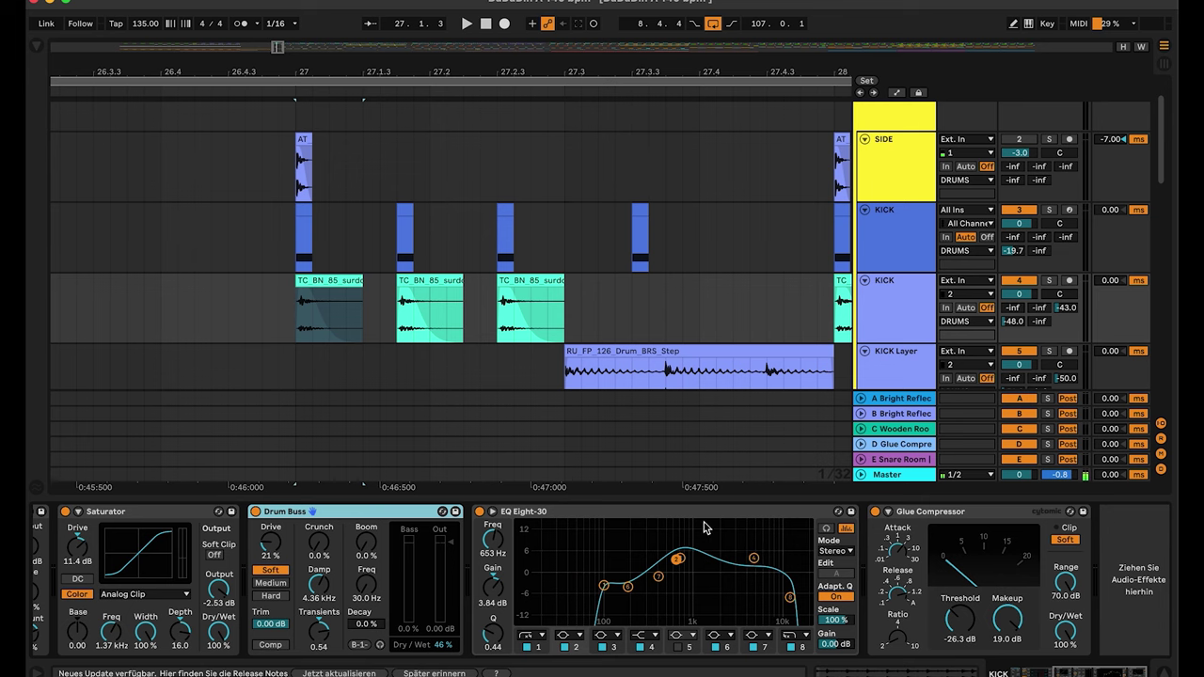
{"action": "left_click", "coordinate": [586, 594]}
{"action": "left_click", "coordinate": [603, 587]}
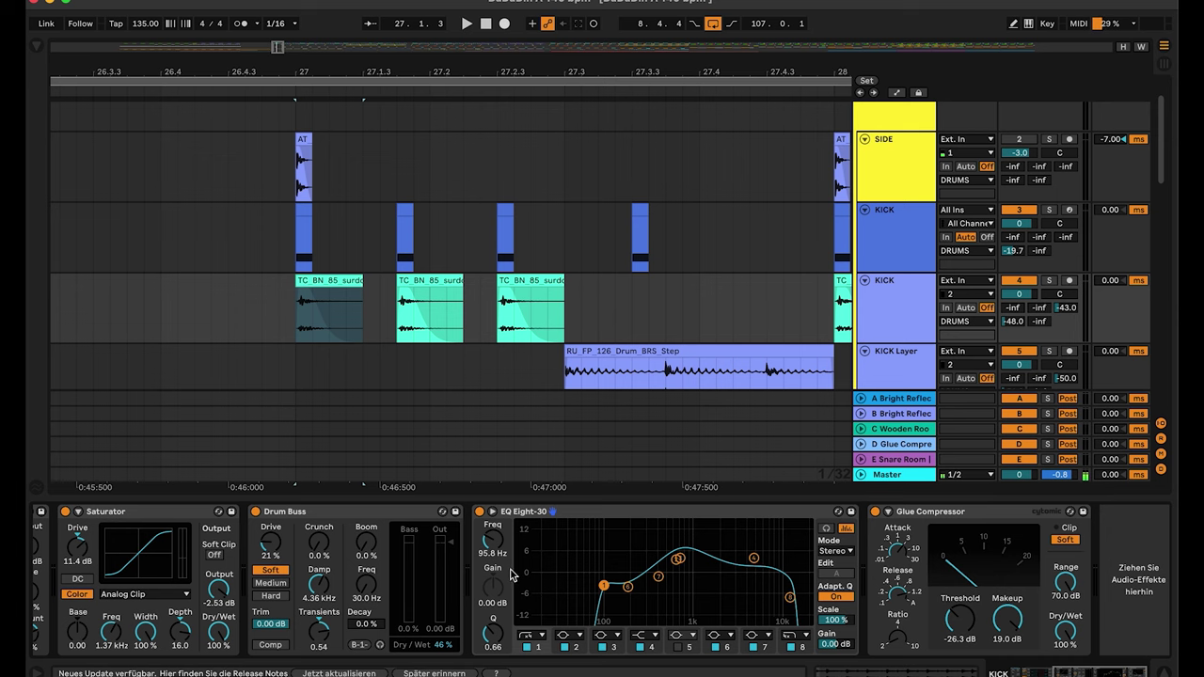
{"action": "left_click", "coordinate": [679, 560]}
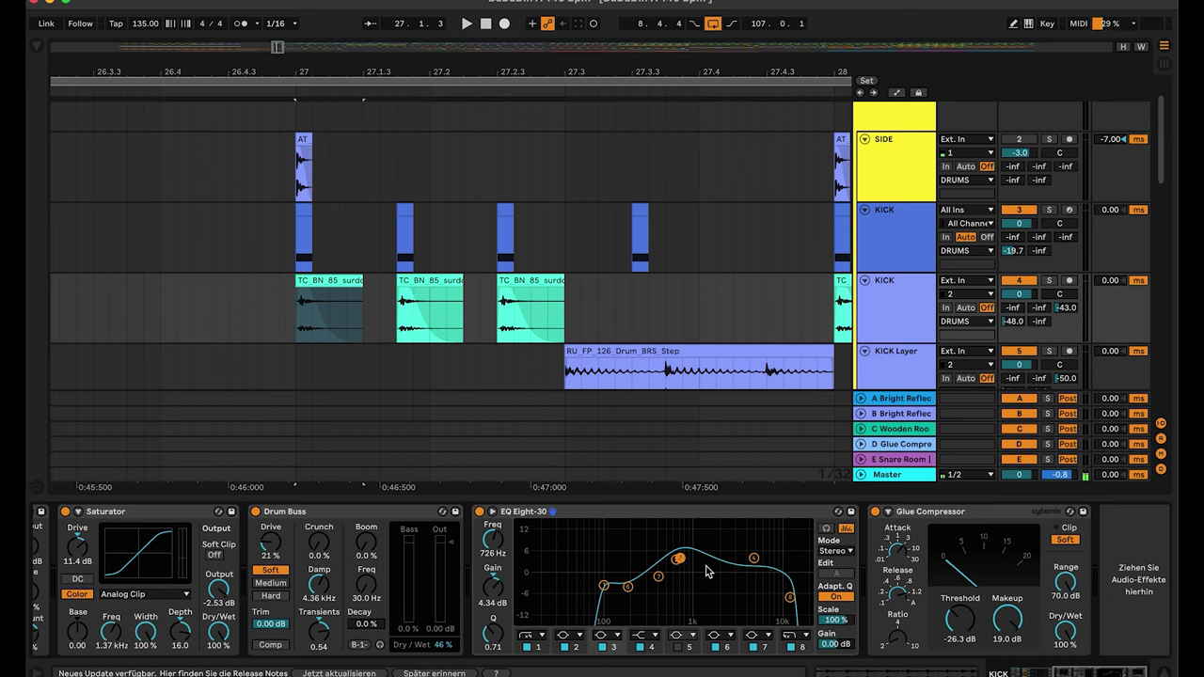
{"action": "scroll", "coordinate": [687, 585], "scroll_direction": "right", "scroll_amount": 1}
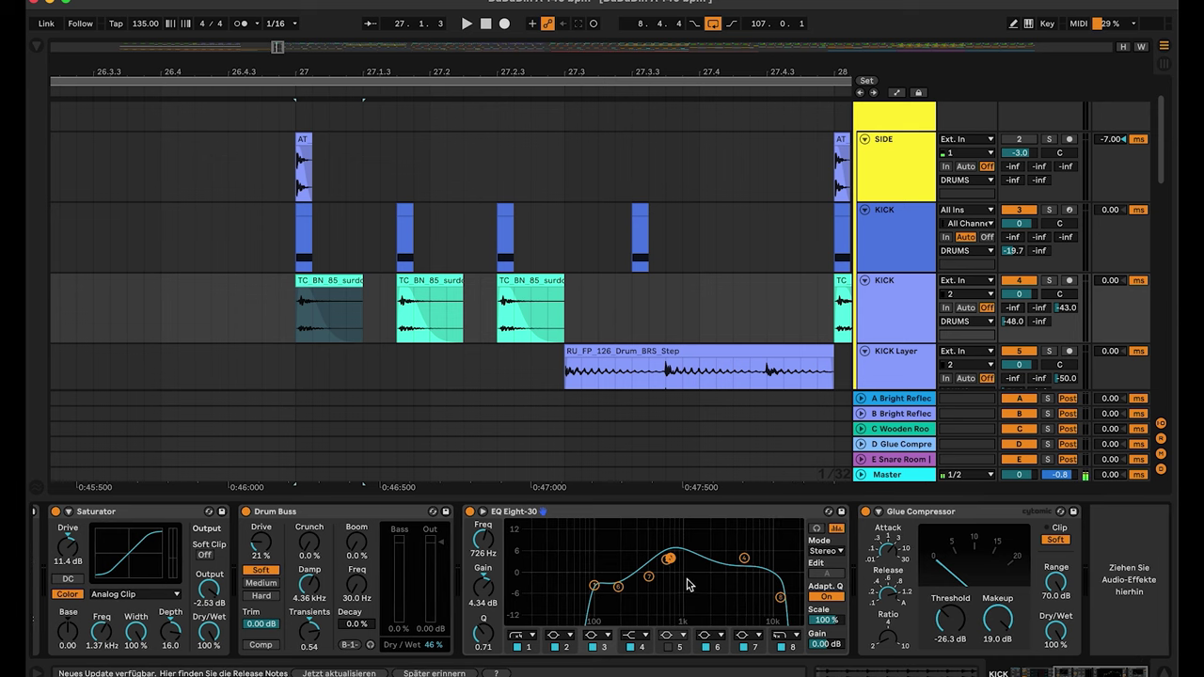
{"action": "left_click", "coordinate": [963, 513]}
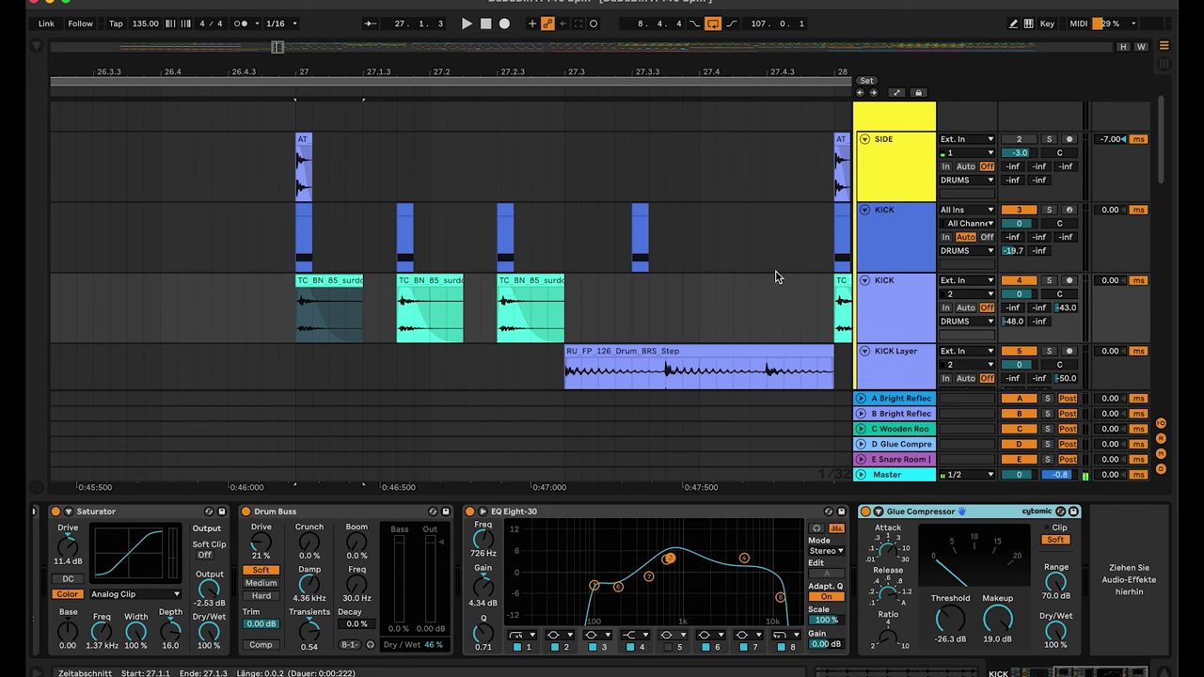
Step: Audition the second KICK track soloed with its effects active, and release the solo
{"action": "left_click", "coordinate": [1004, 300]}
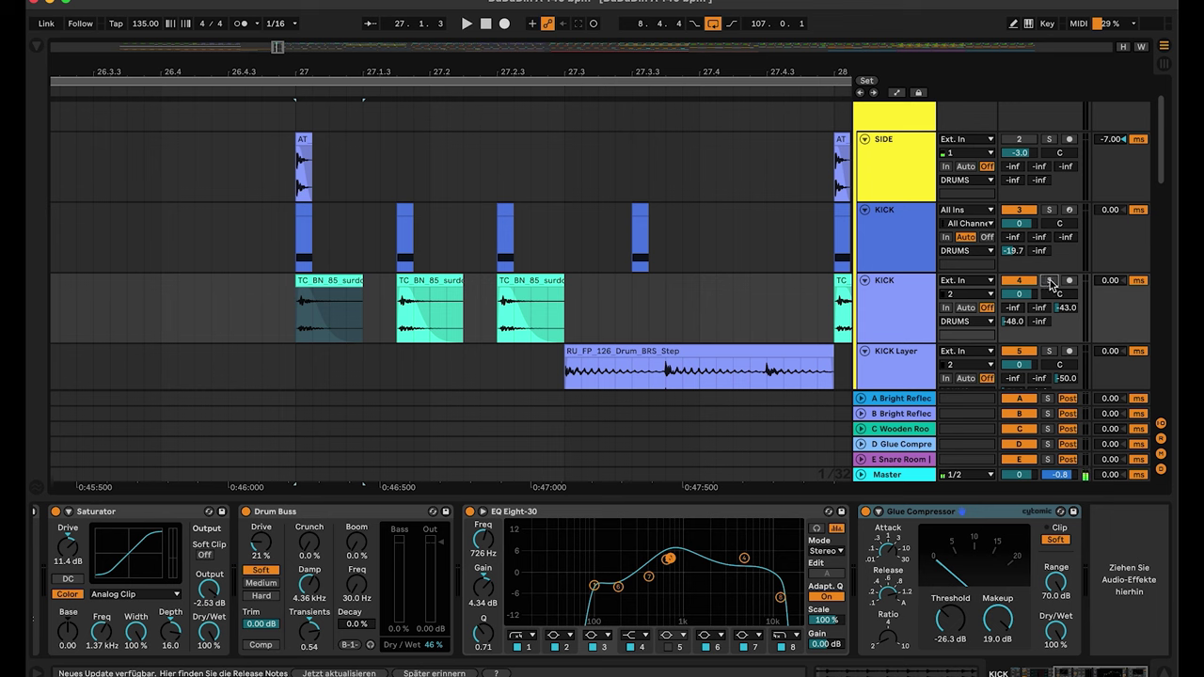
{"action": "left_click", "coordinate": [1051, 283]}
{"action": "key", "text": "space"}
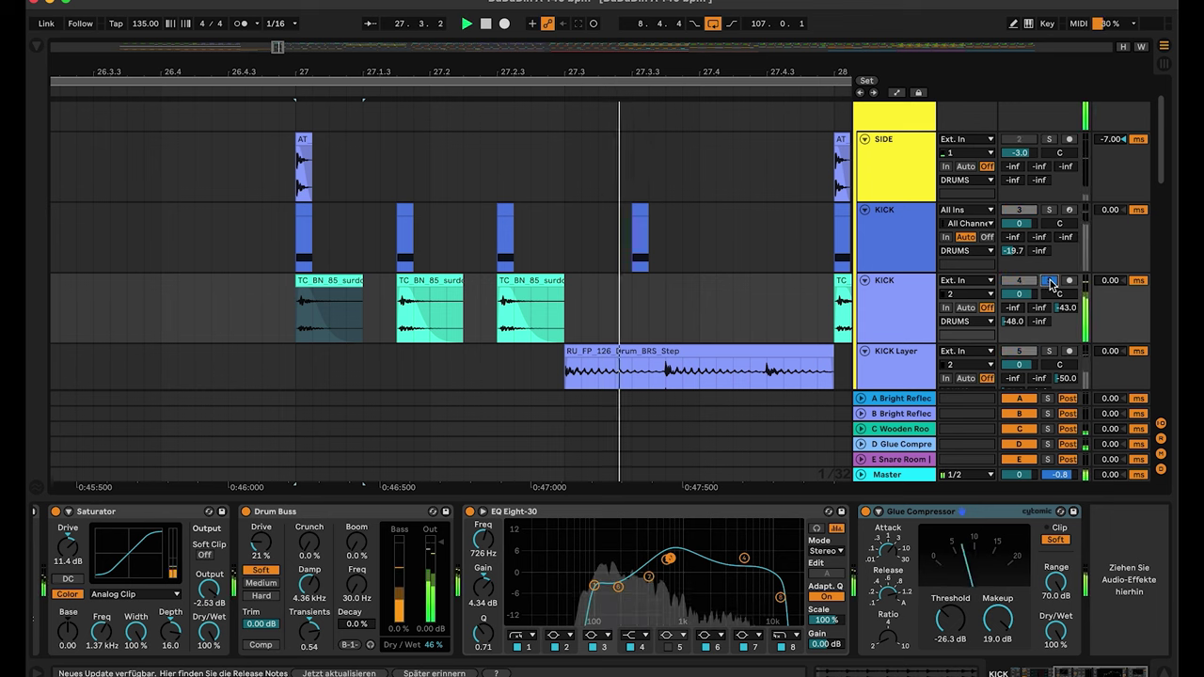
{"action": "key", "text": "space"}
{"action": "left_click", "coordinate": [1050, 282]}
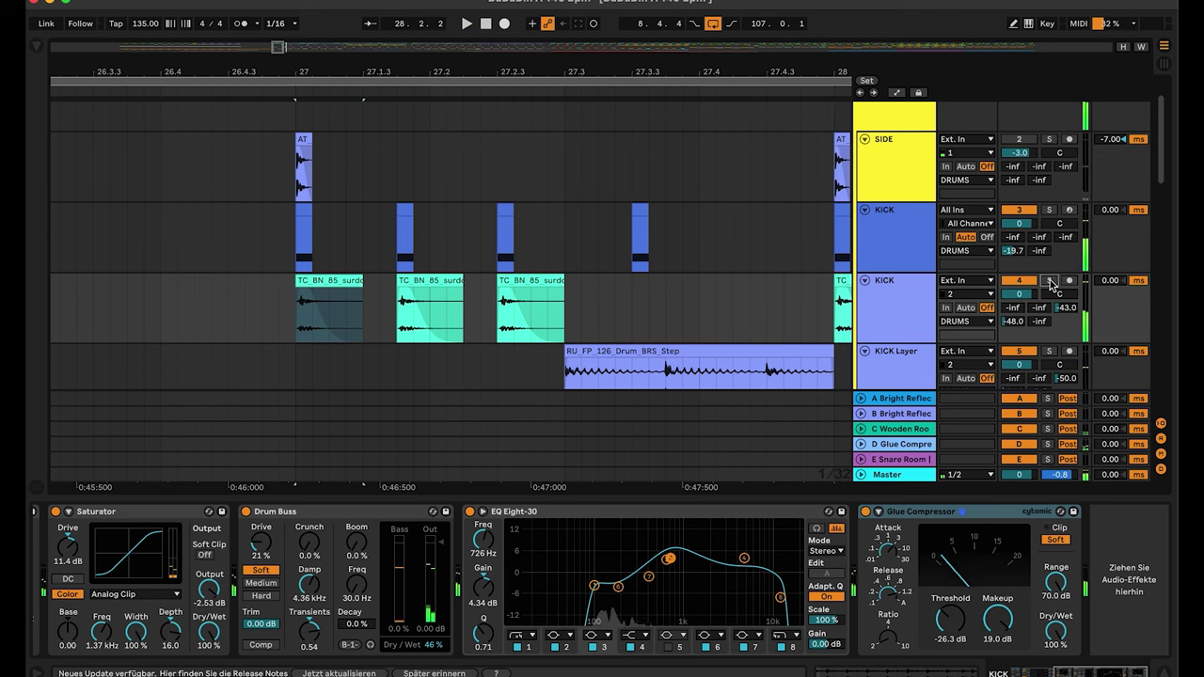
Step: Bypass all devices on the second KICK track together and audition the dry track soloed, ending with the solo off
{"action": "scroll", "coordinate": [637, 557], "scroll_direction": "left", "scroll_amount": 5}
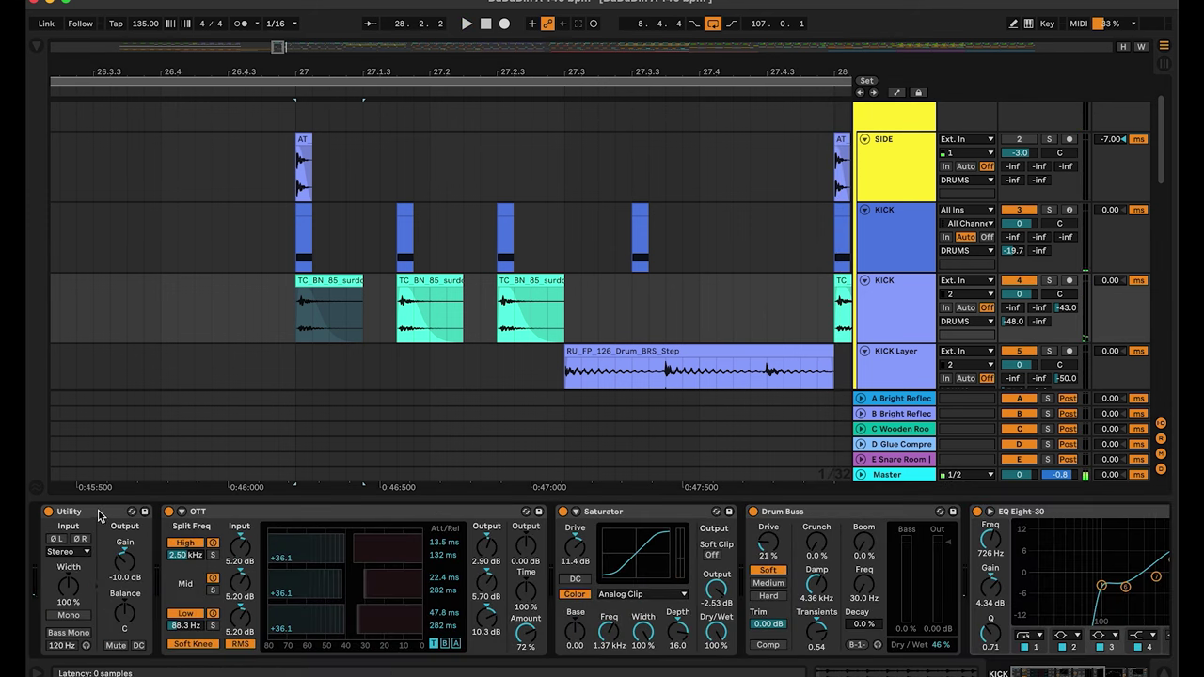
{"action": "key", "text": "super+a"}
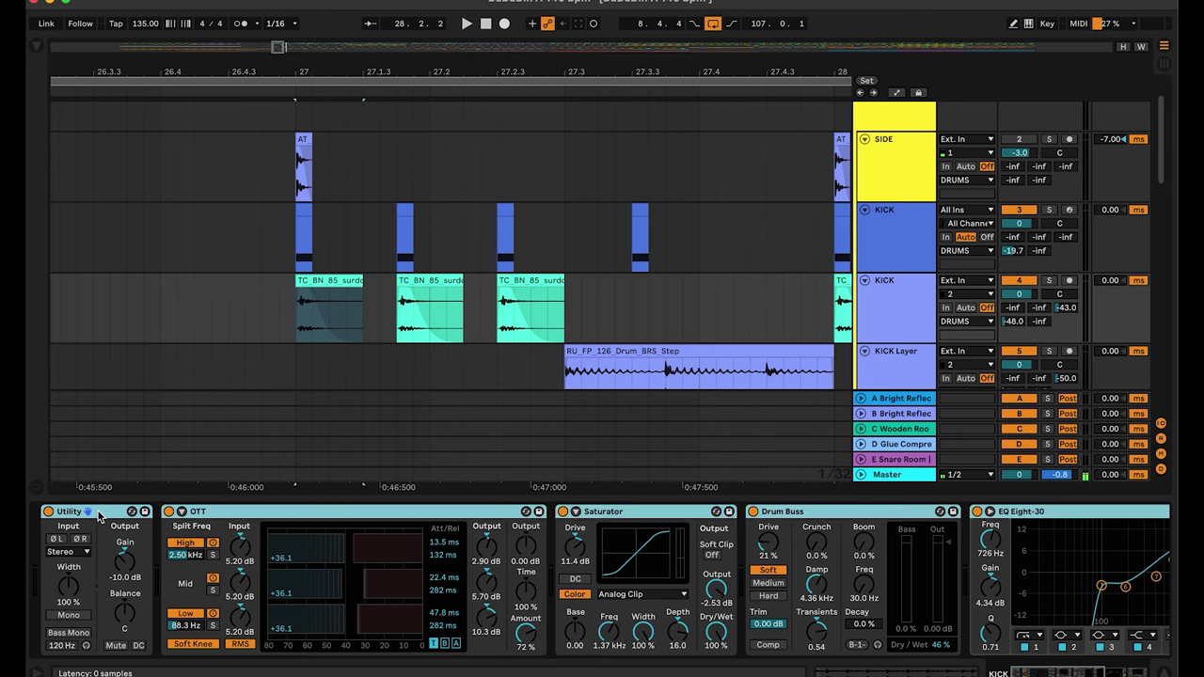
{"action": "left_click", "coordinate": [48, 512]}
{"action": "left_click", "coordinate": [1050, 280]}
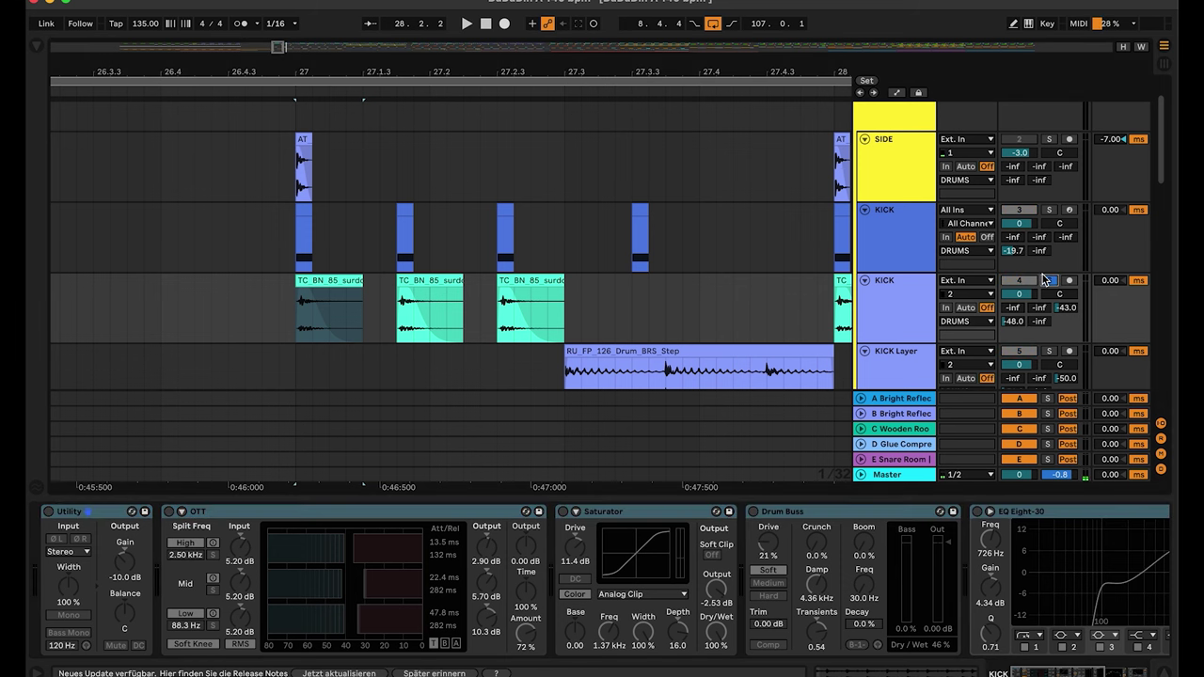
{"action": "key", "text": "space"}
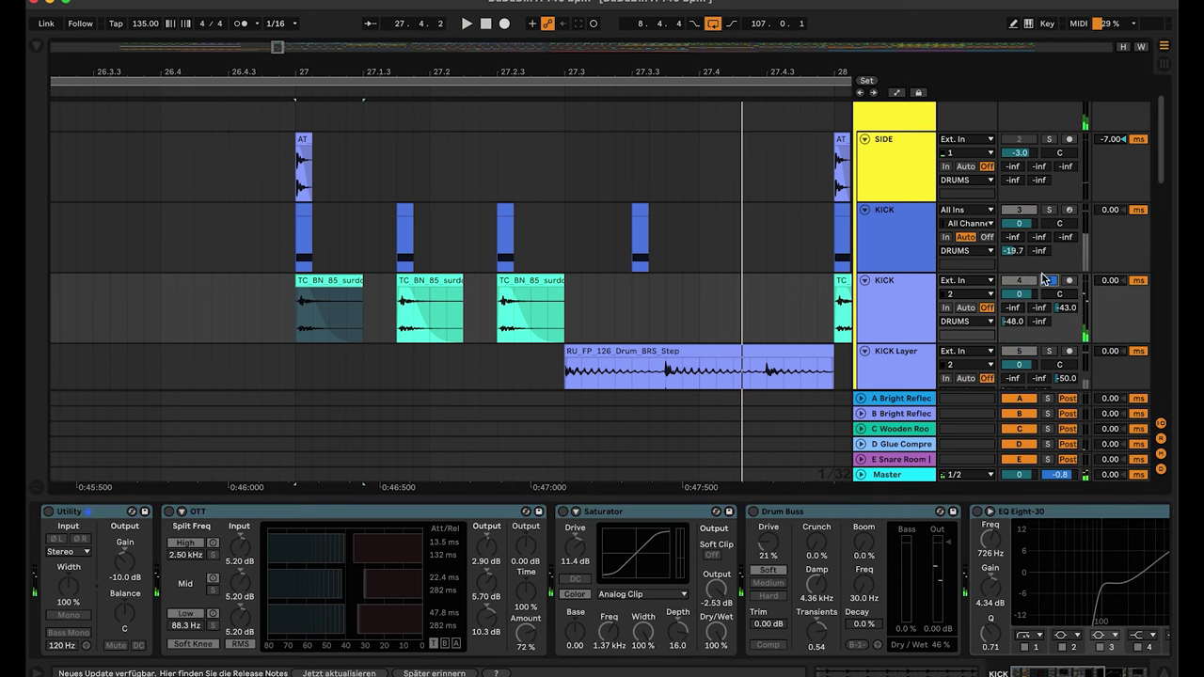
{"action": "left_click", "coordinate": [1048, 281]}
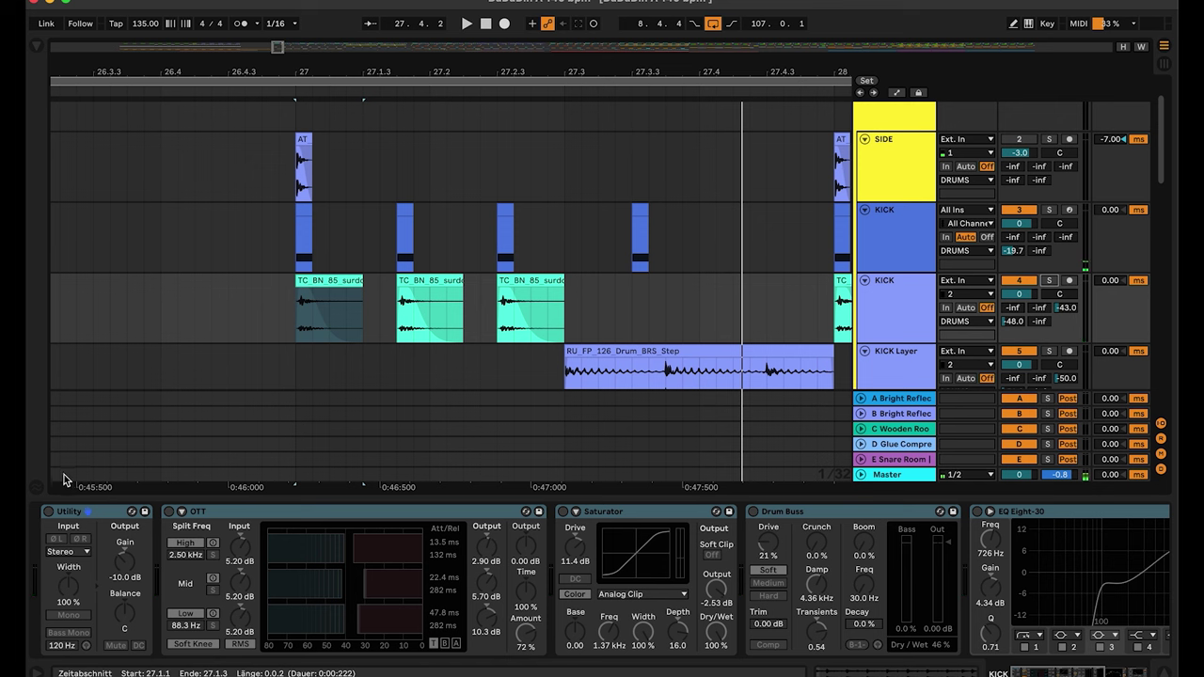
Step: Reactivate all devices on the second KICK track and audition it soloed again, ending with the solo off
{"action": "left_click", "coordinate": [48, 512]}
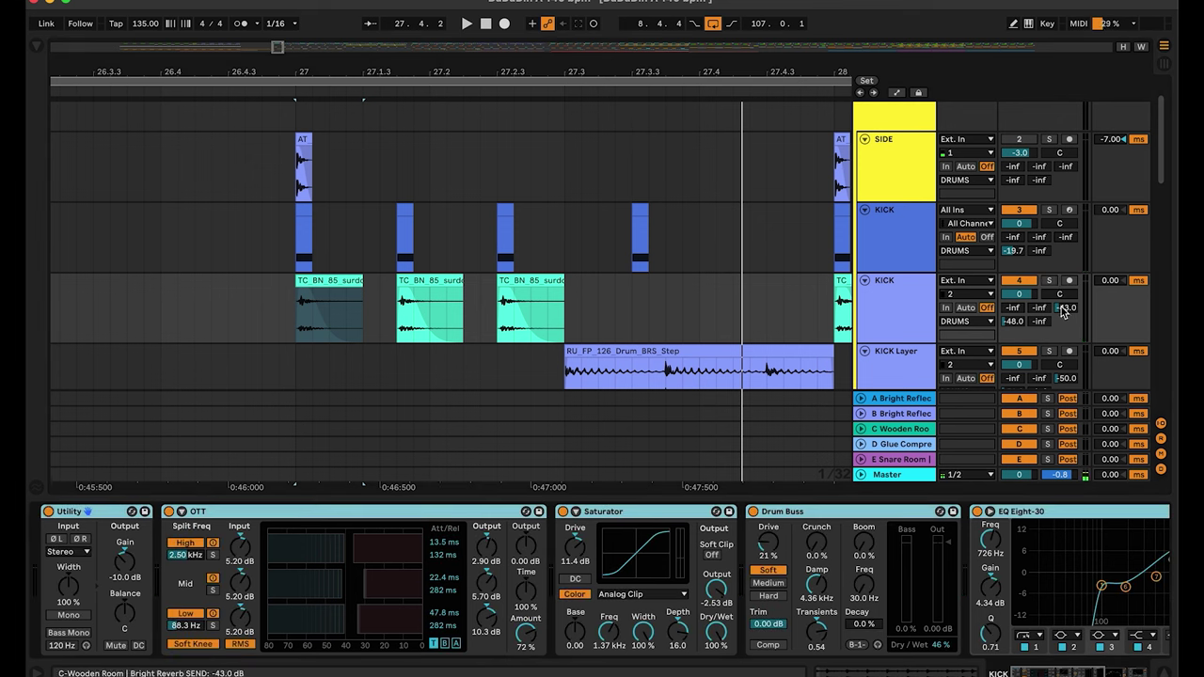
{"action": "left_click", "coordinate": [1048, 281]}
{"action": "key", "text": "space"}
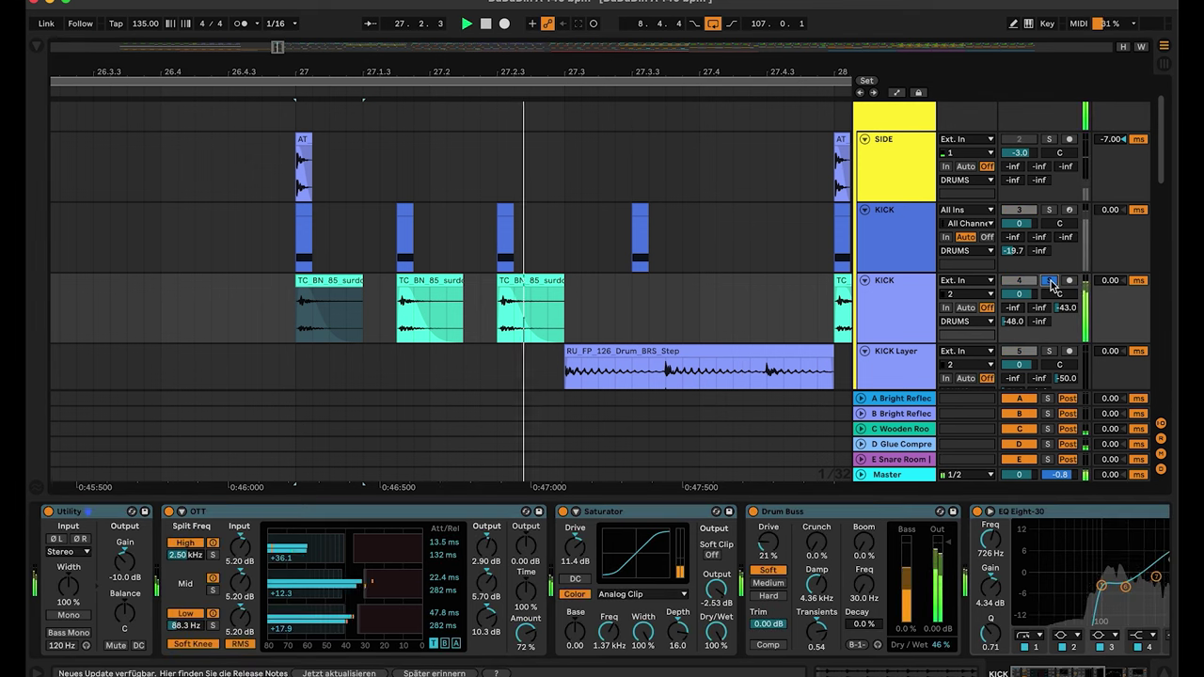
{"action": "key", "text": "space"}
{"action": "left_click", "coordinate": [1048, 281]}
Step: Select the first RU_FP_126_Drum_BRS_Step clip on the KICK Layer track and show that track's devices
{"action": "scroll", "coordinate": [751, 240], "scroll_direction": "down", "scroll_amount": 1}
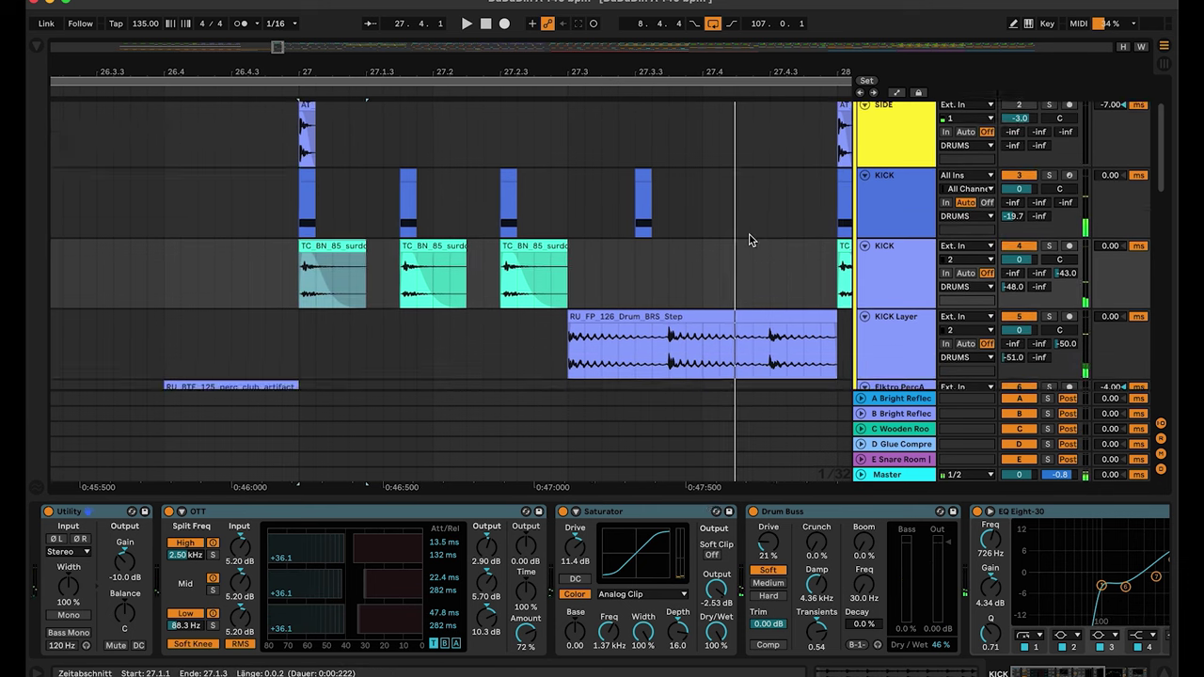
{"action": "scroll", "coordinate": [751, 240], "scroll_direction": "down", "scroll_amount": 1}
{"action": "scroll", "coordinate": [637, 121], "scroll_direction": "down", "scroll_amount": 3}
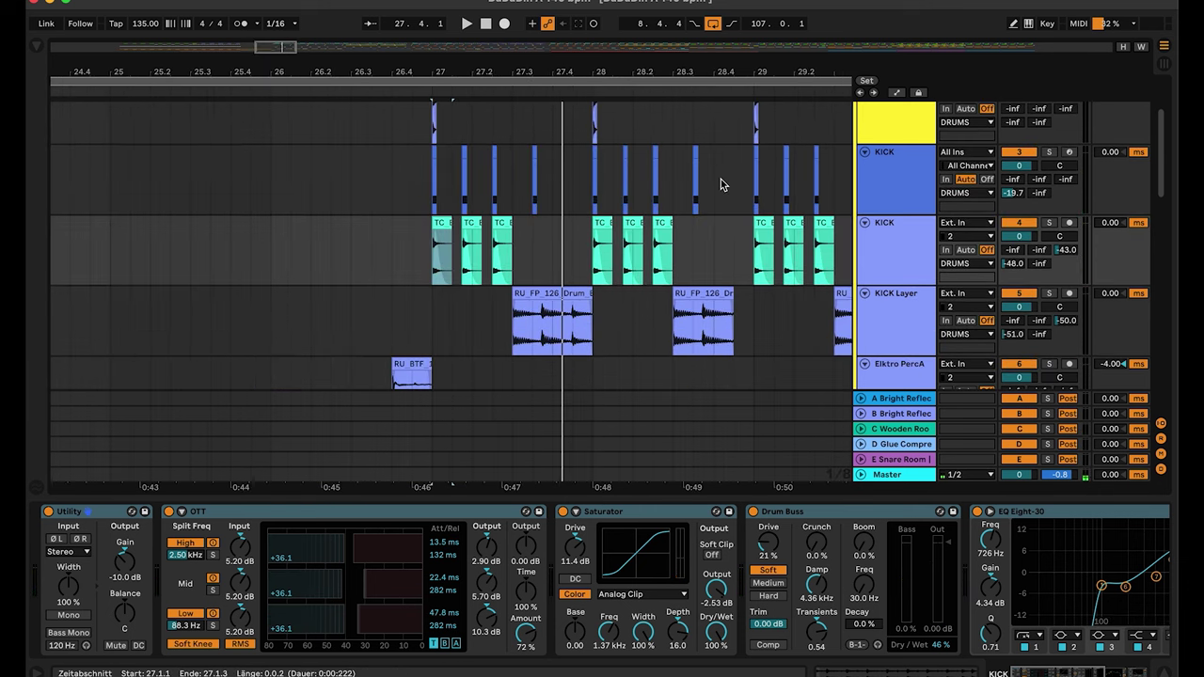
{"action": "scroll", "coordinate": [722, 184], "scroll_direction": "down", "scroll_amount": 1}
{"action": "left_click", "coordinate": [559, 216]}
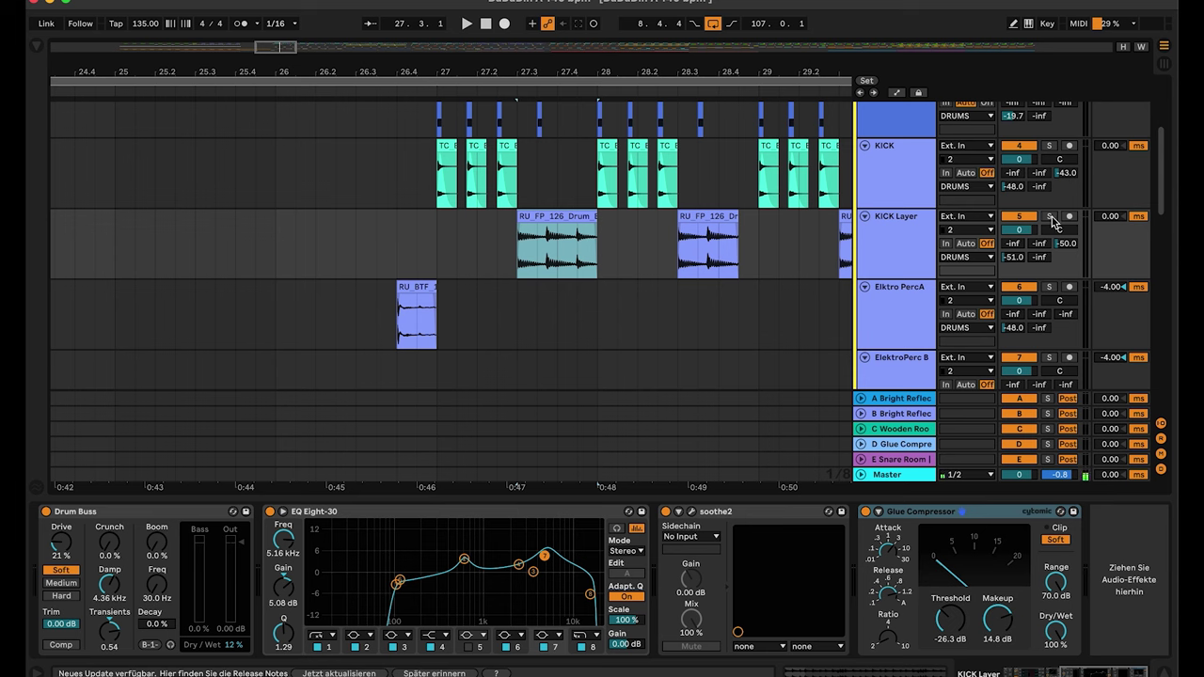
Step: Audition the KICK Layer track soloed with its effects active, and release the solo
{"action": "left_click", "coordinate": [1051, 216]}
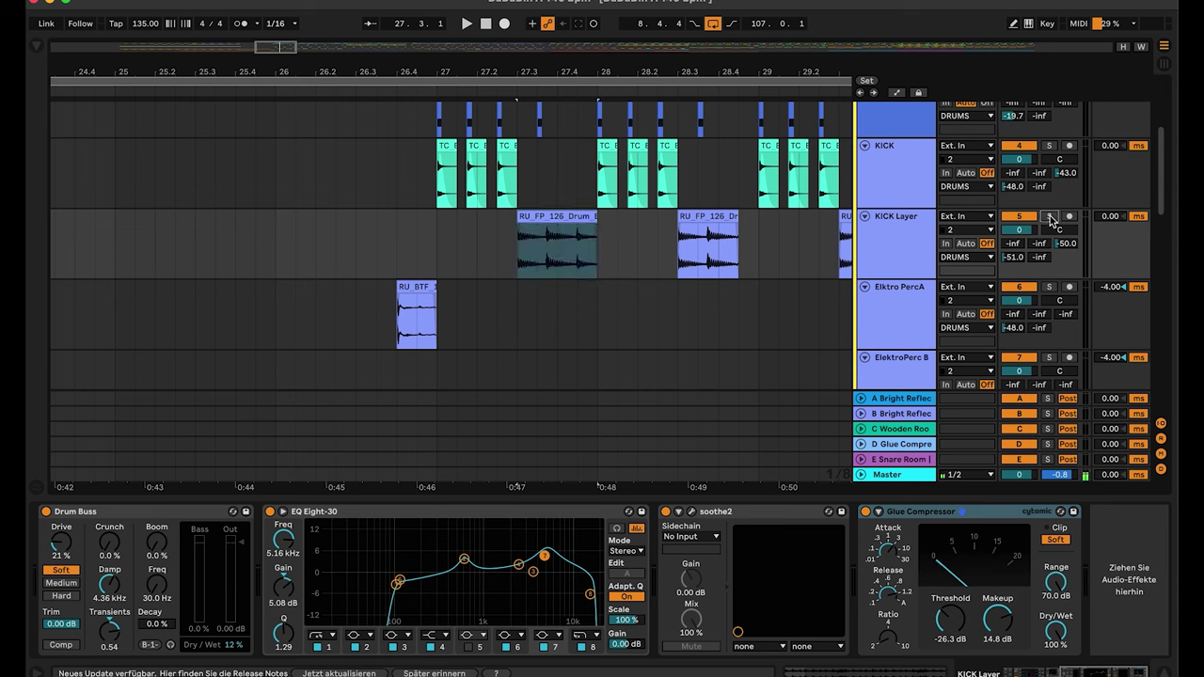
{"action": "key", "text": "space"}
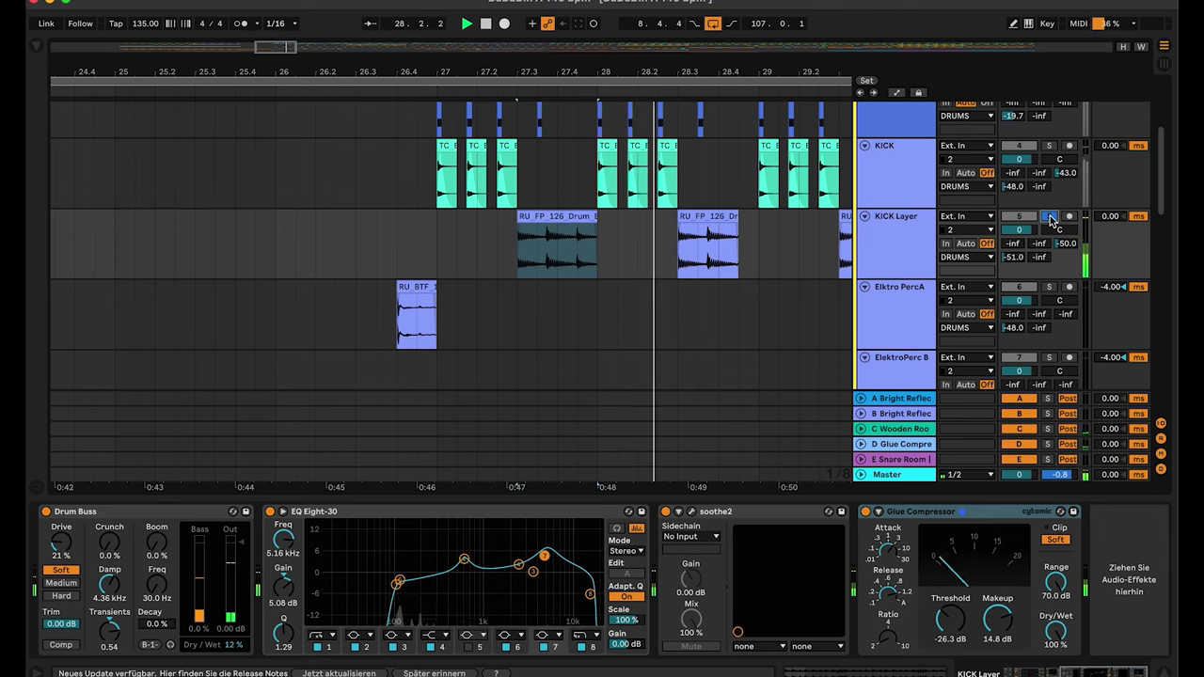
{"action": "left_click", "coordinate": [1050, 218]}
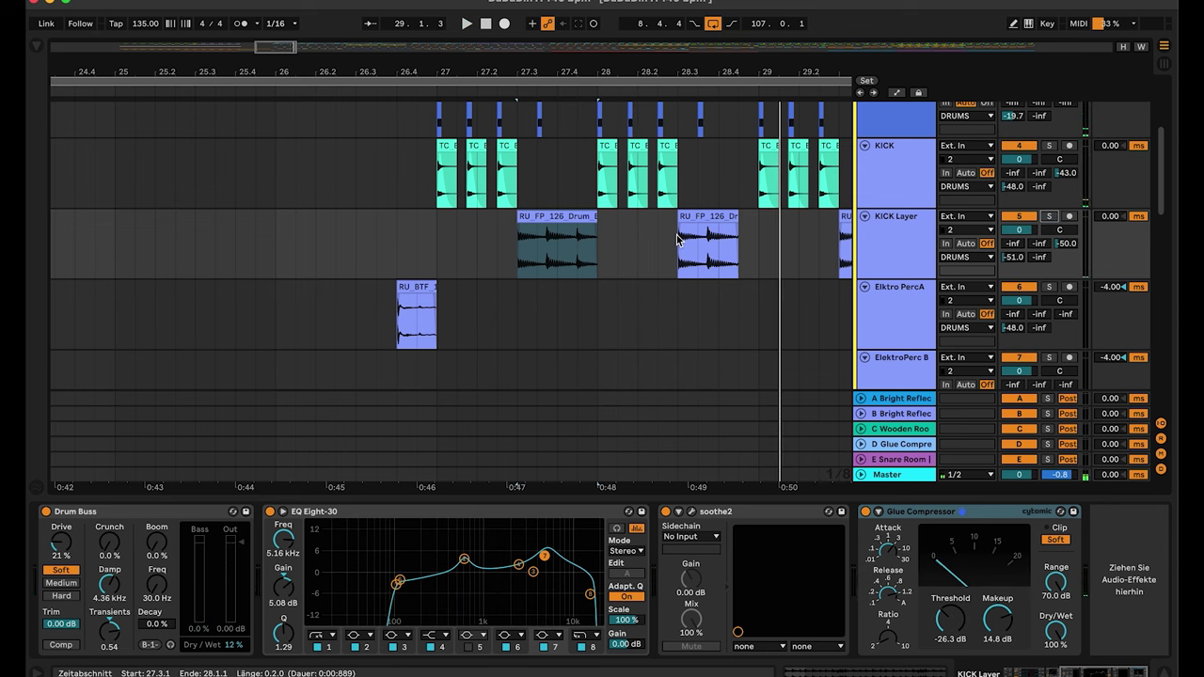
Step: Examine the Utility, OTT and Saturator settings at the start of the KICK Layer effect chain
{"action": "scroll", "coordinate": [499, 607], "scroll_direction": "left", "scroll_amount": 5}
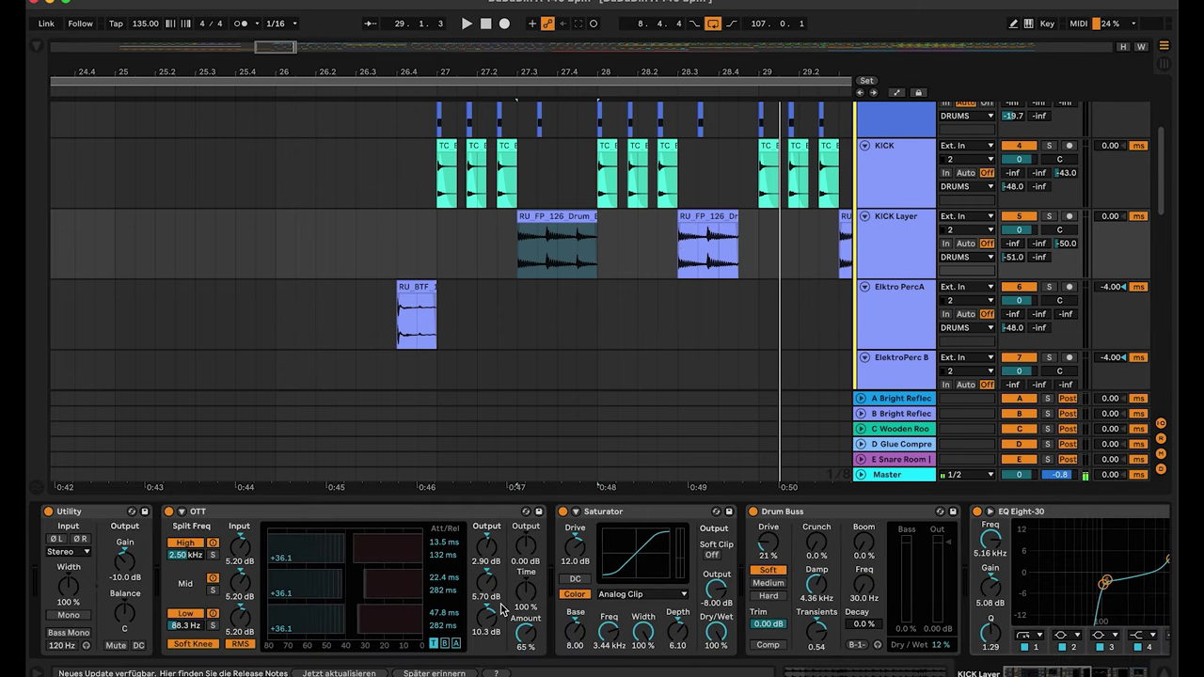
{"action": "left_click", "coordinate": [99, 511]}
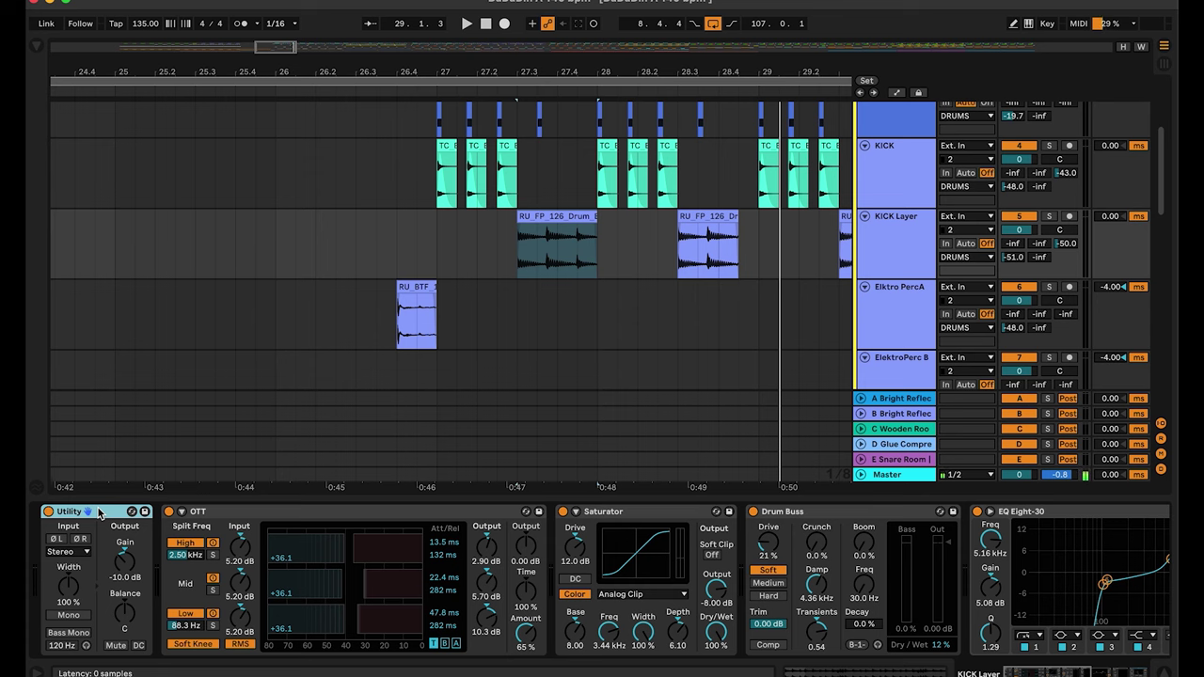
{"action": "left_click", "coordinate": [311, 512]}
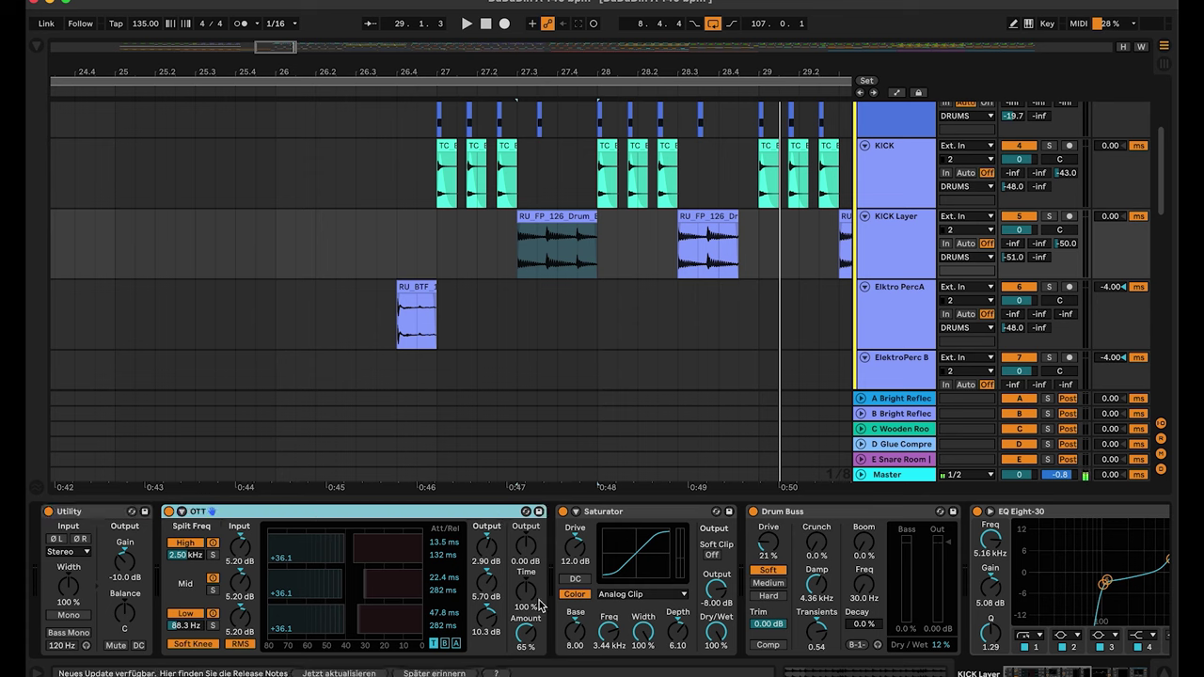
{"action": "left_click", "coordinate": [645, 515]}
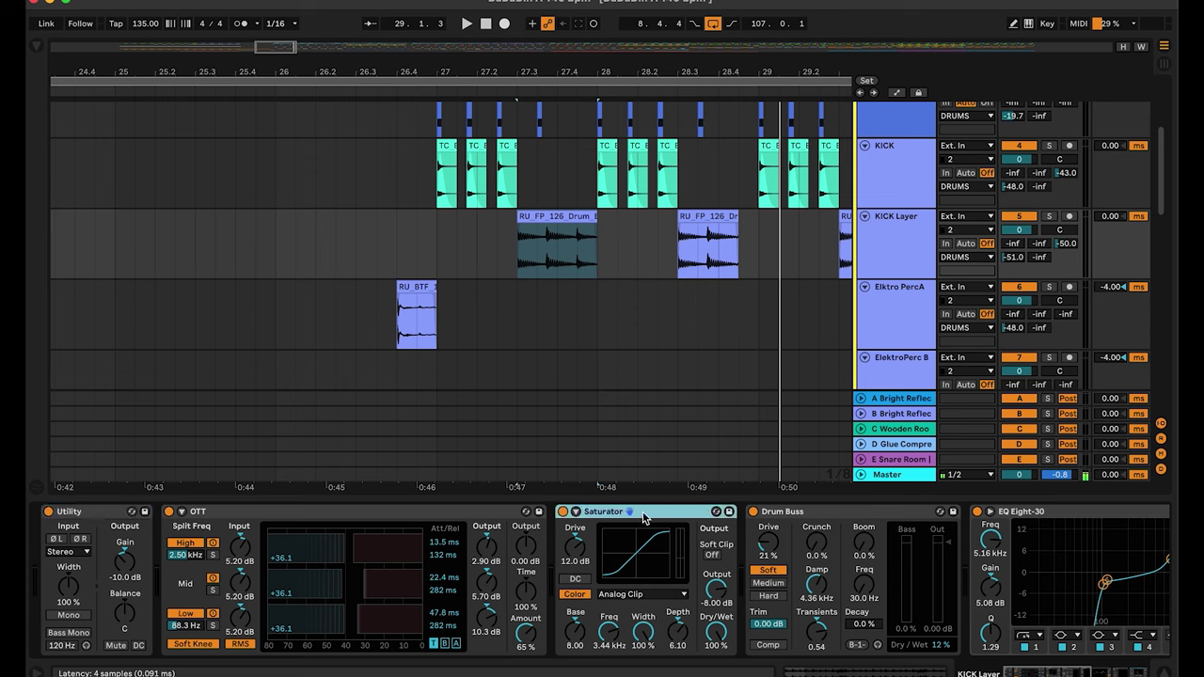
{"action": "scroll", "coordinate": [633, 595], "scroll_direction": "right", "scroll_amount": 2}
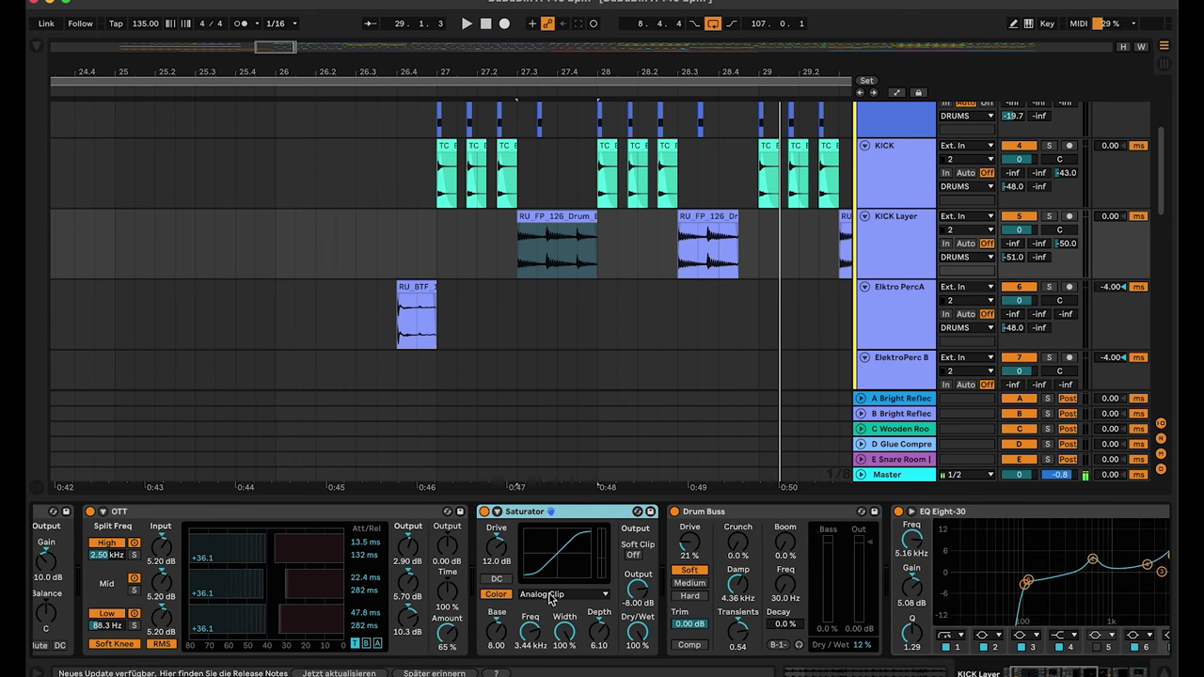
Step: Examine the KICK Layer's Drum Buss and EQ Eight, selecting the EQ bands at 612 Hz and 5.16 kHz
{"action": "scroll", "coordinate": [561, 591], "scroll_direction": "right", "scroll_amount": 3}
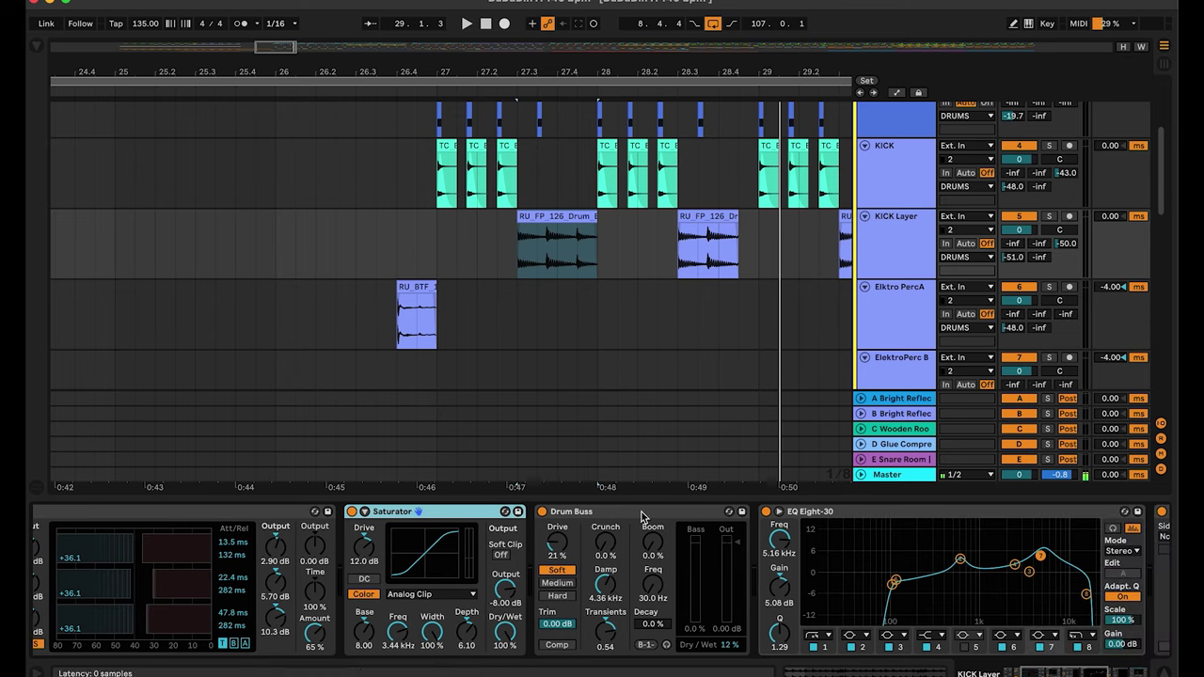
{"action": "left_click", "coordinate": [640, 517]}
{"action": "scroll", "coordinate": [882, 534], "scroll_direction": "right", "scroll_amount": 1}
{"action": "left_click", "coordinate": [846, 511]}
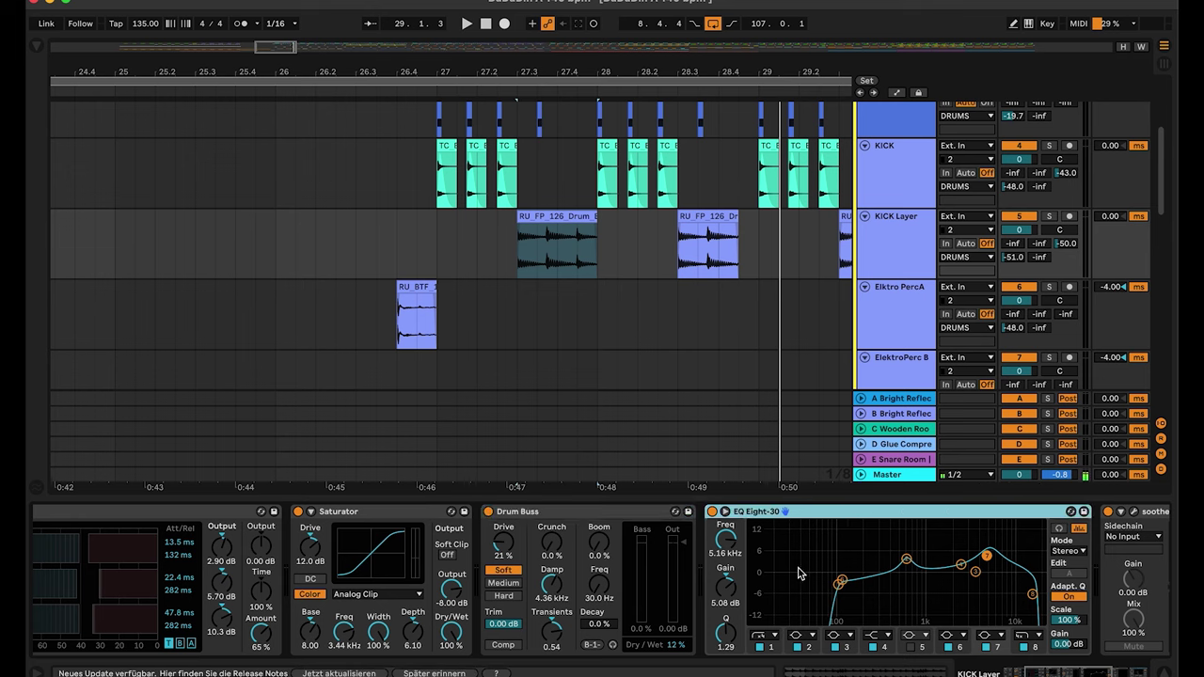
{"action": "scroll", "coordinate": [805, 568], "scroll_direction": "right", "scroll_amount": 2}
{"action": "left_click", "coordinate": [811, 560]}
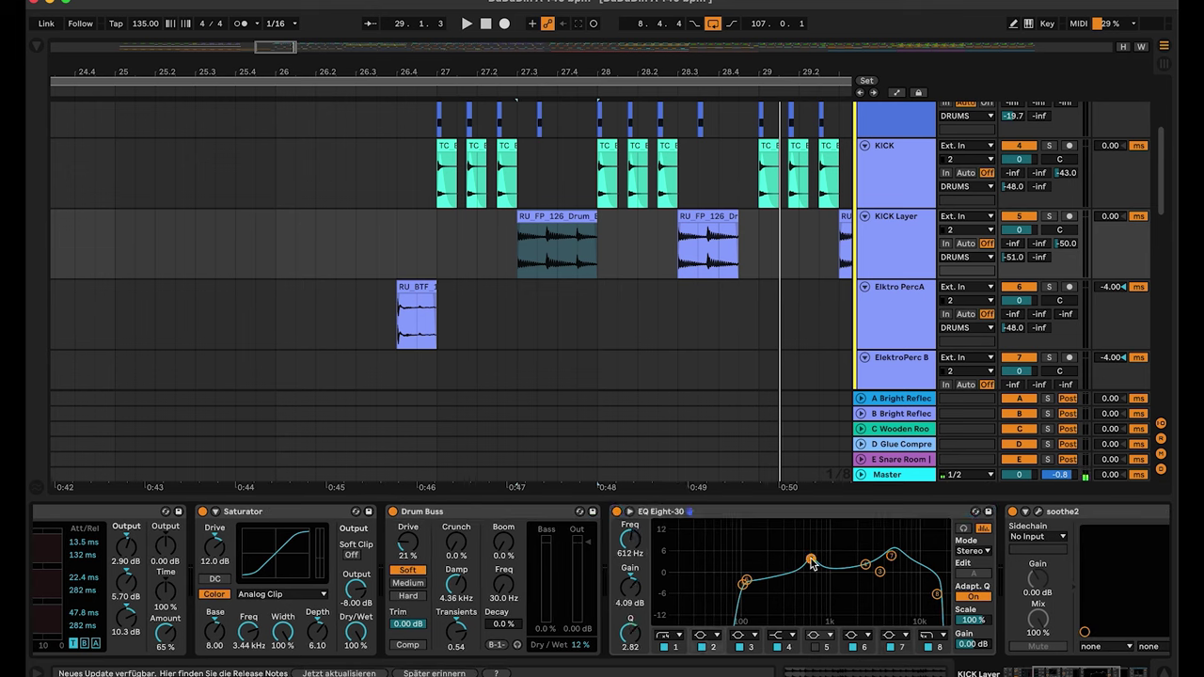
{"action": "left_click", "coordinate": [892, 556]}
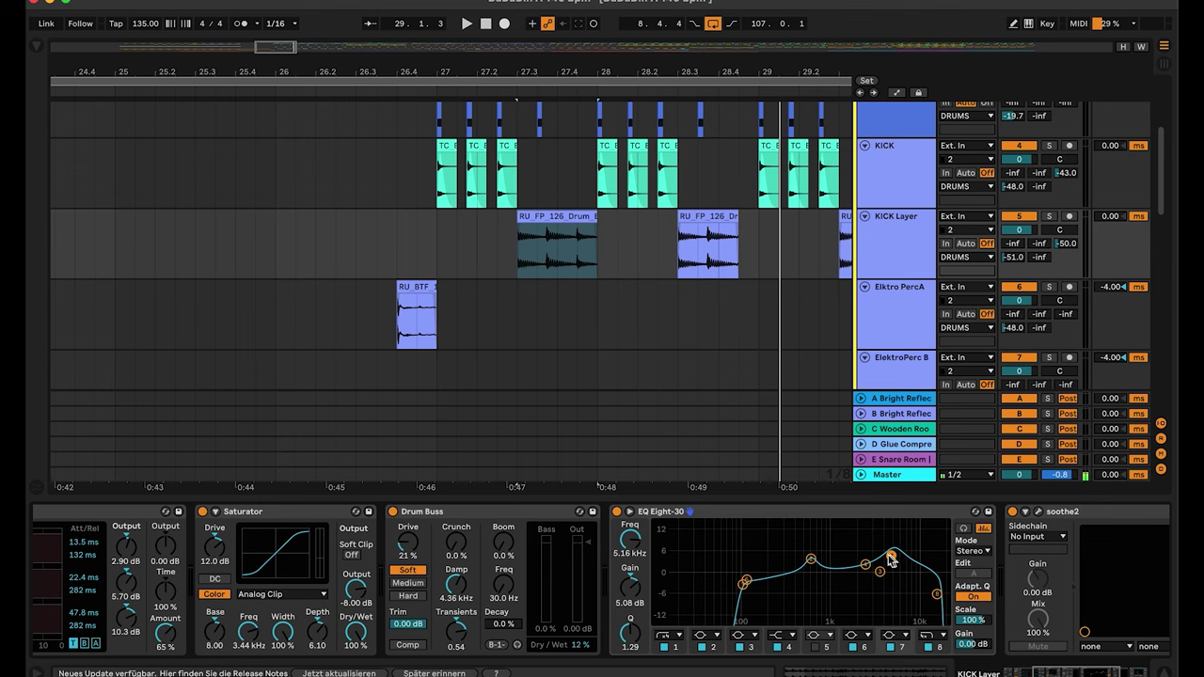
Step: View the KICK Layer's soothe2 plug-in window, close it, and examine the Glue Compressor ending the chain
{"action": "scroll", "coordinate": [766, 568], "scroll_direction": "right", "scroll_amount": 5}
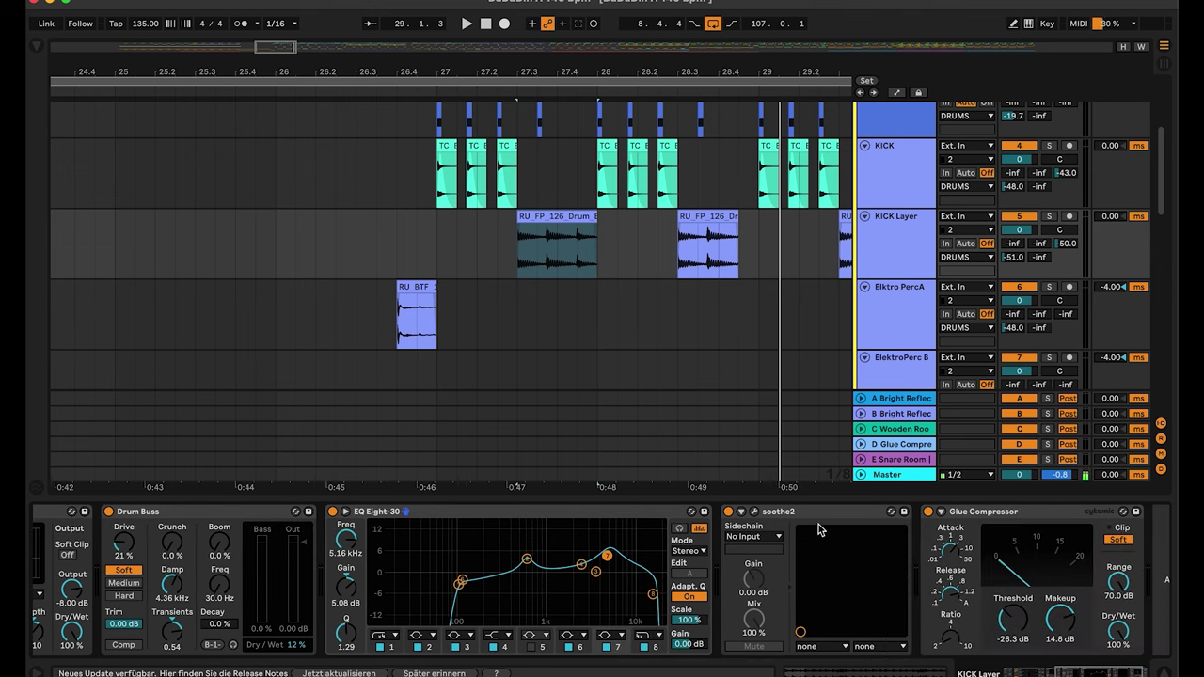
{"action": "left_click", "coordinate": [814, 512]}
{"action": "scroll", "coordinate": [814, 514], "scroll_direction": "right", "scroll_amount": 1}
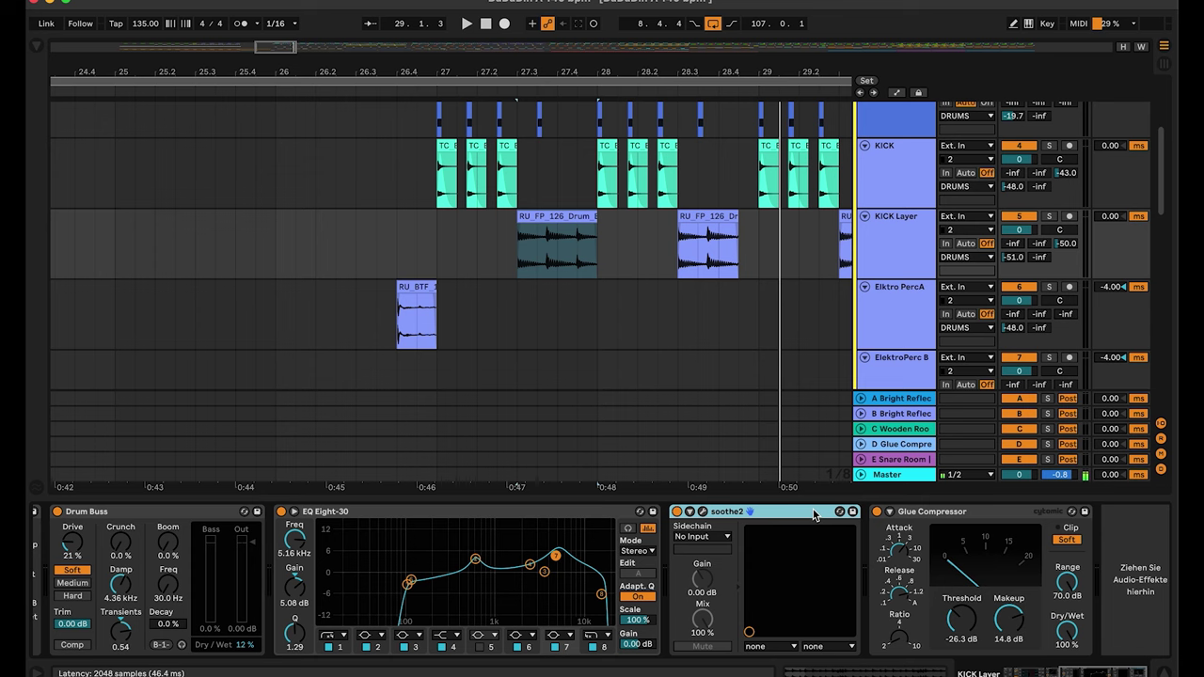
{"action": "left_click", "coordinate": [701, 512]}
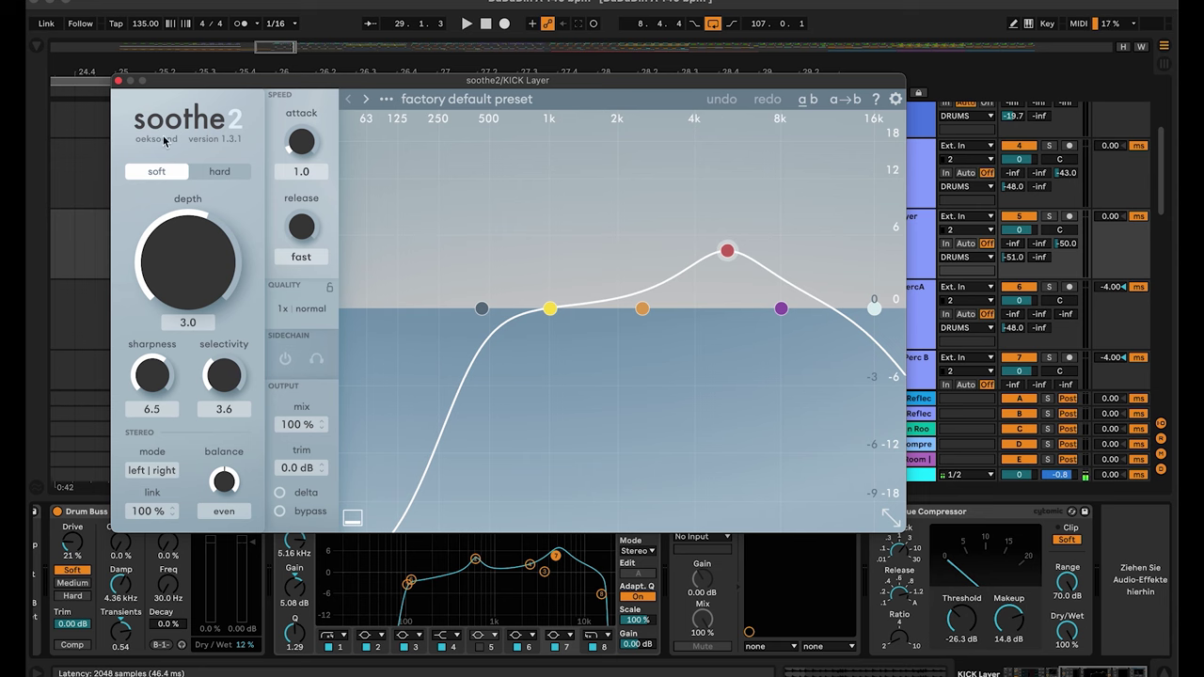
{"action": "left_click", "coordinate": [118, 82]}
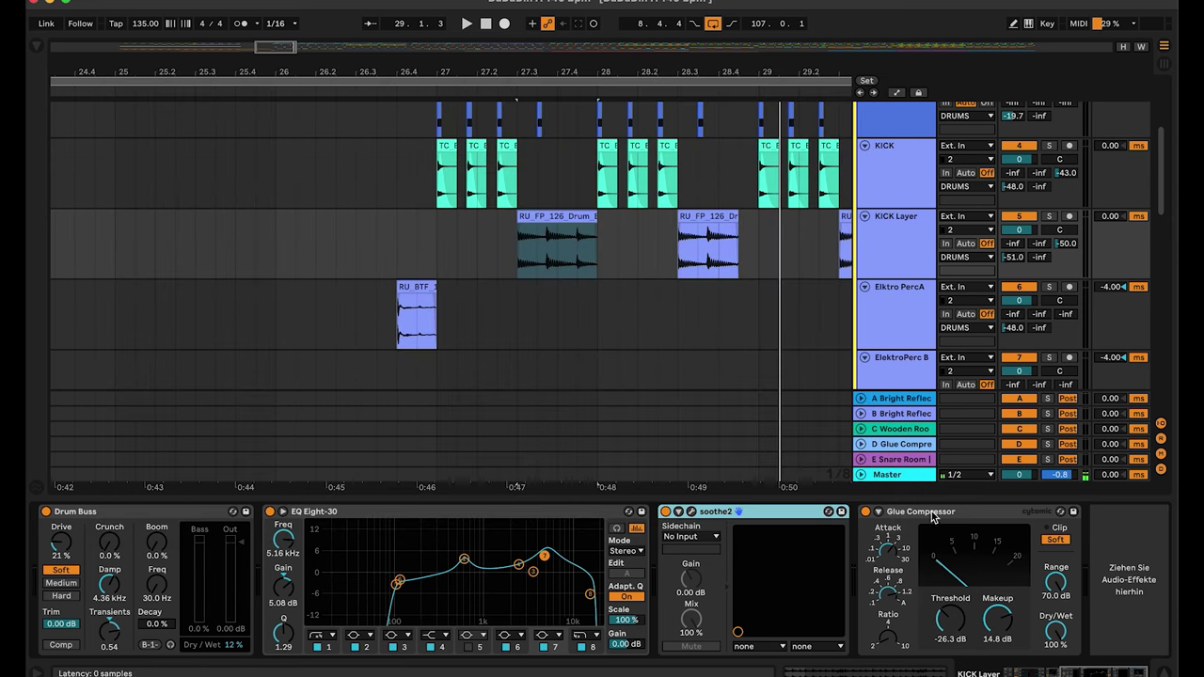
{"action": "left_click", "coordinate": [967, 517]}
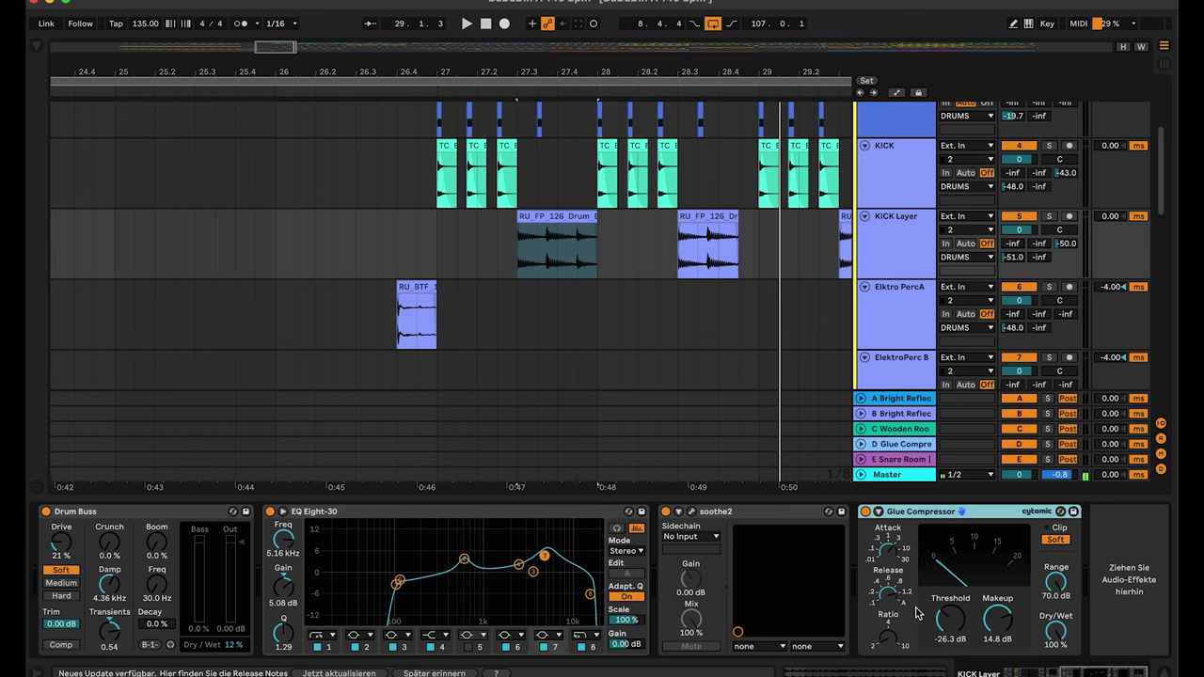
Step: Select the Elktro PercA clip just before bar 27 and audition the track soloed, ending with the solo off
{"action": "scroll", "coordinate": [451, 282], "scroll_direction": "right", "scroll_amount": 1}
{"action": "scroll", "coordinate": [452, 282], "scroll_direction": "down", "scroll_amount": 3}
{"action": "scroll", "coordinate": [787, 236], "scroll_direction": "down", "scroll_amount": 3}
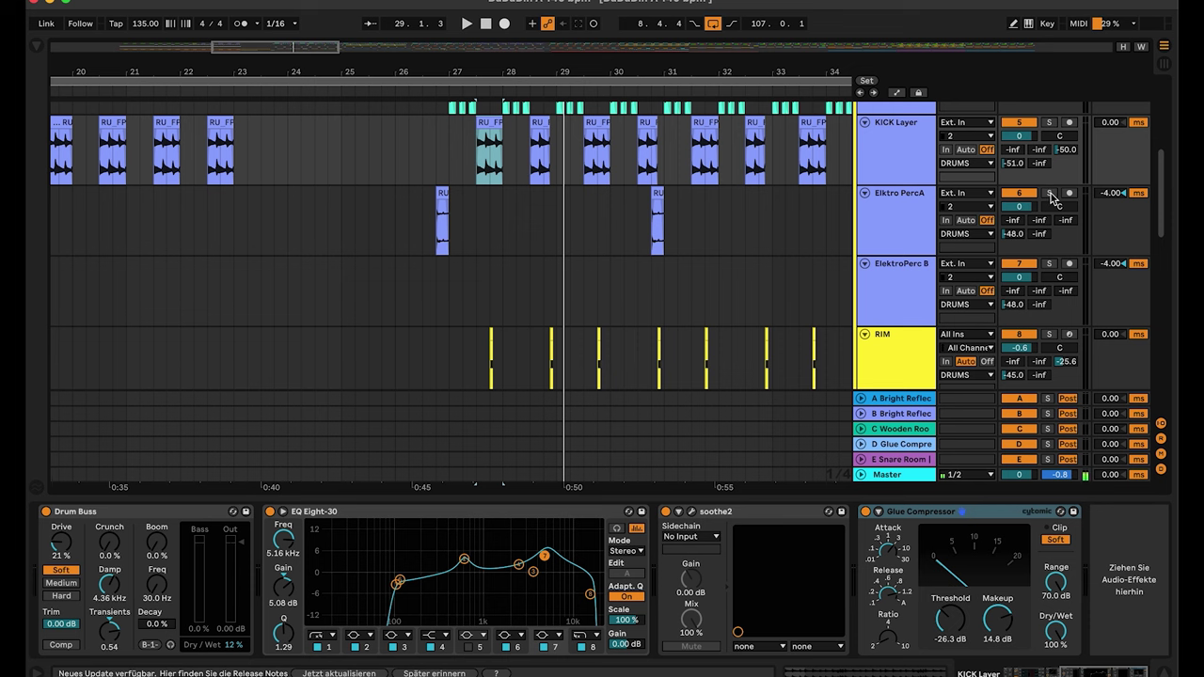
{"action": "left_click", "coordinate": [441, 193]}
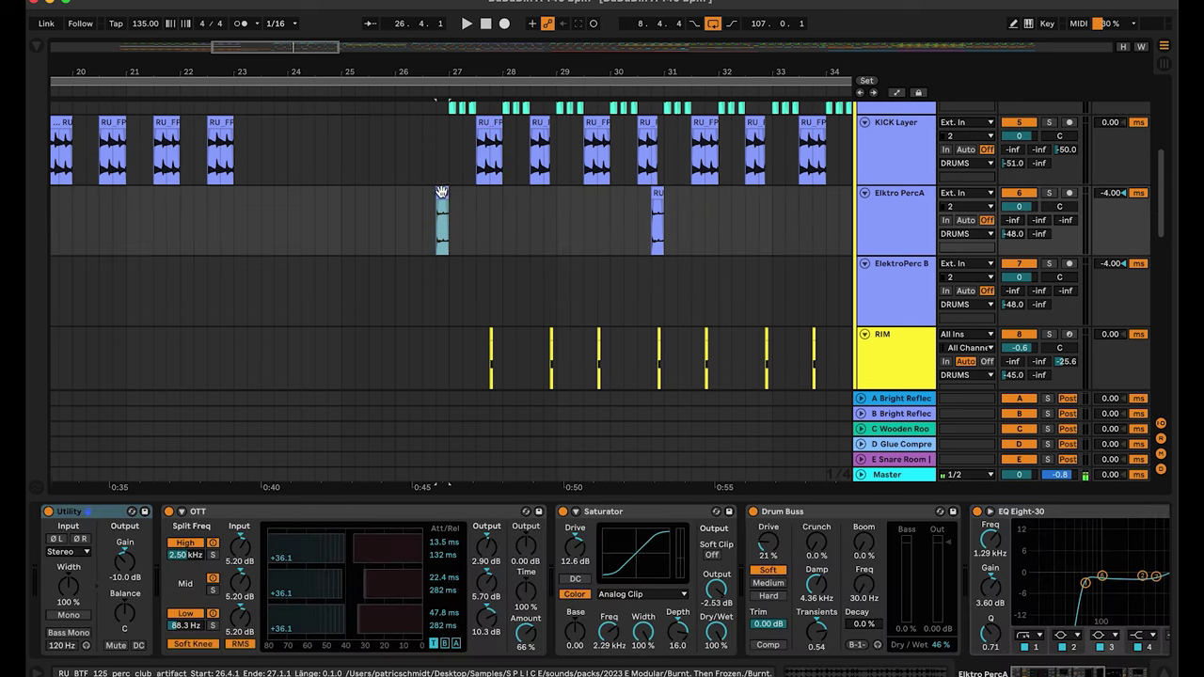
{"action": "left_click", "coordinate": [1050, 196]}
{"action": "key", "text": "space"}
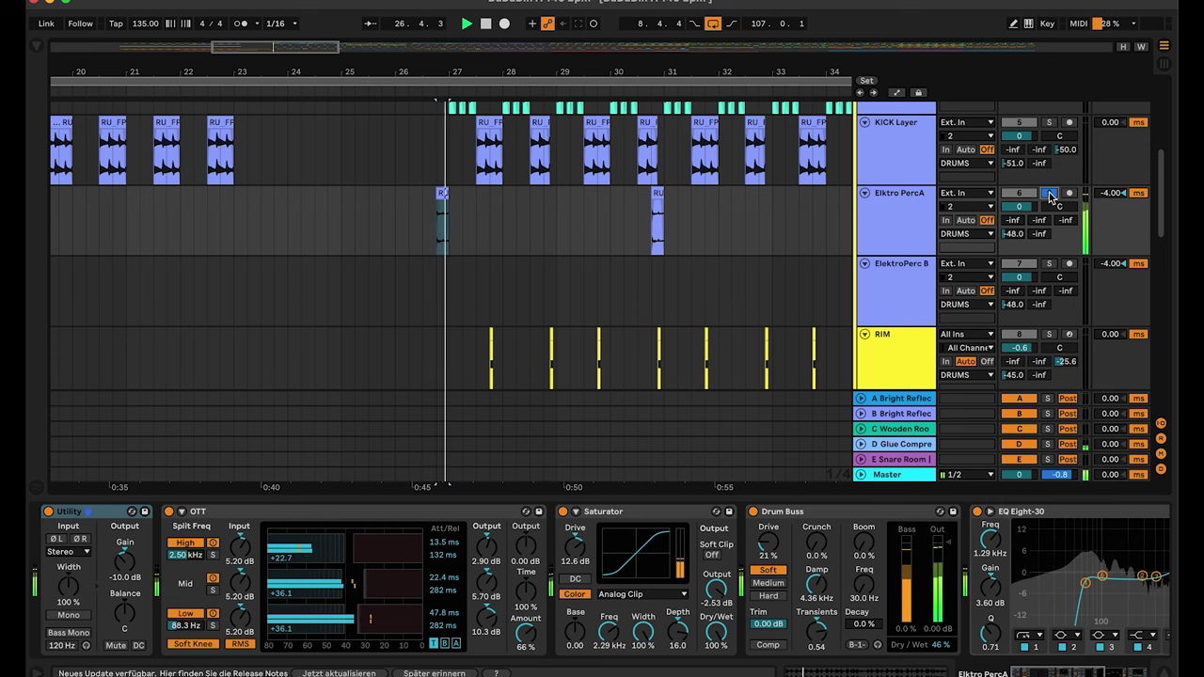
{"action": "left_click", "coordinate": [1050, 196]}
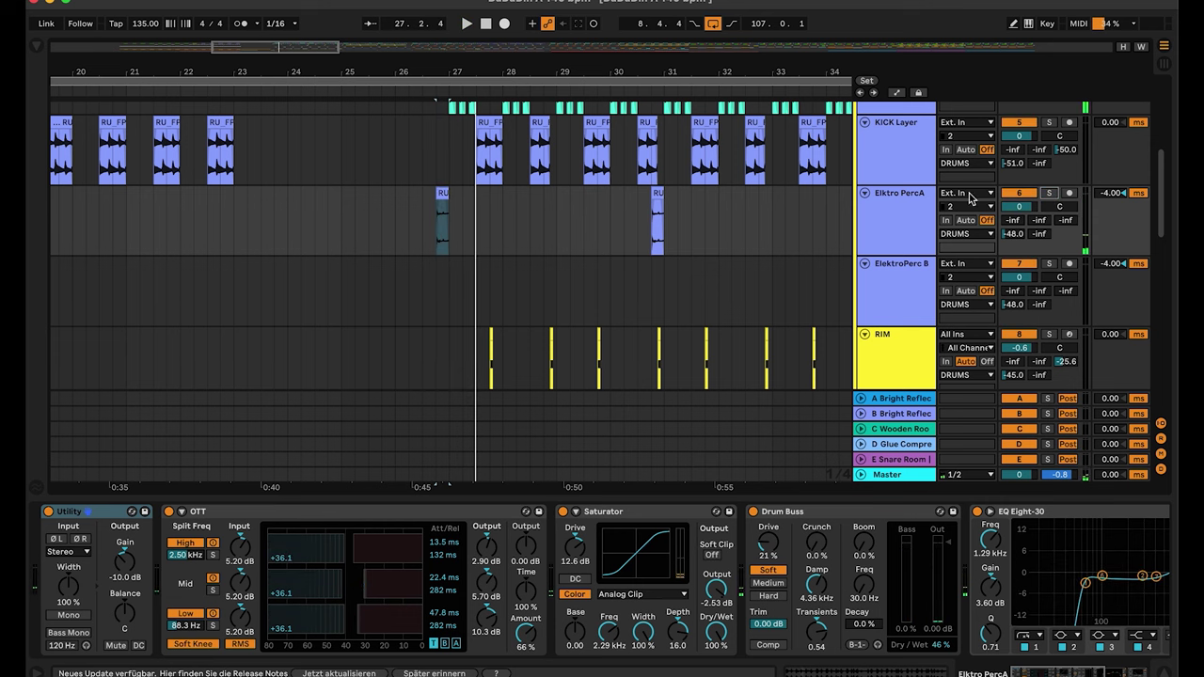
Step: Locate the run of green Elktro PercA clips in the arrangement and select its first clip, at bar 59.4
{"action": "scroll", "coordinate": [495, 220], "scroll_direction": "right", "scroll_amount": 5}
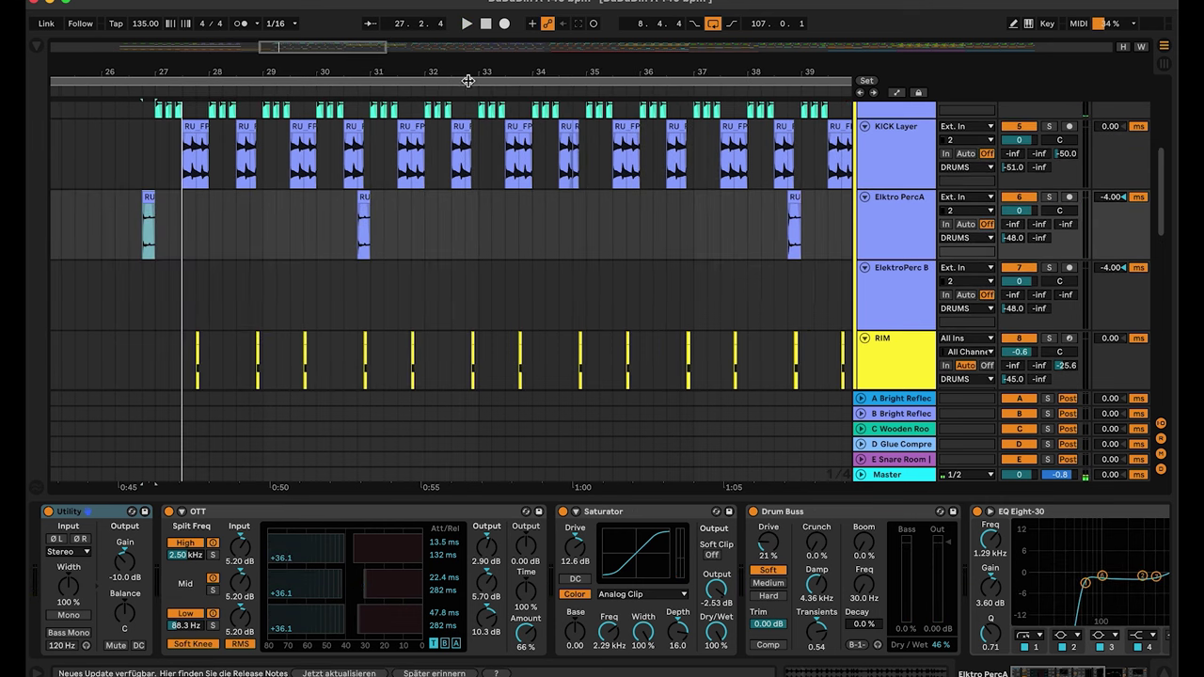
{"action": "key", "text": "minus"}
{"action": "key", "text": "minus"}
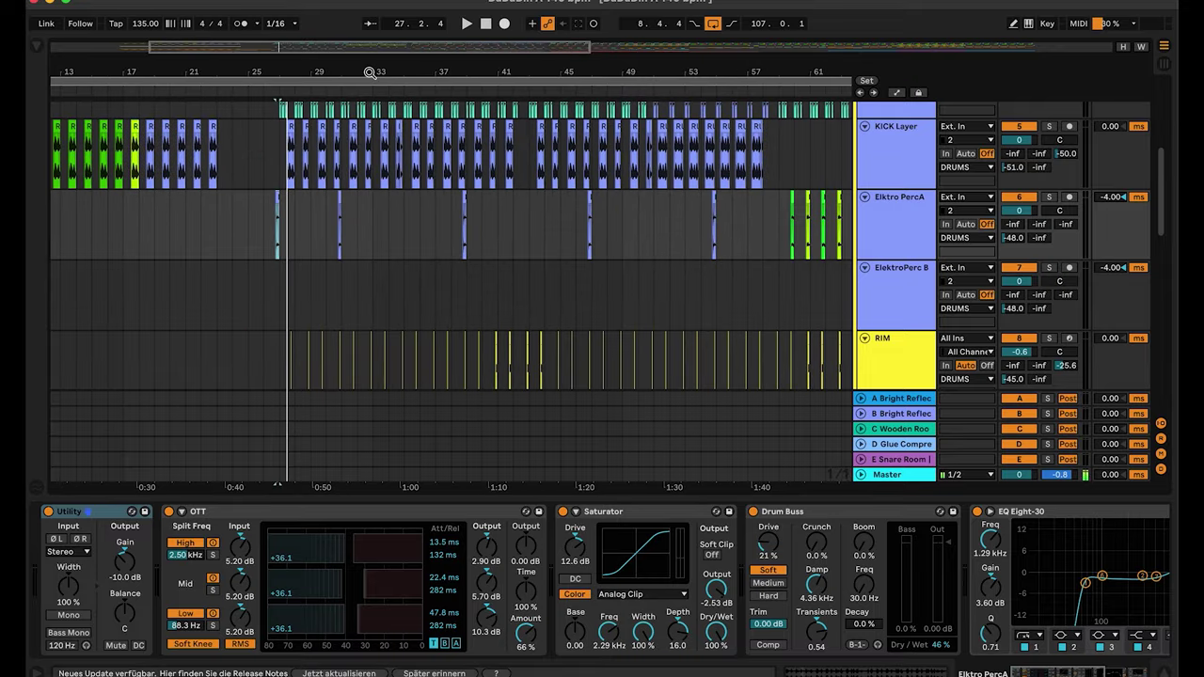
{"action": "scroll", "coordinate": [653, 258], "scroll_direction": "right", "scroll_amount": 10}
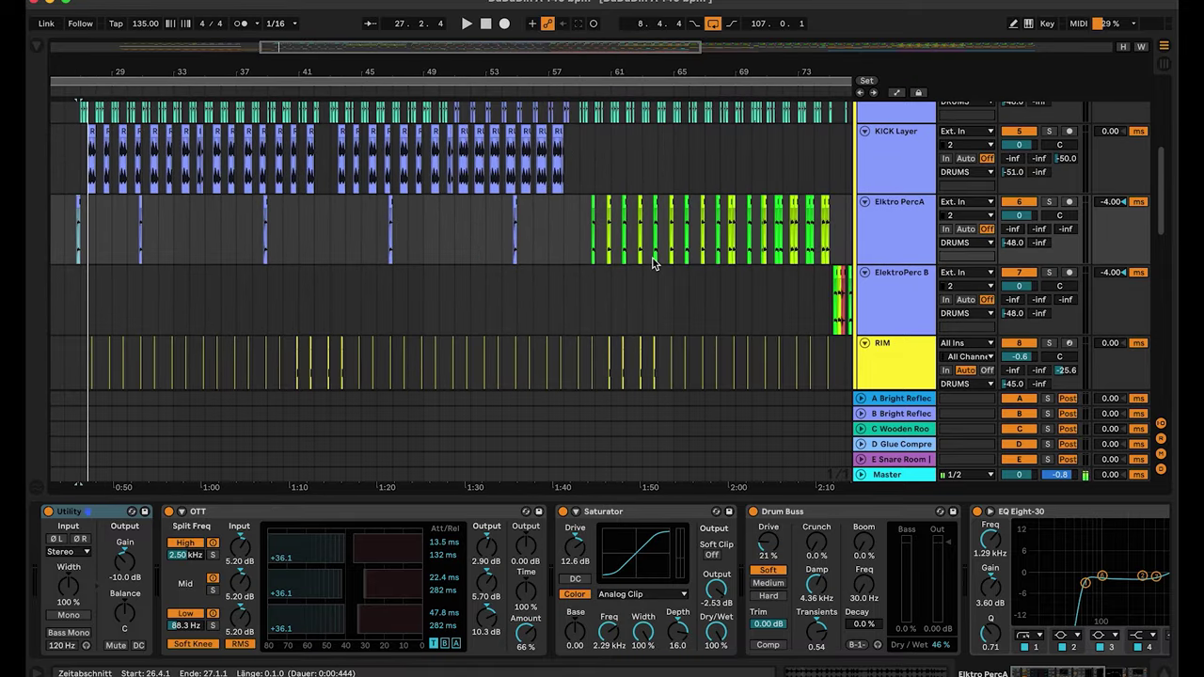
{"action": "scroll", "coordinate": [653, 263], "scroll_direction": "right", "scroll_amount": 3}
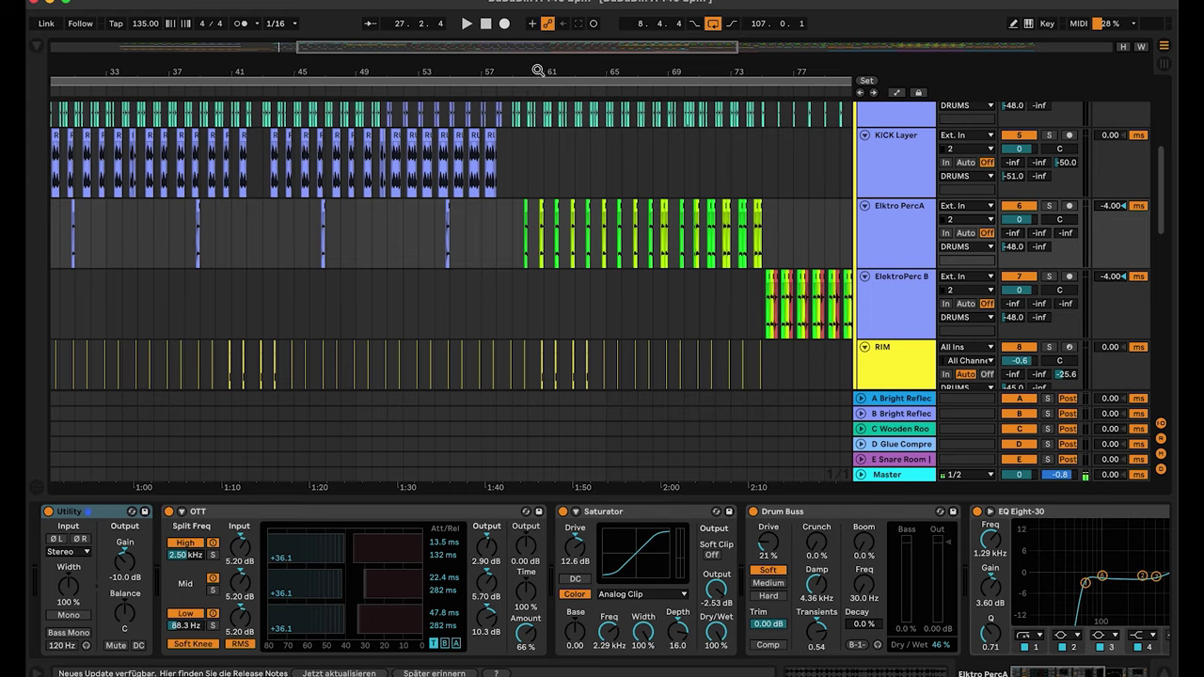
{"action": "key", "text": "plus"}
{"action": "key", "text": "plus"}
{"action": "key", "text": "plus"}
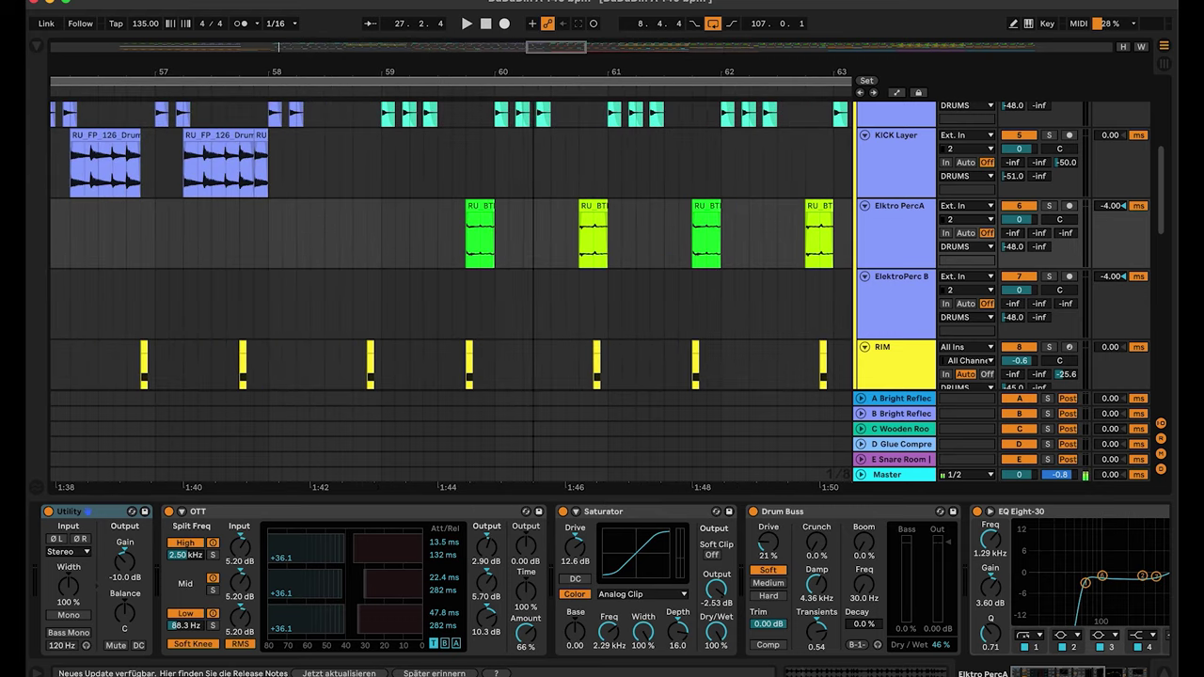
{"action": "left_click", "coordinate": [478, 207]}
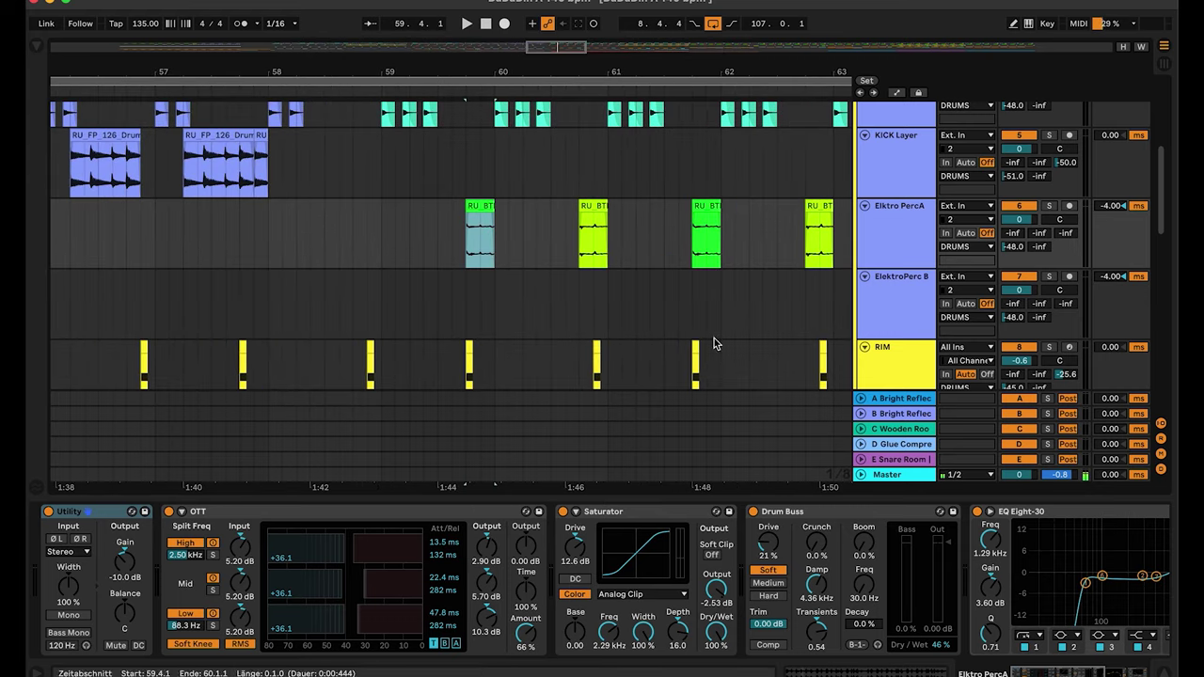
Step: Examine the Elktro PercA effect chain from Utility and OTT through to the Glue Compressor
{"action": "left_click", "coordinate": [487, 583]}
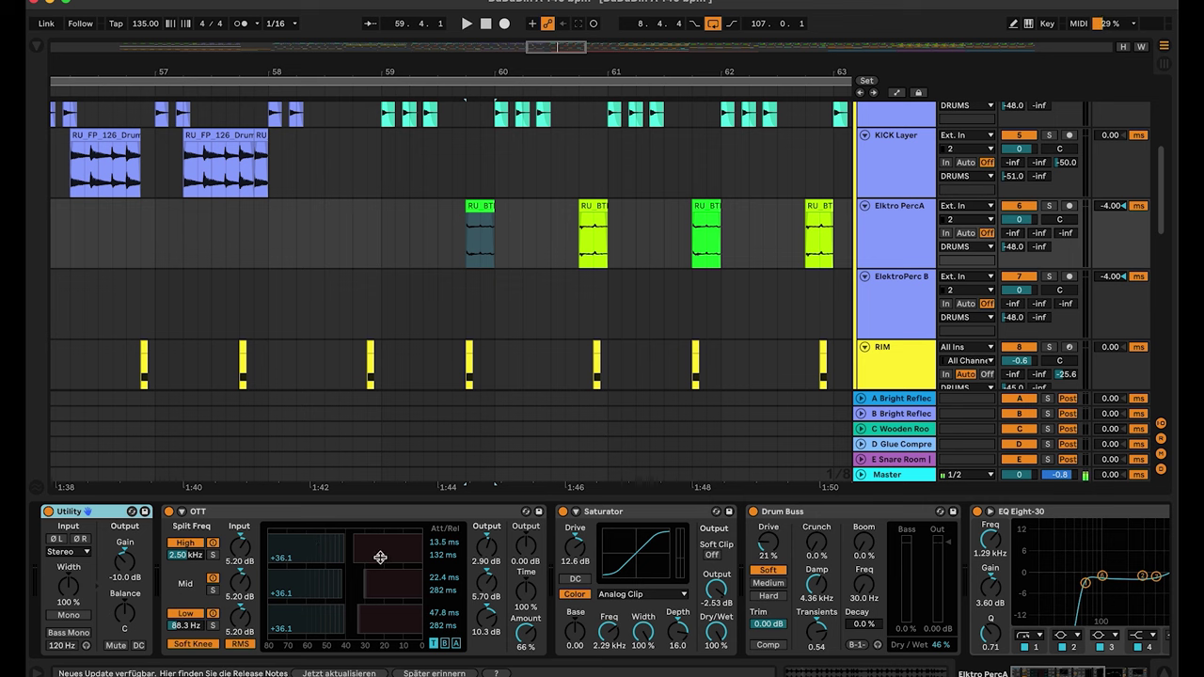
{"action": "scroll", "coordinate": [418, 588], "scroll_direction": "right", "scroll_amount": 8}
{"action": "scroll", "coordinate": [418, 588], "scroll_direction": "right", "scroll_amount": 7}
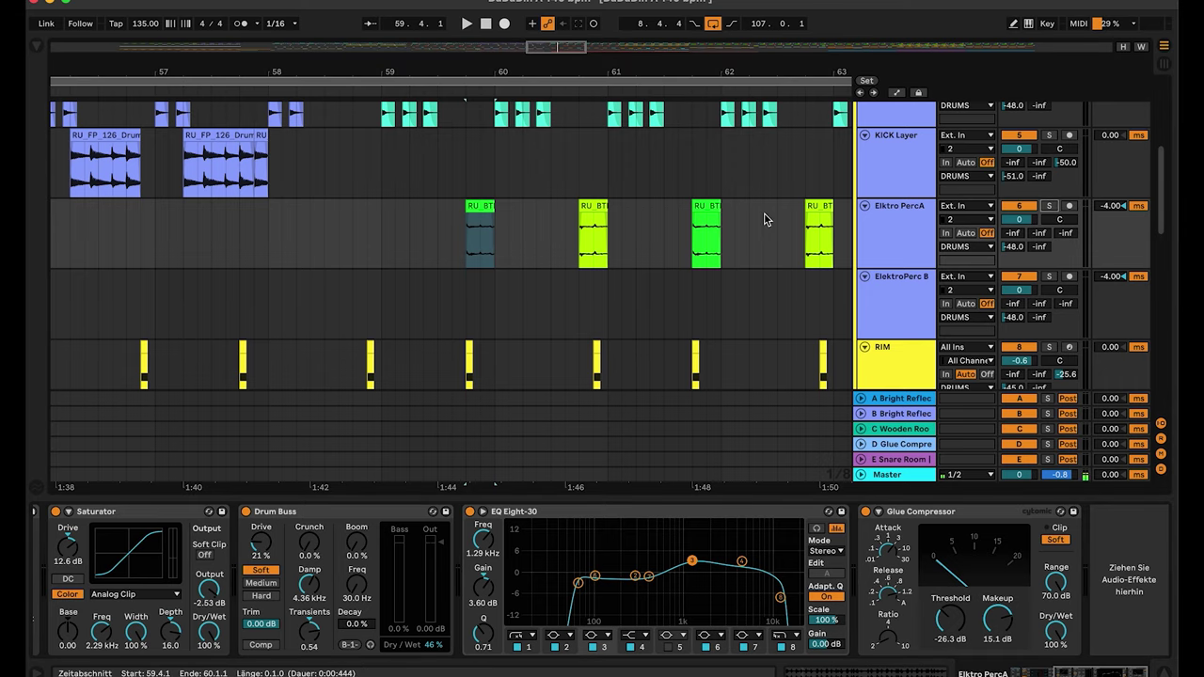
Step: Audition the soloed Elktro PercA track from the green clip at bar 65.4
{"action": "scroll", "coordinate": [800, 220], "scroll_direction": "right", "scroll_amount": 5}
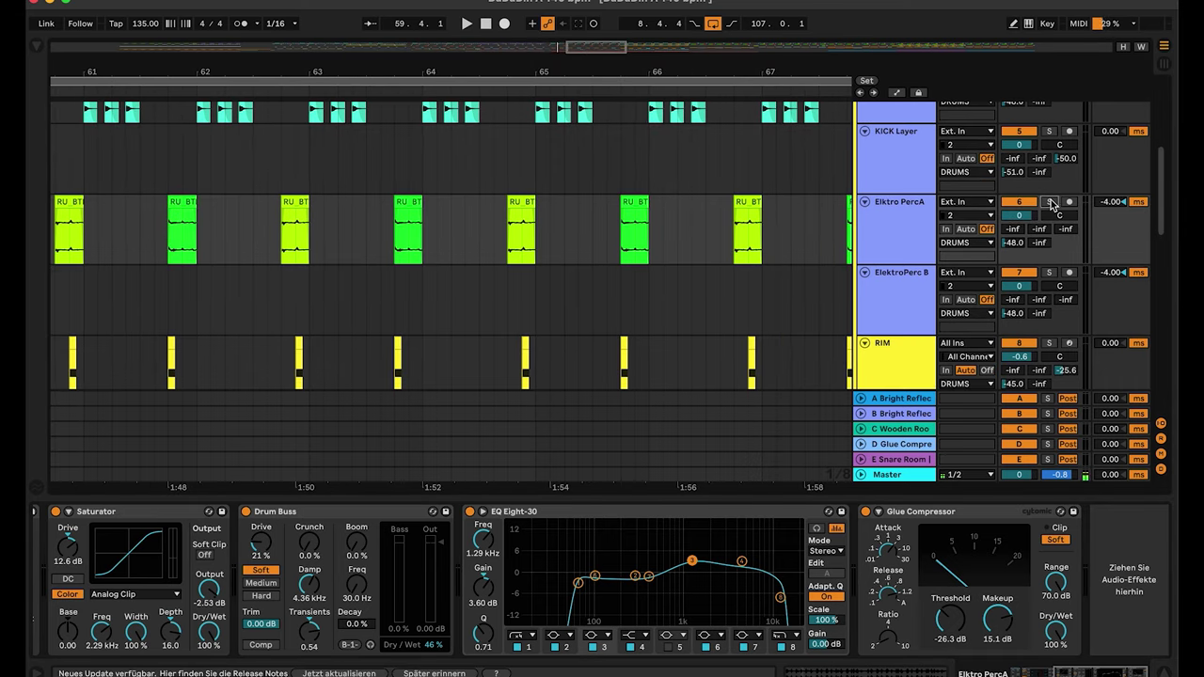
{"action": "left_click", "coordinate": [1051, 202]}
{"action": "left_click", "coordinate": [634, 203]}
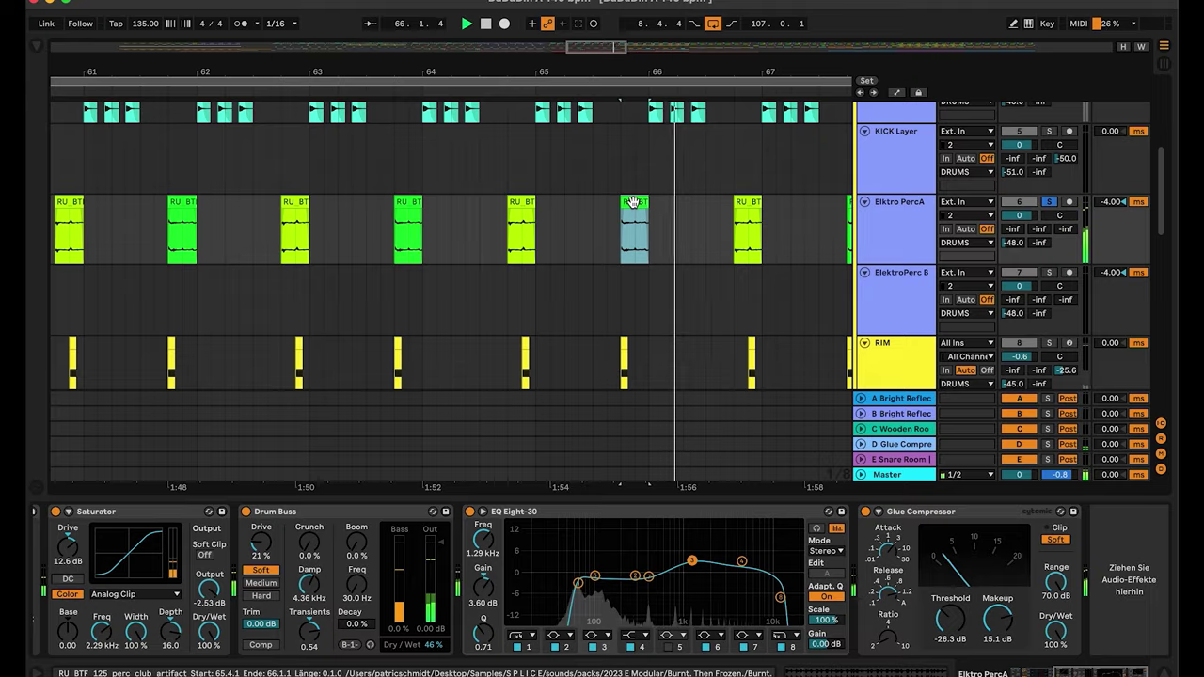
{"action": "scroll", "coordinate": [633, 202], "scroll_direction": "right", "scroll_amount": 5}
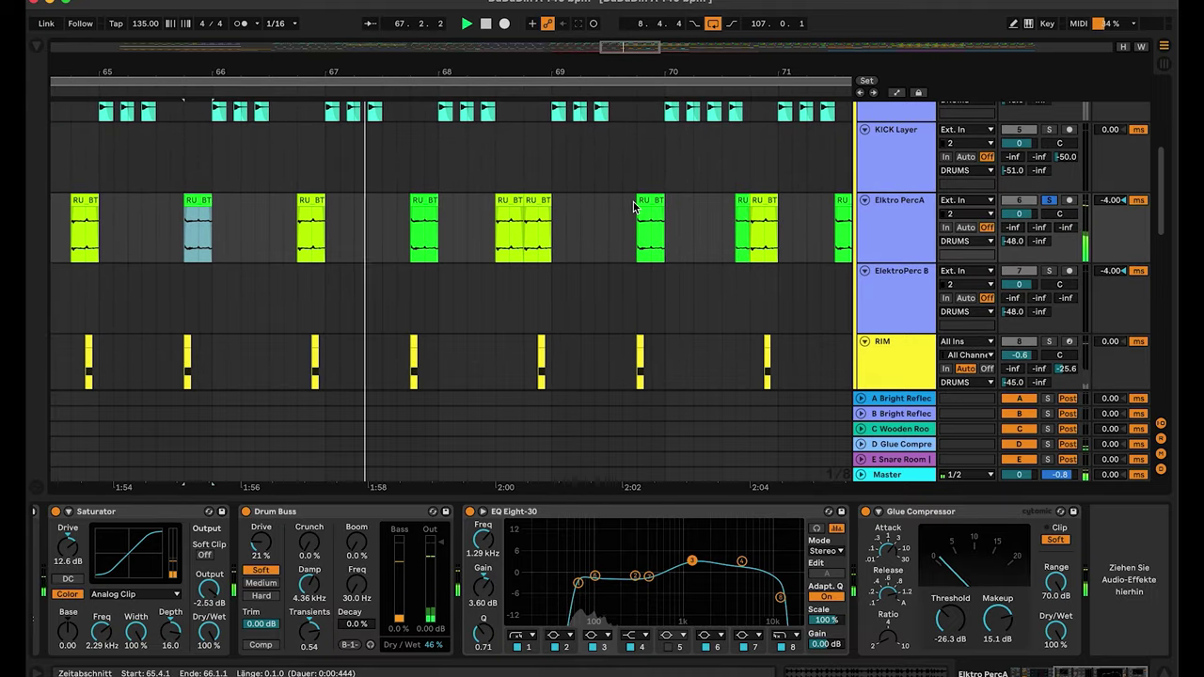
Step: Open the green Elktro PercA clip at bar 67.4 and inspect which section of its sample is used
{"action": "double_click", "coordinate": [419, 226]}
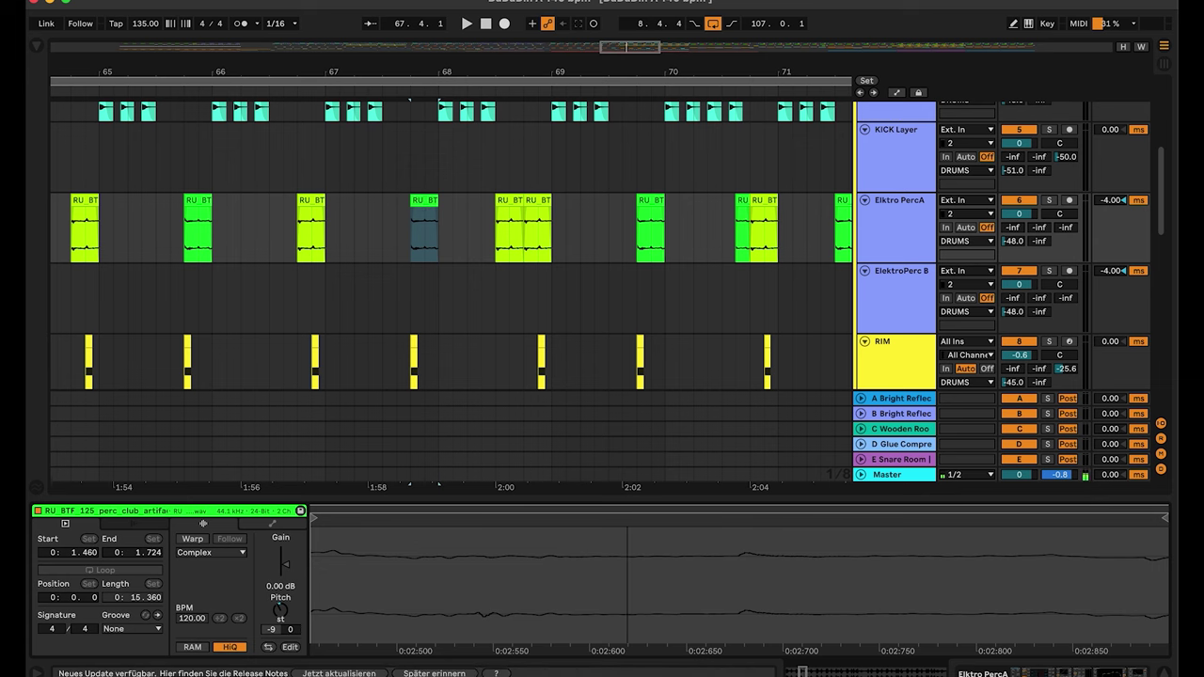
{"action": "key", "text": "minus"}
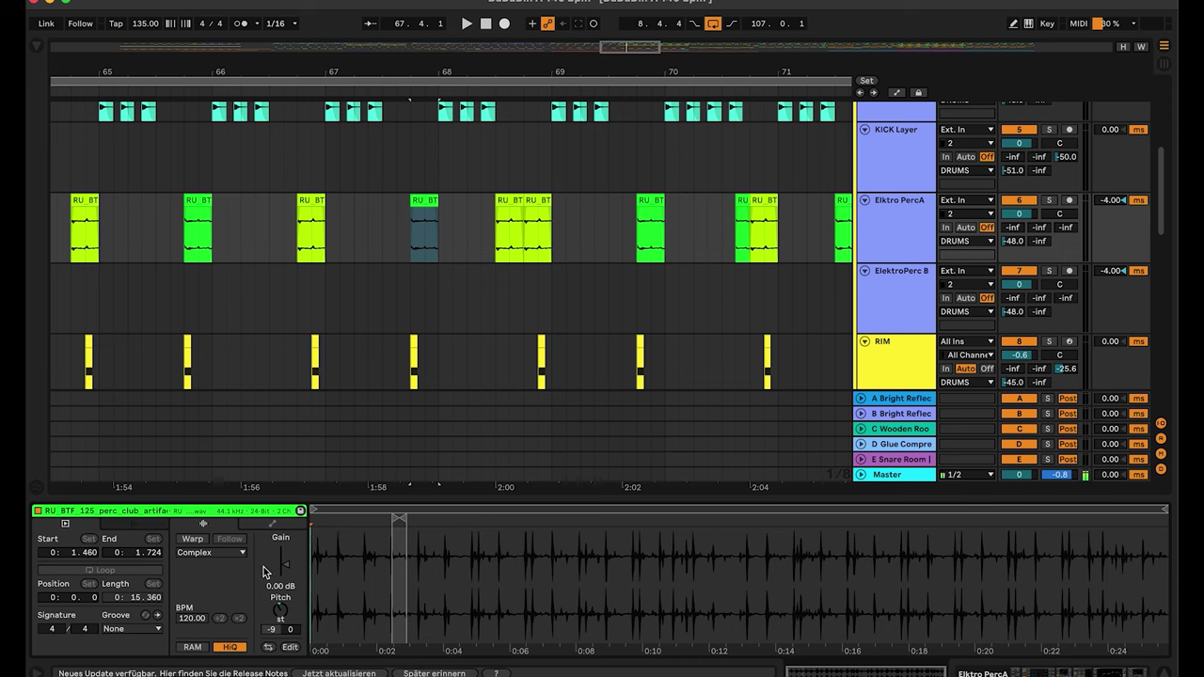
{"action": "left_click_drag", "start_coordinate": [400, 558], "coordinate": [588, 559]}
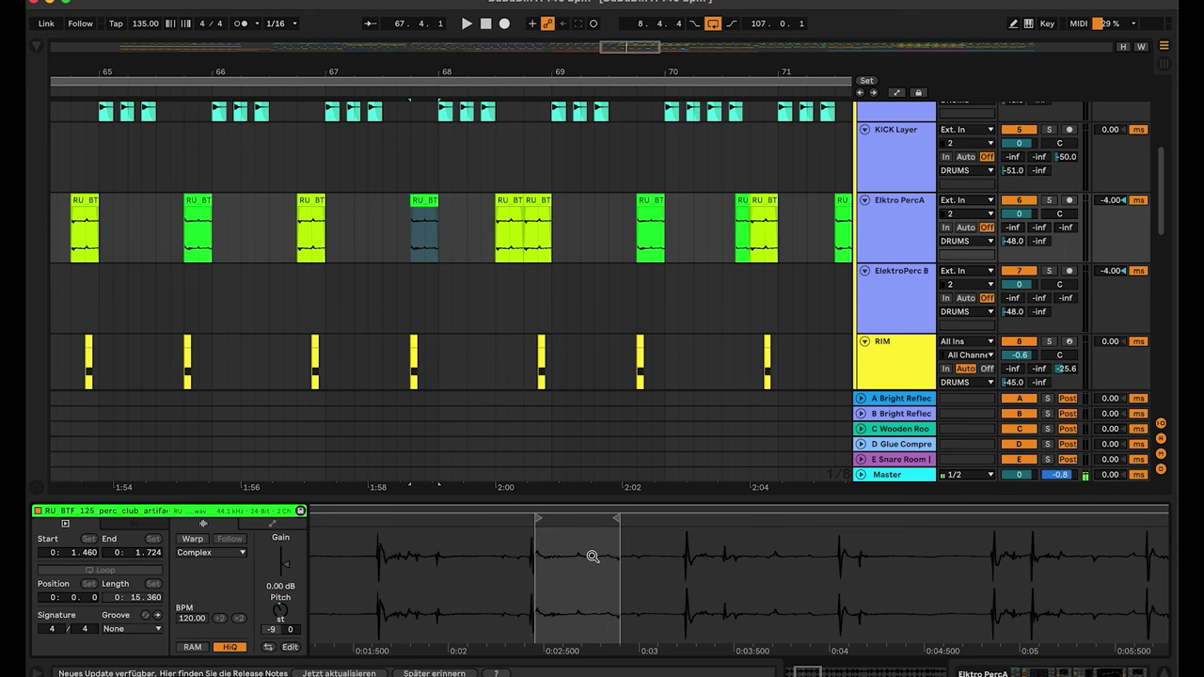
Step: Audition the soloed ElektroPerc B track from its first green clip at bar 75.2
{"action": "left_click_drag", "start_coordinate": [592, 557], "coordinate": [402, 558]}
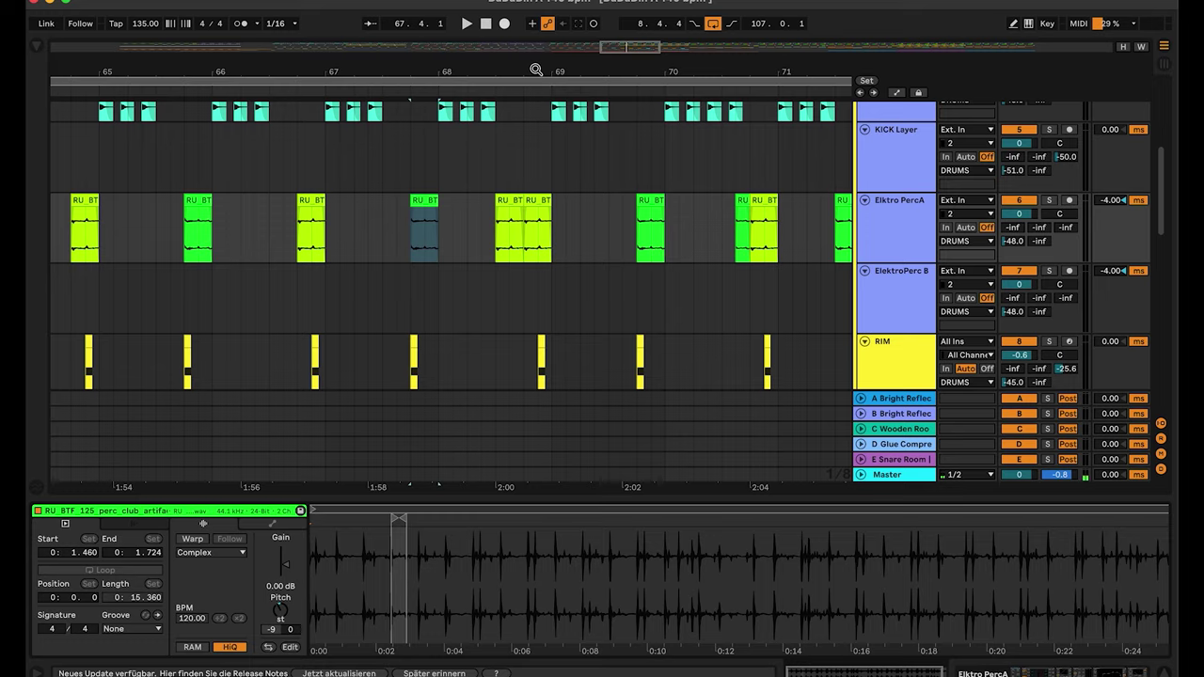
{"action": "left_click_drag", "start_coordinate": [534, 69], "coordinate": [409, 297]}
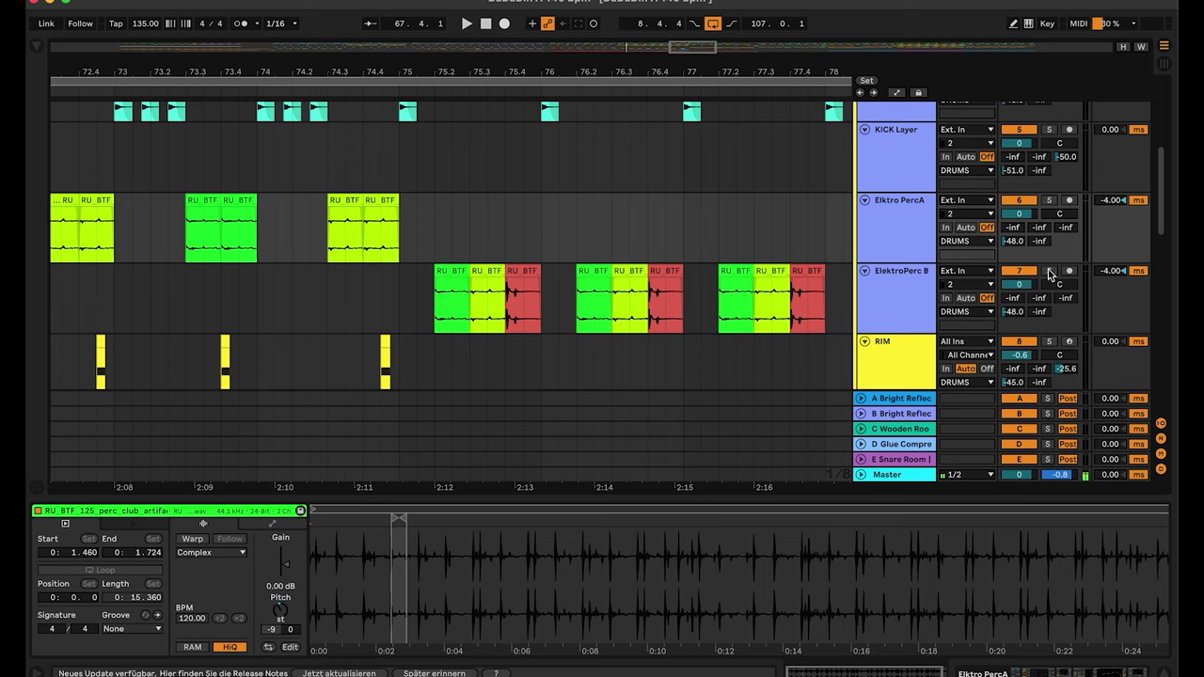
{"action": "left_click", "coordinate": [1050, 273]}
{"action": "left_click", "coordinate": [450, 272]}
{"action": "key", "text": "space"}
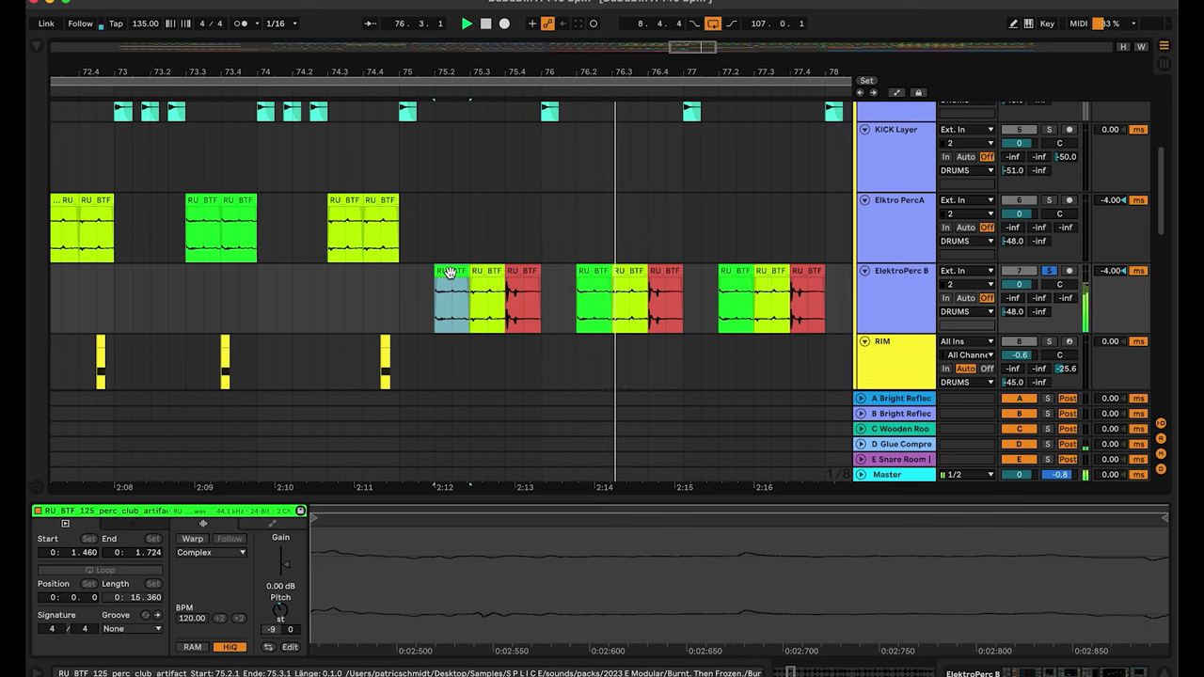
{"action": "key", "text": "space"}
{"action": "left_click", "coordinate": [1051, 273]}
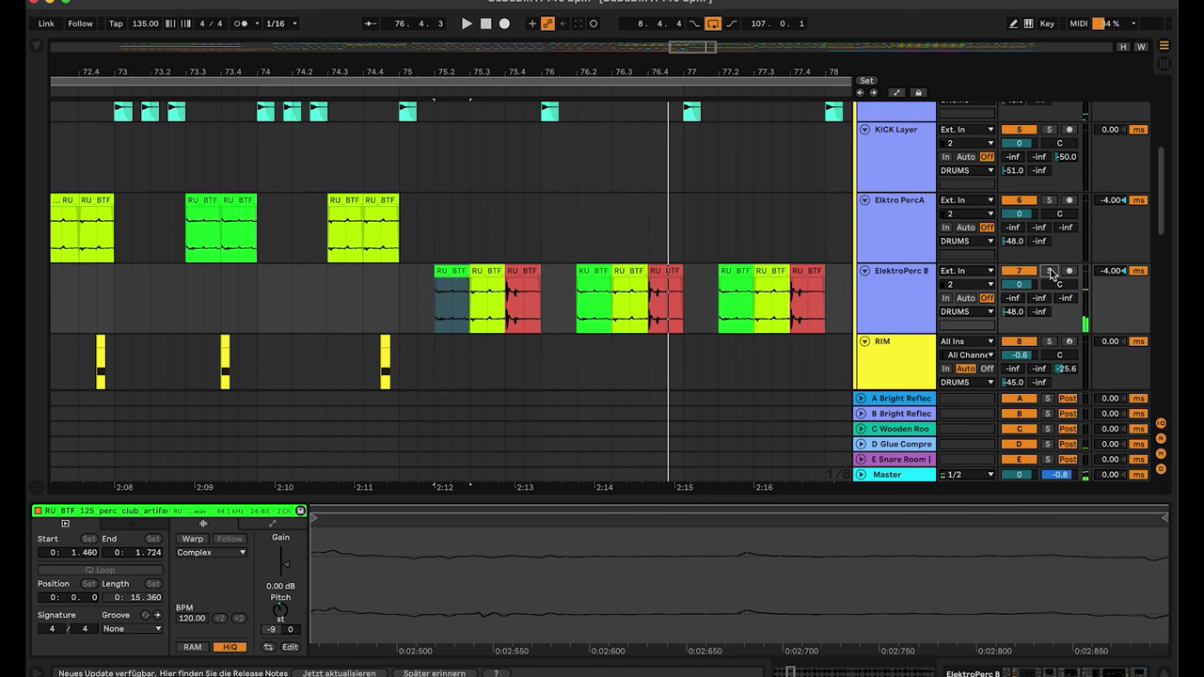
Step: Replay the ElektroPerc B track in solo from the empty spot at bar 75, just before its first clip
{"action": "left_click", "coordinate": [403, 277]}
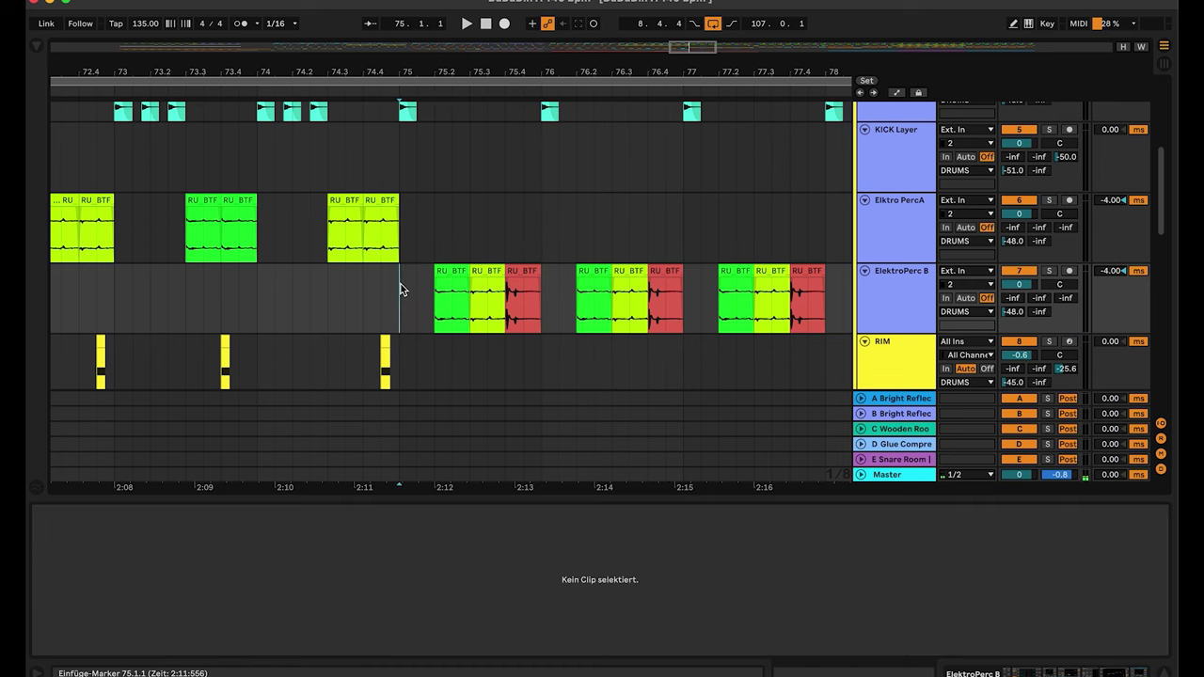
{"action": "left_click", "coordinate": [1049, 271]}
{"action": "key", "text": "space"}
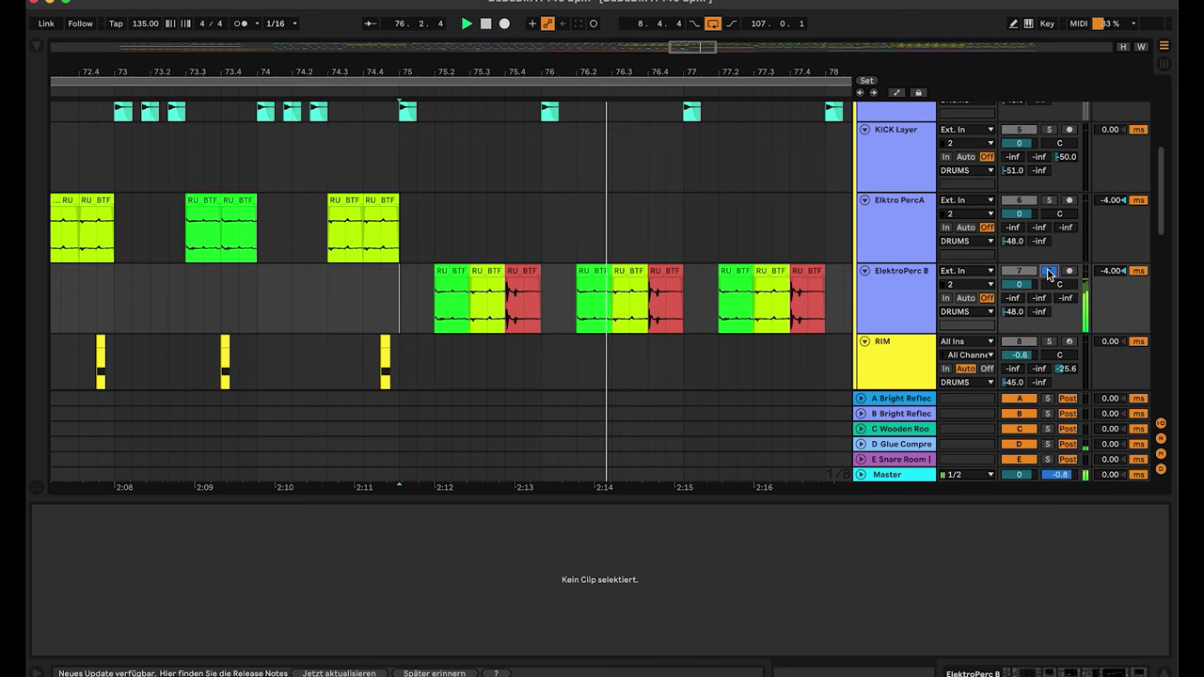
{"action": "key", "text": "space"}
{"action": "left_click", "coordinate": [1049, 272]}
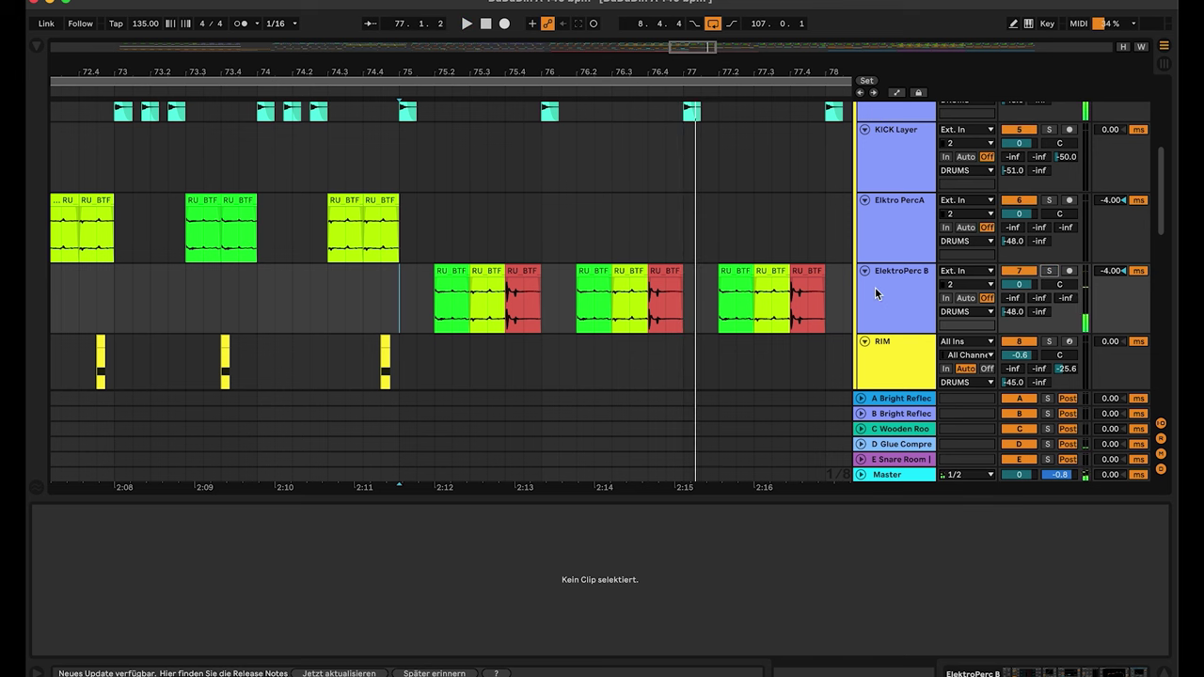
Step: Examine the ElektroPerc B effect chain from Utility and OTT through Saturator to Shifter
{"action": "left_click", "coordinate": [881, 292]}
{"action": "scroll", "coordinate": [357, 578], "scroll_direction": "left", "scroll_amount": 5}
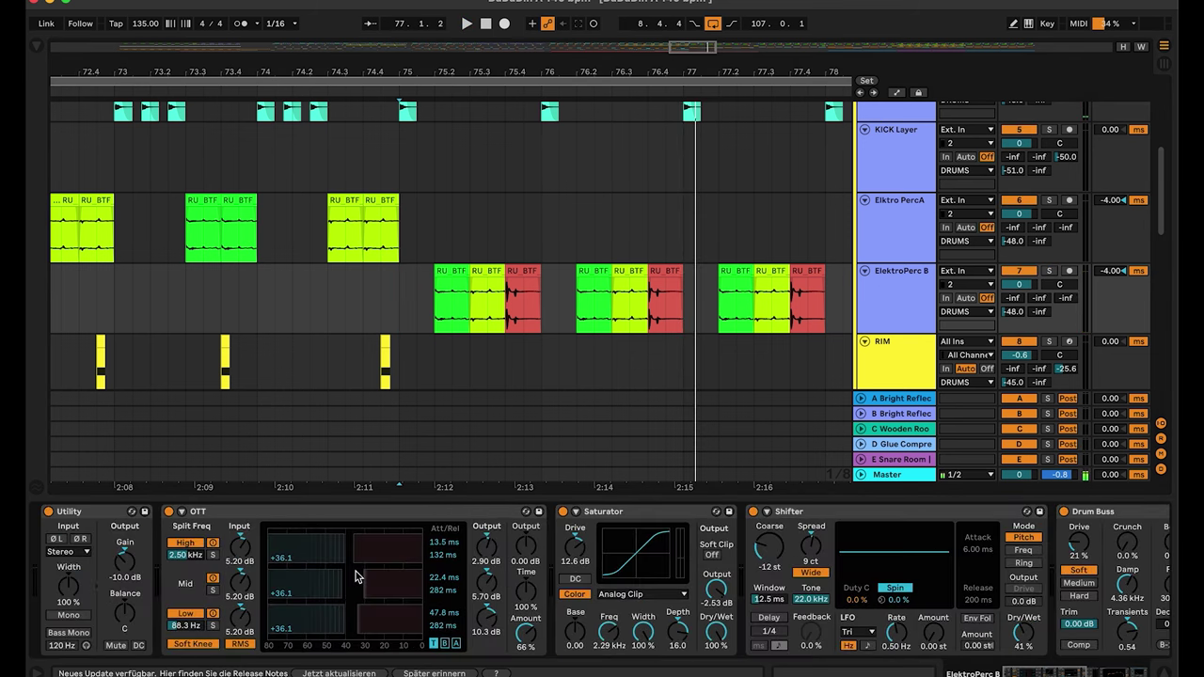
{"action": "left_click", "coordinate": [90, 512]}
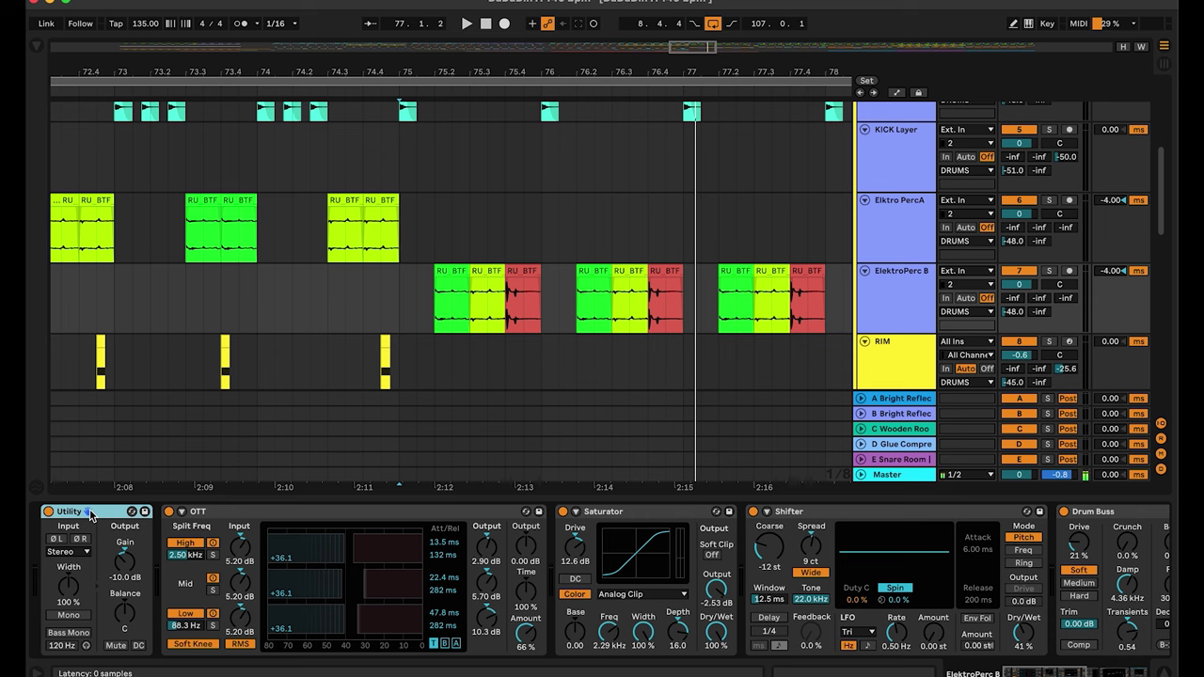
{"action": "left_click", "coordinate": [317, 515]}
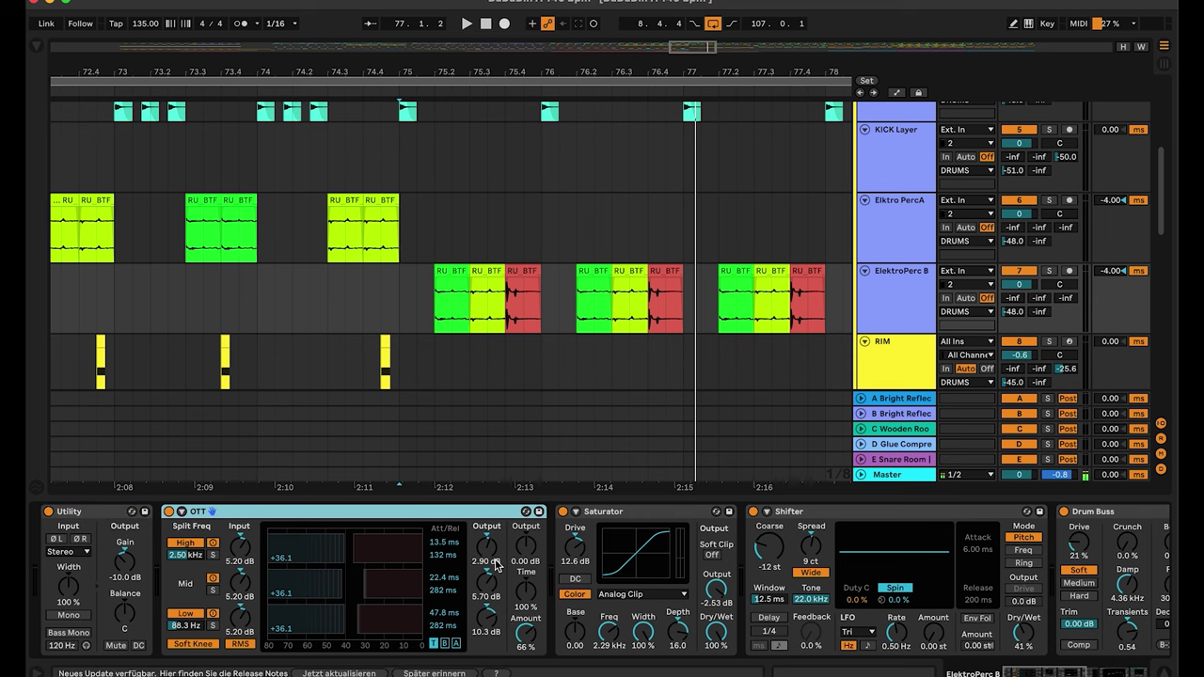
{"action": "left_click", "coordinate": [659, 515]}
{"action": "scroll", "coordinate": [609, 599], "scroll_direction": "right", "scroll_amount": 3}
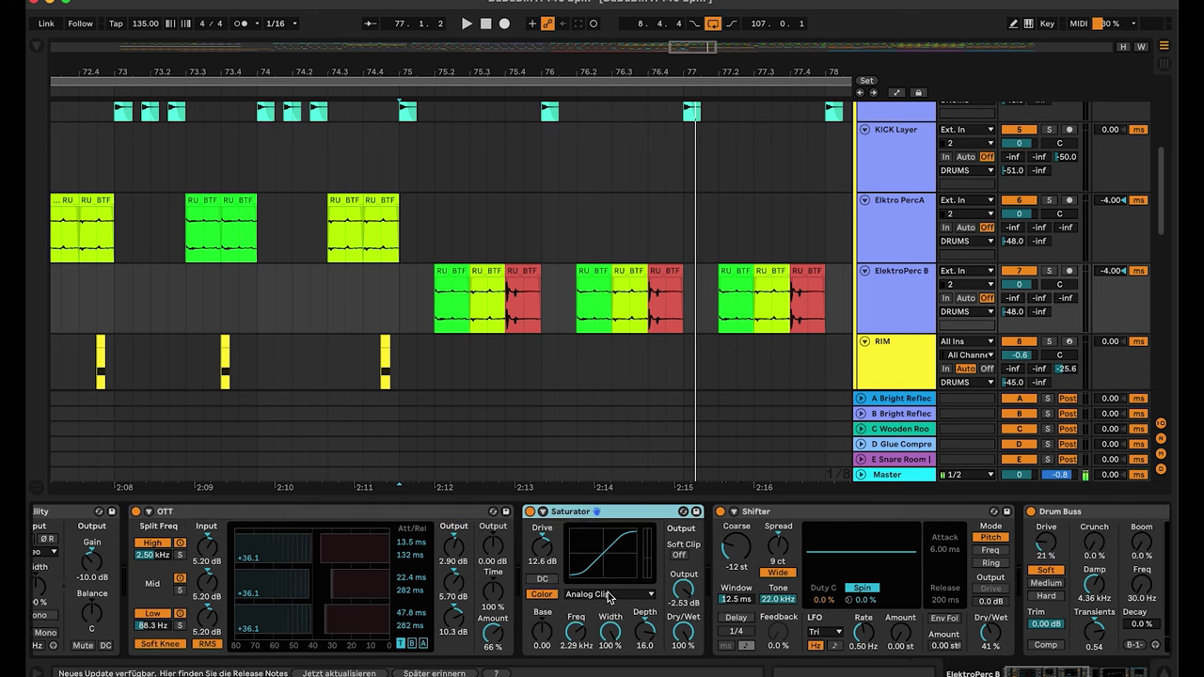
{"action": "scroll", "coordinate": [598, 582], "scroll_direction": "right", "scroll_amount": 6}
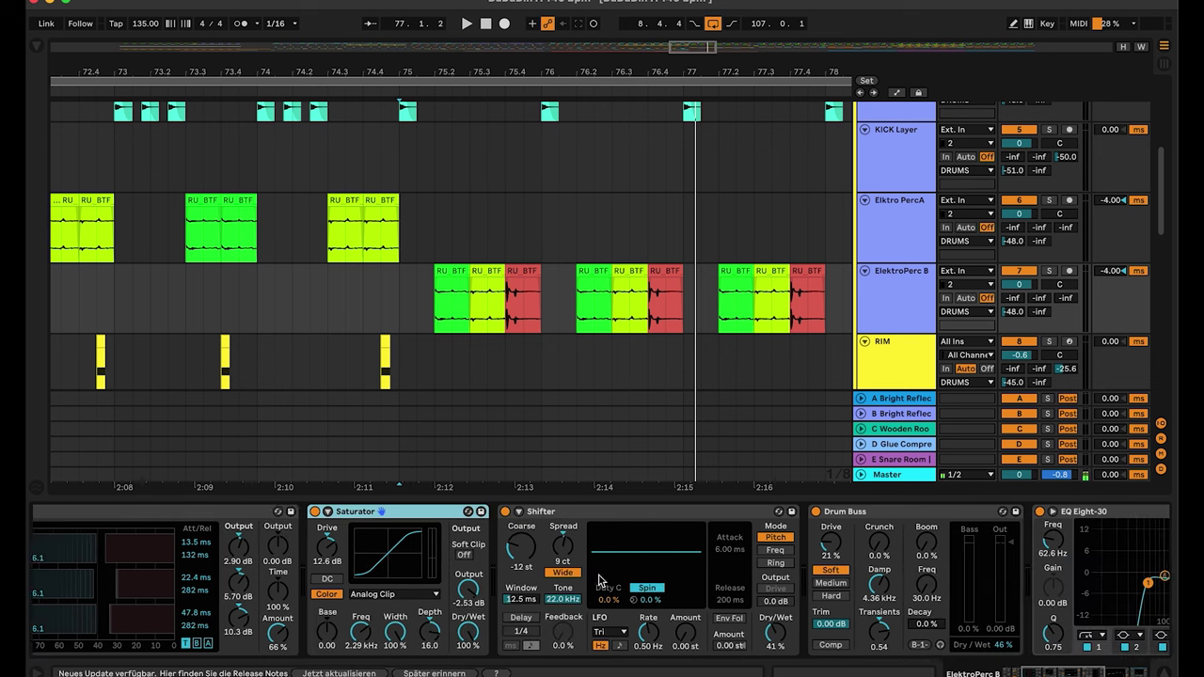
{"action": "left_click", "coordinate": [604, 514]}
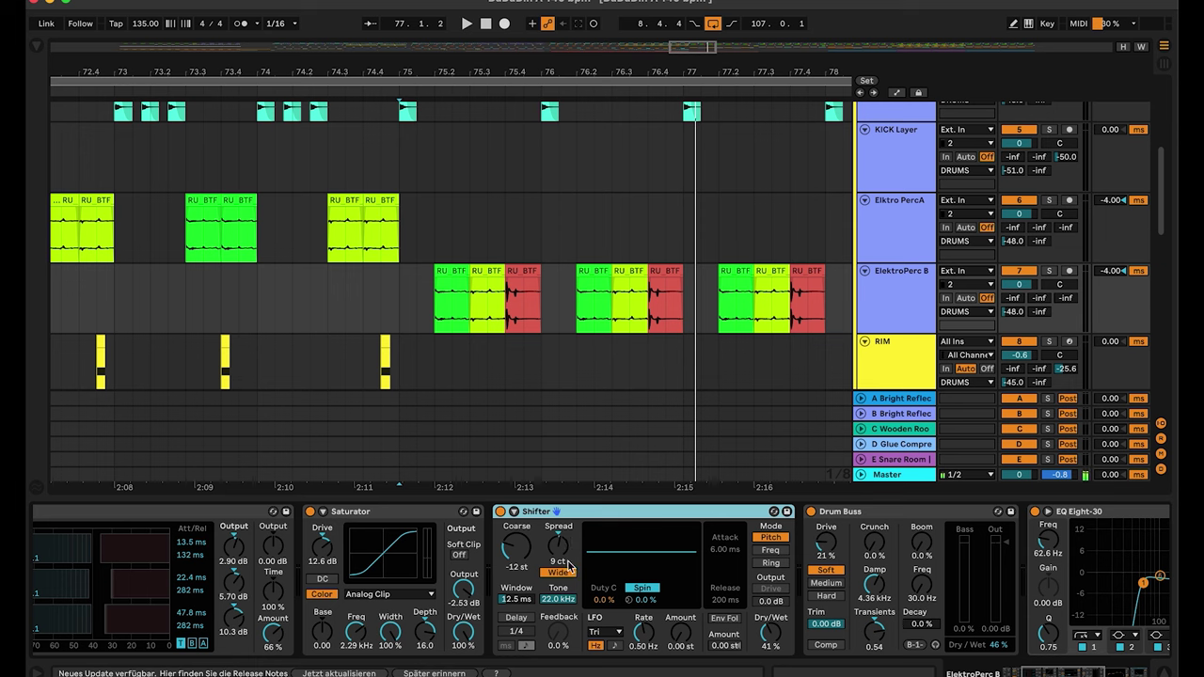
Step: Play ElektroPerc B soloed from bar 75.2 with Shifter bypassed, and re-enable Shifter during playback to compare the sound
{"action": "left_click", "coordinate": [1048, 270]}
{"action": "left_click", "coordinate": [452, 301]}
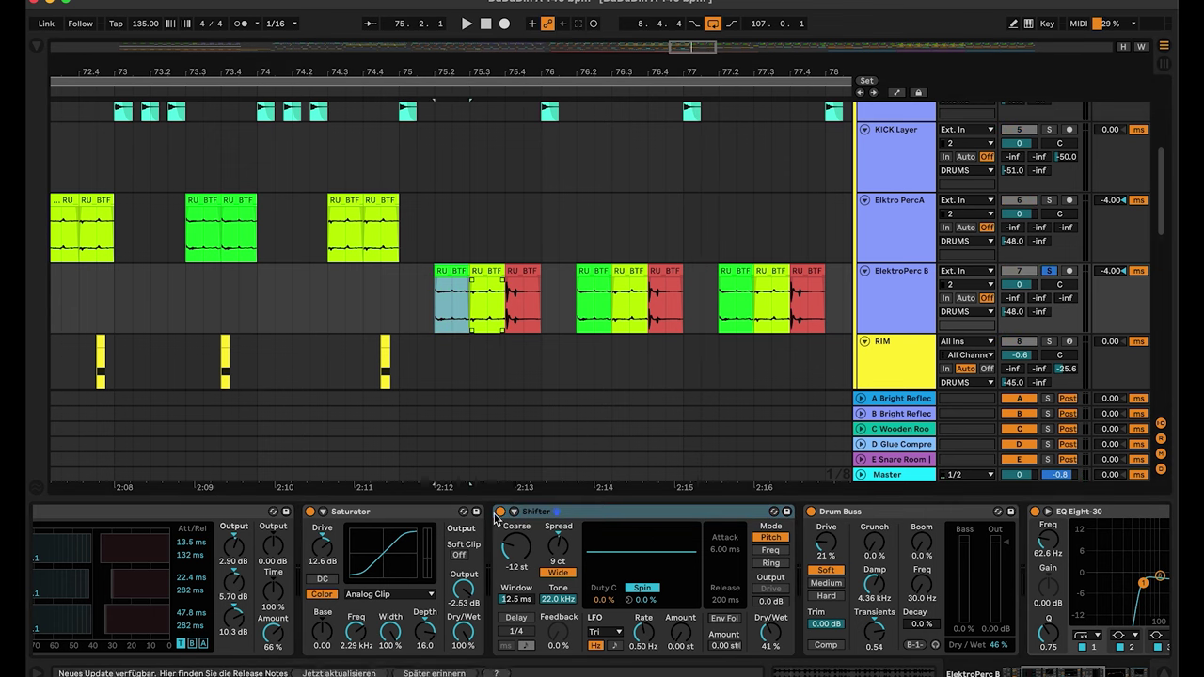
{"action": "left_click", "coordinate": [500, 513]}
{"action": "key", "text": "space"}
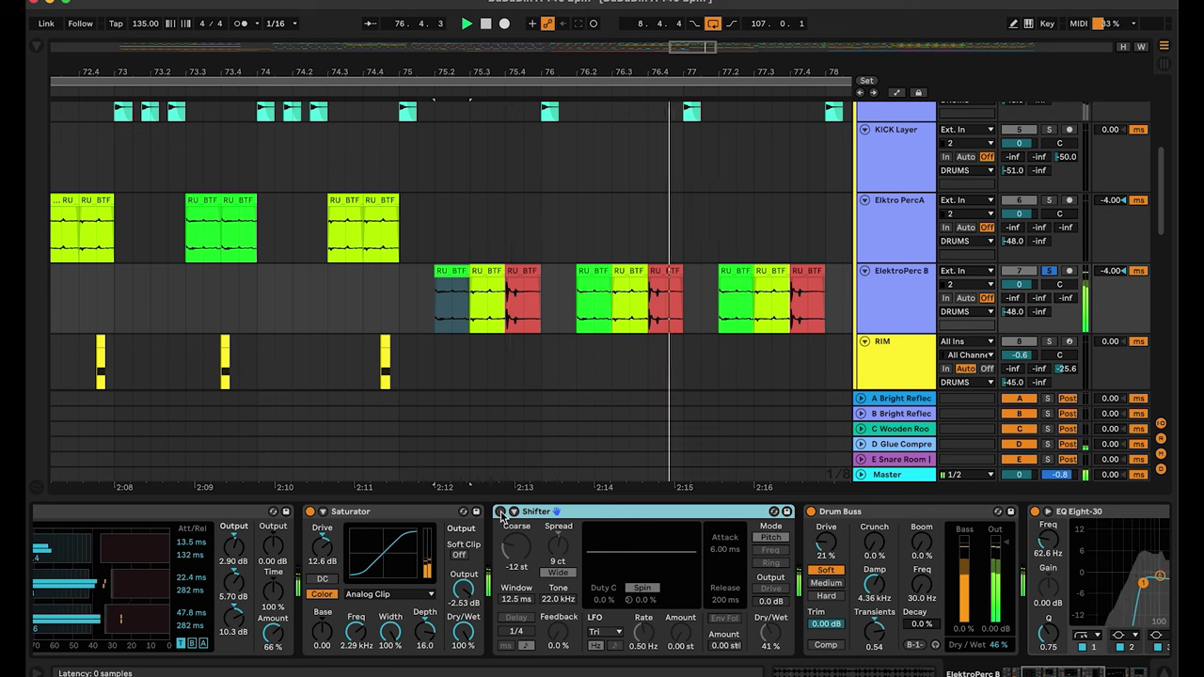
{"action": "left_click", "coordinate": [501, 512]}
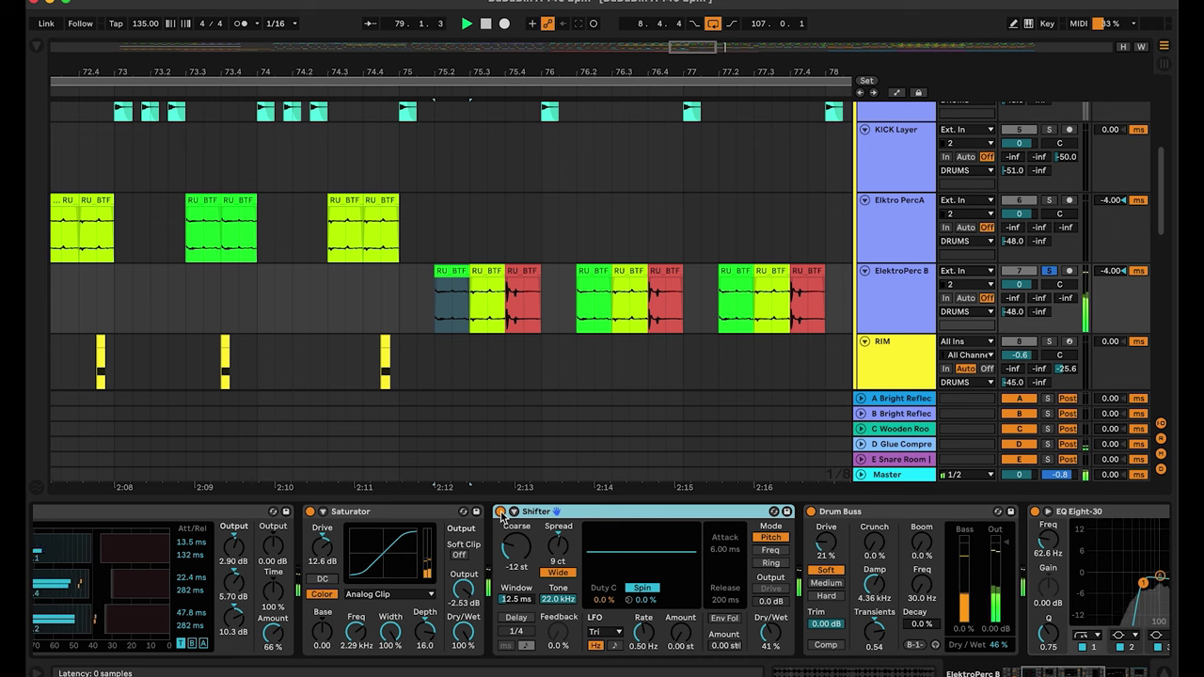
{"action": "left_click", "coordinate": [452, 272]}
Step: Examine the rest of the ElektroPerc B effect chain: Drum Buss, EQ Eight and Glue Compressor
{"action": "scroll", "coordinate": [644, 211], "scroll_direction": "right", "scroll_amount": 3}
{"action": "left_click_drag", "start_coordinate": [598, 68], "coordinate": [405, 71]}
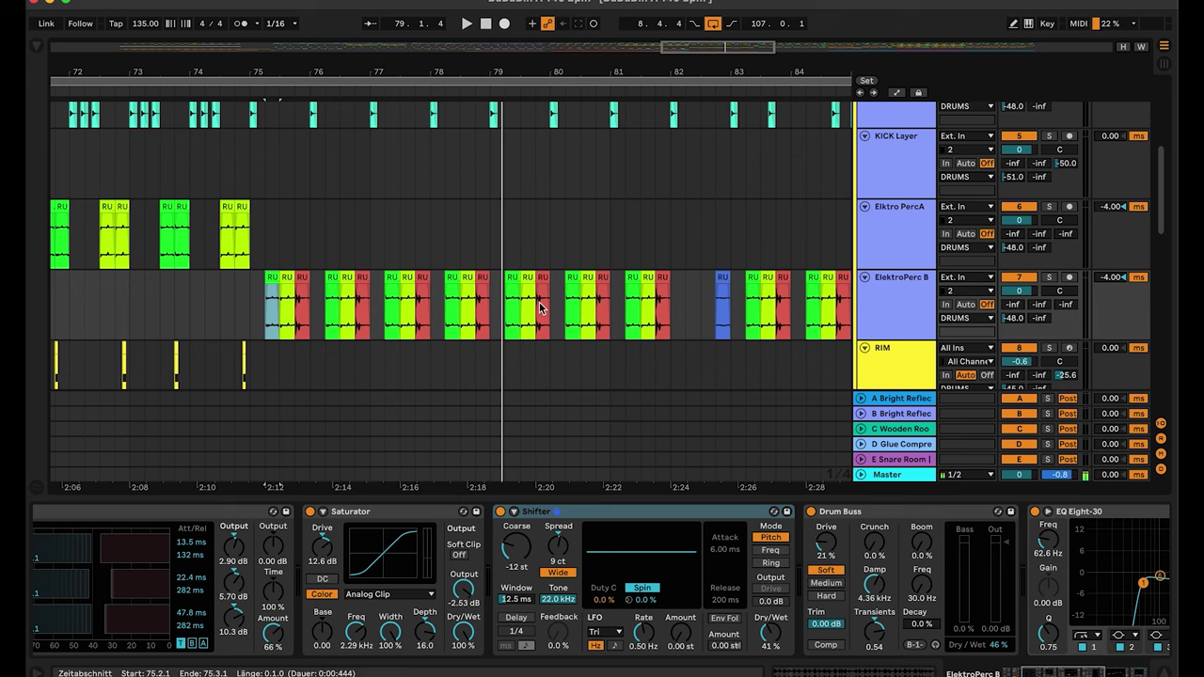
{"action": "scroll", "coordinate": [542, 304], "scroll_direction": "down", "scroll_amount": 2}
{"action": "scroll", "coordinate": [891, 583], "scroll_direction": "right", "scroll_amount": 8}
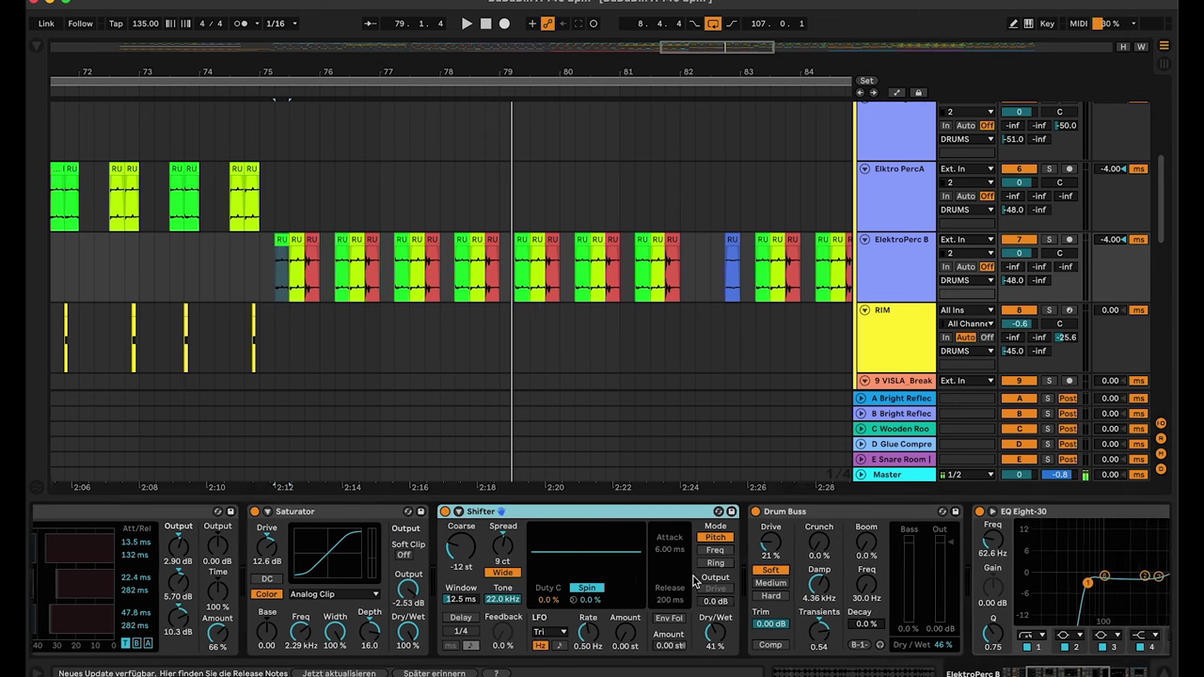
{"action": "left_click", "coordinate": [549, 517]}
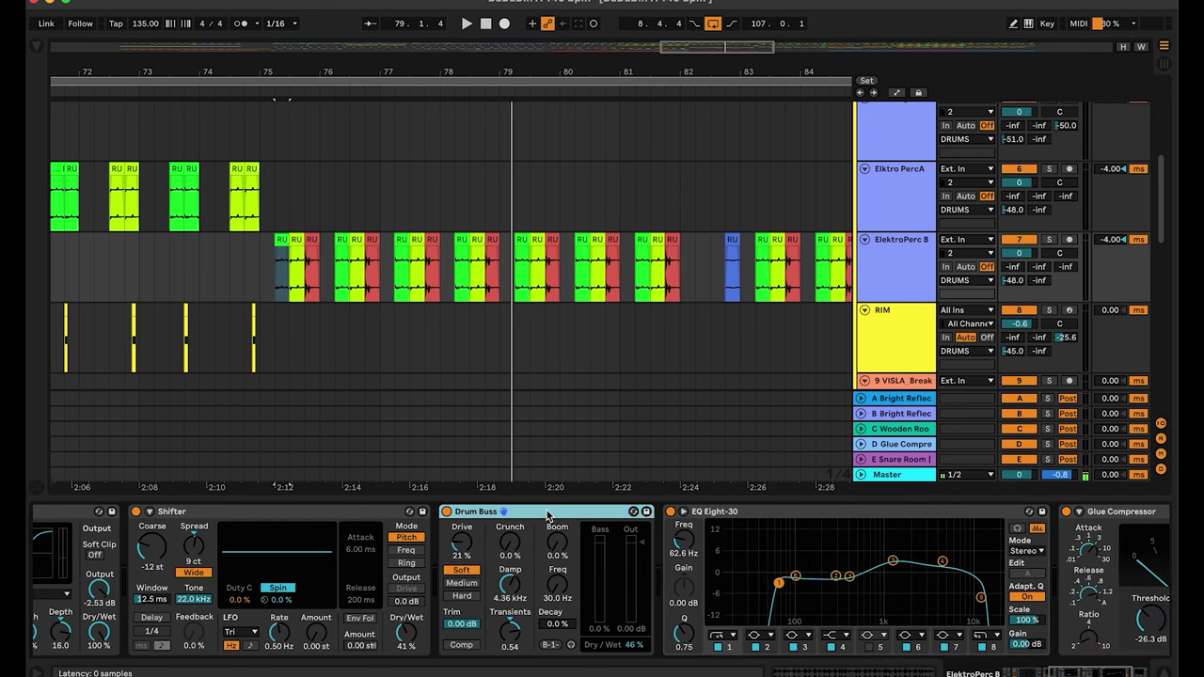
{"action": "scroll", "coordinate": [655, 550], "scroll_direction": "right", "scroll_amount": 4}
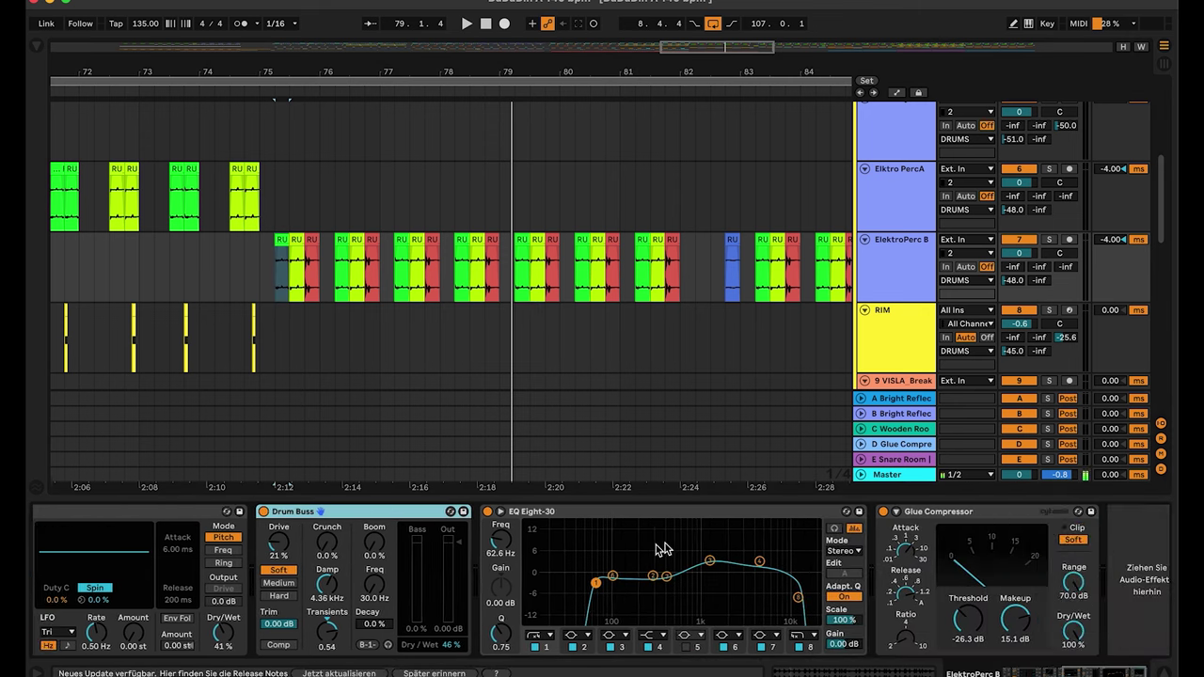
{"action": "left_click", "coordinate": [721, 516]}
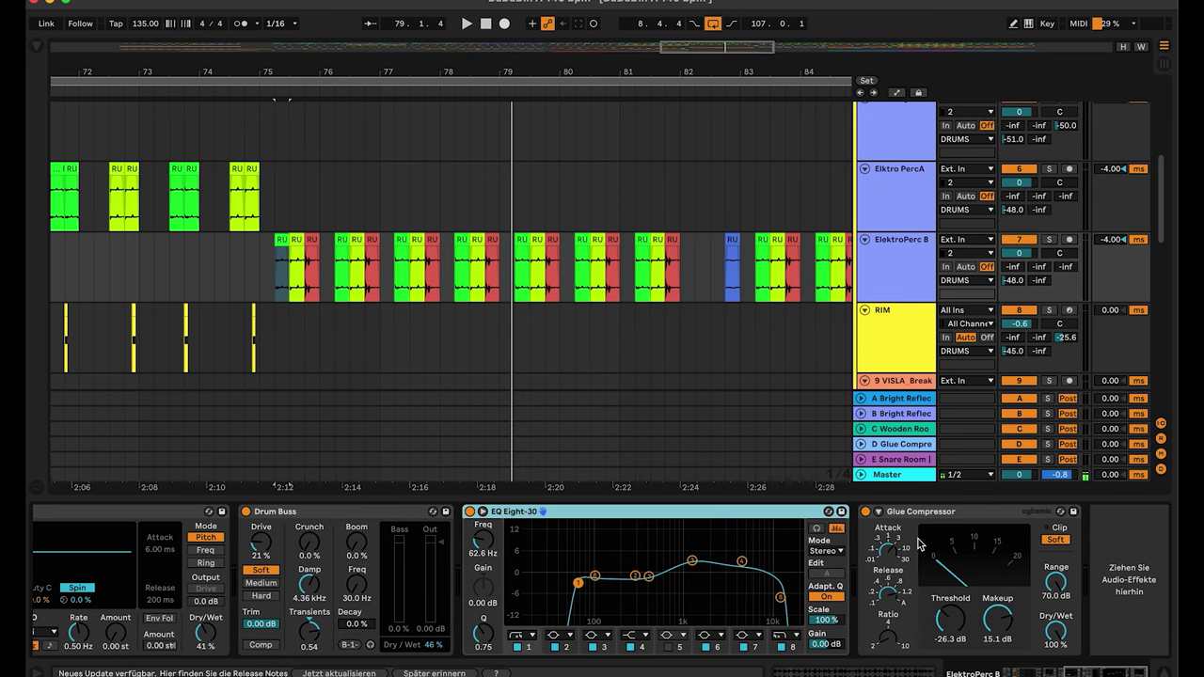
{"action": "left_click", "coordinate": [950, 519]}
Step: Show the RIM track's Drum Rack with its crossstick sample and bring its first clips around bar 27 into view
{"action": "scroll", "coordinate": [650, 317], "scroll_direction": "down", "scroll_amount": 3}
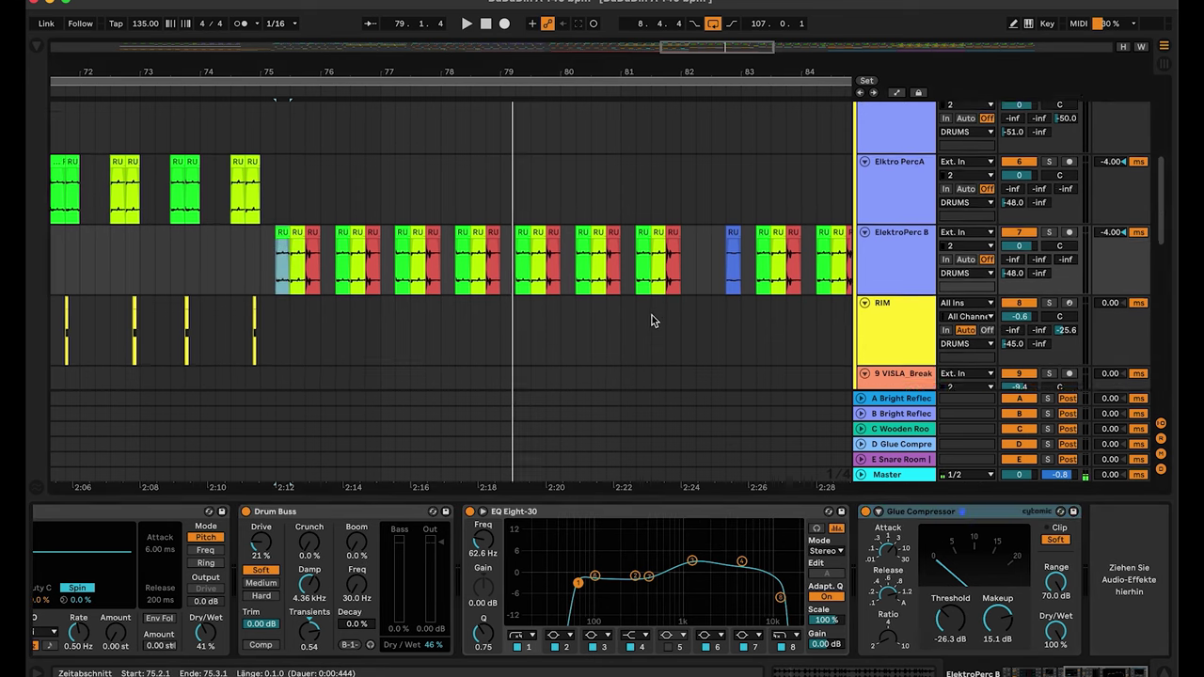
{"action": "left_click_drag", "start_coordinate": [553, 73], "coordinate": [562, 73]}
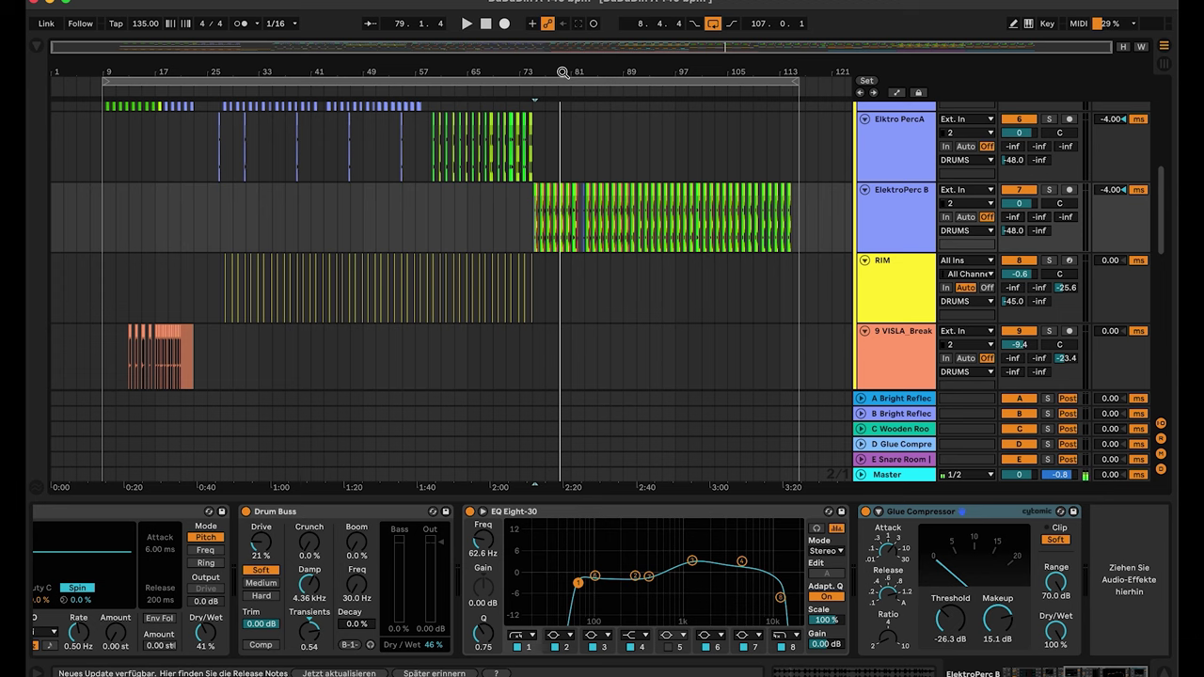
{"action": "scroll", "coordinate": [903, 278], "scroll_direction": "down", "scroll_amount": 2}
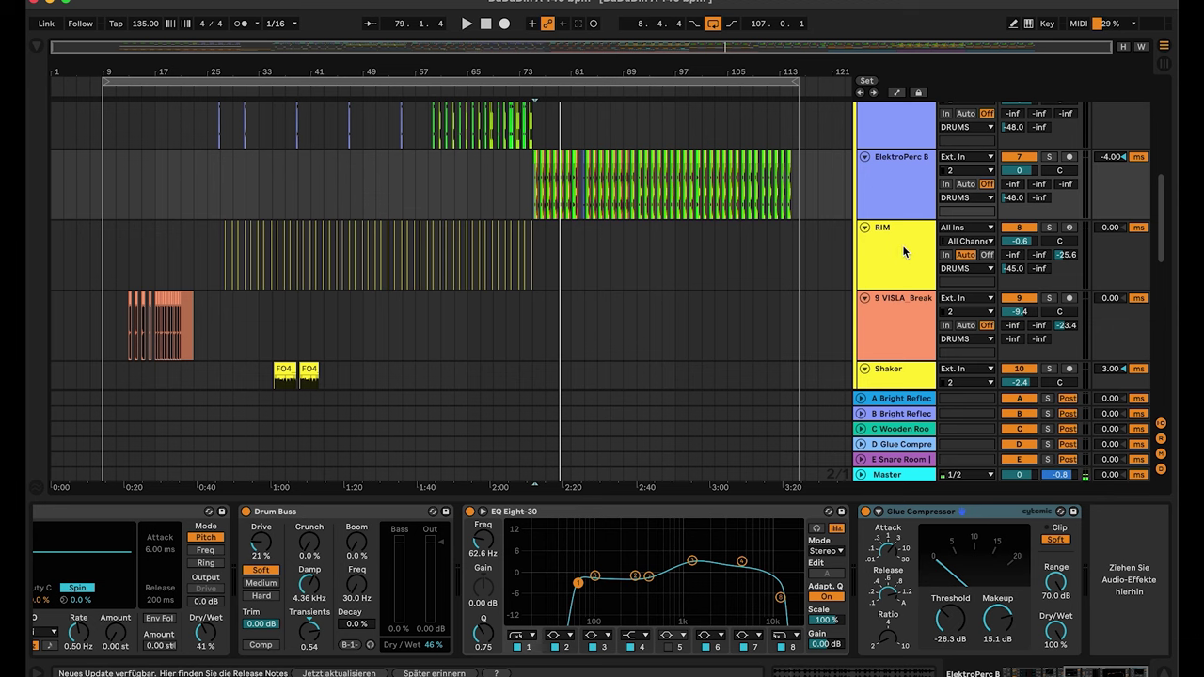
{"action": "left_click", "coordinate": [901, 247]}
{"action": "left_click", "coordinate": [520, 260]}
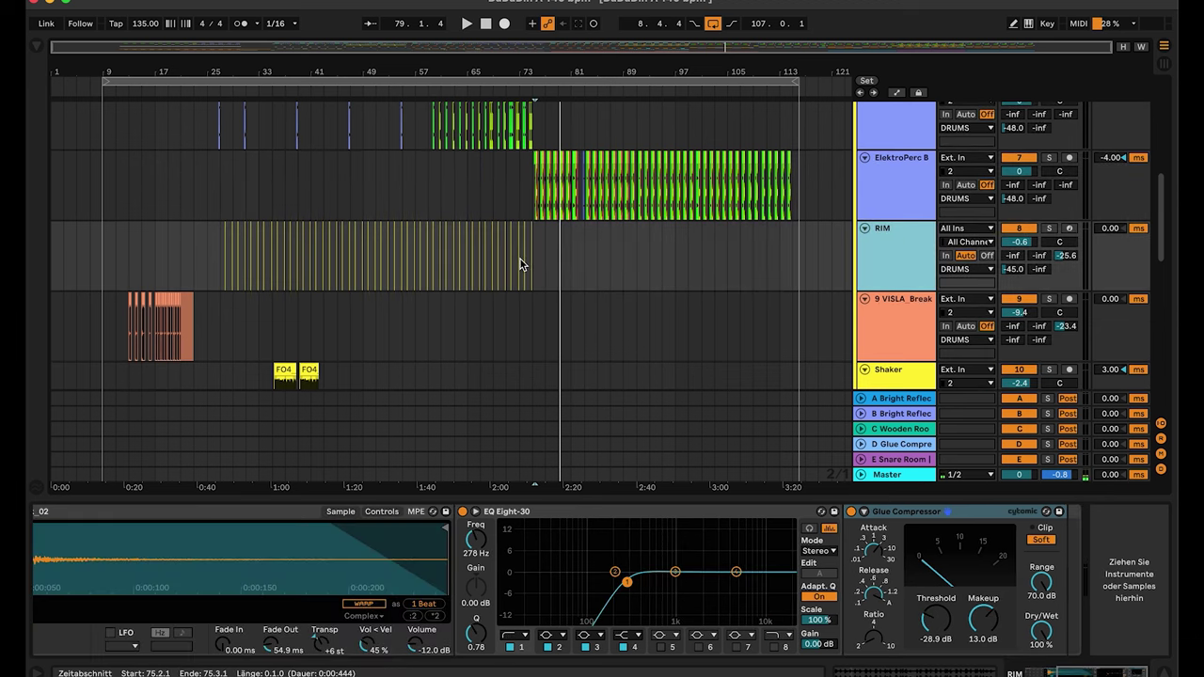
{"action": "left_click_drag", "start_coordinate": [221, 77], "coordinate": [640, 624]}
{"action": "scroll", "coordinate": [640, 624], "scroll_direction": "left", "scroll_amount": 5}
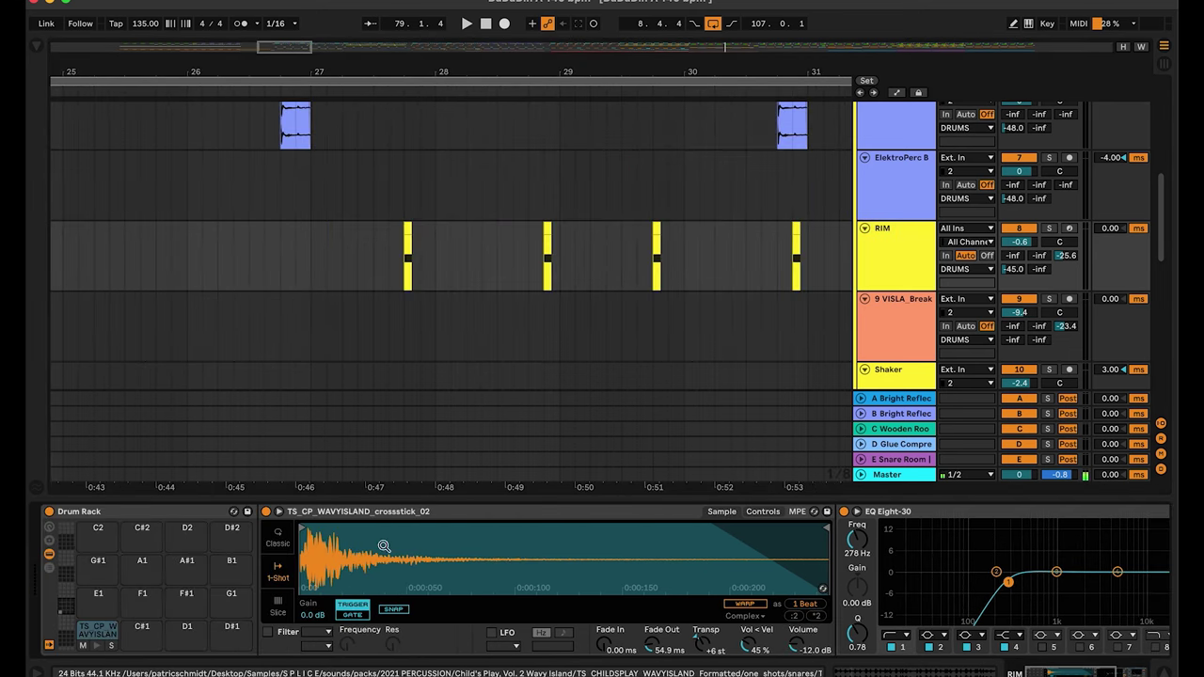
Step: Audition the soloed RIM track from its first clip at bar 27.4
{"action": "left_click", "coordinate": [1052, 230]}
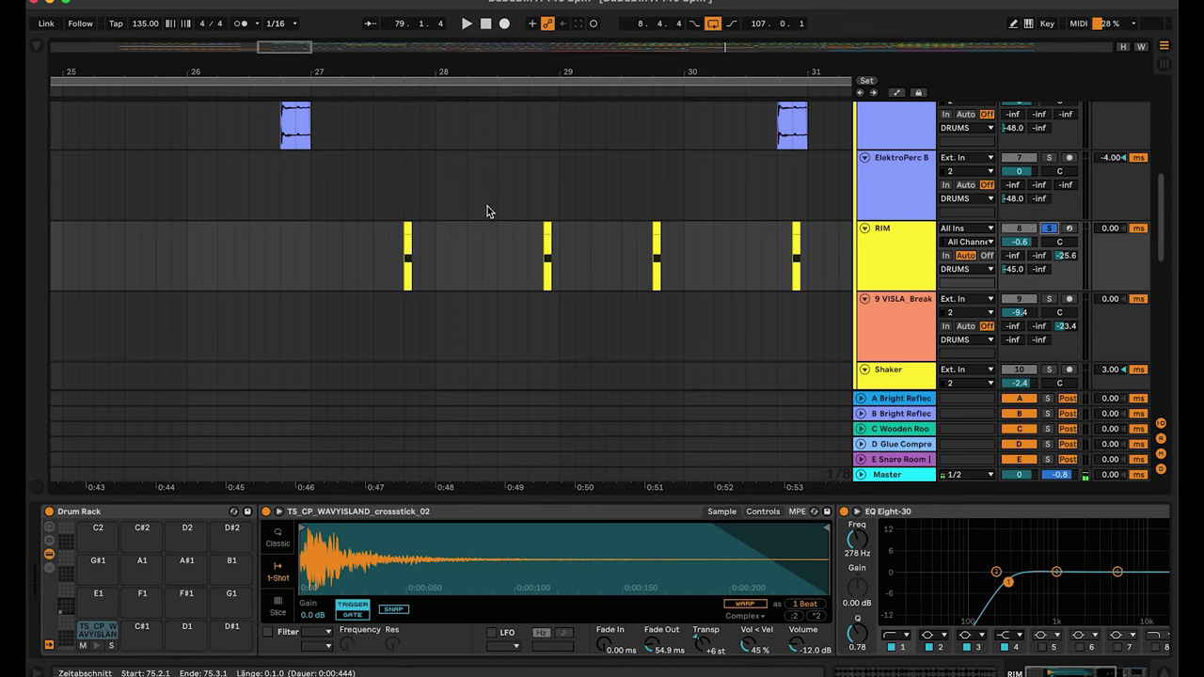
{"action": "left_click", "coordinate": [407, 229]}
{"action": "key", "text": "space"}
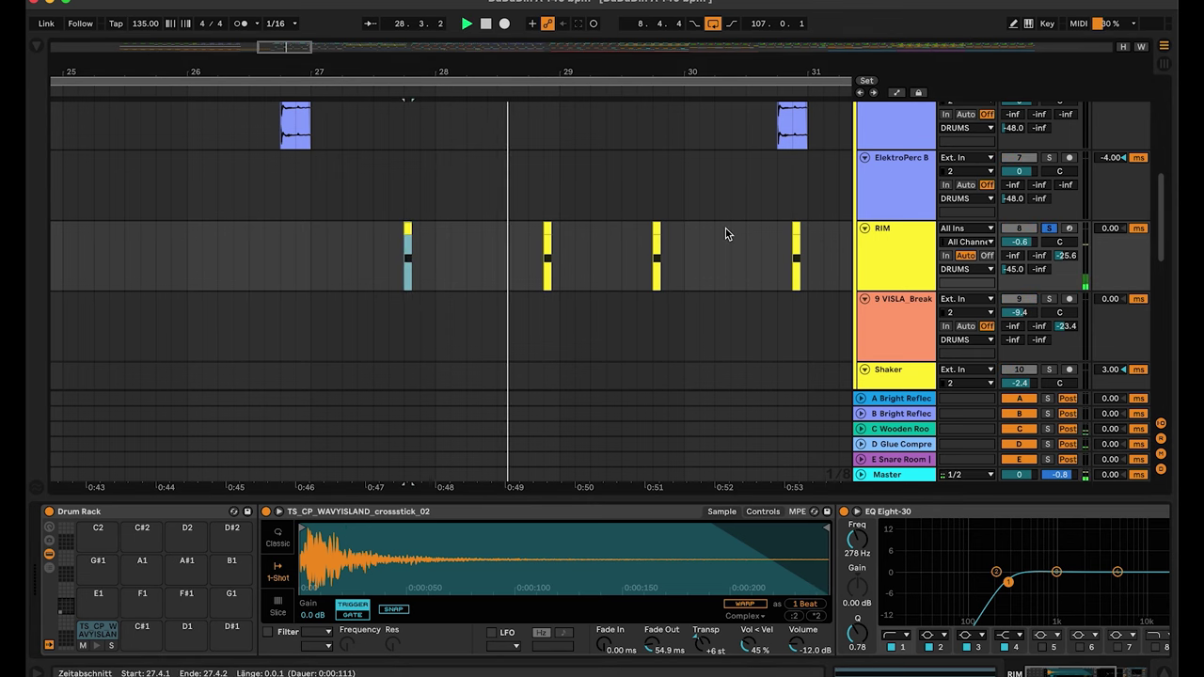
{"action": "key", "text": "space"}
{"action": "left_click", "coordinate": [1049, 228]}
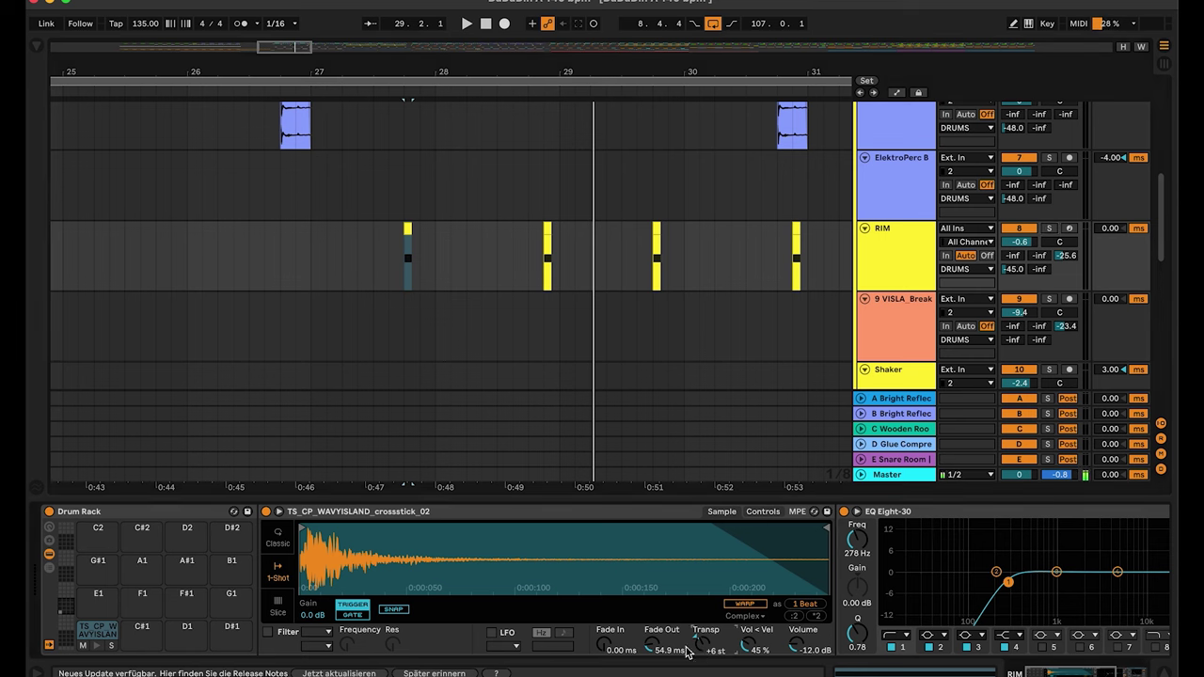
Step: Examine the RIM track's EQ Eight low cut and its Glue Compressor
{"action": "scroll", "coordinate": [574, 559], "scroll_direction": "right", "scroll_amount": 5}
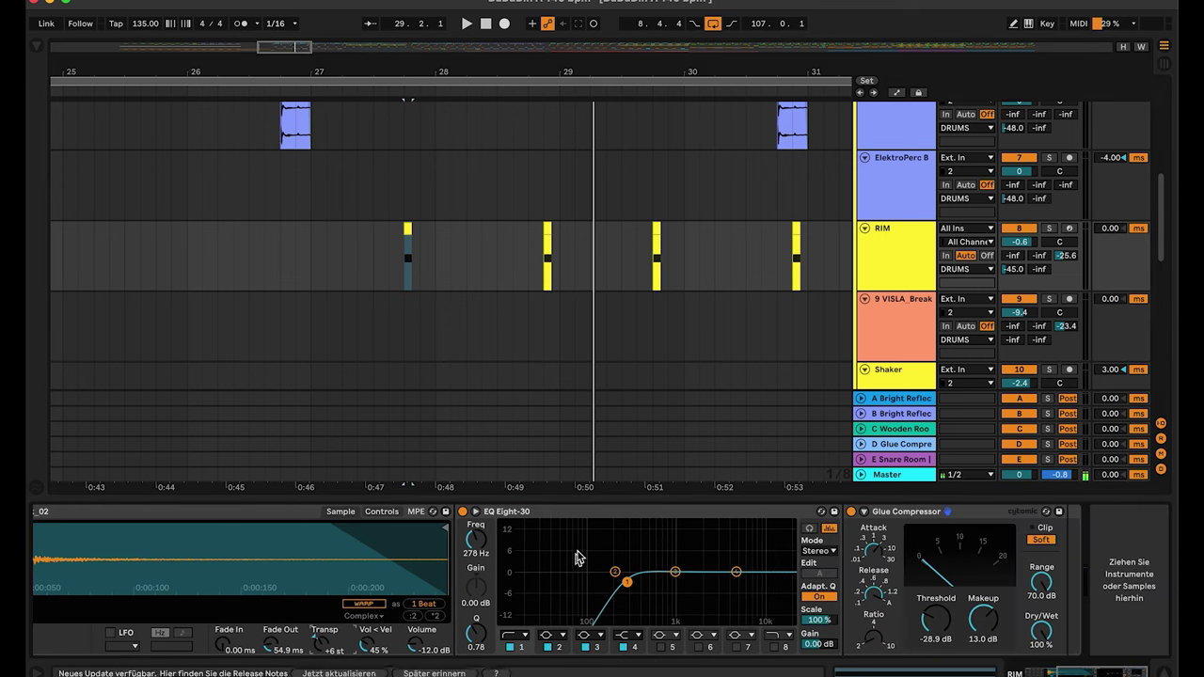
{"action": "left_click", "coordinate": [615, 572]}
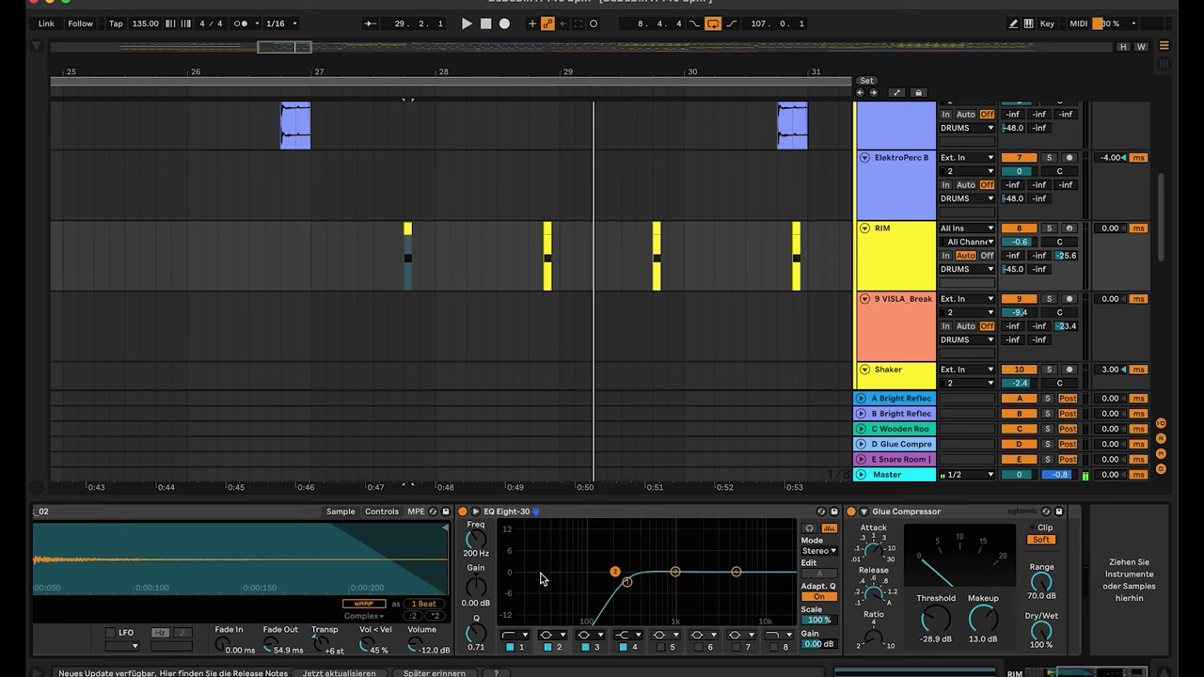
{"action": "left_click", "coordinate": [946, 514]}
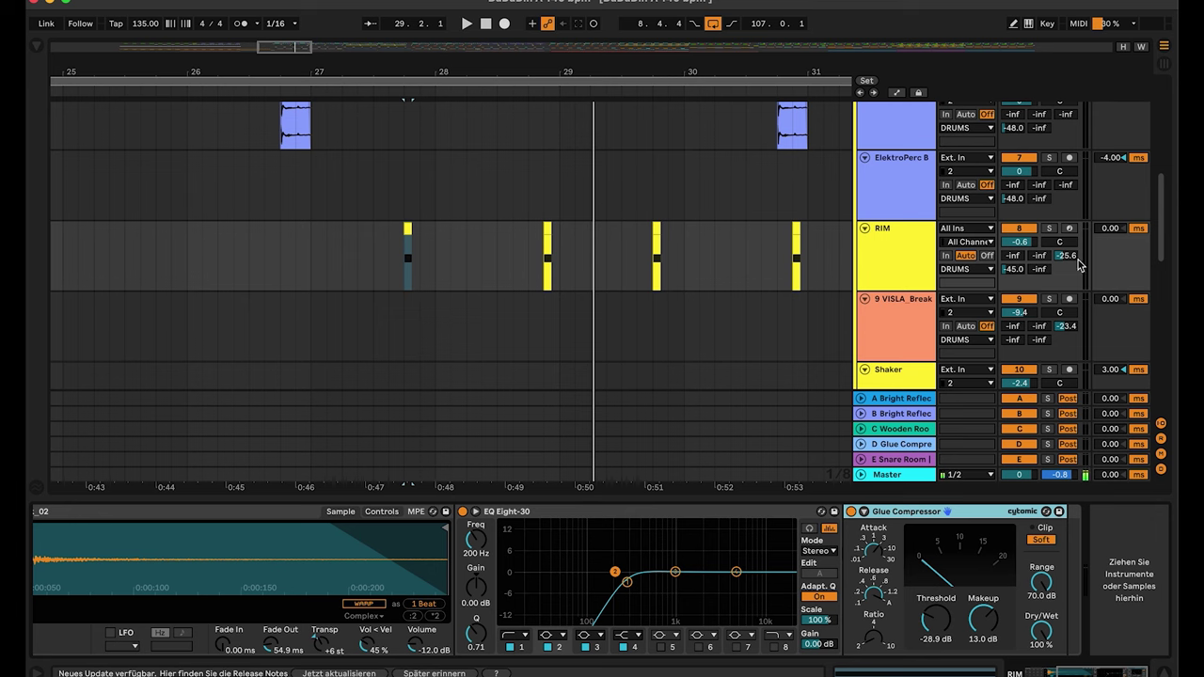
Step: Examine the effect chain of return track C: the Wooden Room reverb, Compressor and EQ Eight
{"action": "left_click", "coordinate": [894, 429]}
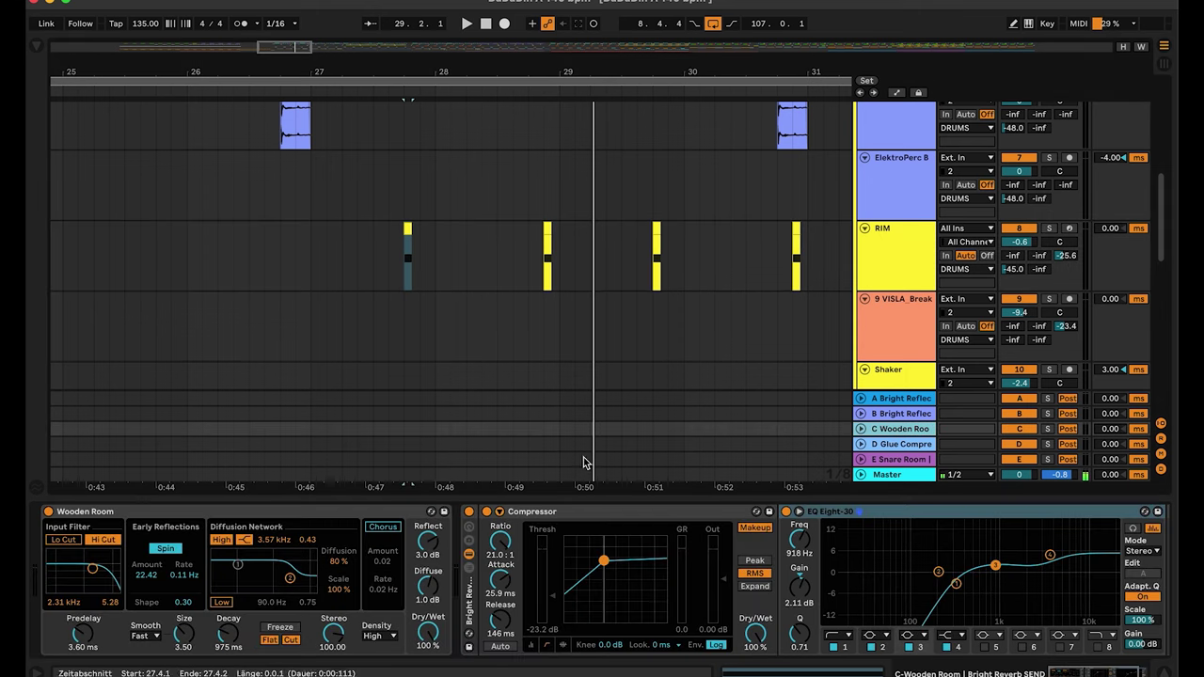
{"action": "left_click", "coordinate": [79, 515]}
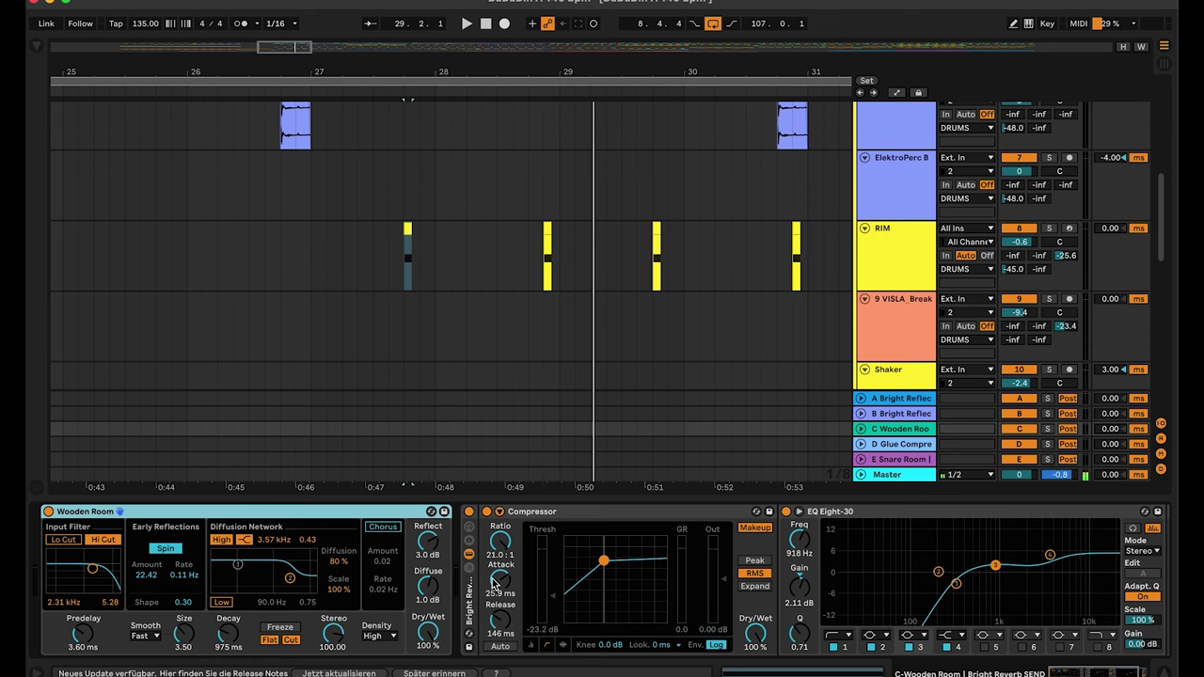
{"action": "scroll", "coordinate": [741, 562], "scroll_direction": "right", "scroll_amount": 3}
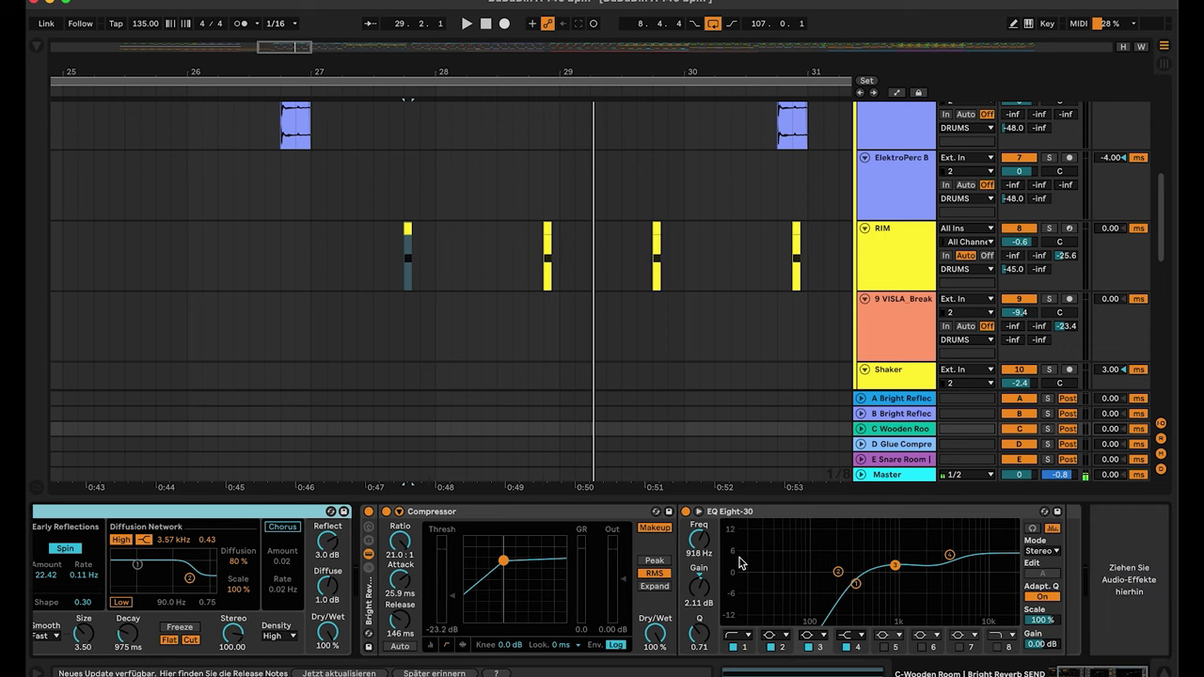
Step: Audition the soloed RIM track from its clip at bar 27.4 with return C's Compressor and EQ Eight rack active
{"action": "scroll", "coordinate": [740, 563], "scroll_direction": "left", "scroll_amount": 3}
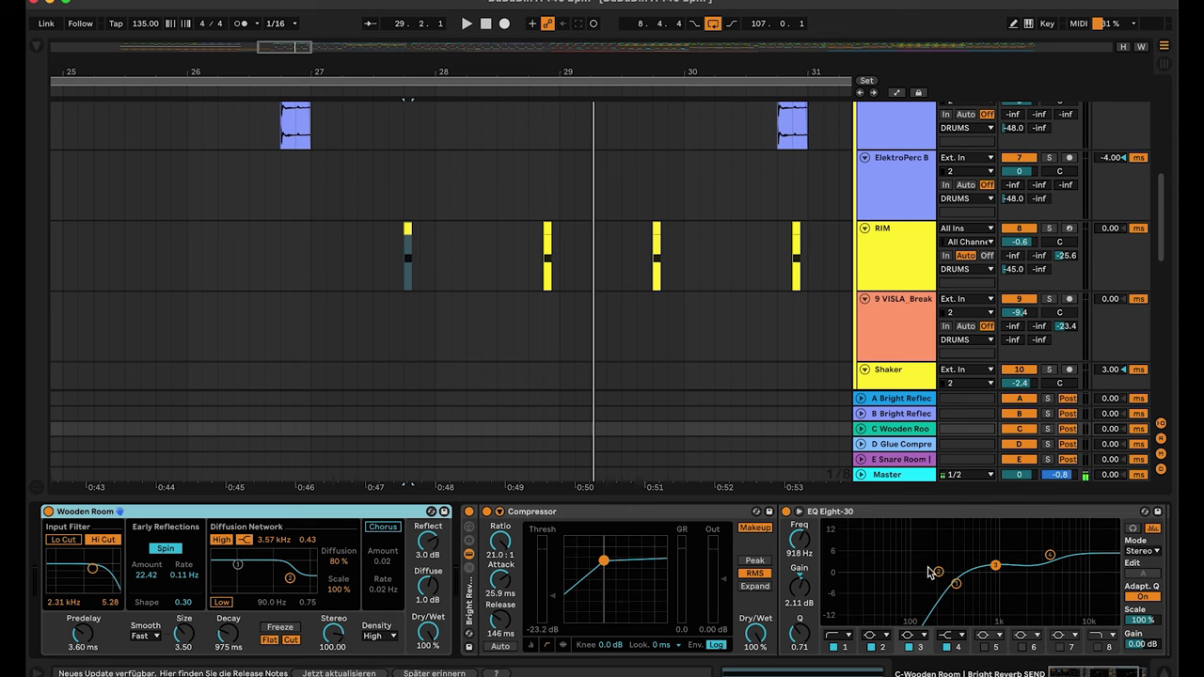
{"action": "left_click", "coordinate": [470, 512]}
{"action": "left_click", "coordinate": [469, 512]}
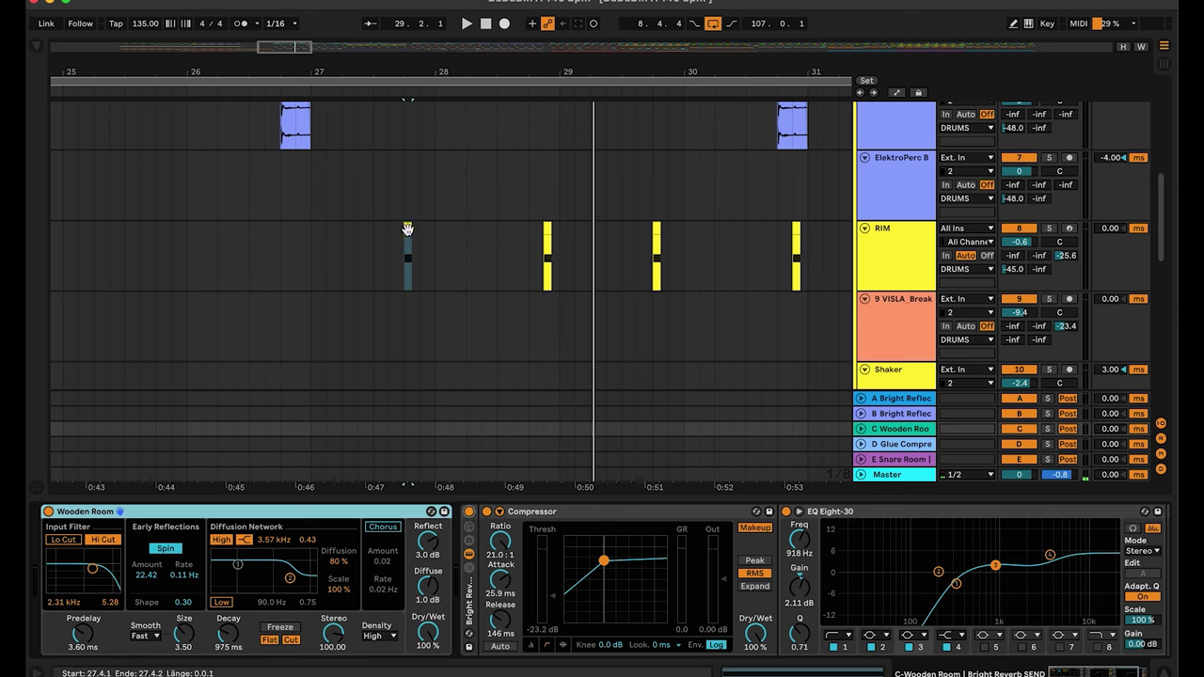
{"action": "left_click", "coordinate": [1049, 228]}
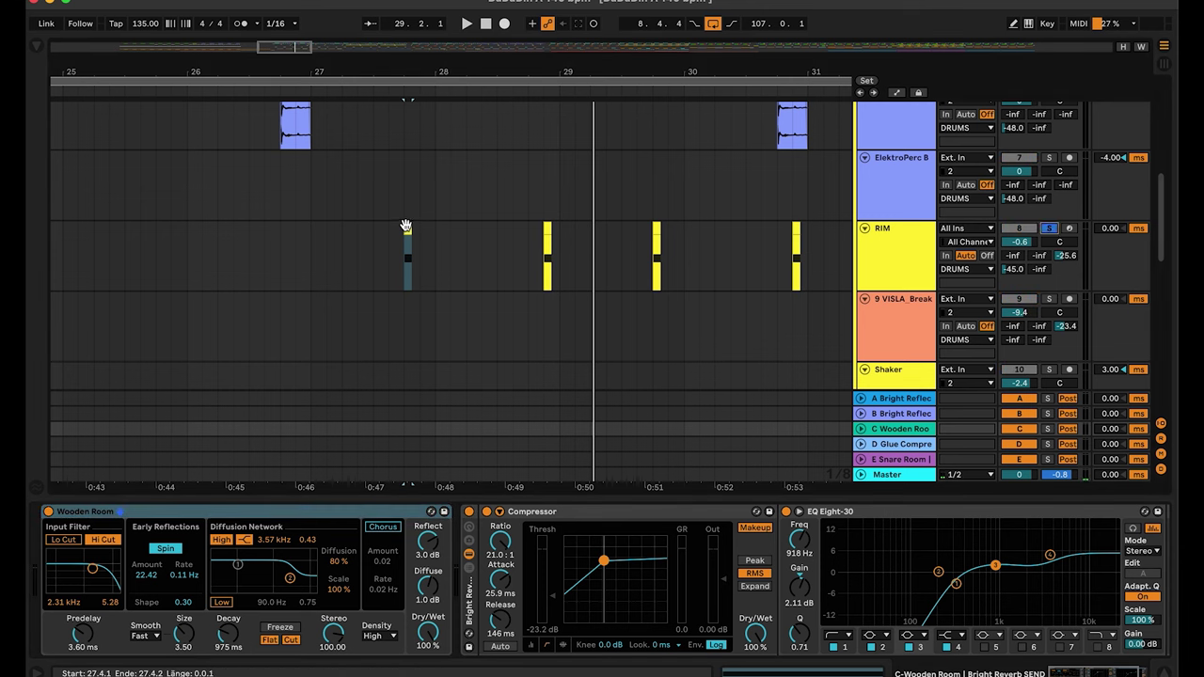
{"action": "left_click", "coordinate": [406, 228]}
{"action": "key", "text": "space"}
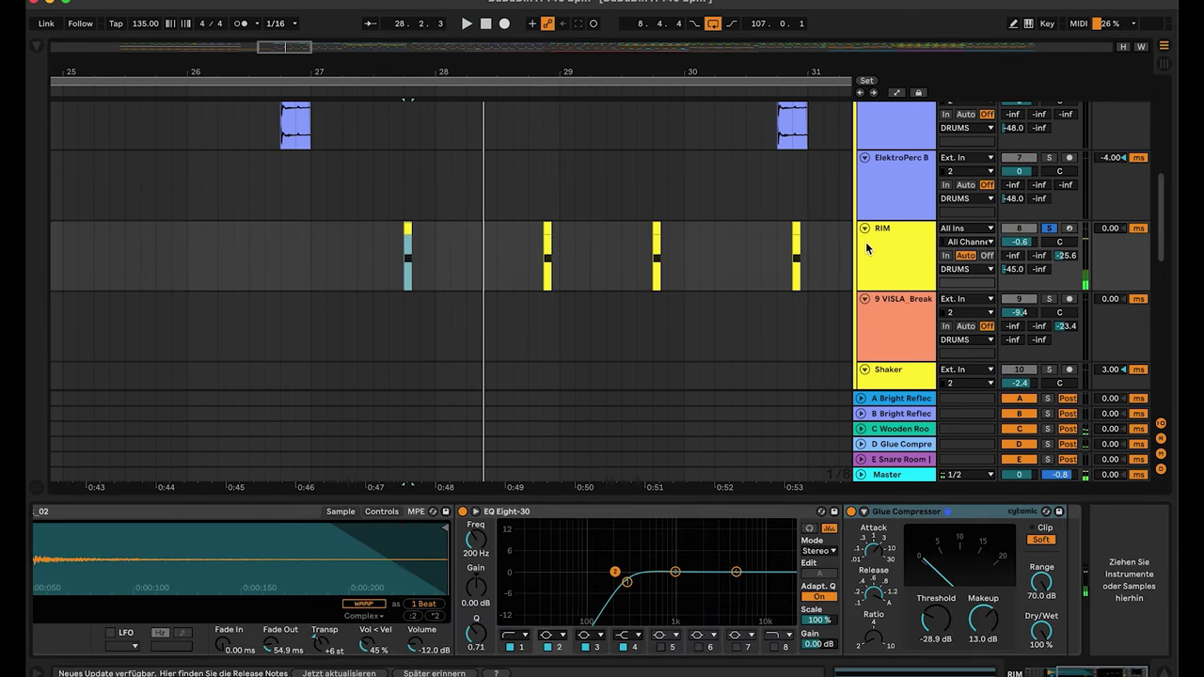
Step: Audition RIM with return C's Compressor and EQ Eight rack bypassed, and finish by unsoloing RIM and reactivating the rack
{"action": "left_click", "coordinate": [905, 432]}
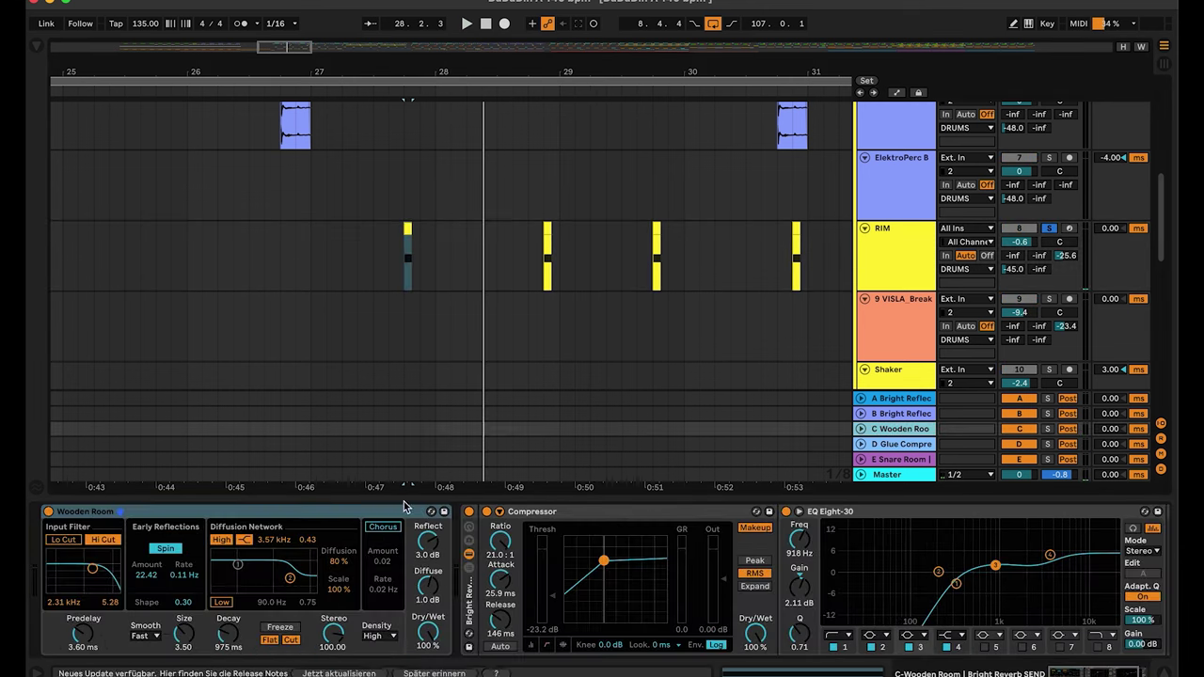
{"action": "left_click", "coordinate": [405, 509]}
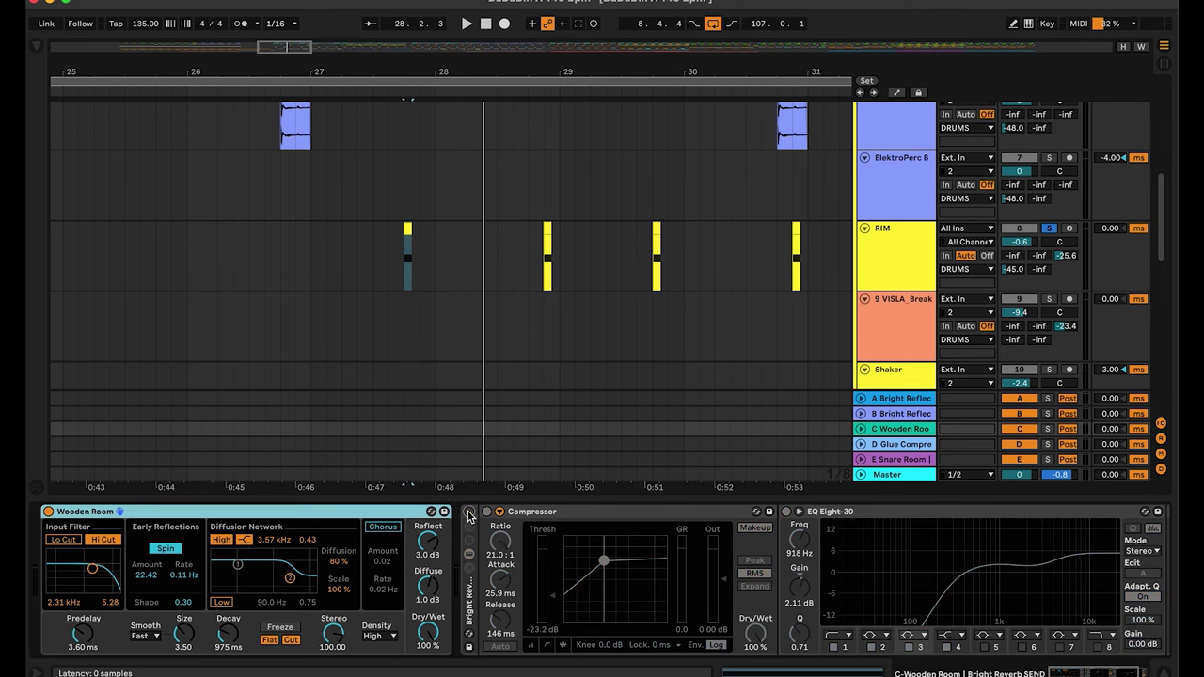
{"action": "left_click", "coordinate": [407, 229]}
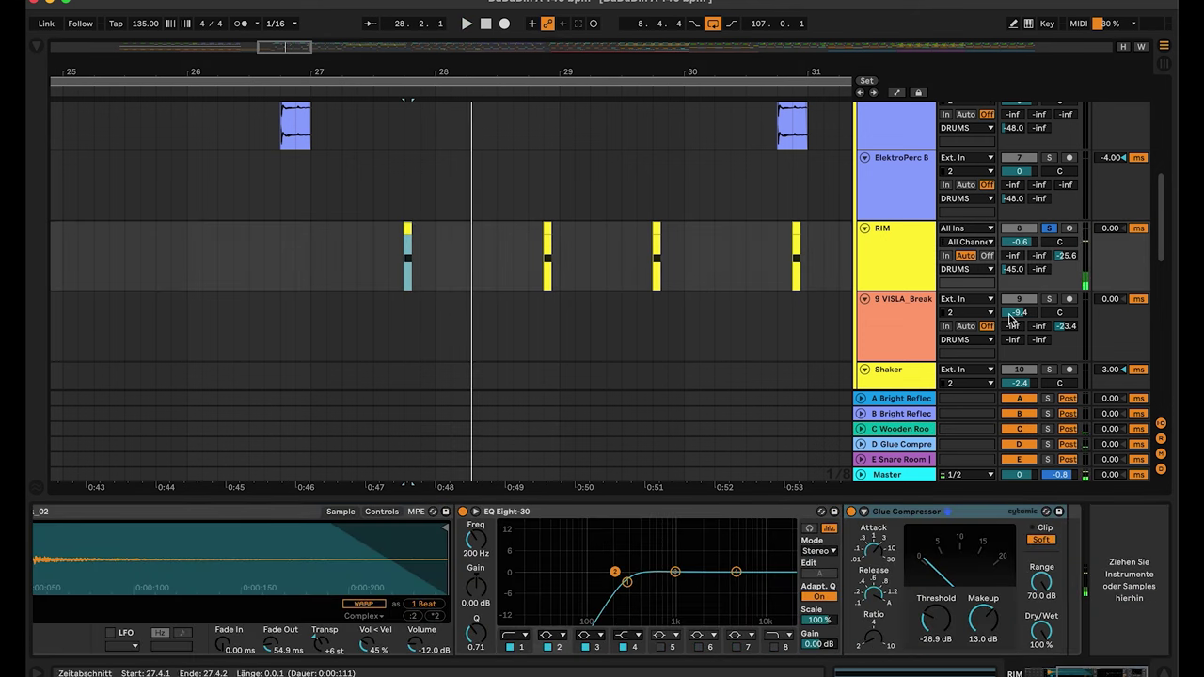
{"action": "left_click", "coordinate": [1049, 230]}
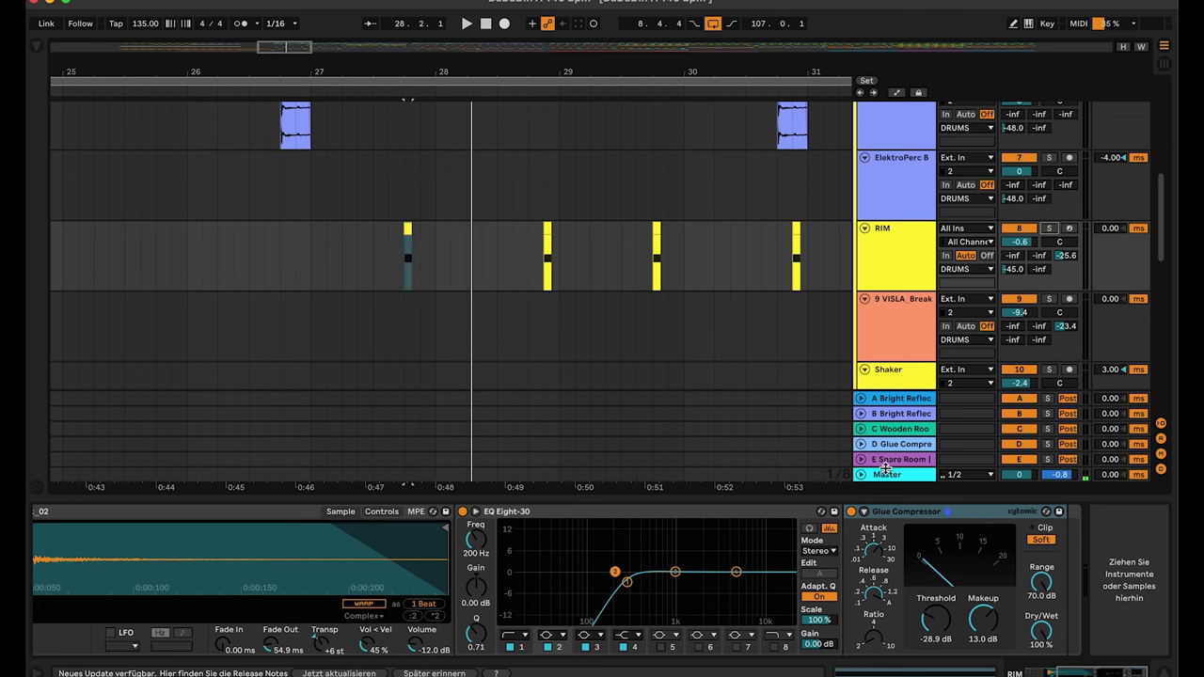
{"action": "left_click", "coordinate": [903, 431]}
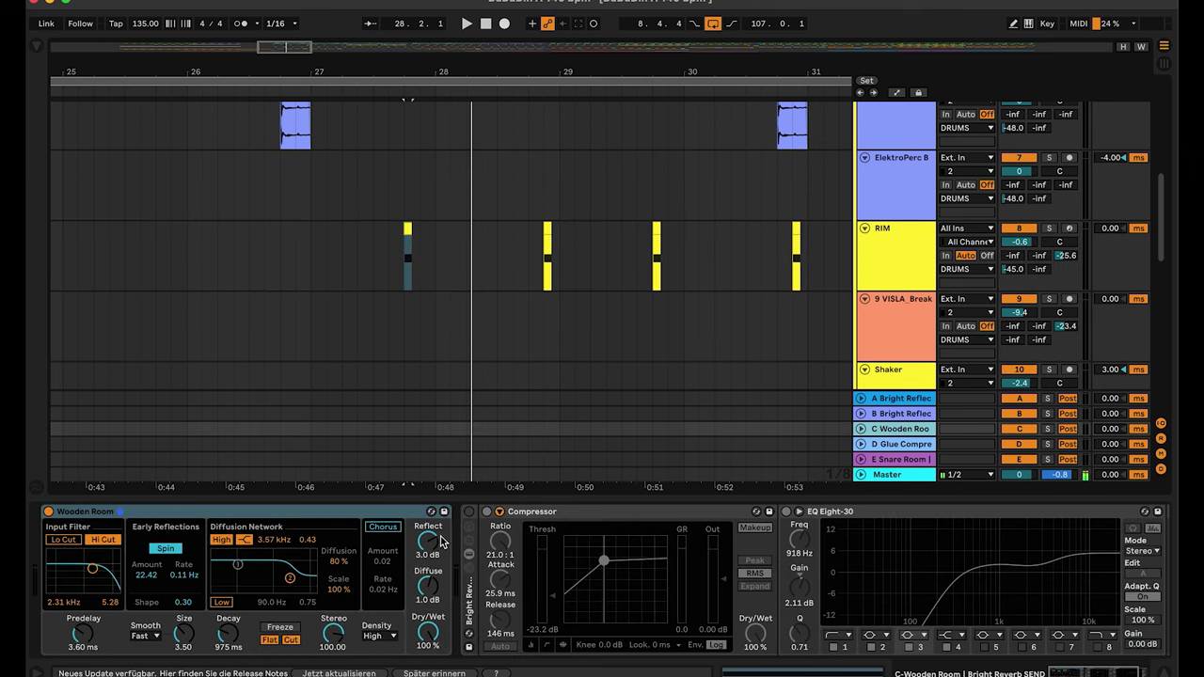
{"action": "left_click", "coordinate": [470, 519]}
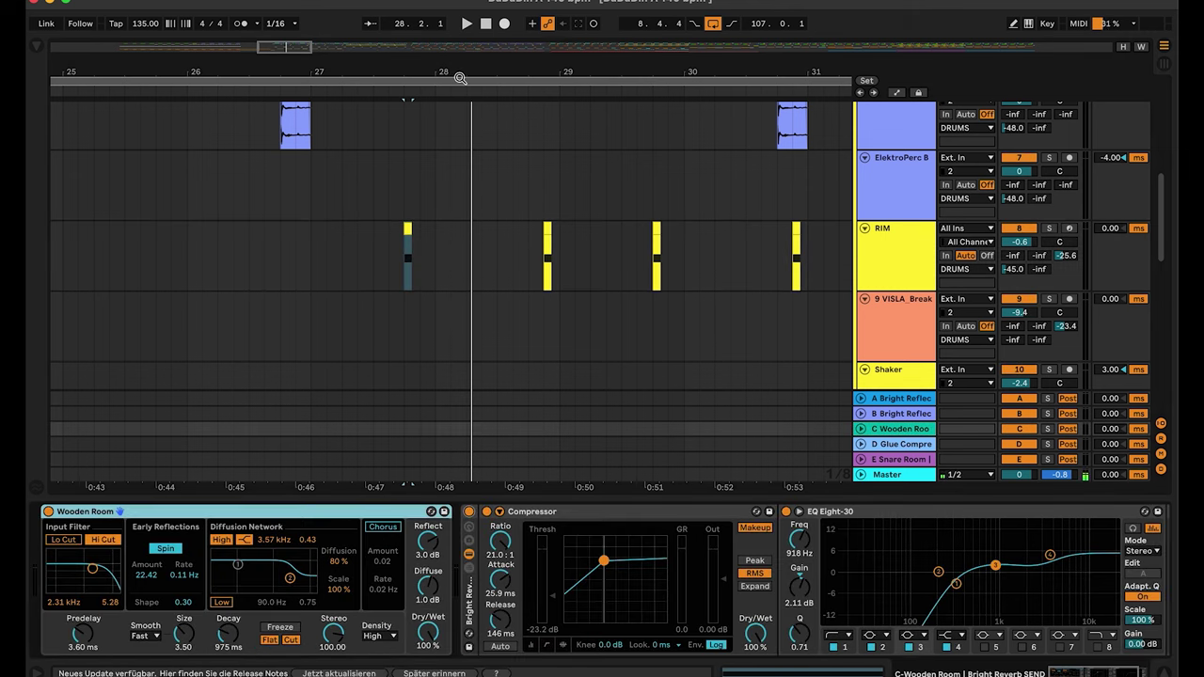
Step: Show the 9 VISLA_Break track's effect chain and audition the track soloed from its first clip at bar 13, clearing the solo at the end
{"action": "left_click_drag", "start_coordinate": [457, 72], "coordinate": [358, 70]}
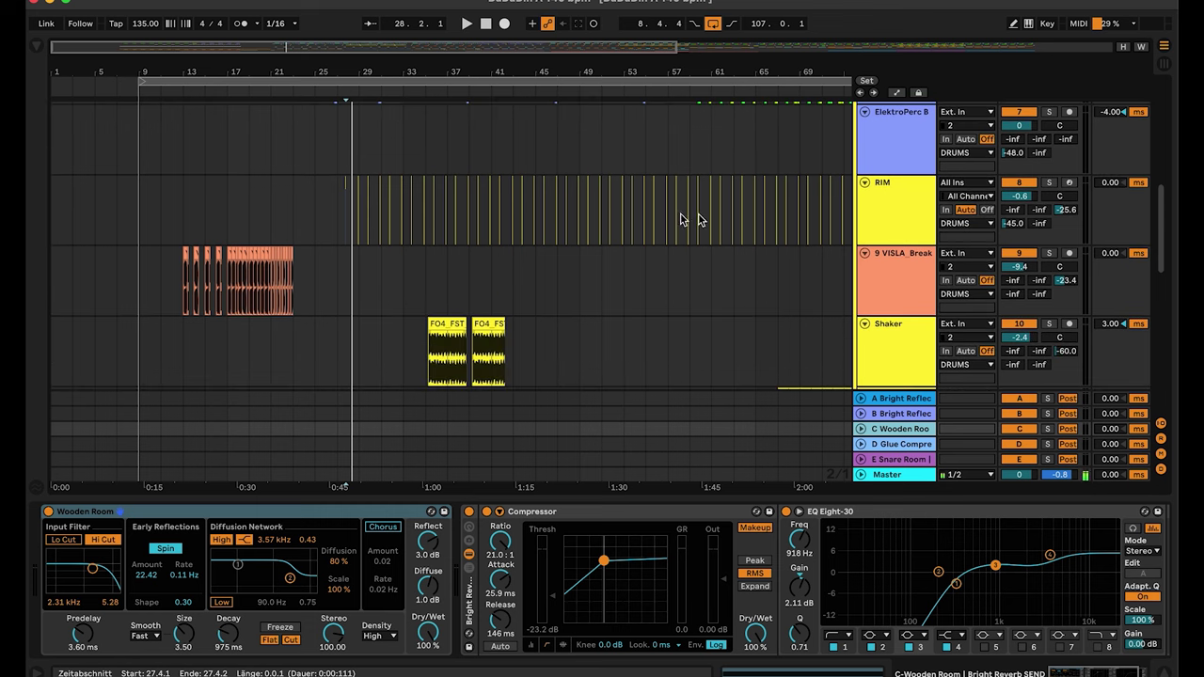
{"action": "key", "text": "Up"}
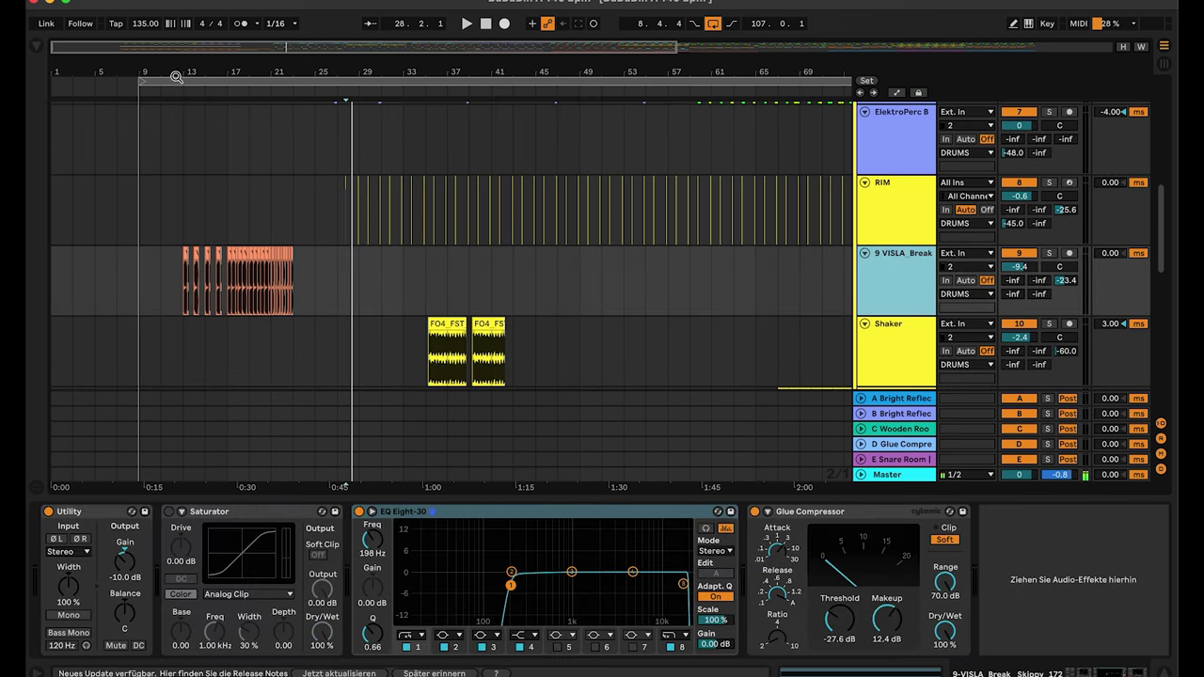
{"action": "left_click_drag", "start_coordinate": [188, 73], "coordinate": [338, 63]}
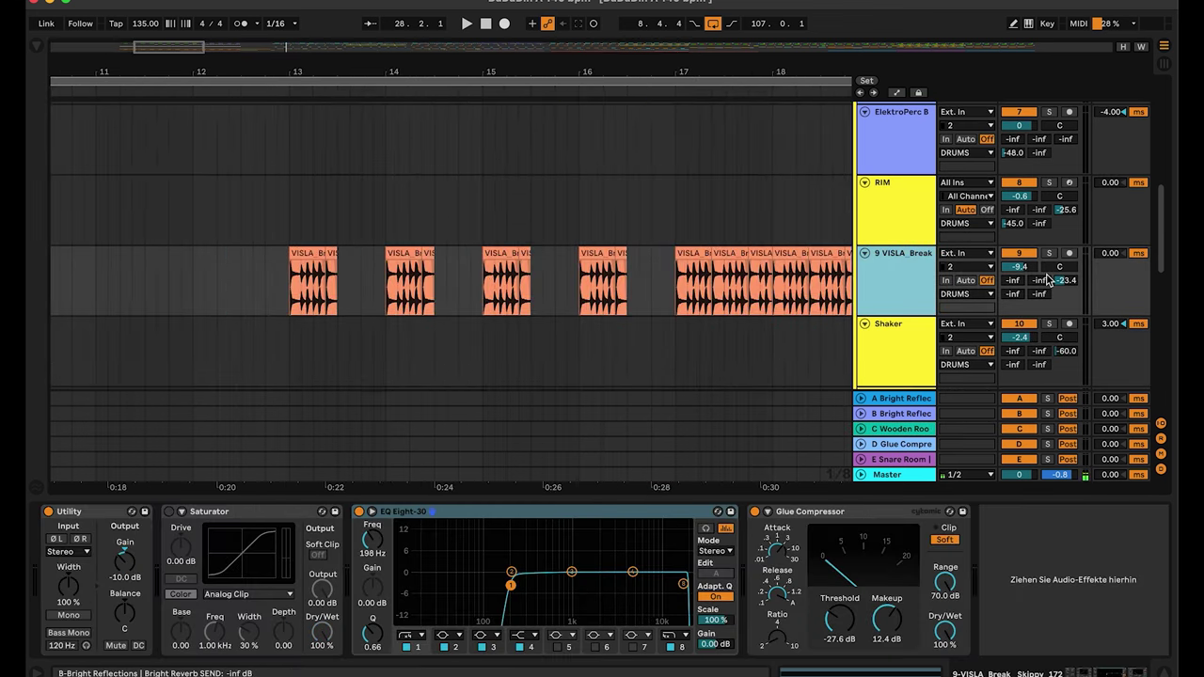
{"action": "left_click", "coordinate": [1049, 253]}
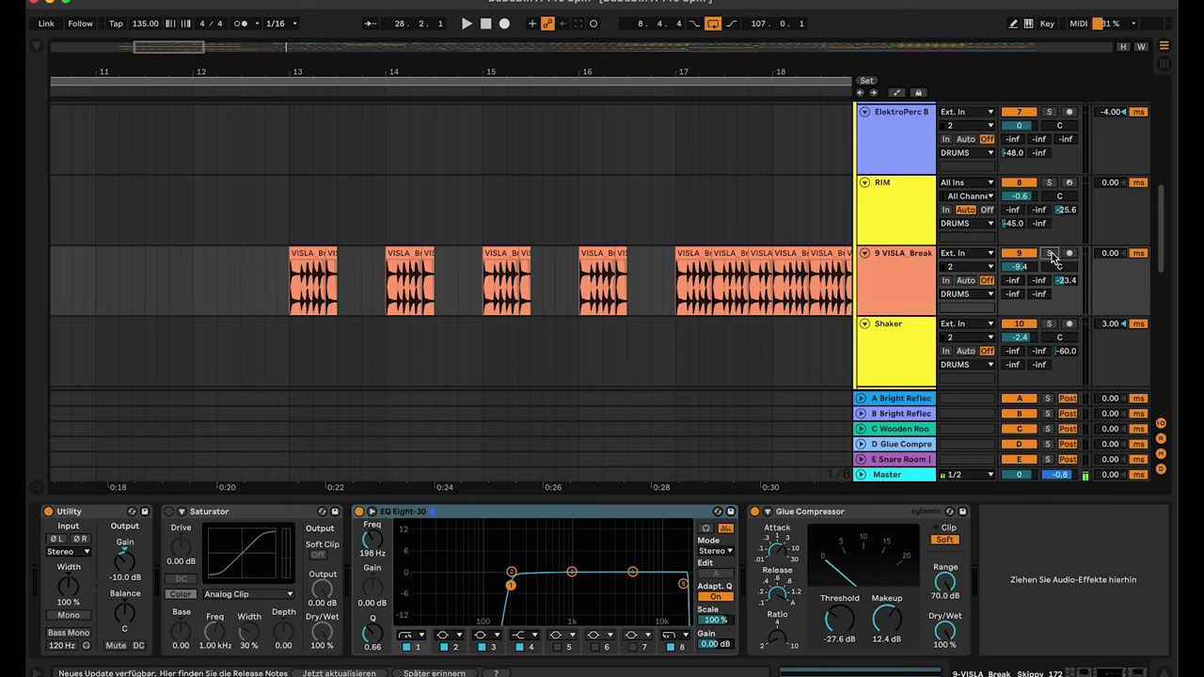
{"action": "left_click", "coordinate": [301, 252]}
{"action": "key", "text": "space"}
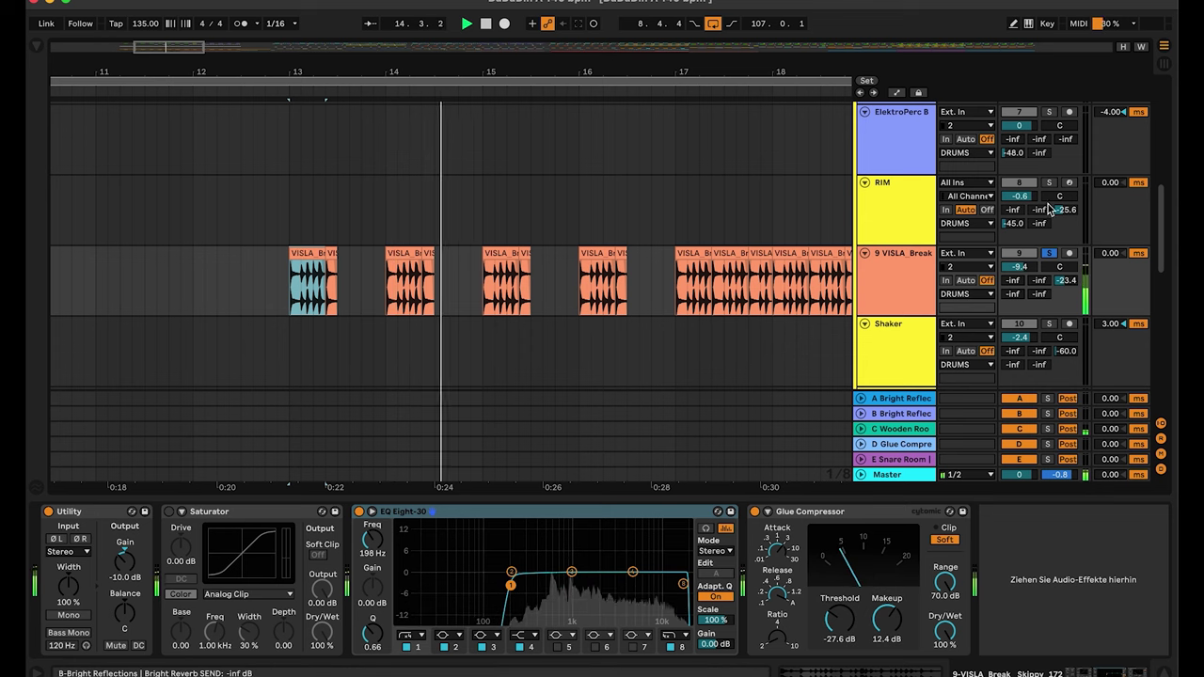
{"action": "key", "text": "space"}
{"action": "left_click", "coordinate": [1050, 253]}
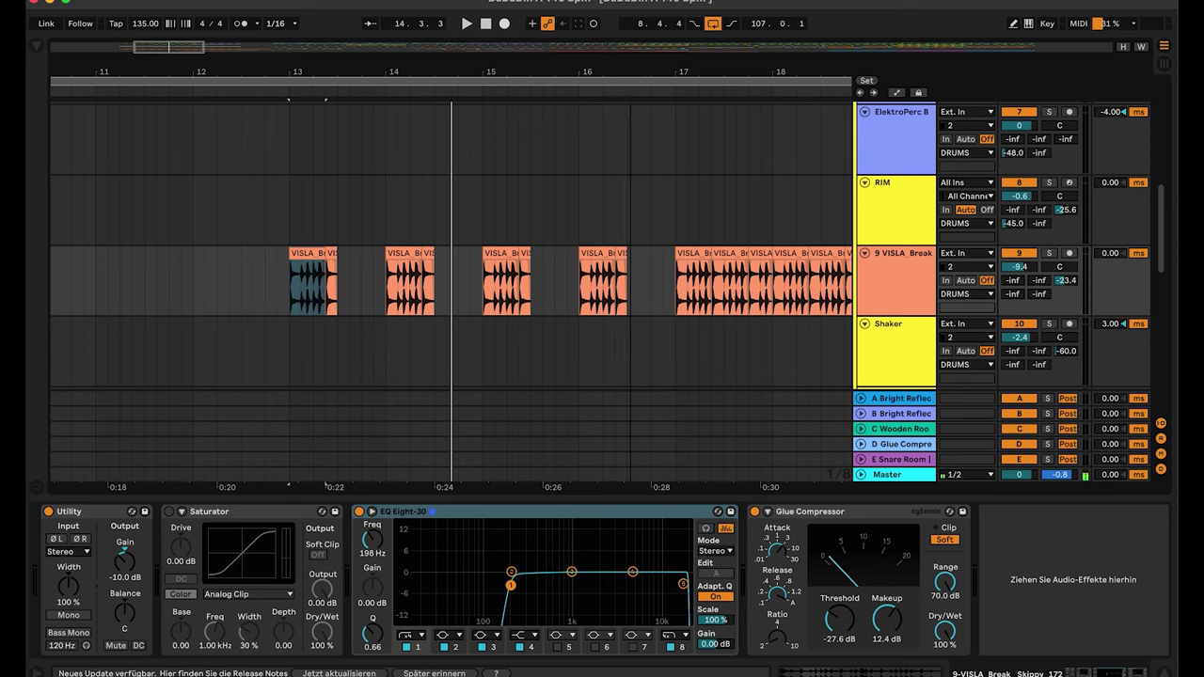
Step: Audition the soloed Shaker track from its first clip at bar 35.2, show its effect chain and clear the solo
{"action": "scroll", "coordinate": [634, 161], "scroll_direction": "down", "scroll_amount": 6}
{"action": "scroll", "coordinate": [634, 161], "scroll_direction": "down", "scroll_amount": 4}
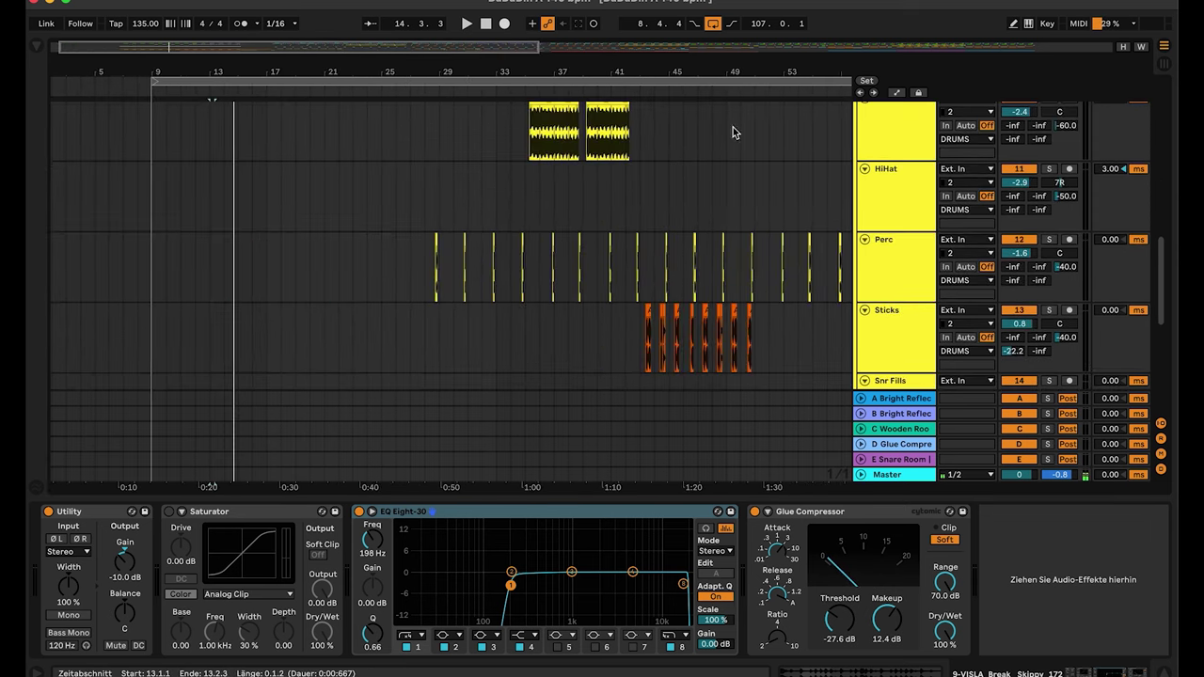
{"action": "scroll", "coordinate": [1035, 155], "scroll_direction": "up", "scroll_amount": 2}
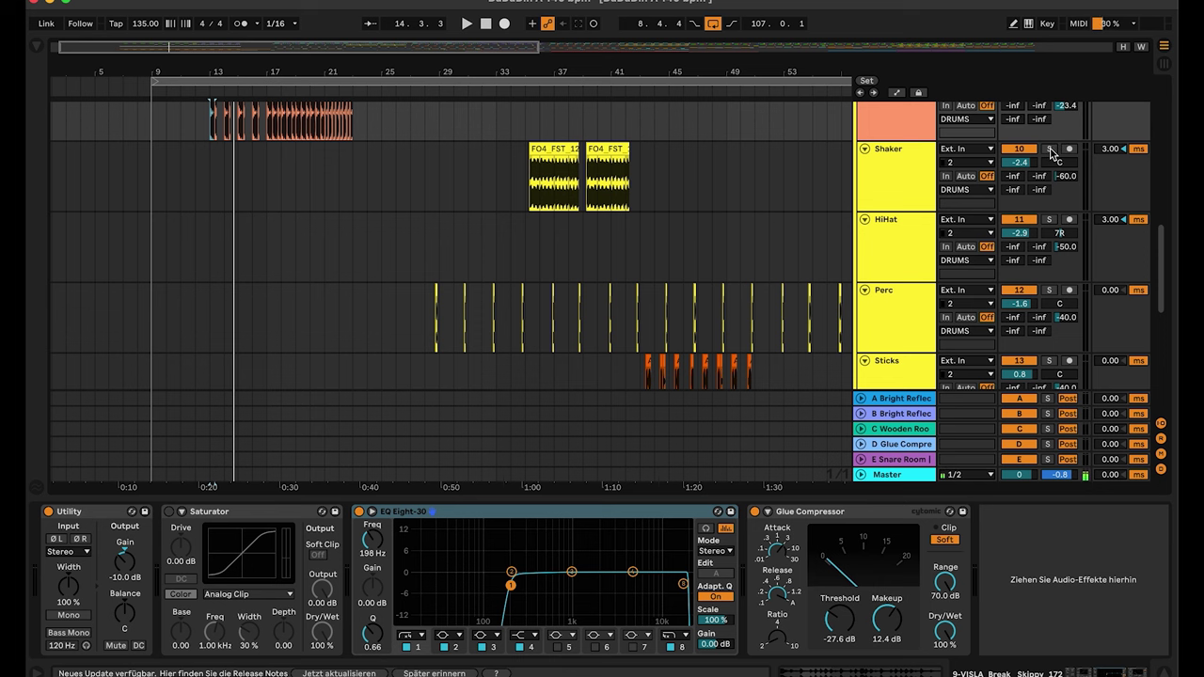
{"action": "left_click", "coordinate": [1050, 149]}
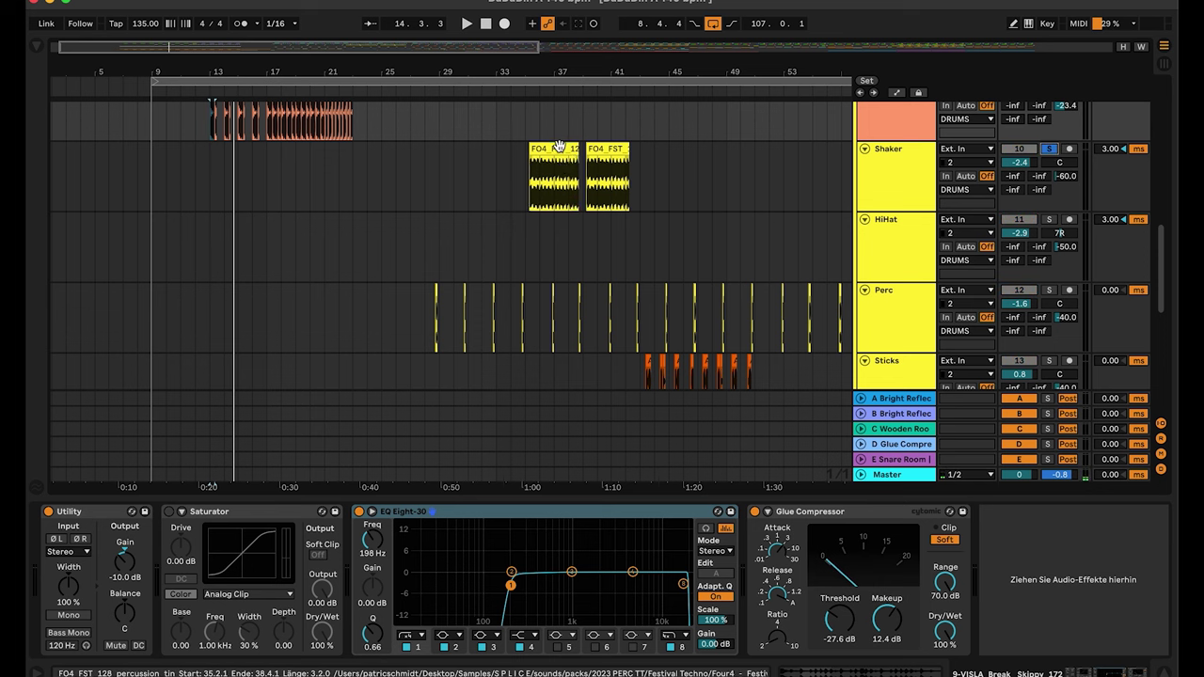
{"action": "left_click", "coordinate": [555, 150]}
{"action": "key", "text": "space"}
{"action": "left_click", "coordinate": [909, 183]}
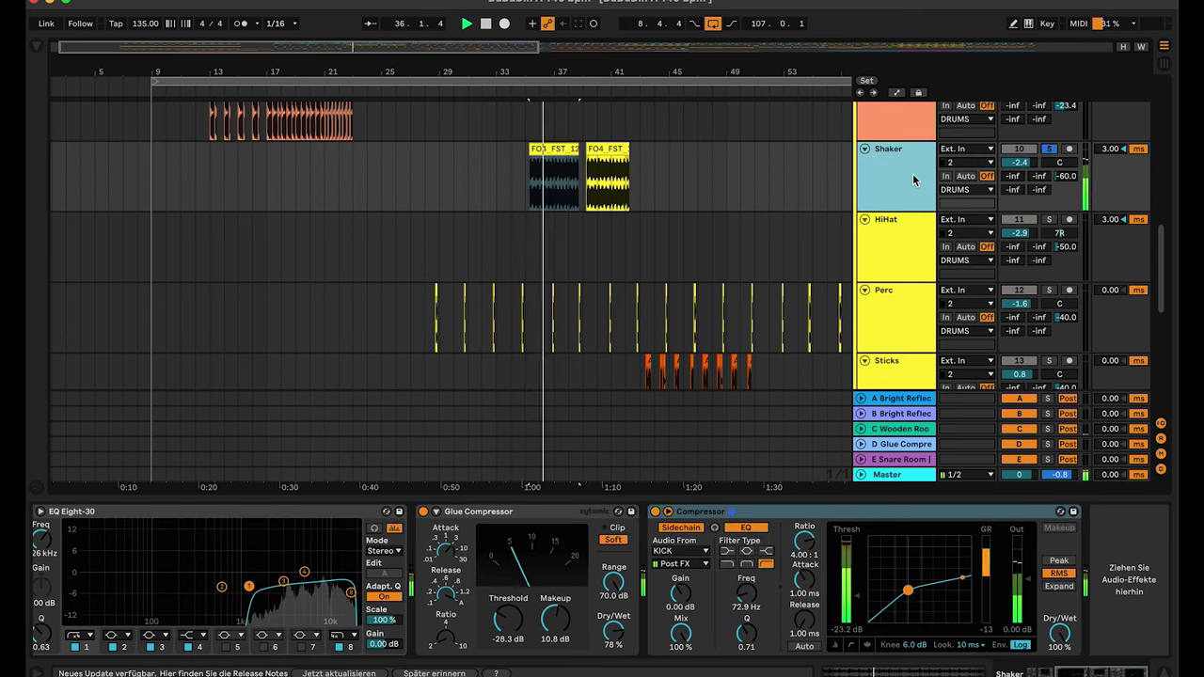
{"action": "left_click", "coordinate": [1049, 149]}
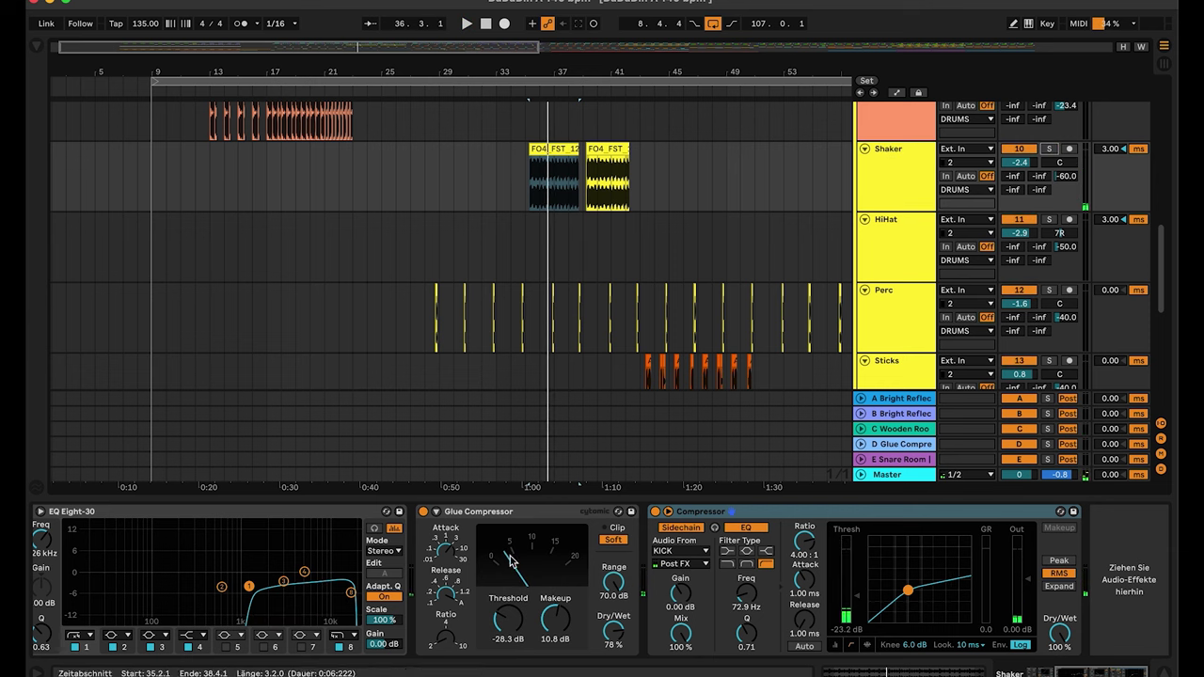
Step: Examine the Shaker track's Saturator, EQ Eight, Glue Compressor and the Compressor sidechained to KICK
{"action": "scroll", "coordinate": [345, 562], "scroll_direction": "left", "scroll_amount": 3}
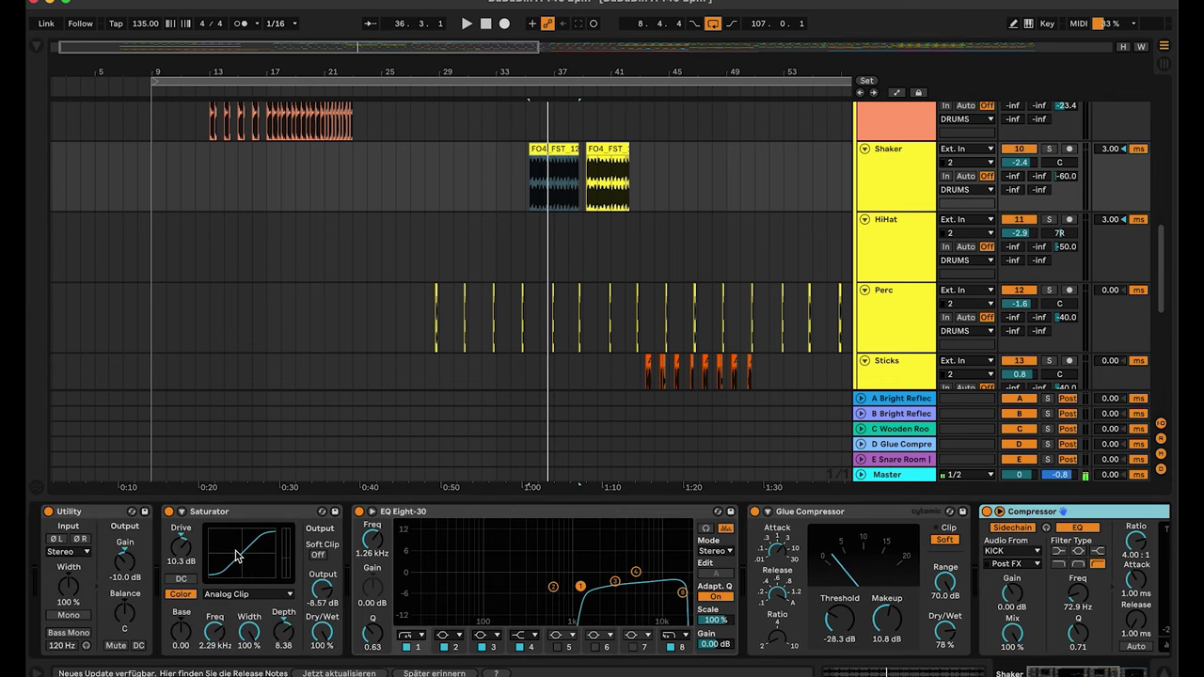
{"action": "left_click", "coordinate": [249, 516]}
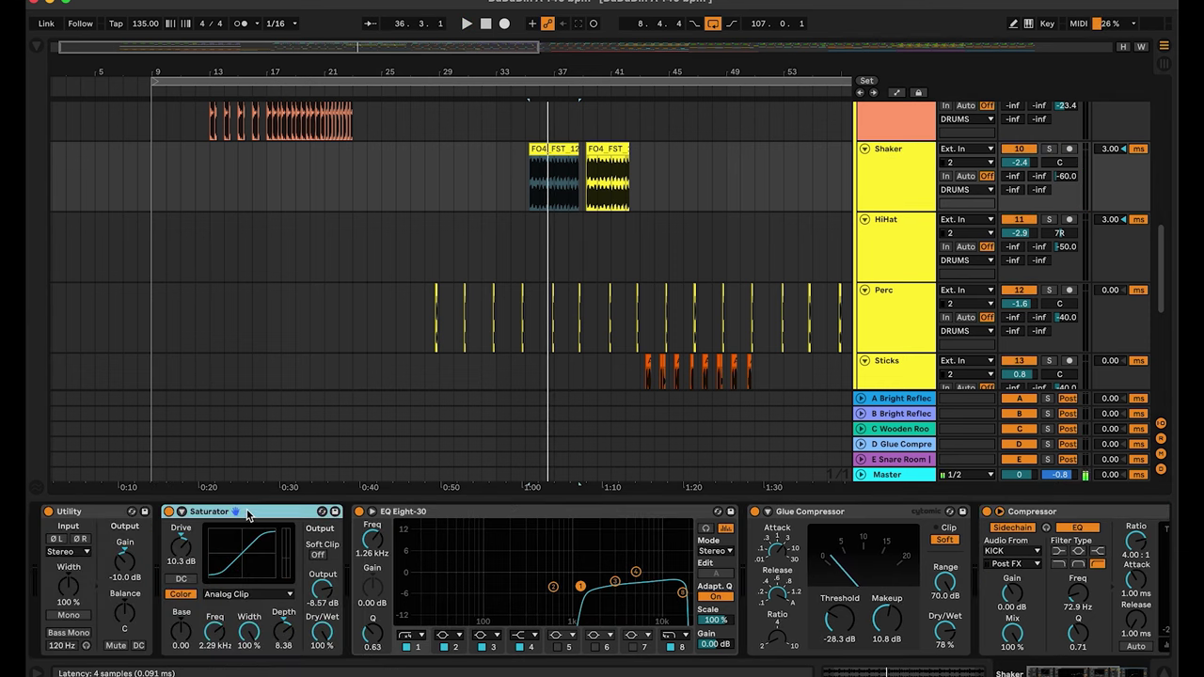
{"action": "left_click", "coordinate": [496, 516]}
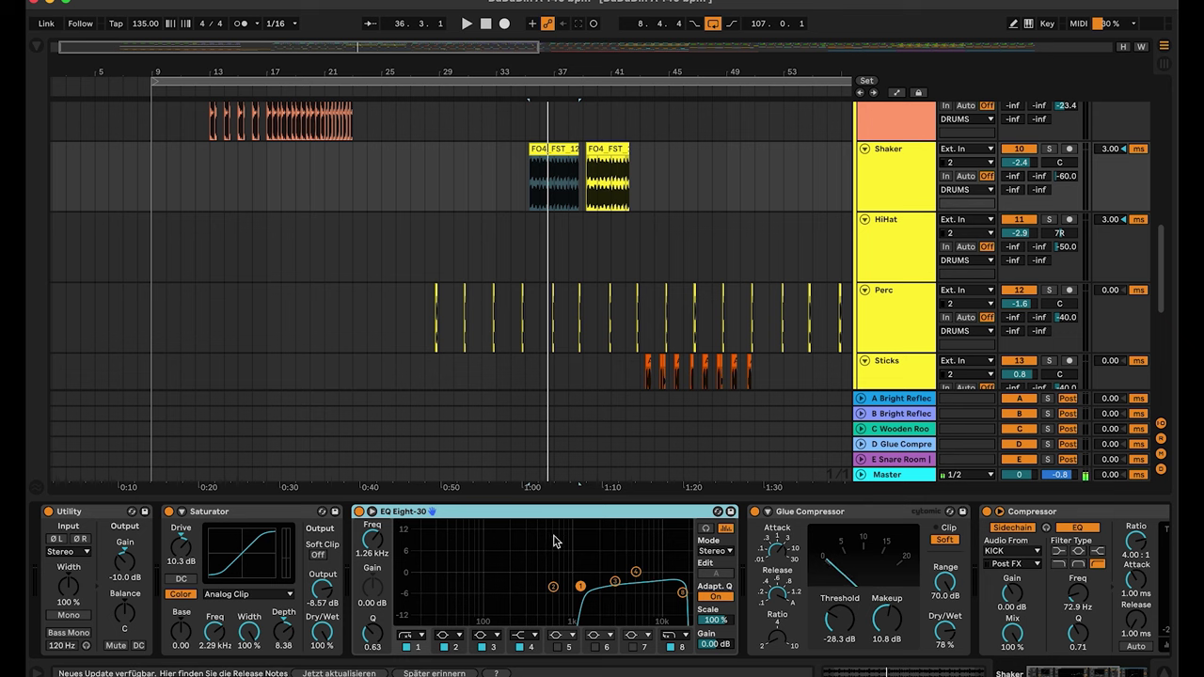
{"action": "left_click", "coordinate": [842, 513]}
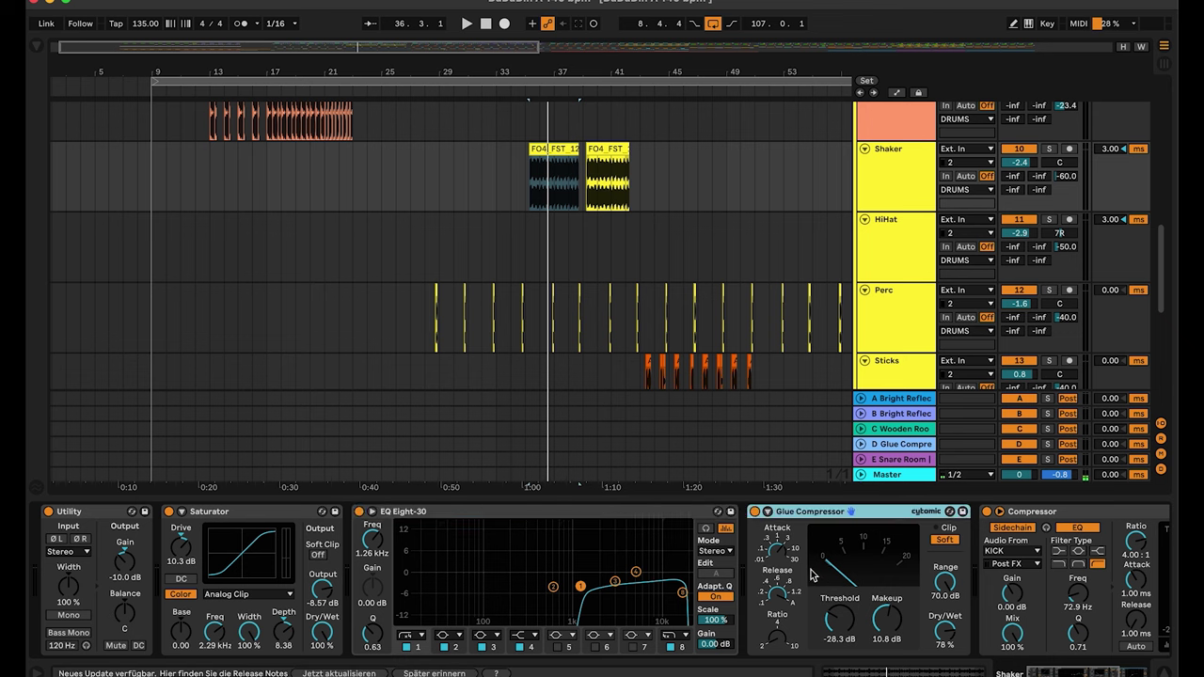
{"action": "scroll", "coordinate": [701, 569], "scroll_direction": "right", "scroll_amount": 5}
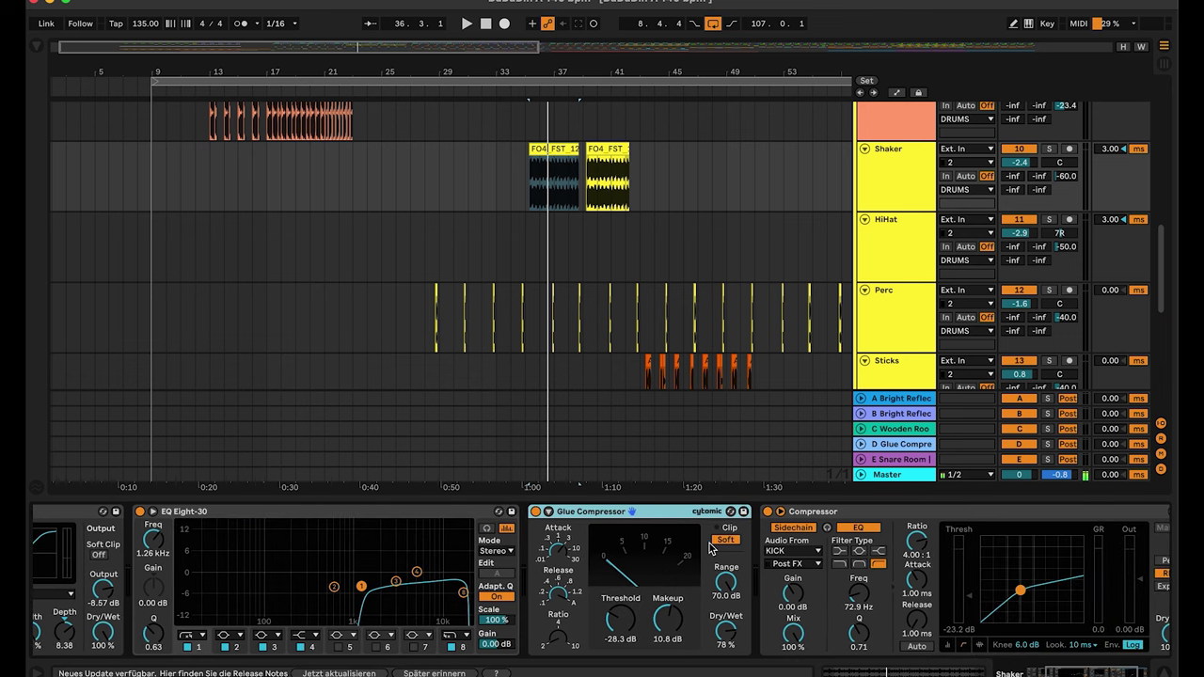
{"action": "scroll", "coordinate": [711, 551], "scroll_direction": "right", "scroll_amount": 3}
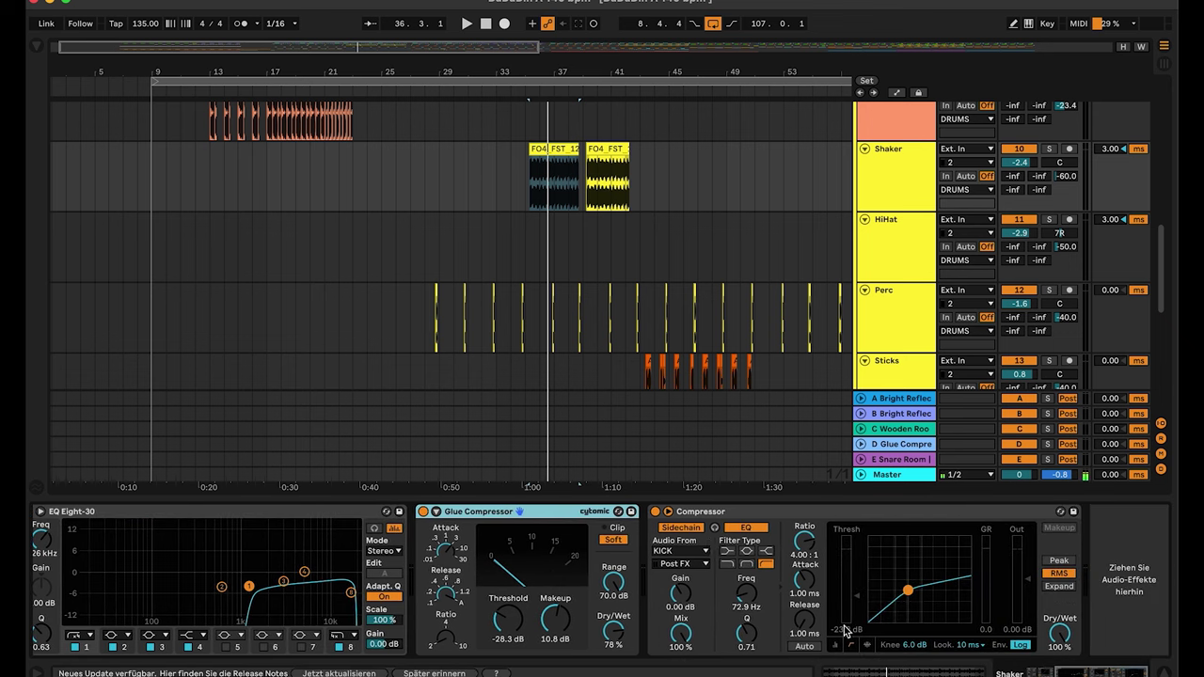
{"action": "left_click", "coordinate": [808, 515]}
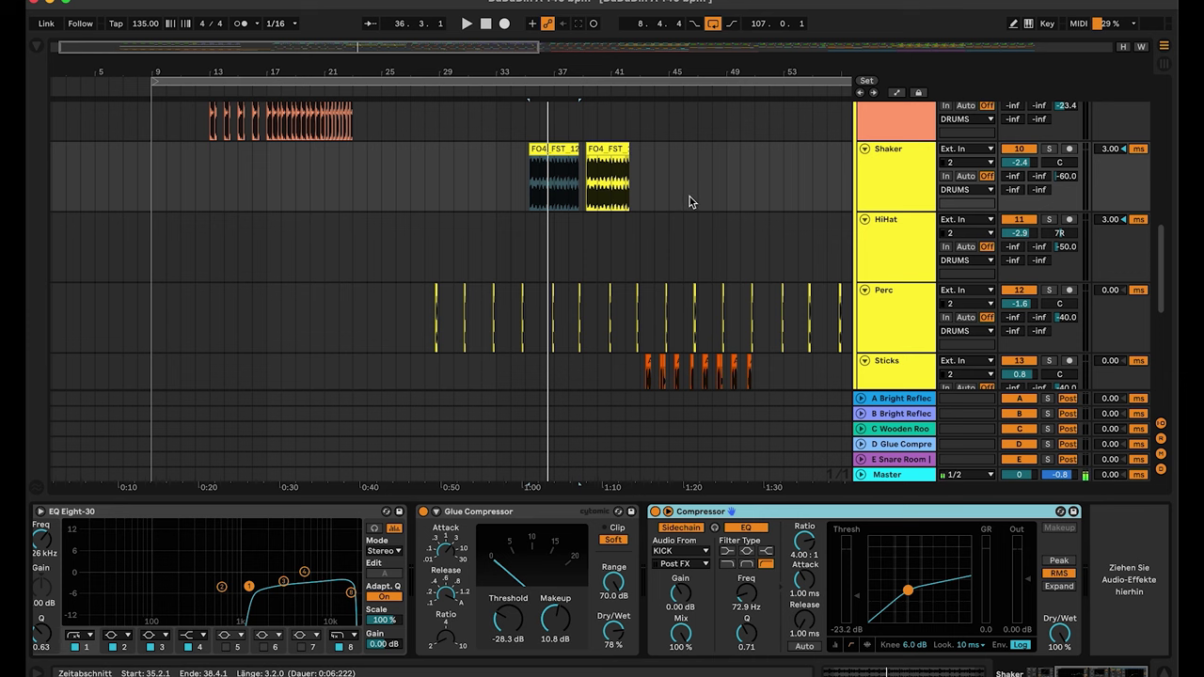
Step: Audition the soloed HiHat track from its first clip at bar 67 and clear the solo
{"action": "scroll", "coordinate": [689, 196], "scroll_direction": "right", "scroll_amount": 5}
{"action": "scroll", "coordinate": [690, 197], "scroll_direction": "right", "scroll_amount": 6}
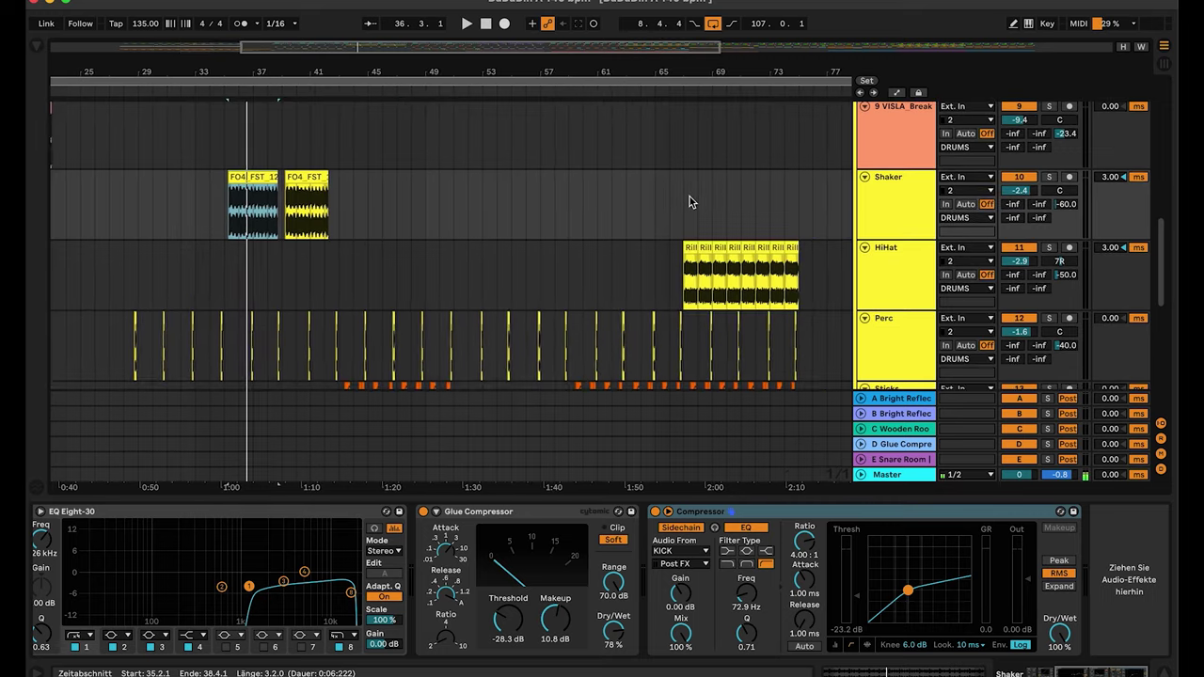
{"action": "left_click", "coordinate": [1049, 248]}
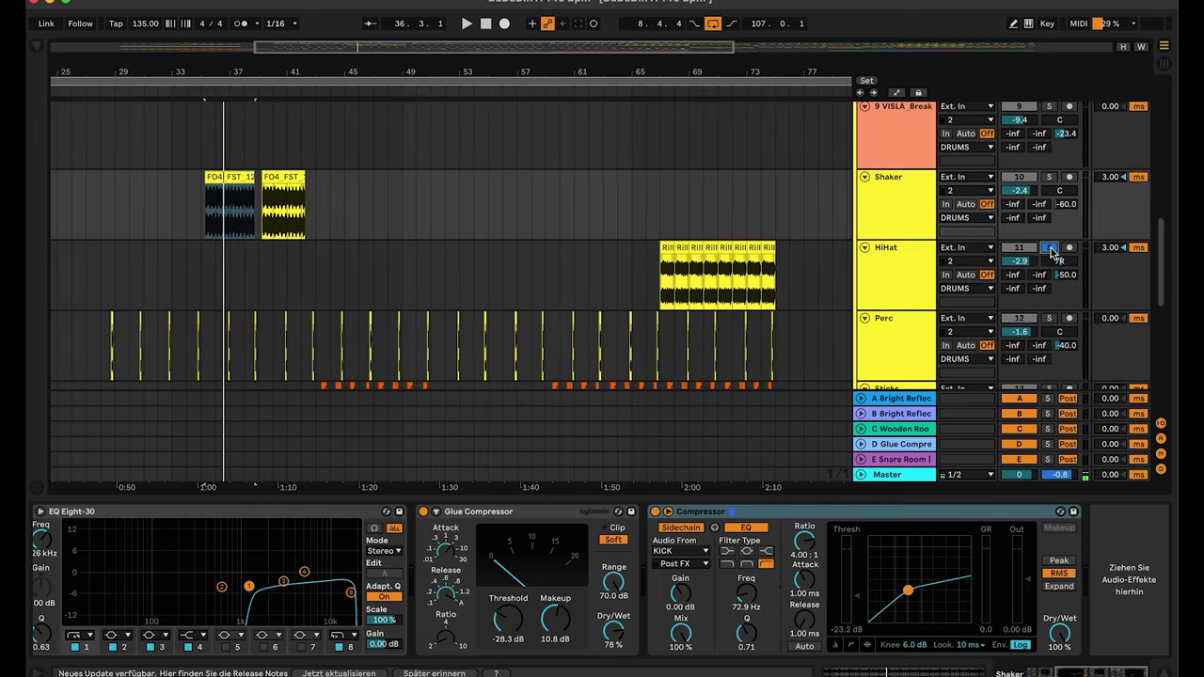
{"action": "left_click", "coordinate": [665, 247]}
{"action": "key", "text": "space"}
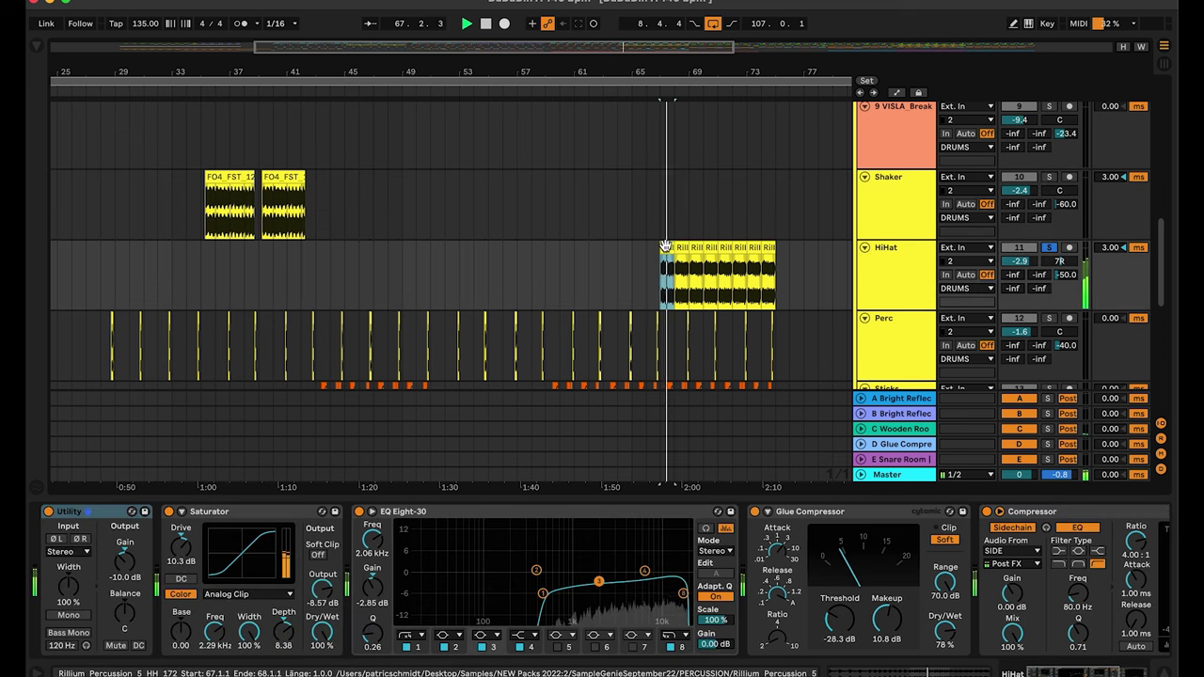
{"action": "key", "text": "space"}
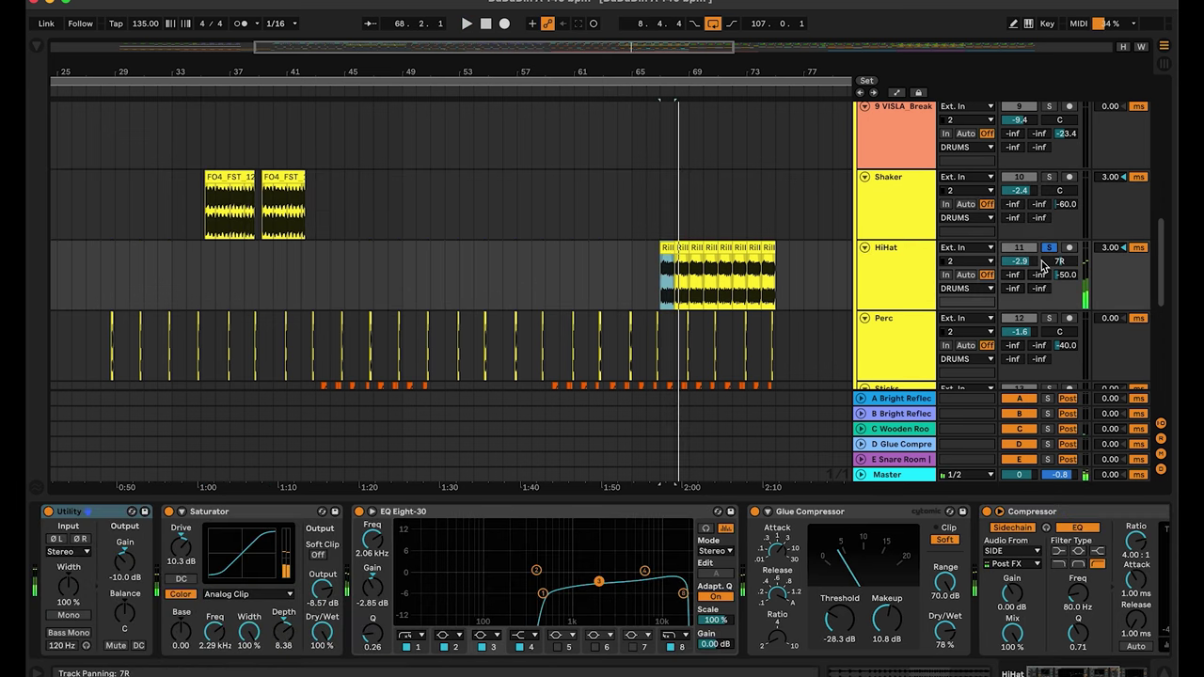
{"action": "left_click", "coordinate": [1050, 248]}
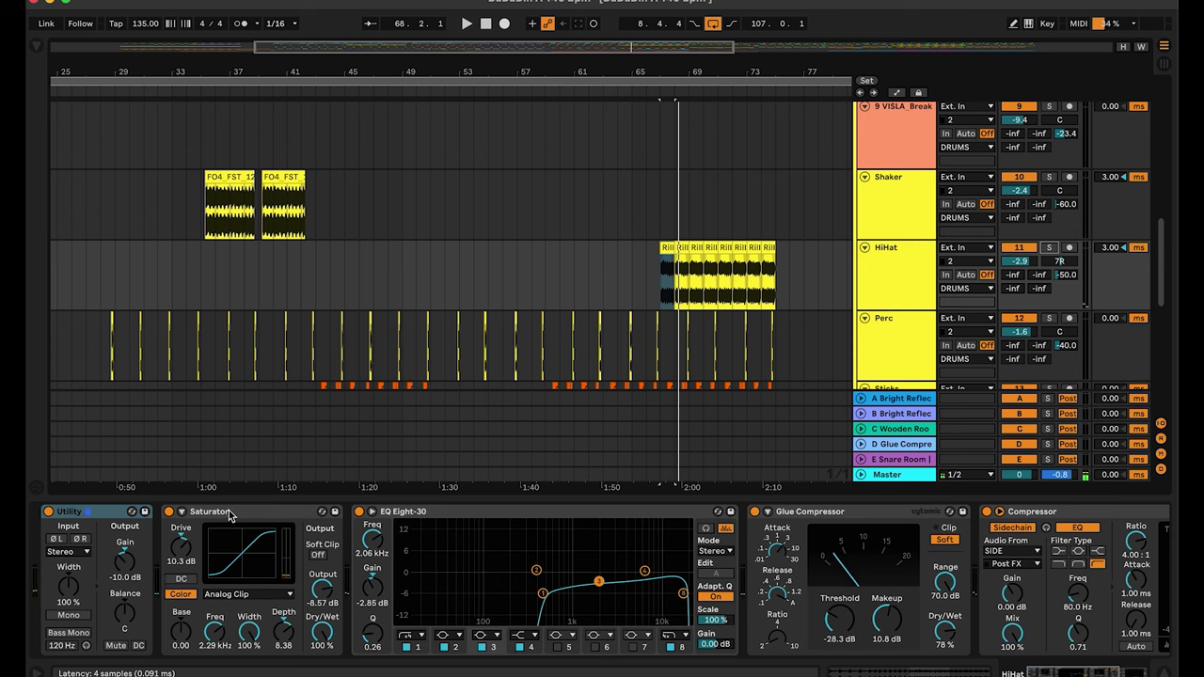
Step: Examine the HiHat track's effect chain and bring the Perc and Sticks tracks into view
{"action": "scroll", "coordinate": [229, 513], "scroll_direction": "right", "scroll_amount": 5}
{"action": "scroll", "coordinate": [229, 514], "scroll_direction": "left", "scroll_amount": 5}
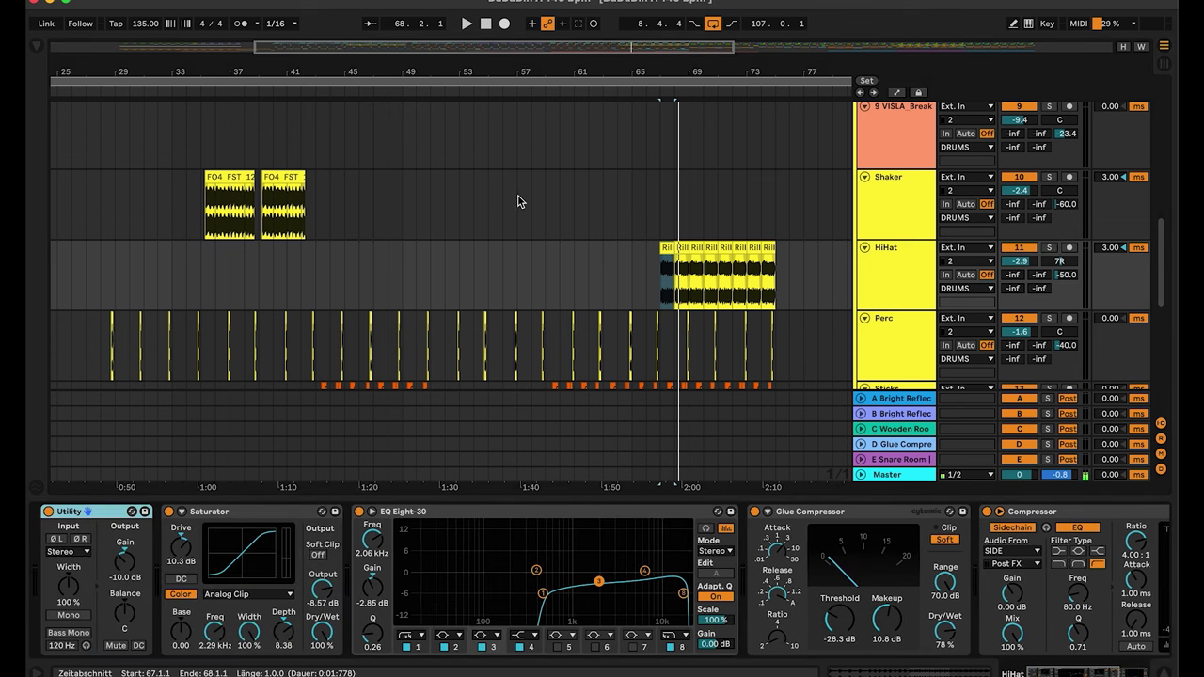
{"action": "scroll", "coordinate": [518, 201], "scroll_direction": "down", "scroll_amount": 2}
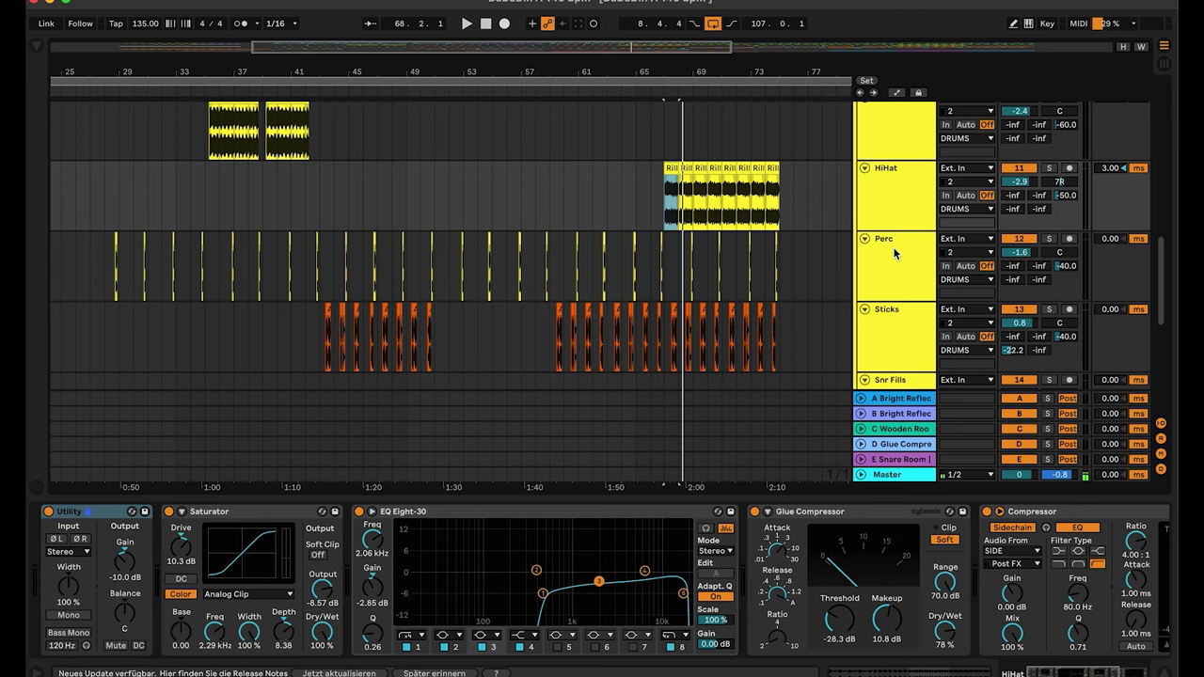
Step: Audition the soloed Perc track from its first clip at bar 28.4 and clear the solo
{"action": "scroll", "coordinate": [525, 252], "scroll_direction": "down", "scroll_amount": 2}
{"action": "scroll", "coordinate": [524, 252], "scroll_direction": "left", "scroll_amount": 6}
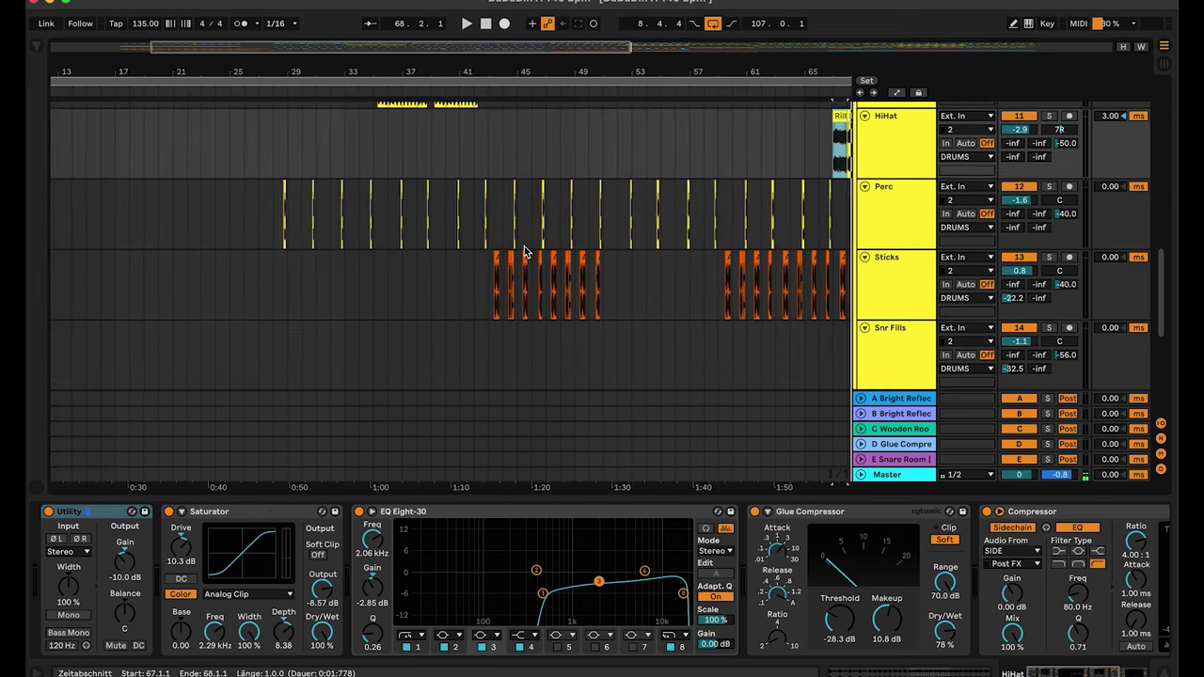
{"action": "scroll", "coordinate": [525, 253], "scroll_direction": "up", "scroll_amount": 1}
{"action": "scroll", "coordinate": [525, 252], "scroll_direction": "left", "scroll_amount": 3}
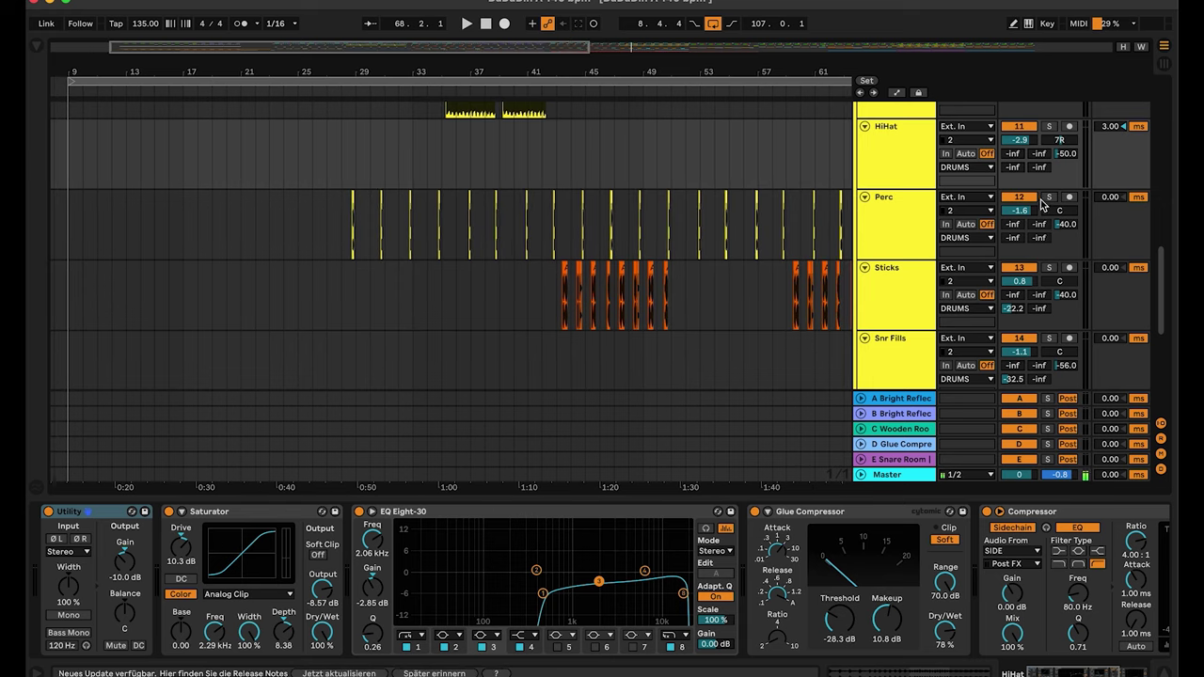
{"action": "left_click", "coordinate": [1044, 207]}
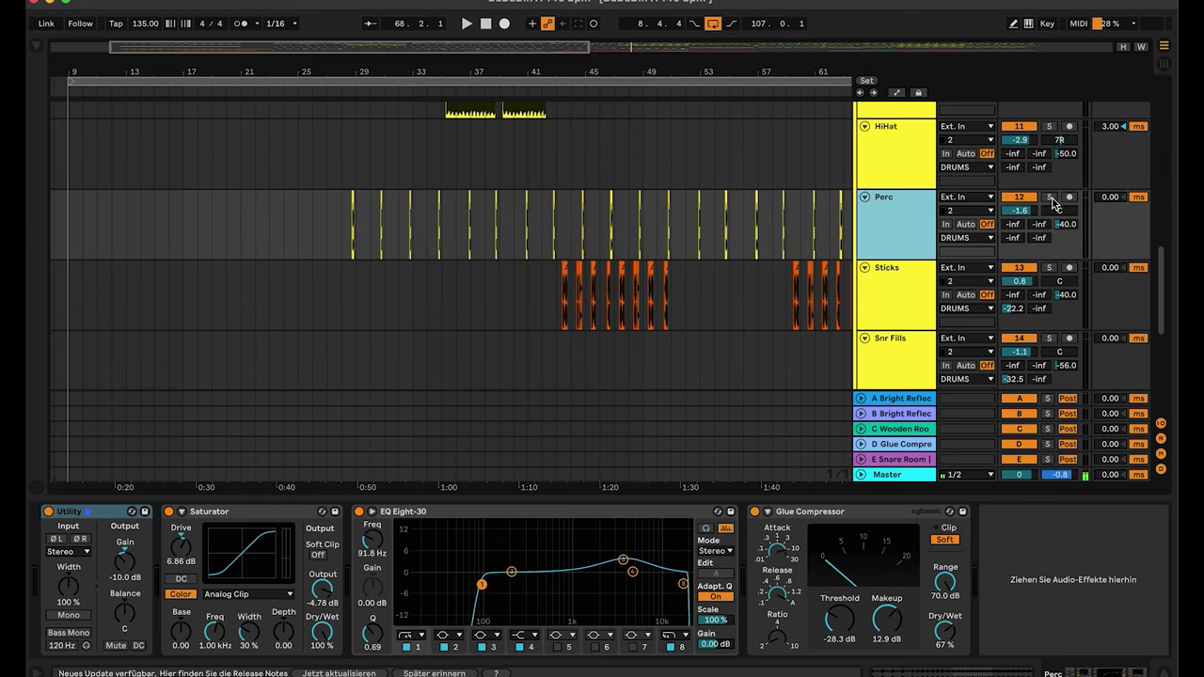
{"action": "left_click", "coordinate": [1049, 198]}
{"action": "left_click", "coordinate": [354, 203]}
{"action": "key", "text": "space"}
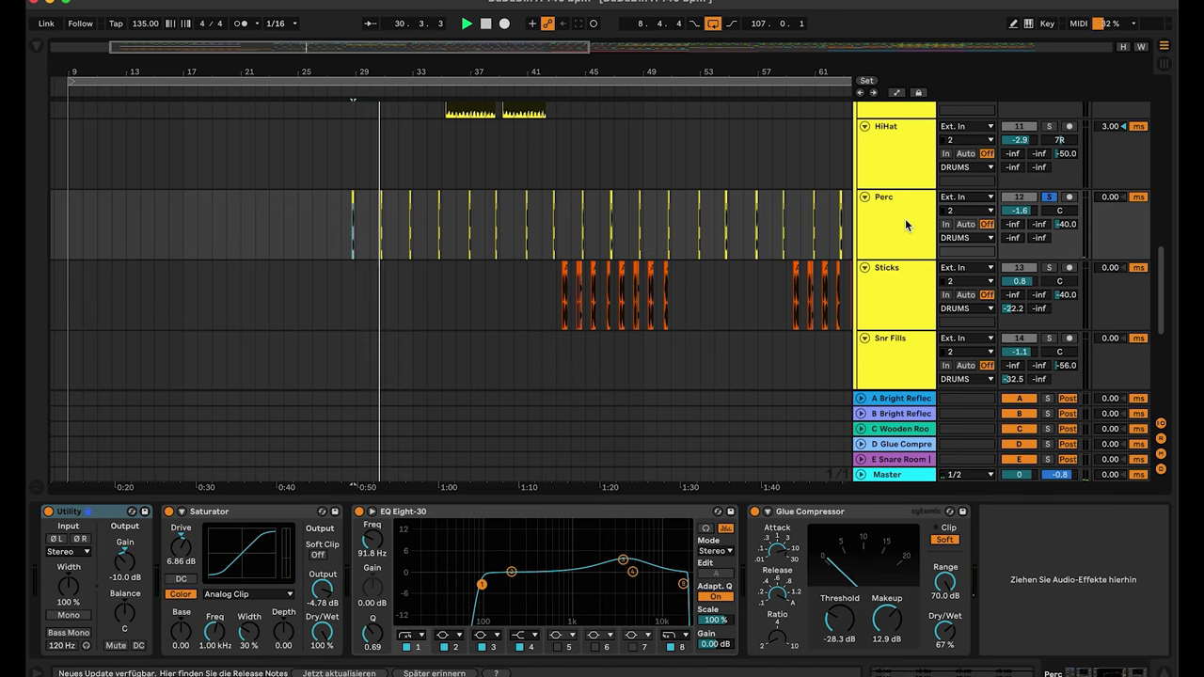
{"action": "key", "text": "space"}
{"action": "left_click", "coordinate": [1050, 198]}
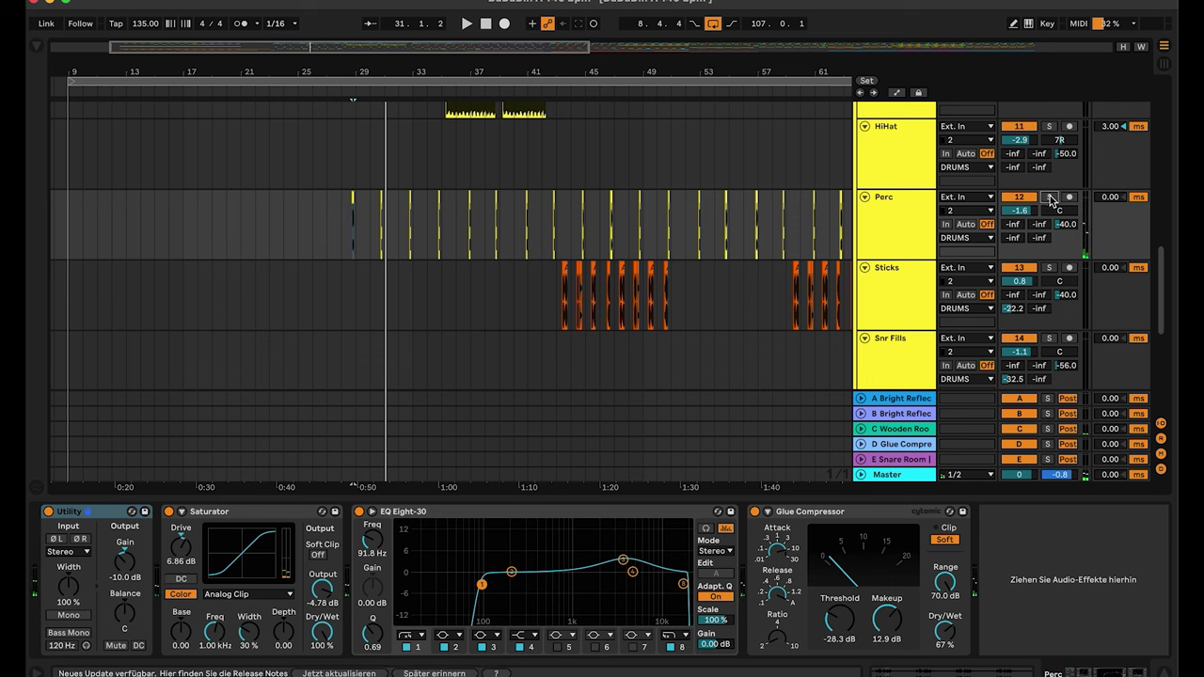
Step: Open the Perc track's Foley percussion clip at bar 30.4 to inspect its waveform, loop and warp settings
{"action": "left_click_drag", "start_coordinate": [384, 68], "coordinate": [329, 184]}
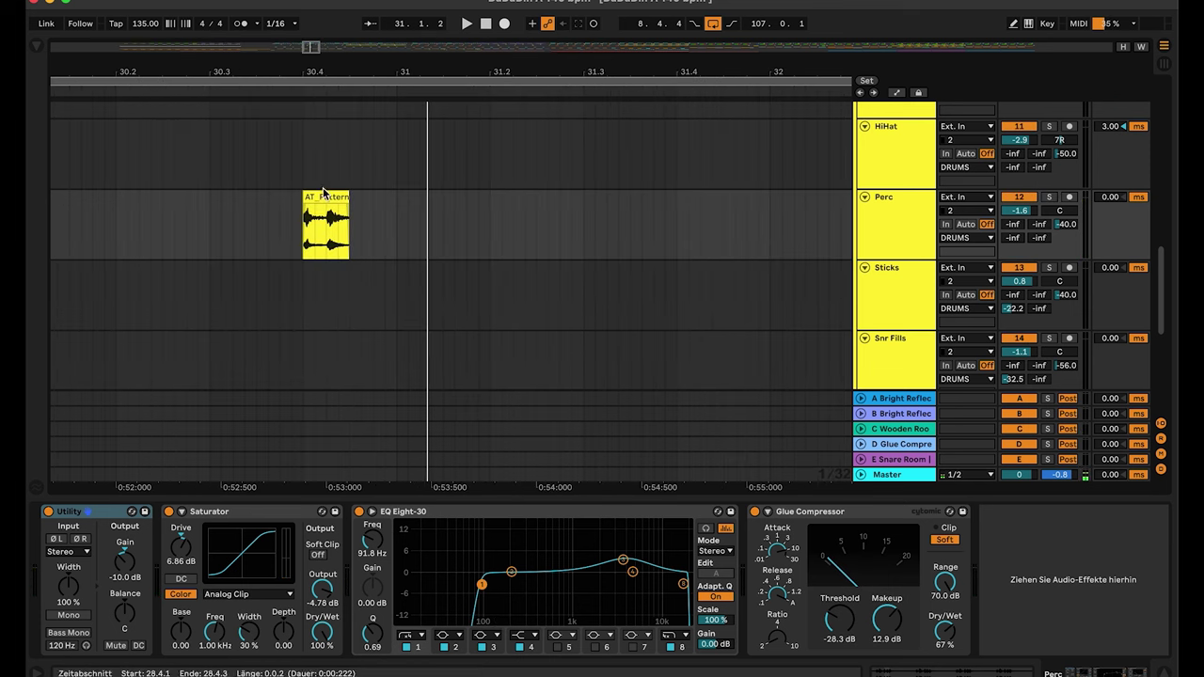
{"action": "left_click", "coordinate": [325, 196]}
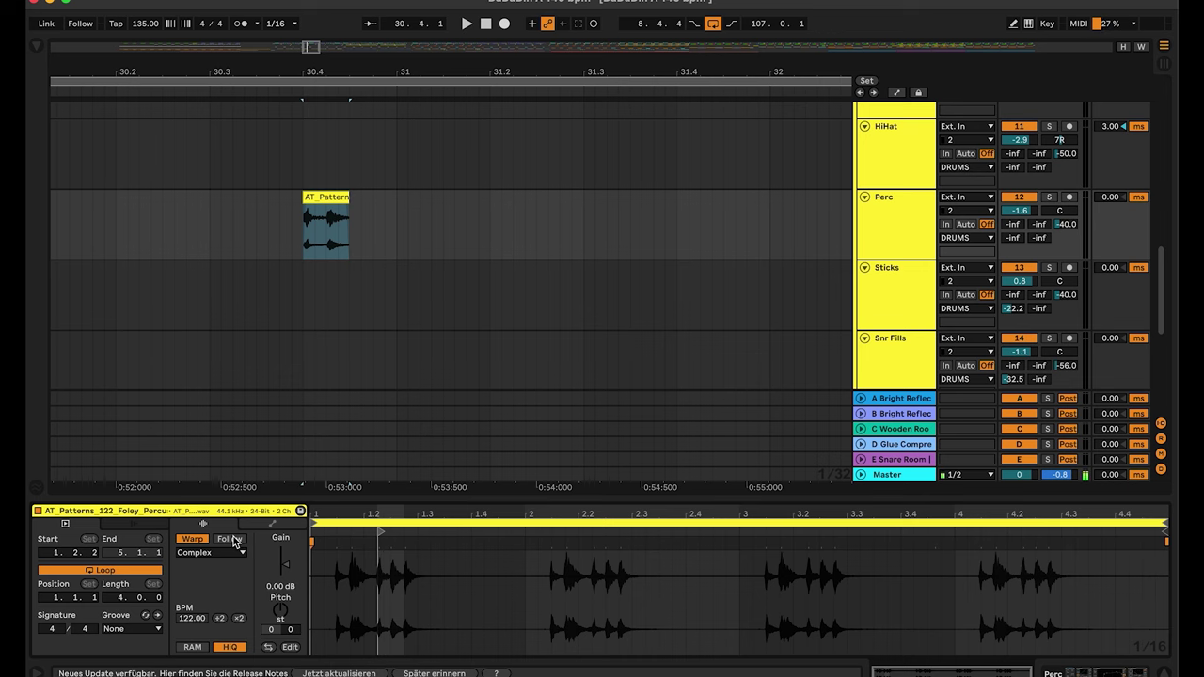
Step: Audition the soloed Sticks track from its first clip at bar 43.2.3, show its effect chain and clear the solo
{"action": "left_click_drag", "start_coordinate": [365, 71], "coordinate": [434, 68]}
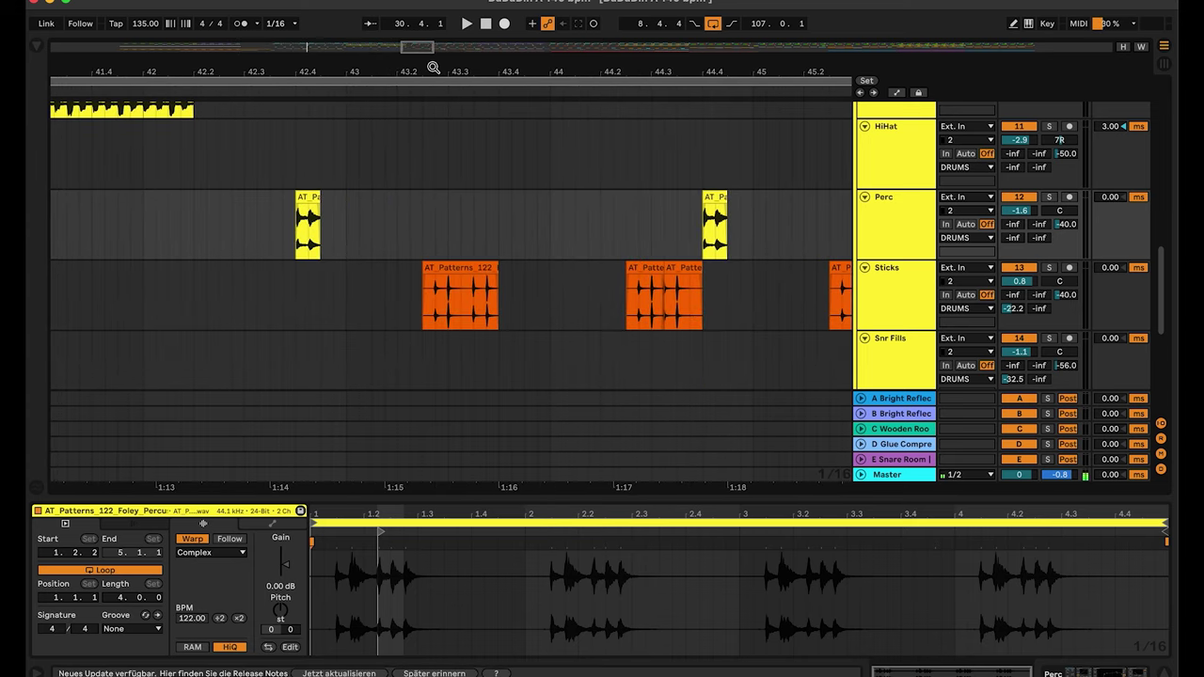
{"action": "left_click", "coordinate": [1049, 267]}
{"action": "left_click", "coordinate": [452, 269]}
{"action": "key", "text": "space"}
{"action": "left_click", "coordinate": [885, 311]}
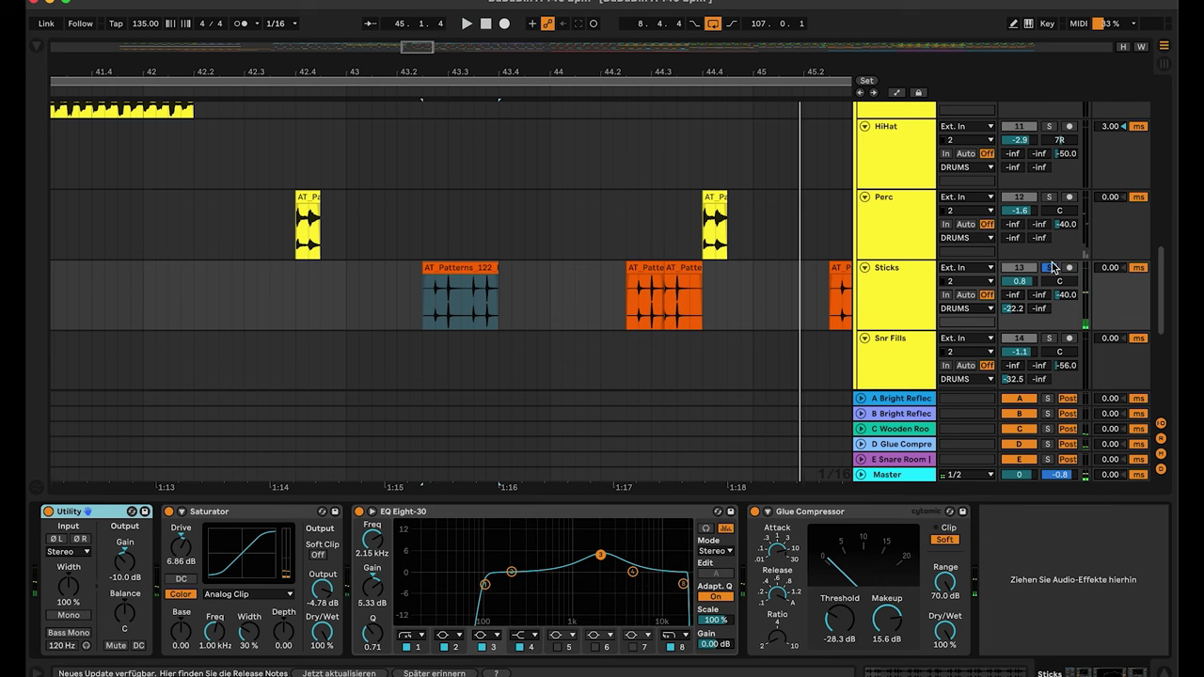
{"action": "left_click", "coordinate": [1050, 268]}
Step: Audition the soloed Snr Fills track from its clip at bar 82.3, clear the solo and inspect the low-cut band of its EQ Eight
{"action": "left_click_drag", "start_coordinate": [622, 68], "coordinate": [623, 14]}
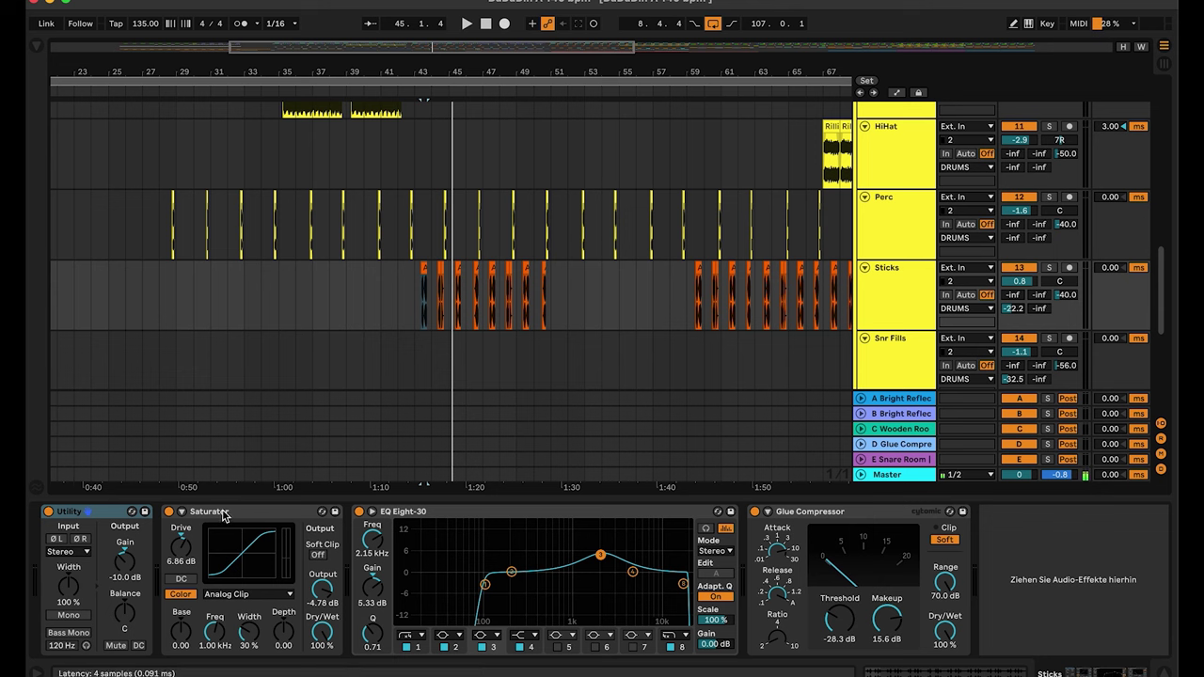
{"action": "scroll", "coordinate": [582, 268], "scroll_direction": "right", "scroll_amount": 10}
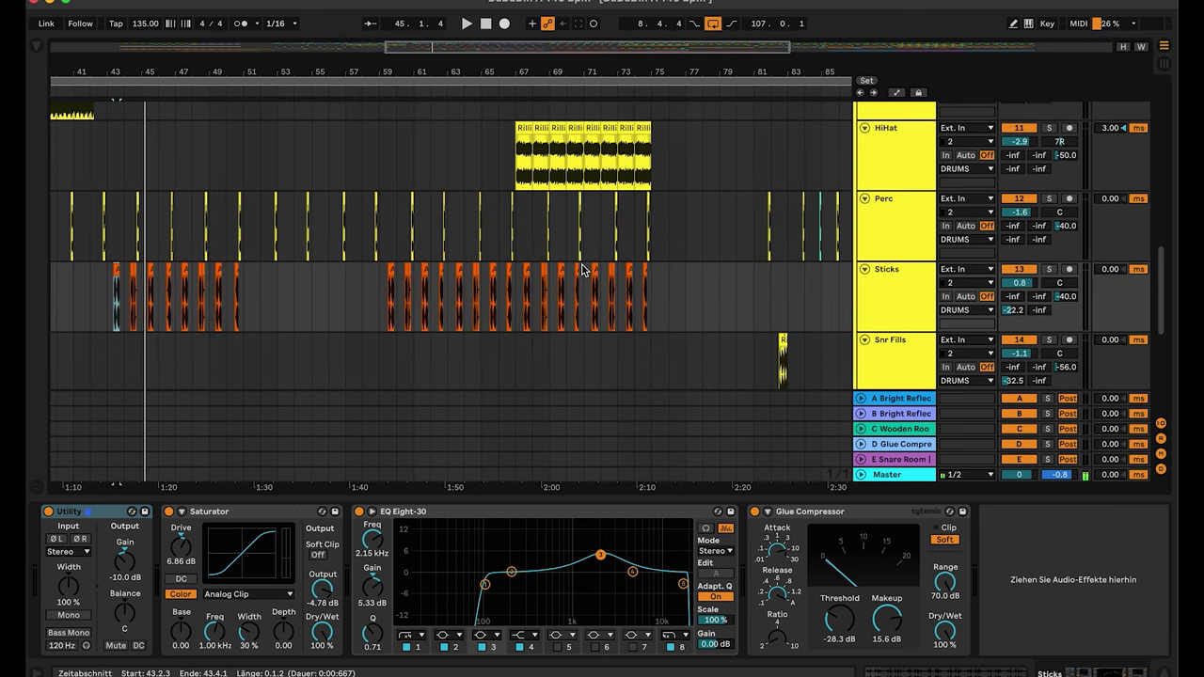
{"action": "scroll", "coordinate": [582, 268], "scroll_direction": "down", "scroll_amount": 3}
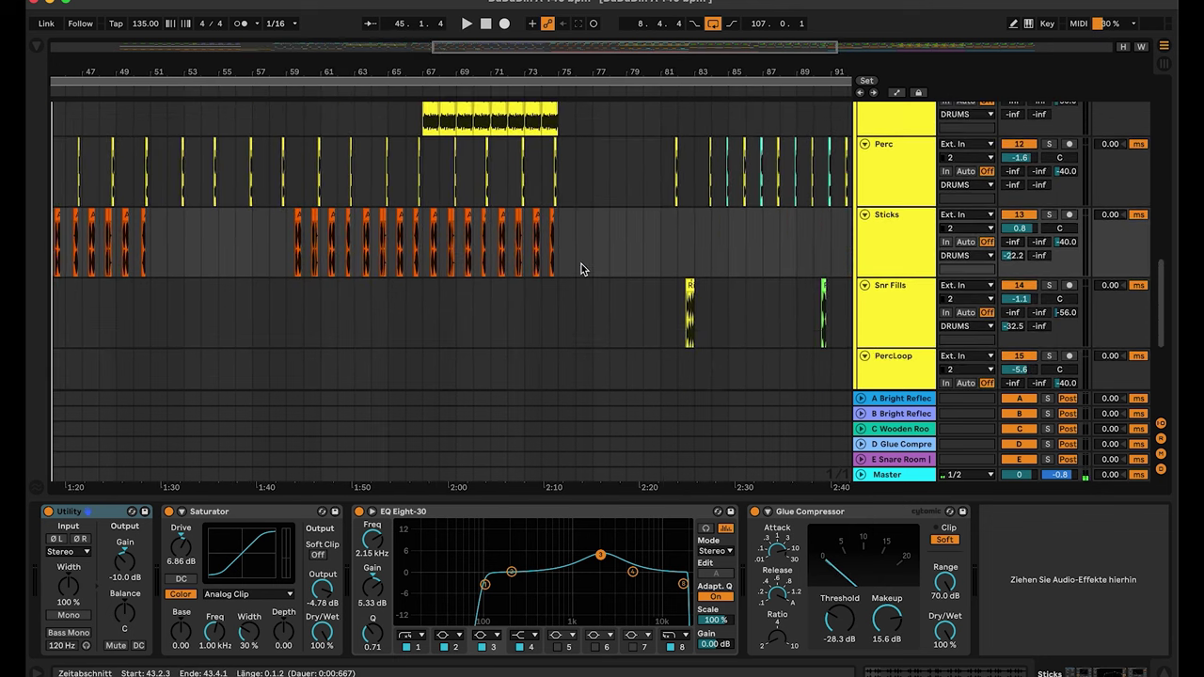
{"action": "left_click_drag", "start_coordinate": [590, 70], "coordinate": [587, 141]}
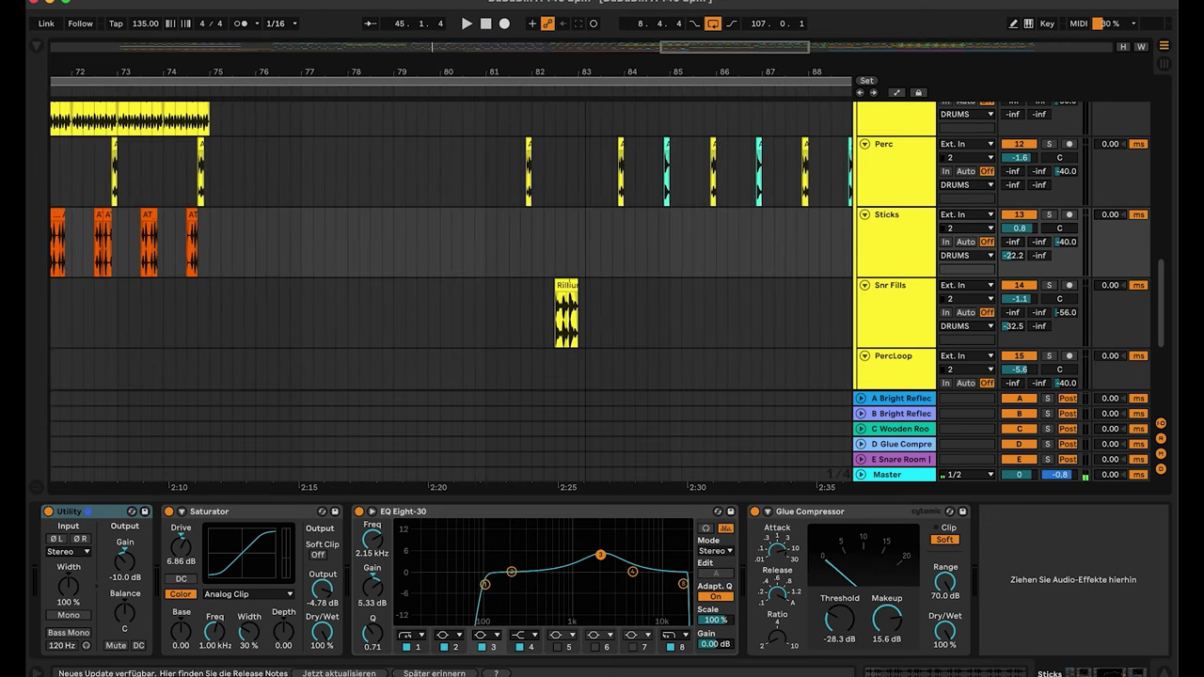
{"action": "left_click_drag", "start_coordinate": [573, 66], "coordinate": [574, 10]}
{"action": "left_click_drag", "start_coordinate": [608, 70], "coordinate": [608, 108]}
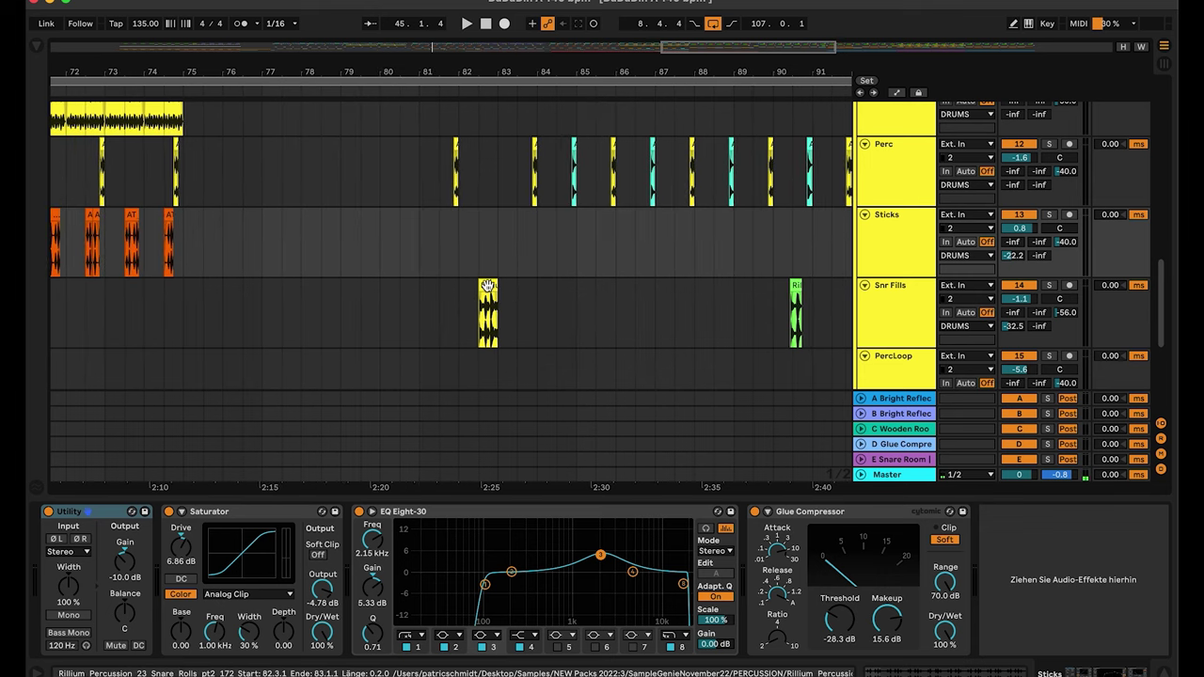
{"action": "left_click", "coordinate": [910, 301]}
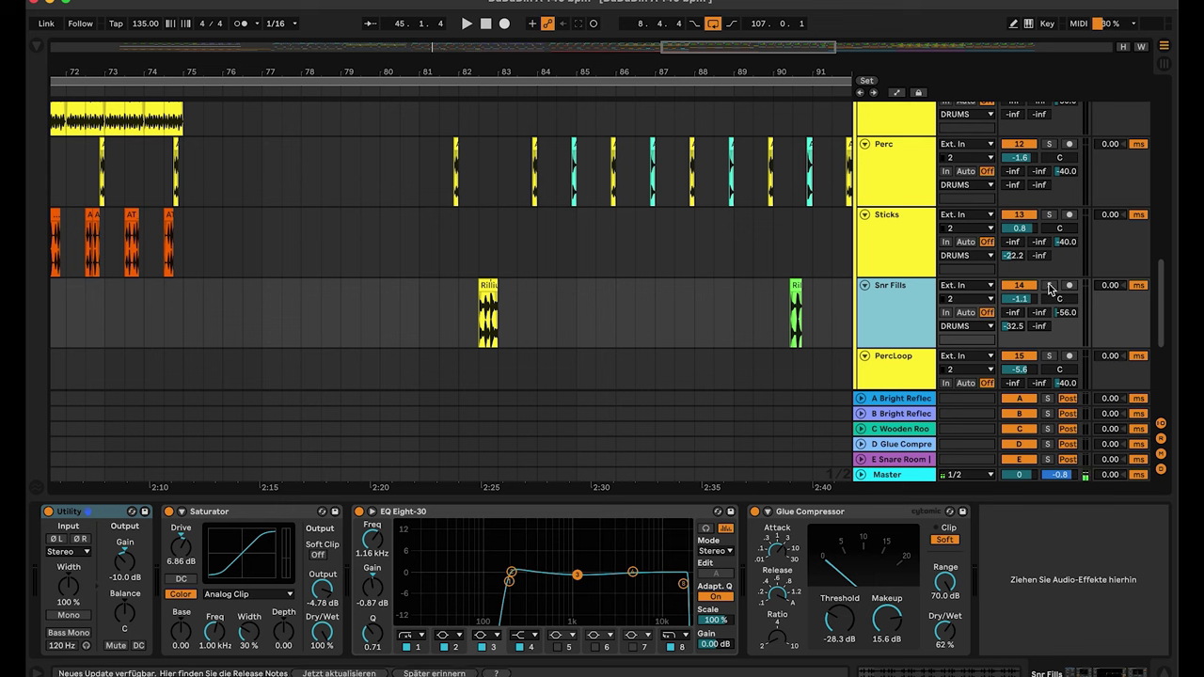
{"action": "left_click", "coordinate": [1048, 285]}
{"action": "left_click", "coordinate": [489, 285]}
{"action": "key", "text": "space"}
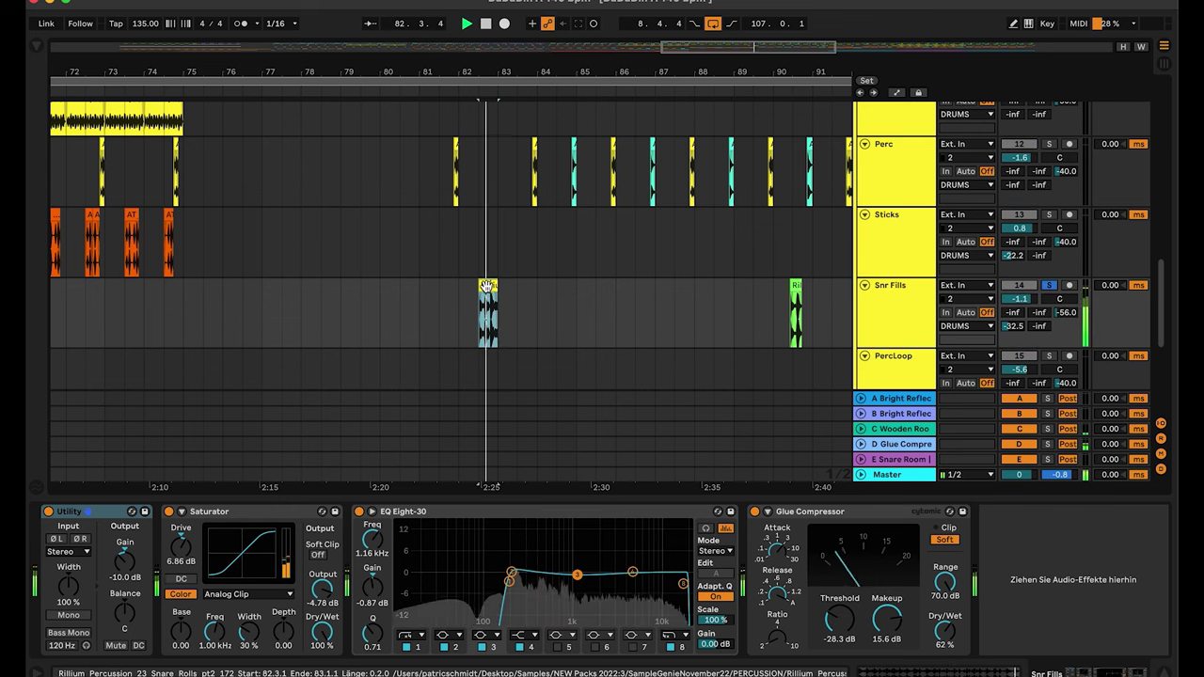
{"action": "key", "text": "space"}
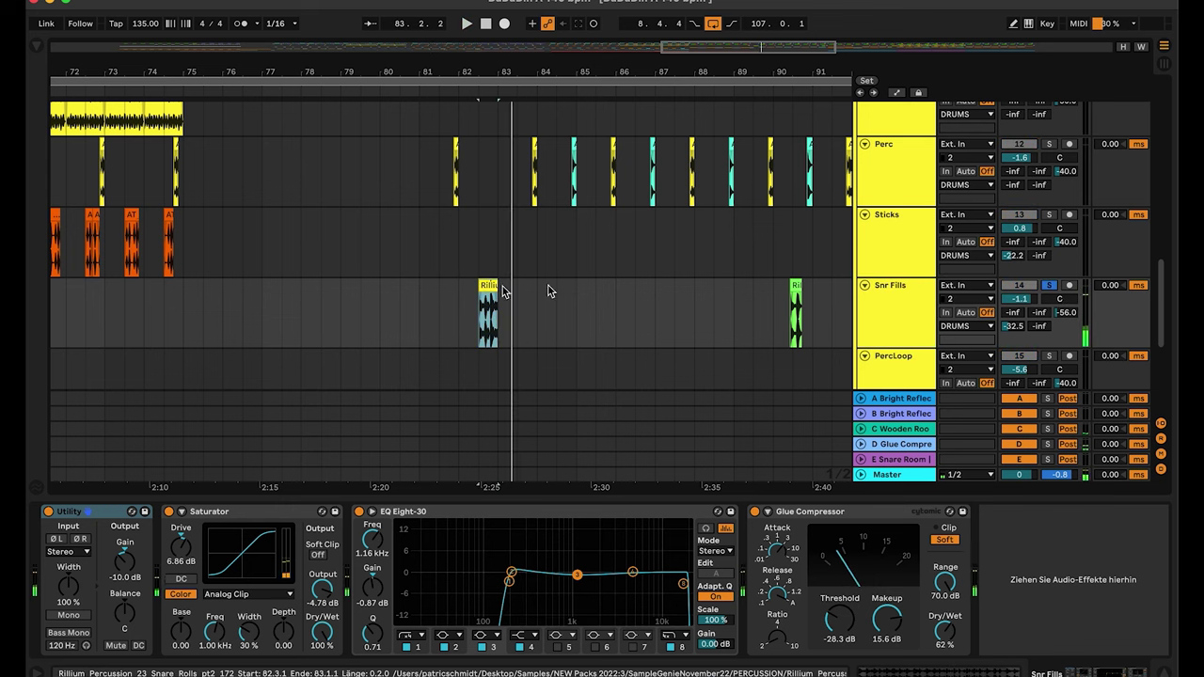
{"action": "left_click", "coordinate": [1049, 286]}
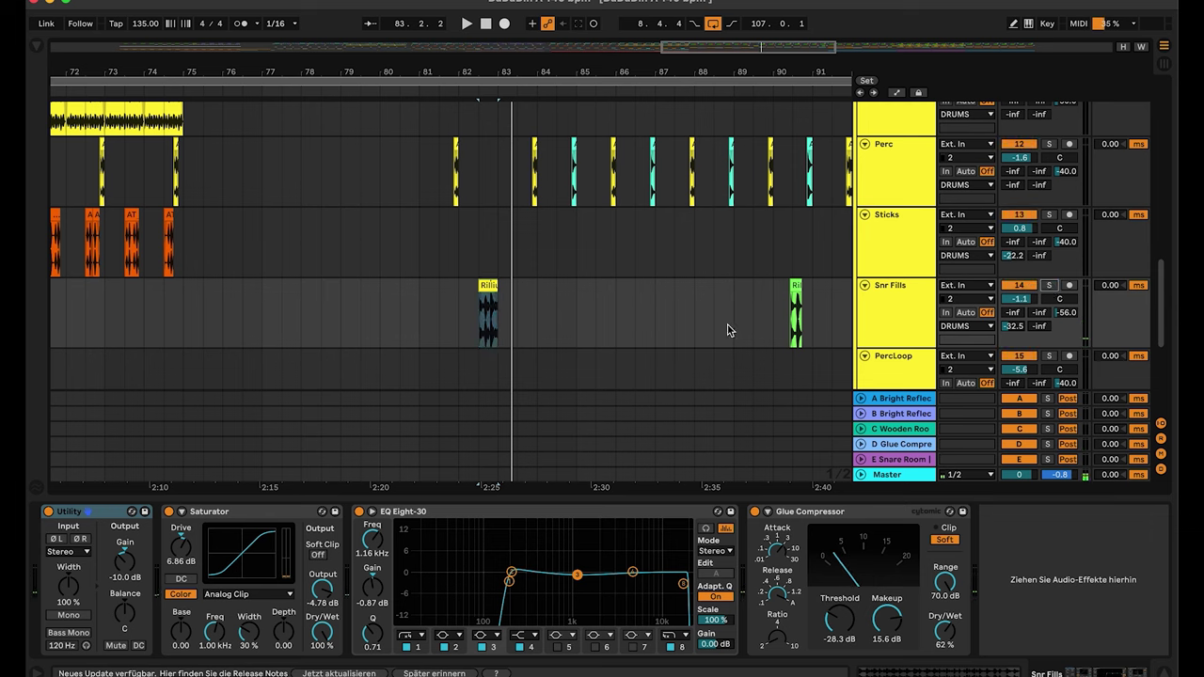
{"action": "left_click", "coordinate": [508, 581]}
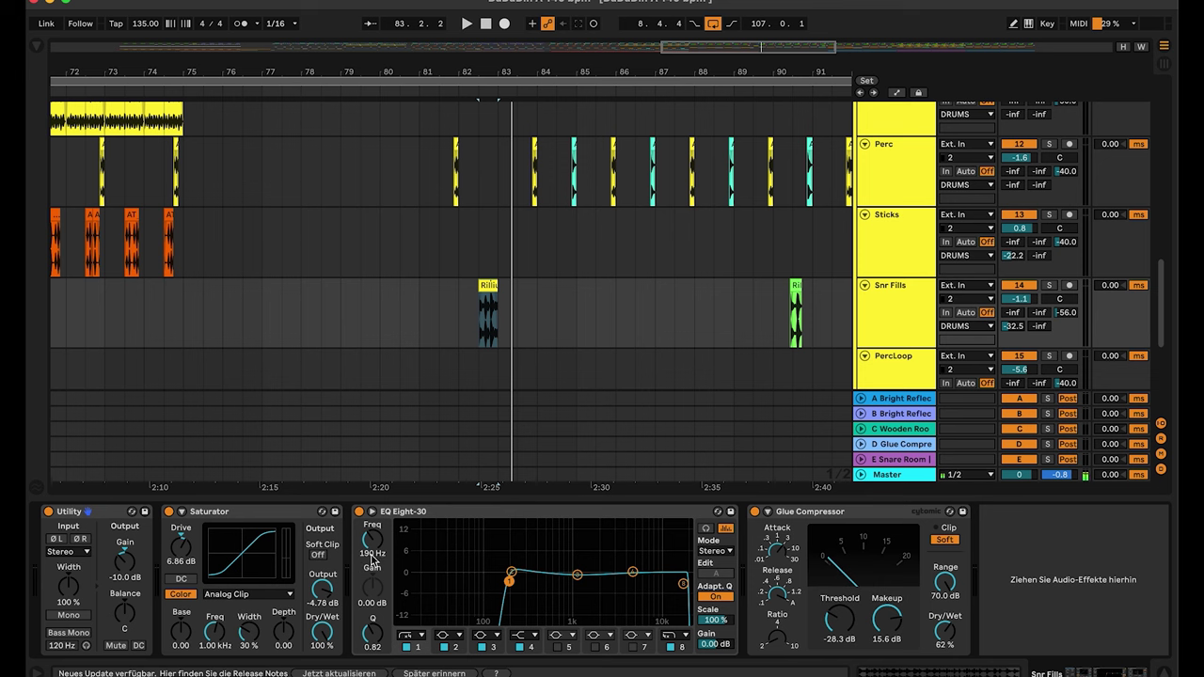
Step: Audition the soloed PercLoop track from its first clip at bar 9 and clear the solo
{"action": "left_click_drag", "start_coordinate": [534, 69], "coordinate": [591, 70]}
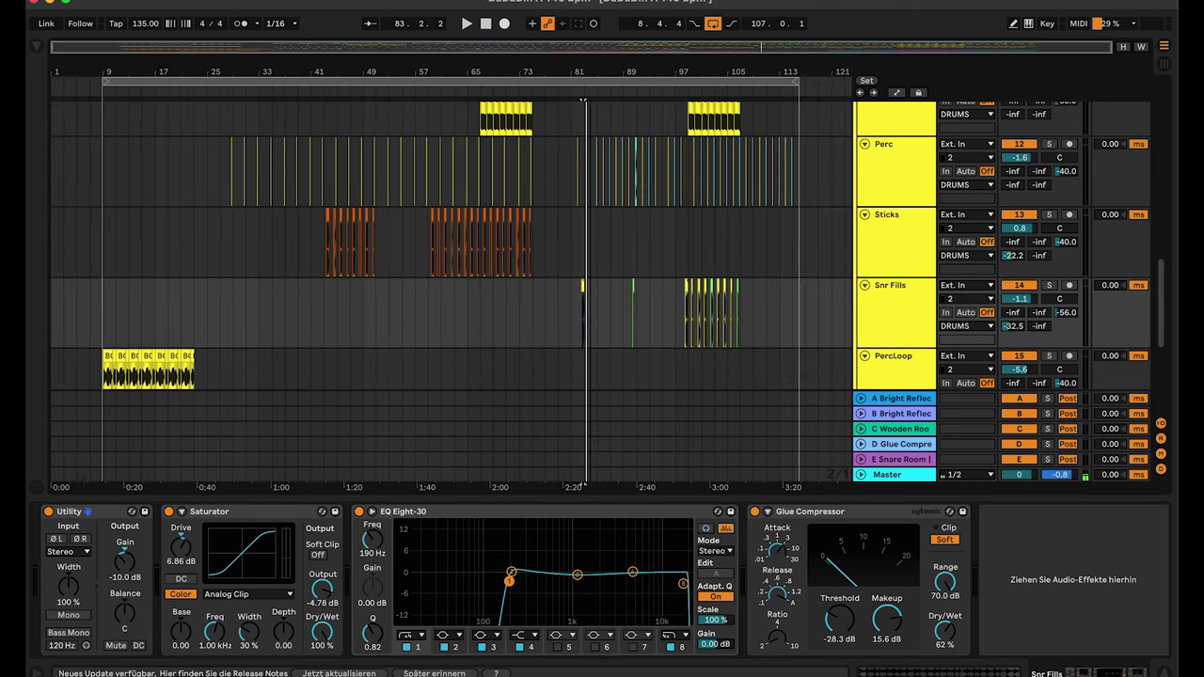
{"action": "scroll", "coordinate": [245, 169], "scroll_direction": "down", "scroll_amount": 3}
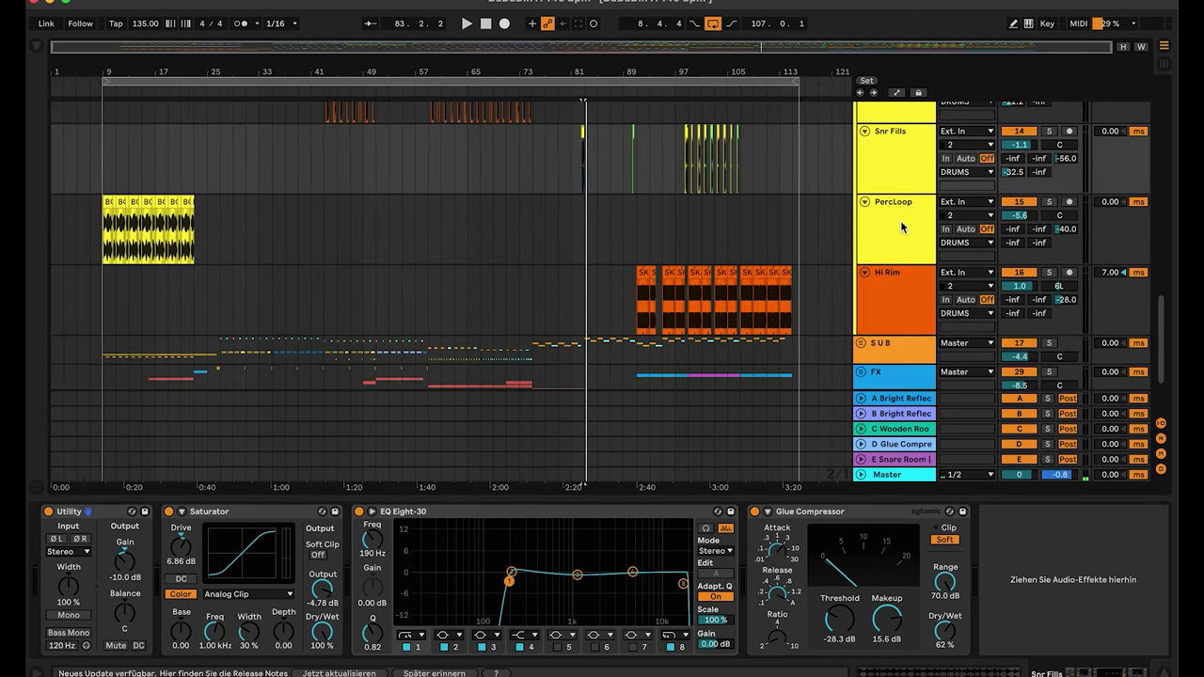
{"action": "left_click", "coordinate": [901, 226]}
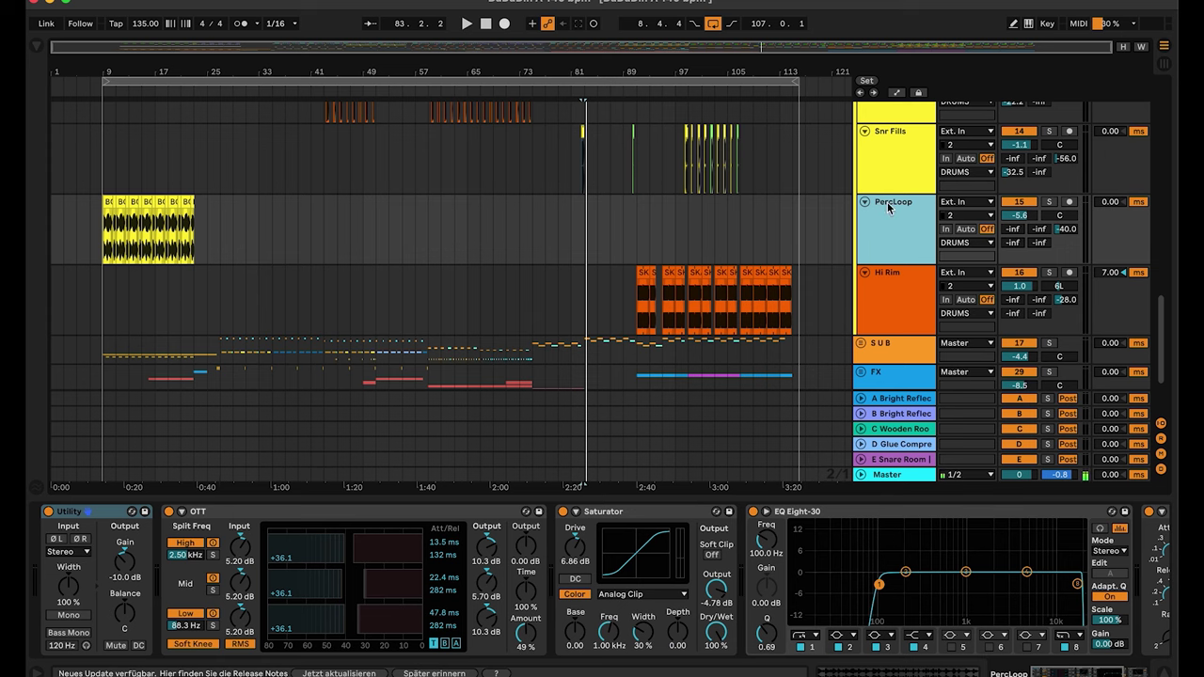
{"action": "left_click", "coordinate": [1049, 201]}
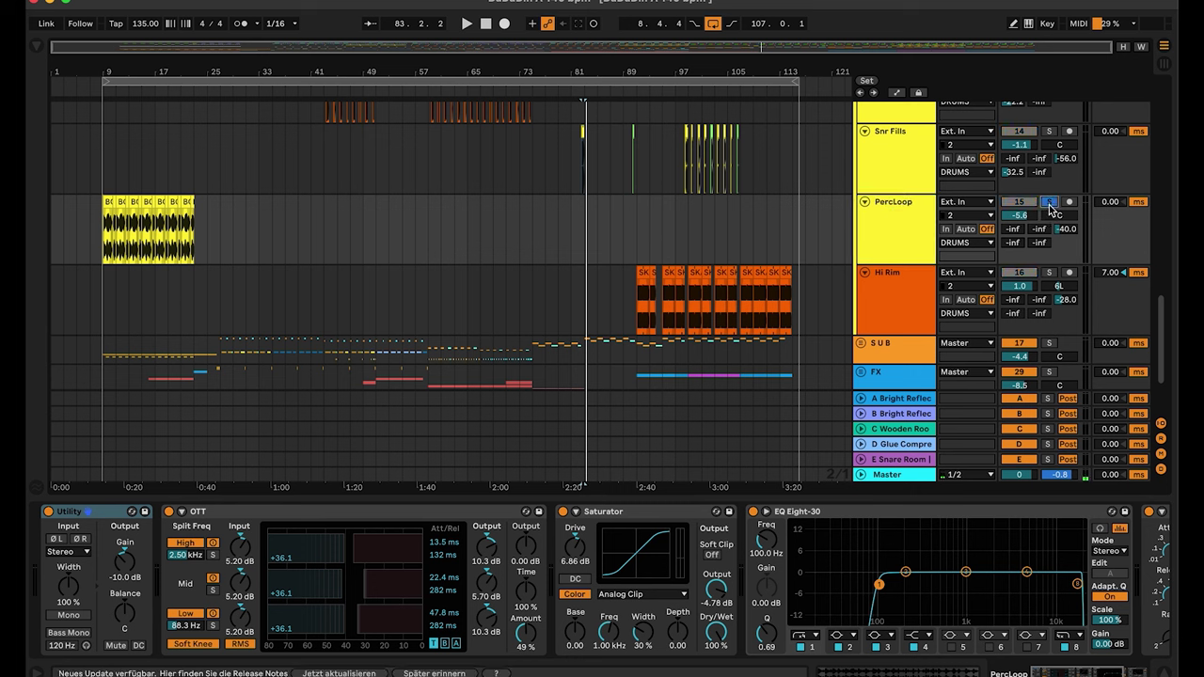
{"action": "left_click", "coordinate": [107, 202]}
{"action": "key", "text": "space"}
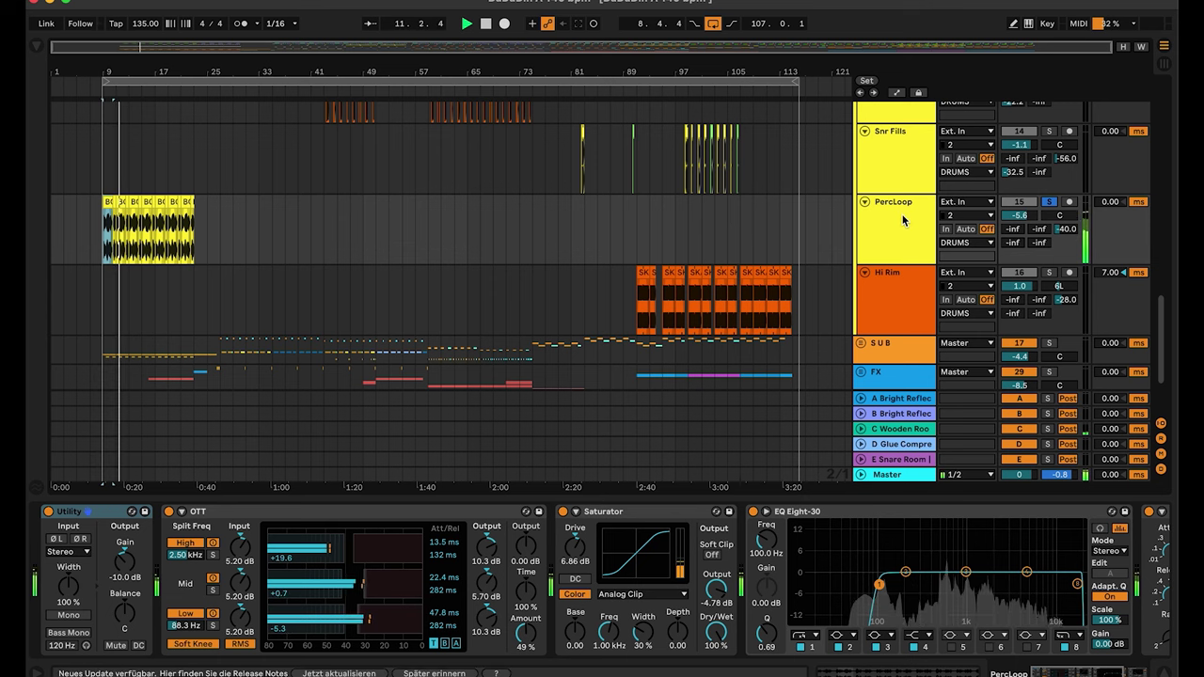
{"action": "key", "text": "space"}
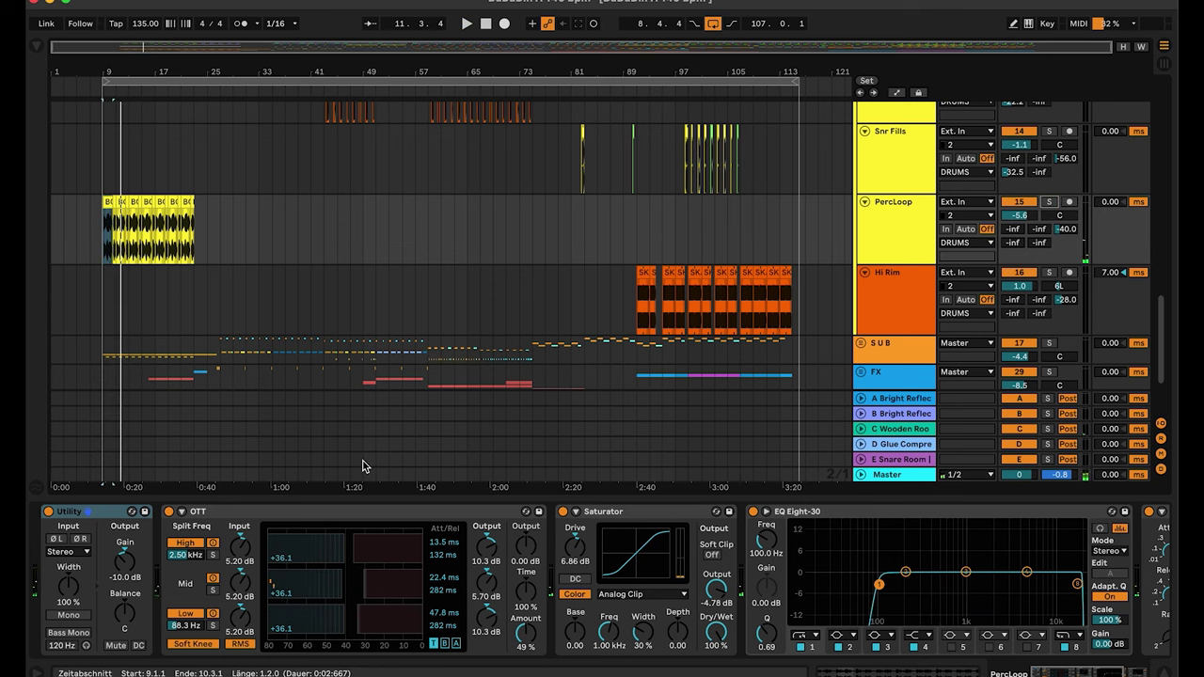
Step: Examine the PercLoop track's OTT, Saturator, EQ Eight and Glue Compressor
{"action": "left_click", "coordinate": [328, 511]}
{"action": "scroll", "coordinate": [376, 527], "scroll_direction": "right", "scroll_amount": 5}
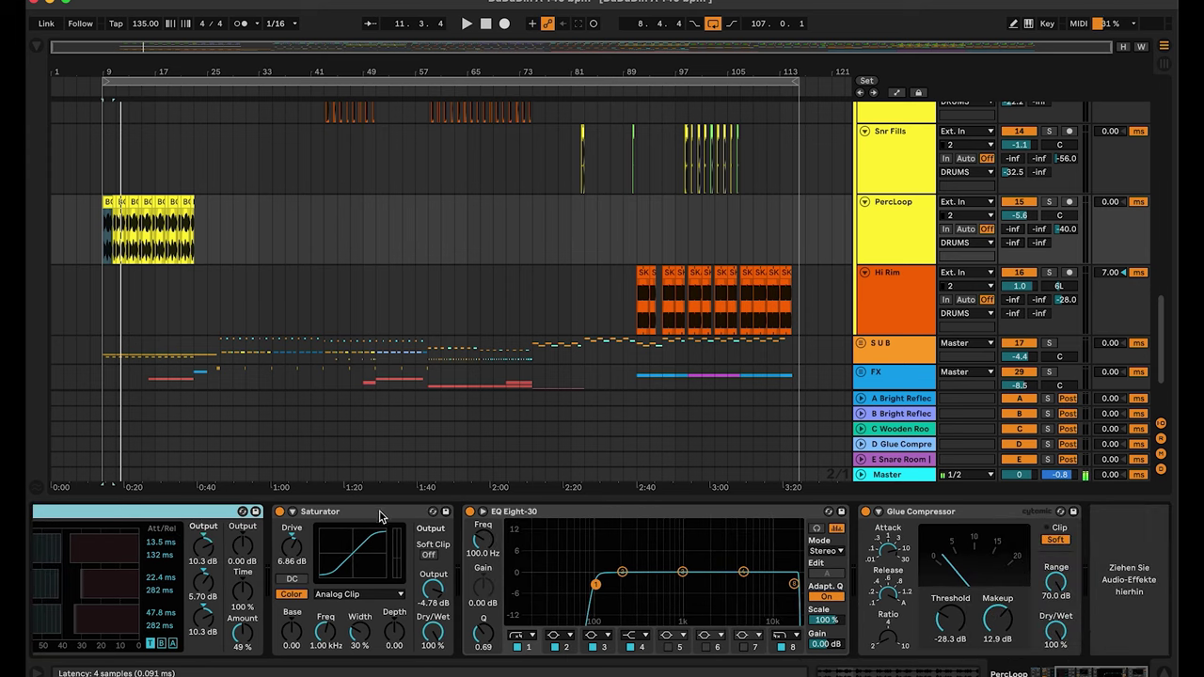
{"action": "left_click", "coordinate": [543, 511]}
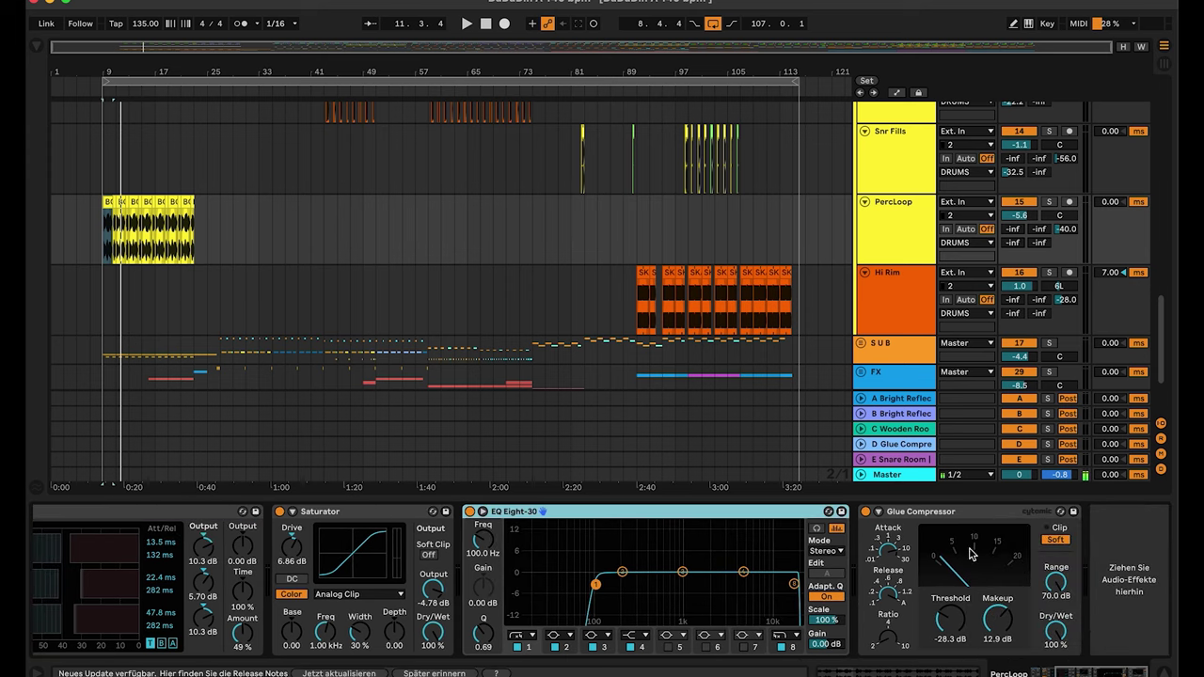
{"action": "key", "text": "super+t"}
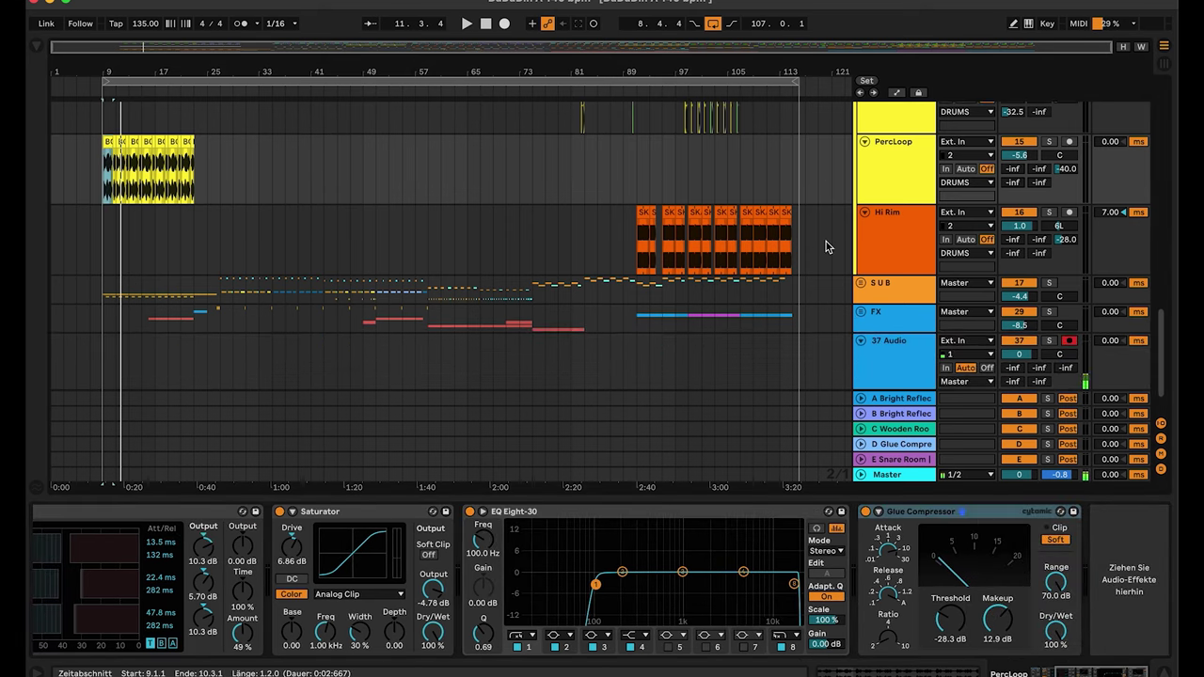
Step: Audition the soloed Hi Rim track from its first clip at bar 91 and clear the solo
{"action": "left_click", "coordinate": [1049, 214]}
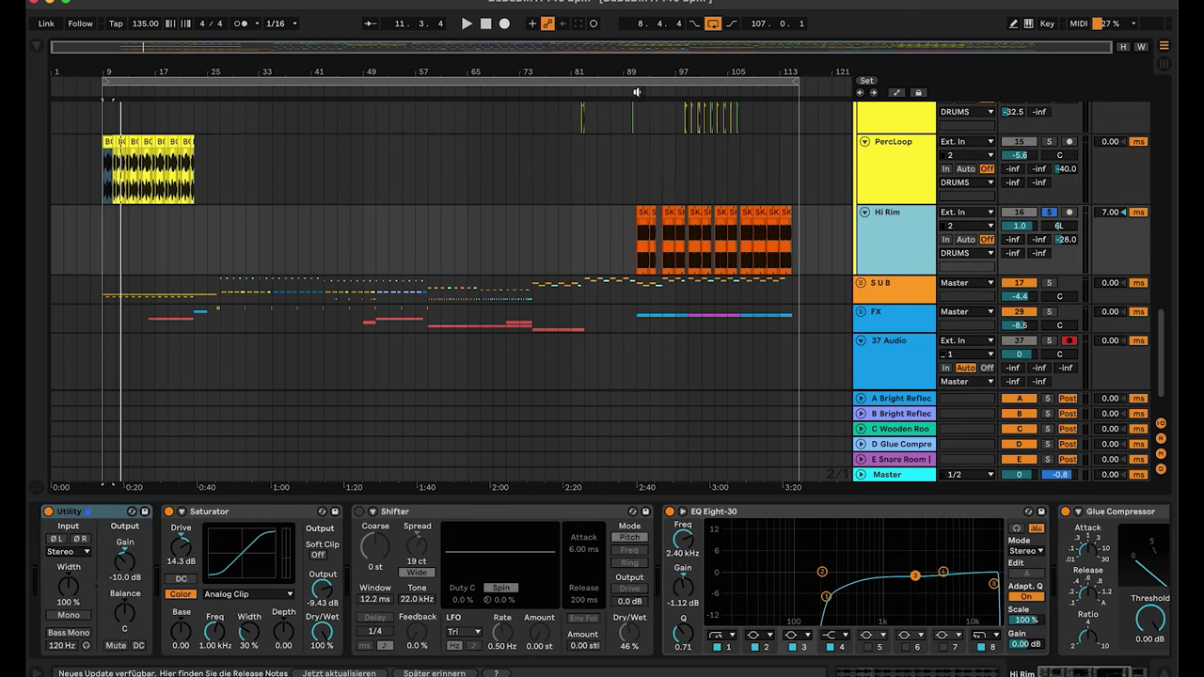
{"action": "left_click", "coordinate": [637, 92]}
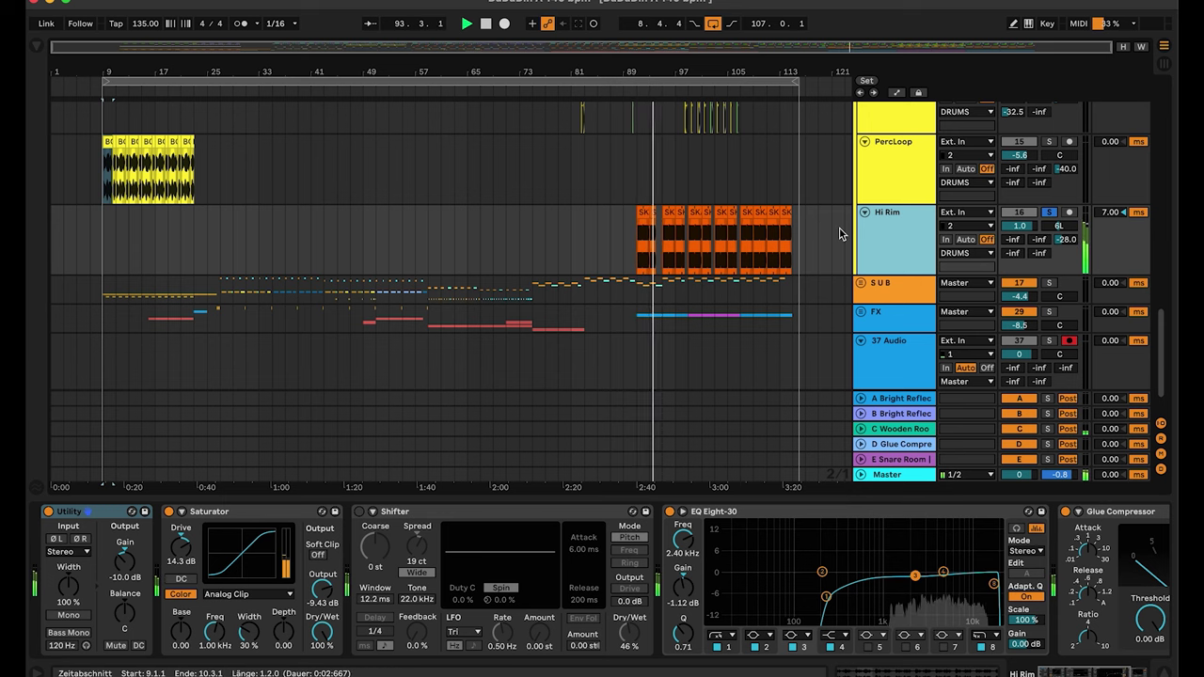
{"action": "key", "text": "space"}
{"action": "left_click", "coordinate": [1049, 213]}
Step: Examine the Hi Rim track's clips and its Saturator, Shifter, EQ Eight and Glue Compressor
{"action": "left_click_drag", "start_coordinate": [664, 75], "coordinate": [655, 156]}
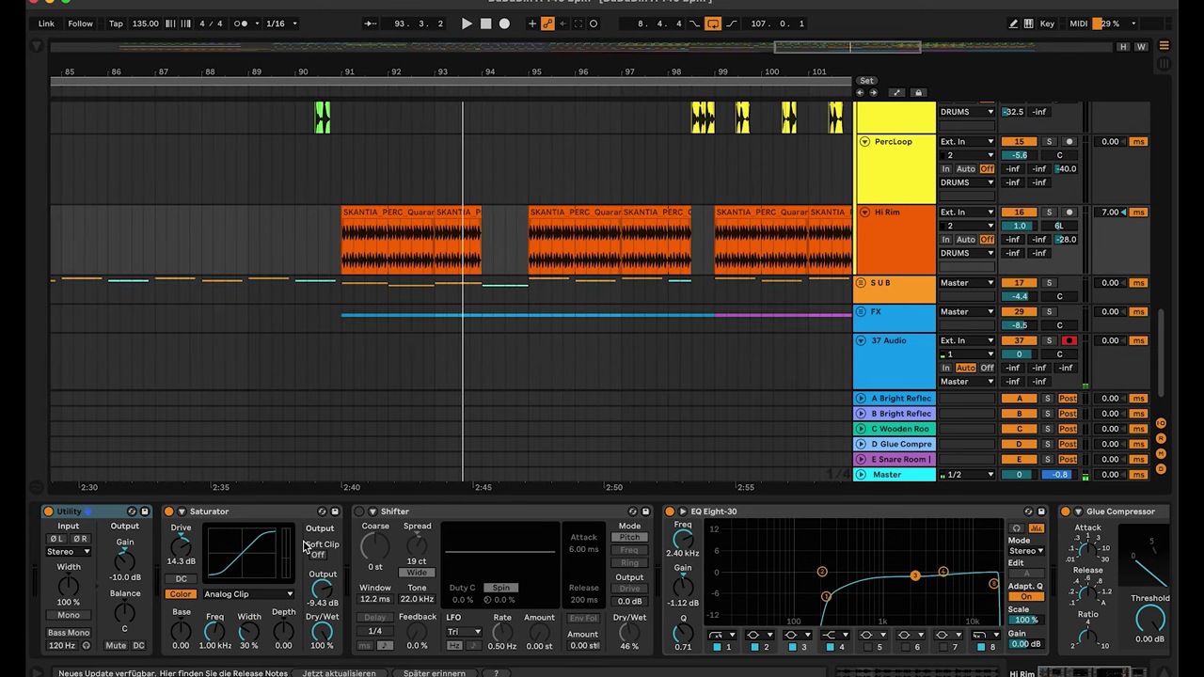
{"action": "scroll", "coordinate": [265, 569], "scroll_direction": "right", "scroll_amount": 5}
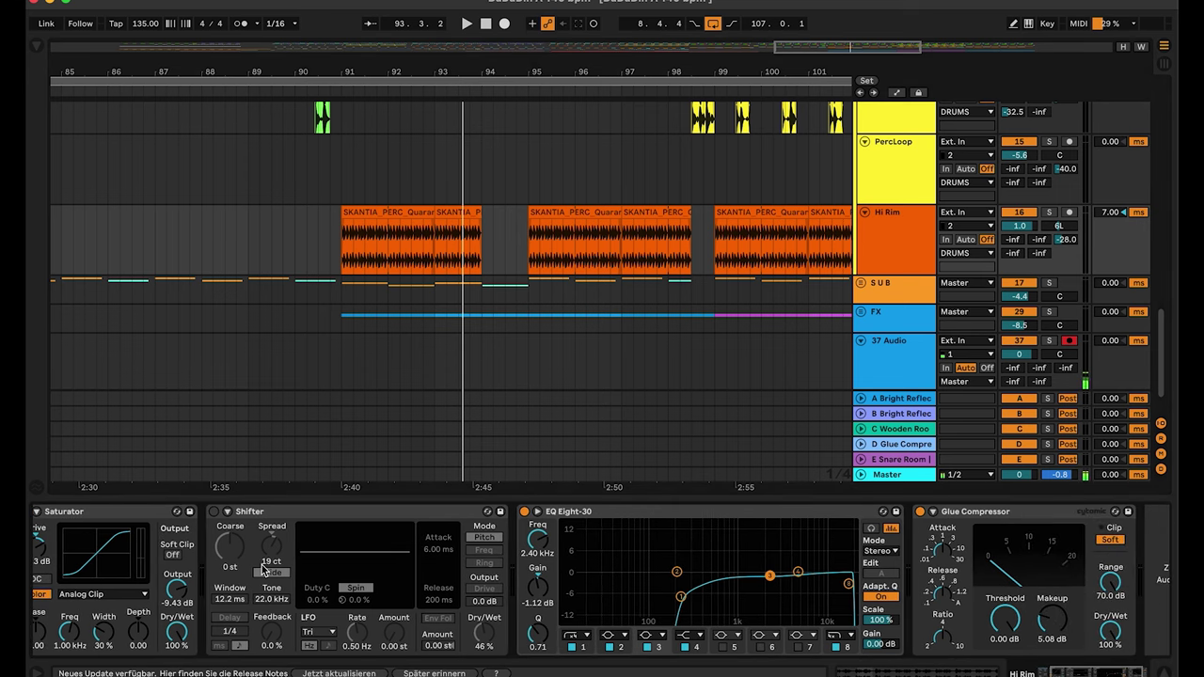
{"action": "scroll", "coordinate": [264, 569], "scroll_direction": "right", "scroll_amount": 3}
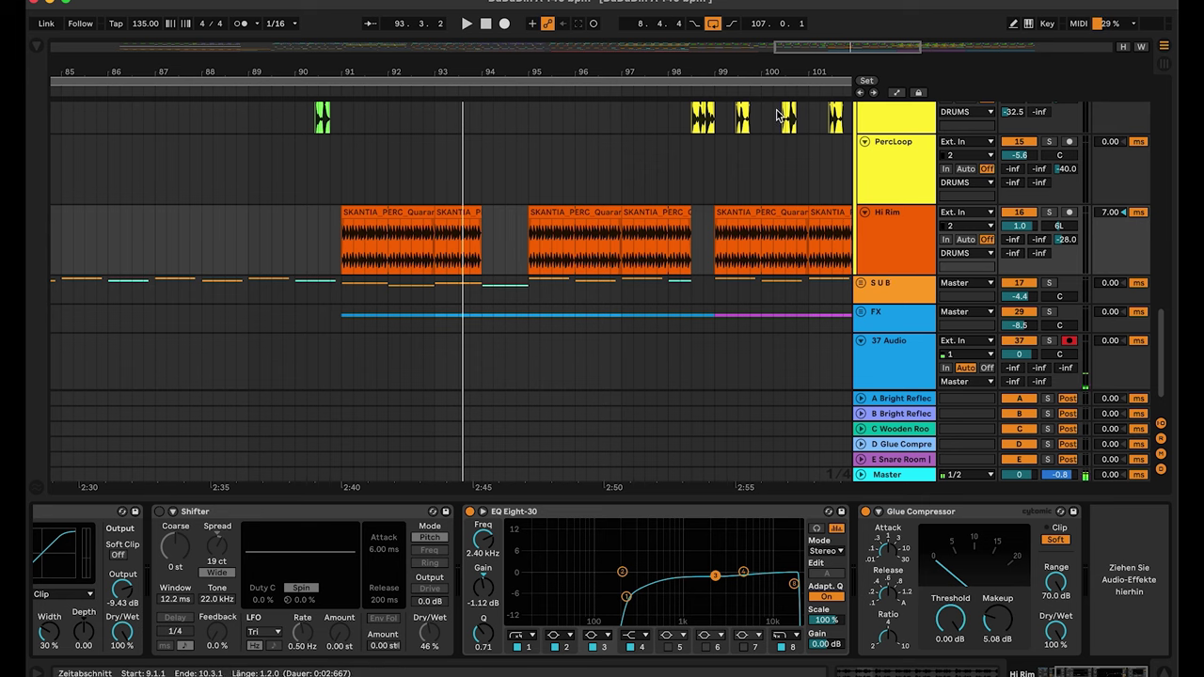
Step: Solo the whole DRUMS group and play it from bar 95
{"action": "scroll", "coordinate": [754, 227], "scroll_direction": "up", "scroll_amount": 5}
{"action": "scroll", "coordinate": [753, 226], "scroll_direction": "up", "scroll_amount": 8}
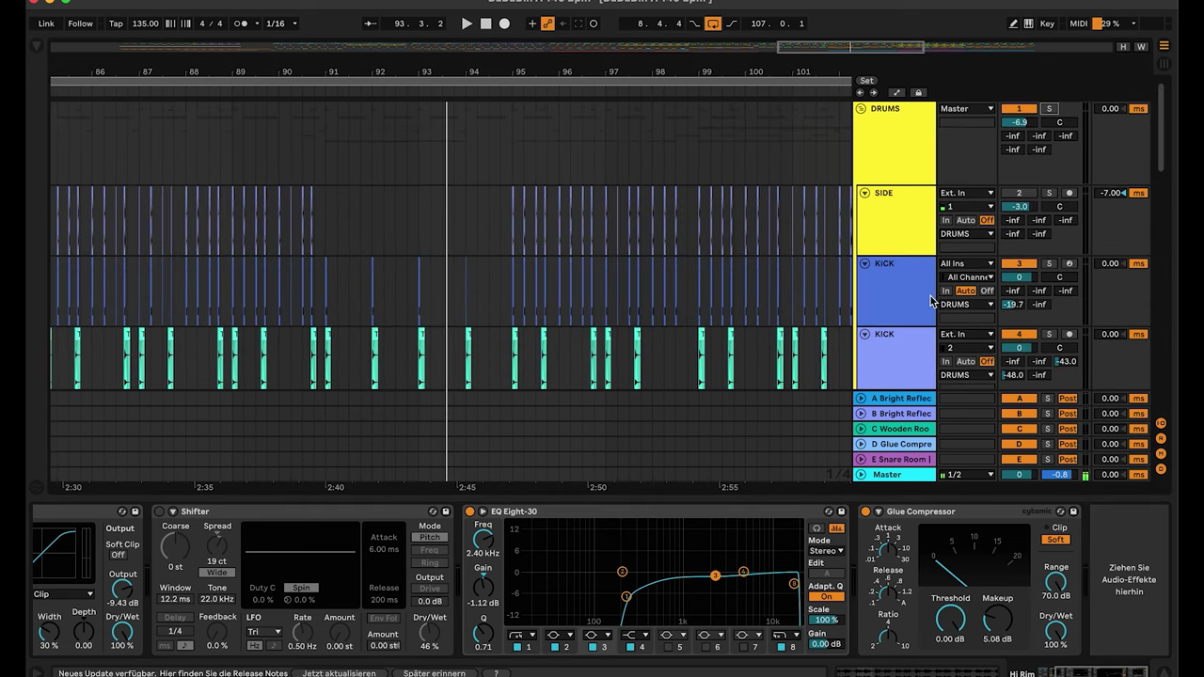
{"action": "left_click", "coordinate": [1051, 109]}
{"action": "left_click", "coordinate": [513, 90]}
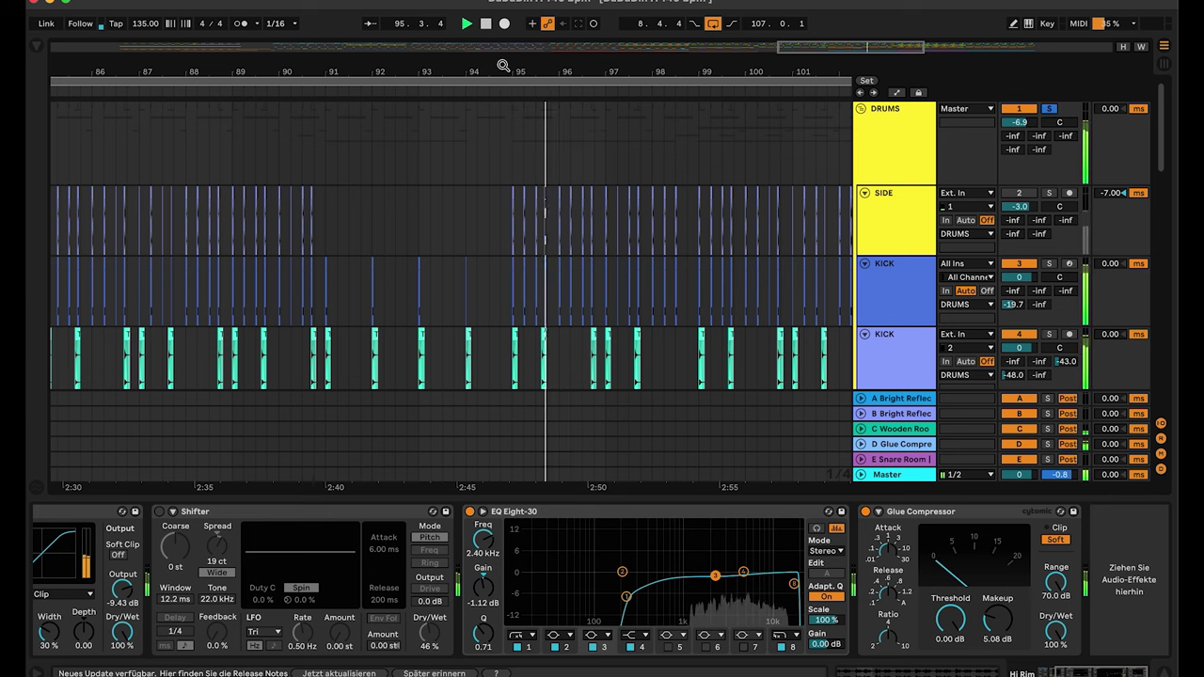
Step: Look over the drum tracks' arrangement while the soloed DRUMS group plays, and stop playback at bar 103
{"action": "scroll", "coordinate": [652, 170], "scroll_direction": "down", "scroll_amount": 6}
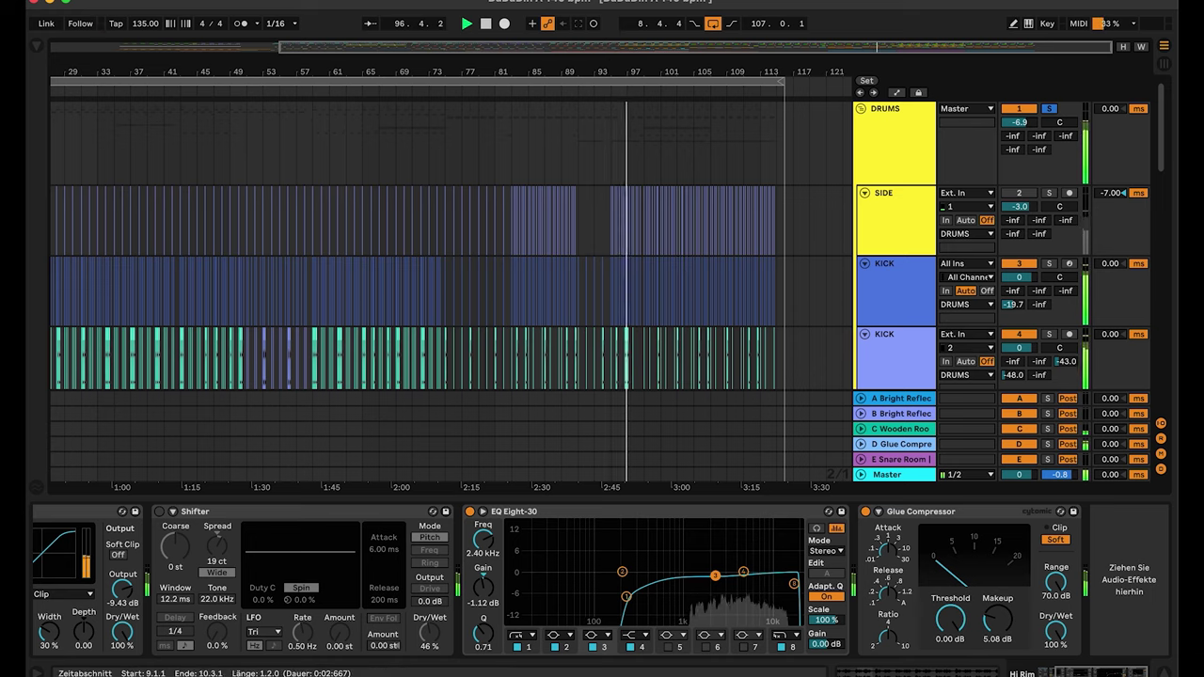
{"action": "scroll", "coordinate": [681, 260], "scroll_direction": "down", "scroll_amount": 8}
{"action": "scroll", "coordinate": [681, 263], "scroll_direction": "down", "scroll_amount": 10}
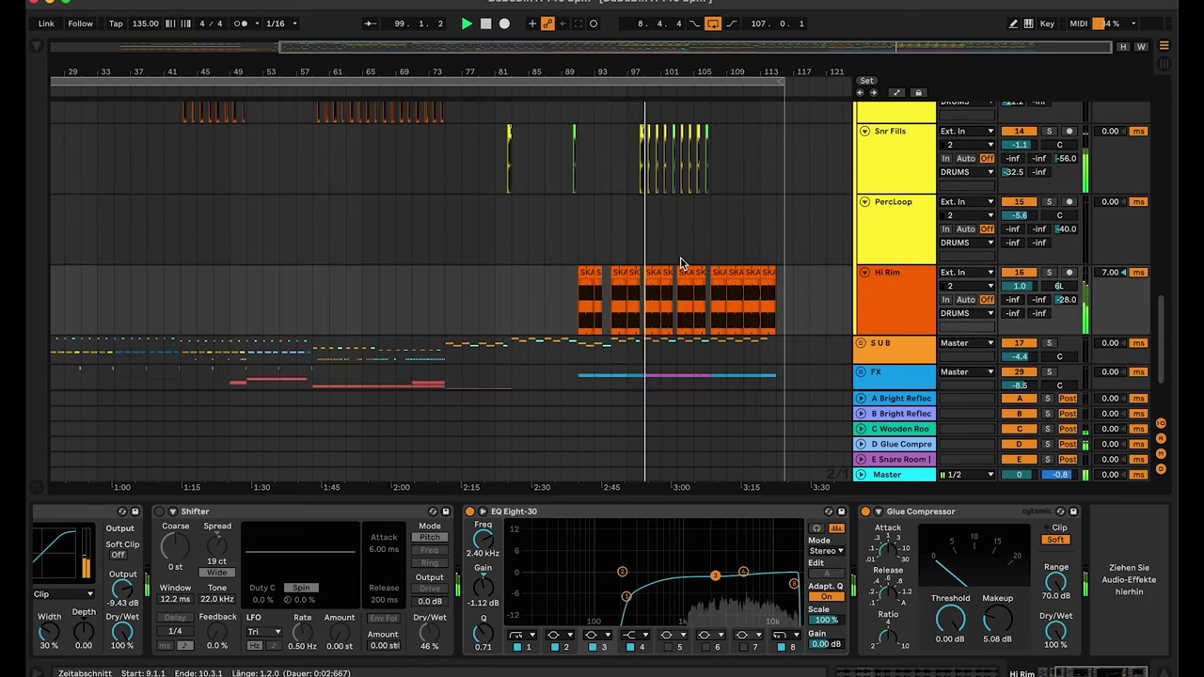
{"action": "scroll", "coordinate": [681, 263], "scroll_direction": "up", "scroll_amount": 15}
{"action": "scroll", "coordinate": [681, 264], "scroll_direction": "up", "scroll_amount": 3}
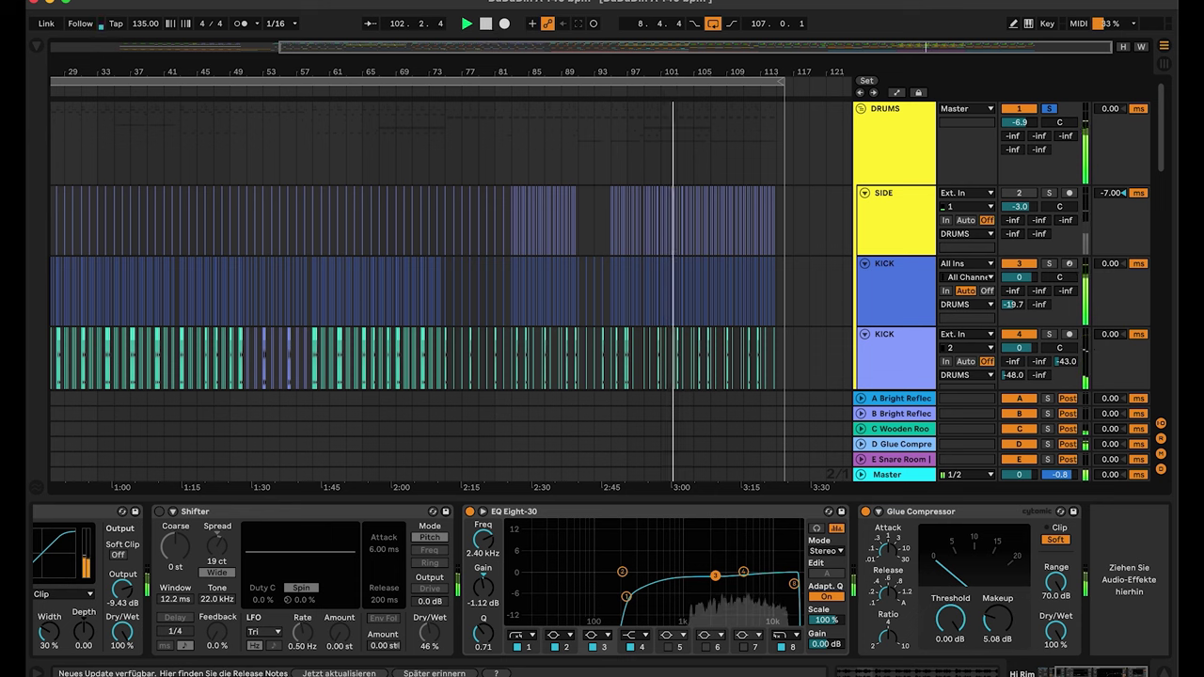
{"action": "left_click", "coordinate": [487, 25]}
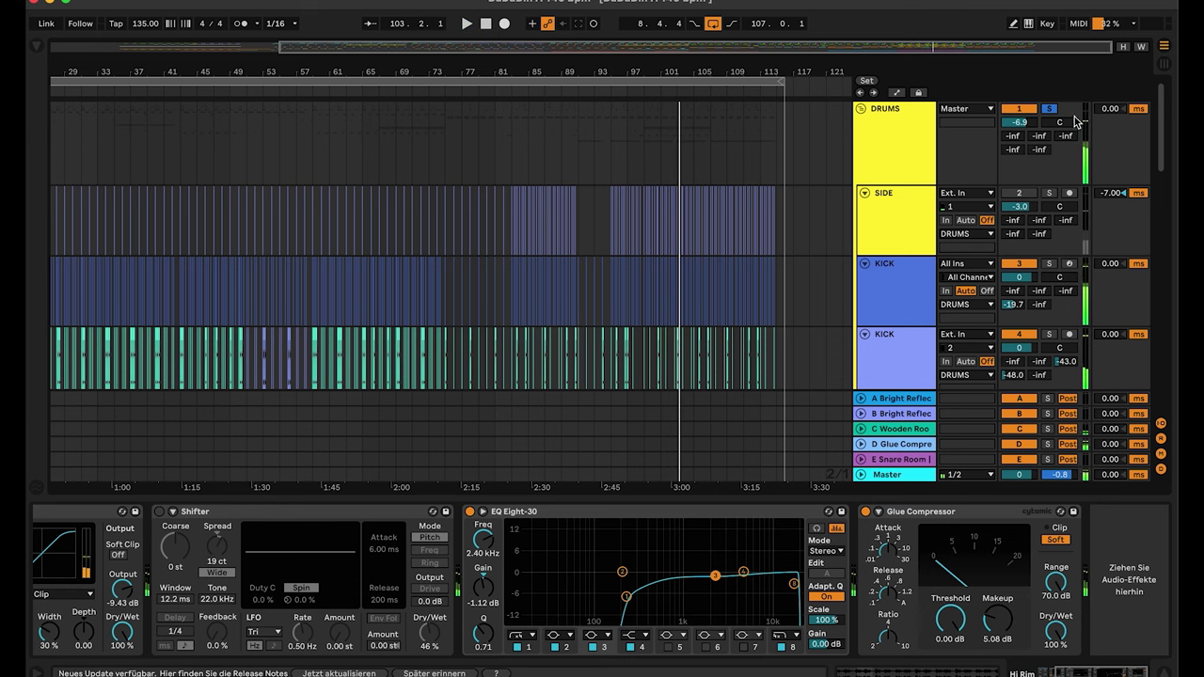
Step: Clear the DRUMS solo, fold that group and unfold the SUB group
{"action": "scroll", "coordinate": [652, 180], "scroll_direction": "down", "scroll_amount": 3}
{"action": "scroll", "coordinate": [652, 181], "scroll_direction": "down", "scroll_amount": 10}
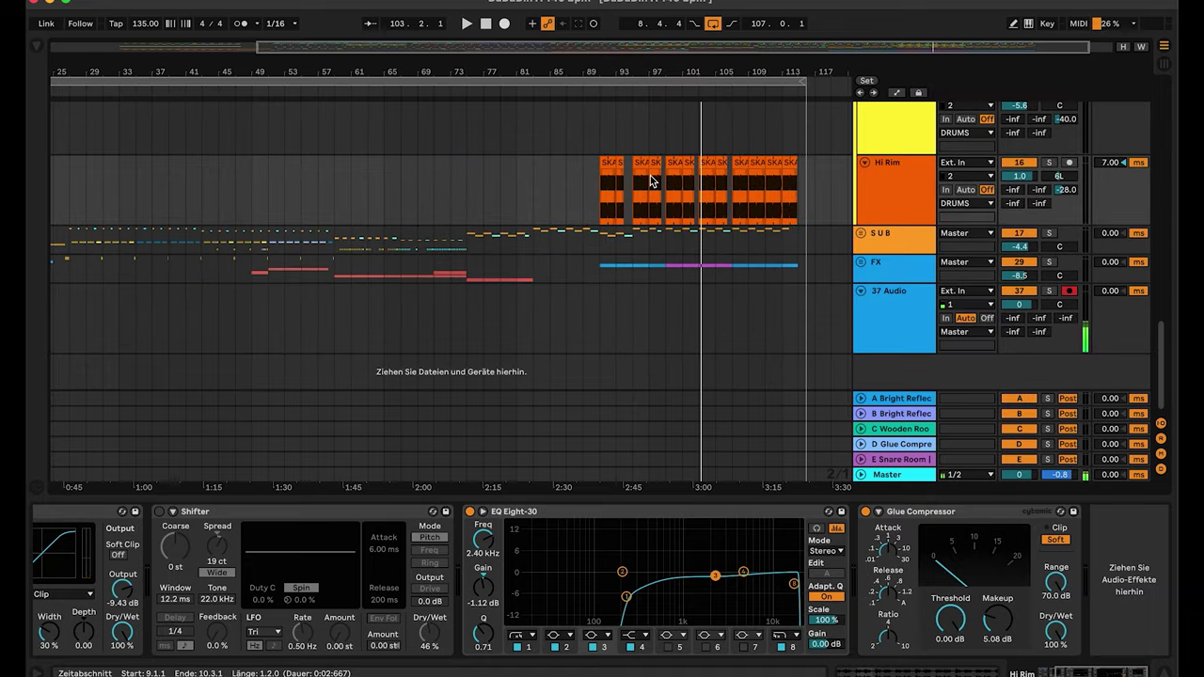
{"action": "scroll", "coordinate": [652, 181], "scroll_direction": "up", "scroll_amount": 13}
{"action": "left_click", "coordinate": [860, 111]}
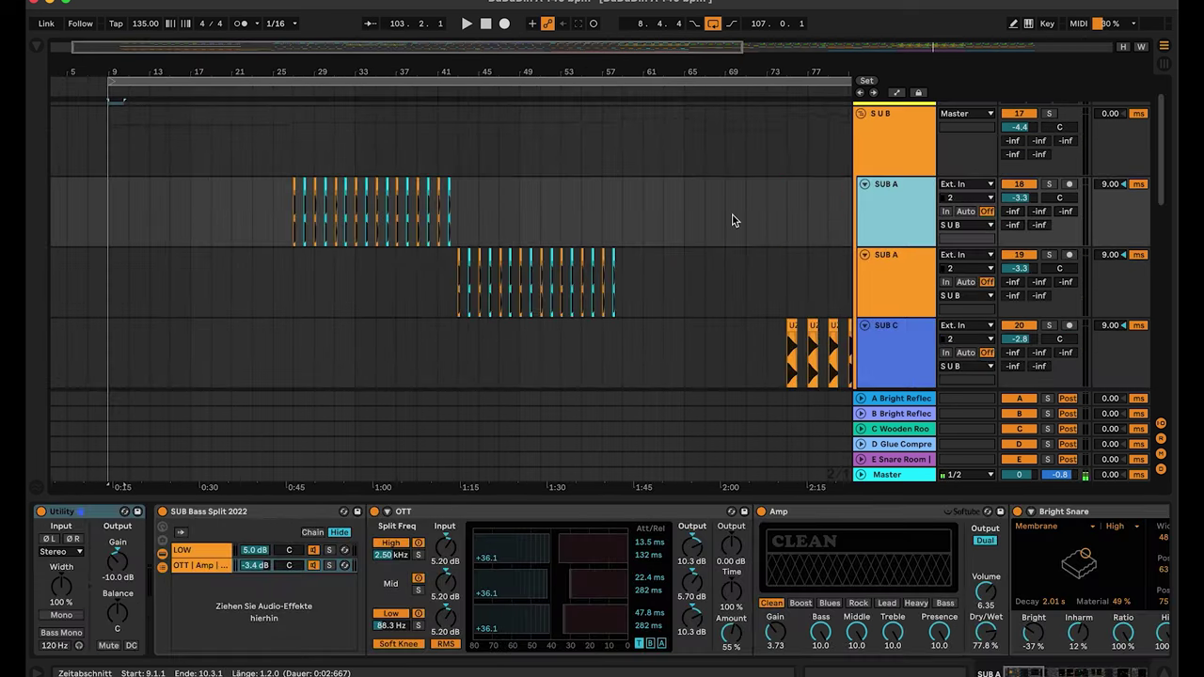
Step: Look through the SUB group's tracks from SUB A to SUB F and the MAIN and INTRO tracks of VOC SAMP
{"action": "scroll", "coordinate": [732, 220], "scroll_direction": "down", "scroll_amount": 8}
{"action": "scroll", "coordinate": [732, 220], "scroll_direction": "up", "scroll_amount": 8}
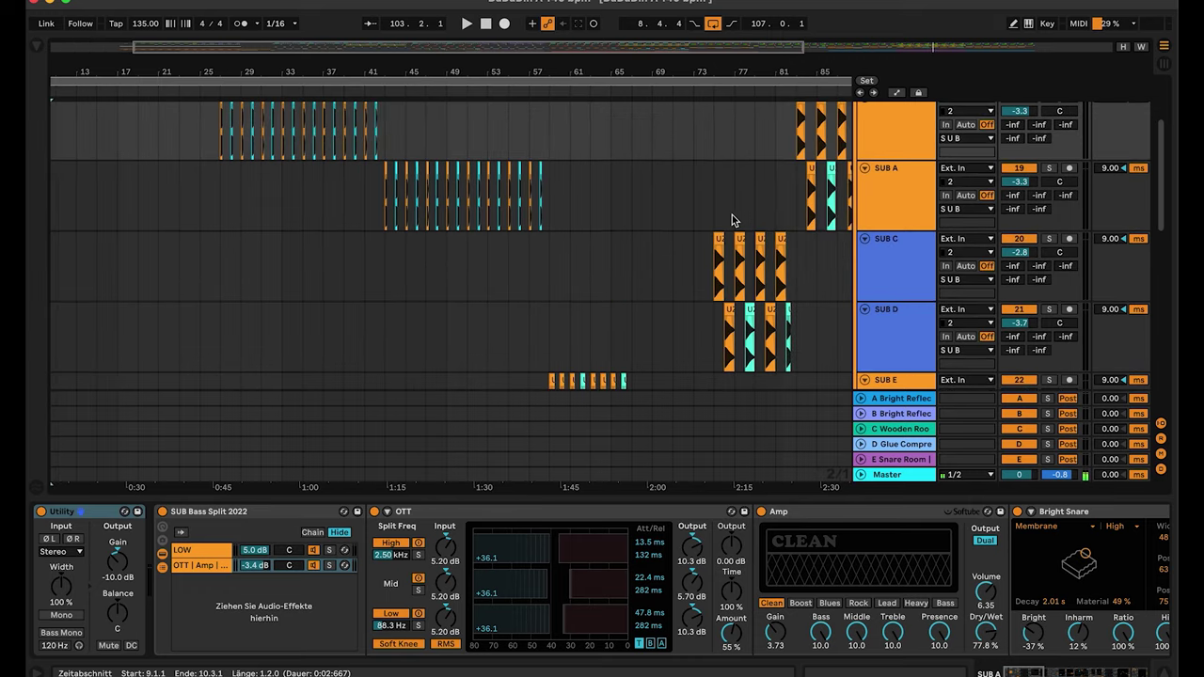
{"action": "scroll", "coordinate": [883, 241], "scroll_direction": "down", "scroll_amount": 5}
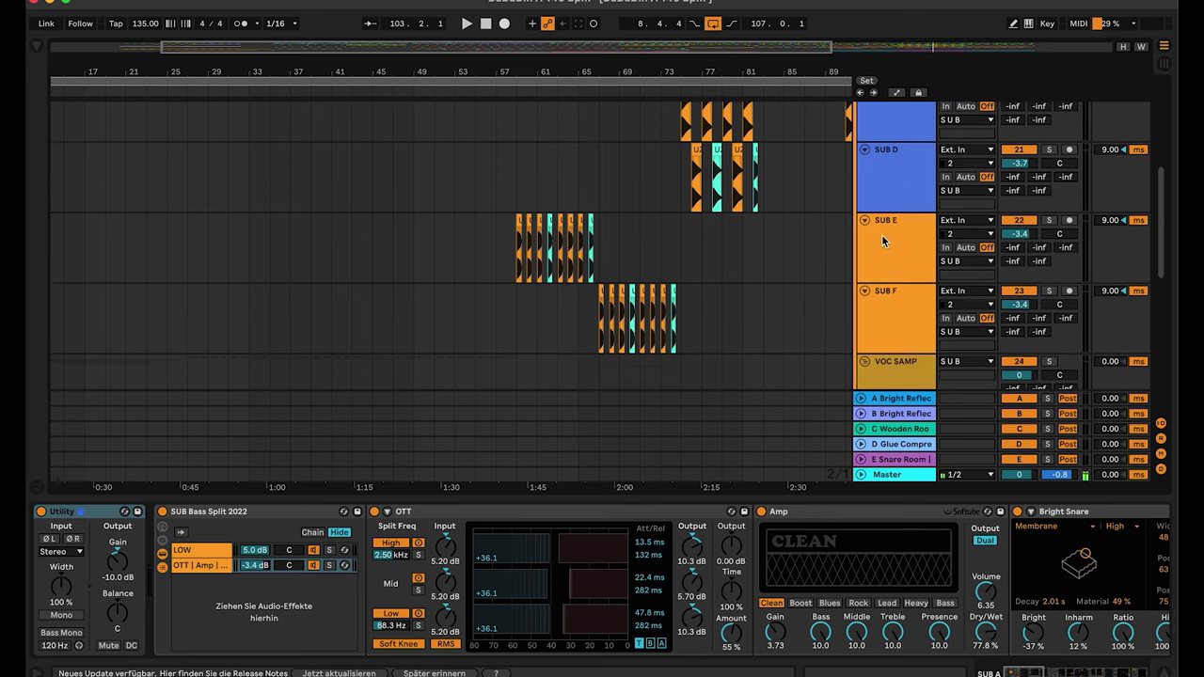
{"action": "scroll", "coordinate": [881, 234], "scroll_direction": "down", "scroll_amount": 2}
{"action": "left_click_drag", "start_coordinate": [530, 69], "coordinate": [530, 49]}
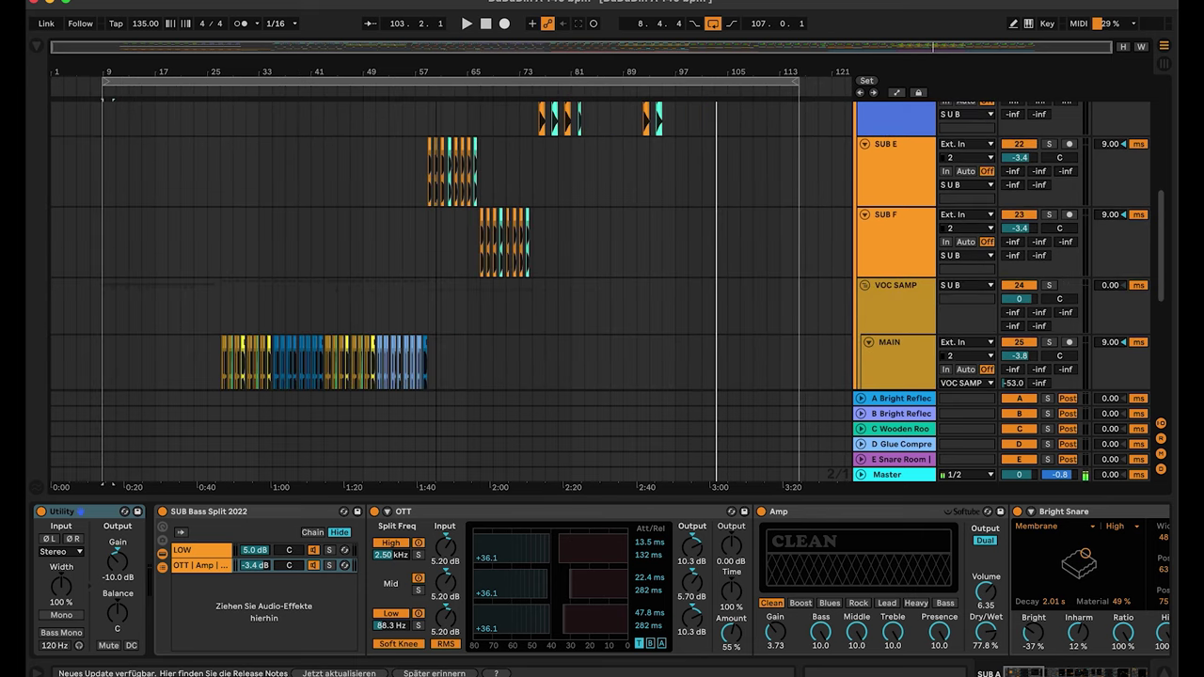
{"action": "left_click", "coordinate": [899, 298]}
{"action": "scroll", "coordinate": [899, 297], "scroll_direction": "down", "scroll_amount": 2}
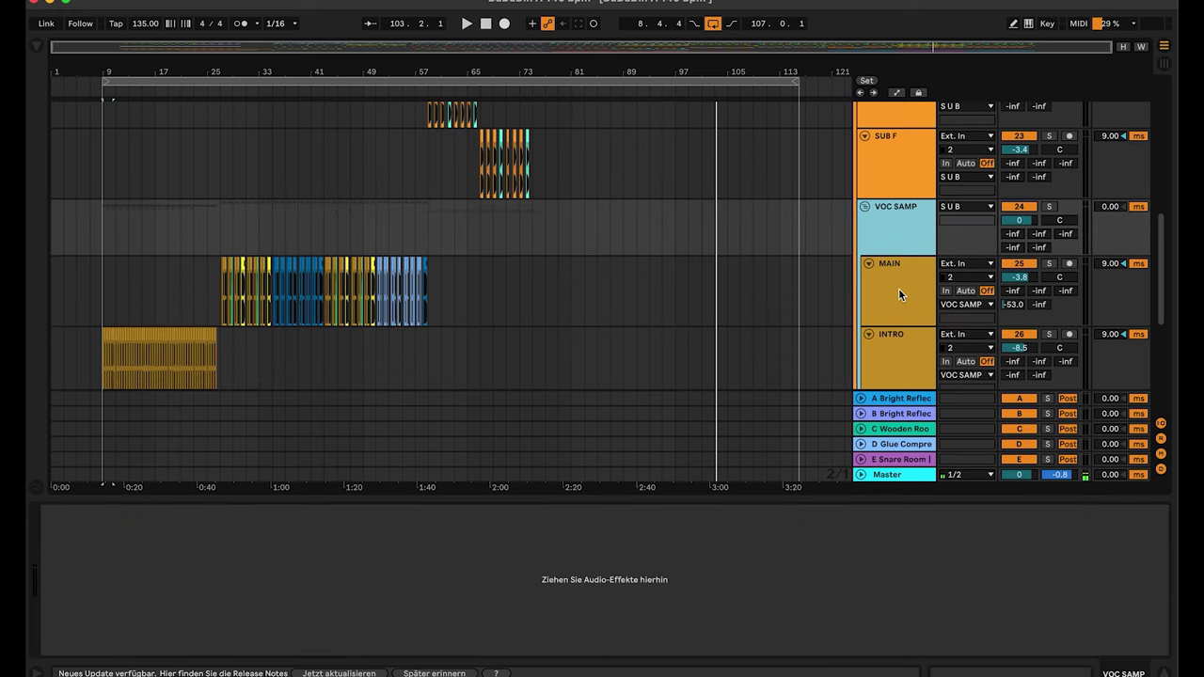
{"action": "scroll", "coordinate": [895, 230], "scroll_direction": "down", "scroll_amount": 3}
Step: Examine the Saturator and EQ Eight on the SUB group
{"action": "scroll", "coordinate": [895, 230], "scroll_direction": "up", "scroll_amount": 10}
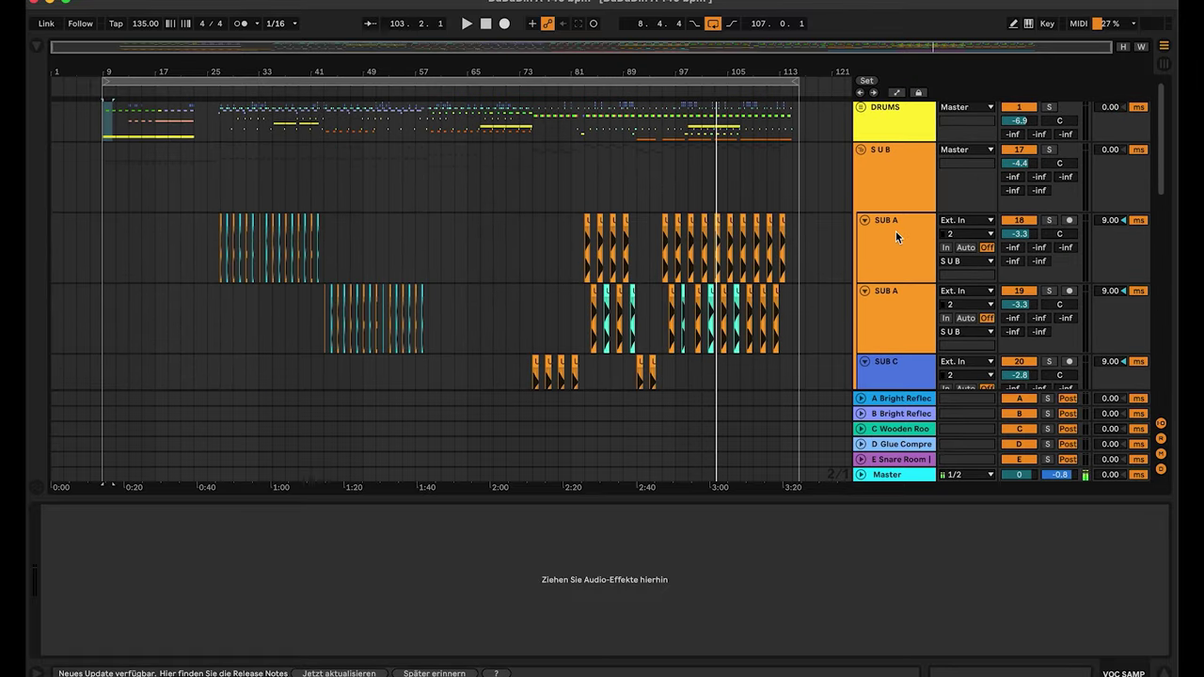
{"action": "left_click", "coordinate": [894, 184]}
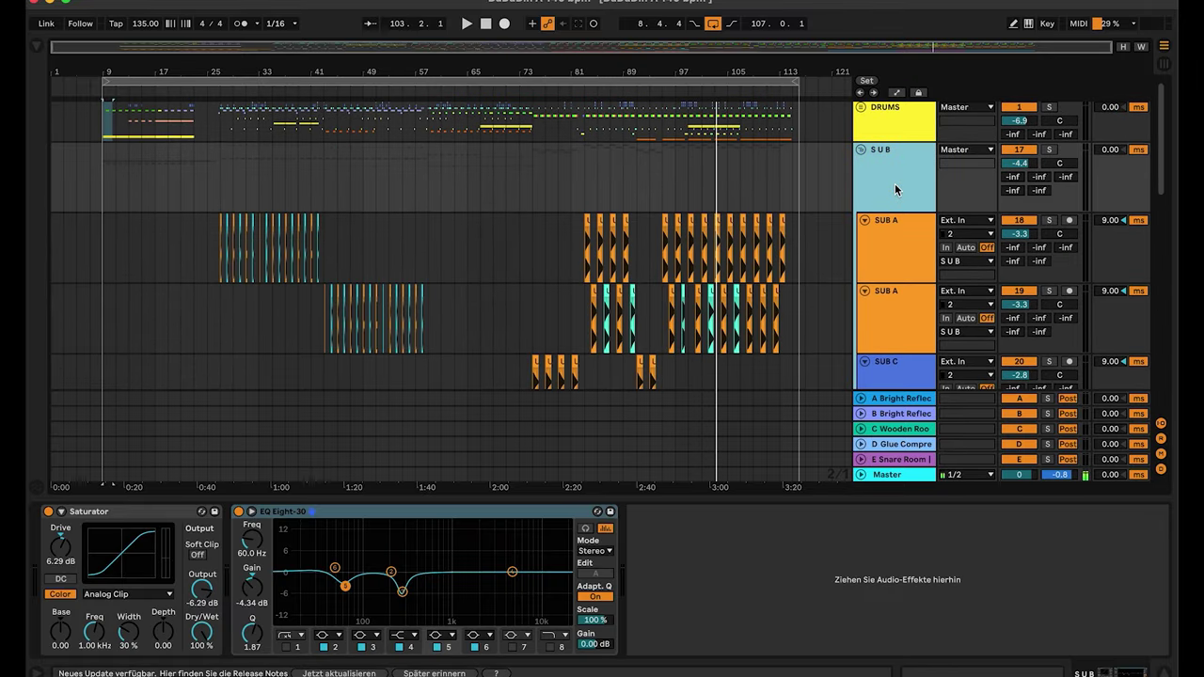
{"action": "left_click", "coordinate": [136, 517]}
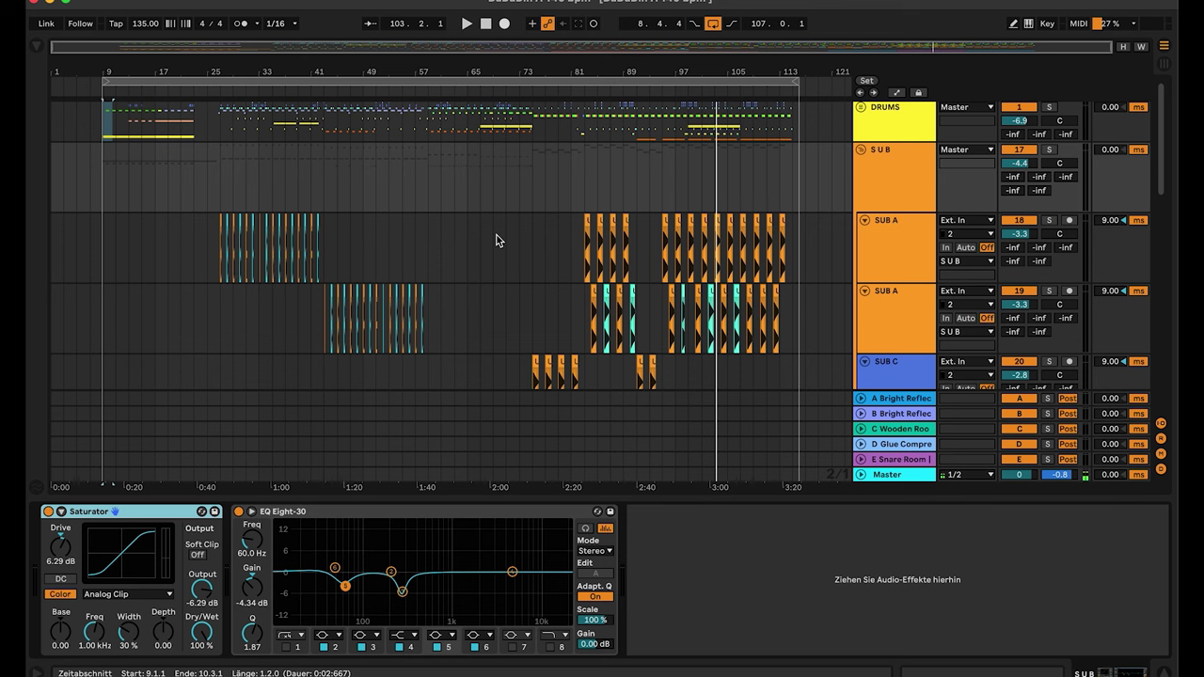
Step: Audition the first SUB A track soloed from just before its first clip at bar 27, and clear the solo
{"action": "scroll", "coordinate": [497, 235], "scroll_direction": "down", "scroll_amount": 2}
{"action": "left_click_drag", "start_coordinate": [222, 67], "coordinate": [316, 69]}
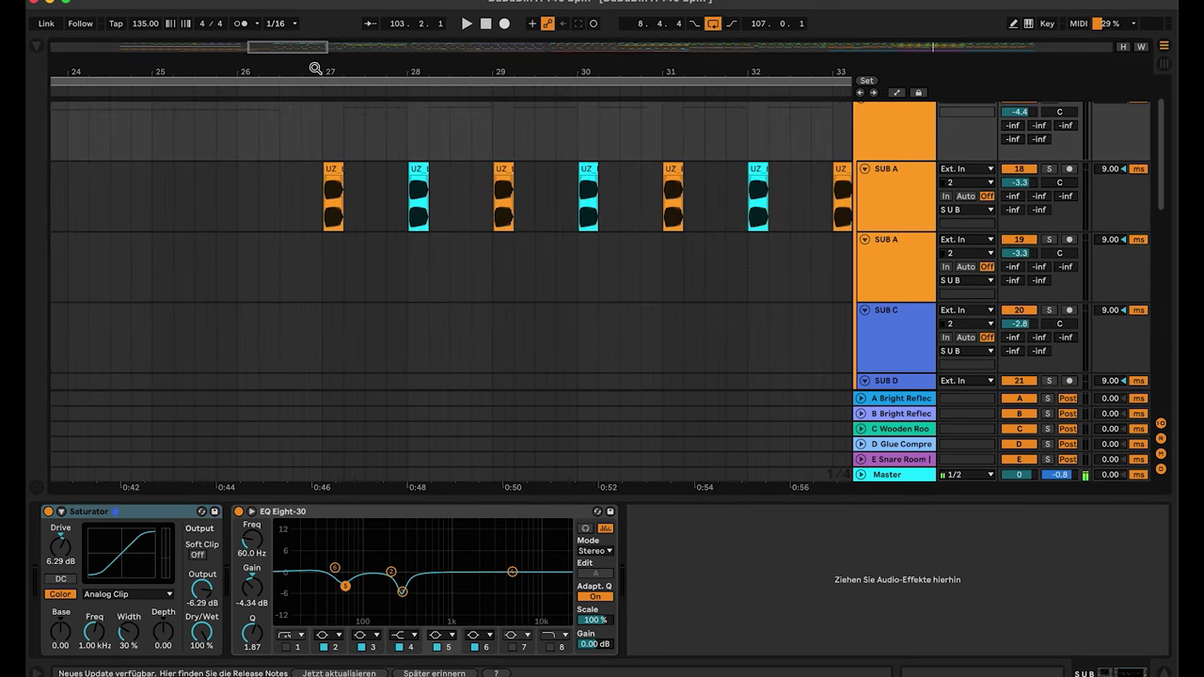
{"action": "left_click", "coordinate": [1051, 172]}
{"action": "left_click", "coordinate": [312, 93]}
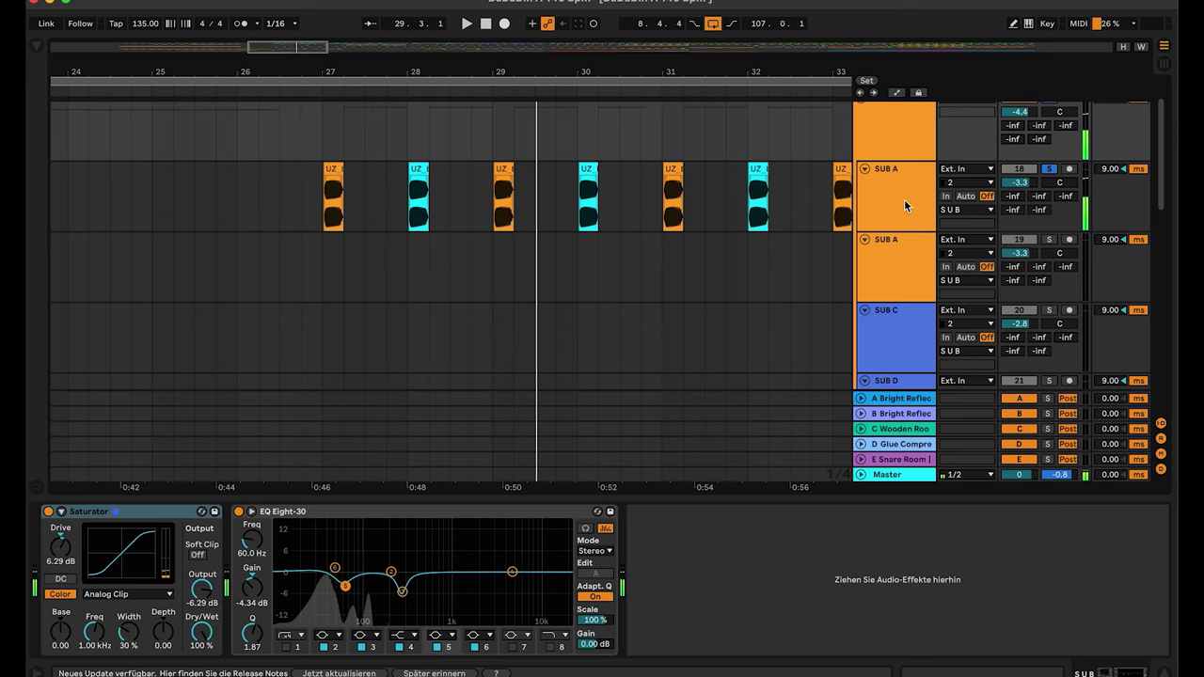
{"action": "left_click", "coordinate": [1049, 169]}
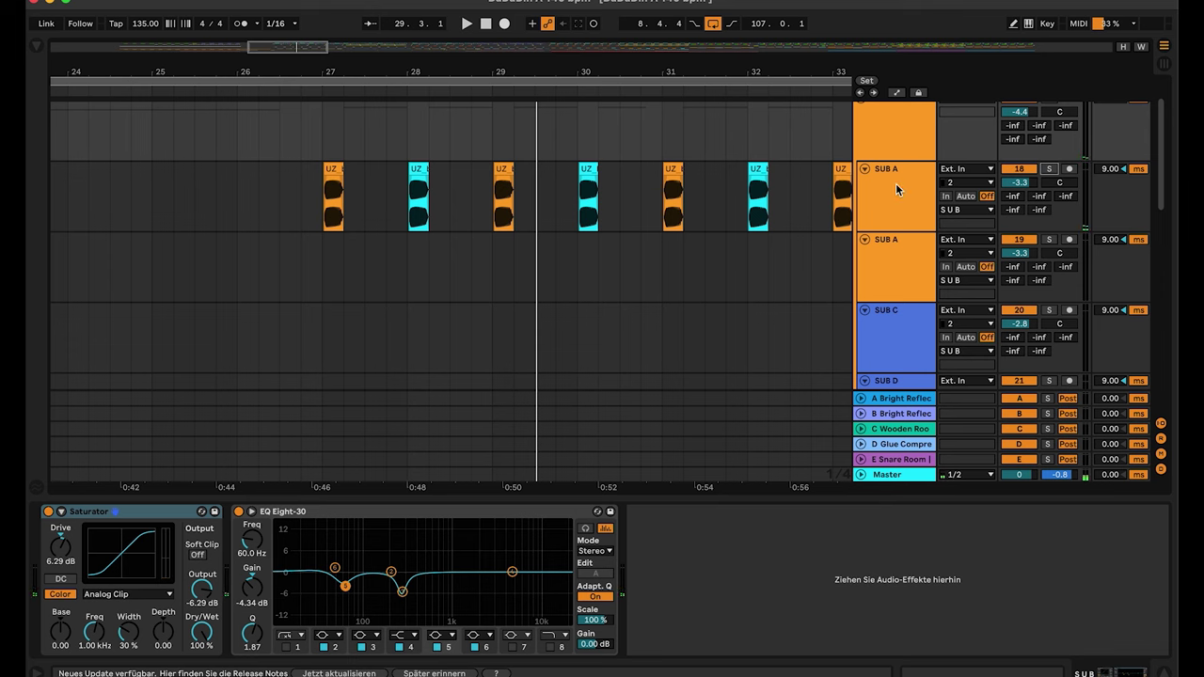
Step: Examine the first SUB A track's Utility and SUB Bass Split 2022 rack
{"action": "left_click", "coordinate": [897, 189]}
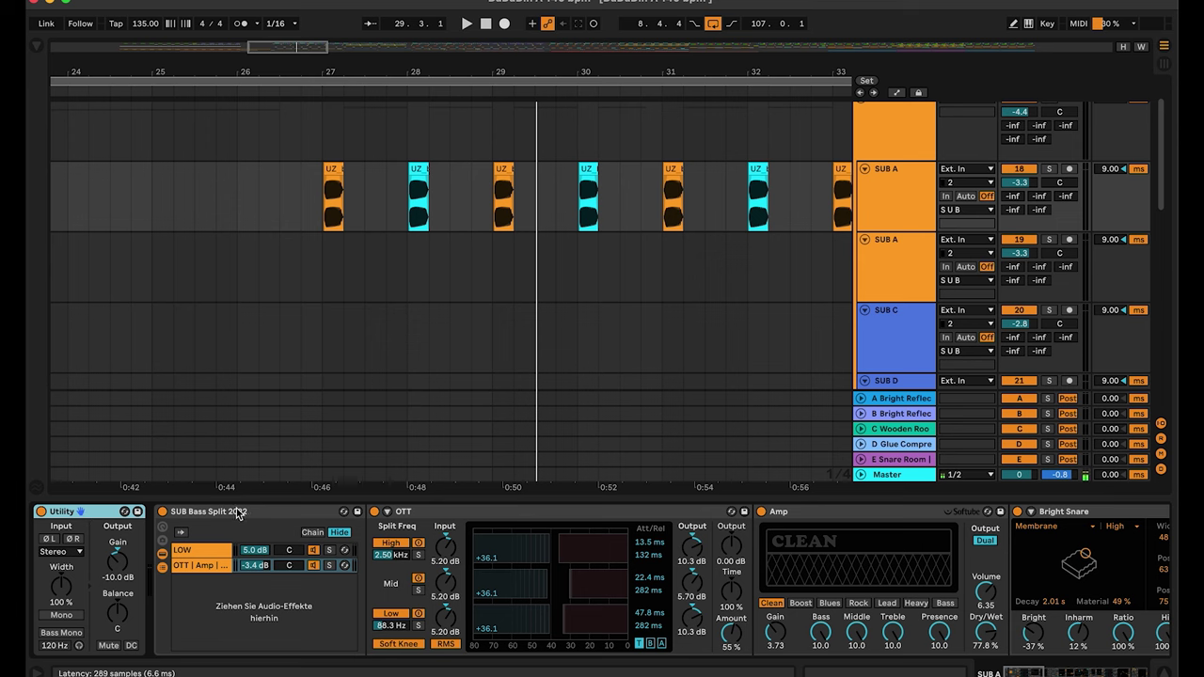
{"action": "key", "text": "Delete"}
{"action": "key", "text": "super+z"}
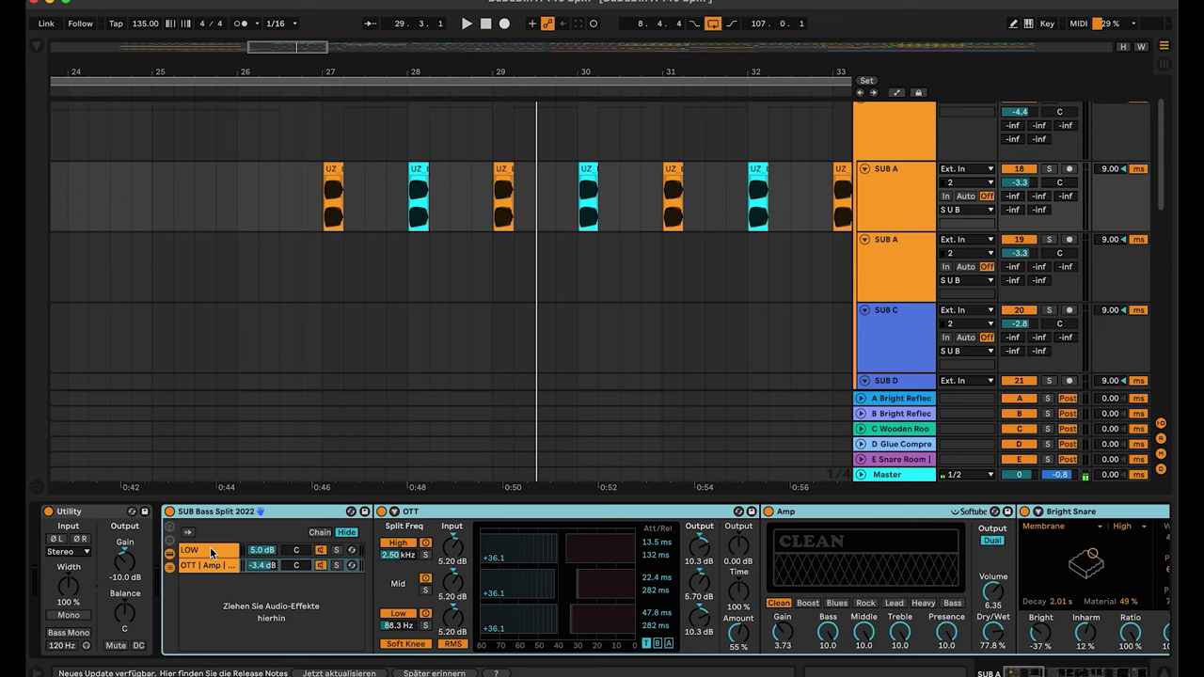
Step: Examine the Multiband Dynamics, Compressor and EQ Eight in the LOW chain of the SUB Bass Split 2022 rack
{"action": "left_click", "coordinate": [210, 547]}
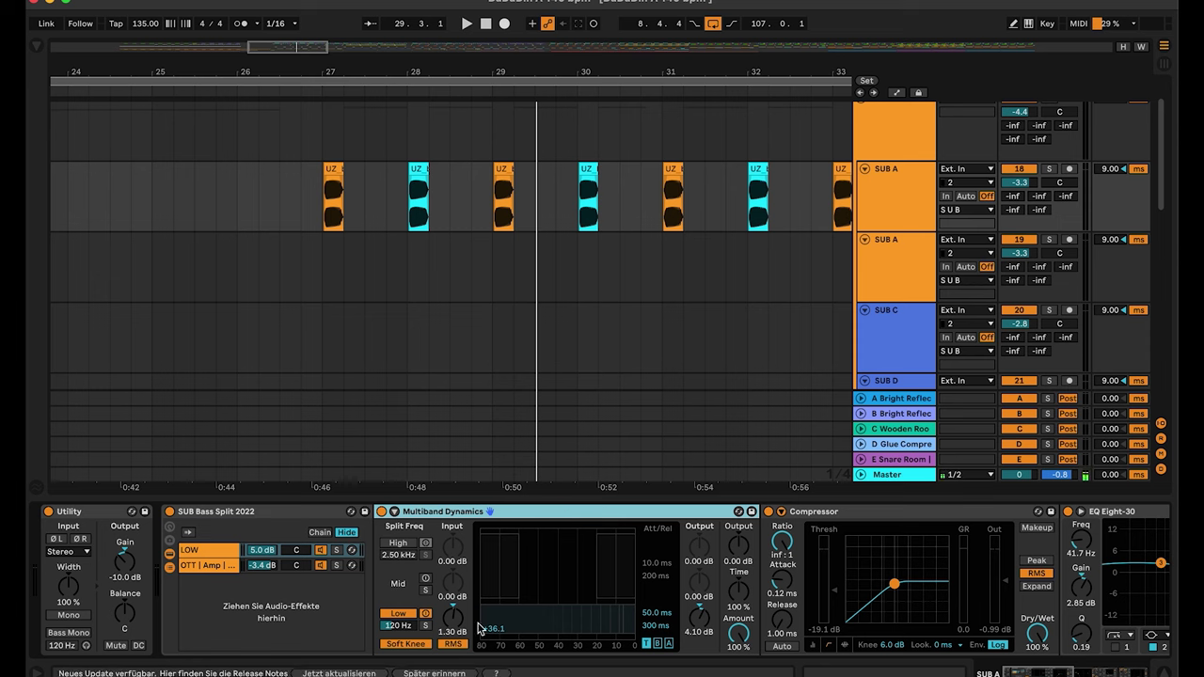
{"action": "scroll", "coordinate": [602, 516], "scroll_direction": "right", "scroll_amount": 5}
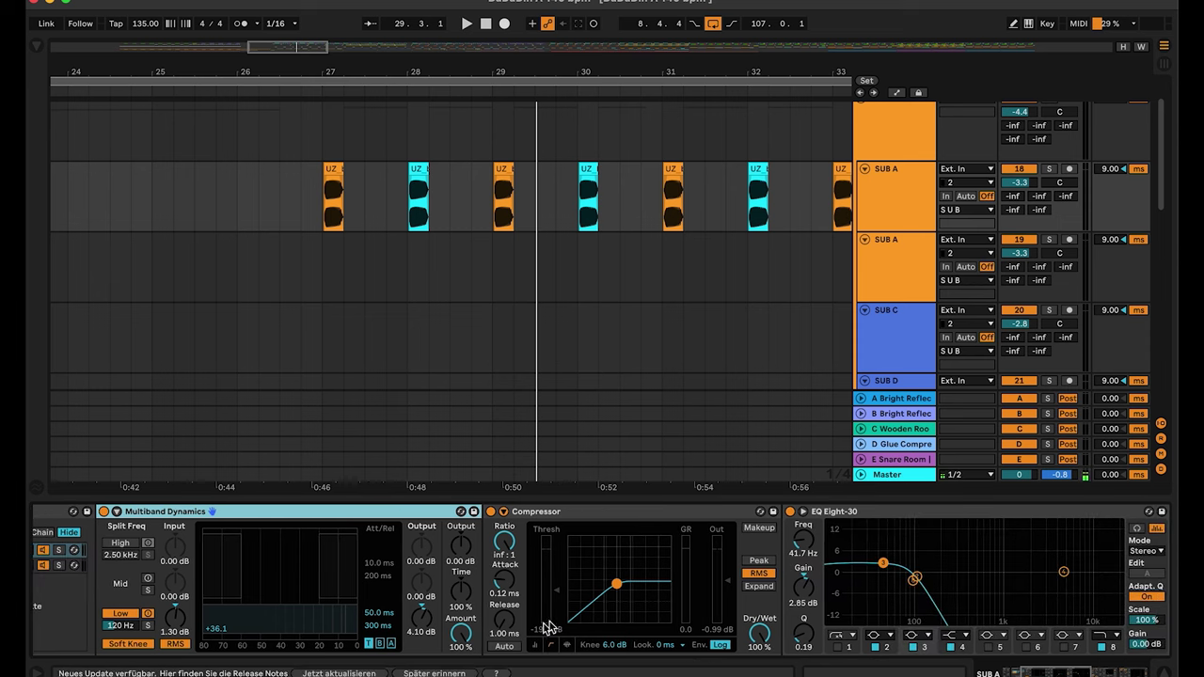
{"action": "left_click", "coordinate": [600, 516]}
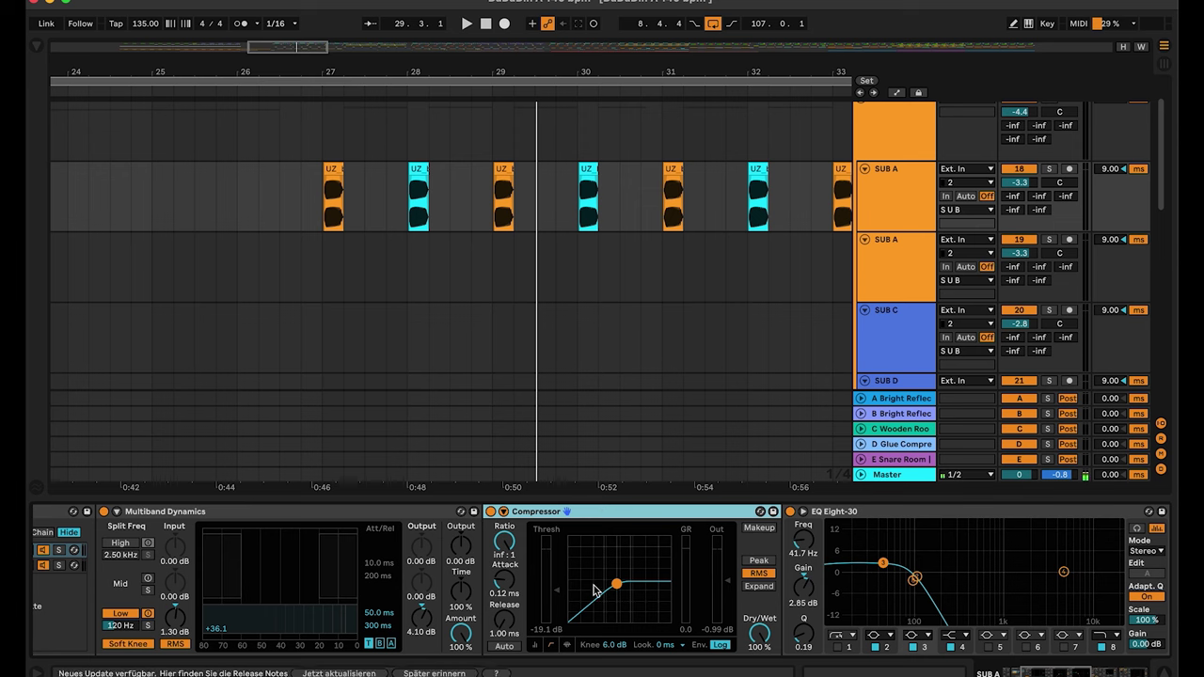
{"action": "scroll", "coordinate": [582, 587], "scroll_direction": "right", "scroll_amount": 5}
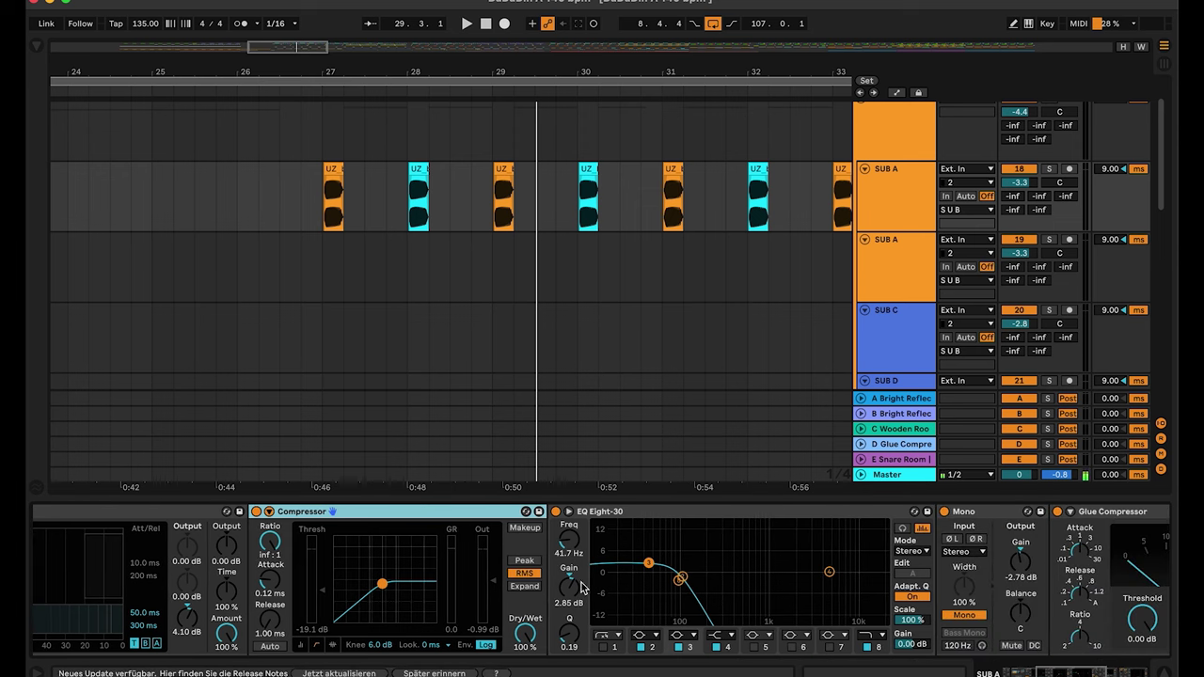
{"action": "left_click", "coordinate": [689, 517]}
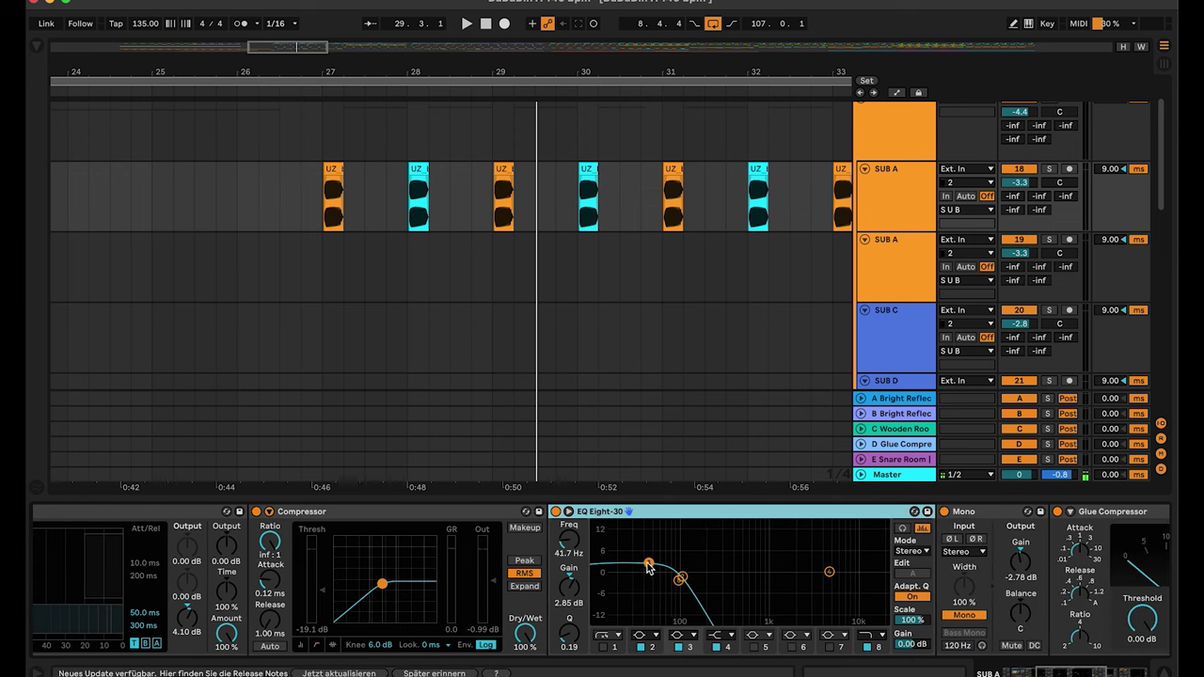
{"action": "left_click", "coordinate": [648, 565]}
{"action": "scroll", "coordinate": [721, 579], "scroll_direction": "right", "scroll_amount": 5}
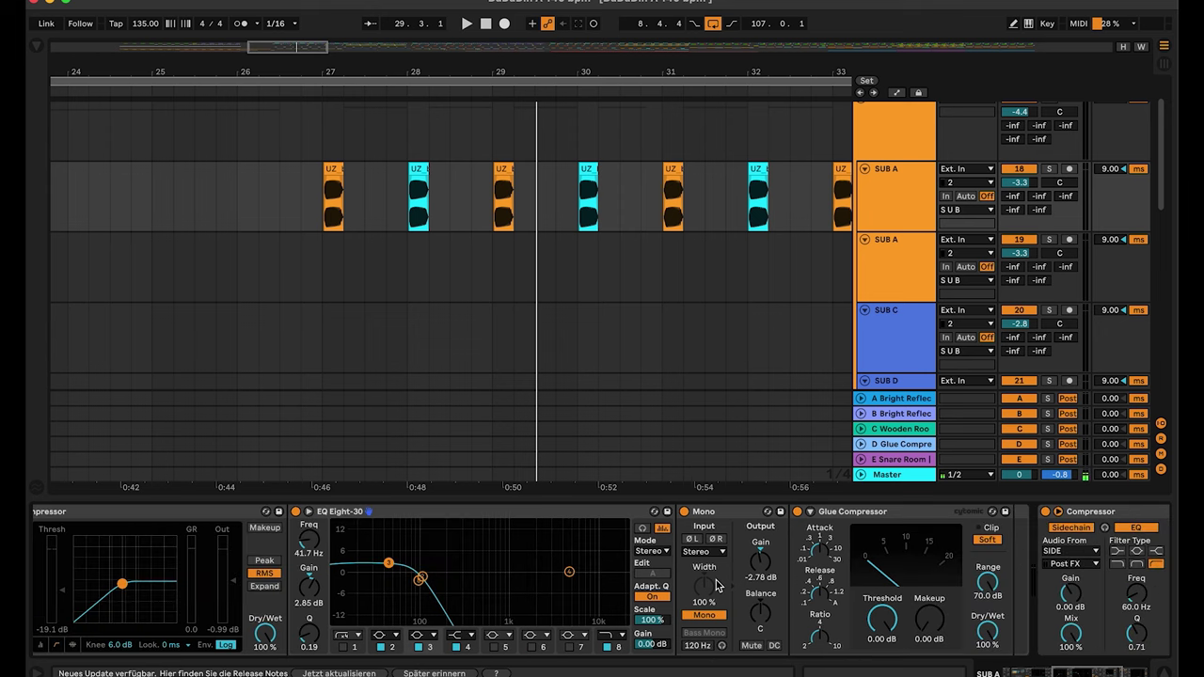
Step: Examine the LOW chain's Mono and Glue Compressor devices, plus the Compressor after the rack that is sidechained from SIDE
{"action": "left_click", "coordinate": [732, 516]}
{"action": "scroll", "coordinate": [748, 516], "scroll_direction": "right", "scroll_amount": 3}
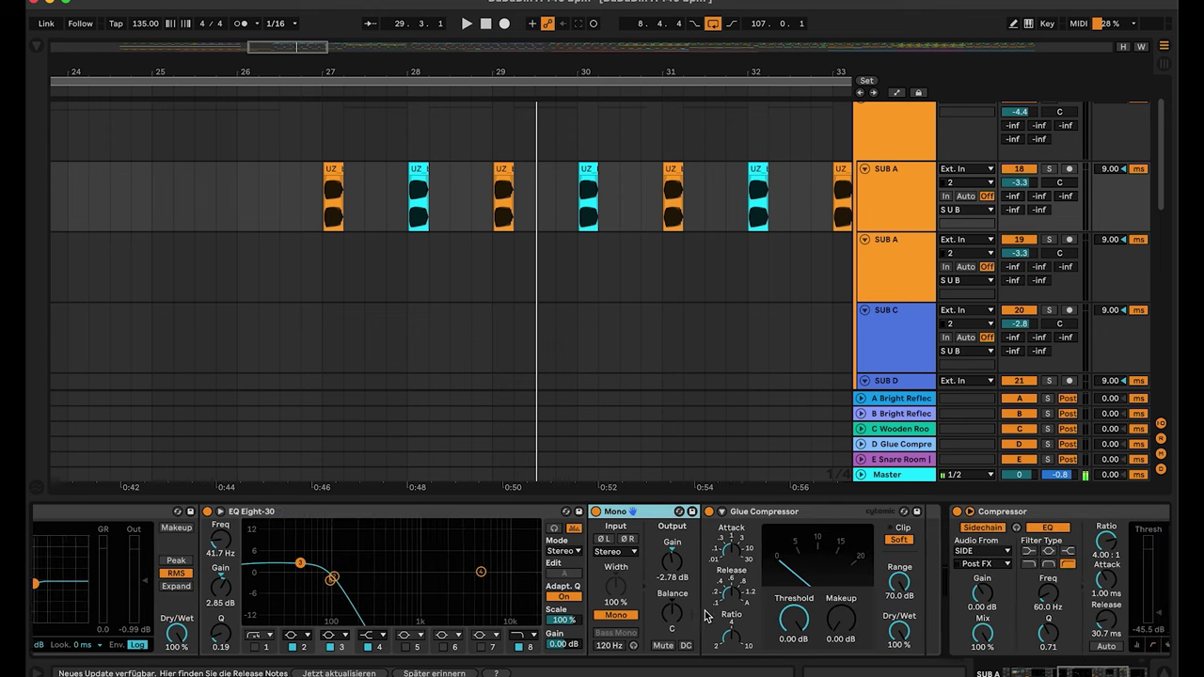
{"action": "left_click", "coordinate": [762, 515]}
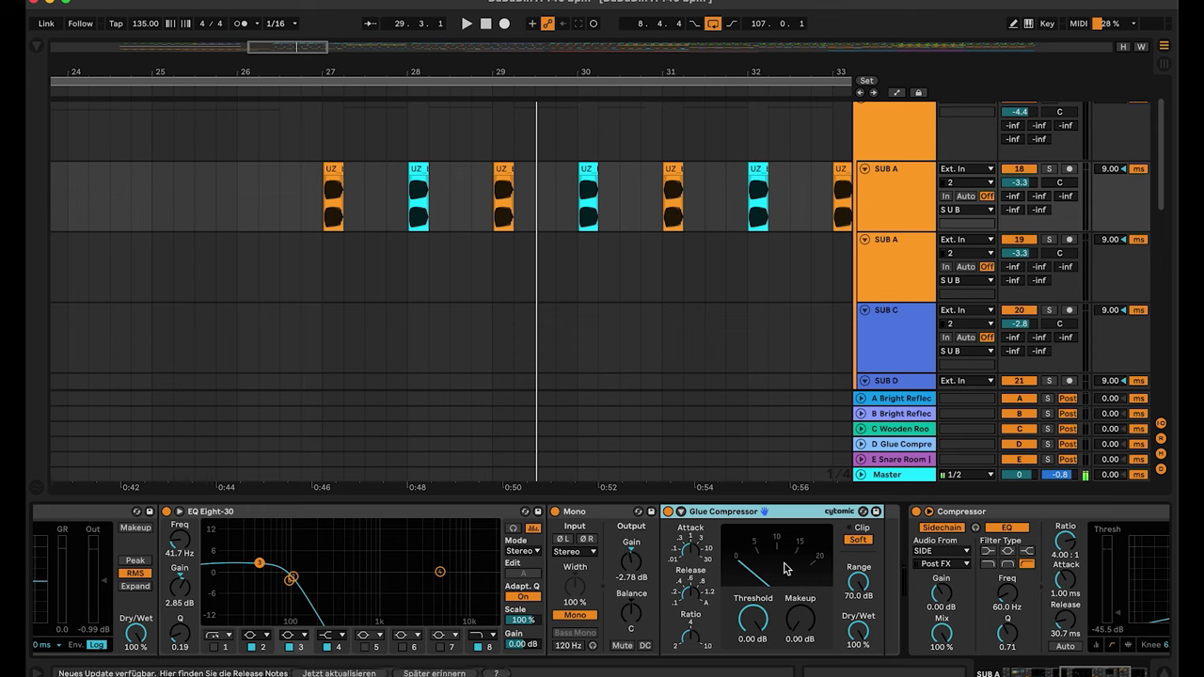
{"action": "scroll", "coordinate": [786, 568], "scroll_direction": "right", "scroll_amount": 1}
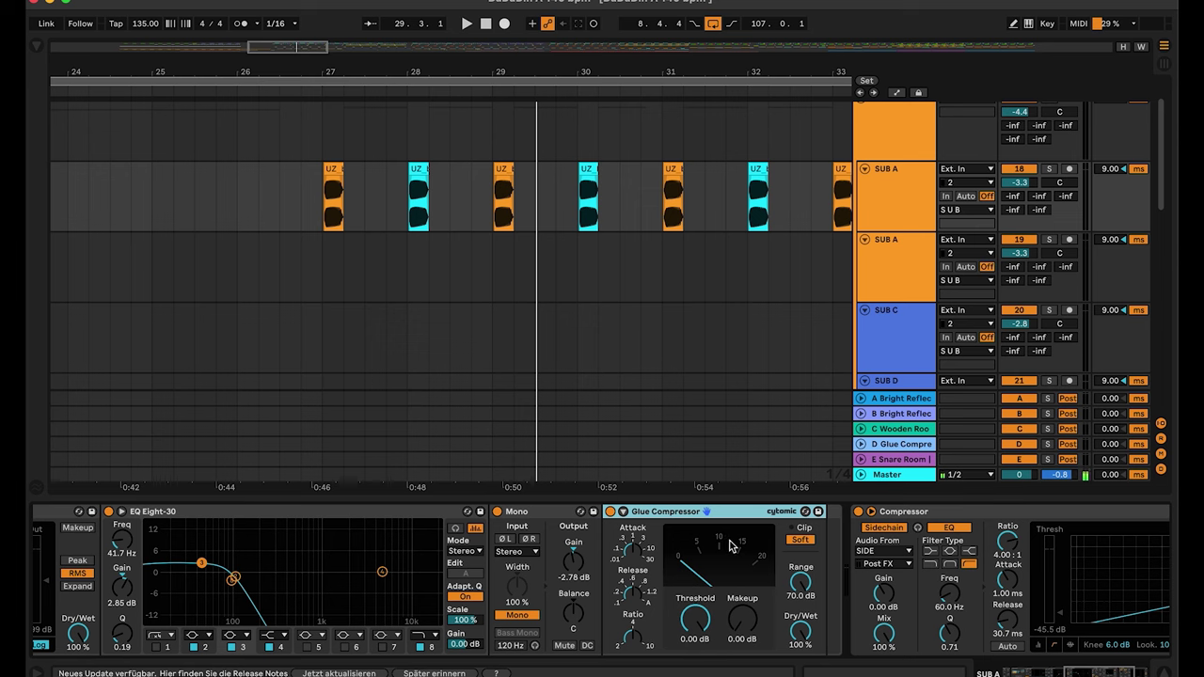
{"action": "scroll", "coordinate": [732, 546], "scroll_direction": "right", "scroll_amount": 3}
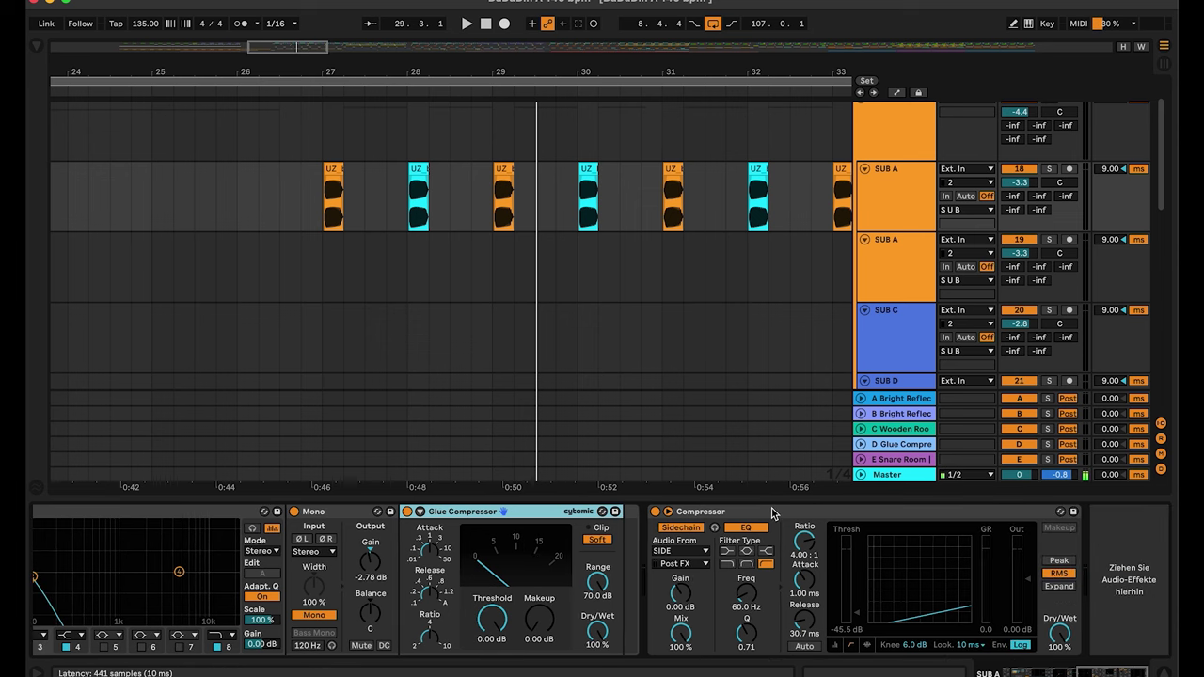
{"action": "left_click", "coordinate": [774, 513]}
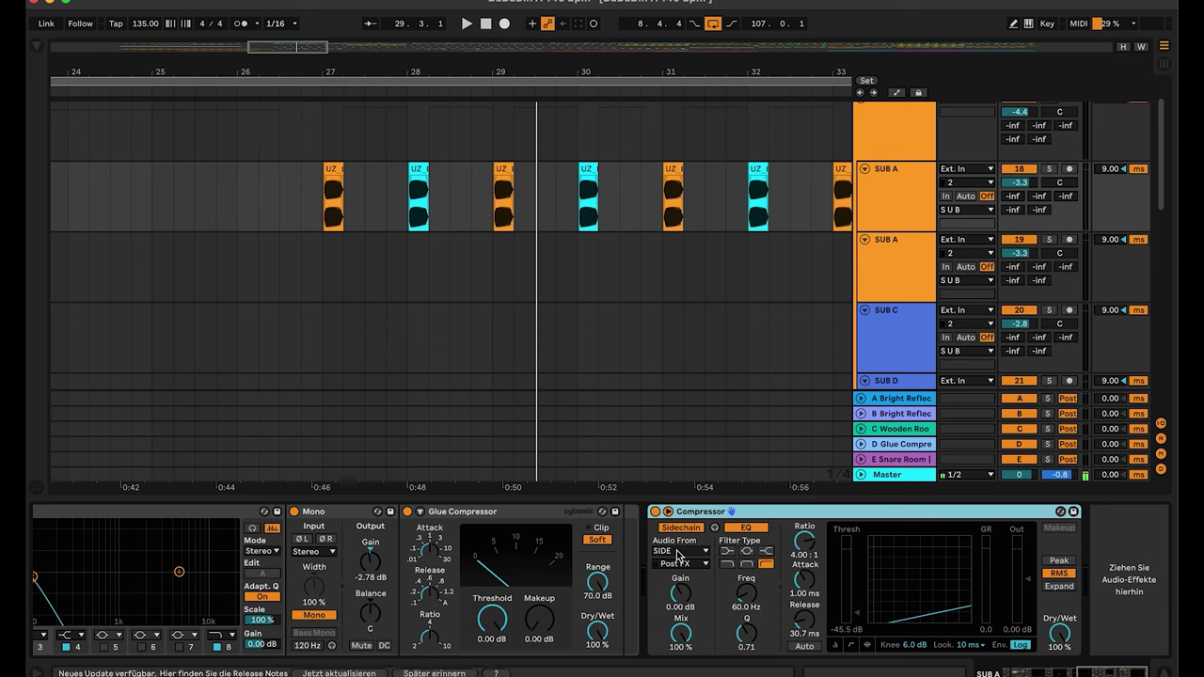
Step: Show the OTT | Amp chain of the SUB Bass Split 2022 rack and examine its OTT and Amp devices
{"action": "scroll", "coordinate": [632, 565], "scroll_direction": "left", "scroll_amount": 8}
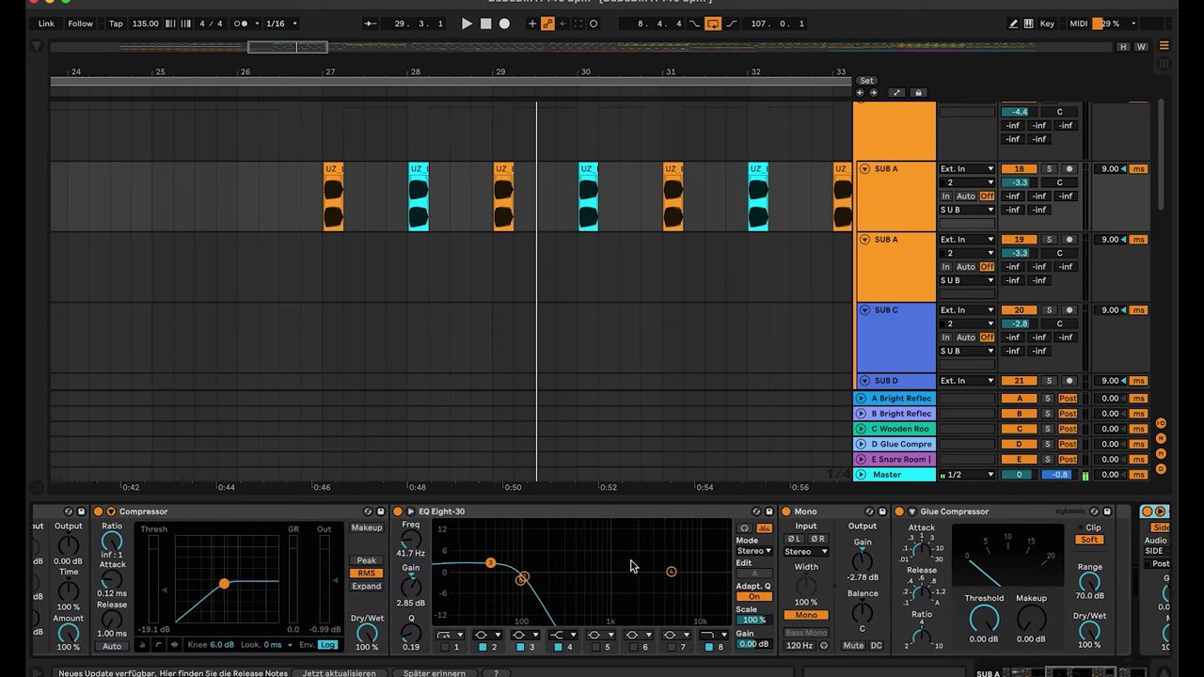
{"action": "scroll", "coordinate": [632, 566], "scroll_direction": "left", "scroll_amount": 10}
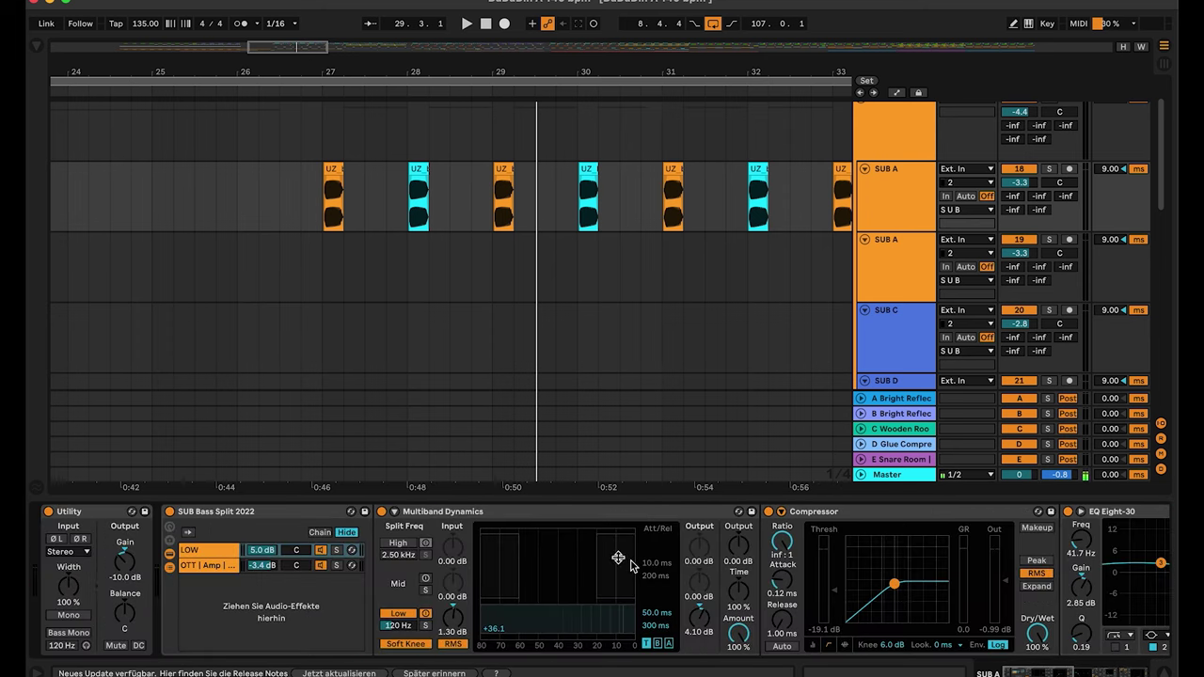
{"action": "left_click", "coordinate": [205, 571]}
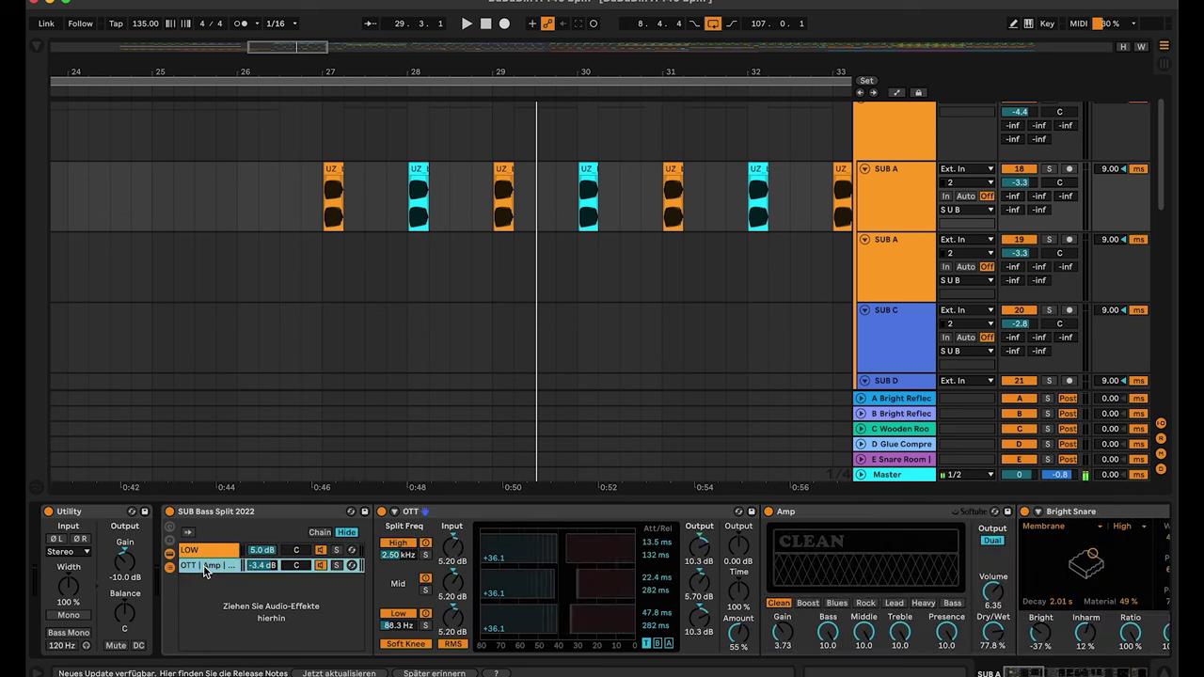
{"action": "left_click", "coordinate": [506, 513]}
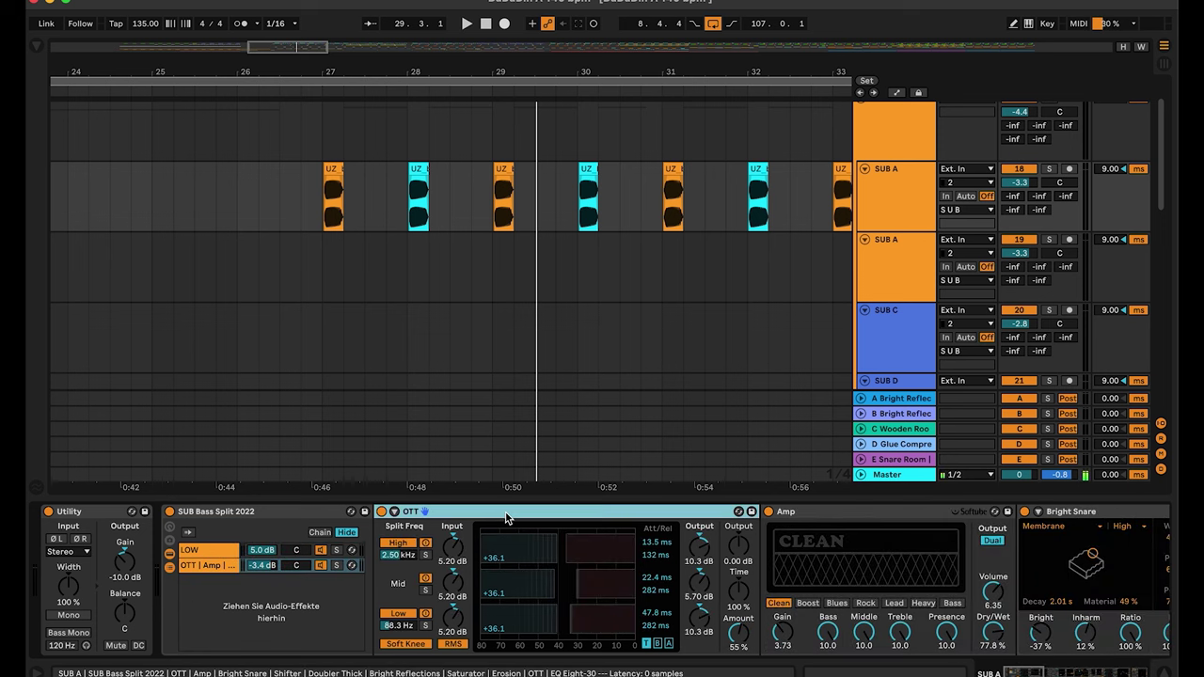
{"action": "scroll", "coordinate": [539, 519], "scroll_direction": "right", "scroll_amount": 3}
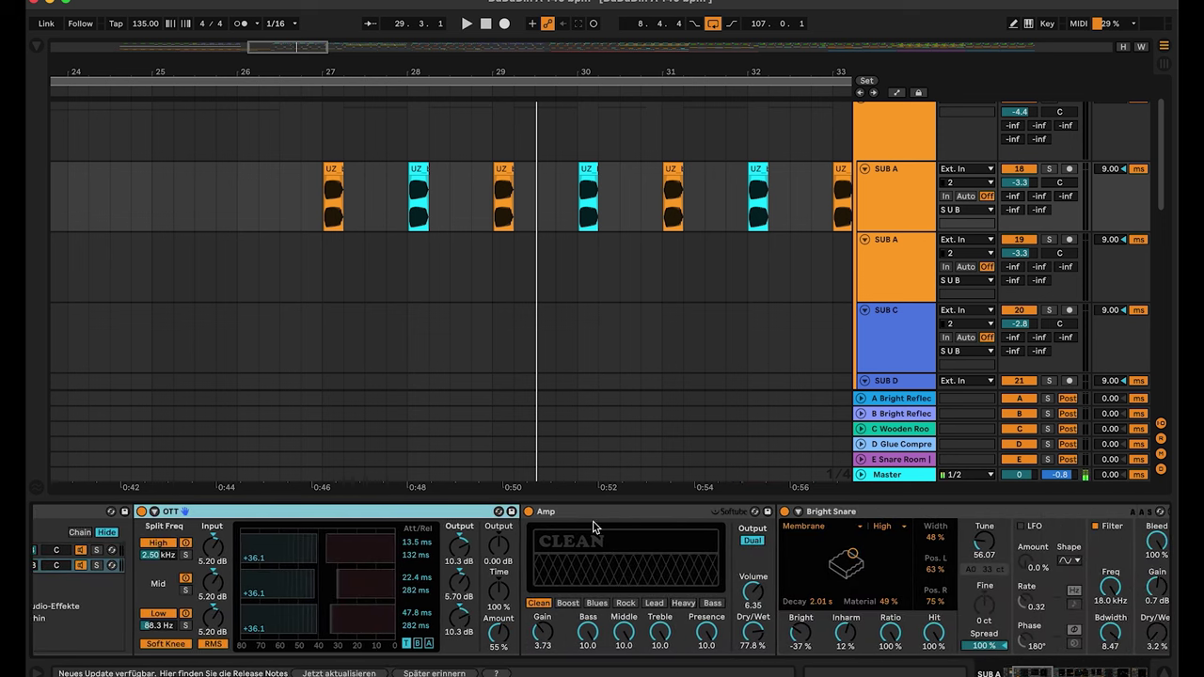
{"action": "left_click", "coordinate": [604, 516]}
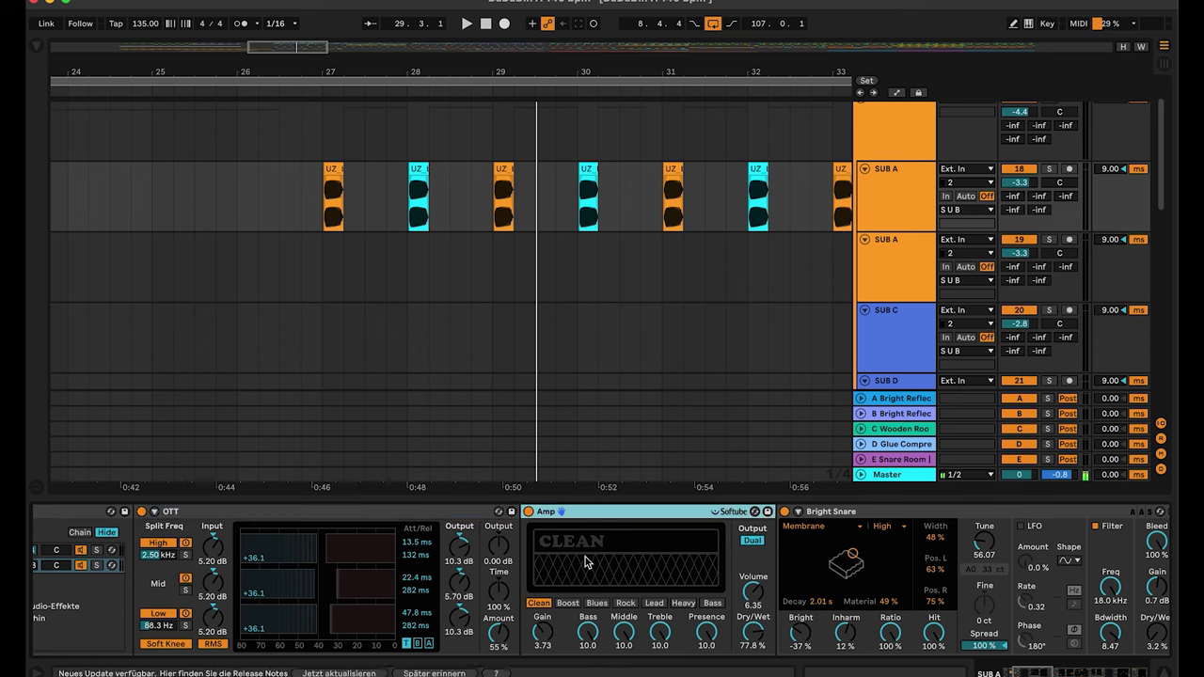
{"action": "scroll", "coordinate": [585, 562], "scroll_direction": "right", "scroll_amount": 2}
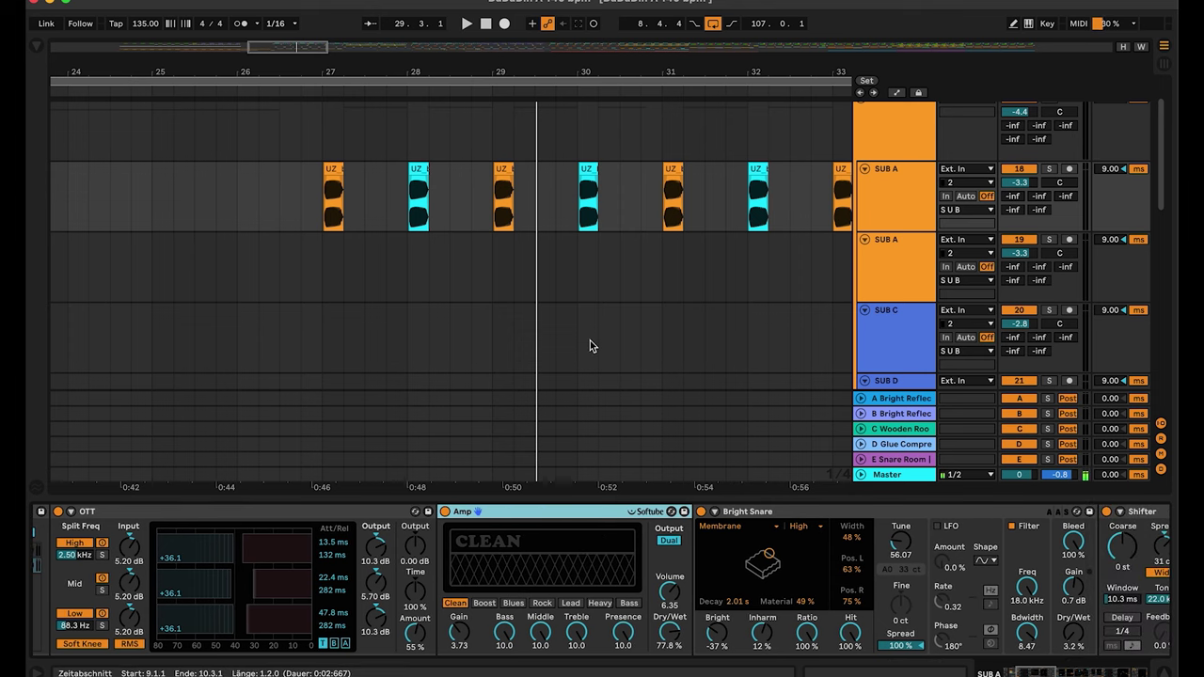
Step: Audition the first SUB A track soloed from its bar 27 clip with the Amp bypassed and re-enabled, and clear the solo
{"action": "left_click", "coordinate": [1049, 169]}
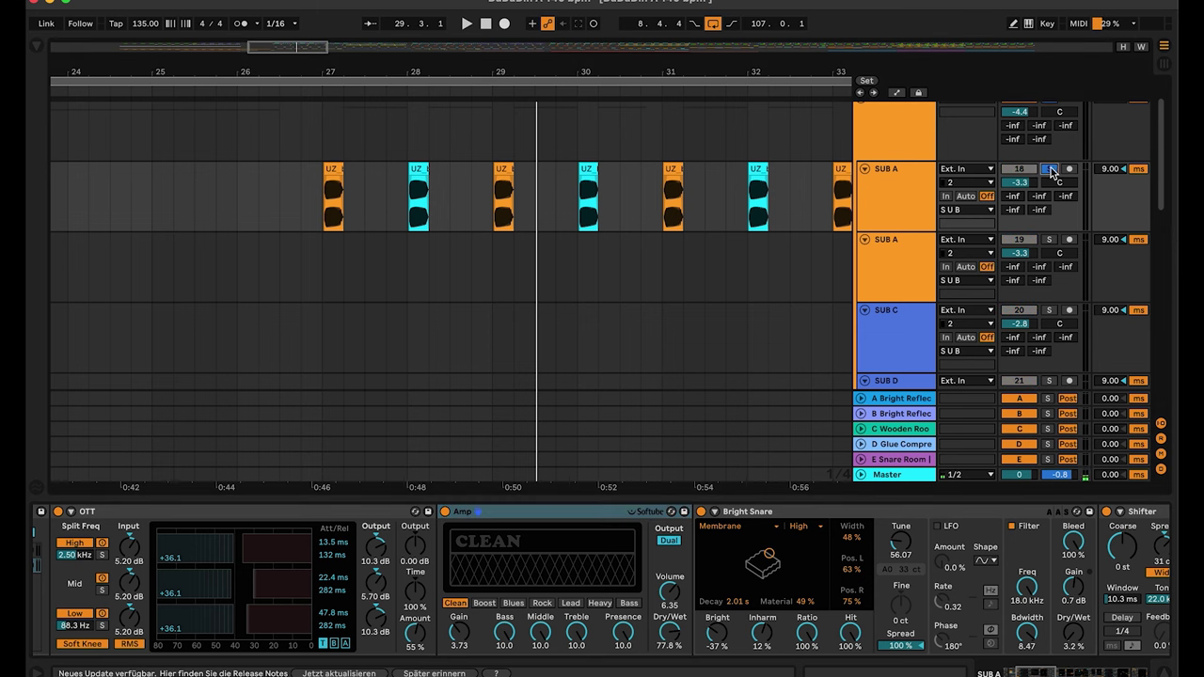
{"action": "left_click", "coordinate": [333, 170]}
{"action": "key", "text": "space"}
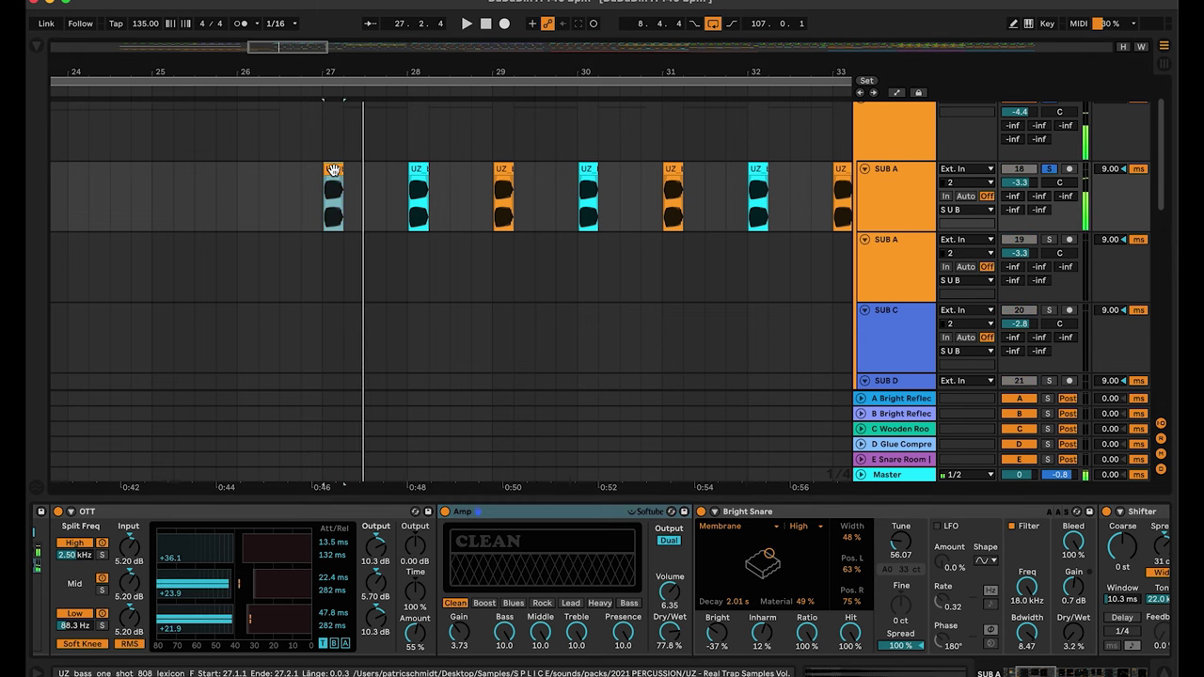
{"action": "left_click", "coordinate": [445, 511]}
{"action": "left_click", "coordinate": [445, 512]}
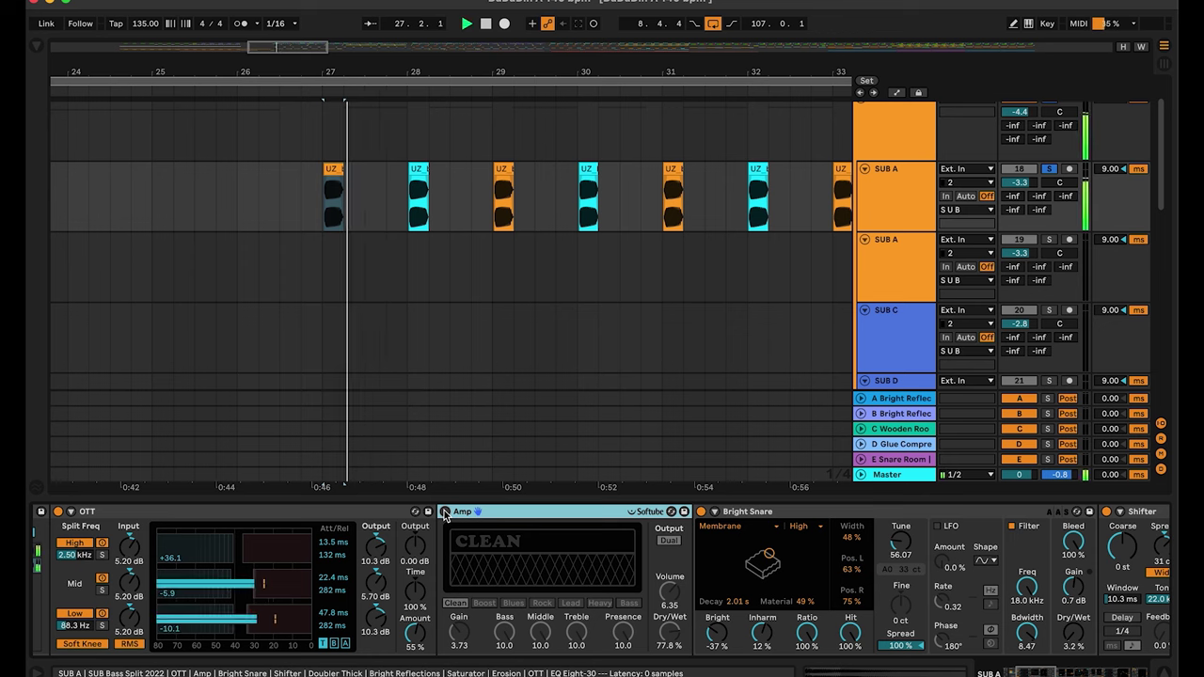
{"action": "left_click", "coordinate": [1049, 169]}
{"action": "left_click", "coordinate": [498, 224]}
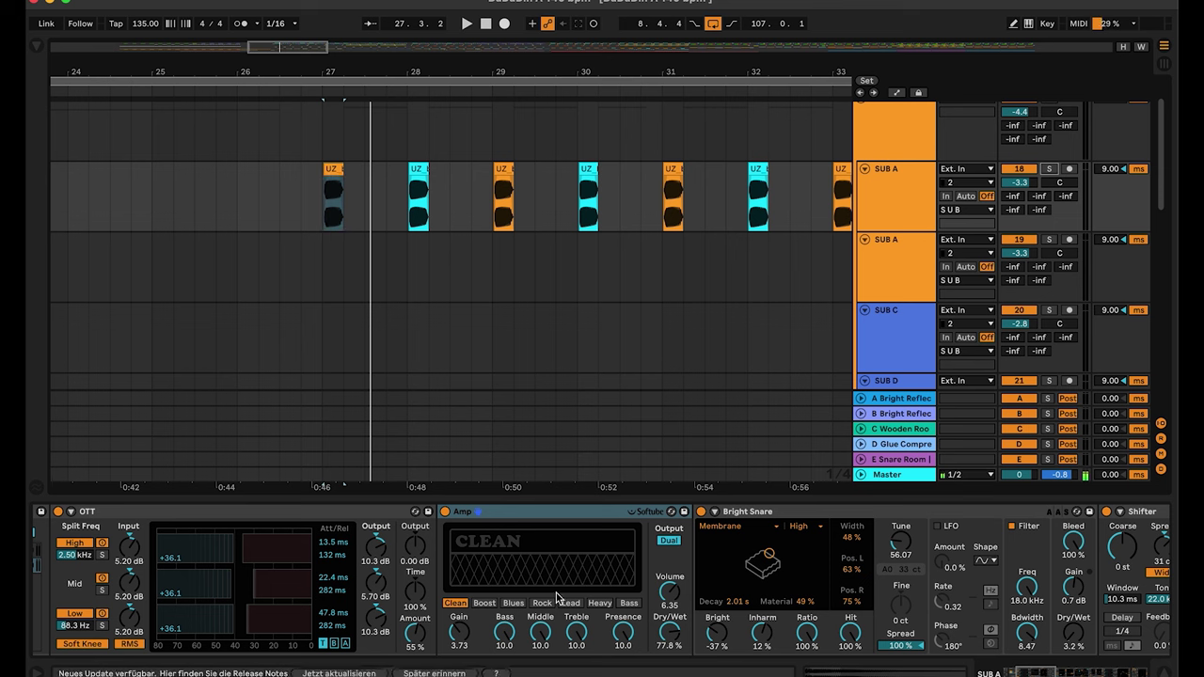
Step: Examine the Bright Snare device after the Amp, including its membrane resonator settings and Dry/Wet amount
{"action": "scroll", "coordinate": [659, 564], "scroll_direction": "right", "scroll_amount": 2}
{"action": "left_click", "coordinate": [762, 514]}
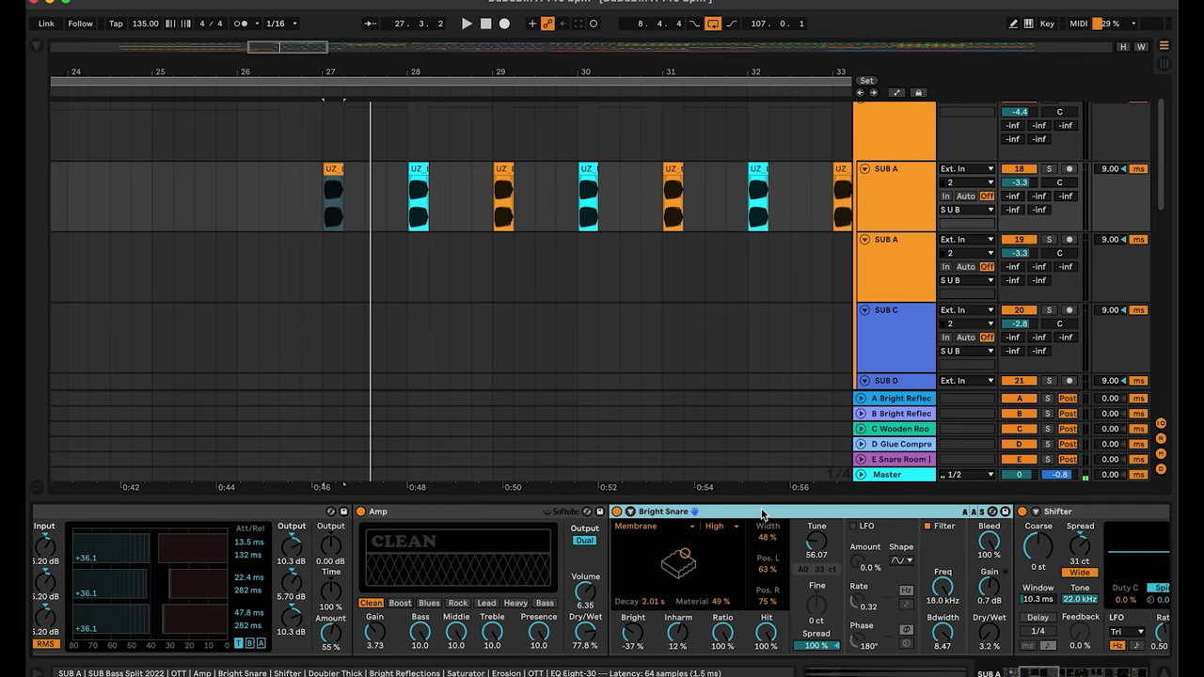
{"action": "scroll", "coordinate": [659, 518], "scroll_direction": "right", "scroll_amount": 3}
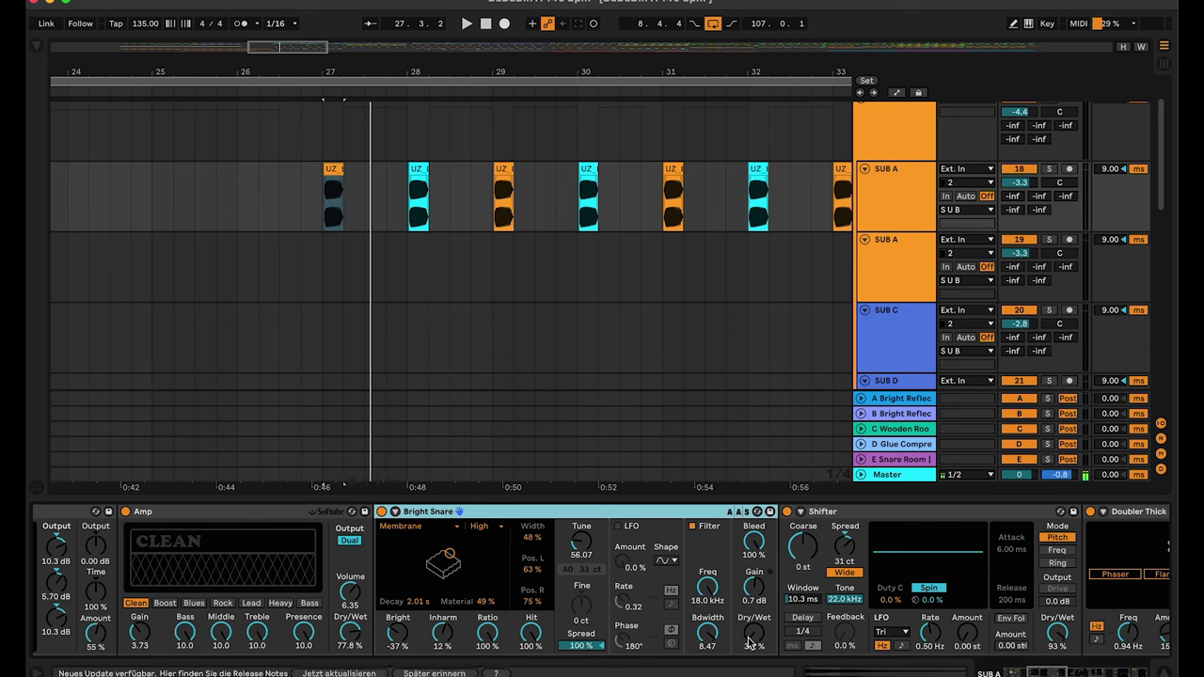
Step: Examine the Shifter's pitch and spread settings and the Doubler Thick device that follows it in the chain
{"action": "scroll", "coordinate": [734, 633], "scroll_direction": "right", "scroll_amount": 5}
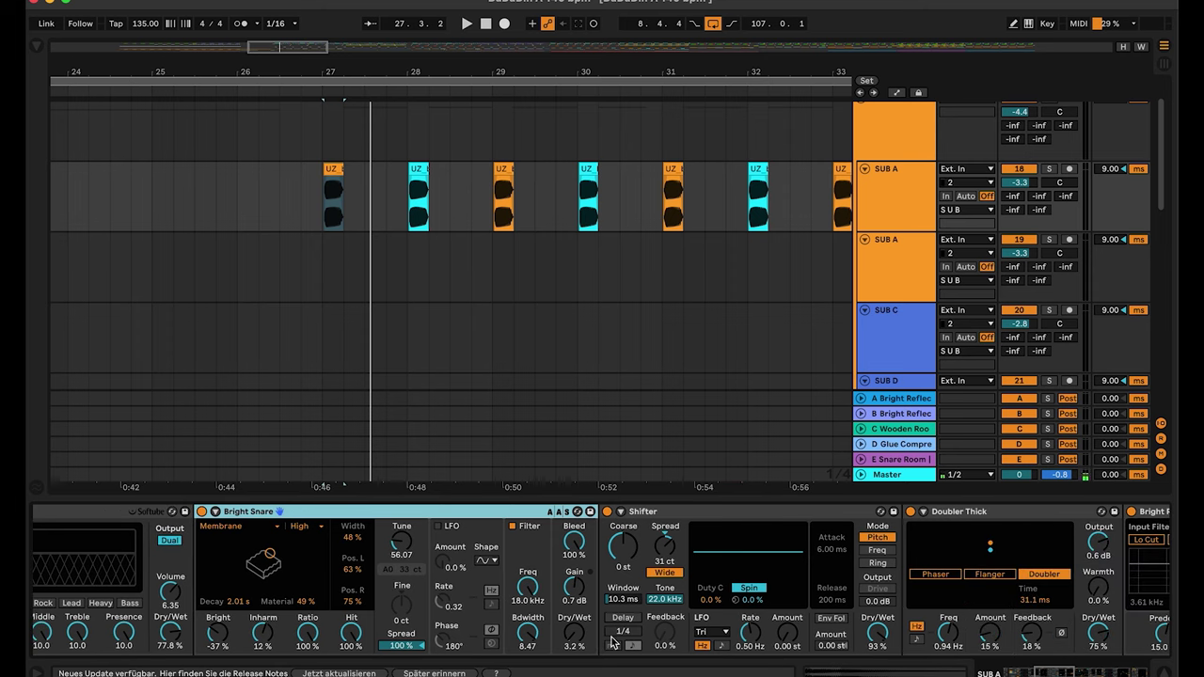
{"action": "left_click", "coordinate": [687, 516]}
{"action": "scroll", "coordinate": [688, 527], "scroll_direction": "right", "scroll_amount": 6}
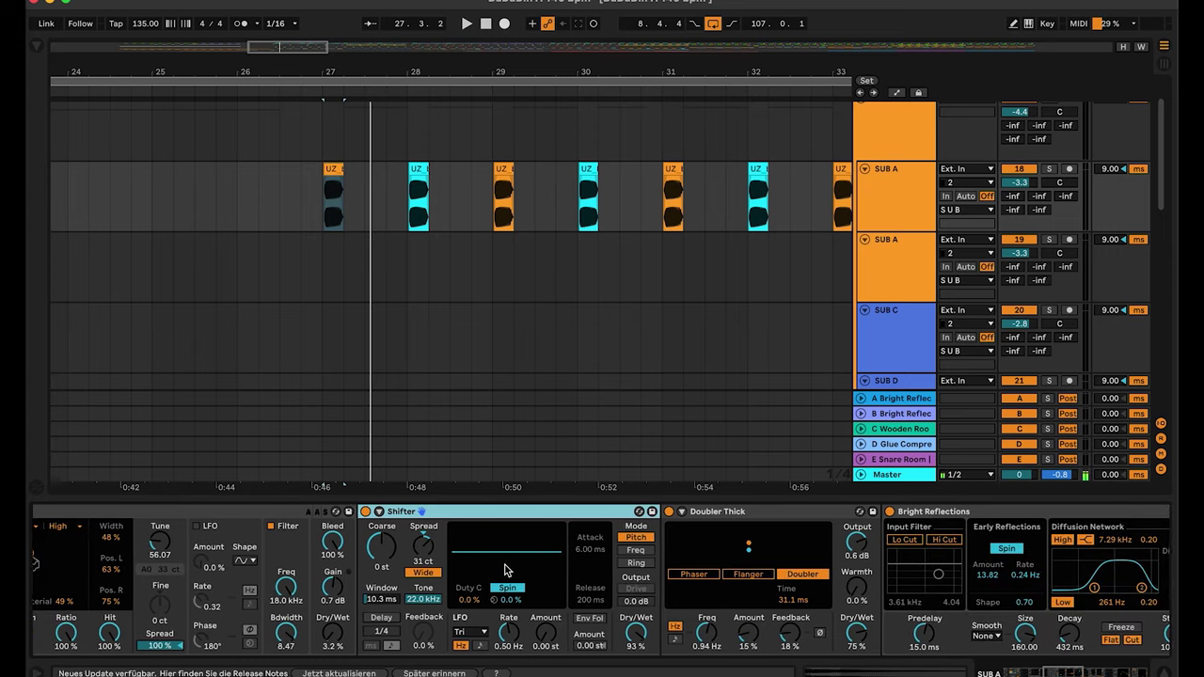
{"action": "scroll", "coordinate": [505, 570], "scroll_direction": "right", "scroll_amount": 3}
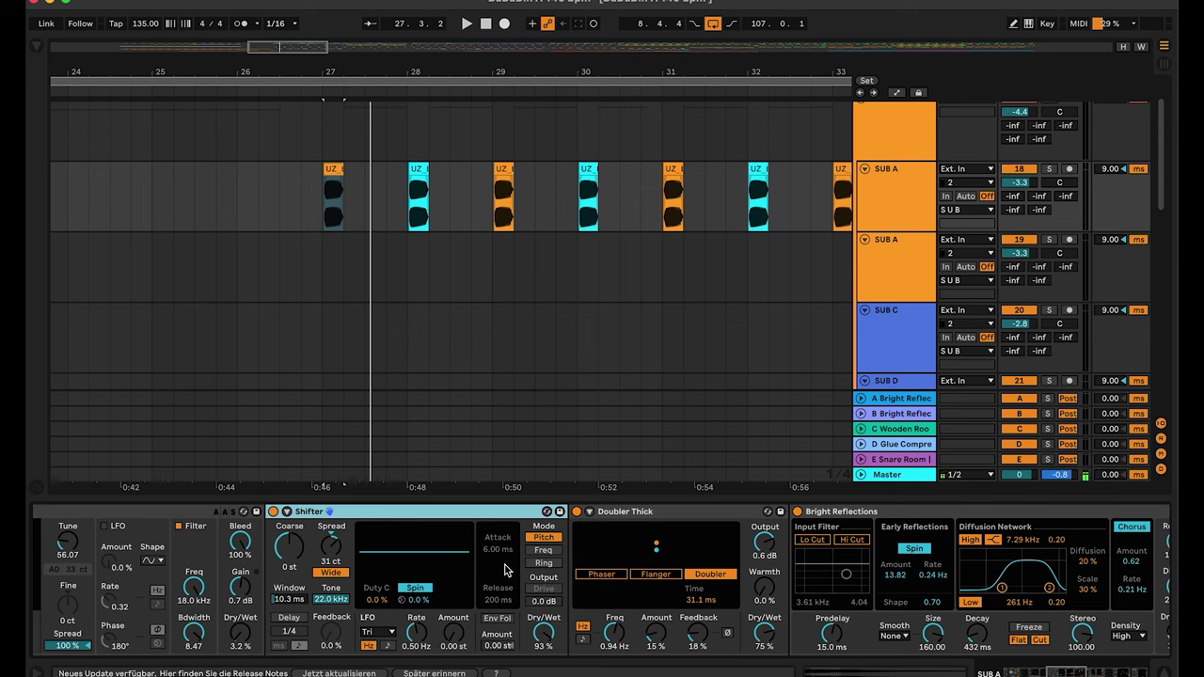
{"action": "scroll", "coordinate": [505, 570], "scroll_direction": "right", "scroll_amount": 2}
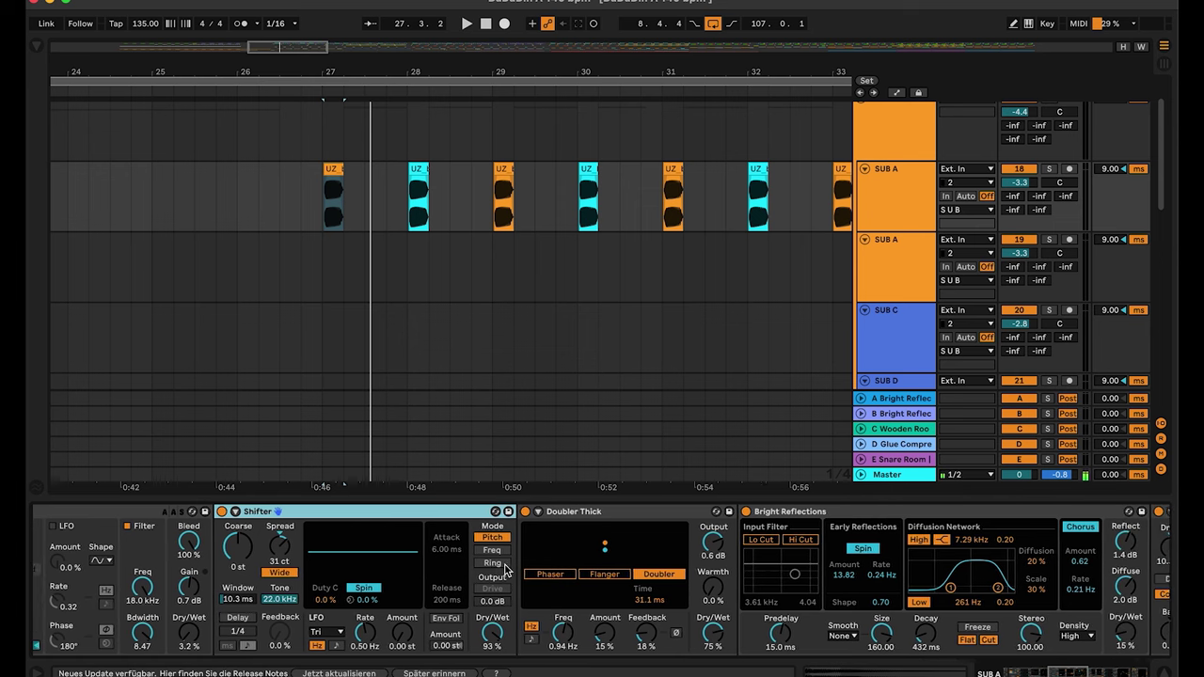
{"action": "left_click", "coordinate": [619, 513]}
{"action": "scroll", "coordinate": [575, 549], "scroll_direction": "right", "scroll_amount": 2}
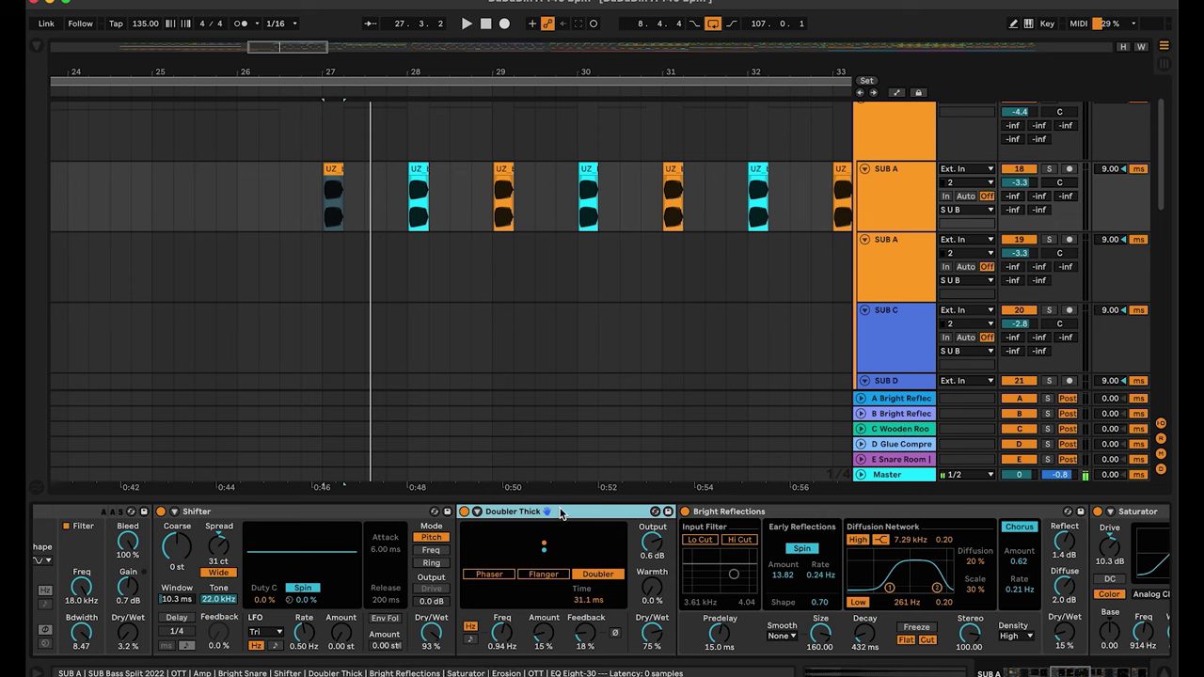
Step: Examine the Bright Reflections reverb in the OTT | Amp chain, continuing up to the Saturator that follows it
{"action": "scroll", "coordinate": [560, 513], "scroll_direction": "right", "scroll_amount": 2}
{"action": "scroll", "coordinate": [560, 513], "scroll_direction": "right", "scroll_amount": 5}
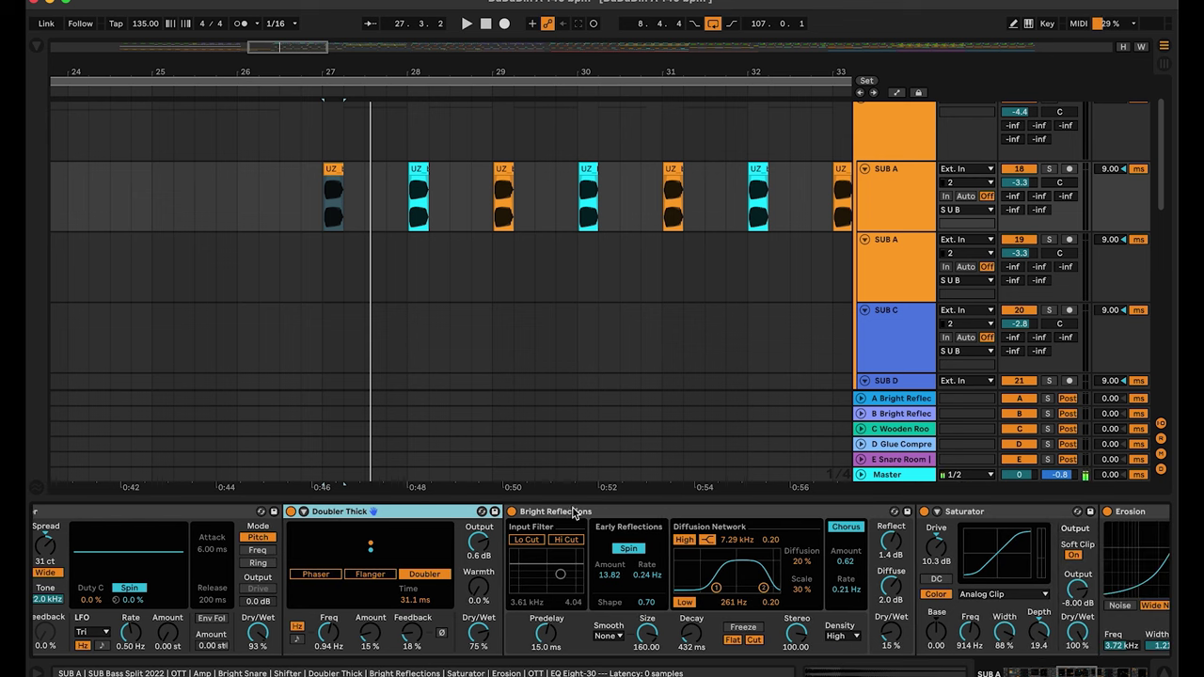
{"action": "scroll", "coordinate": [666, 516], "scroll_direction": "right", "scroll_amount": 5}
{"action": "scroll", "coordinate": [666, 516], "scroll_direction": "right", "scroll_amount": 1}
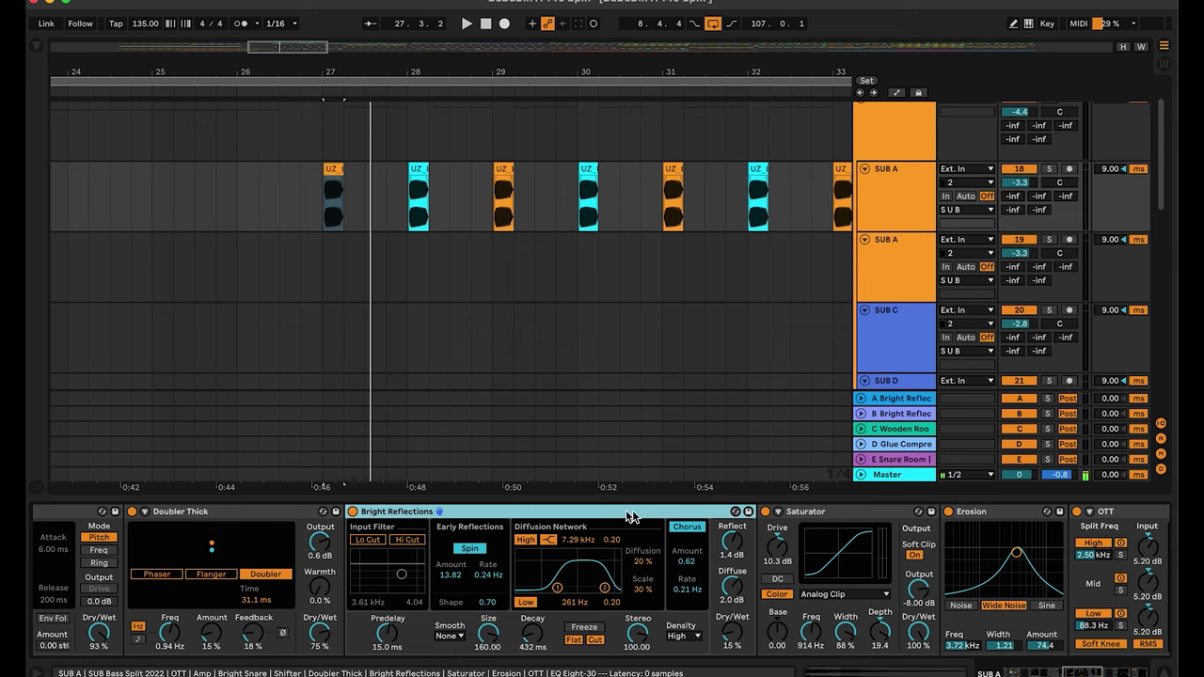
{"action": "scroll", "coordinate": [491, 550], "scroll_direction": "right", "scroll_amount": 2}
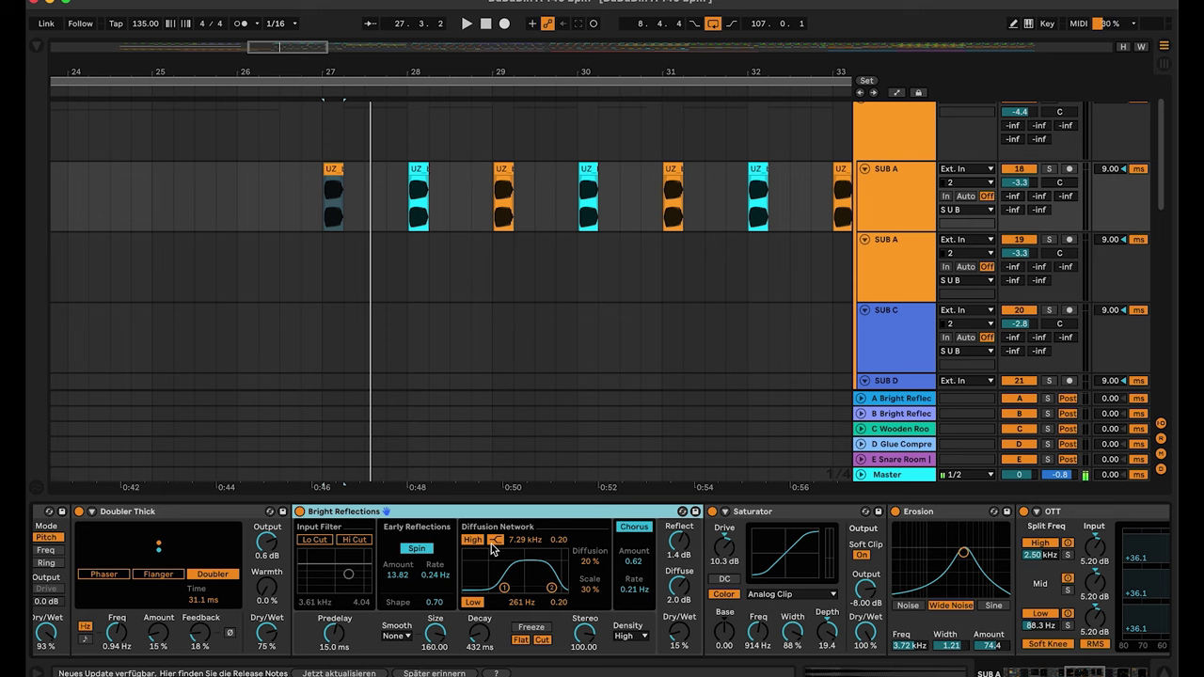
{"action": "scroll", "coordinate": [491, 550], "scroll_direction": "right", "scroll_amount": 6}
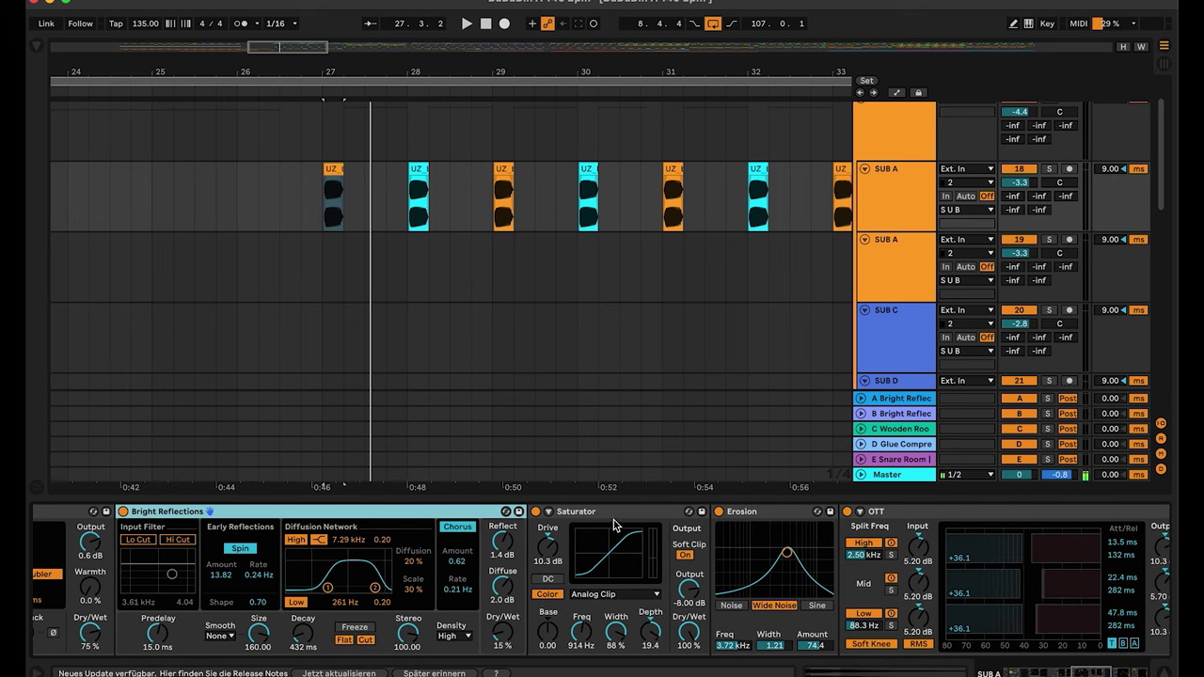
Step: Examine the Saturator, Erosion and OTT settings in the first SUB A track's effect chain
{"action": "left_click", "coordinate": [616, 512]}
{"action": "scroll", "coordinate": [548, 575], "scroll_direction": "right", "scroll_amount": 1}
{"action": "scroll", "coordinate": [548, 576], "scroll_direction": "right", "scroll_amount": 3}
{"action": "scroll", "coordinate": [515, 583], "scroll_direction": "right", "scroll_amount": 1}
{"action": "scroll", "coordinate": [515, 583], "scroll_direction": "right", "scroll_amount": 1}
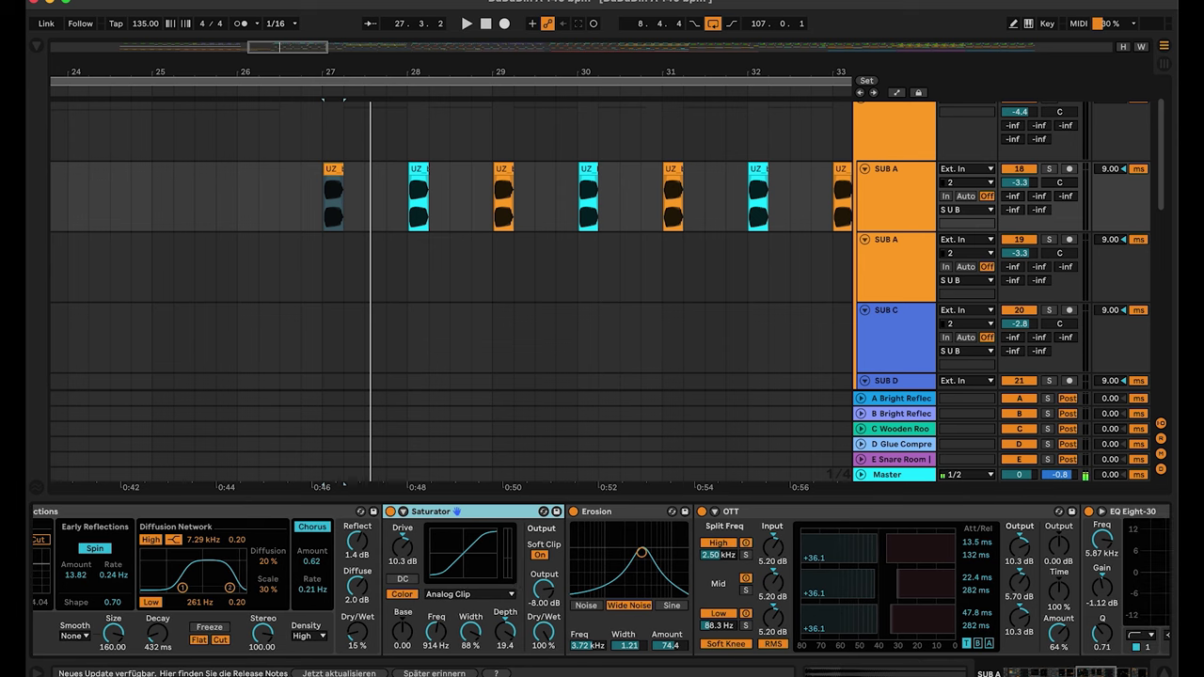
{"action": "scroll", "coordinate": [468, 580], "scroll_direction": "right", "scroll_amount": 4}
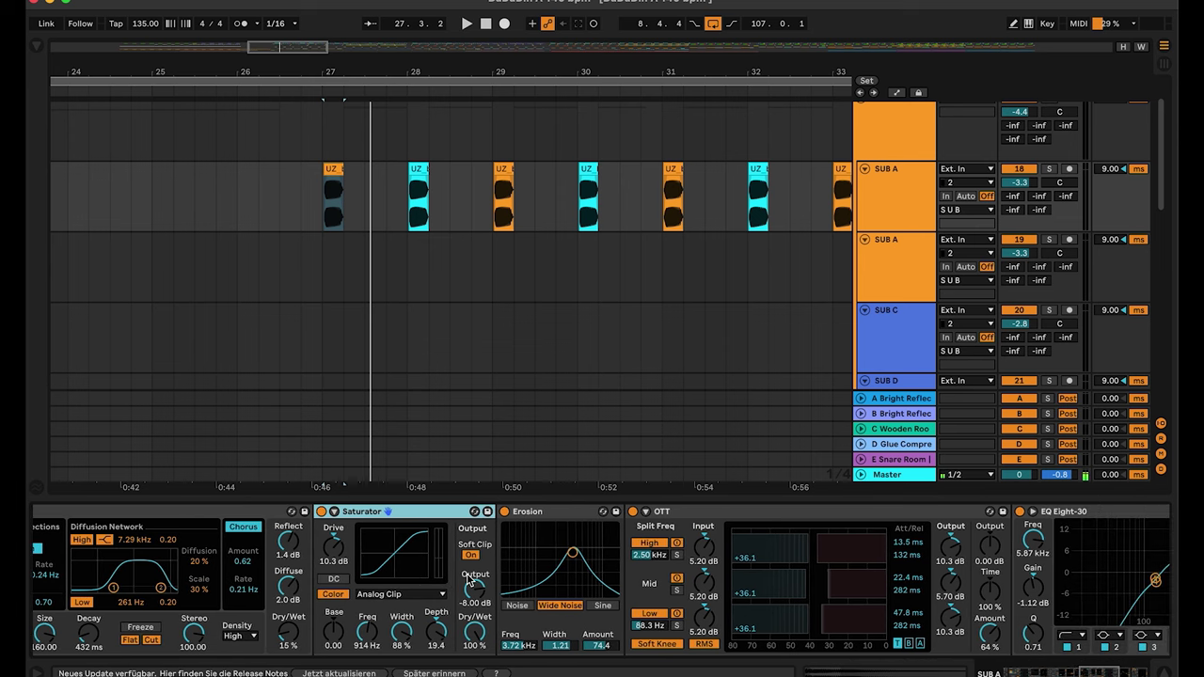
{"action": "left_click", "coordinate": [552, 515]}
{"action": "scroll", "coordinate": [550, 602], "scroll_direction": "right", "scroll_amount": 3}
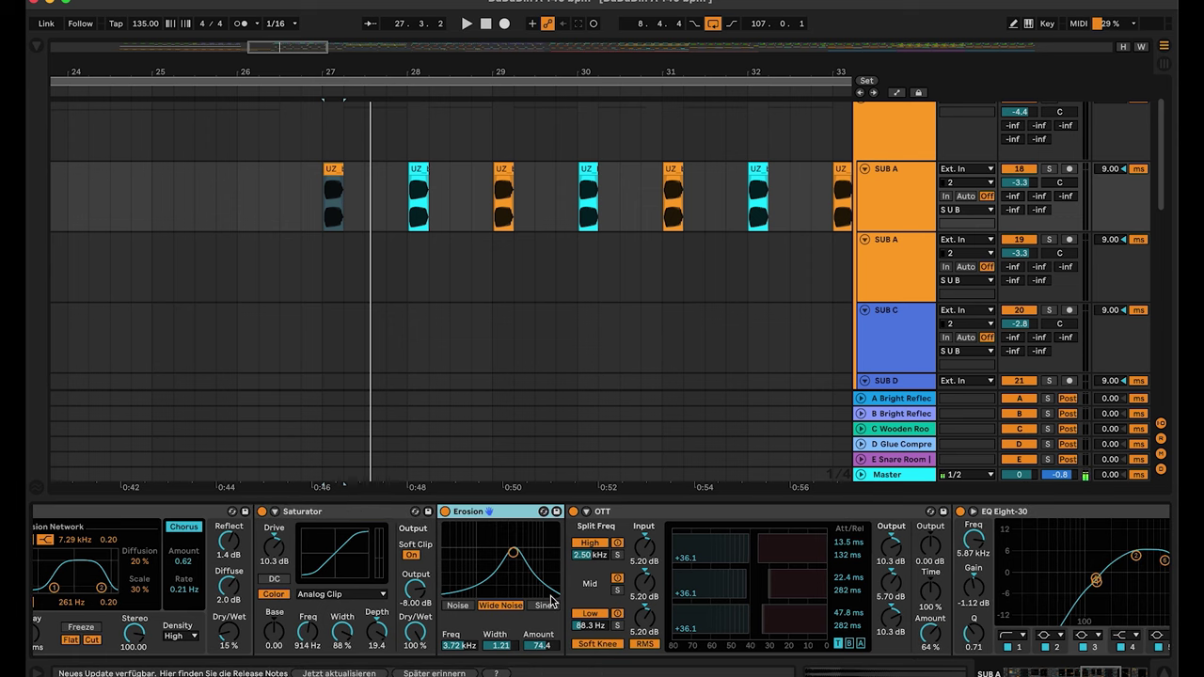
{"action": "scroll", "coordinate": [552, 602], "scroll_direction": "right", "scroll_amount": 4}
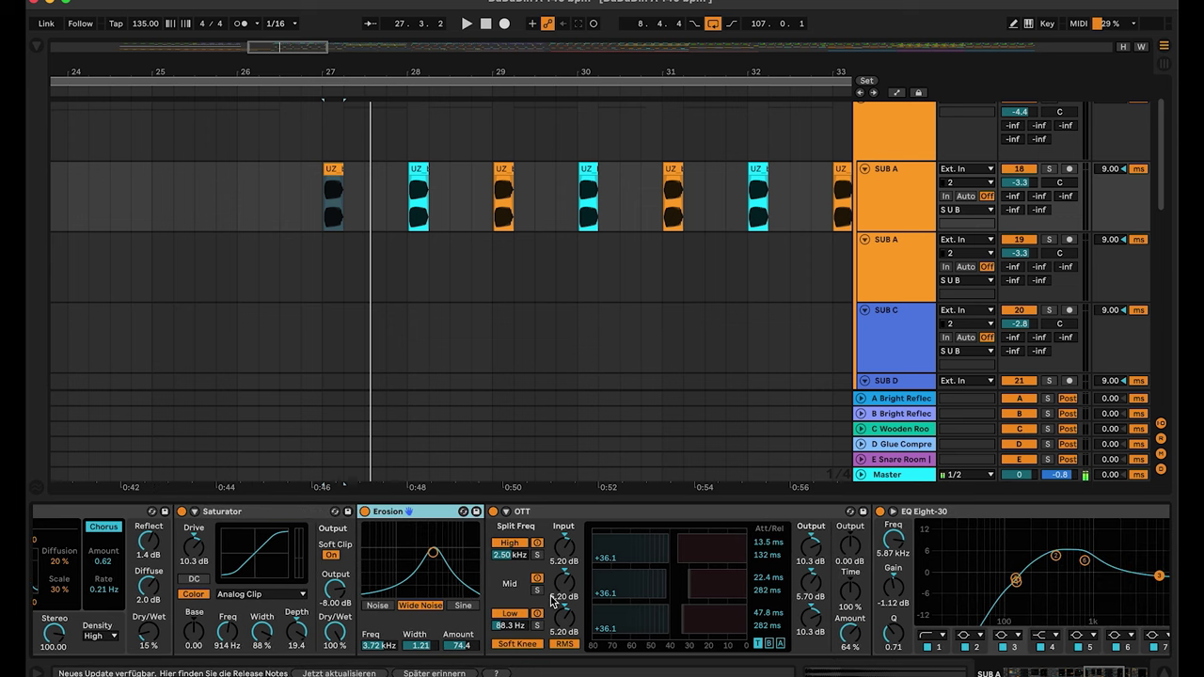
{"action": "left_click", "coordinate": [661, 519]}
{"action": "scroll", "coordinate": [649, 555], "scroll_direction": "right", "scroll_amount": 3}
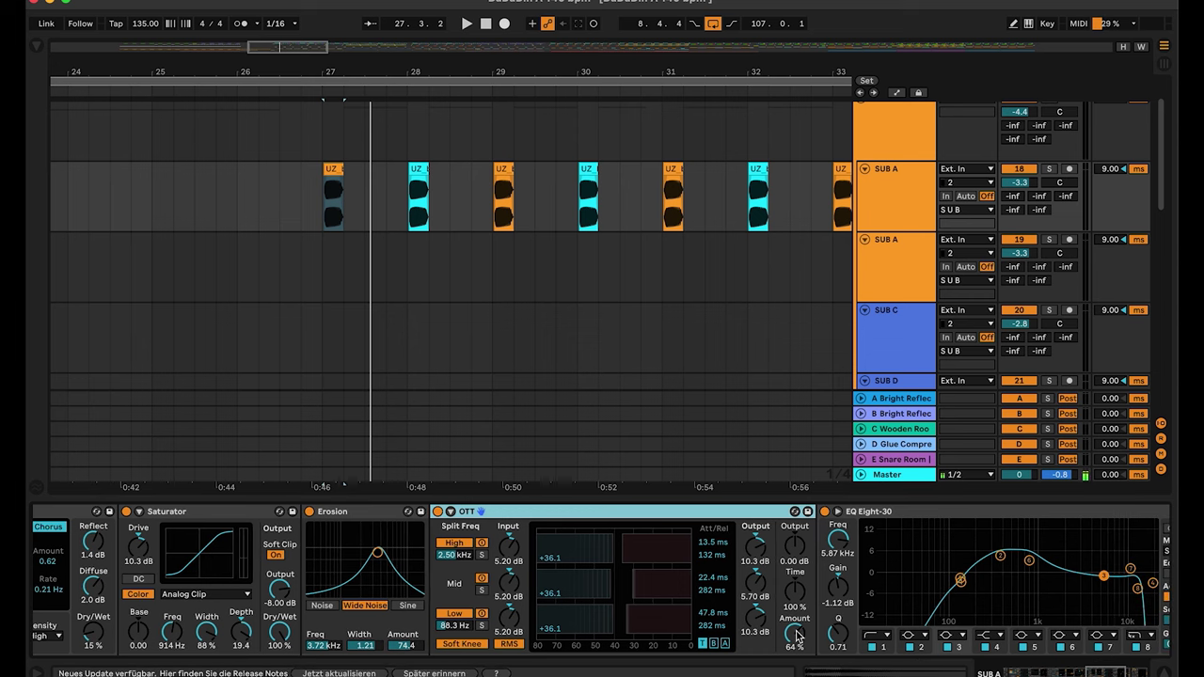
{"action": "scroll", "coordinate": [634, 568], "scroll_direction": "right", "scroll_amount": 9}
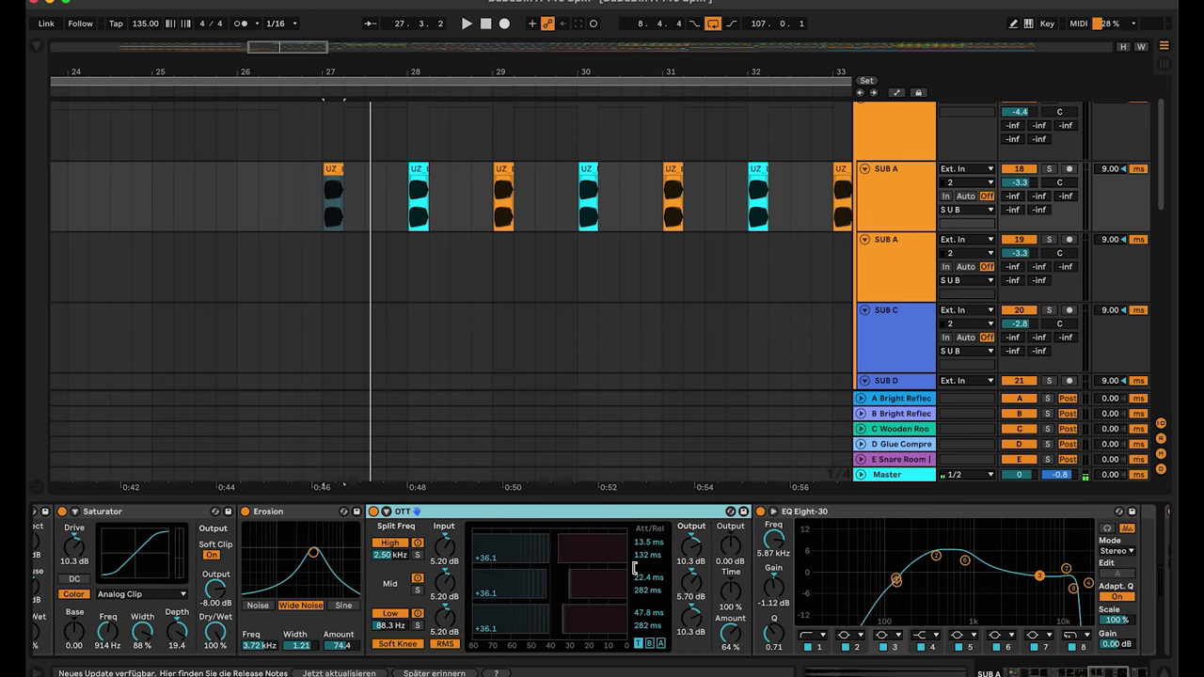
{"action": "scroll", "coordinate": [635, 568], "scroll_direction": "right", "scroll_amount": 1}
Step: Inspect the low-mid boost bands 2 and 6 of EQ Eight-30 after the OTT on the first SUB A track
{"action": "left_click", "coordinate": [744, 511]}
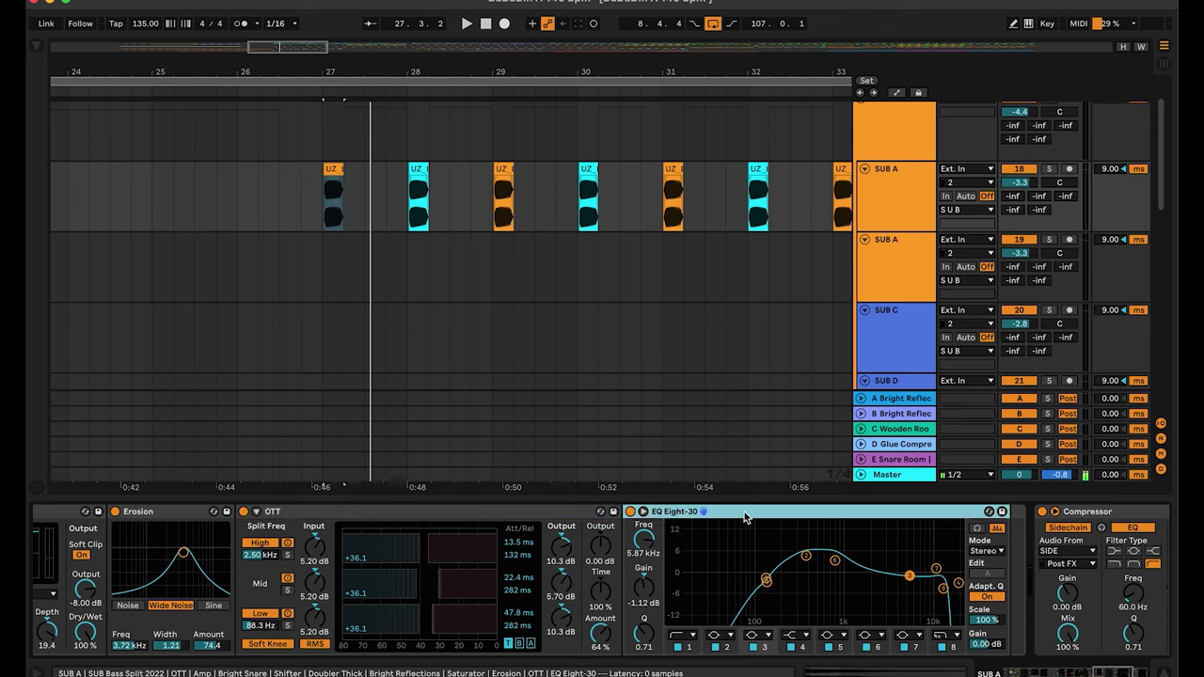
{"action": "left_click", "coordinate": [807, 559]}
{"action": "scroll", "coordinate": [807, 561], "scroll_direction": "right", "scroll_amount": 5}
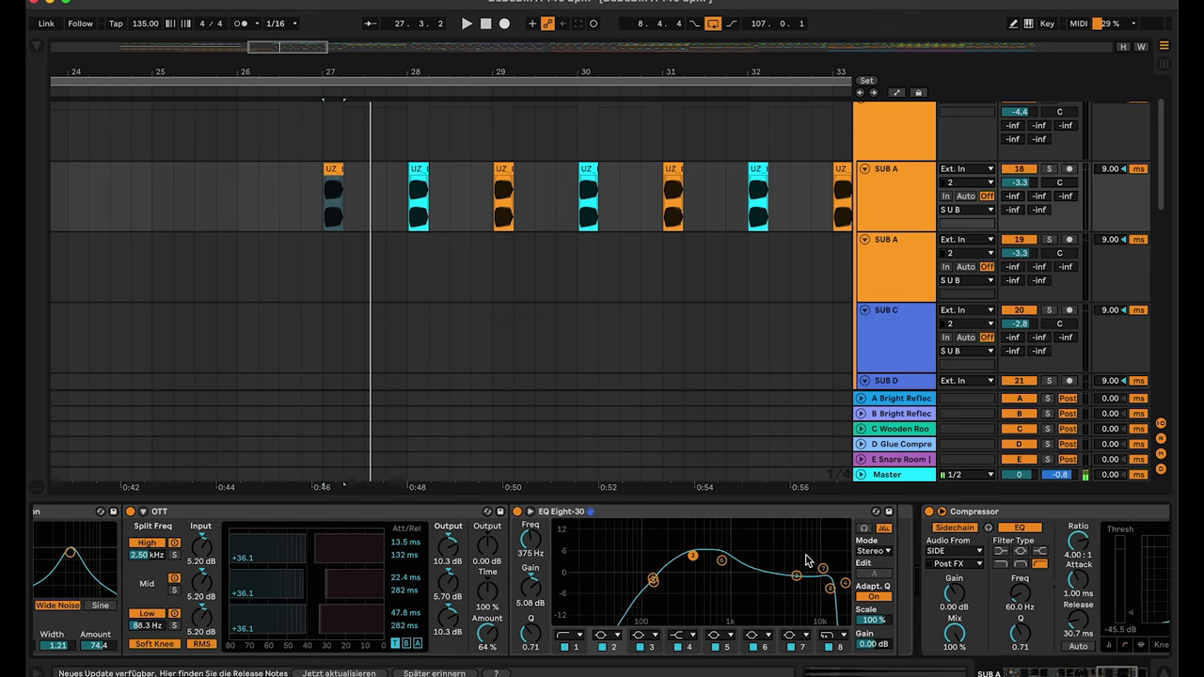
{"action": "left_click", "coordinate": [721, 563]}
{"action": "left_click", "coordinate": [692, 556]}
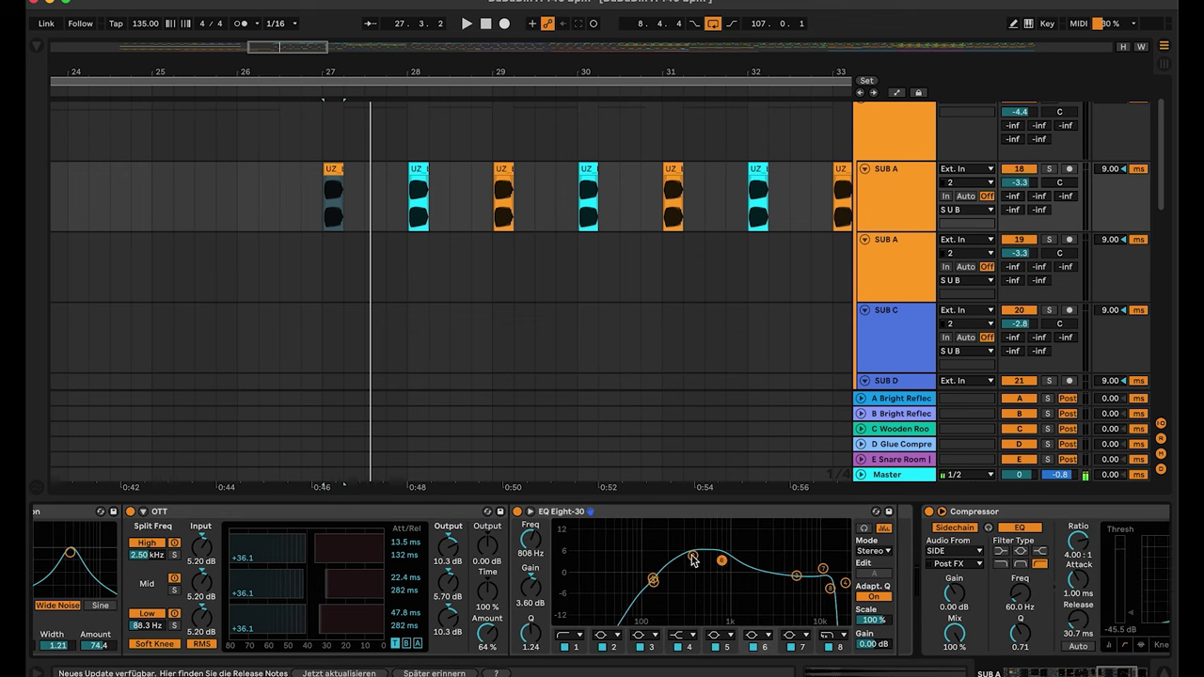
{"action": "left_click", "coordinate": [721, 562]}
{"action": "scroll", "coordinate": [691, 569], "scroll_direction": "right", "scroll_amount": 3}
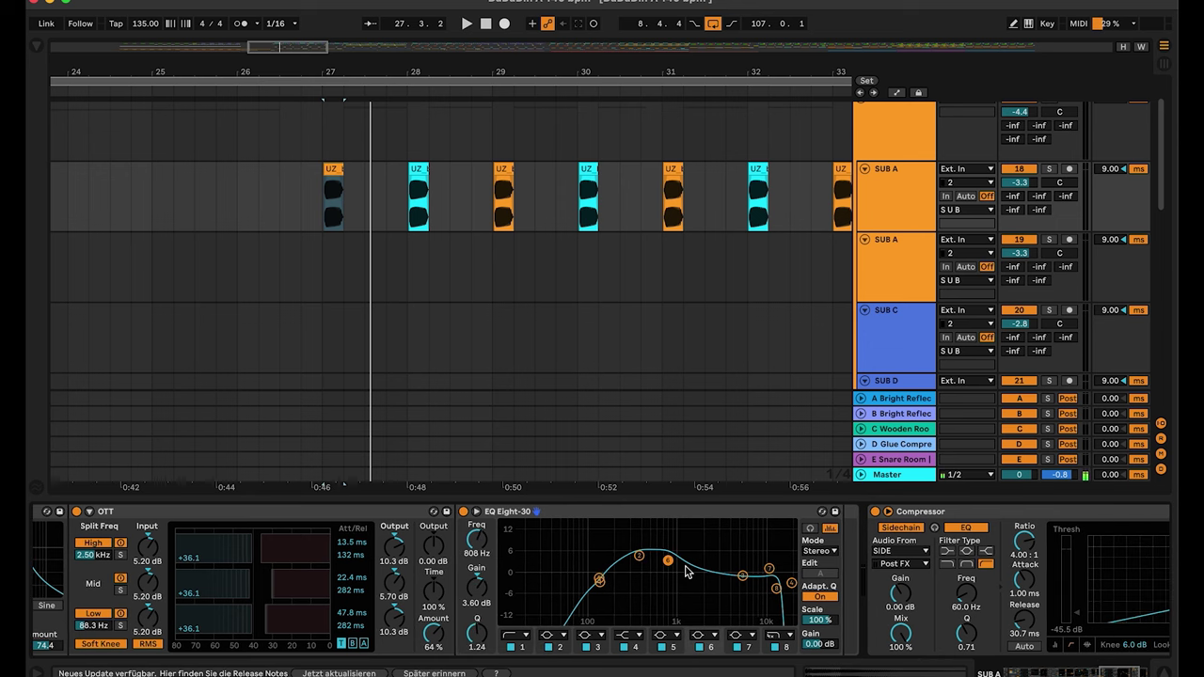
Step: Inspect the sidechain Compressor at the end of the first SUB A track's device chain
{"action": "scroll", "coordinate": [687, 571], "scroll_direction": "right", "scroll_amount": 3}
{"action": "scroll", "coordinate": [691, 571], "scroll_direction": "right", "scroll_amount": 6}
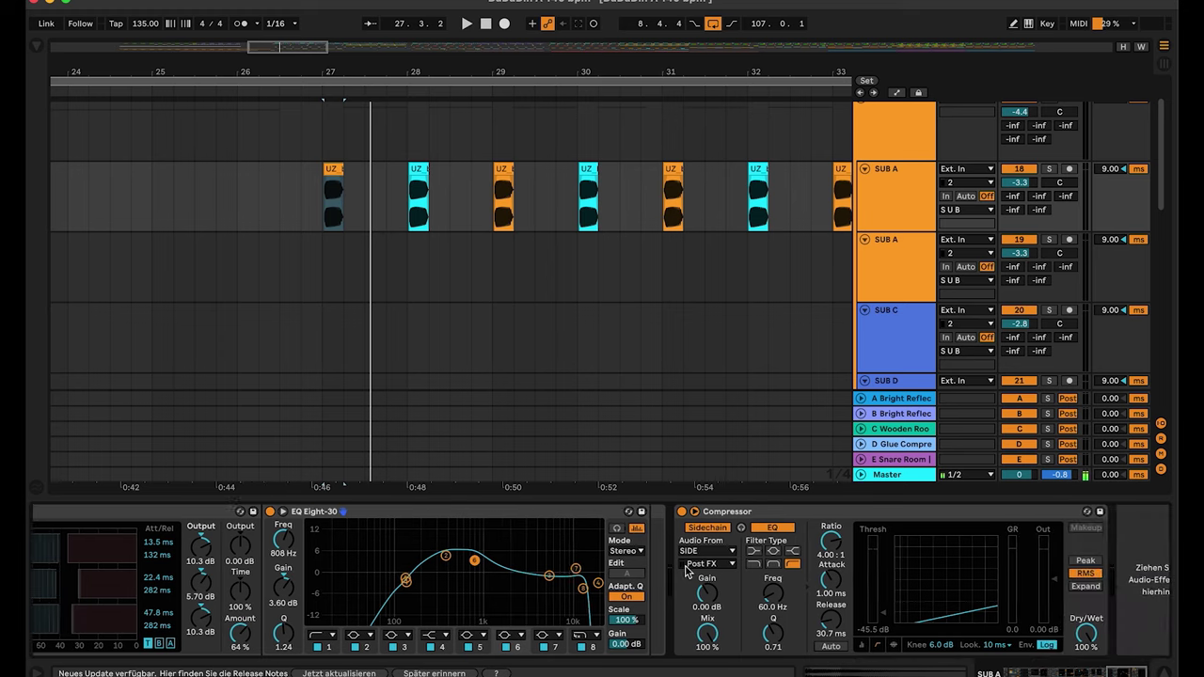
{"action": "left_click", "coordinate": [806, 514]}
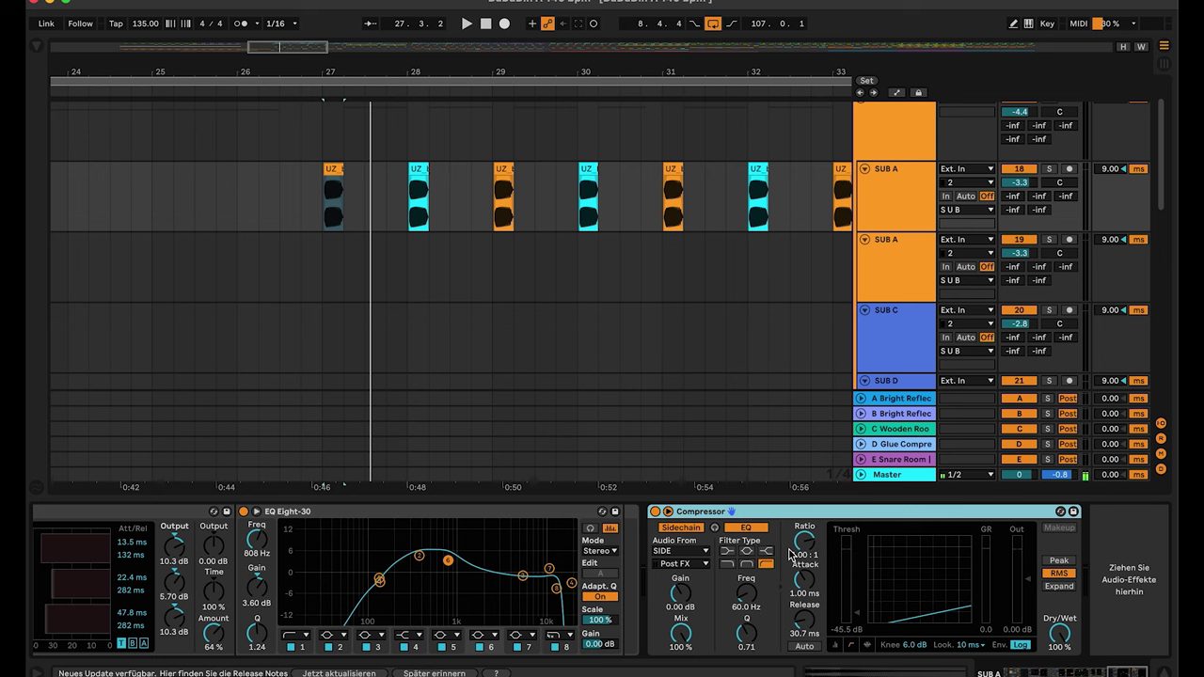
Step: Solo the second SUB A track, play its clips from around bar 43, and turn the solo off again
{"action": "left_click_drag", "start_coordinate": [538, 70], "coordinate": [321, 68]}
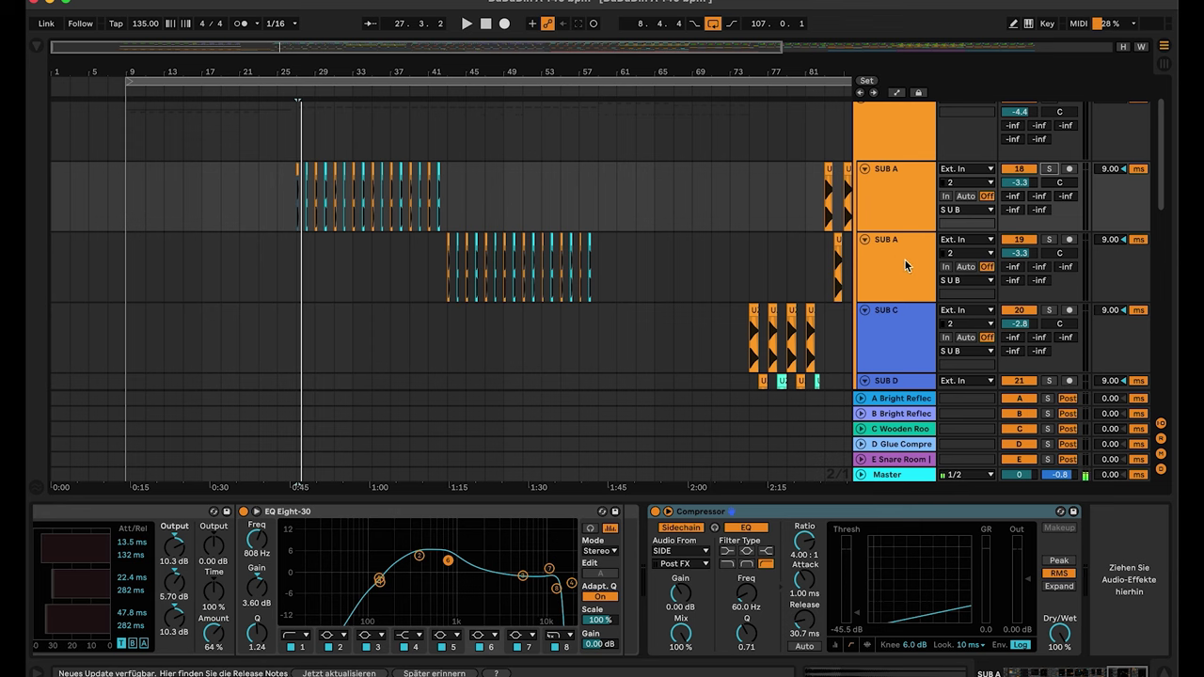
{"action": "left_click", "coordinate": [1048, 241]}
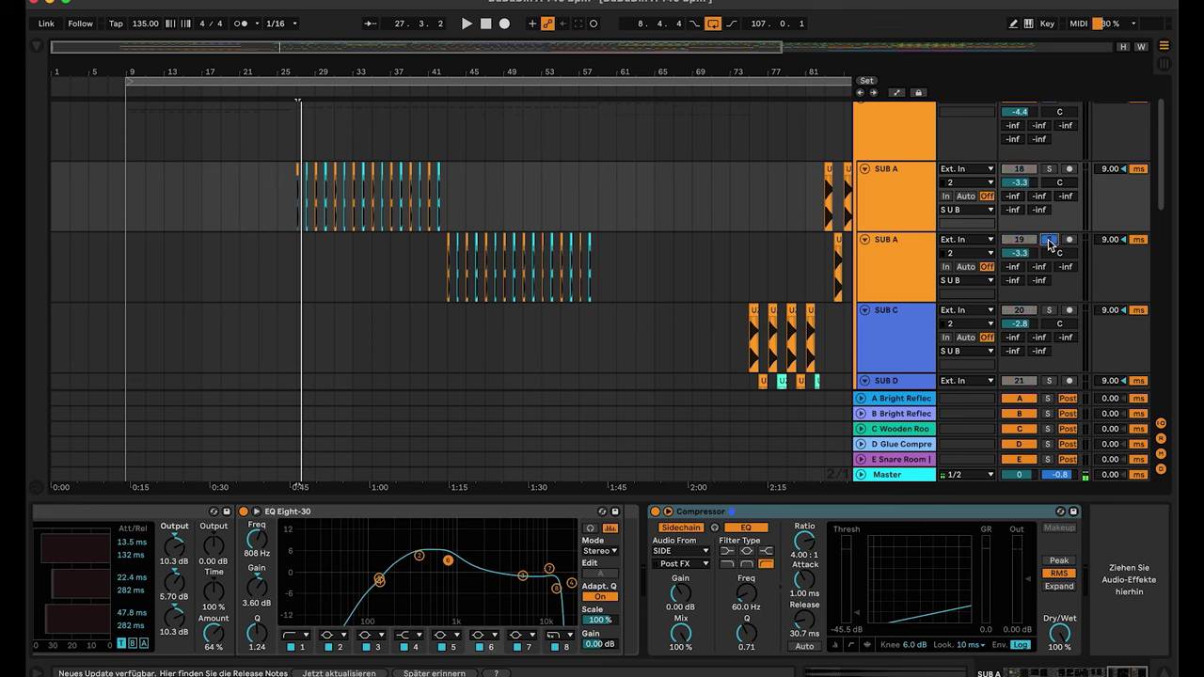
{"action": "left_click", "coordinate": [443, 92]}
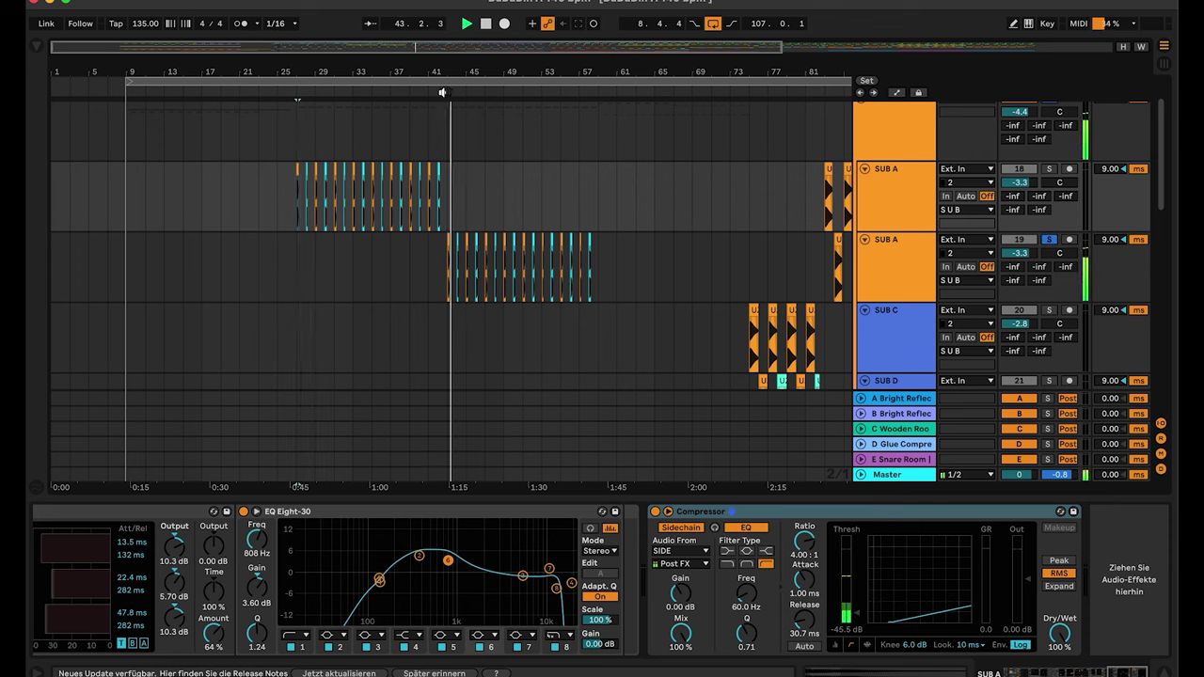
{"action": "left_click", "coordinate": [1050, 241]}
Step: Show the second SUB A track's devices and view the LOW and OTT | Amp chains of its SUB Bass Split 2022 rack
{"action": "left_click", "coordinate": [912, 258]}
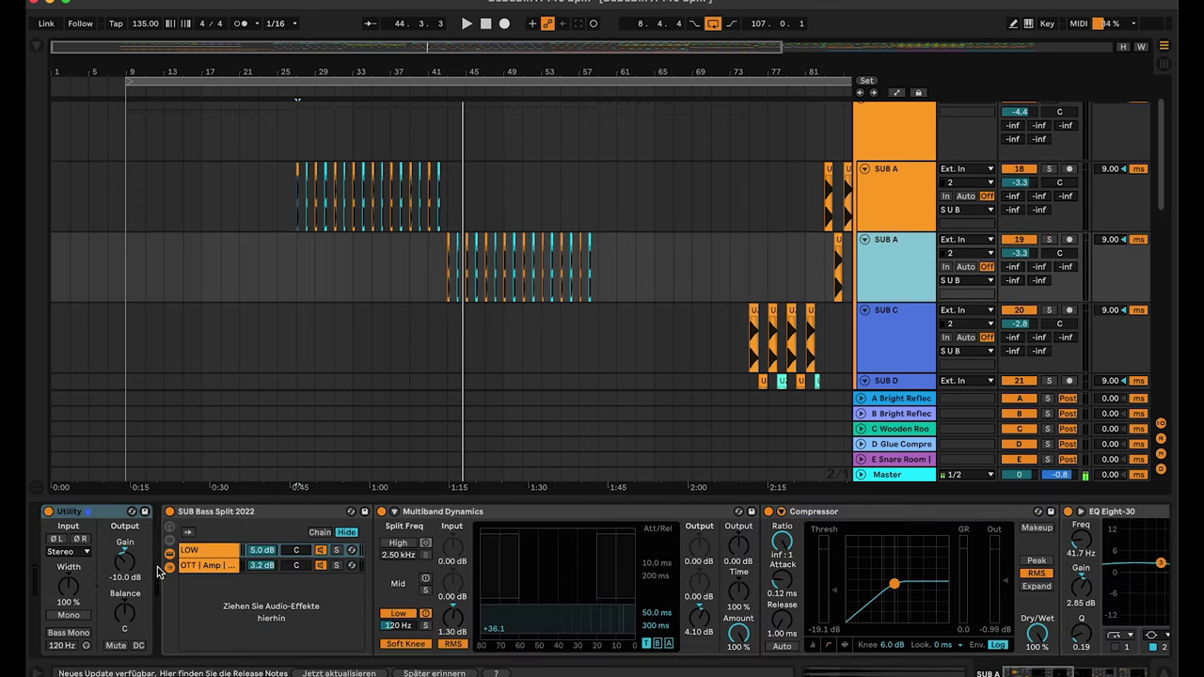
{"action": "left_click", "coordinate": [193, 552]}
{"action": "left_click", "coordinate": [207, 565]}
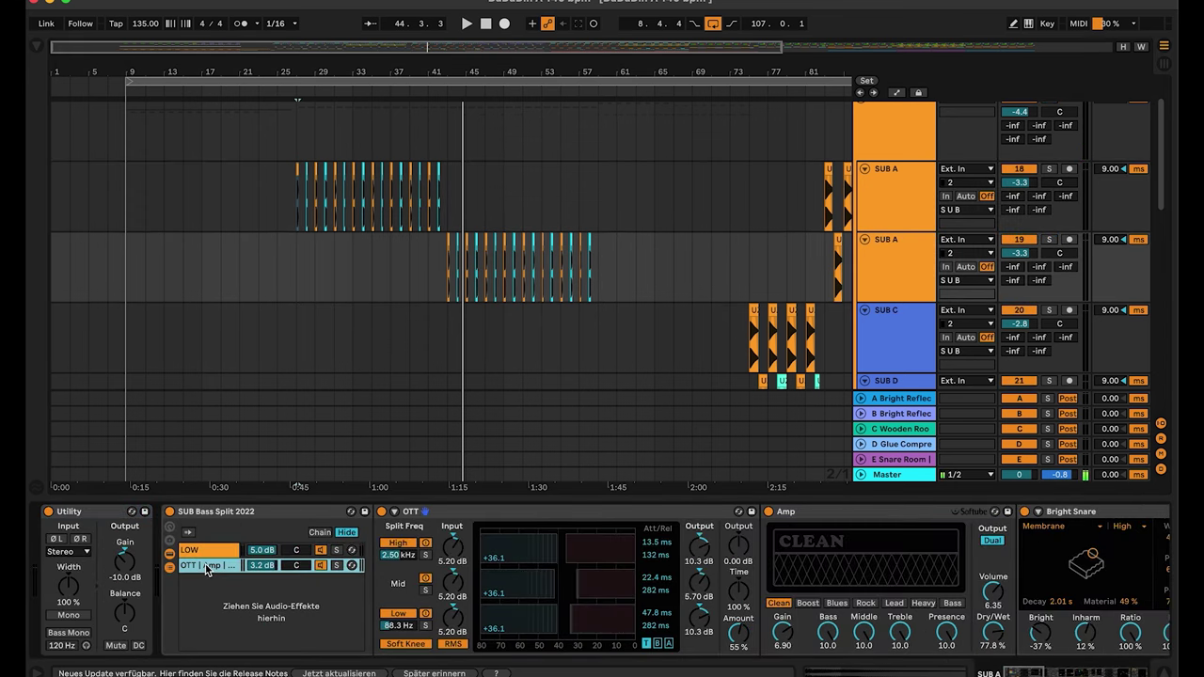
Step: Review the effects in the second SUB A track's OTT | Amp chain through to the Compressor, then return to the Amp
{"action": "scroll", "coordinate": [532, 576], "scroll_direction": "right", "scroll_amount": 3}
{"action": "scroll", "coordinate": [528, 576], "scroll_direction": "right", "scroll_amount": 10}
{"action": "scroll", "coordinate": [528, 575], "scroll_direction": "right", "scroll_amount": 6}
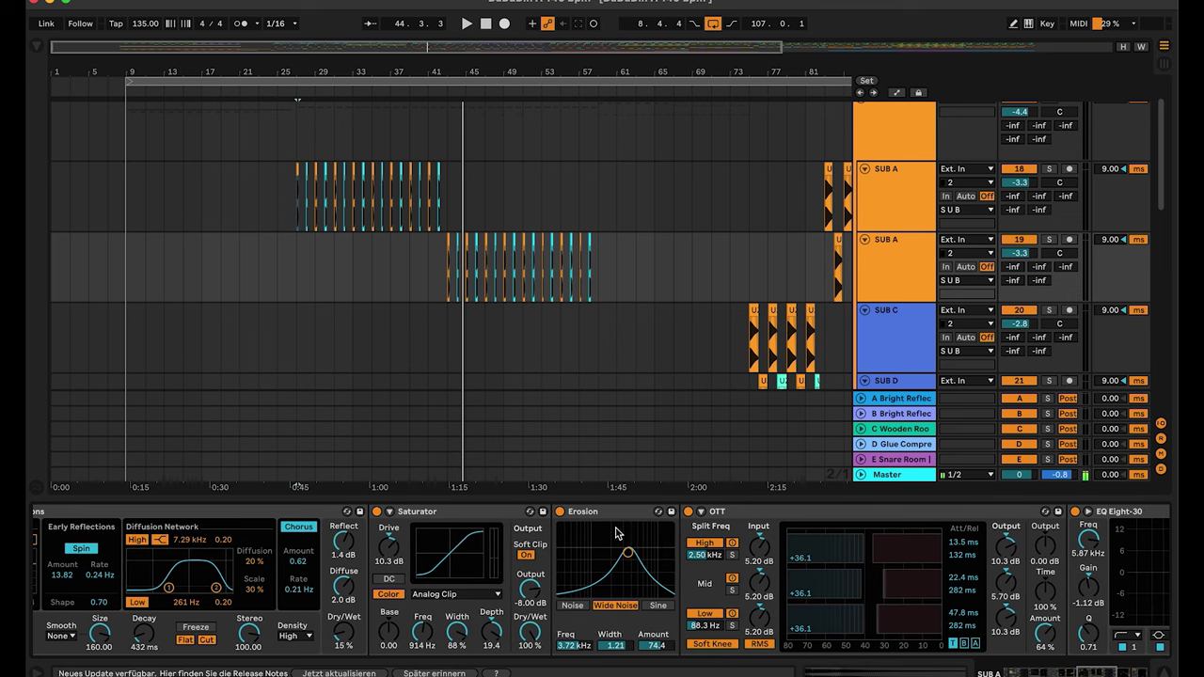
{"action": "scroll", "coordinate": [607, 555], "scroll_direction": "right", "scroll_amount": 8}
{"action": "scroll", "coordinate": [607, 557], "scroll_direction": "left", "scroll_amount": 15}
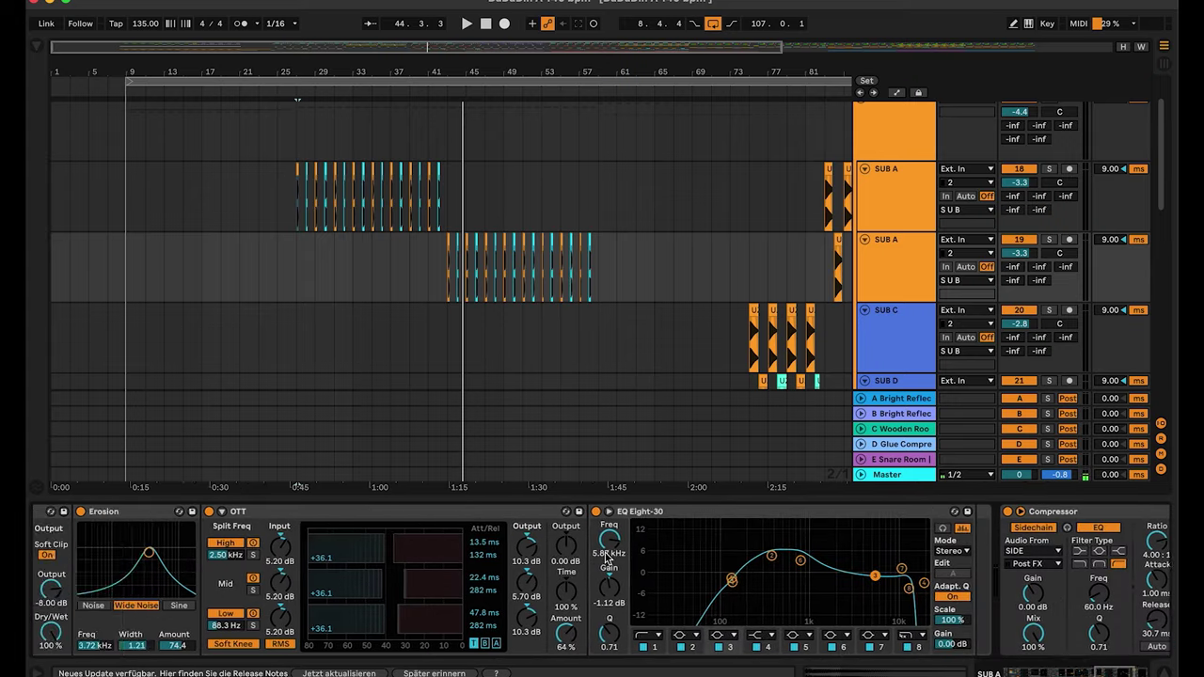
{"action": "scroll", "coordinate": [607, 559], "scroll_direction": "left", "scroll_amount": 3}
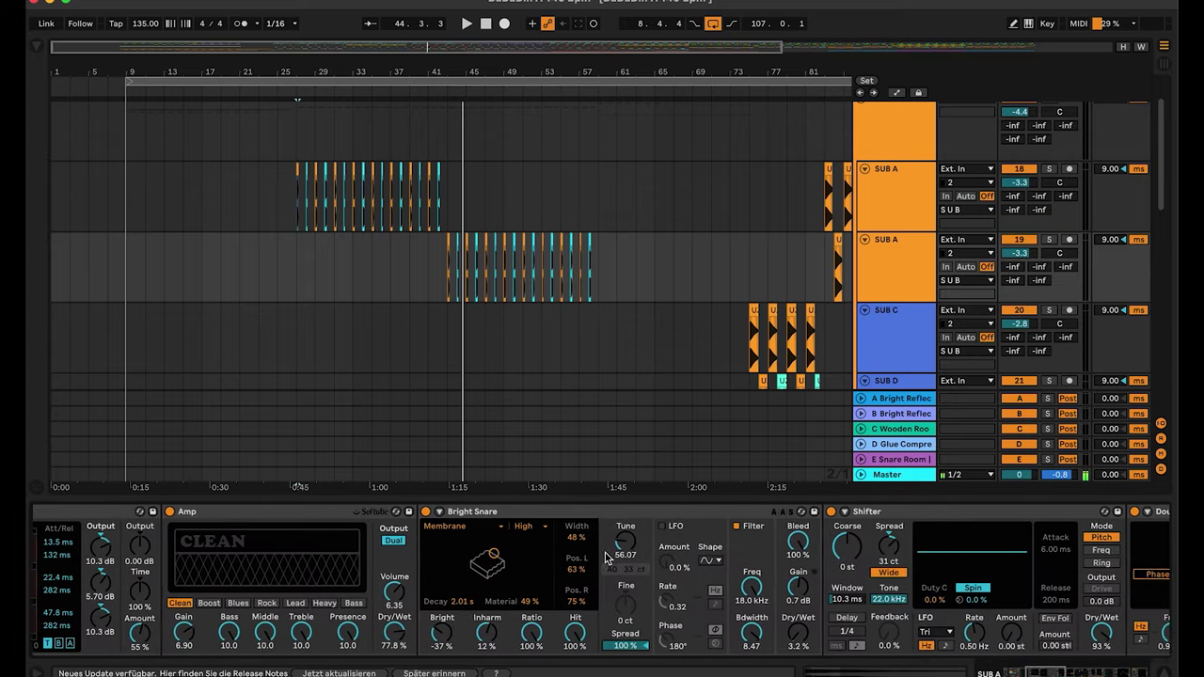
{"action": "left_click", "coordinate": [348, 516]}
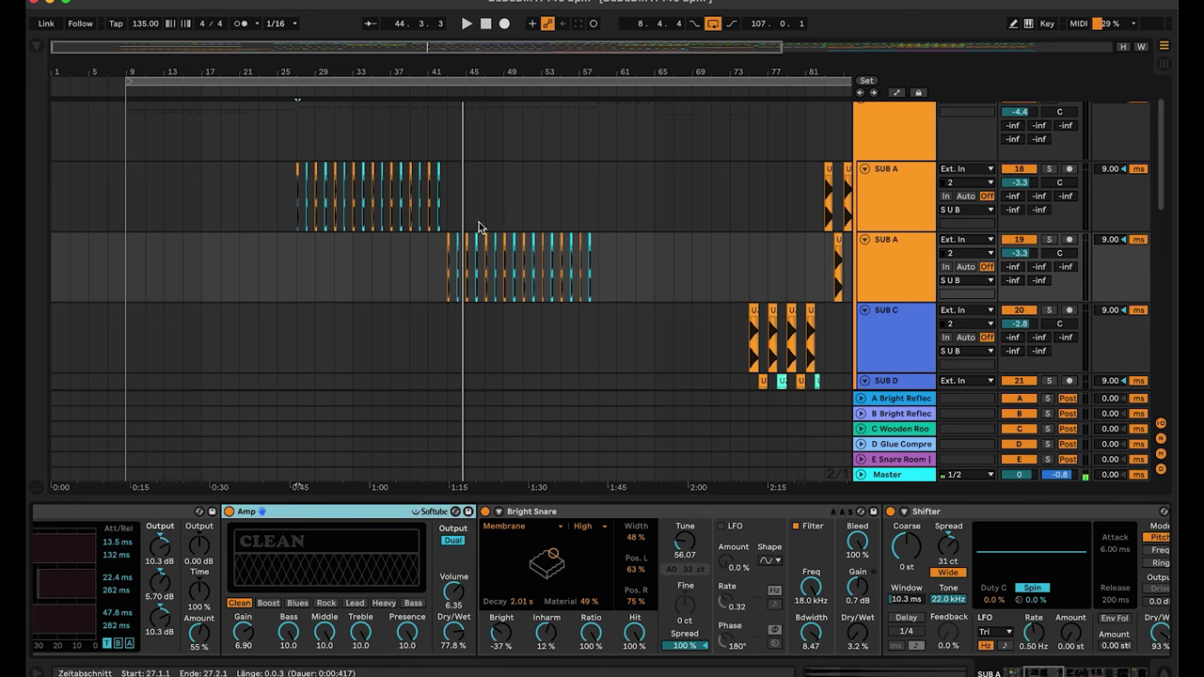
Step: Play the SUB C track soloed from its first clip at bar 75, then stop and turn the solo off
{"action": "scroll", "coordinate": [513, 266], "scroll_direction": "right", "scroll_amount": 10}
{"action": "scroll", "coordinate": [512, 264], "scroll_direction": "down", "scroll_amount": 2}
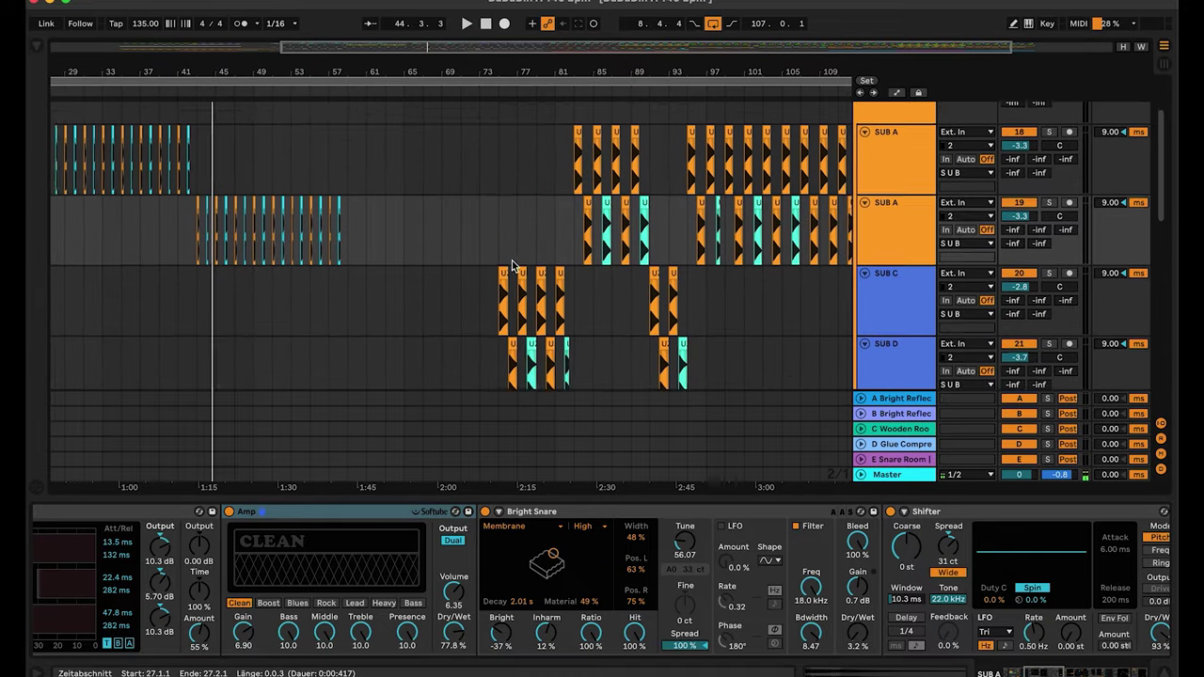
{"action": "scroll", "coordinate": [511, 260], "scroll_direction": "down", "scroll_amount": 1}
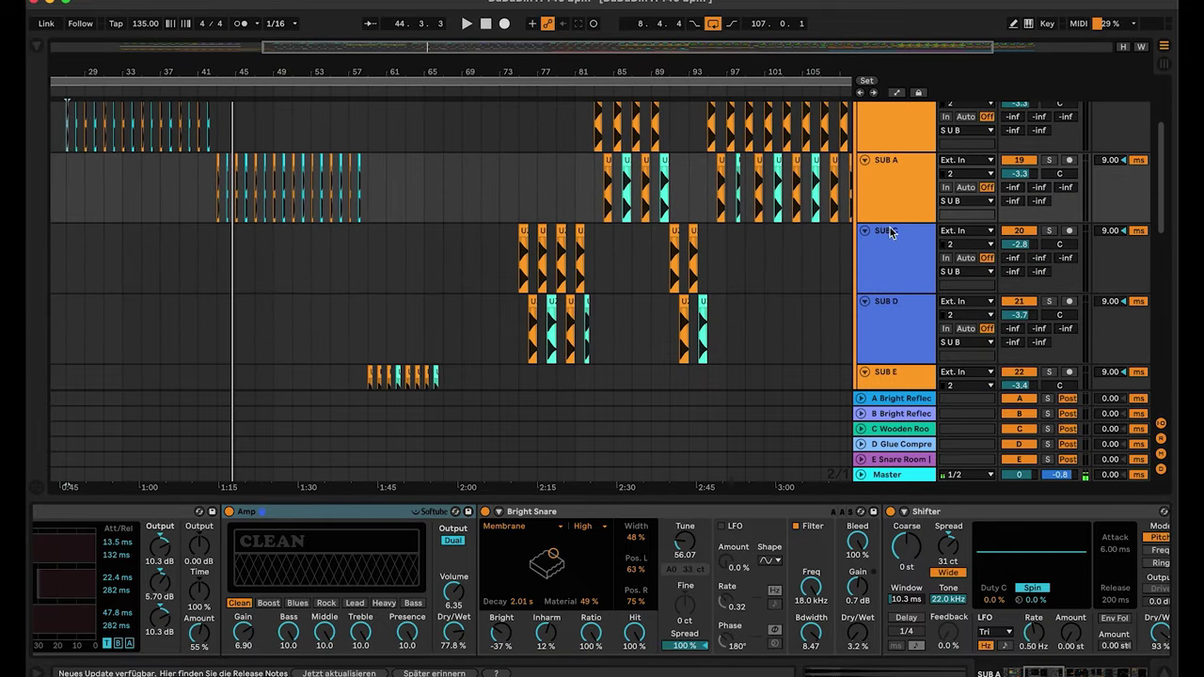
{"action": "left_click", "coordinate": [523, 230]}
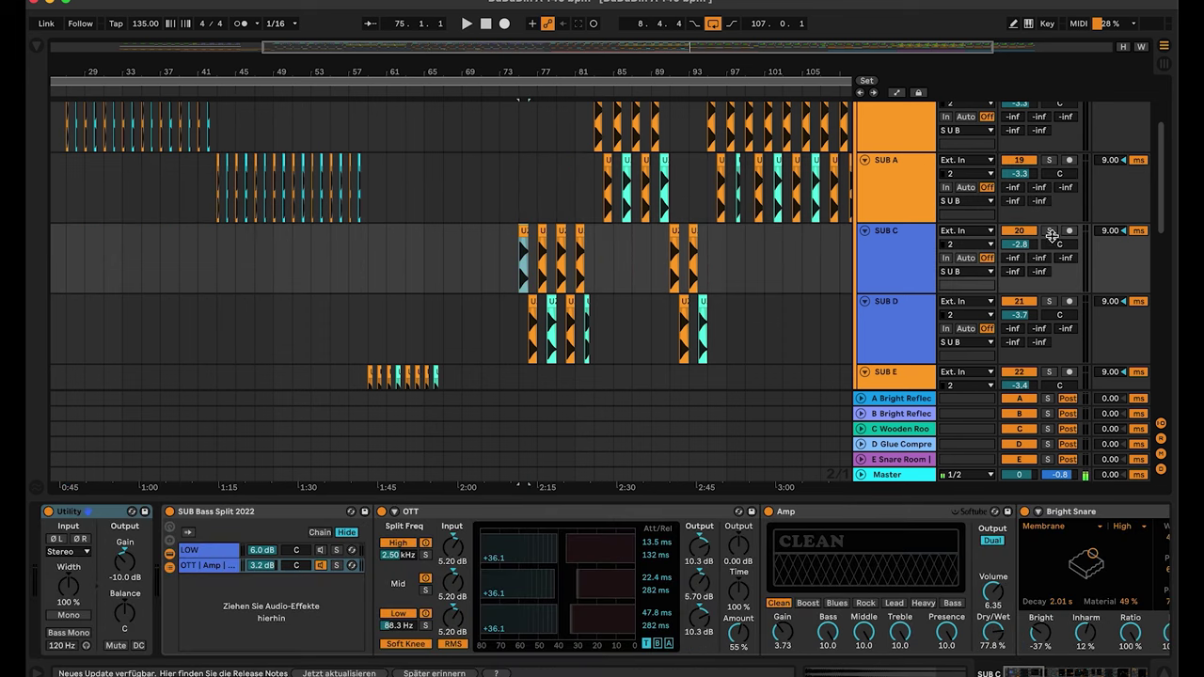
{"action": "left_click", "coordinate": [1053, 233]}
{"action": "key", "text": "space"}
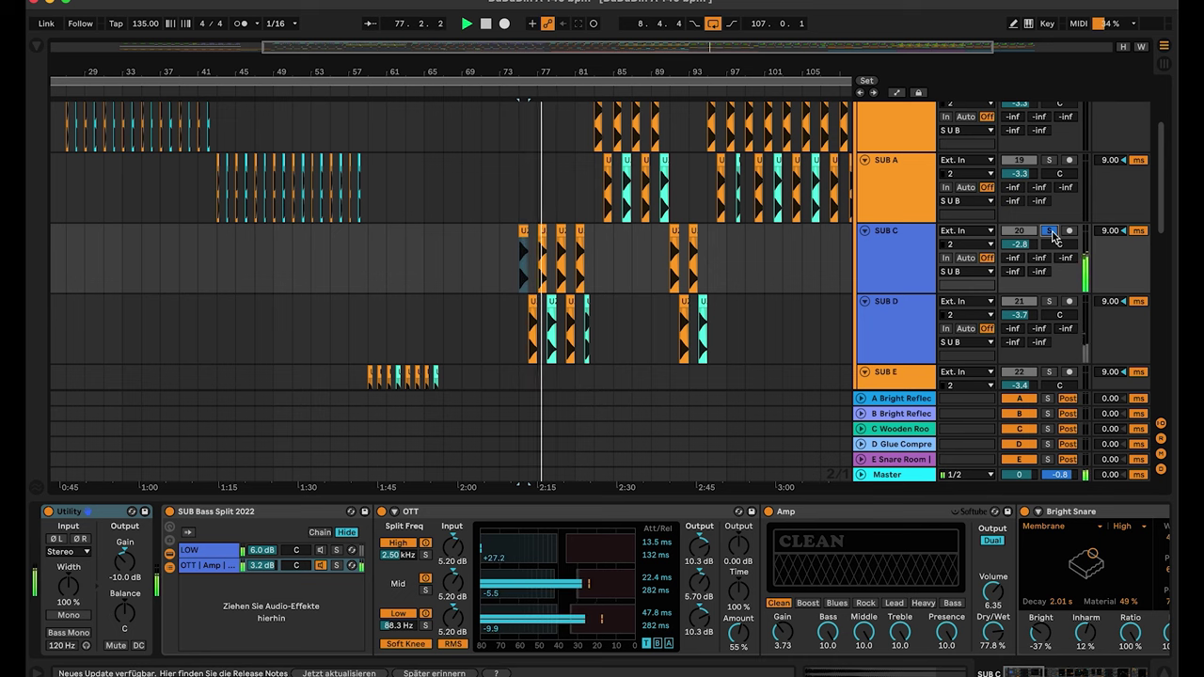
{"action": "key", "text": "space"}
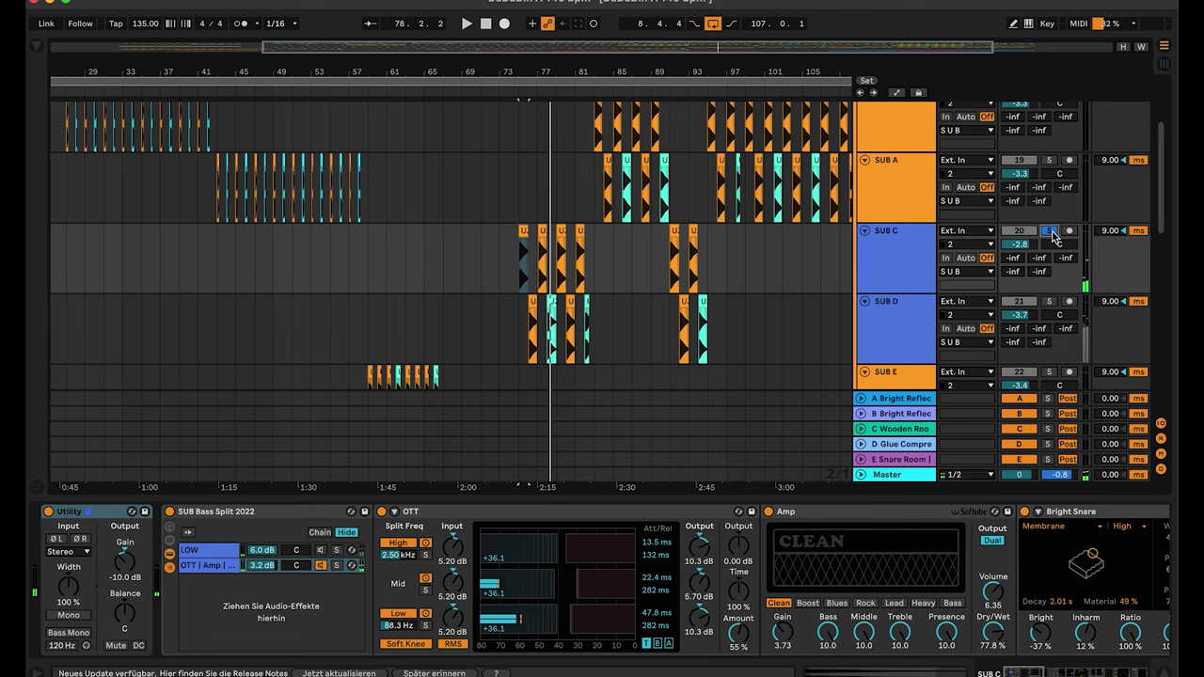
{"action": "left_click", "coordinate": [1052, 233]}
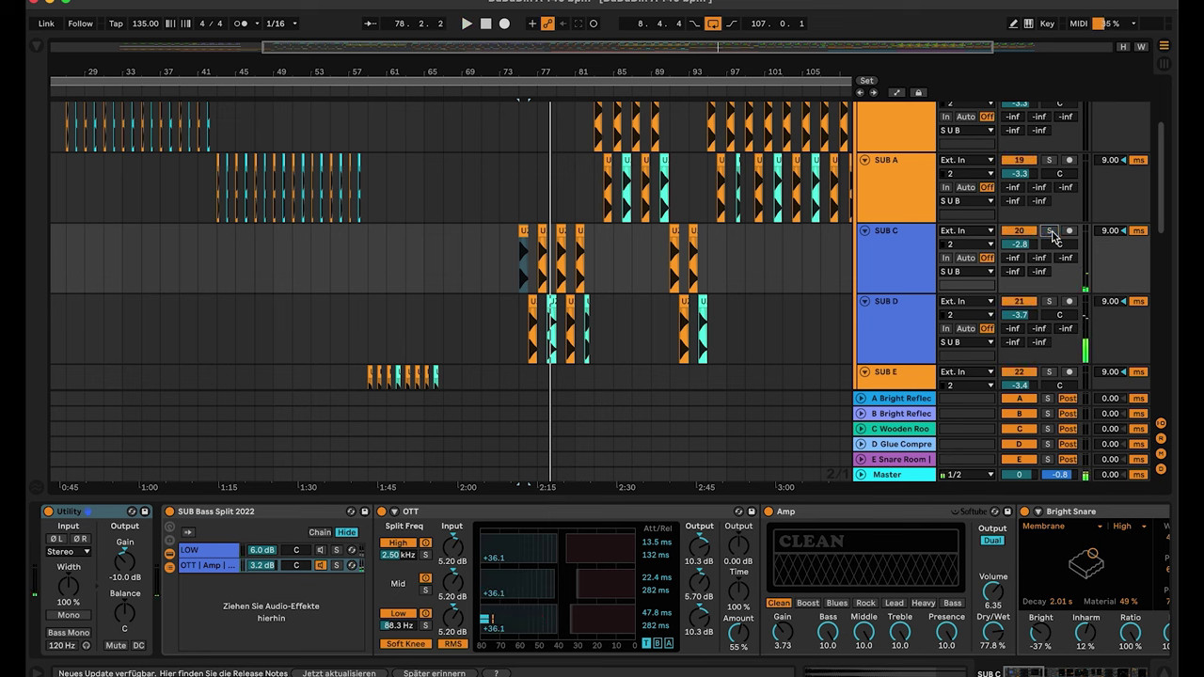
Step: View the LOW and OTT | Amp chains of SUB C's SUB Bass Split 2022 rack and select the second chain's first OTT
{"action": "left_click", "coordinate": [212, 553]}
{"action": "left_click", "coordinate": [208, 566]}
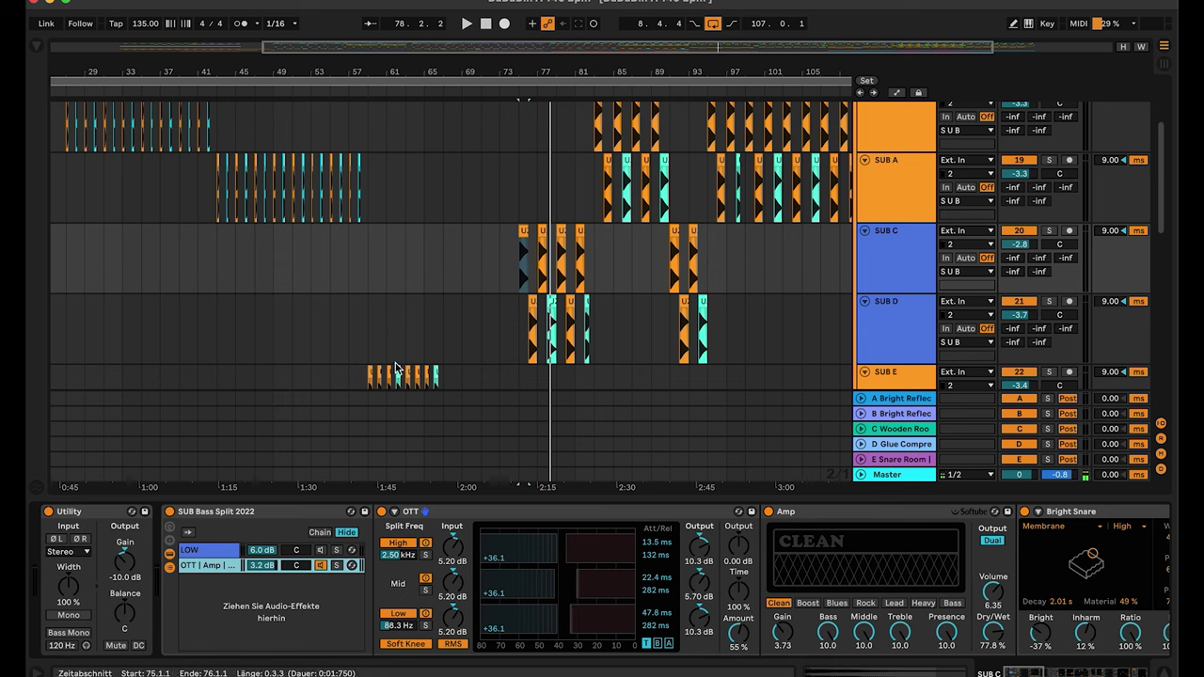
{"action": "left_click", "coordinate": [197, 566]}
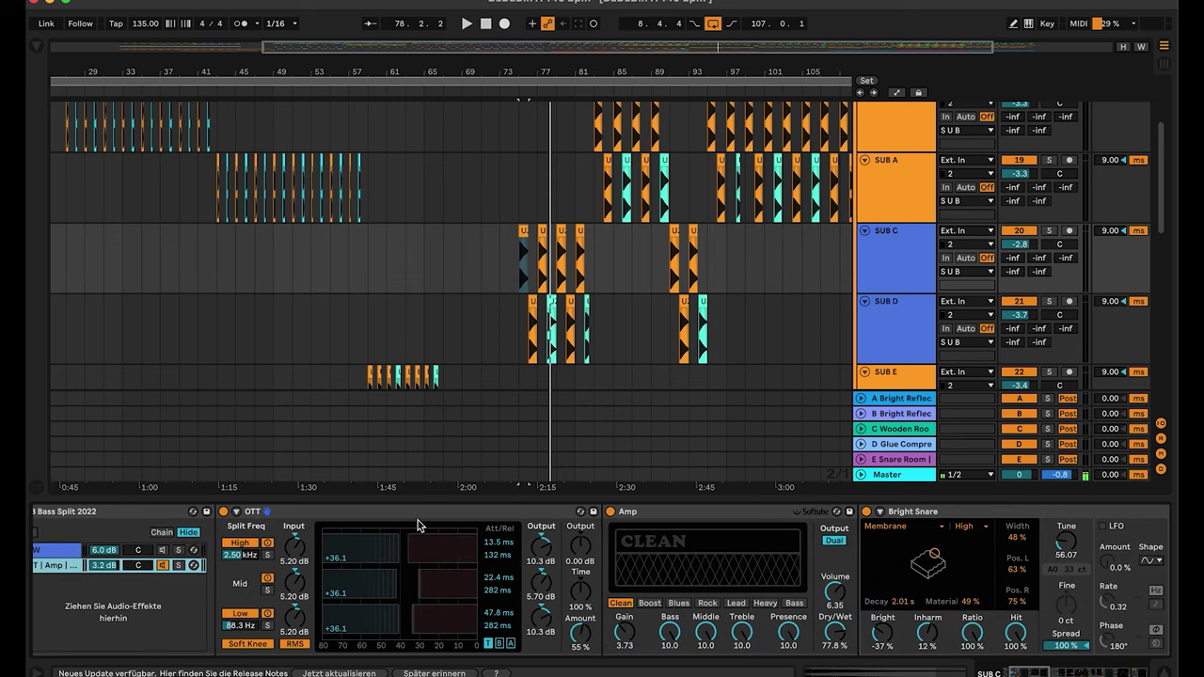
{"action": "left_click", "coordinate": [415, 515]}
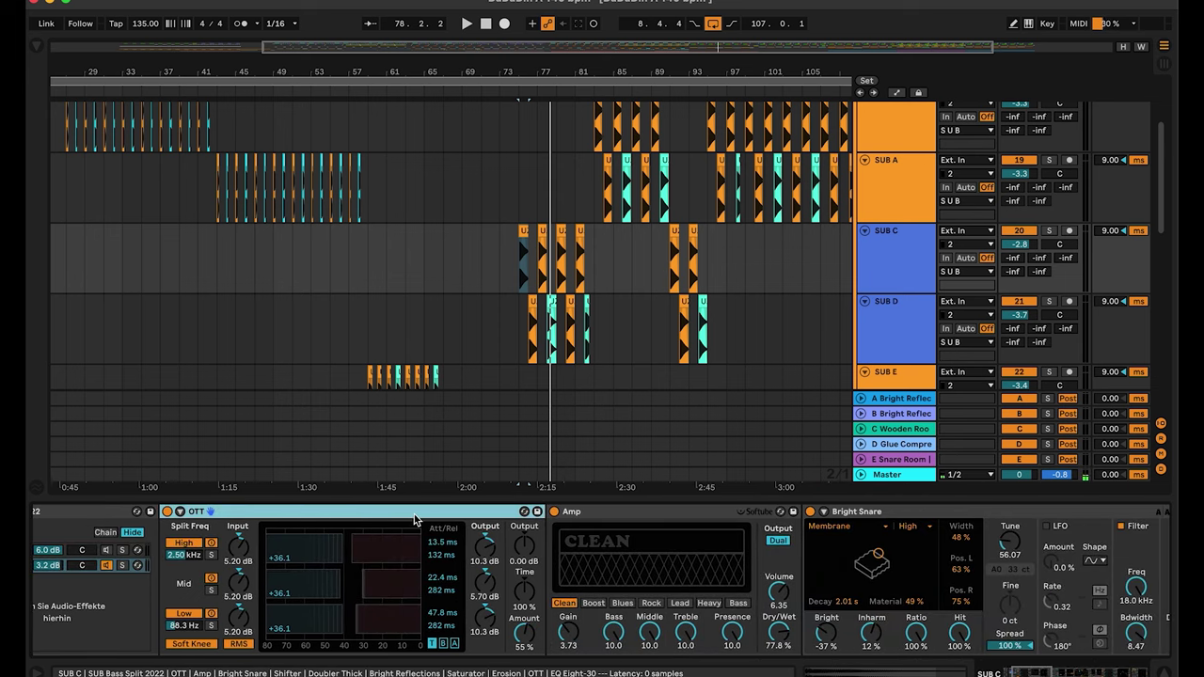
Step: Examine the effects in SUB C's OTT | Amp chain, from the first OTT and Amp through Saturator, Erosion and EQ Eight-30 to the Compressor
{"action": "scroll", "coordinate": [376, 551], "scroll_direction": "right", "scroll_amount": 2}
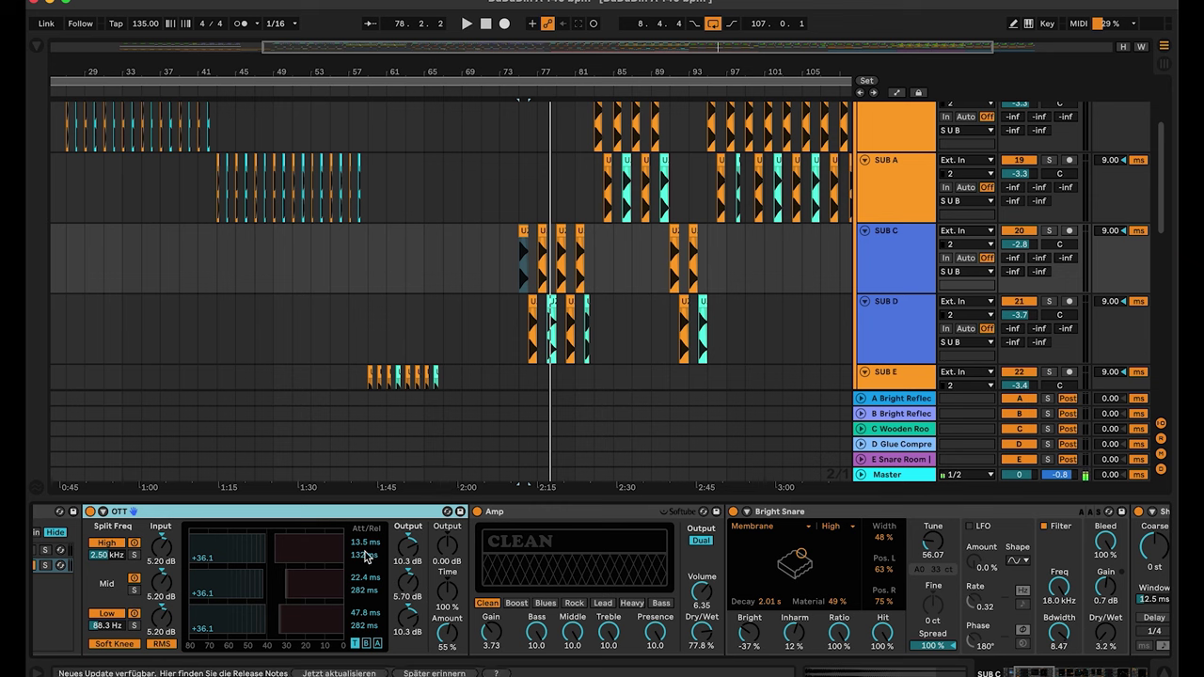
{"action": "scroll", "coordinate": [372, 553], "scroll_direction": "left", "scroll_amount": 2}
{"action": "scroll", "coordinate": [277, 537], "scroll_direction": "right", "scroll_amount": 4}
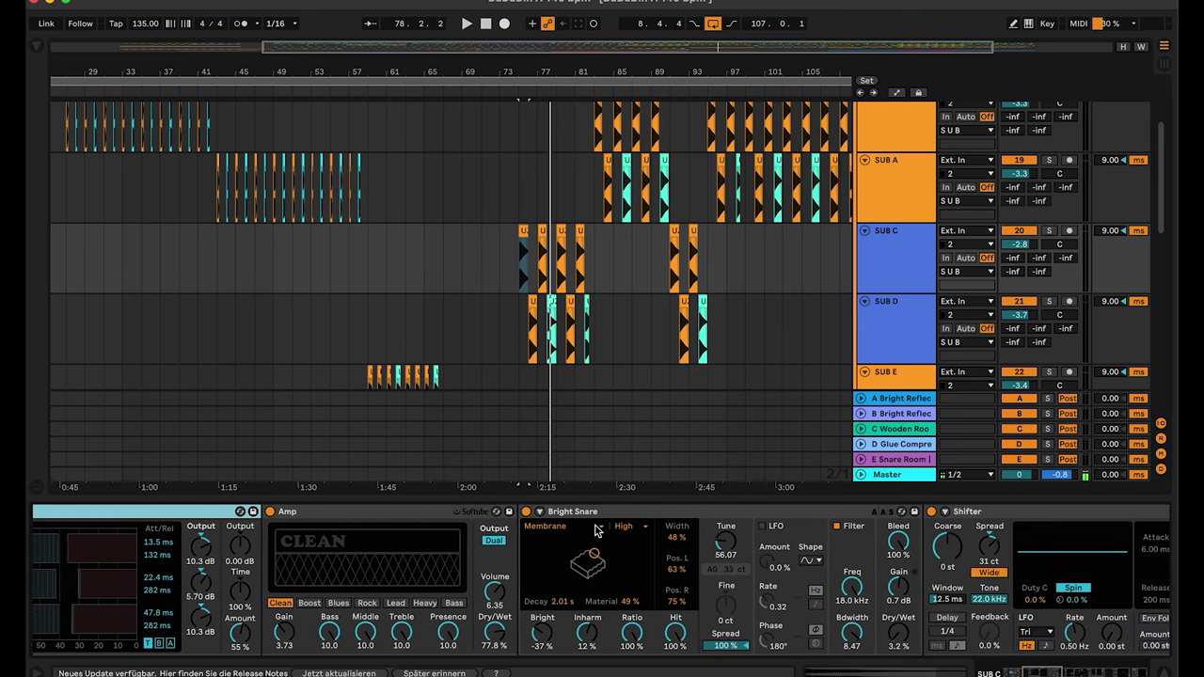
{"action": "scroll", "coordinate": [697, 570], "scroll_direction": "right", "scroll_amount": 9}
{"action": "scroll", "coordinate": [451, 531], "scroll_direction": "right", "scroll_amount": 7}
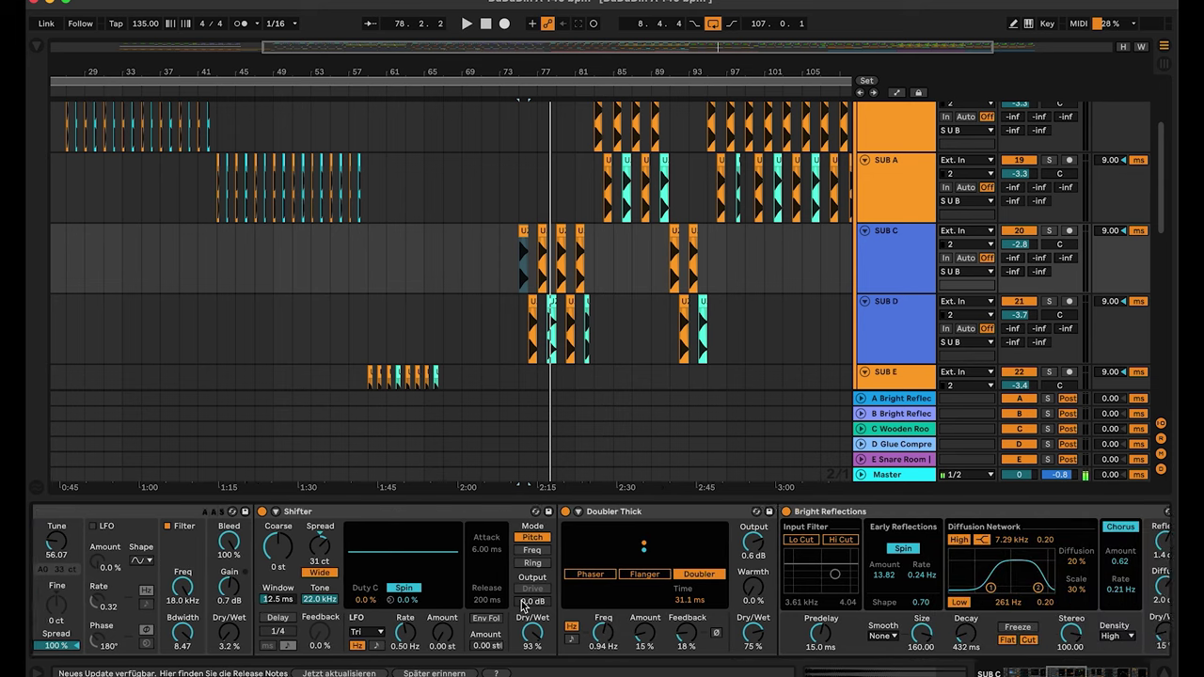
{"action": "scroll", "coordinate": [582, 583], "scroll_direction": "right", "scroll_amount": 1}
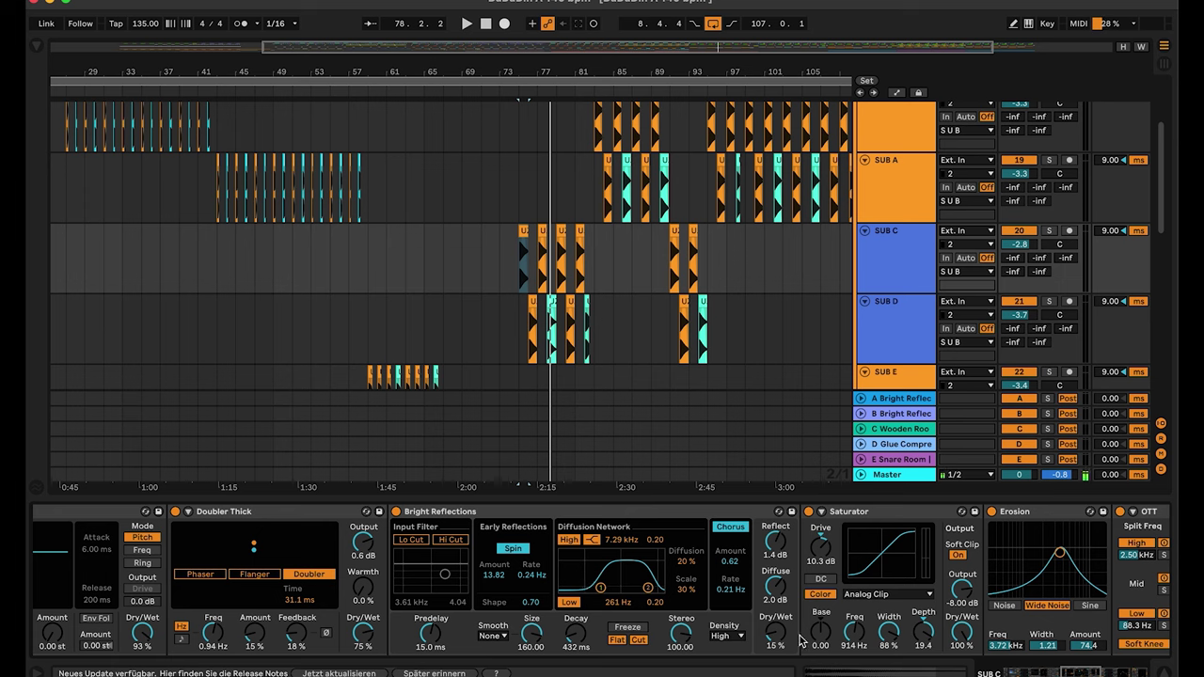
{"action": "scroll", "coordinate": [779, 632], "scroll_direction": "right", "scroll_amount": 5}
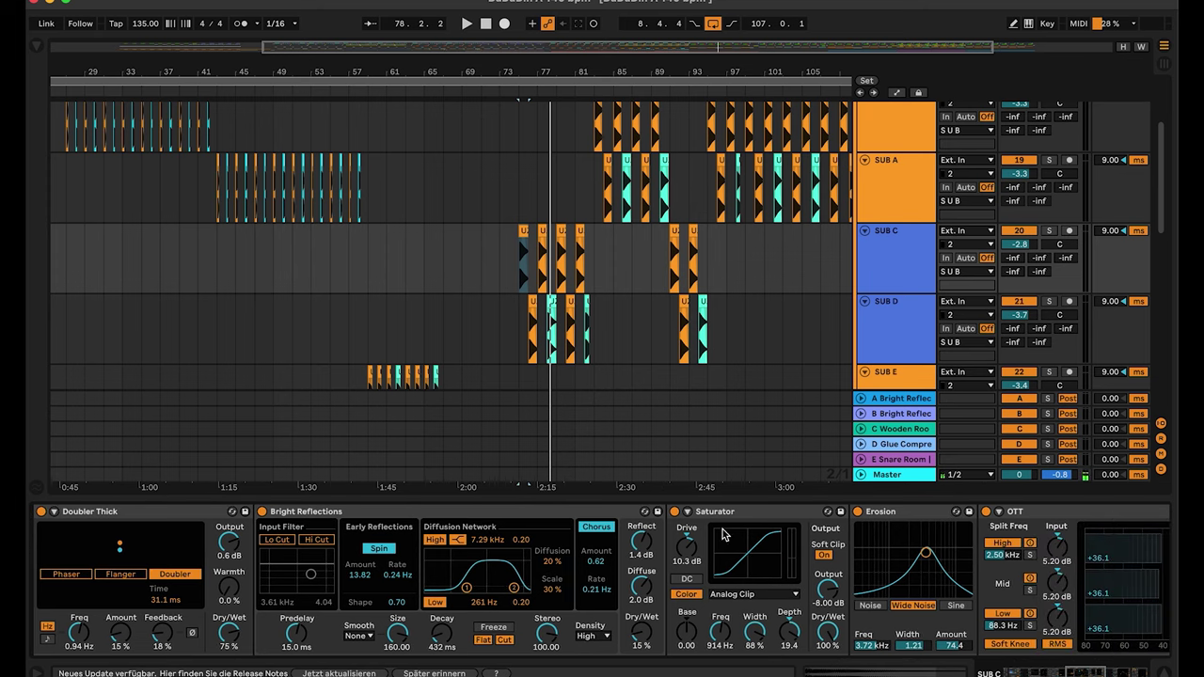
{"action": "scroll", "coordinate": [724, 597], "scroll_direction": "right", "scroll_amount": 3}
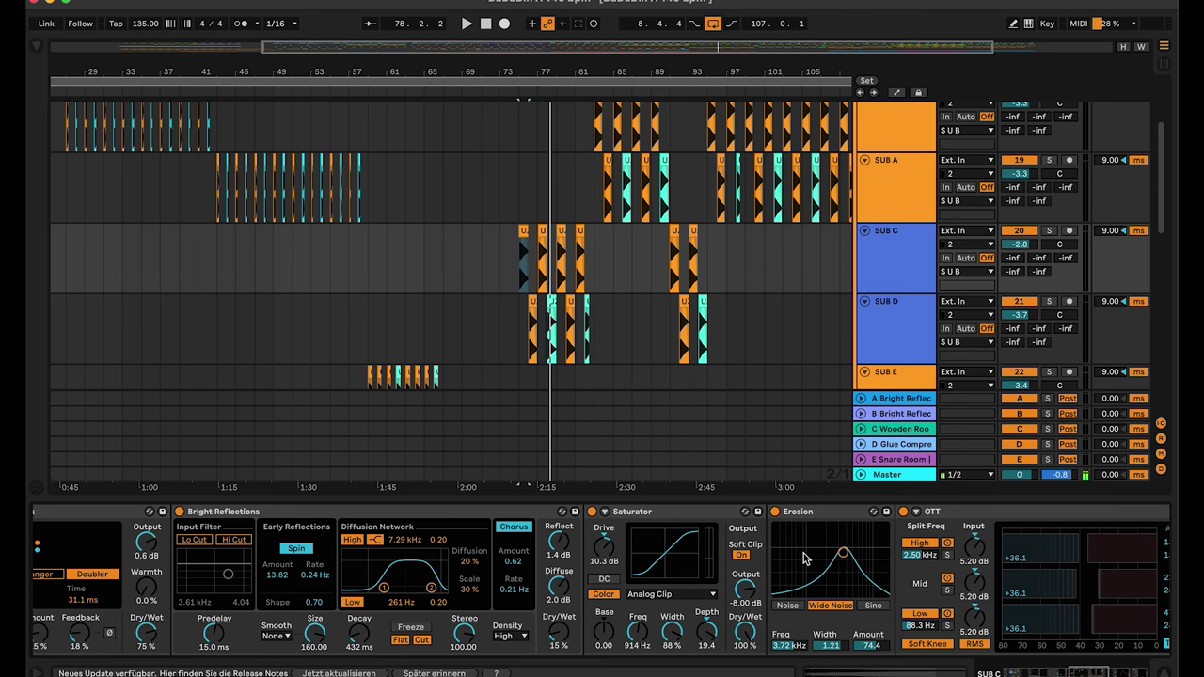
{"action": "scroll", "coordinate": [781, 578], "scroll_direction": "right", "scroll_amount": 10}
{"action": "scroll", "coordinate": [781, 577], "scroll_direction": "right", "scroll_amount": 20}
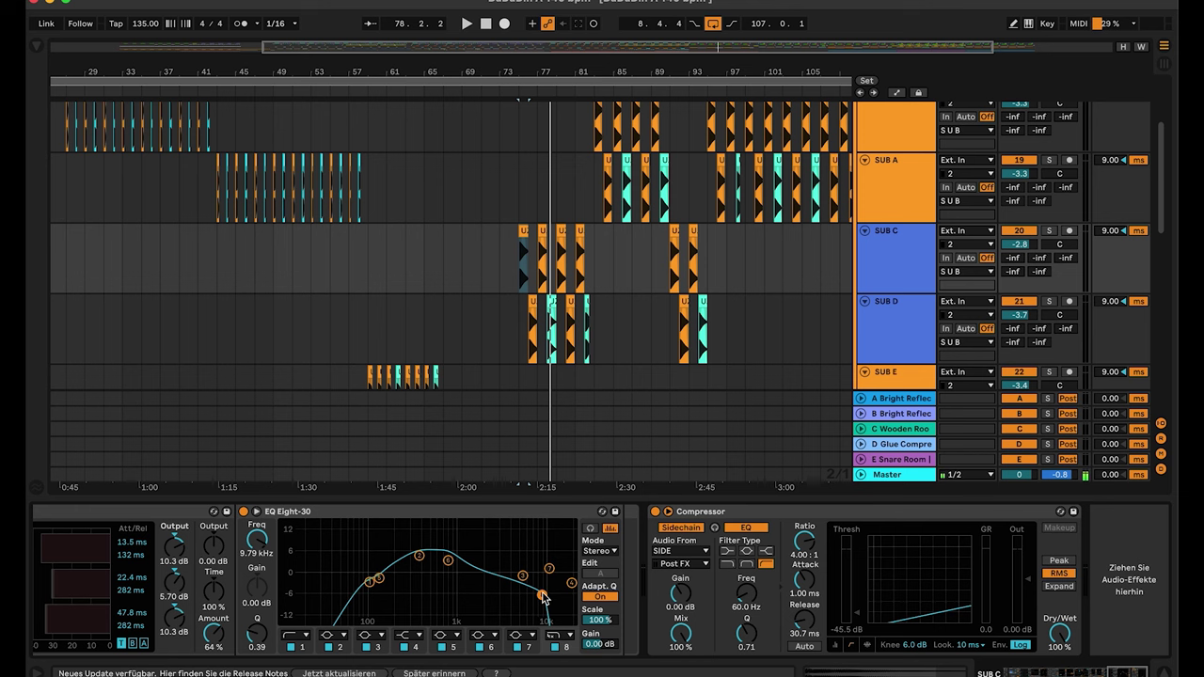
Step: Show the devices of the SUB D track
{"action": "scroll", "coordinate": [620, 267], "scroll_direction": "down", "scroll_amount": 2}
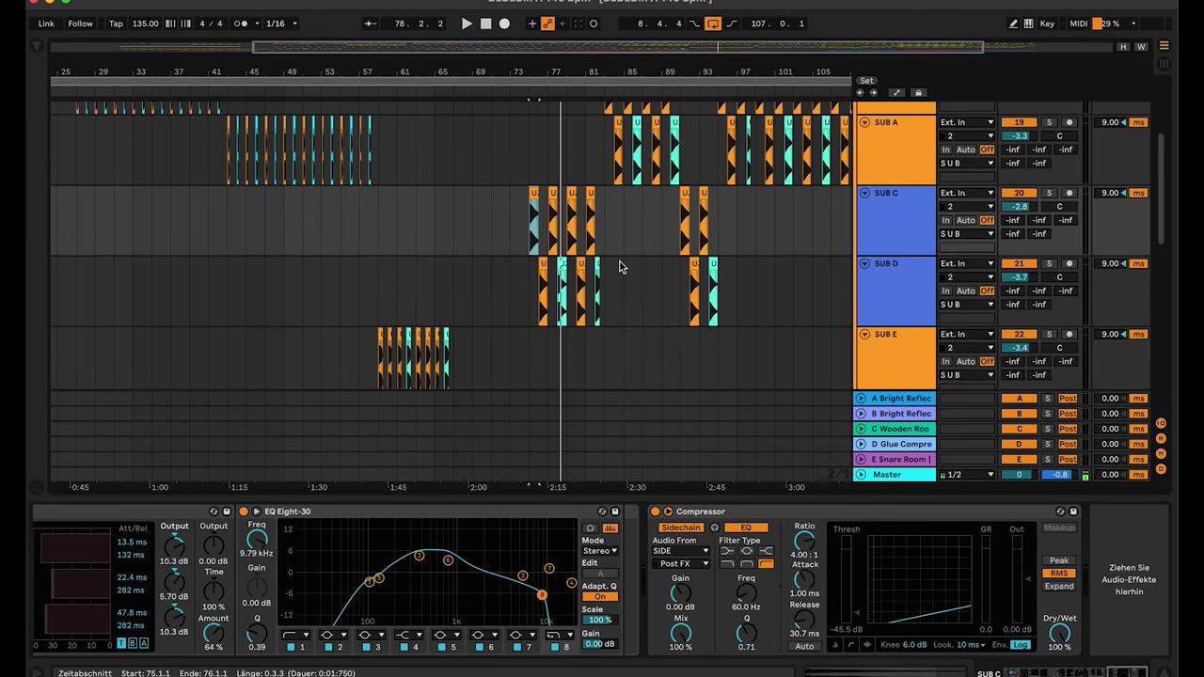
{"action": "left_click", "coordinate": [914, 284]}
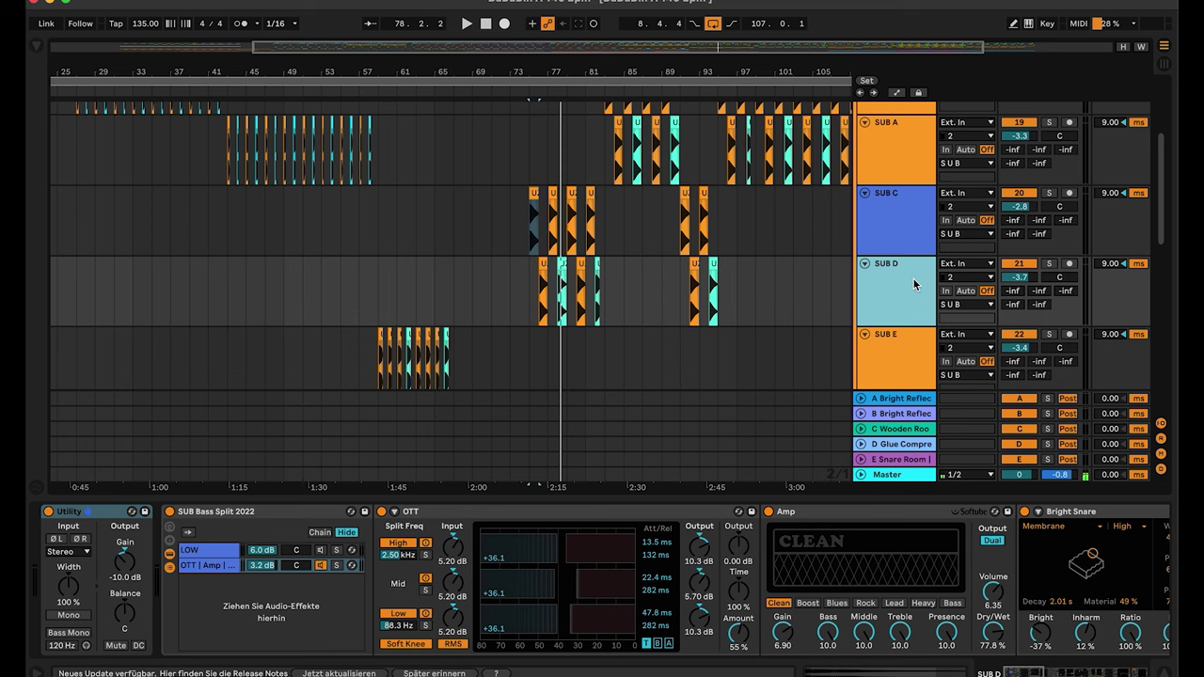
{"action": "scroll", "coordinate": [926, 256], "scroll_direction": "down", "scroll_amount": 3}
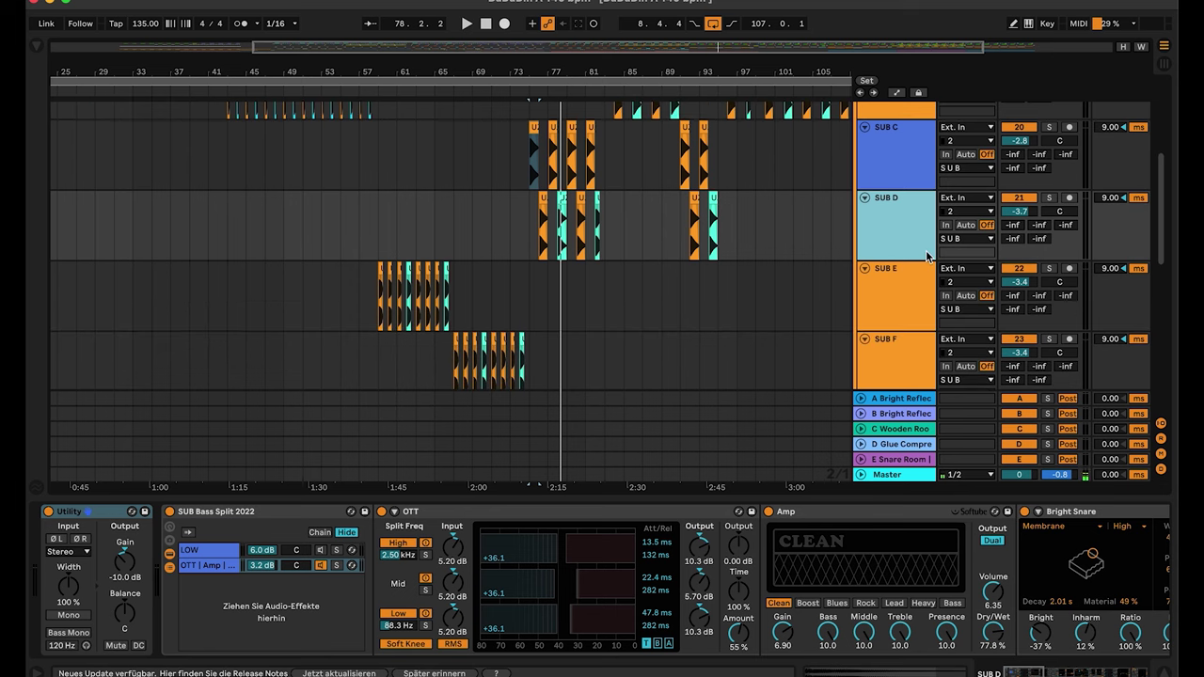
Step: Show the SUB E track's devices and play it soloed from its first clip near bar 59, then stop and turn the solo off
{"action": "left_click", "coordinate": [886, 299]}
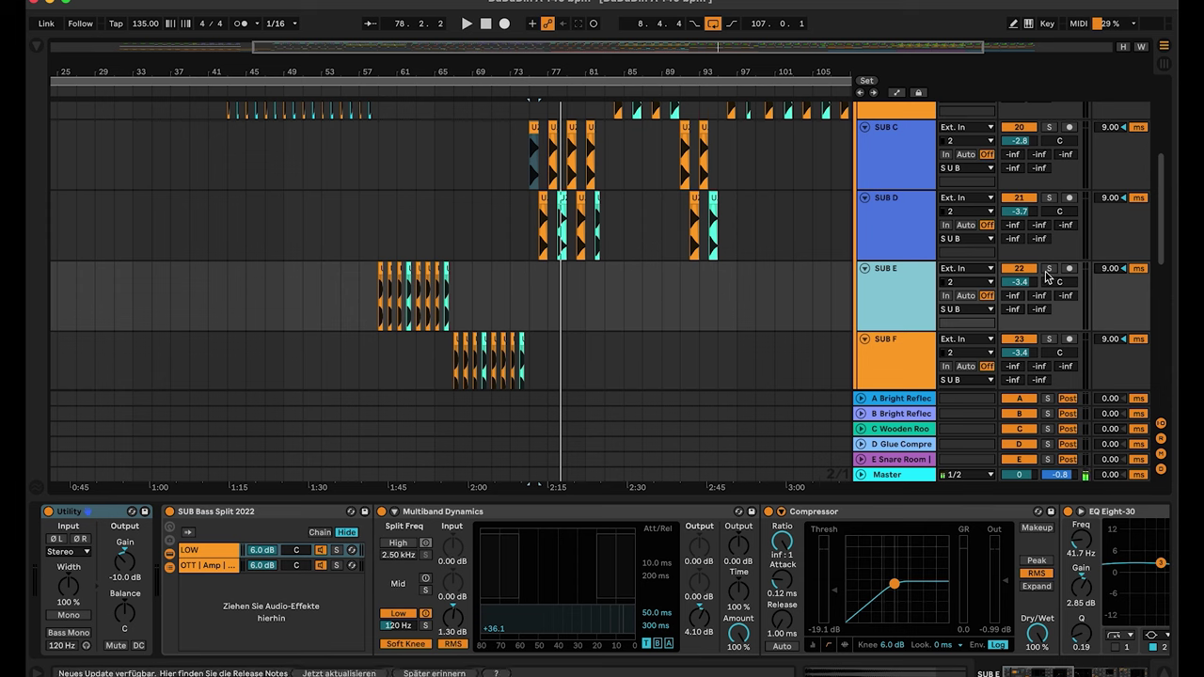
{"action": "left_click", "coordinate": [1050, 269]}
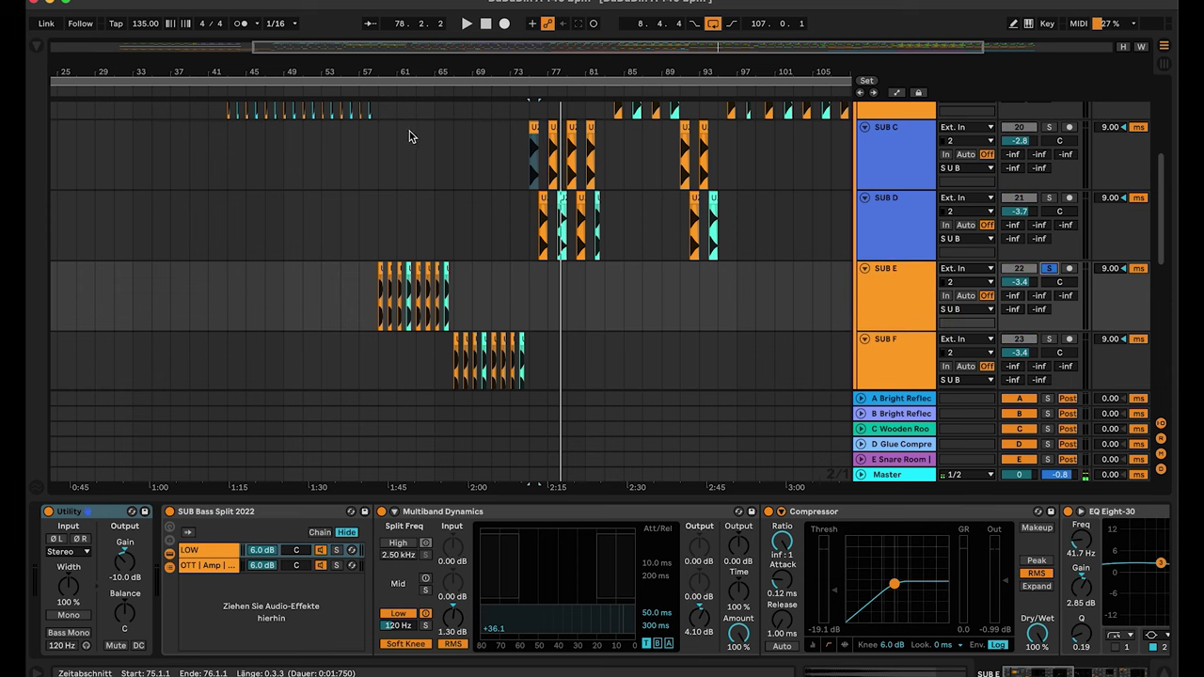
{"action": "left_click", "coordinate": [377, 93]}
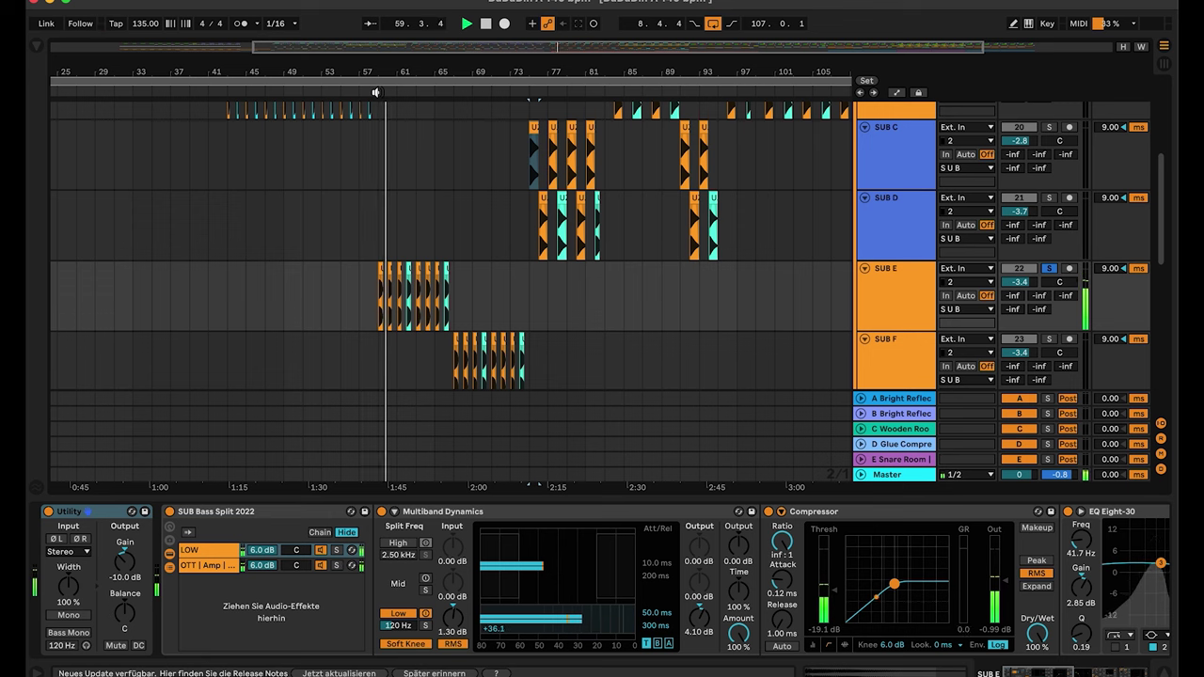
{"action": "key", "text": "space"}
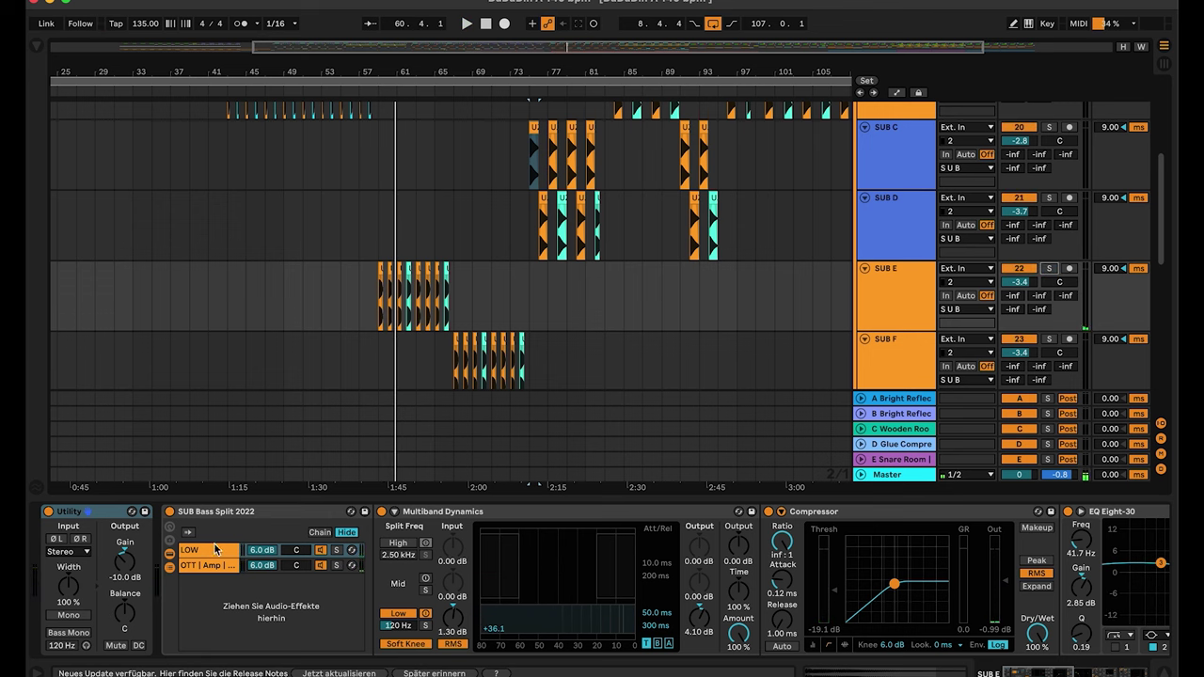
Step: Review the LOW chain of SUB E's SUB Bass Split 2022 rack, then return to its Multiband Dynamics
{"action": "scroll", "coordinate": [210, 555], "scroll_direction": "right", "scroll_amount": 7}
{"action": "scroll", "coordinate": [211, 555], "scroll_direction": "right", "scroll_amount": 3}
{"action": "scroll", "coordinate": [605, 570], "scroll_direction": "right", "scroll_amount": 6}
{"action": "scroll", "coordinate": [605, 570], "scroll_direction": "left", "scroll_amount": 15}
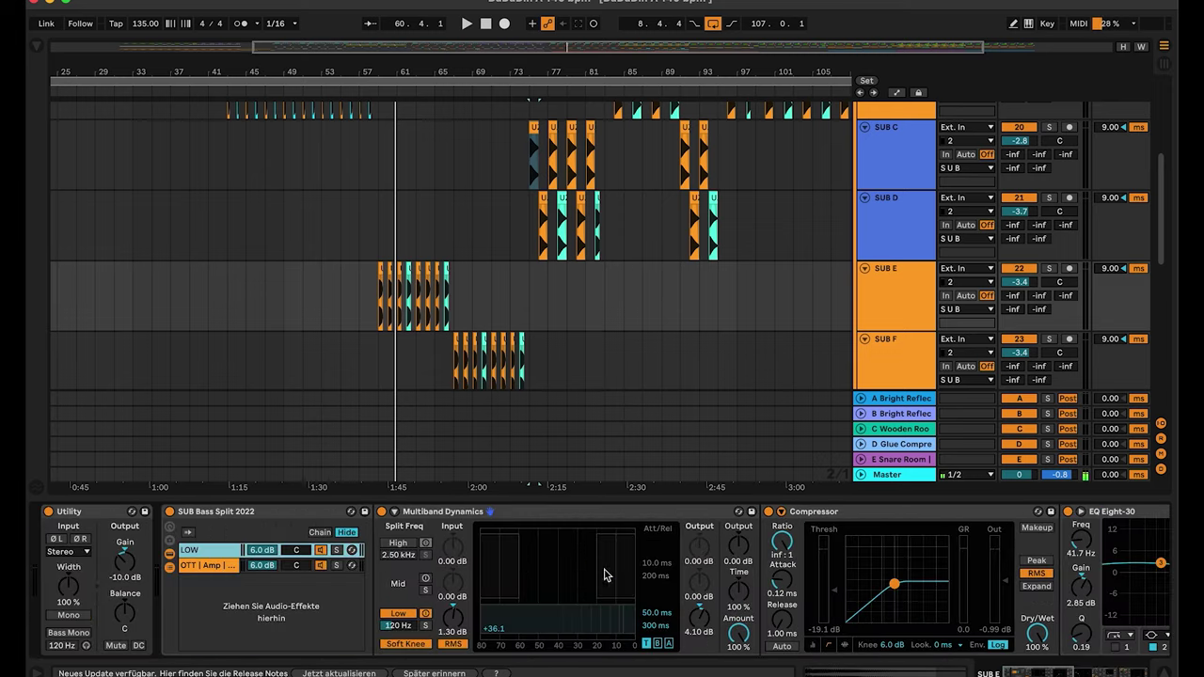
Step: View SUB E's OTT | Amp chain and examine its Clean Amp, second OTT and Heavy Amp
{"action": "left_click", "coordinate": [207, 567]}
{"action": "scroll", "coordinate": [207, 567], "scroll_direction": "right", "scroll_amount": 8}
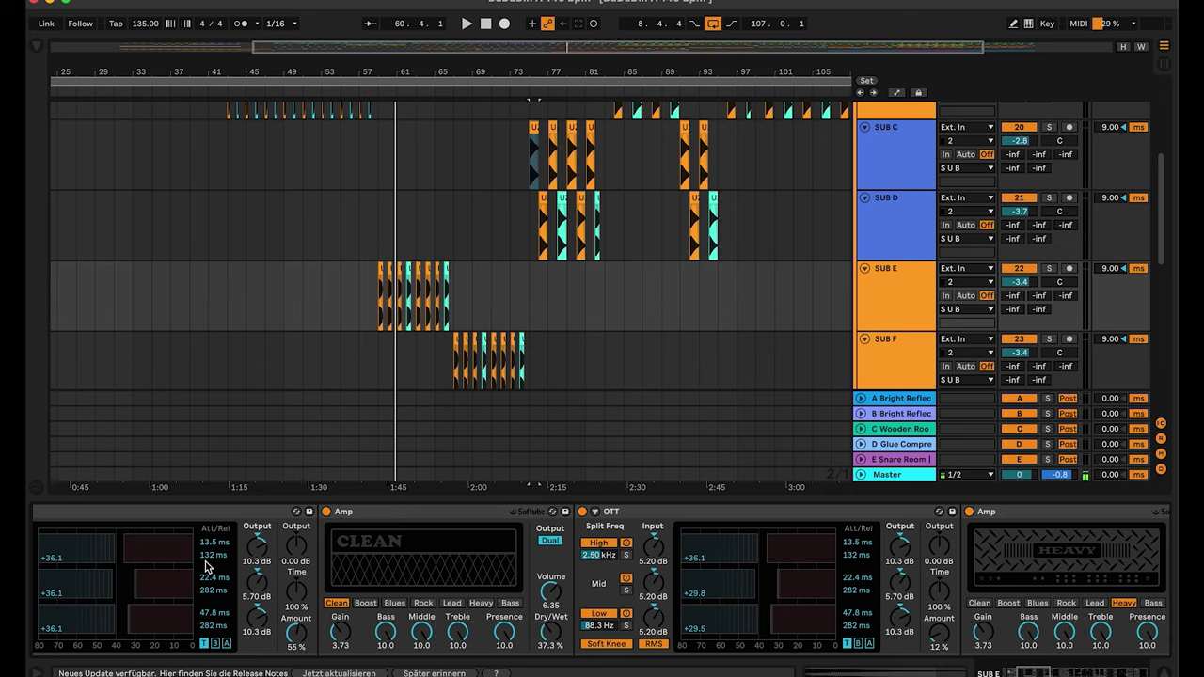
{"action": "scroll", "coordinate": [207, 565], "scroll_direction": "right", "scroll_amount": 8}
{"action": "scroll", "coordinate": [207, 567], "scroll_direction": "left", "scroll_amount": 7}
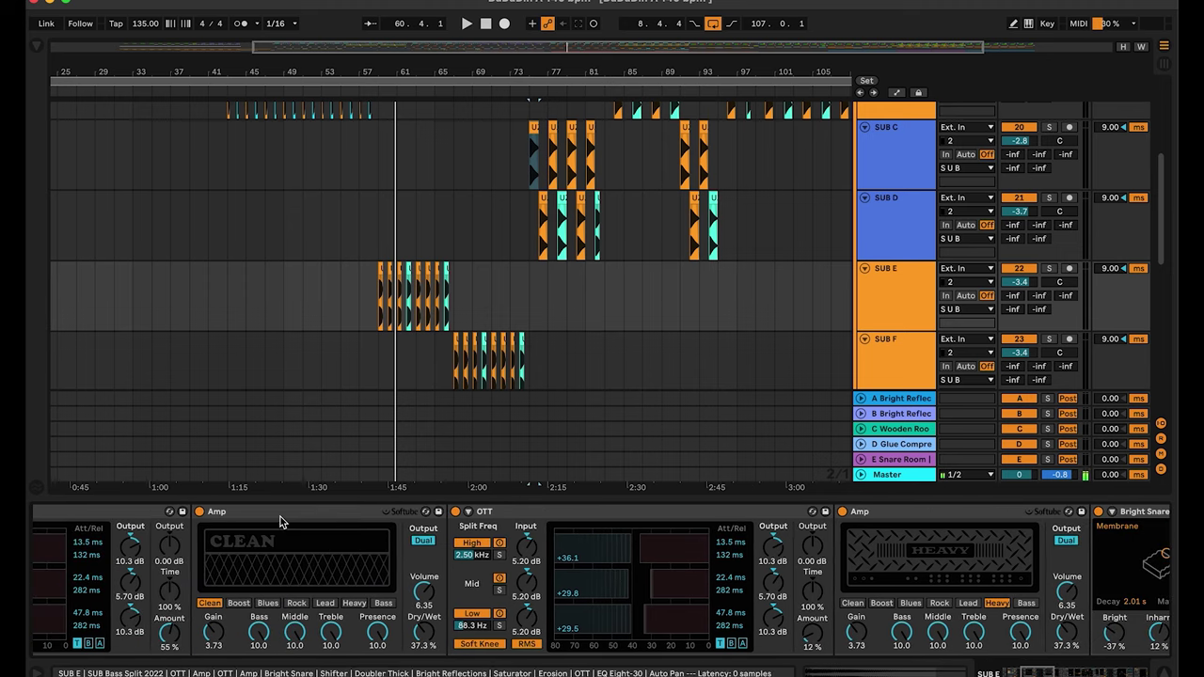
{"action": "left_click", "coordinate": [280, 520]}
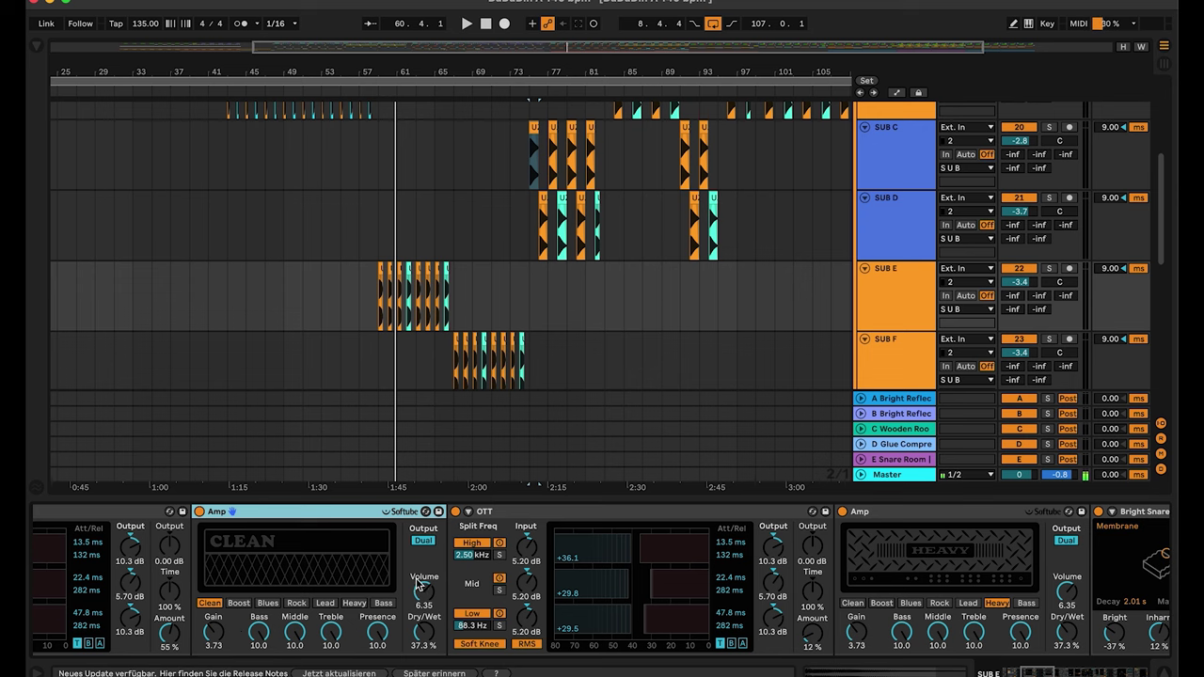
{"action": "scroll", "coordinate": [420, 585], "scroll_direction": "right", "scroll_amount": 5}
{"action": "scroll", "coordinate": [461, 522], "scroll_direction": "right", "scroll_amount": 4}
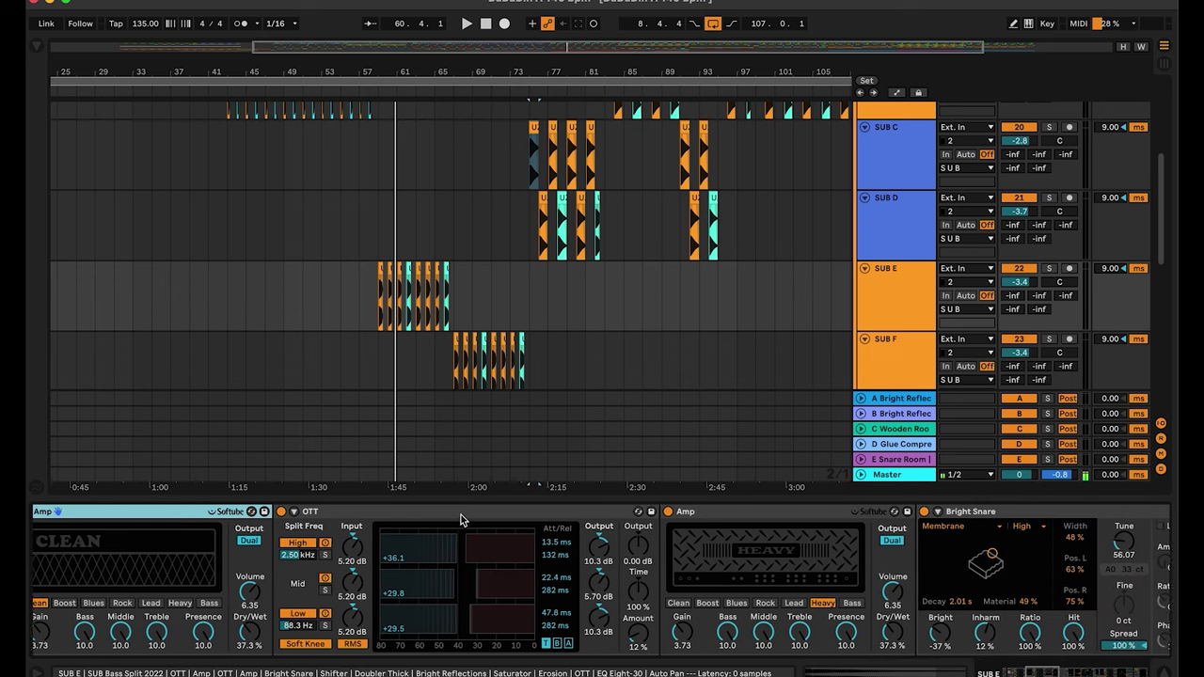
{"action": "left_click", "coordinate": [664, 514]}
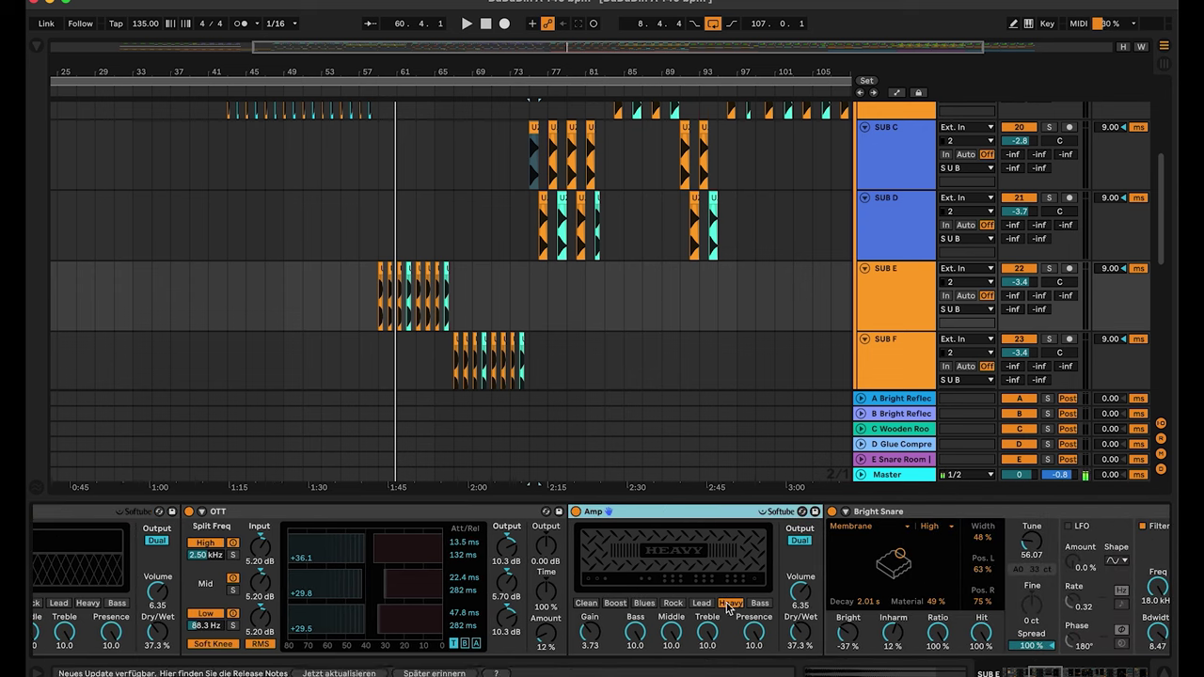
Step: Examine the Bright Snare and the Shifter in SUB E's OTT | Amp chain
{"action": "scroll", "coordinate": [733, 610], "scroll_direction": "right", "scroll_amount": 5}
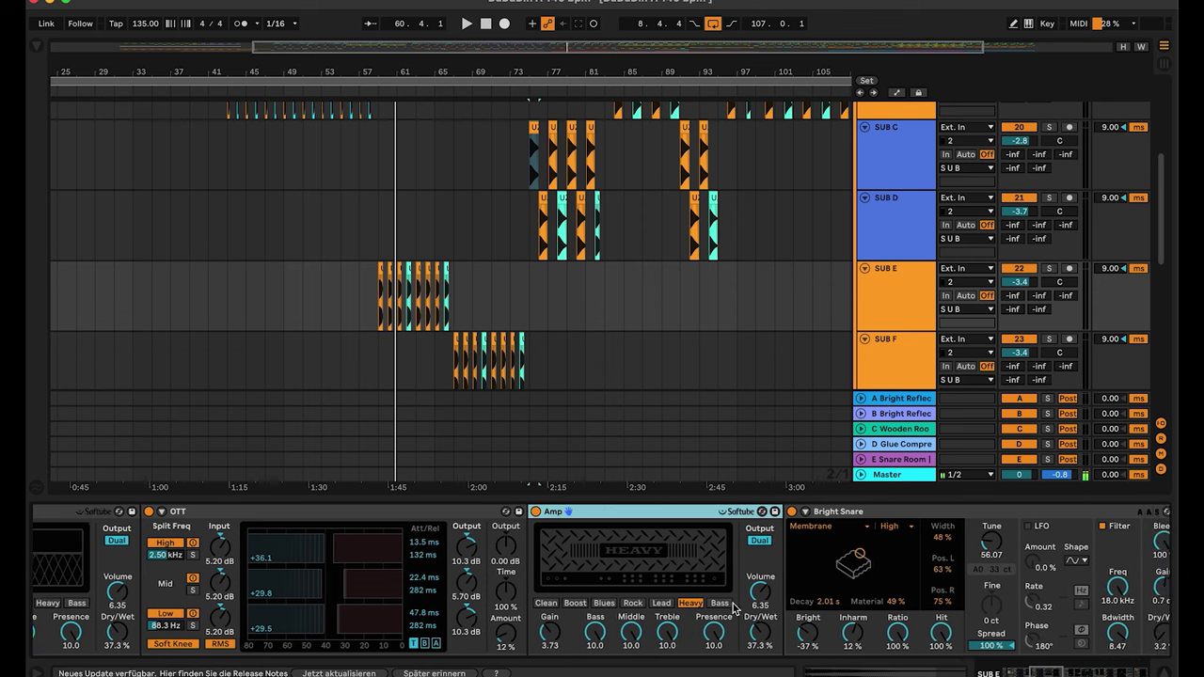
{"action": "left_click", "coordinate": [773, 524]}
{"action": "scroll", "coordinate": [743, 519], "scroll_direction": "right", "scroll_amount": 14}
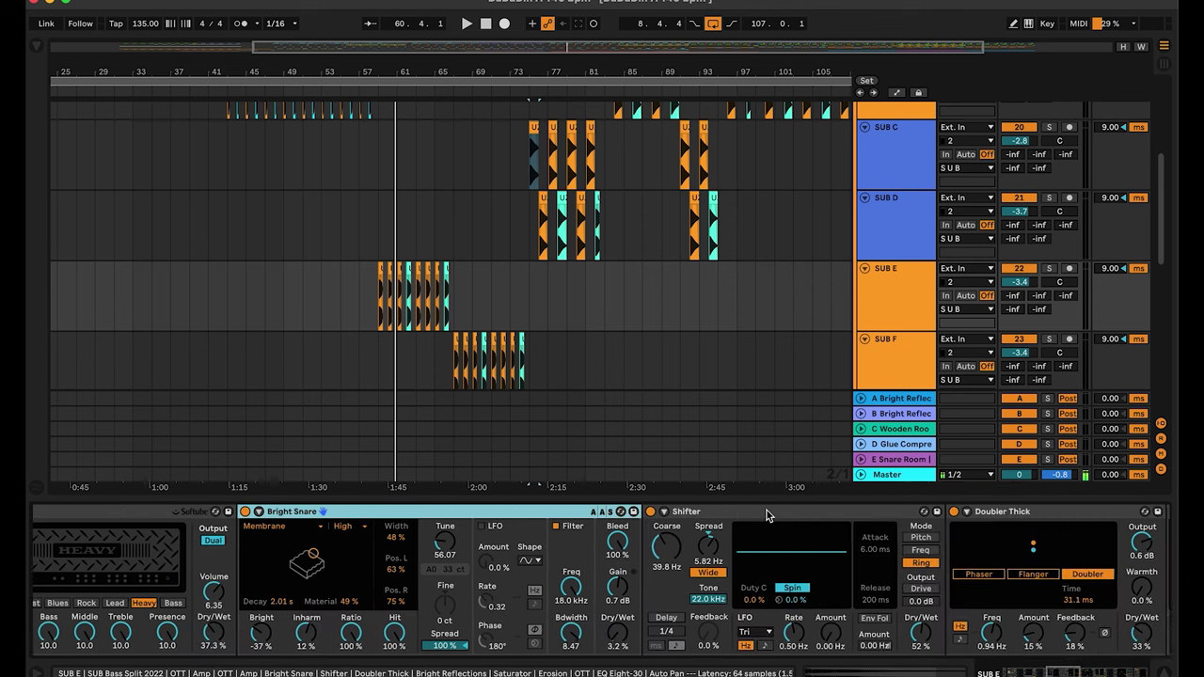
{"action": "left_click", "coordinate": [708, 514]}
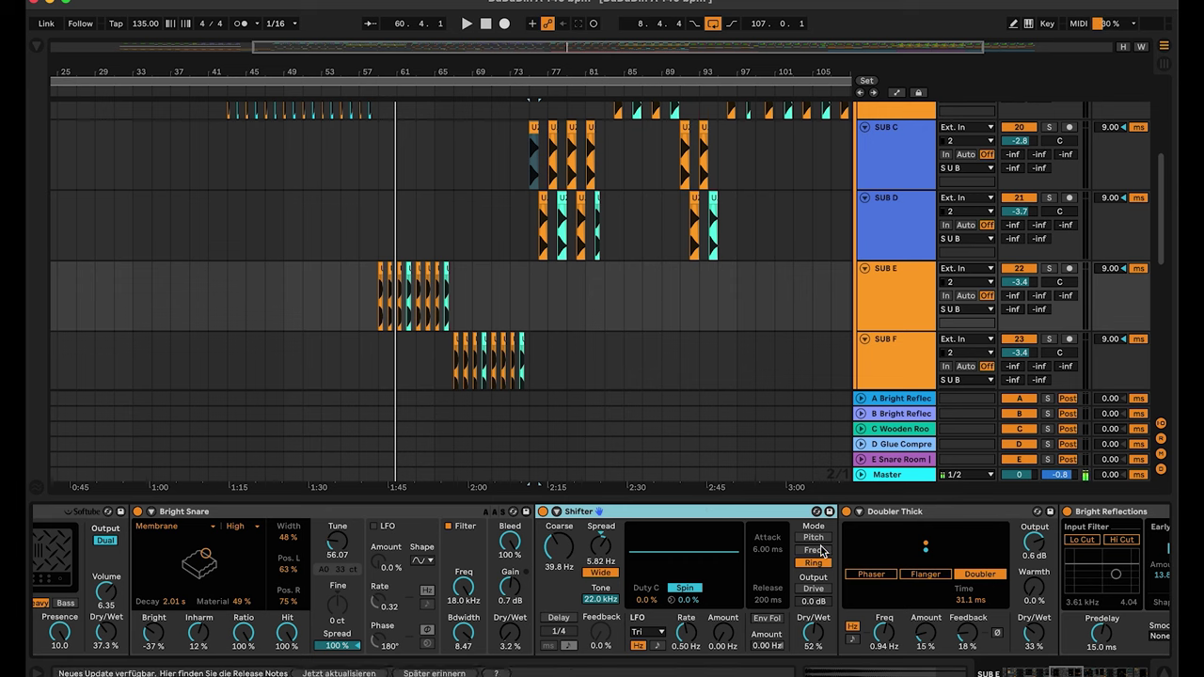
Step: Audition SUB E soloed from its first clip at bar 59 with the Shifter bypassed, then re-enable the Shifter, stop playback and turn the solo off
{"action": "left_click", "coordinate": [1048, 269]}
{"action": "key", "text": "space"}
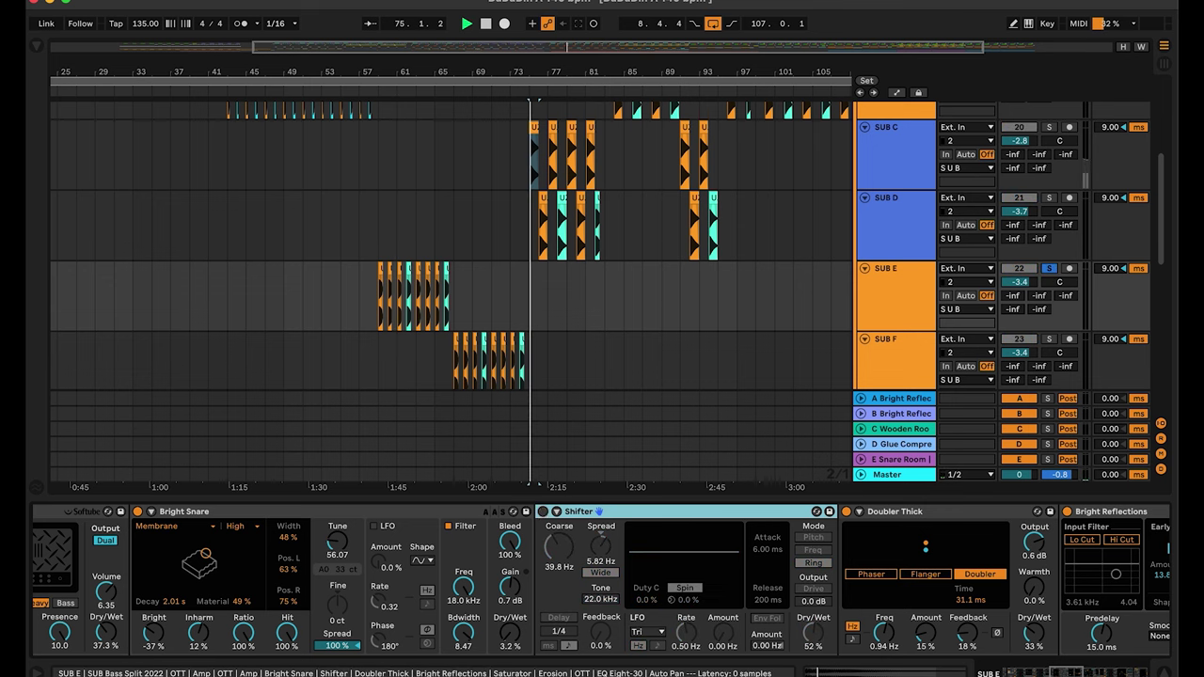
{"action": "key", "text": "space"}
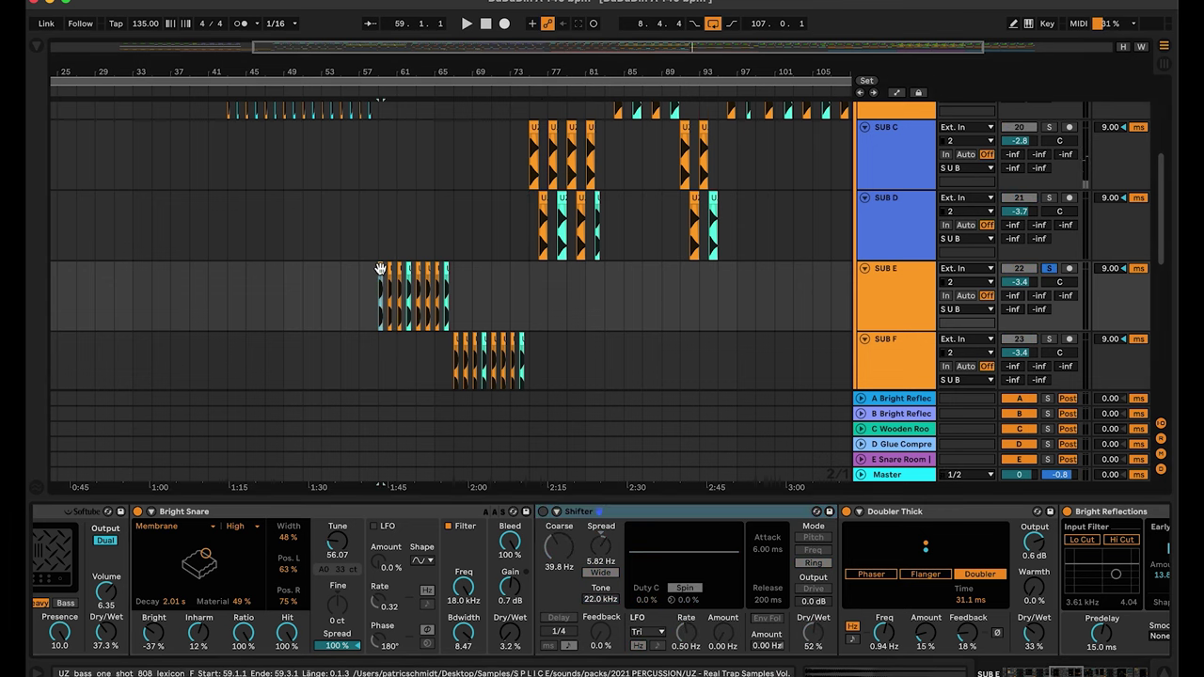
{"action": "key", "text": "space"}
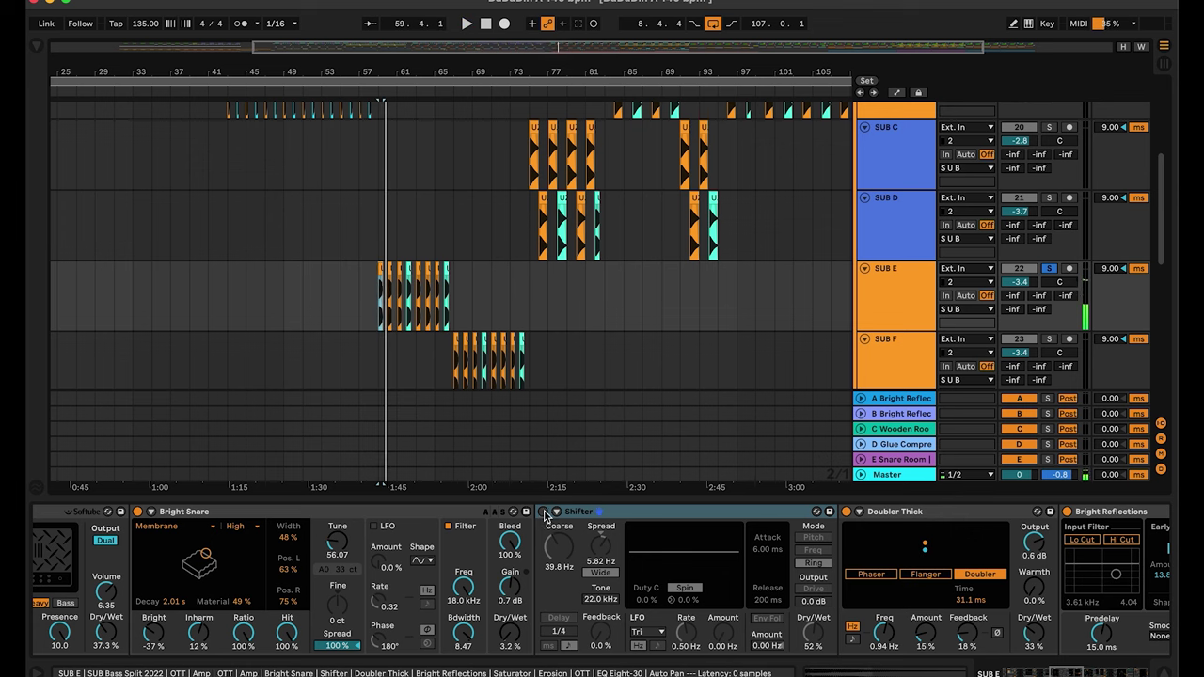
{"action": "left_click", "coordinate": [543, 512]}
{"action": "key", "text": "space"}
{"action": "left_click", "coordinate": [1050, 269]}
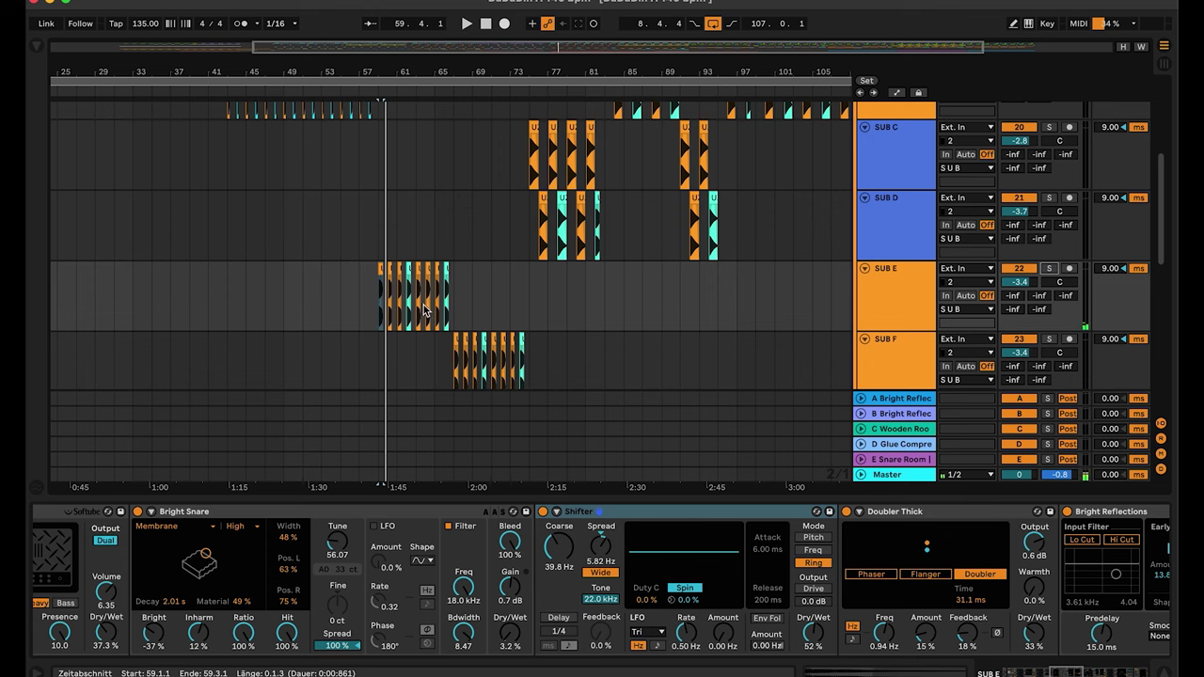
Step: Review the Doubler Thick and Bright Reflections settings that follow the Shifter in SUB E's chain
{"action": "scroll", "coordinate": [474, 305], "scroll_direction": "right", "scroll_amount": 2}
{"action": "scroll", "coordinate": [569, 557], "scroll_direction": "right", "scroll_amount": 3}
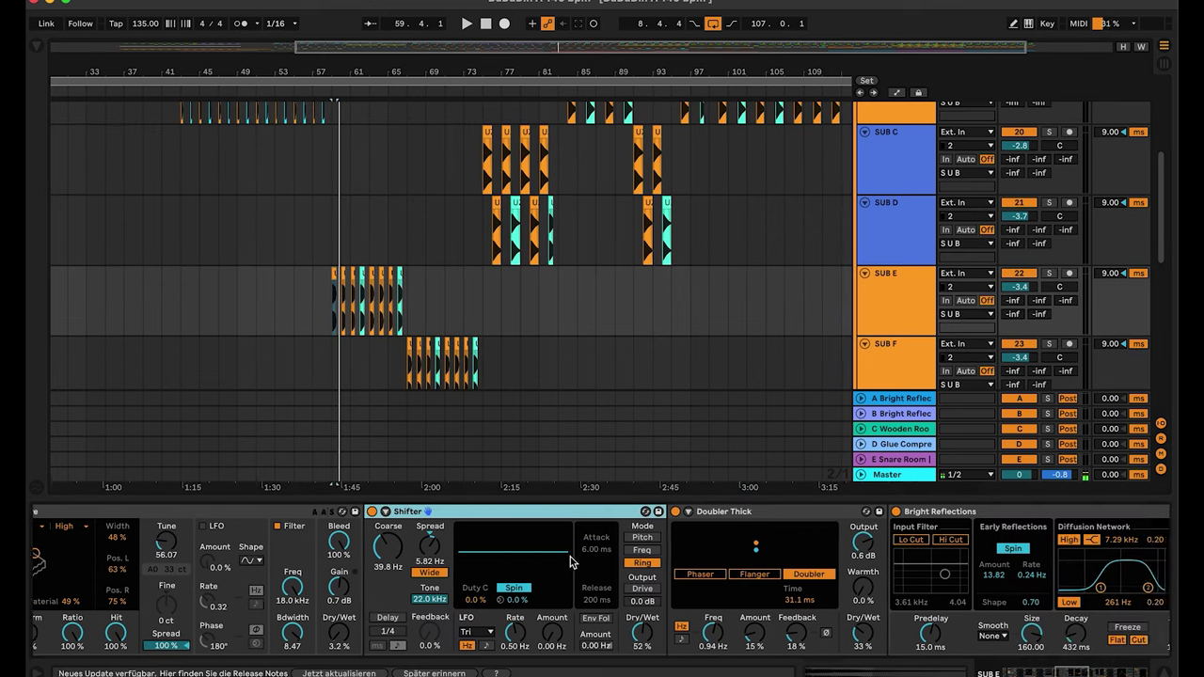
{"action": "scroll", "coordinate": [570, 557], "scroll_direction": "right", "scroll_amount": 4}
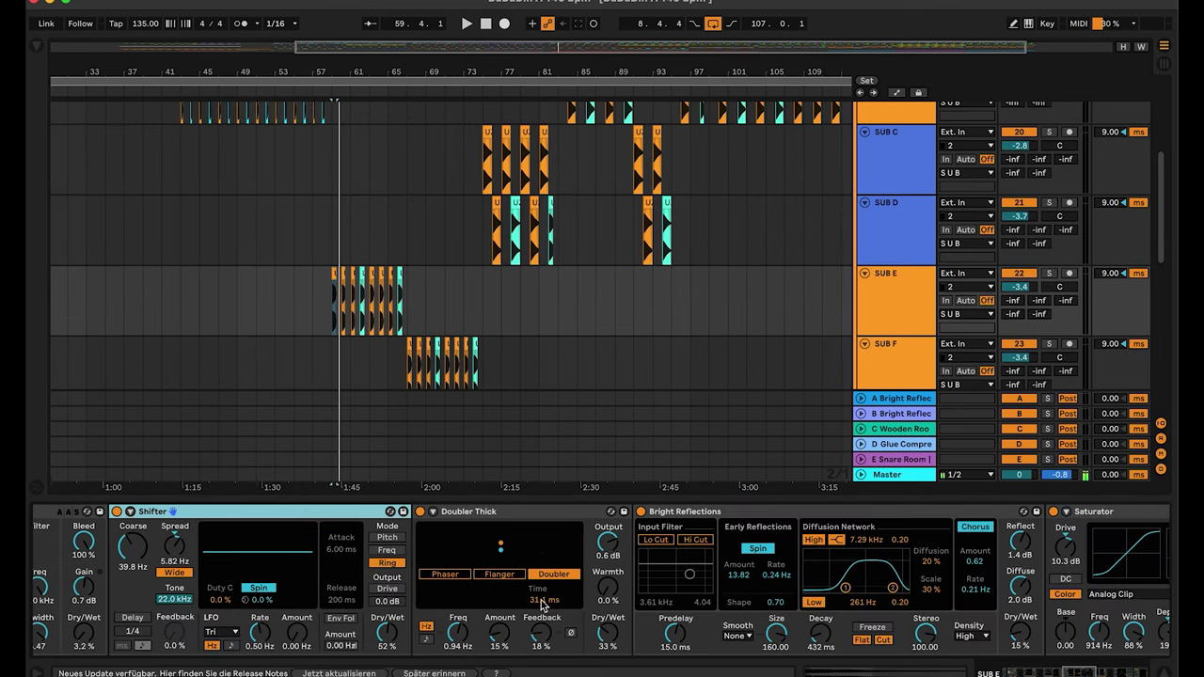
{"action": "scroll", "coordinate": [593, 571], "scroll_direction": "right", "scroll_amount": 4}
{"action": "scroll", "coordinate": [569, 516], "scroll_direction": "right", "scroll_amount": 4}
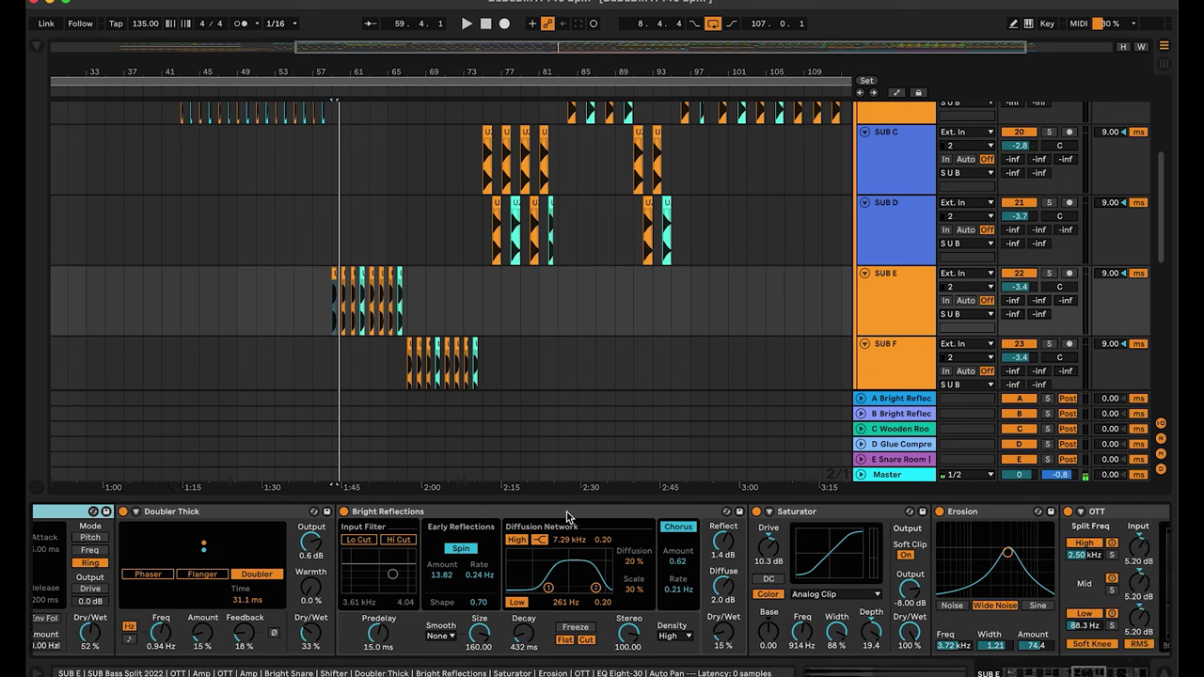
Step: Examine SUB E's Saturator, Erosion, last OTT and EQ Eight-30, through to the Auto Pan
{"action": "left_click", "coordinate": [661, 516]}
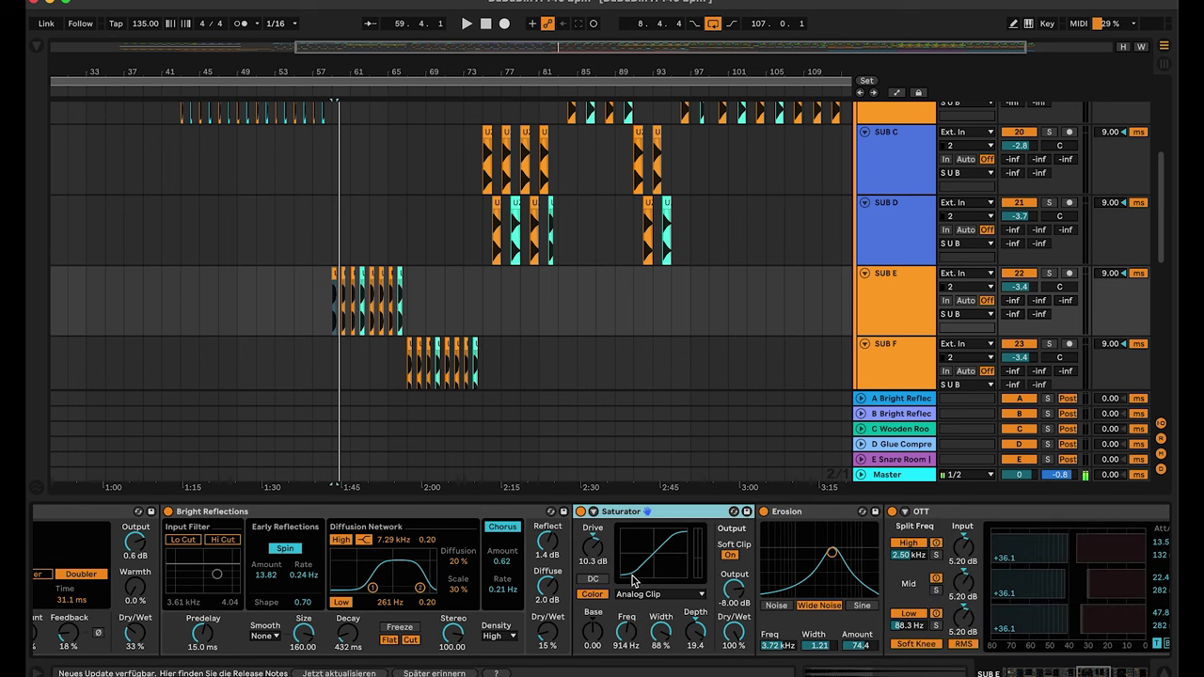
{"action": "scroll", "coordinate": [738, 517], "scroll_direction": "right", "scroll_amount": 2}
{"action": "left_click", "coordinate": [739, 517]}
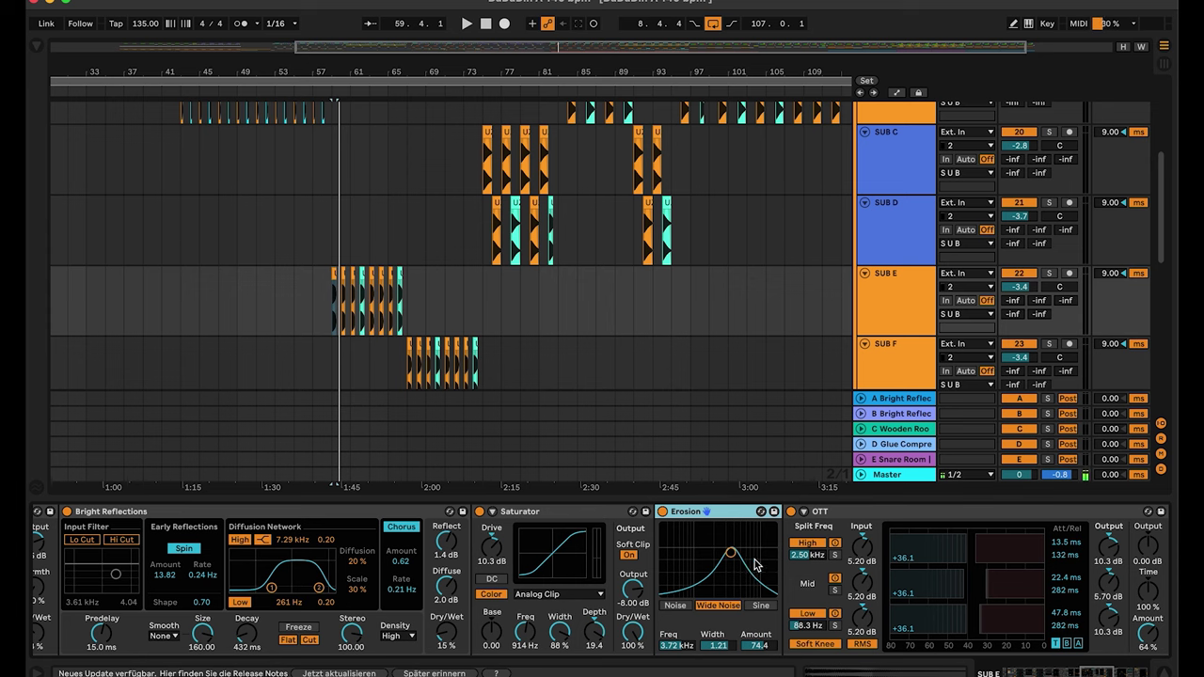
{"action": "scroll", "coordinate": [753, 558], "scroll_direction": "right", "scroll_amount": 4}
{"action": "left_click", "coordinate": [777, 516]}
{"action": "scroll", "coordinate": [762, 515], "scroll_direction": "right", "scroll_amount": 8}
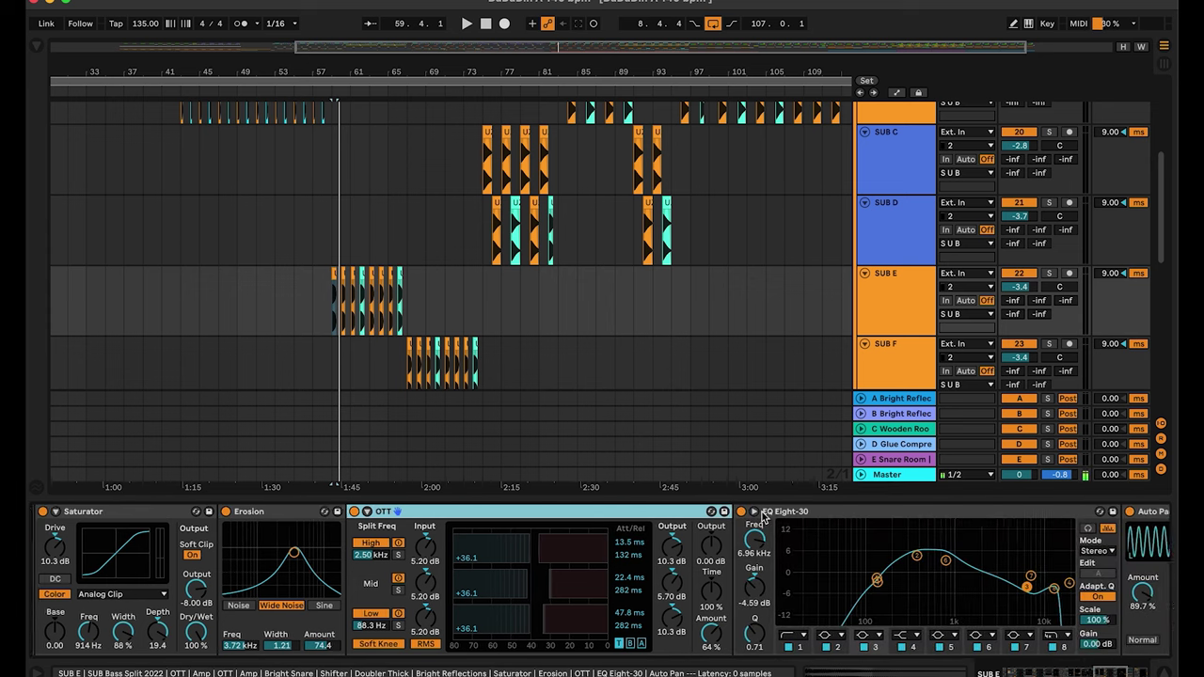
{"action": "left_click", "coordinate": [618, 516]}
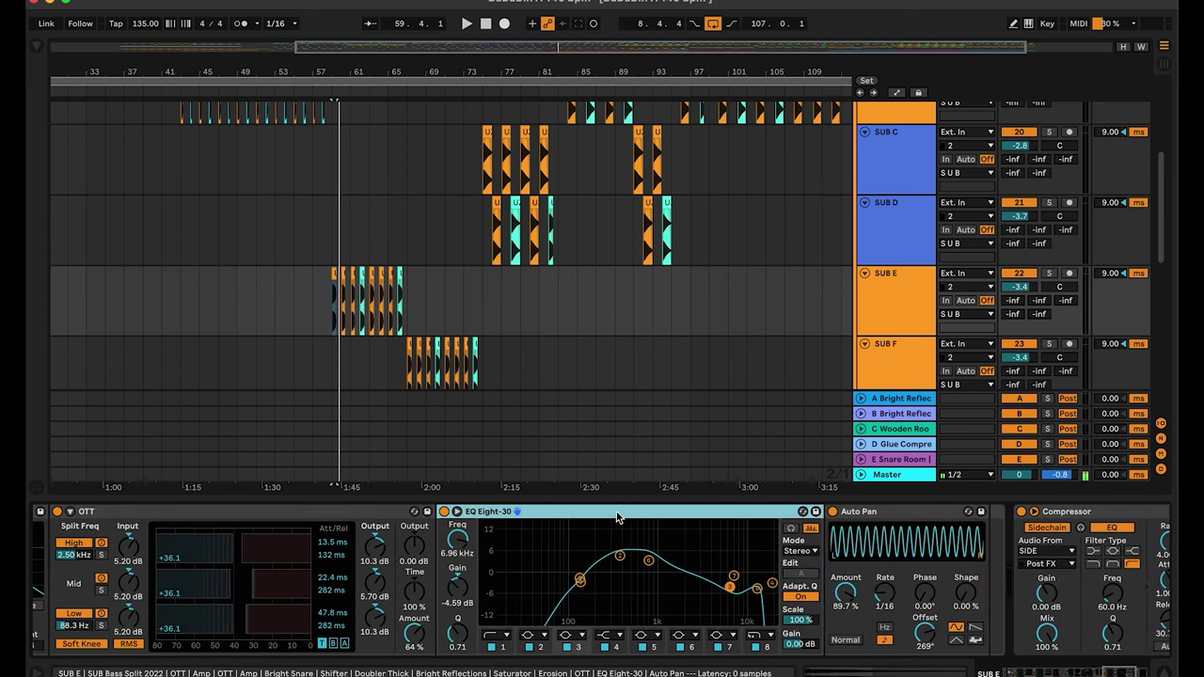
{"action": "scroll", "coordinate": [733, 522], "scroll_direction": "right", "scroll_amount": 2}
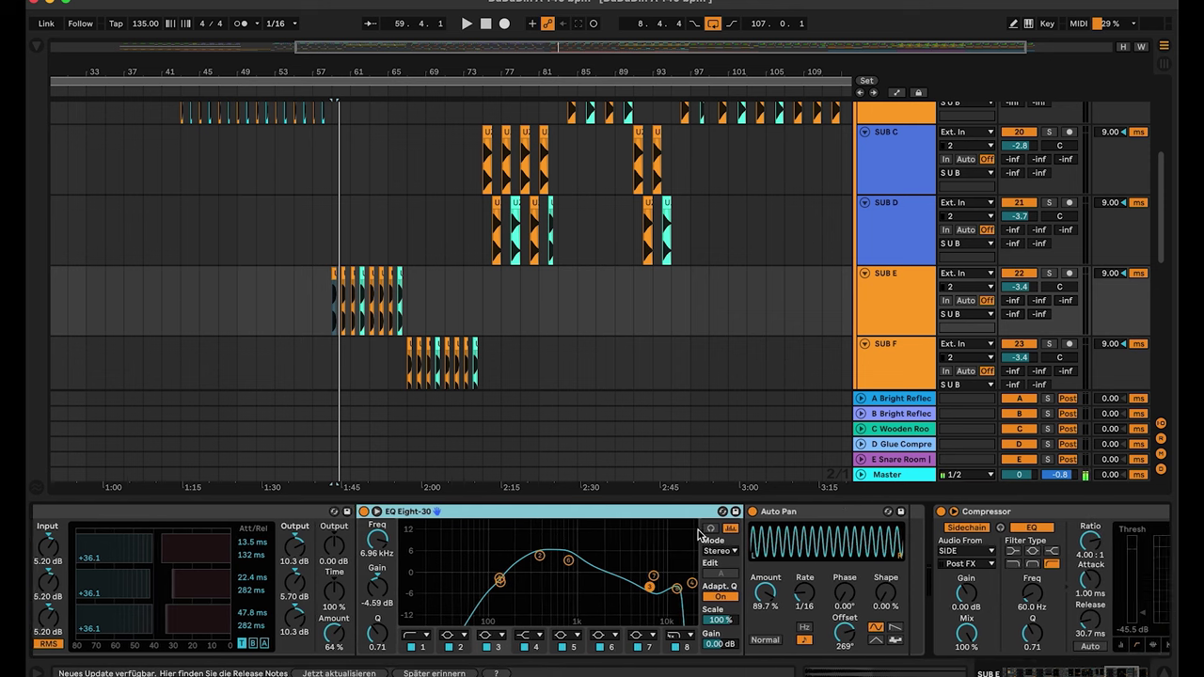
Step: Audition SUB E soloed from its first clip at bar 59, toggling the Auto Pan off and back on, then turn the solo off
{"action": "left_click", "coordinate": [750, 516]}
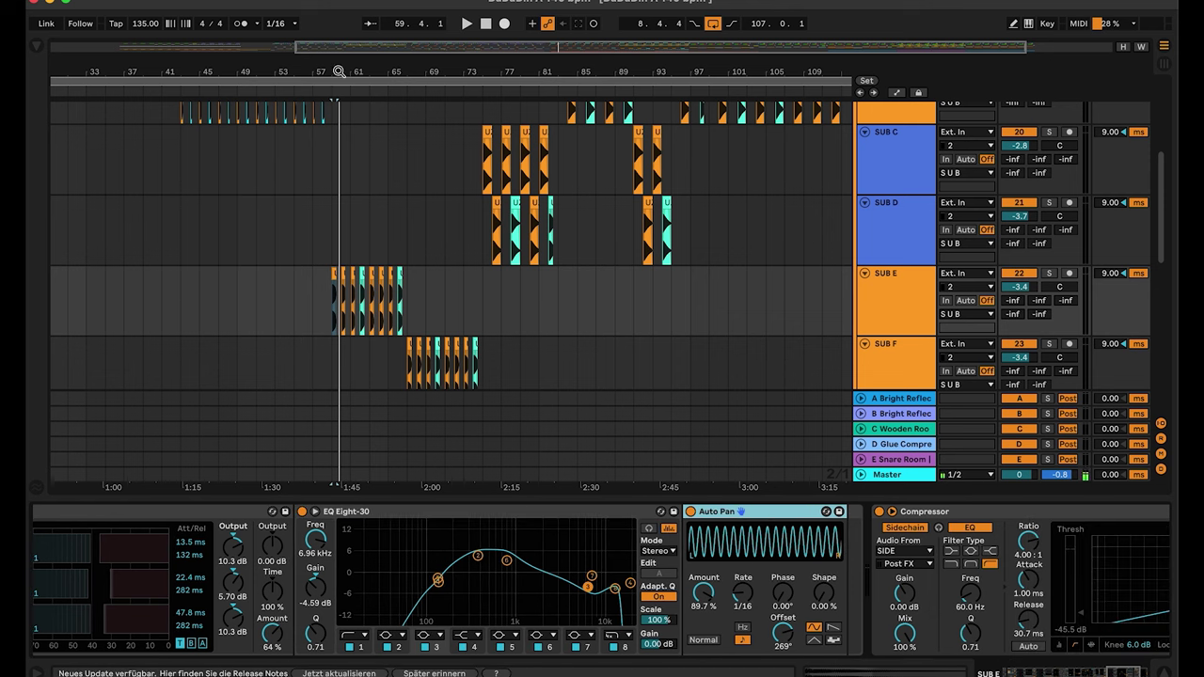
{"action": "key", "text": "plus"}
{"action": "key", "text": "plus"}
{"action": "key", "text": "plus"}
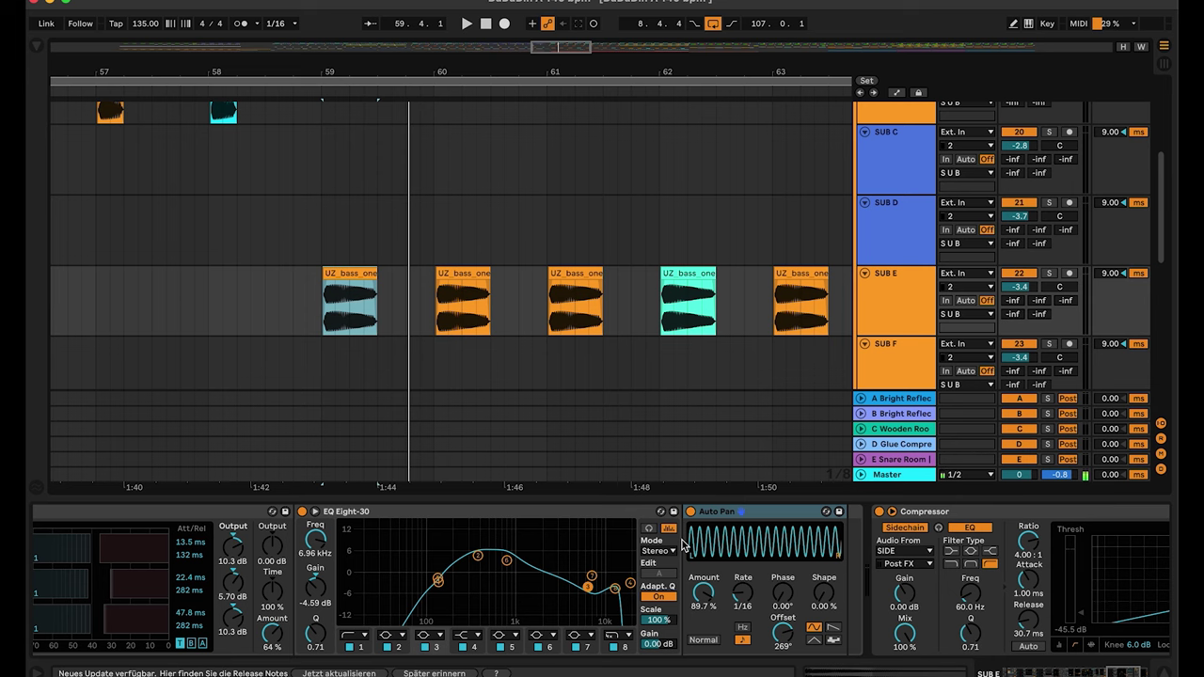
{"action": "scroll", "coordinate": [684, 546], "scroll_direction": "right", "scroll_amount": 1}
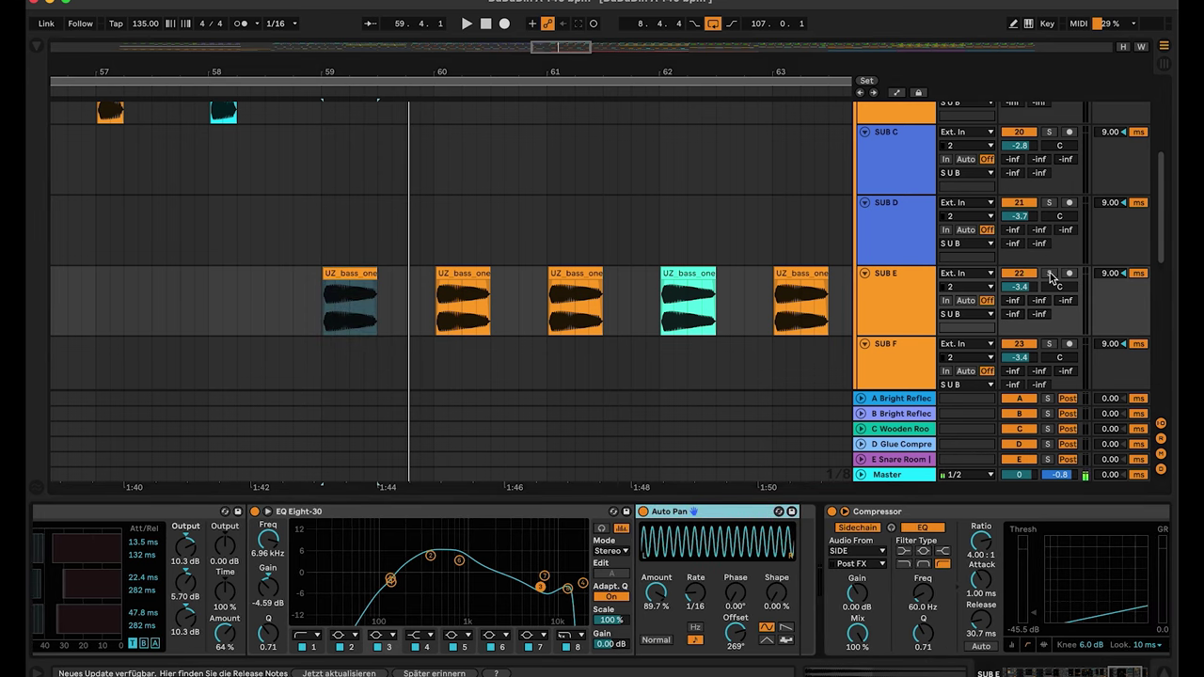
{"action": "left_click", "coordinate": [1050, 274]}
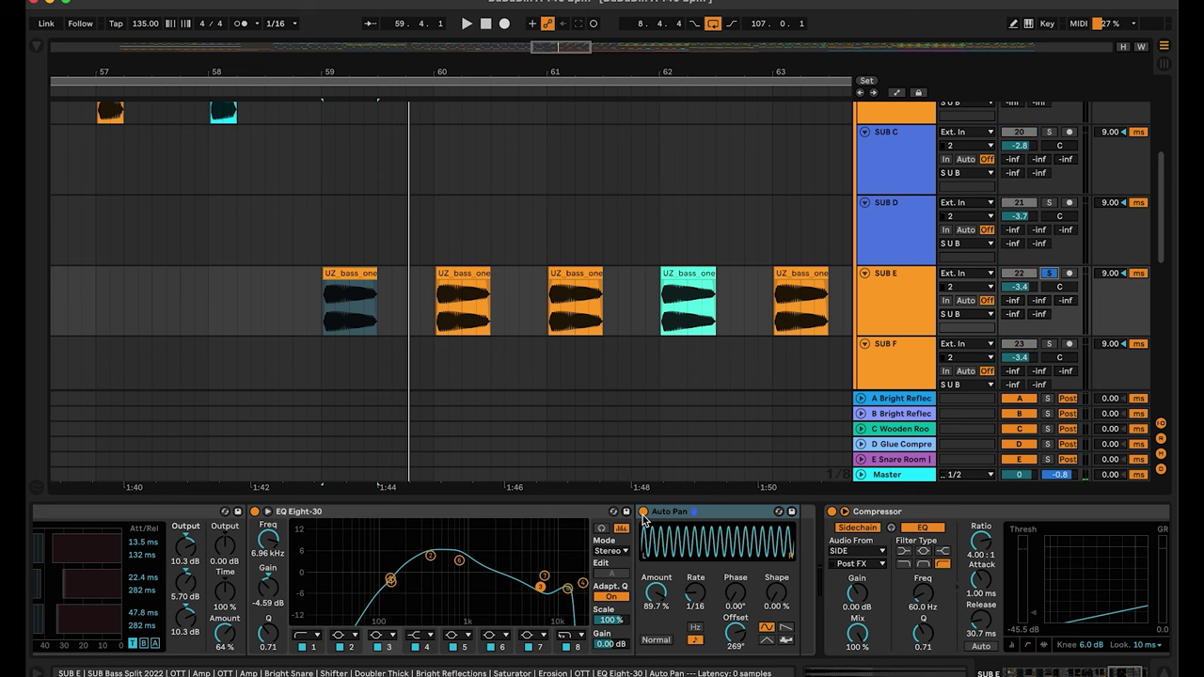
{"action": "left_click", "coordinate": [644, 512]}
{"action": "key", "text": "space"}
{"action": "left_click", "coordinate": [643, 512]}
{"action": "key", "text": "space"}
{"action": "key", "text": "space"}
{"action": "key", "text": "space"}
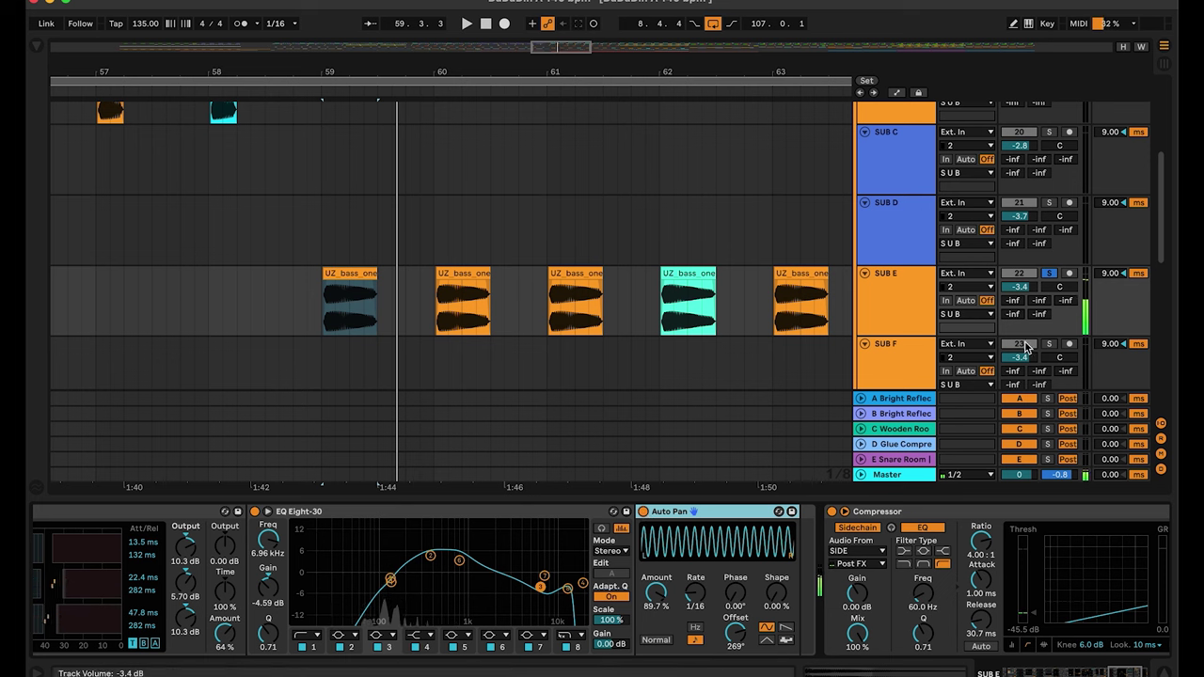
{"action": "left_click", "coordinate": [1050, 274]}
Step: Examine the sidechained Compressor that closes SUB E's device chain
{"action": "scroll", "coordinate": [808, 537], "scroll_direction": "right", "scroll_amount": 5}
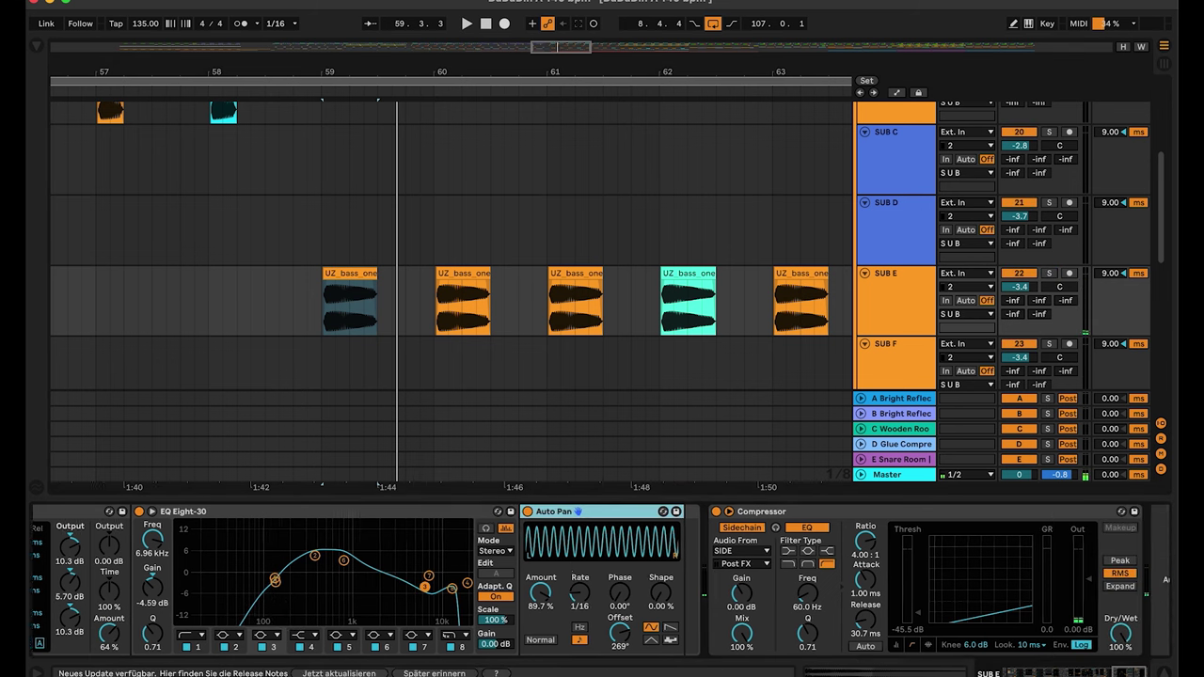
{"action": "left_click", "coordinate": [785, 509]}
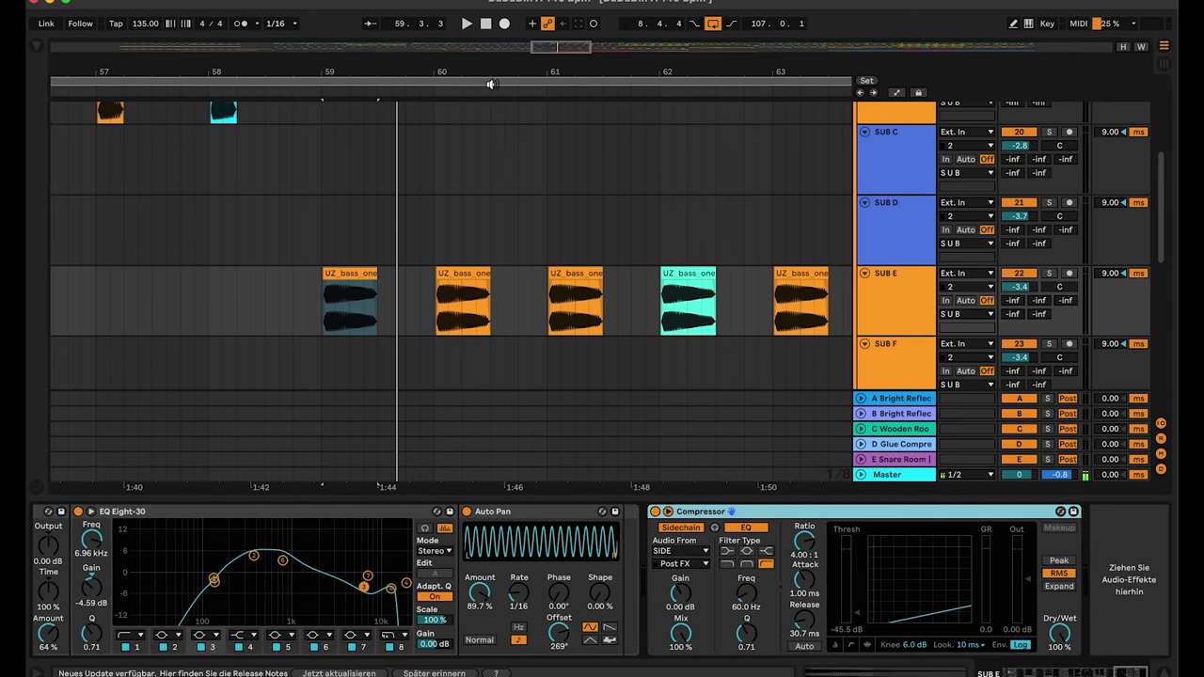
Step: Audition SUB F soloed from just before its first clip, then stop playback and turn the solo off
{"action": "key", "text": "w"}
{"action": "scroll", "coordinate": [899, 197], "scroll_direction": "down", "scroll_amount": 3}
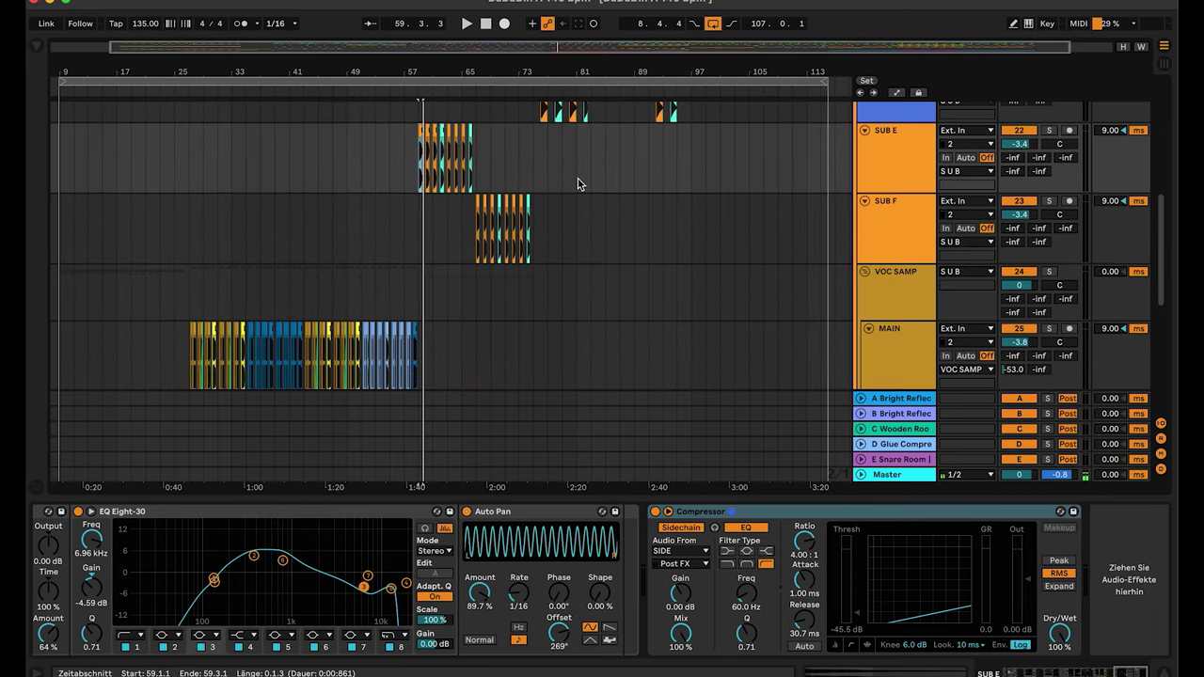
{"action": "left_click", "coordinate": [892, 203]}
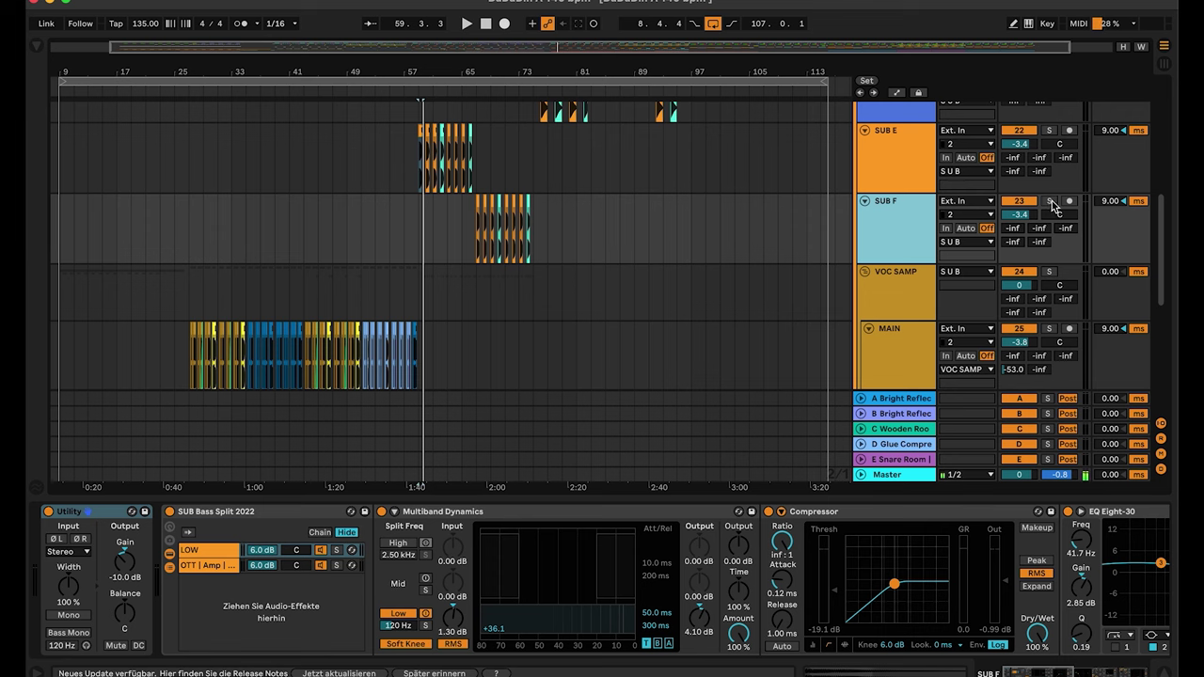
{"action": "left_click", "coordinate": [1050, 202]}
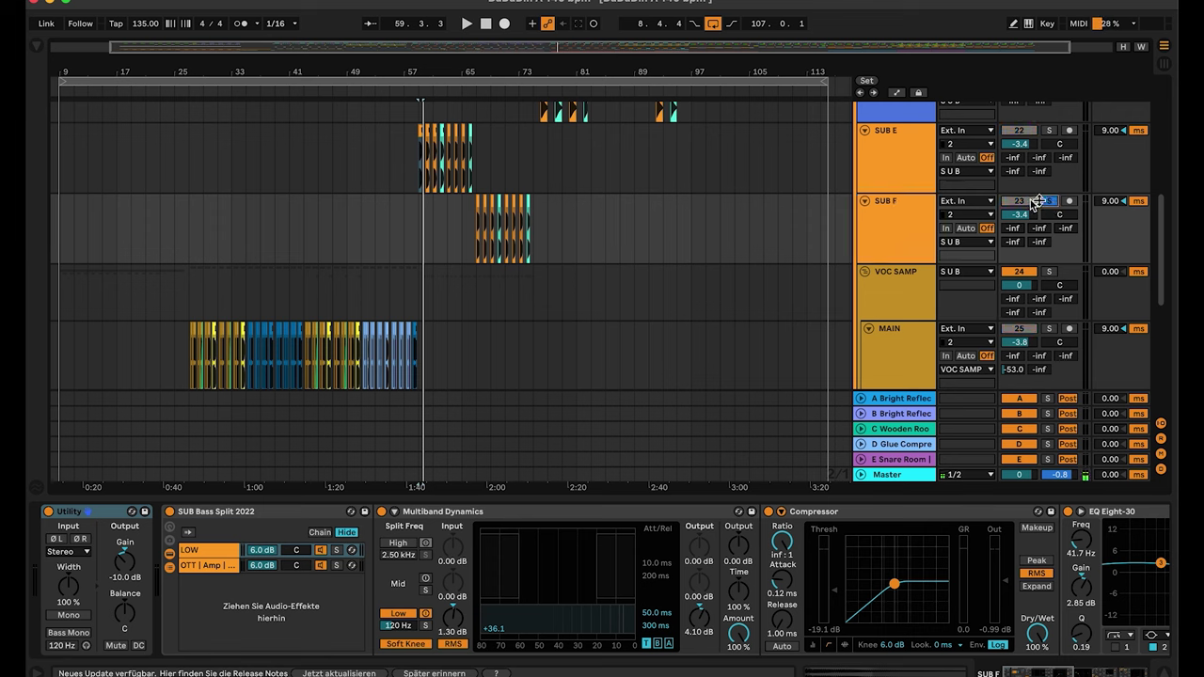
{"action": "left_click", "coordinate": [472, 92]}
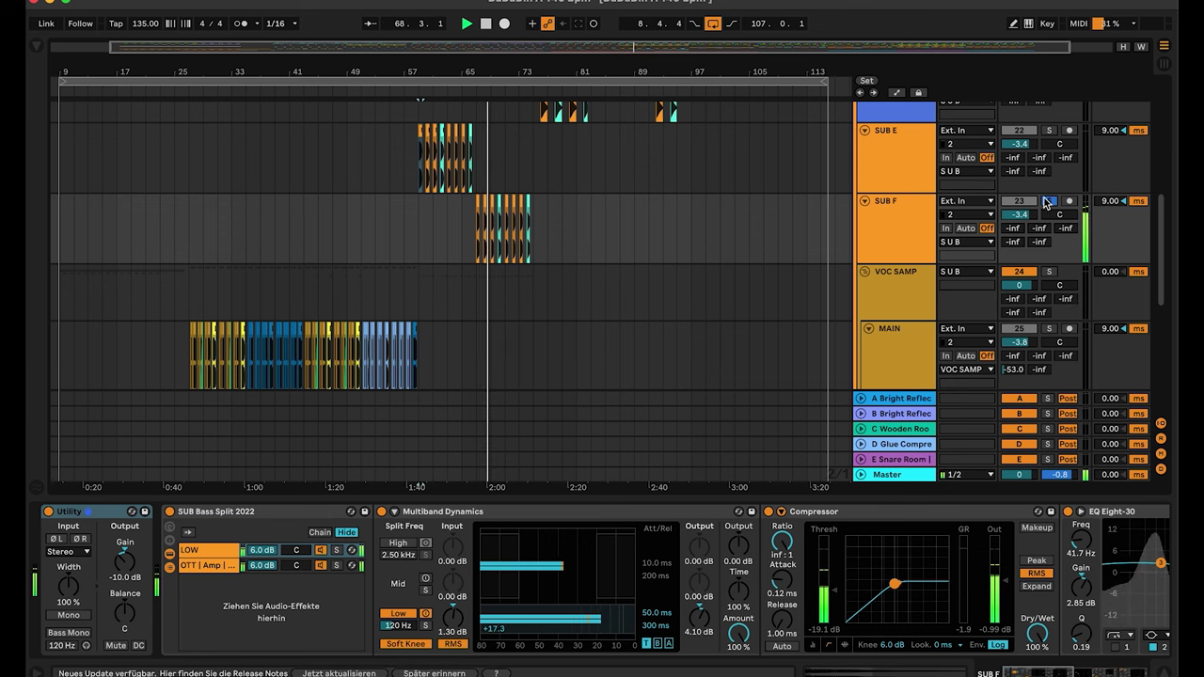
{"action": "key", "text": "space"}
{"action": "left_click", "coordinate": [1049, 200]}
Step: Examine the Clean Amp, OTT, Boost Amp and Bright Snare in SUB F's OTT | Amp chain
{"action": "left_click", "coordinate": [899, 234]}
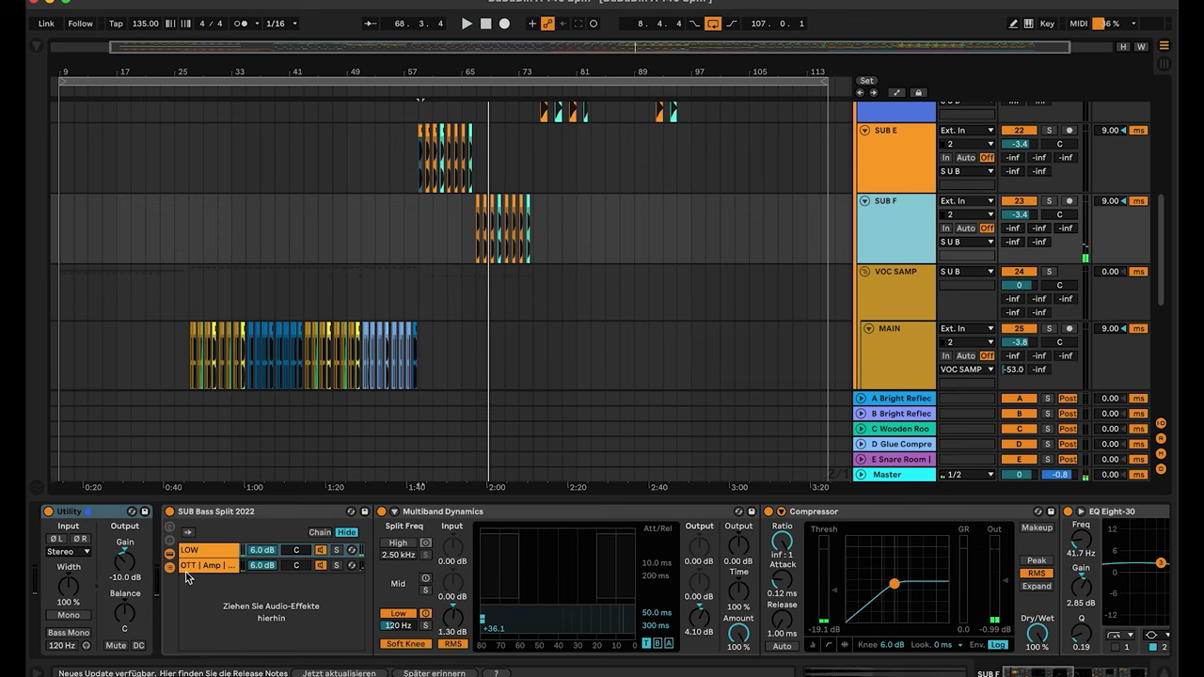
{"action": "left_click", "coordinate": [213, 567]}
{"action": "scroll", "coordinate": [211, 569], "scroll_direction": "right", "scroll_amount": 3}
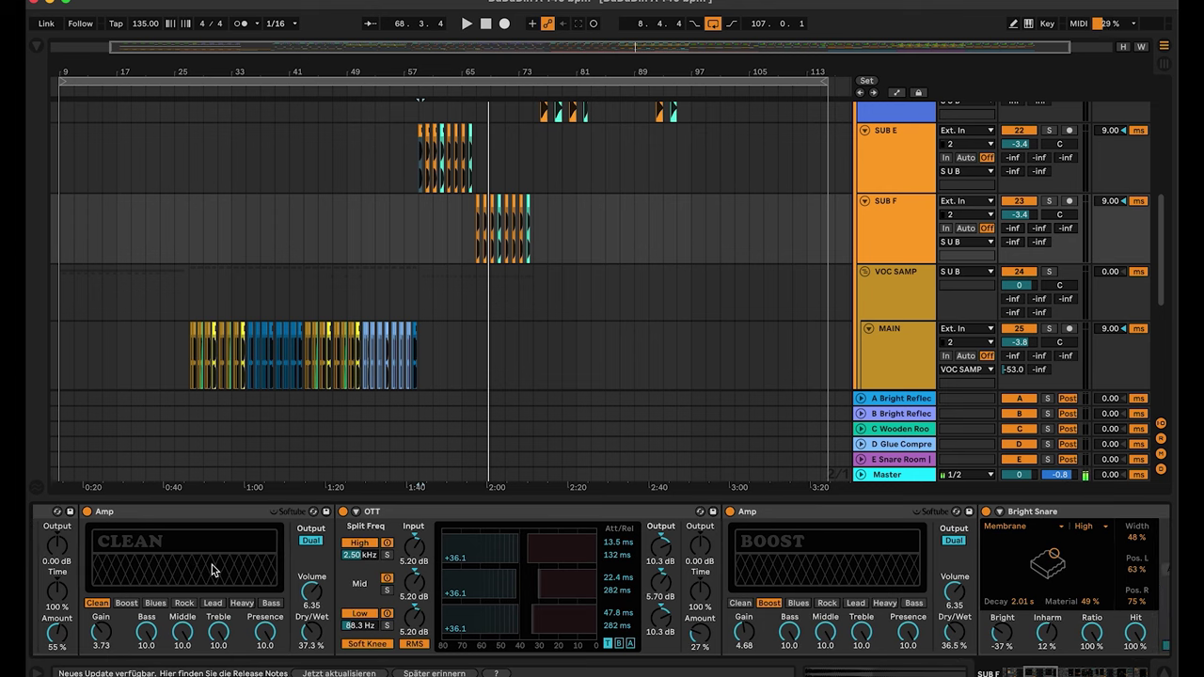
{"action": "left_click", "coordinate": [811, 511]}
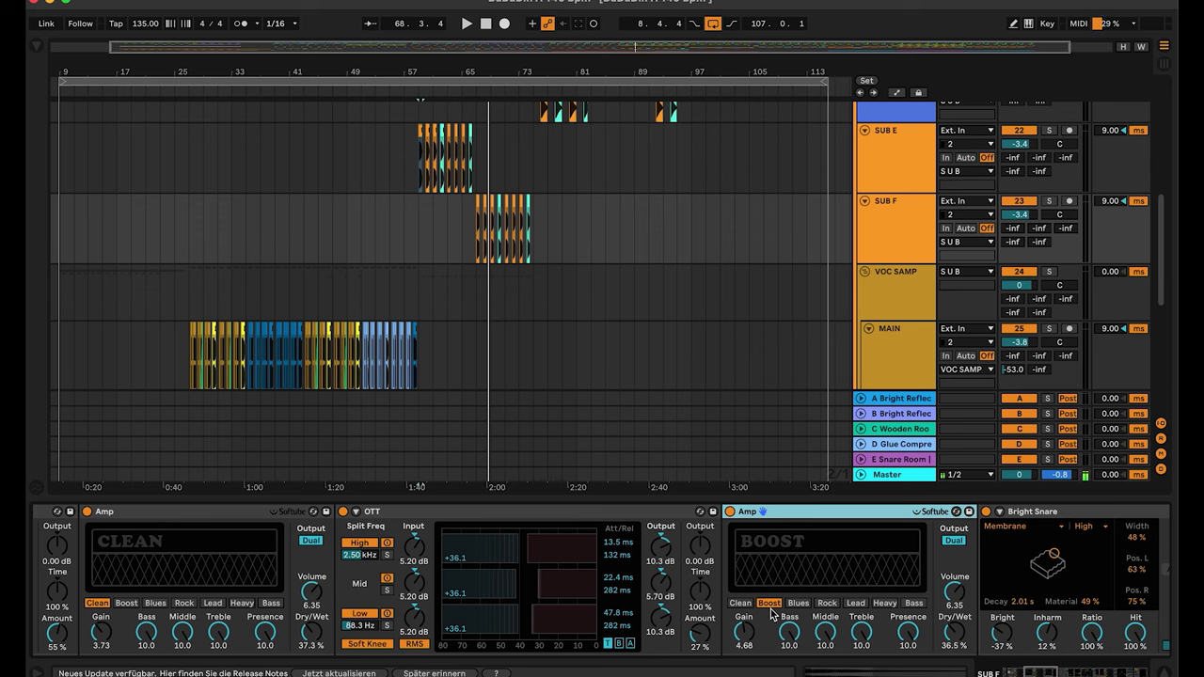
{"action": "scroll", "coordinate": [771, 613], "scroll_direction": "right", "scroll_amount": 5}
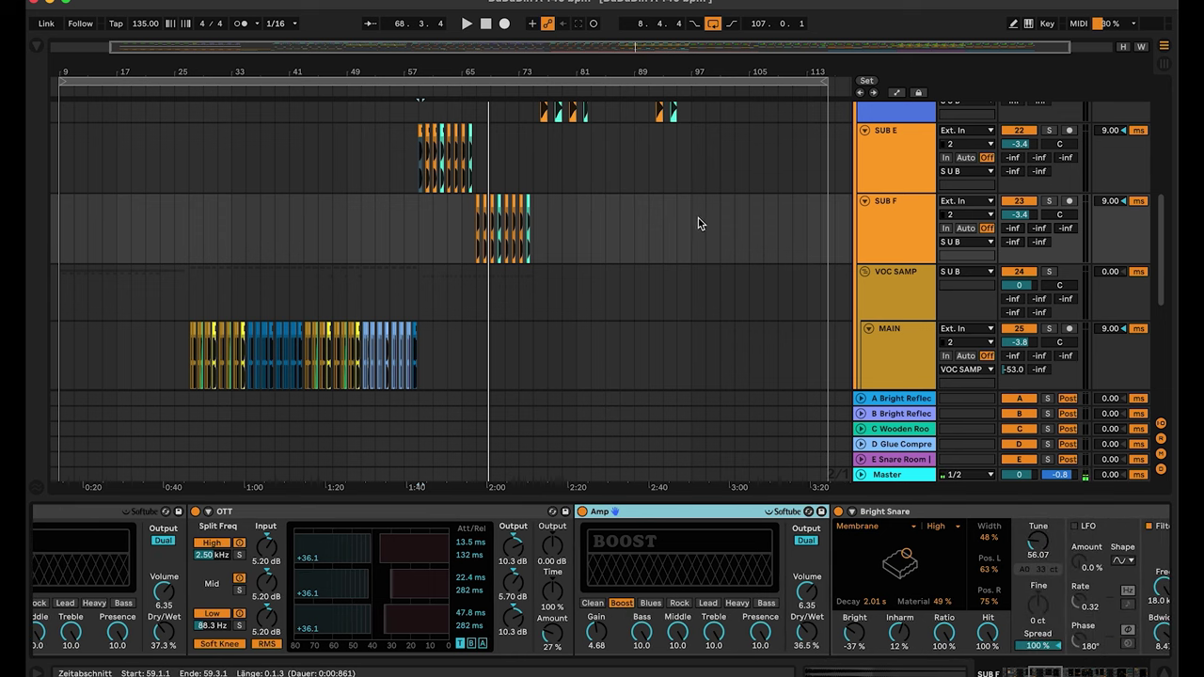
Step: Check the VOC SAMP group's devices, then show the device chain of its MAIN track
{"action": "scroll", "coordinate": [698, 224], "scroll_direction": "up", "scroll_amount": 3}
{"action": "scroll", "coordinate": [698, 224], "scroll_direction": "down", "scroll_amount": 5}
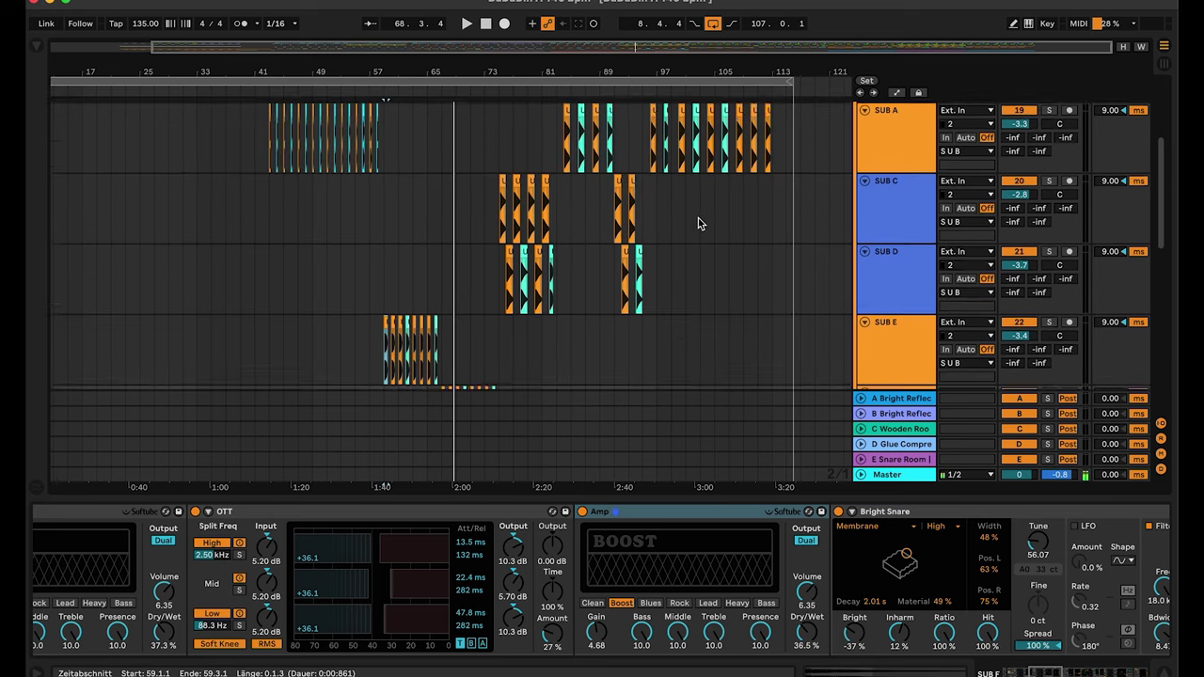
{"action": "scroll", "coordinate": [698, 223], "scroll_direction": "down", "scroll_amount": 1}
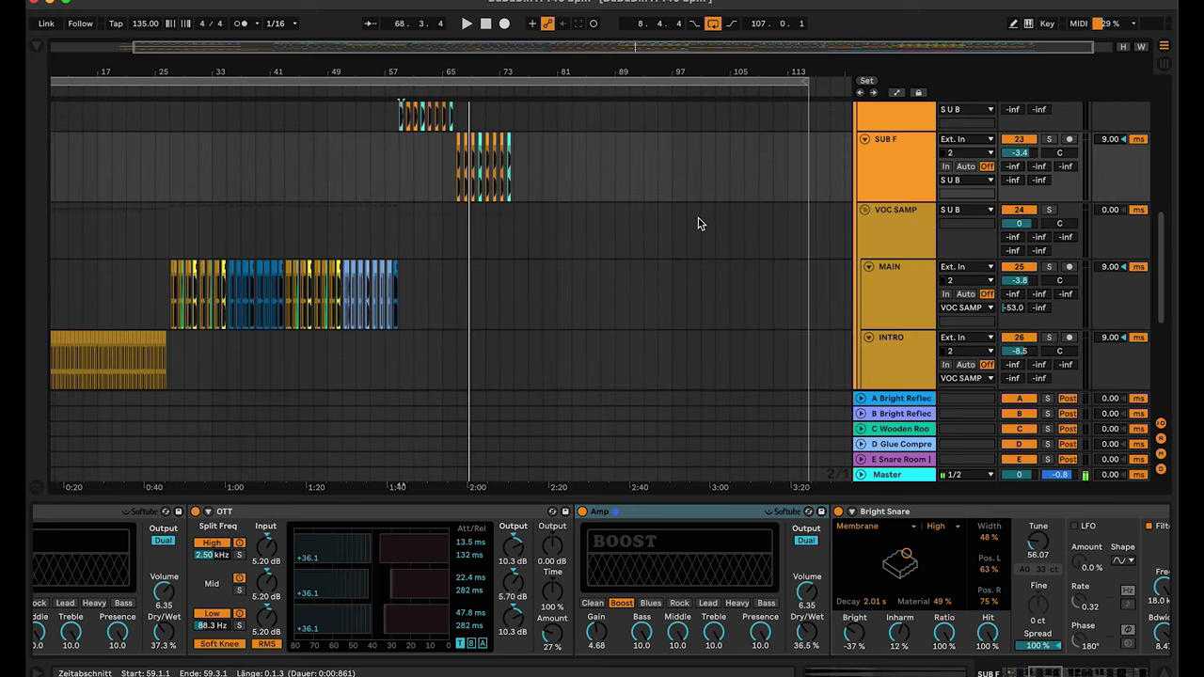
{"action": "left_click", "coordinate": [897, 218]}
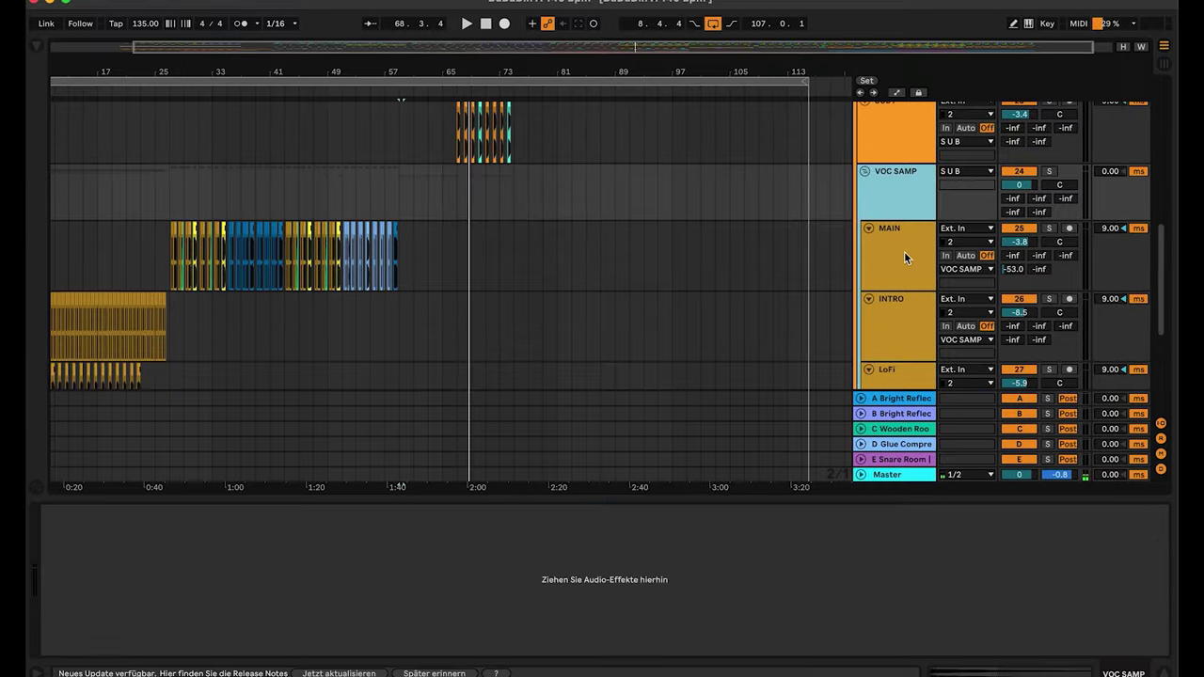
{"action": "scroll", "coordinate": [904, 251], "scroll_direction": "down", "scroll_amount": 2}
{"action": "left_click", "coordinate": [904, 258]}
Step: Audition the MAIN vocal track soloed from its first clip at bar 27, then stop playback and turn the solo off
{"action": "scroll", "coordinate": [462, 223], "scroll_direction": "left", "scroll_amount": 3}
{"action": "left_click", "coordinate": [471, 226]}
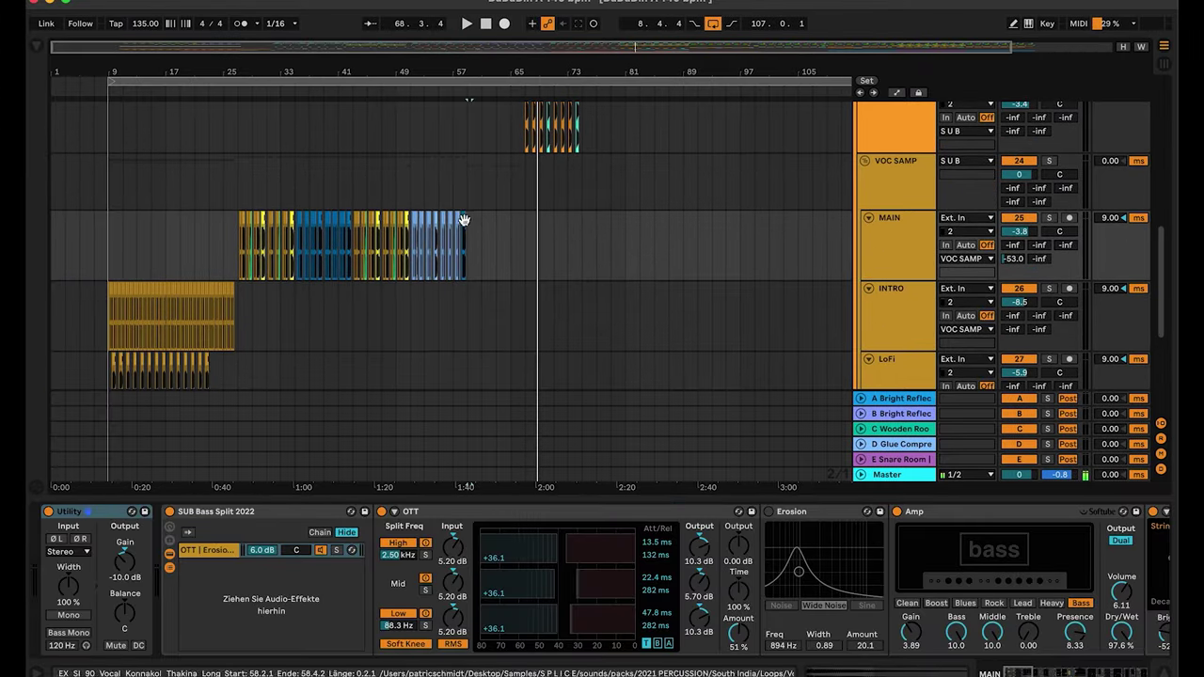
{"action": "left_click_drag", "start_coordinate": [233, 45], "coordinate": [256, 55]}
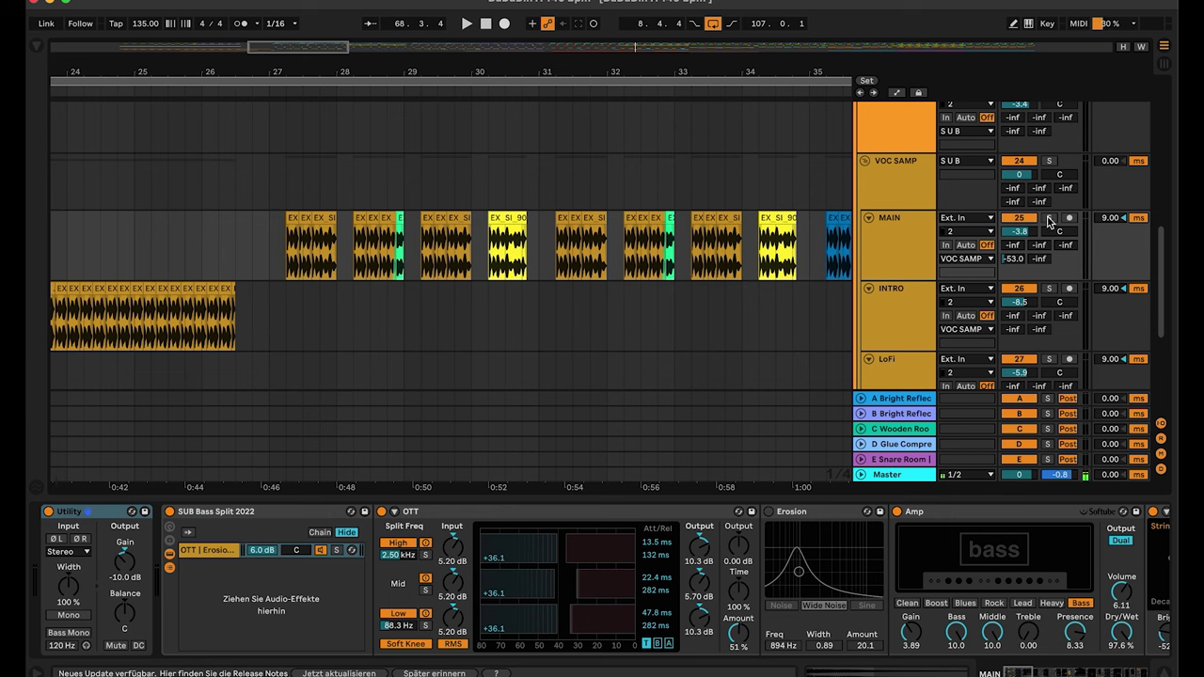
{"action": "left_click", "coordinate": [1049, 219]}
{"action": "left_click", "coordinate": [290, 214]}
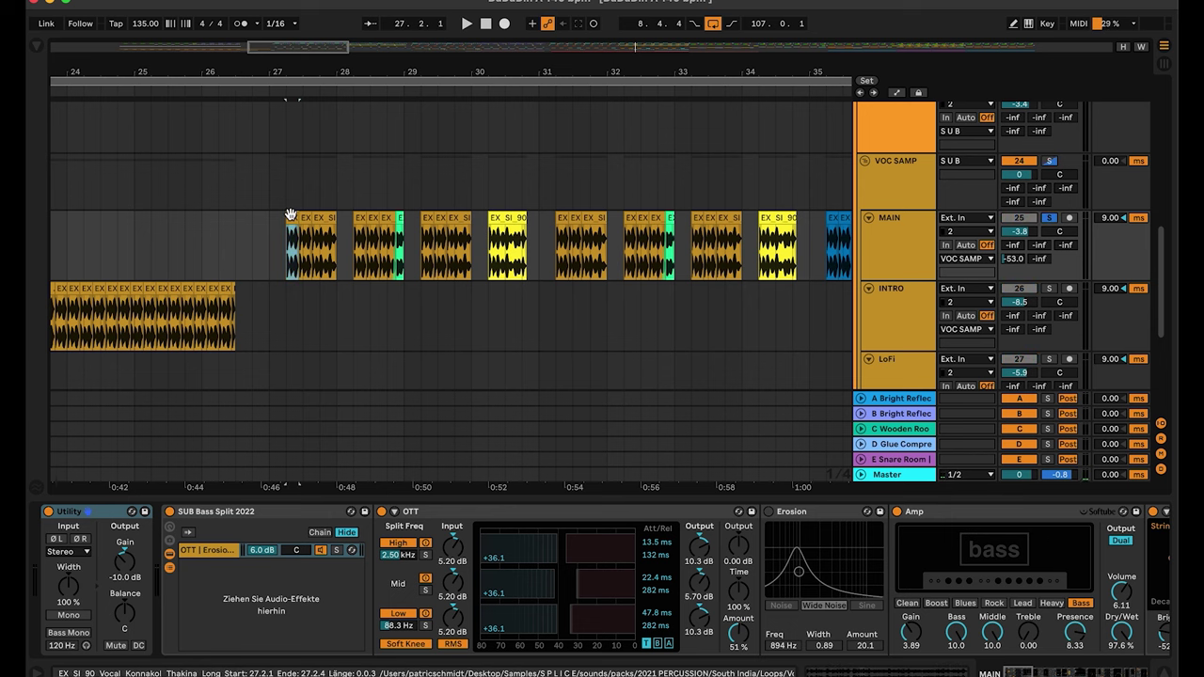
{"action": "key", "text": "space"}
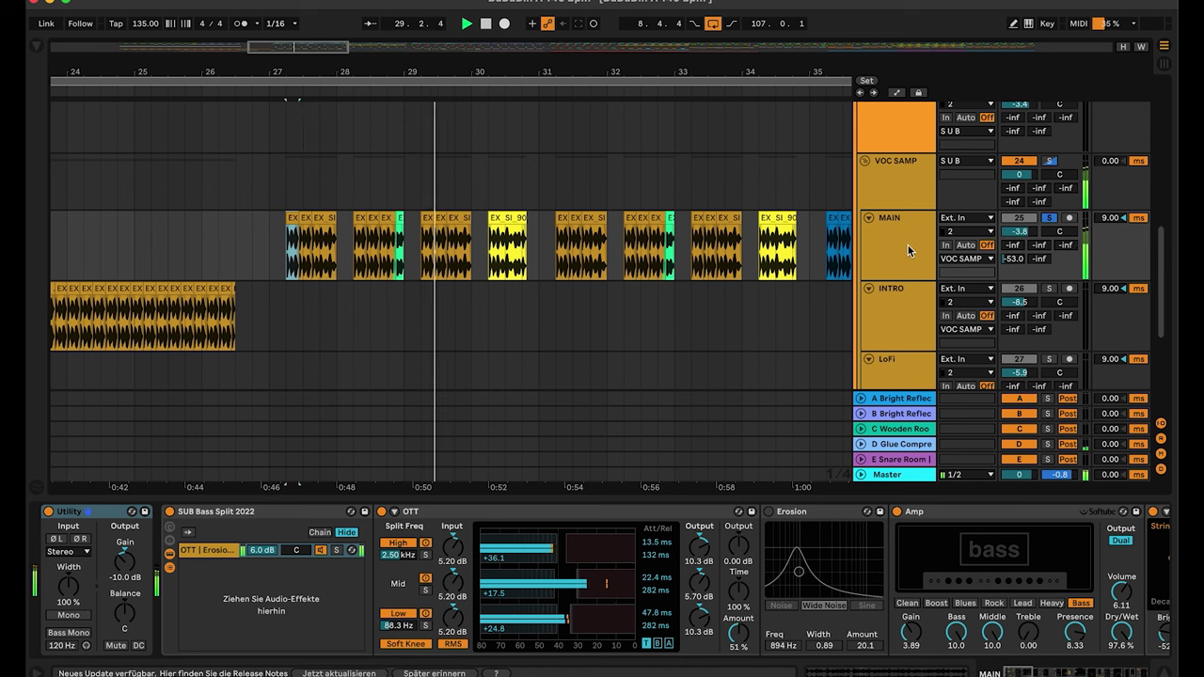
{"action": "key", "text": "space"}
{"action": "left_click", "coordinate": [1049, 217]}
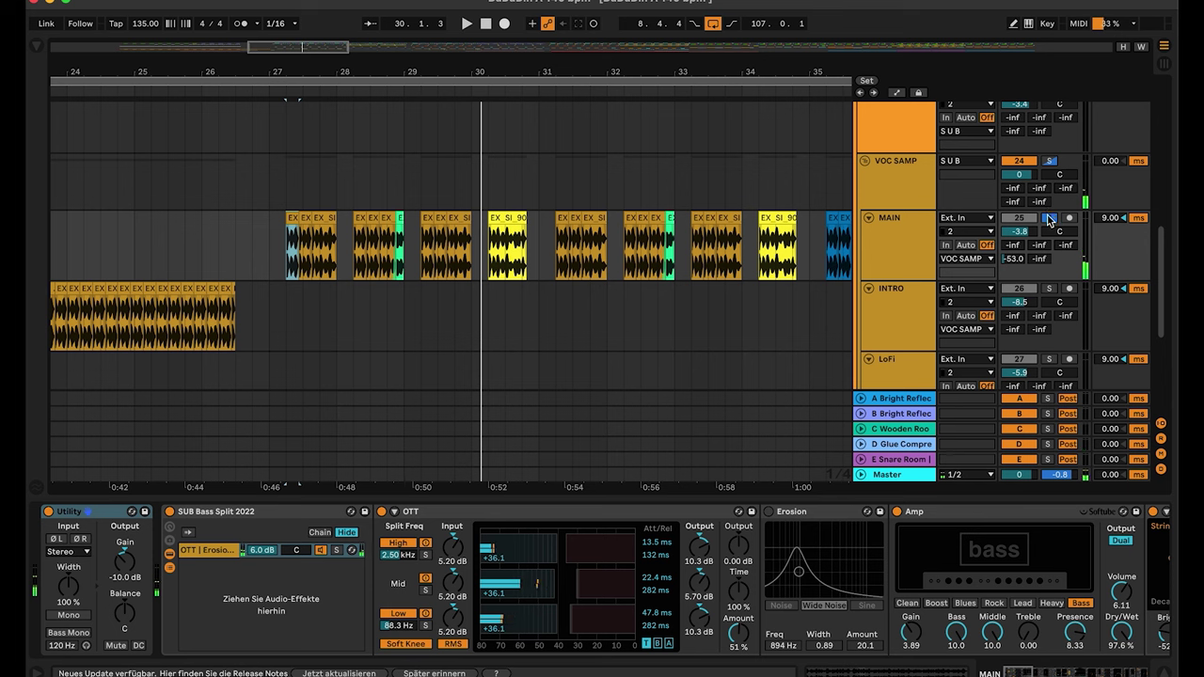
Step: Inspect the sample, warp markers and pitch of MAIN's first Vocal Konnakol clip at bar 27
{"action": "left_click", "coordinate": [293, 220]}
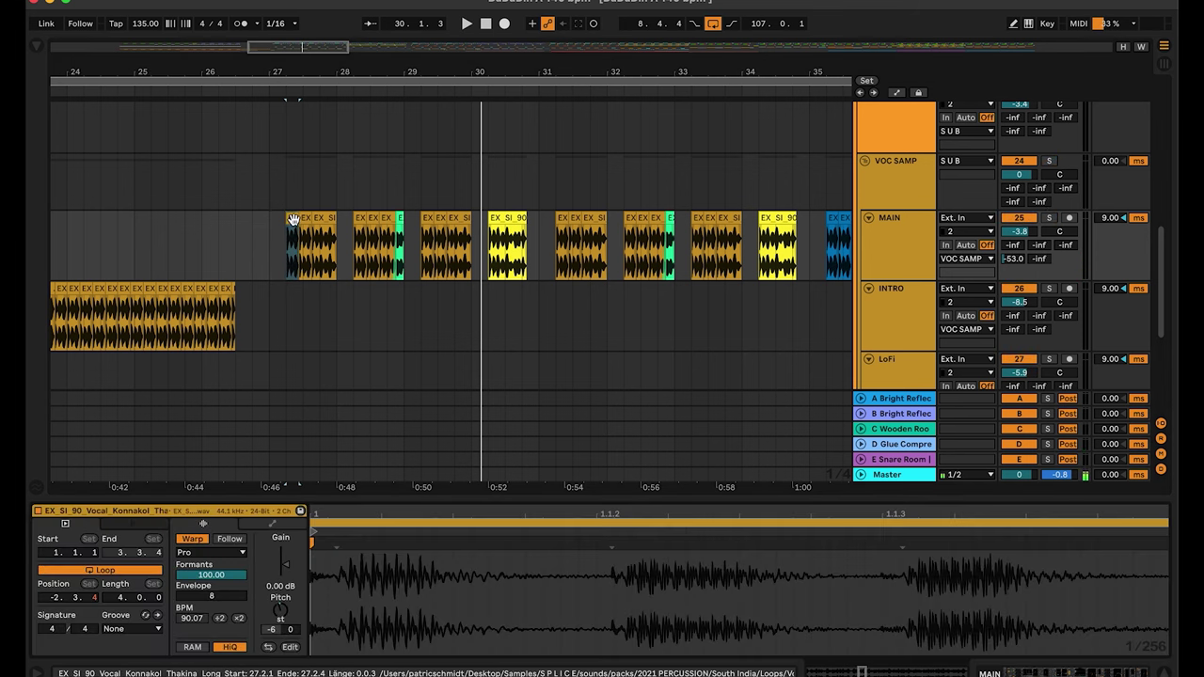
{"action": "scroll", "coordinate": [616, 515], "scroll_direction": "down", "scroll_amount": 3}
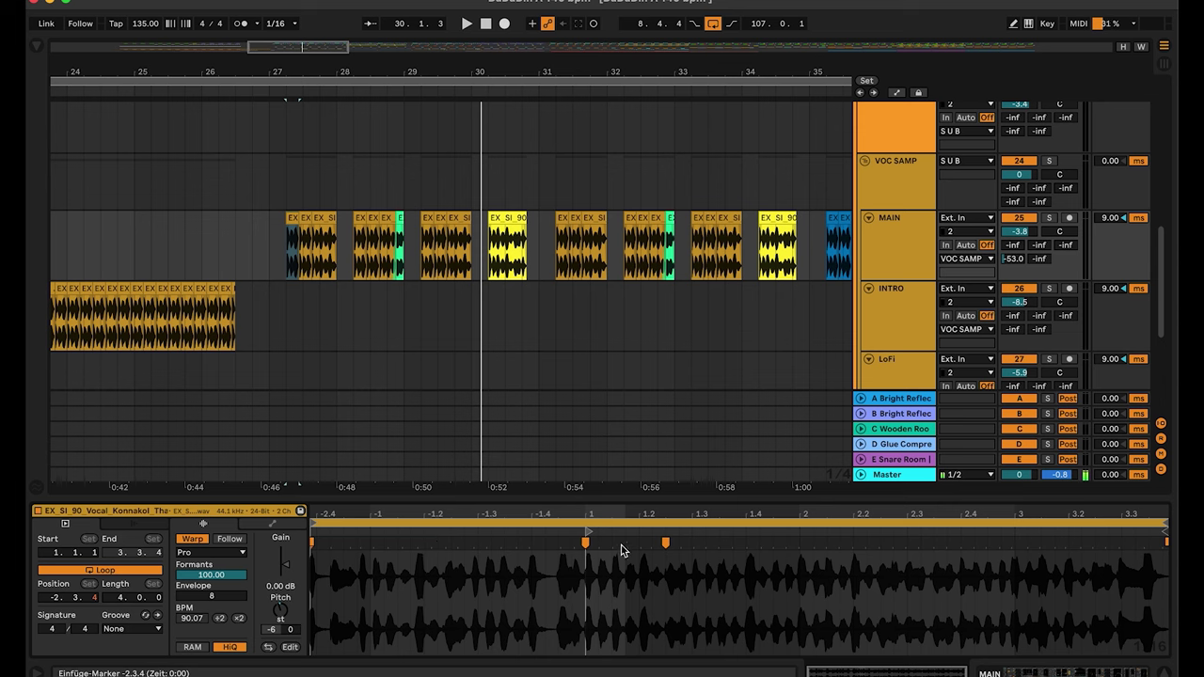
{"action": "scroll", "coordinate": [609, 512], "scroll_direction": "up", "scroll_amount": 5}
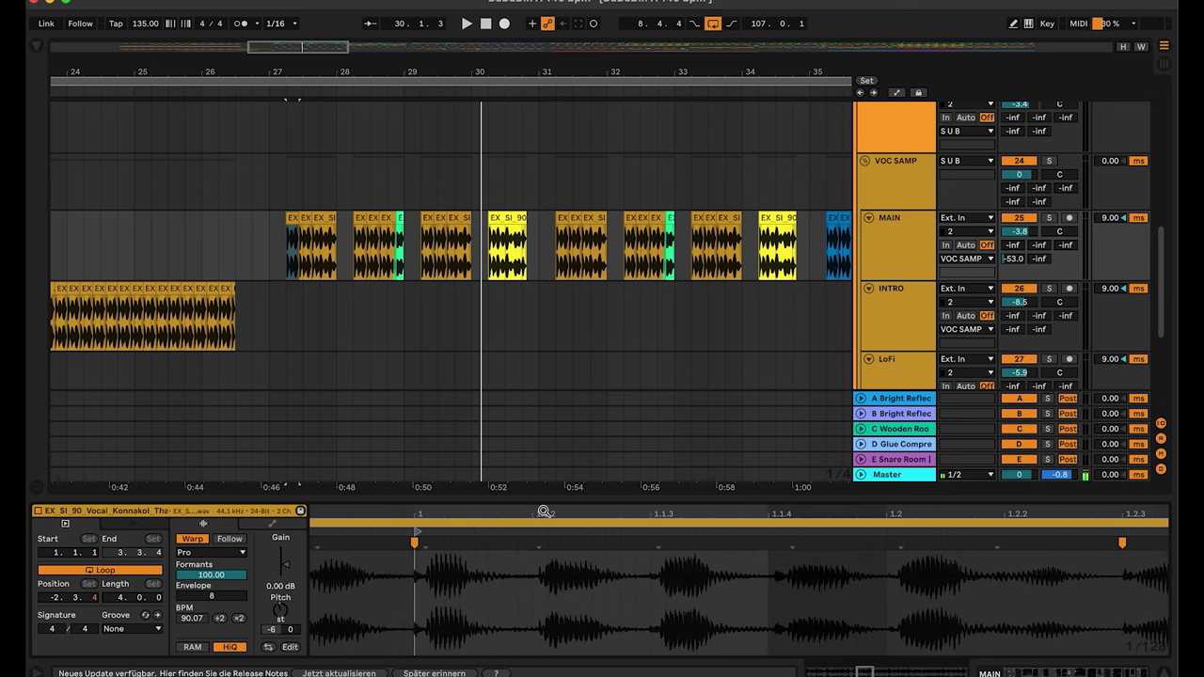
{"action": "scroll", "coordinate": [569, 513], "scroll_direction": "down", "scroll_amount": 4}
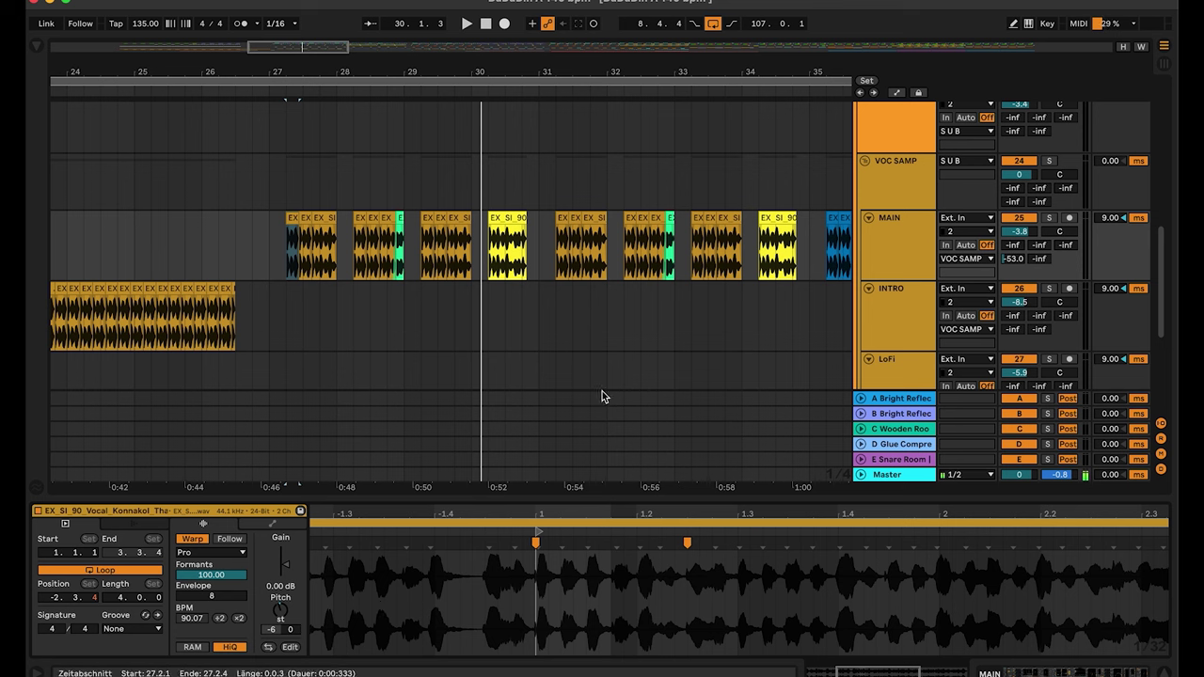
Step: Examine the OTT, Erosion and Bass Amp settings in MAIN's SUB Bass Split 2022 rack
{"action": "left_click", "coordinate": [912, 241]}
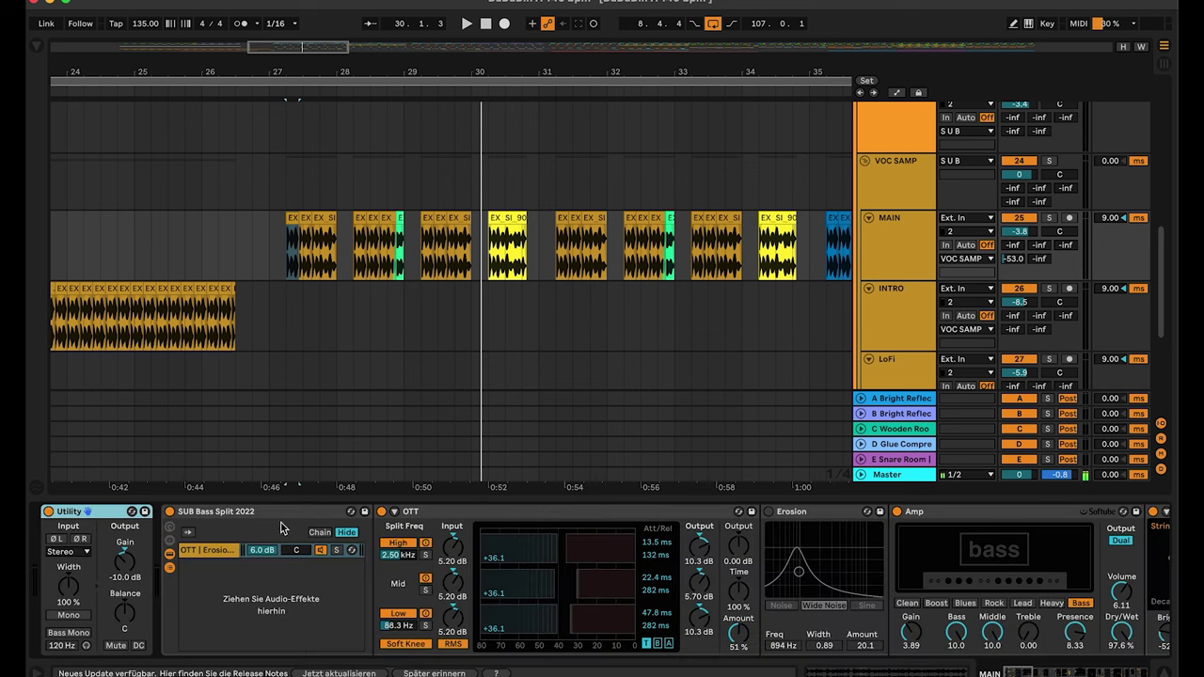
{"action": "scroll", "coordinate": [376, 526], "scroll_direction": "right", "scroll_amount": 2}
{"action": "left_click", "coordinate": [478, 515]}
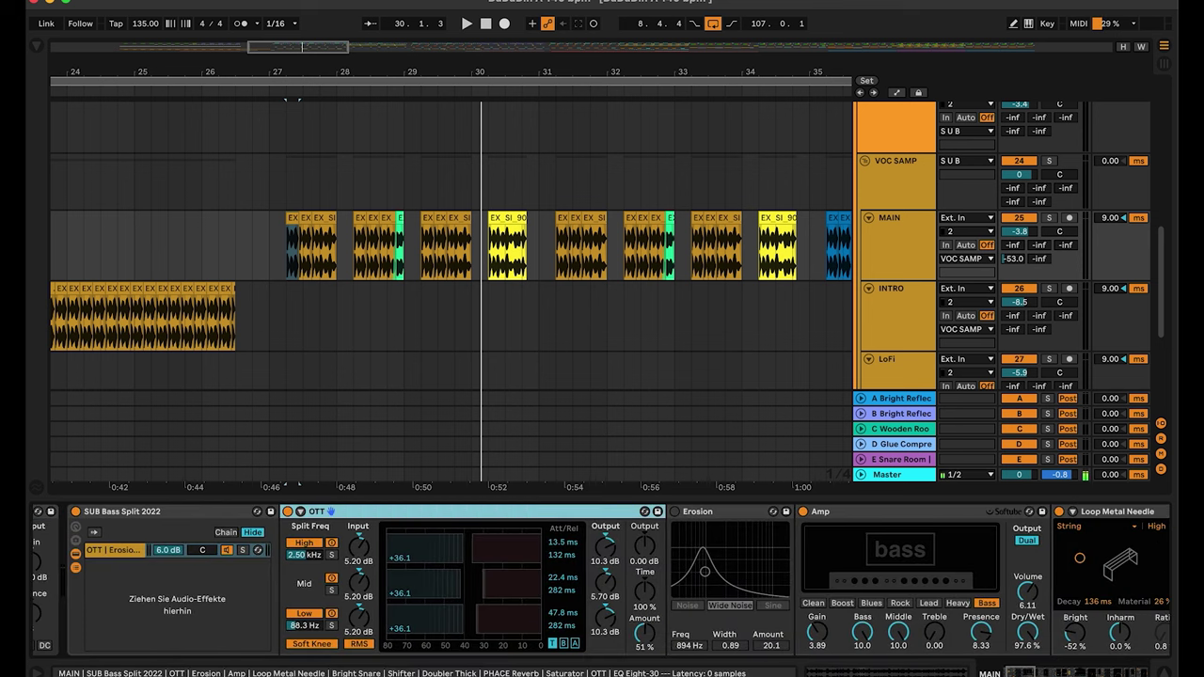
{"action": "scroll", "coordinate": [666, 541], "scroll_direction": "right", "scroll_amount": 4}
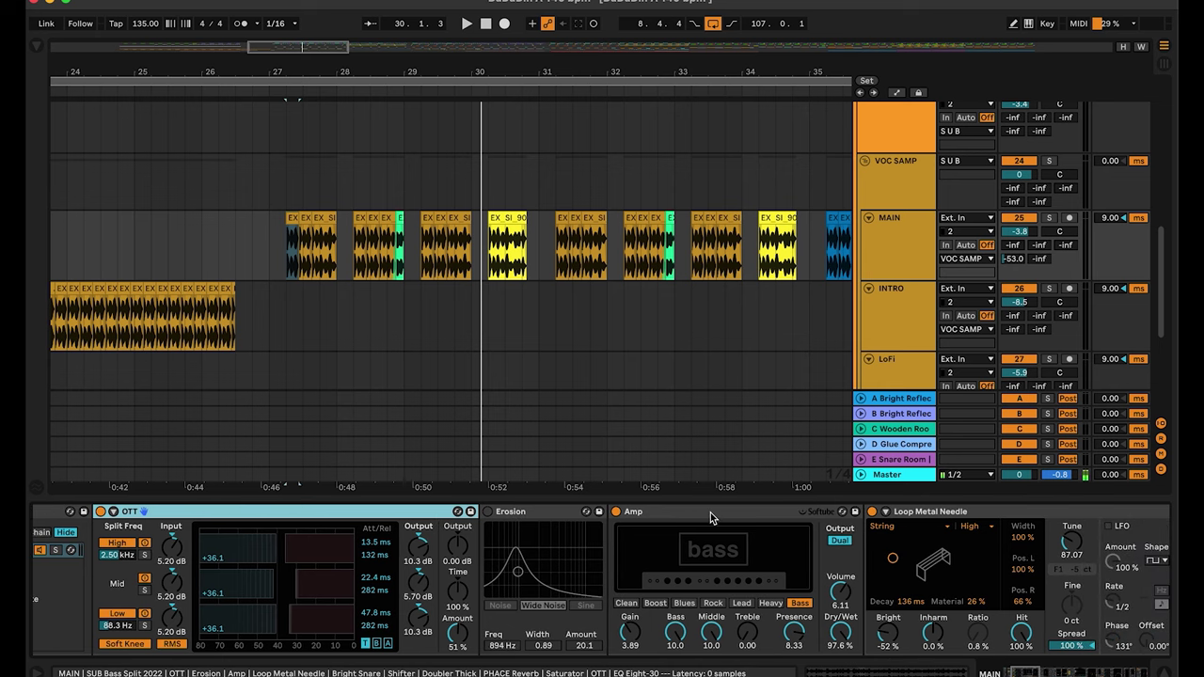
{"action": "left_click", "coordinate": [710, 512]}
{"action": "scroll", "coordinate": [721, 618], "scroll_direction": "right", "scroll_amount": 1}
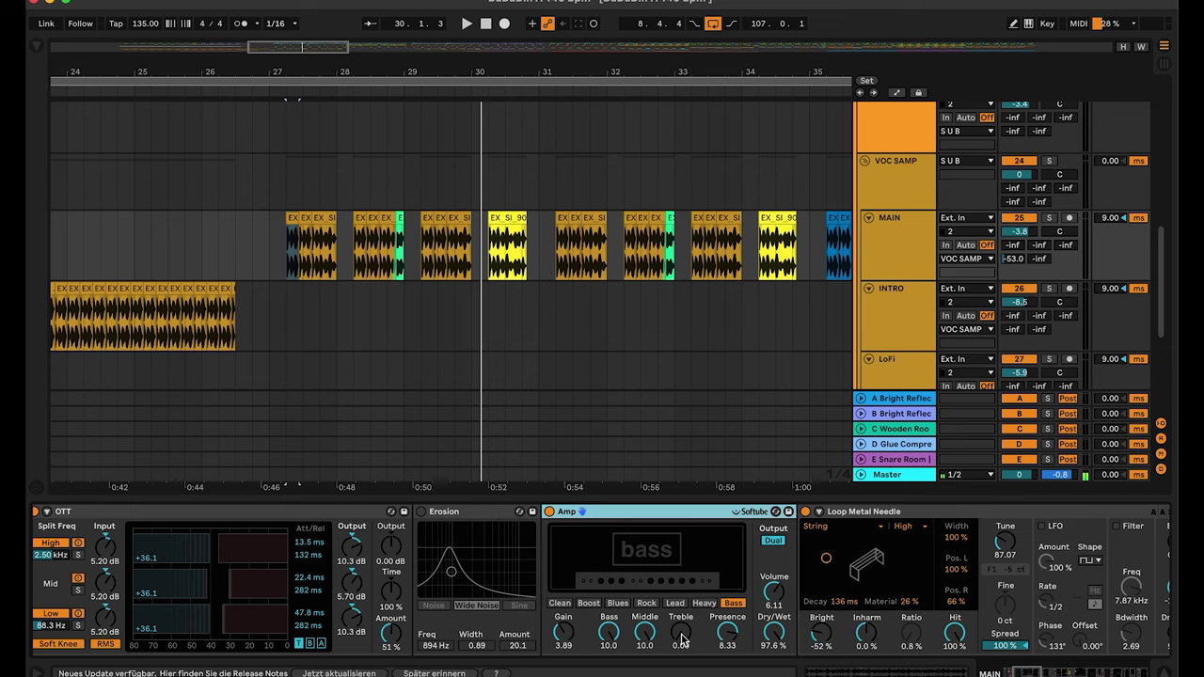
{"action": "scroll", "coordinate": [673, 597], "scroll_direction": "right", "scroll_amount": 1}
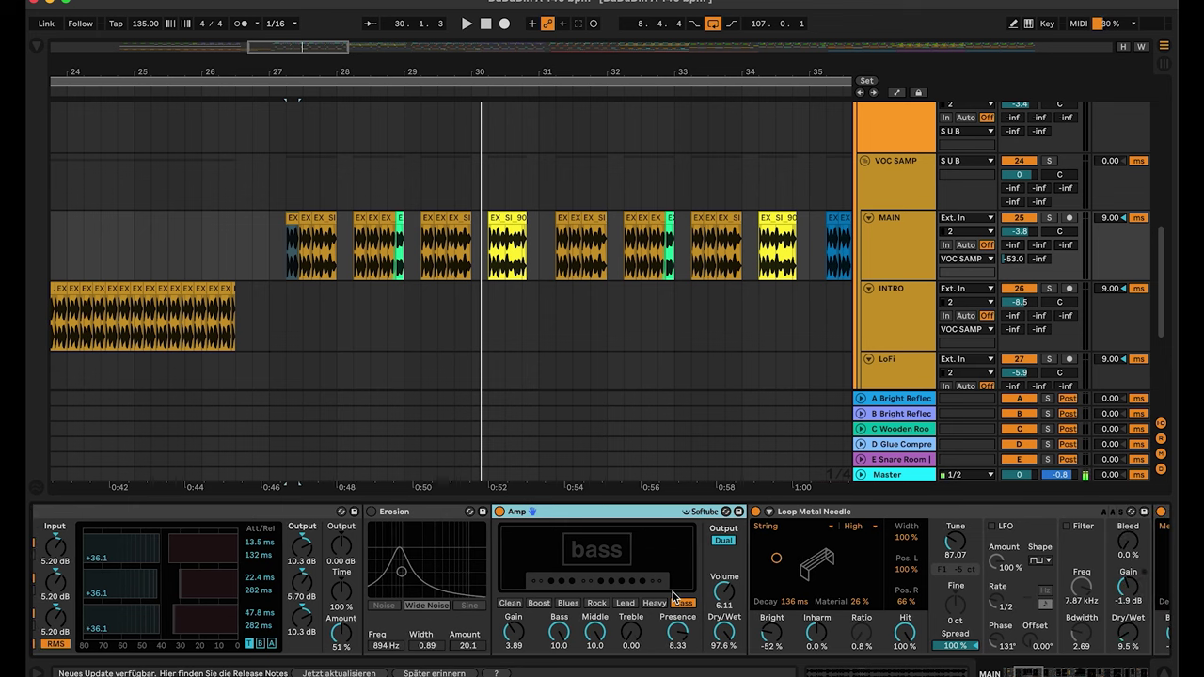
Step: Examine the Loop Metal Needle resonator in MAIN's rack and select the track's first clip at bar 27
{"action": "scroll", "coordinate": [674, 598], "scroll_direction": "right", "scroll_amount": 1}
{"action": "left_click", "coordinate": [809, 513]}
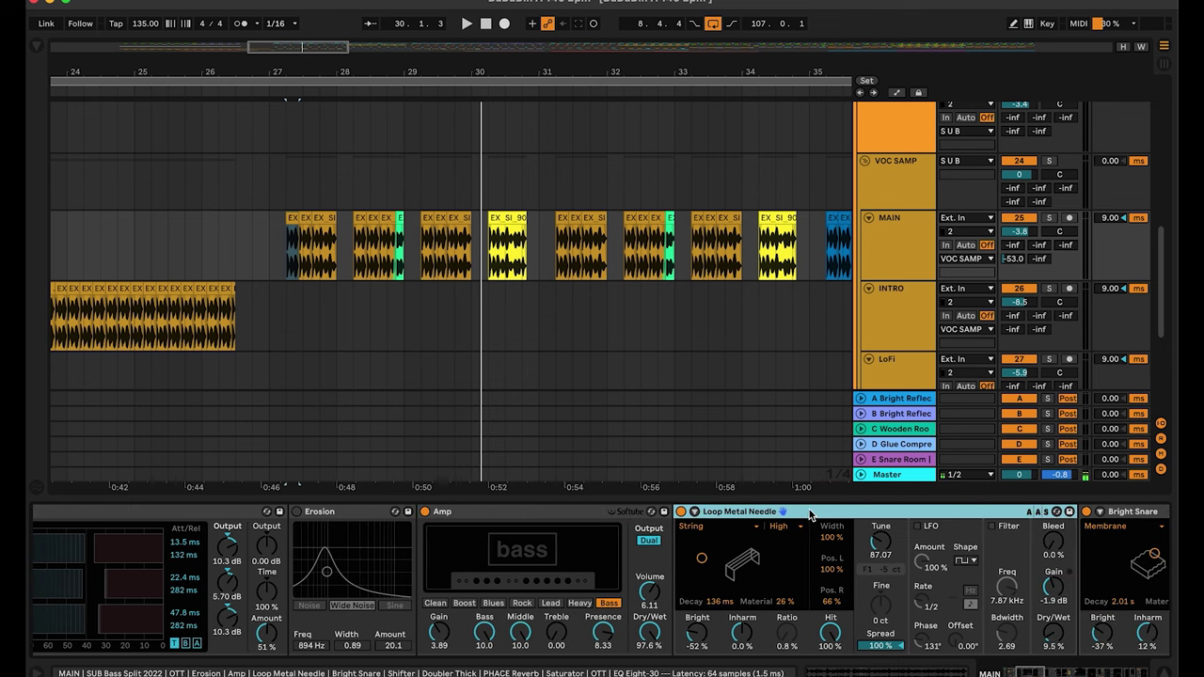
{"action": "scroll", "coordinate": [809, 514], "scroll_direction": "right", "scroll_amount": 4}
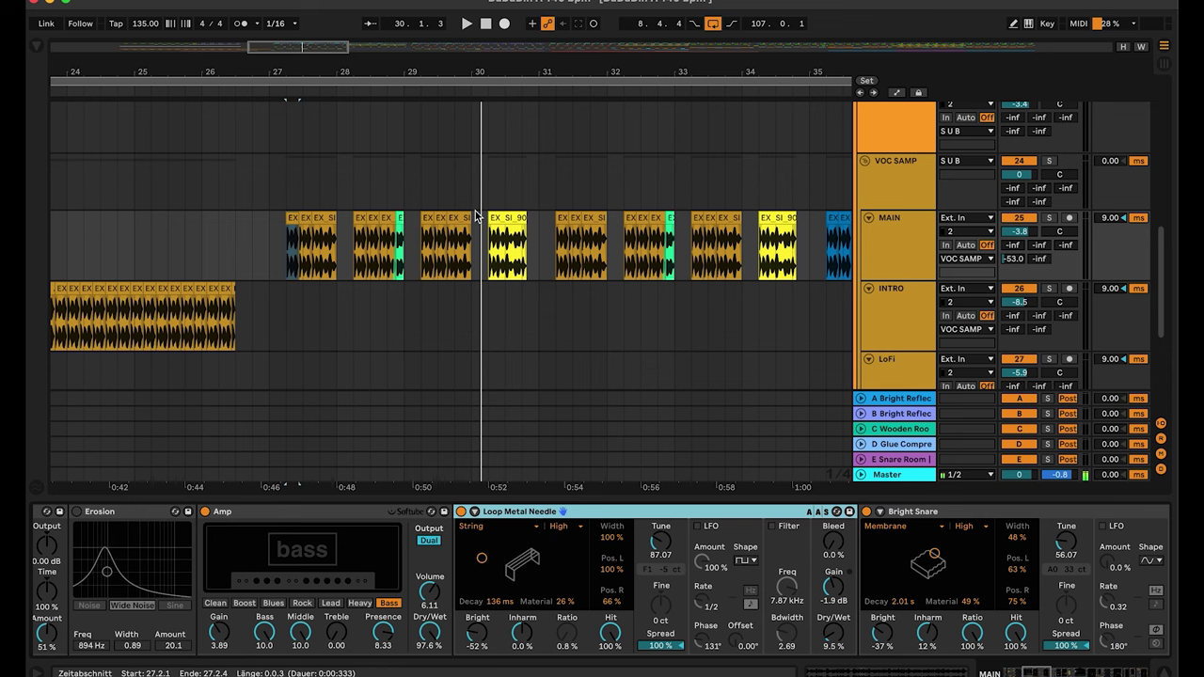
{"action": "left_click", "coordinate": [290, 224]}
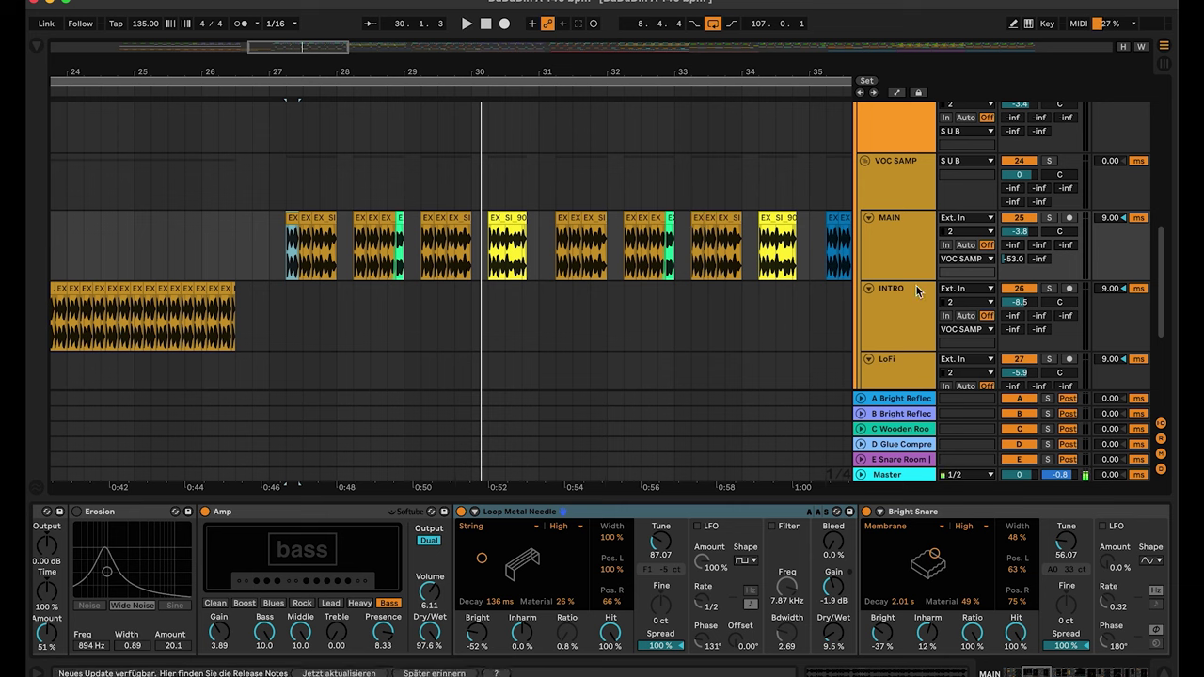
Step: Audition MAIN soloed from its bar 27 clip with Loop Metal Needle bypassed and re-enabled, then stop playback and turn the solo off
{"action": "left_click", "coordinate": [1051, 221]}
{"action": "key", "text": "space"}
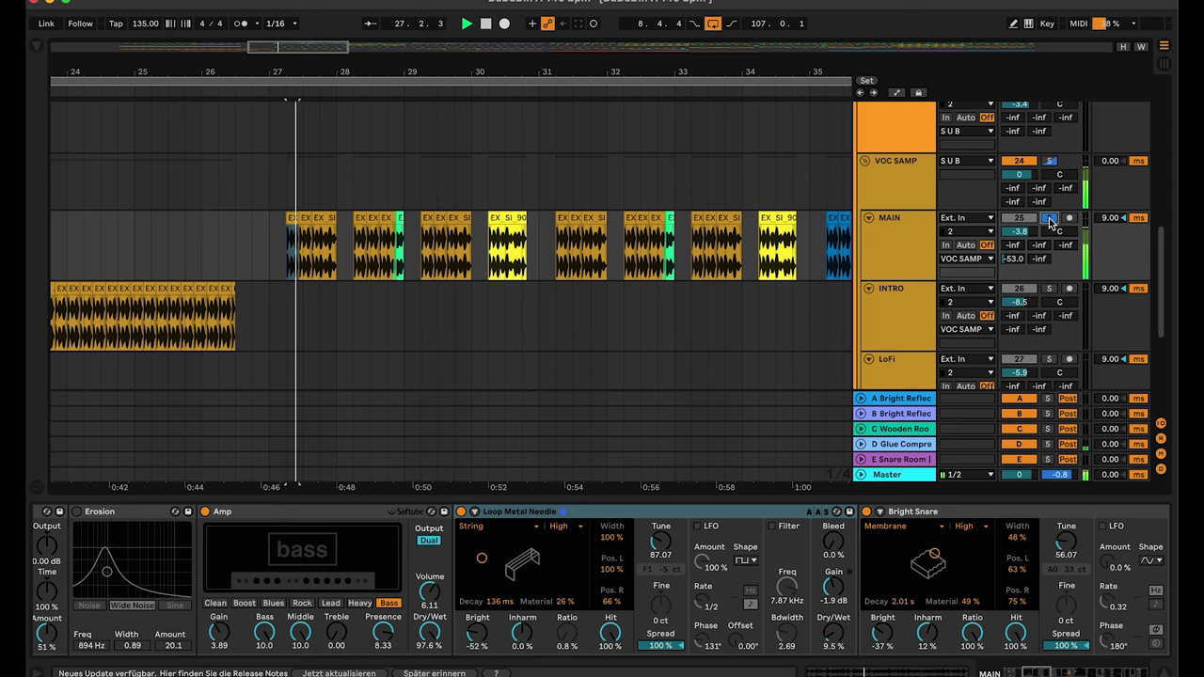
{"action": "left_click", "coordinate": [461, 512]}
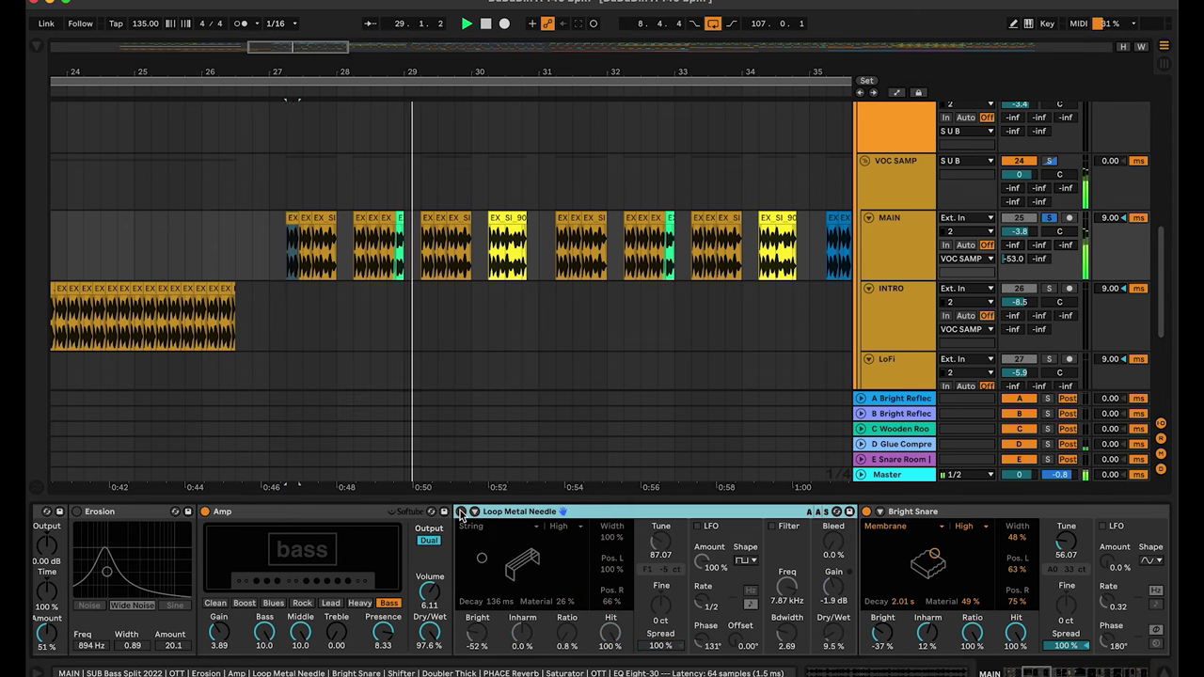
{"action": "left_click", "coordinate": [461, 511]}
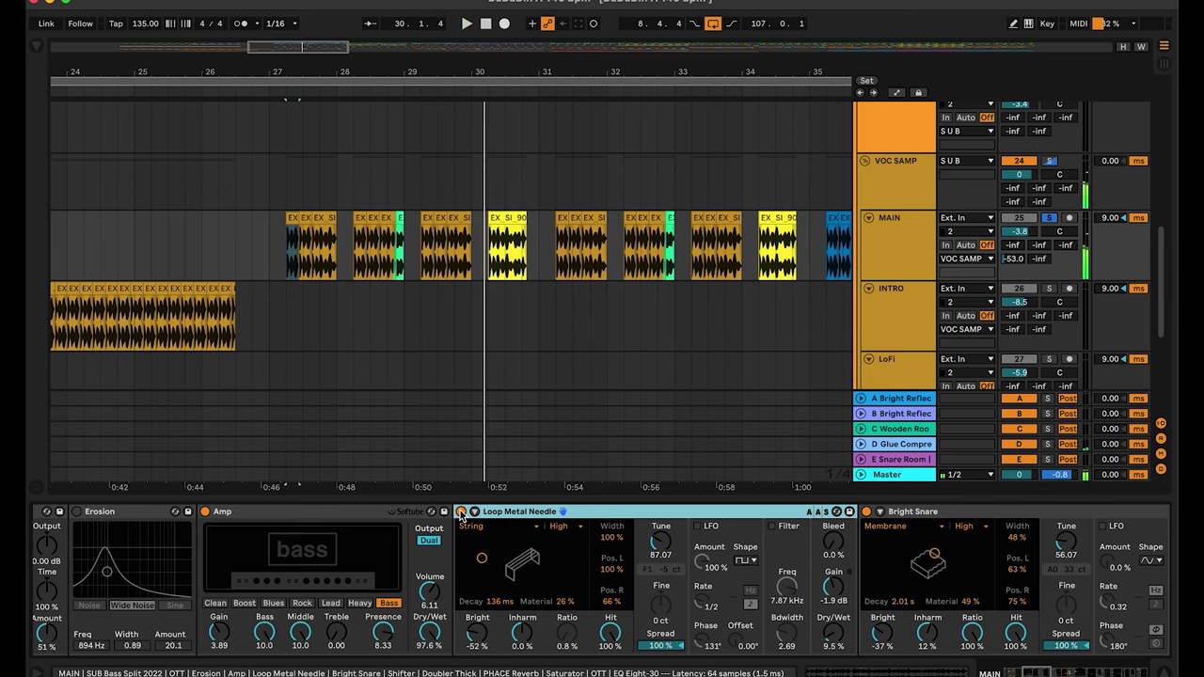
{"action": "left_click", "coordinate": [543, 250]}
{"action": "scroll", "coordinate": [540, 251], "scroll_direction": "right", "scroll_amount": 3}
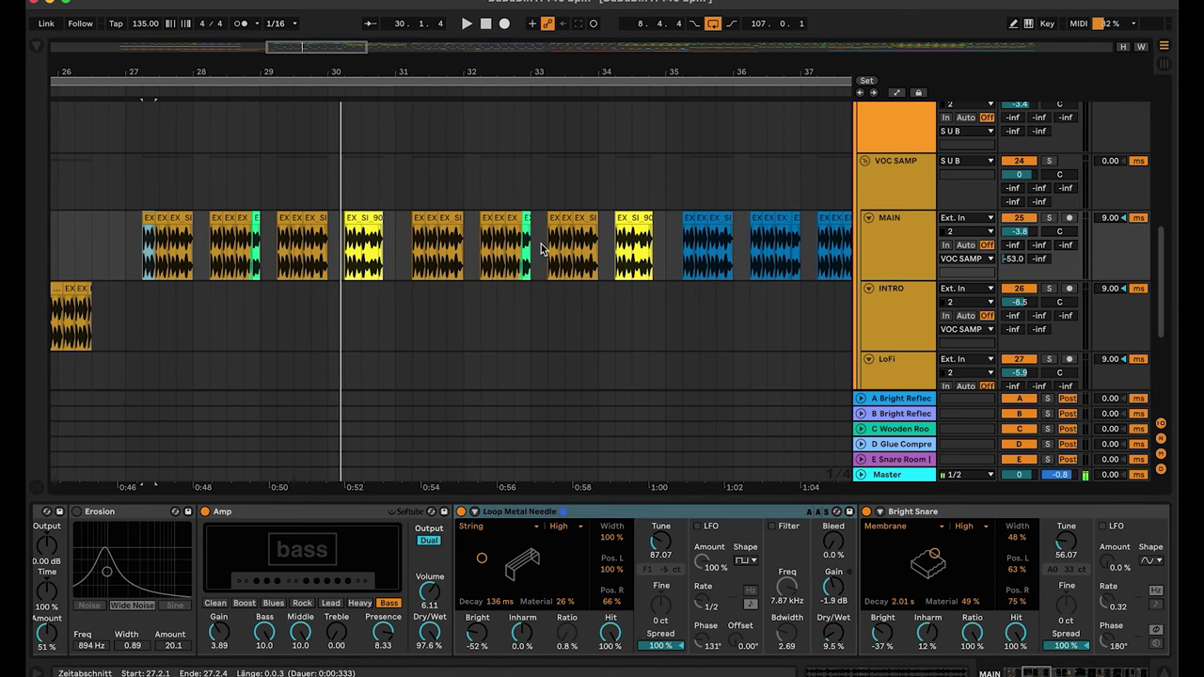
Step: Examine the Bright Snare resonator and the Shifter settings in MAIN's rack
{"action": "scroll", "coordinate": [555, 549], "scroll_direction": "right", "scroll_amount": 8}
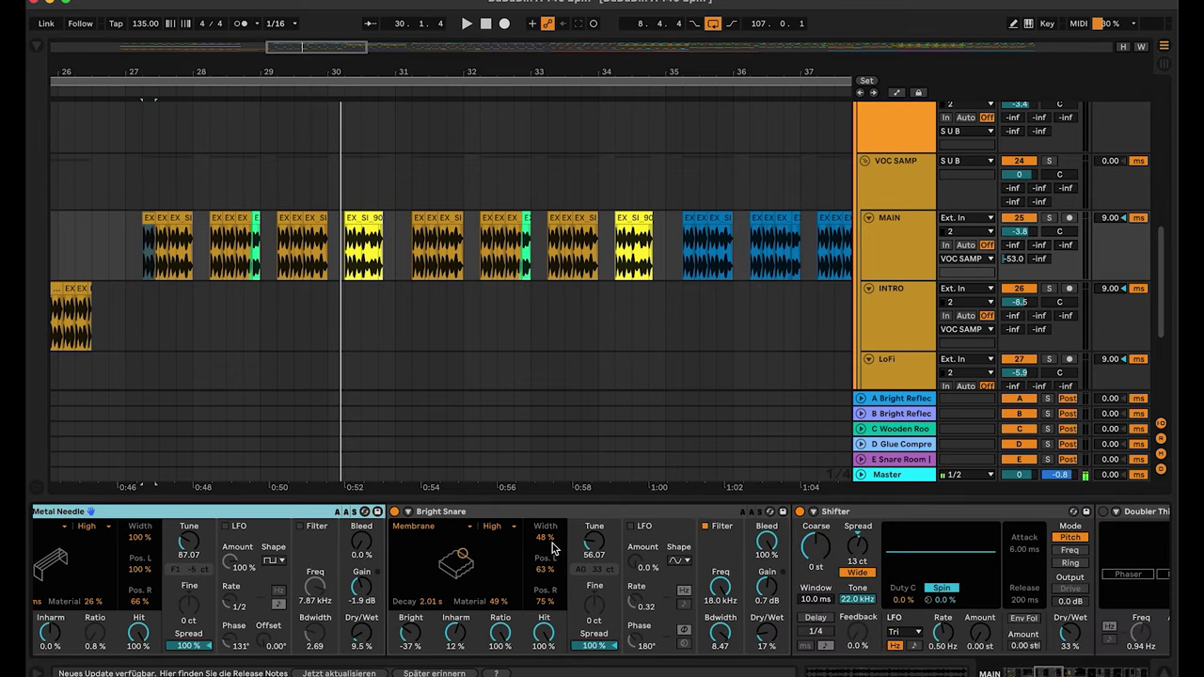
{"action": "left_click", "coordinate": [519, 510]}
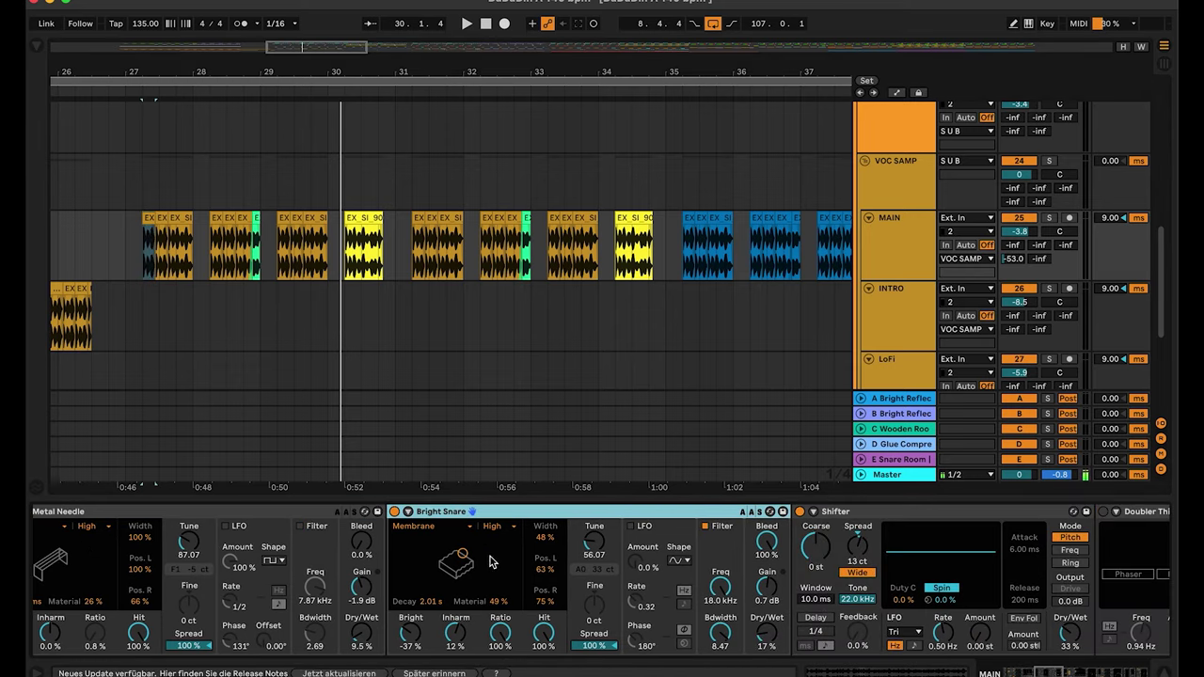
{"action": "scroll", "coordinate": [489, 560], "scroll_direction": "right", "scroll_amount": 5}
{"action": "scroll", "coordinate": [489, 561], "scroll_direction": "right", "scroll_amount": 2}
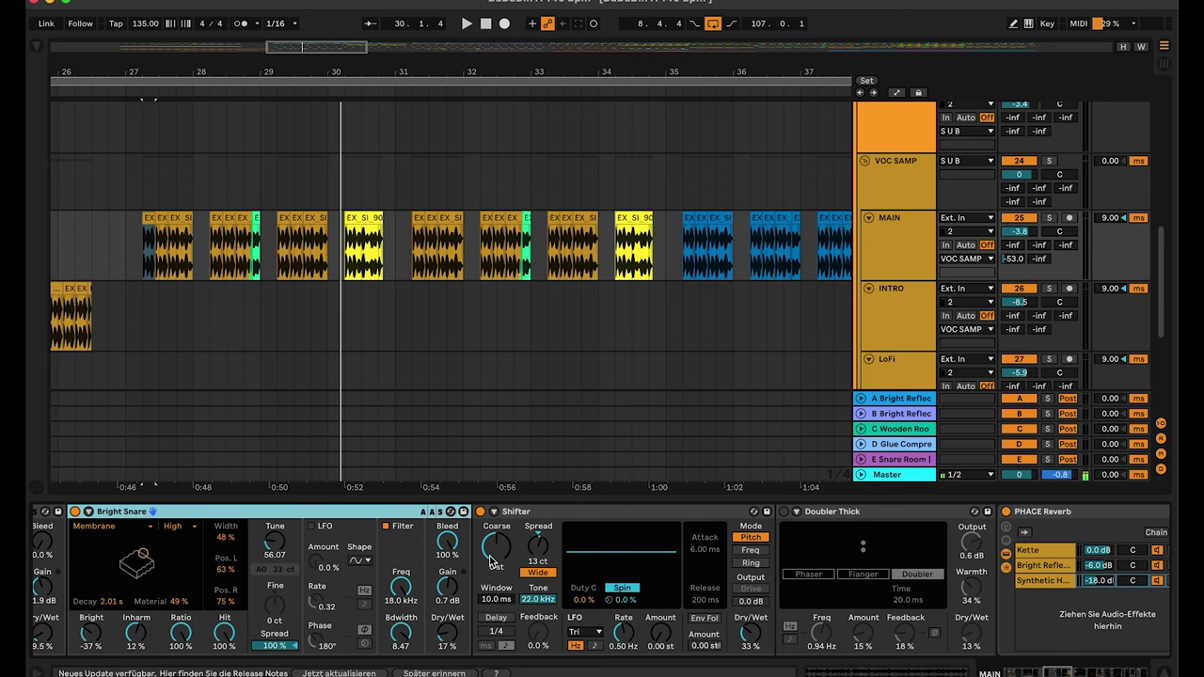
{"action": "left_click", "coordinate": [558, 515]}
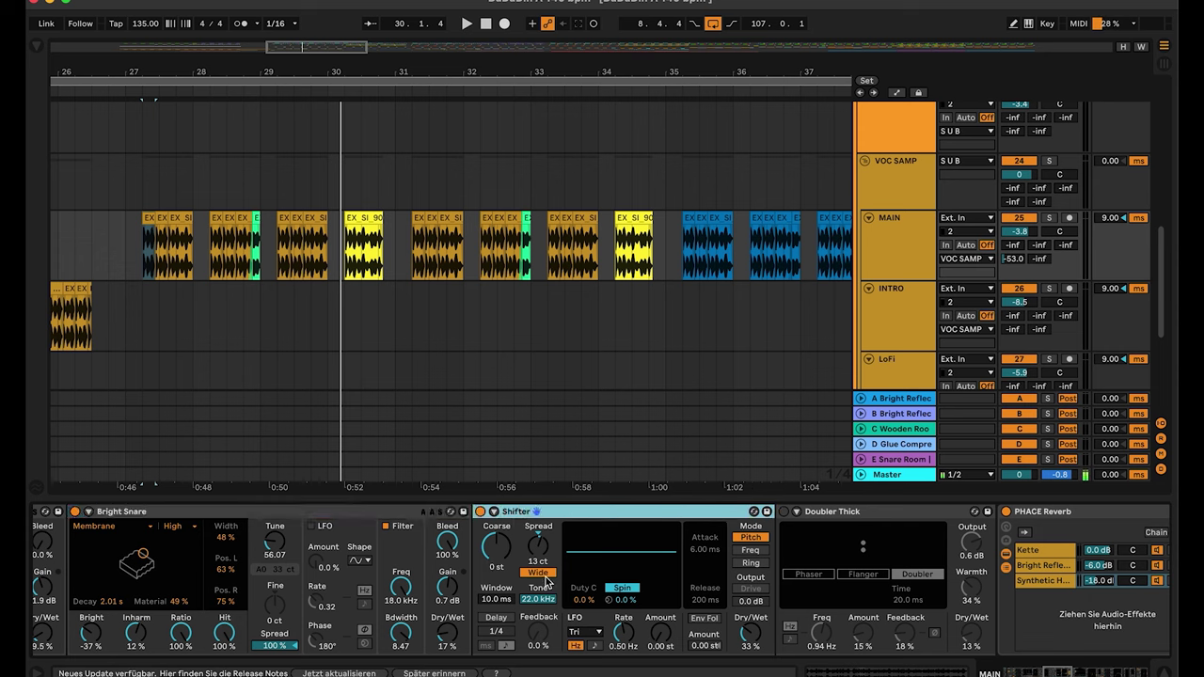
Step: Examine Doubler Thick and PHACE Reverb in MAIN's rack, comparing the reverb's Bright Reflections and Synthetic Hall chains
{"action": "scroll", "coordinate": [550, 585], "scroll_direction": "right", "scroll_amount": 3}
{"action": "scroll", "coordinate": [548, 583], "scroll_direction": "right", "scroll_amount": 10}
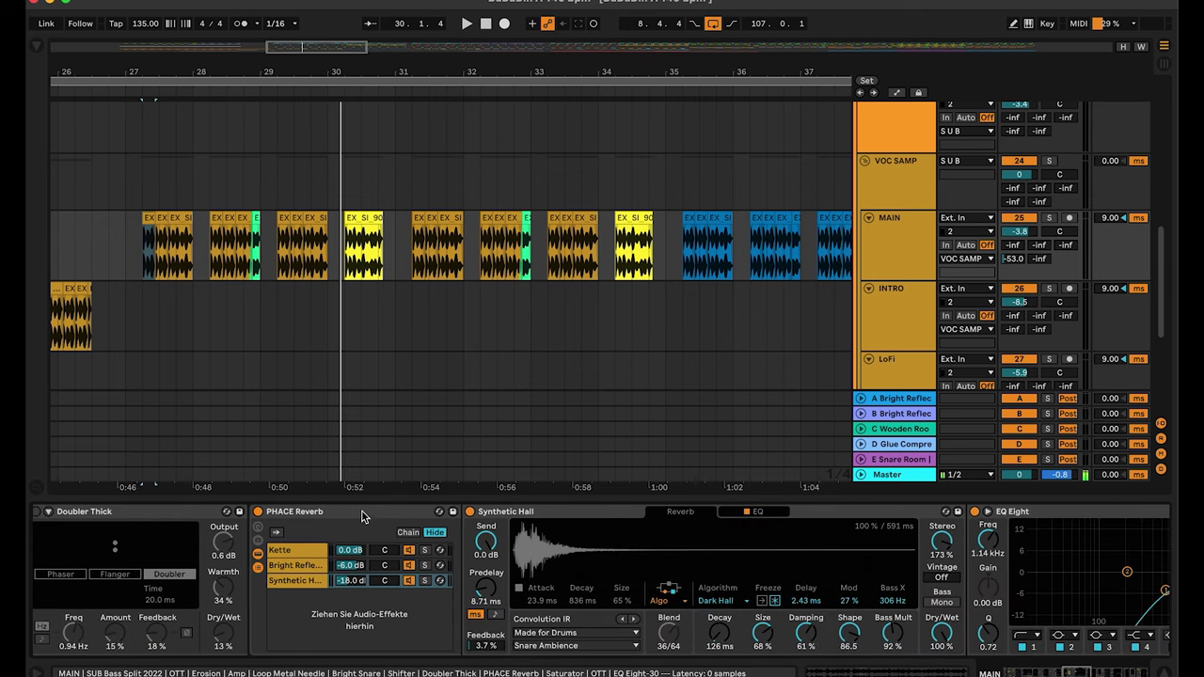
{"action": "left_click", "coordinate": [361, 515]}
{"action": "scroll", "coordinate": [361, 527], "scroll_direction": "left", "scroll_amount": 3}
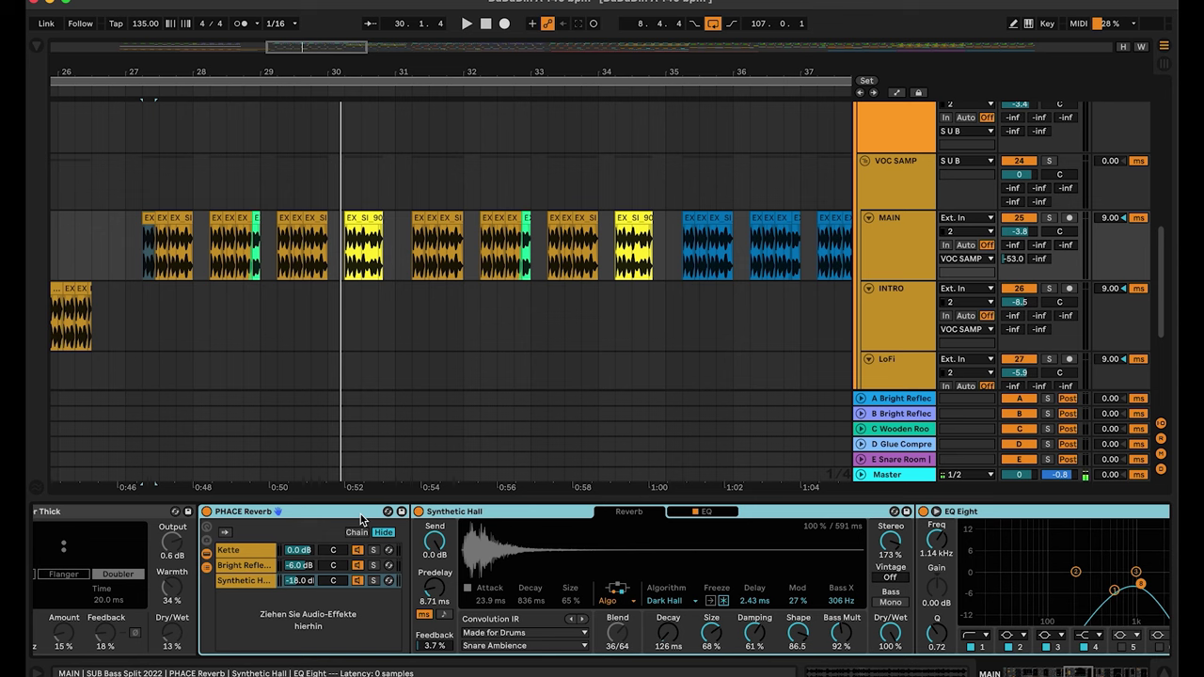
{"action": "left_click", "coordinate": [242, 565]}
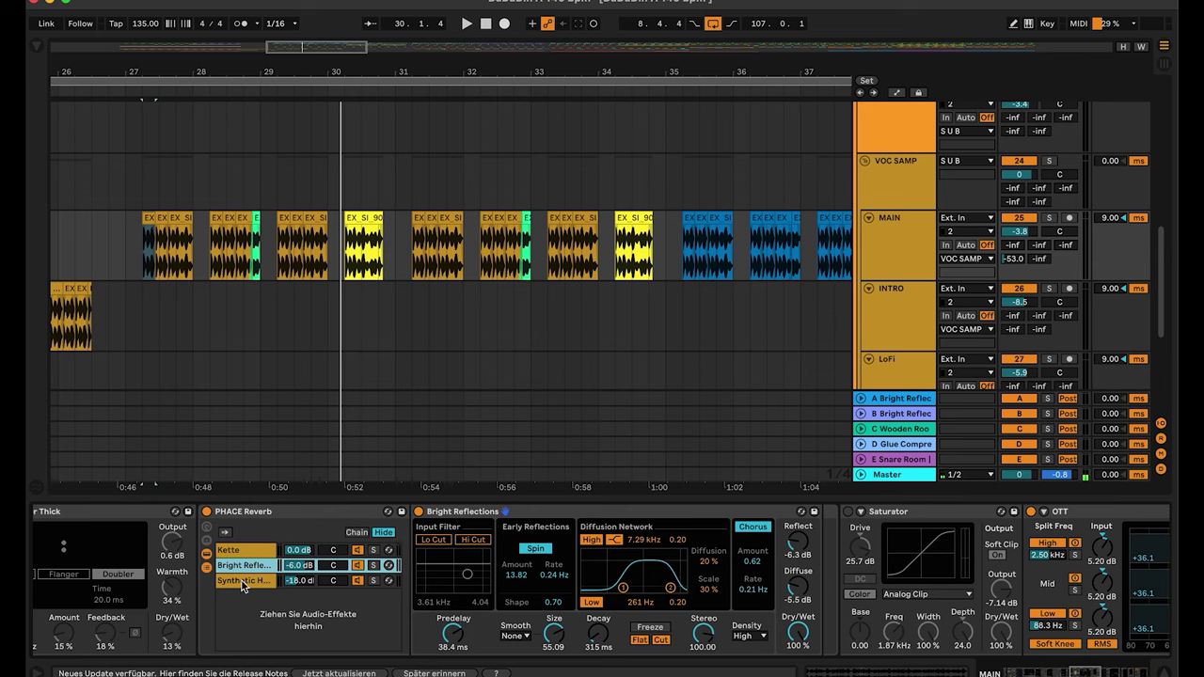
{"action": "left_click", "coordinate": [243, 581]}
{"action": "left_click", "coordinate": [247, 568]}
{"action": "left_click", "coordinate": [248, 582]}
Step: Examine the second OTT and the EQ Eight-30 curve that follow PHACE Reverb on the MAIN track
{"action": "scroll", "coordinate": [559, 587], "scroll_direction": "right", "scroll_amount": 10}
{"action": "scroll", "coordinate": [559, 587], "scroll_direction": "right", "scroll_amount": 5}
{"action": "left_click", "coordinate": [706, 513]}
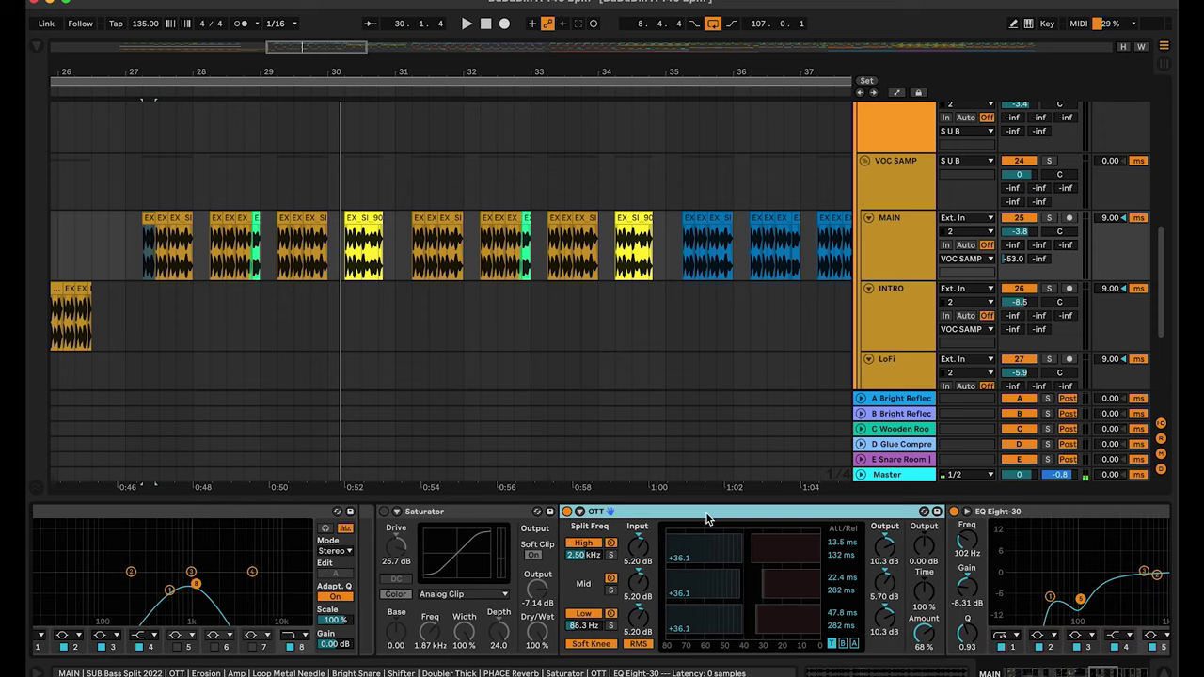
{"action": "scroll", "coordinate": [707, 565], "scroll_direction": "right", "scroll_amount": 10}
{"action": "left_click", "coordinate": [706, 513]}
{"action": "scroll", "coordinate": [600, 551], "scroll_direction": "right", "scroll_amount": 4}
{"action": "scroll", "coordinate": [559, 589], "scroll_direction": "right", "scroll_amount": 4}
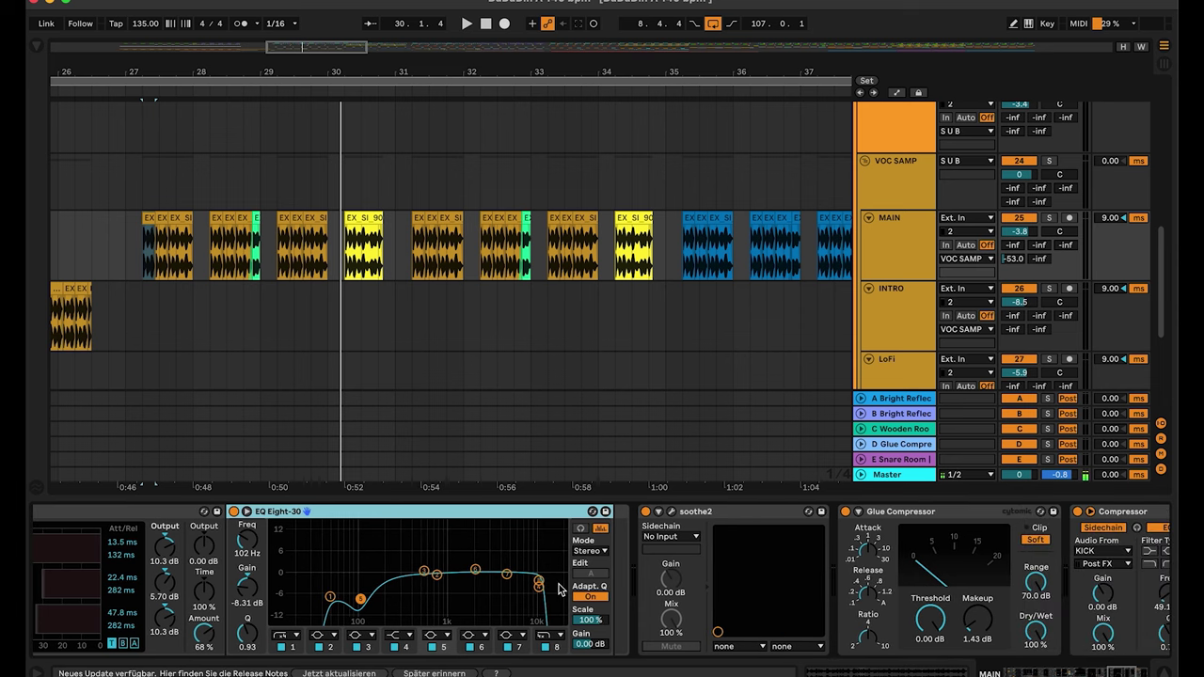
Step: Examine soothe2, the Glue Compressor and the KICK-sidechained Compressor at the end of MAIN's device chain
{"action": "left_click", "coordinate": [743, 515]}
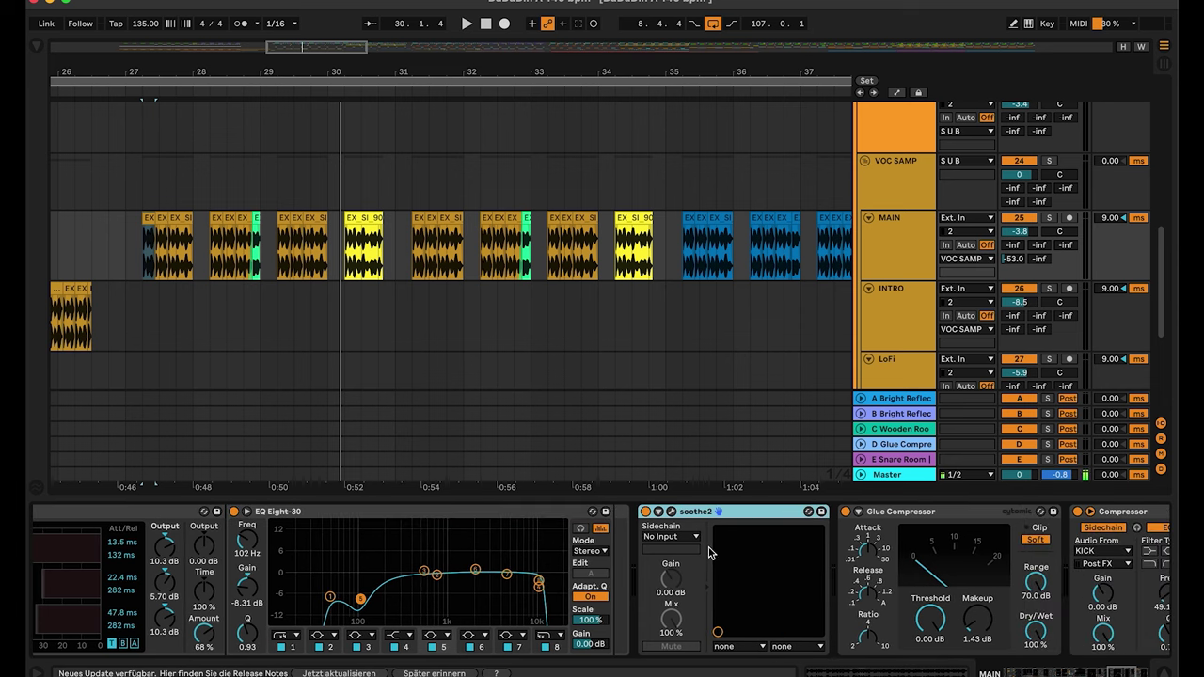
{"action": "scroll", "coordinate": [709, 552], "scroll_direction": "right", "scroll_amount": 5}
{"action": "scroll", "coordinate": [709, 552], "scroll_direction": "right", "scroll_amount": 3}
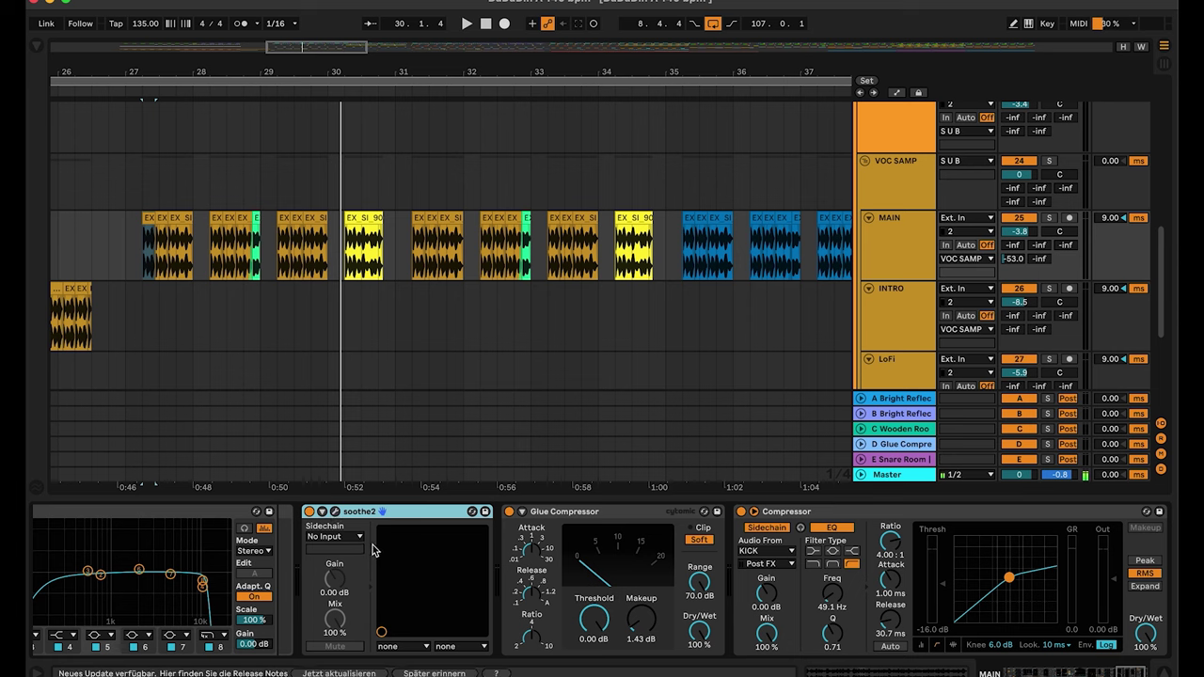
{"action": "scroll", "coordinate": [373, 550], "scroll_direction": "right", "scroll_amount": 1}
{"action": "scroll", "coordinate": [367, 546], "scroll_direction": "right", "scroll_amount": 1}
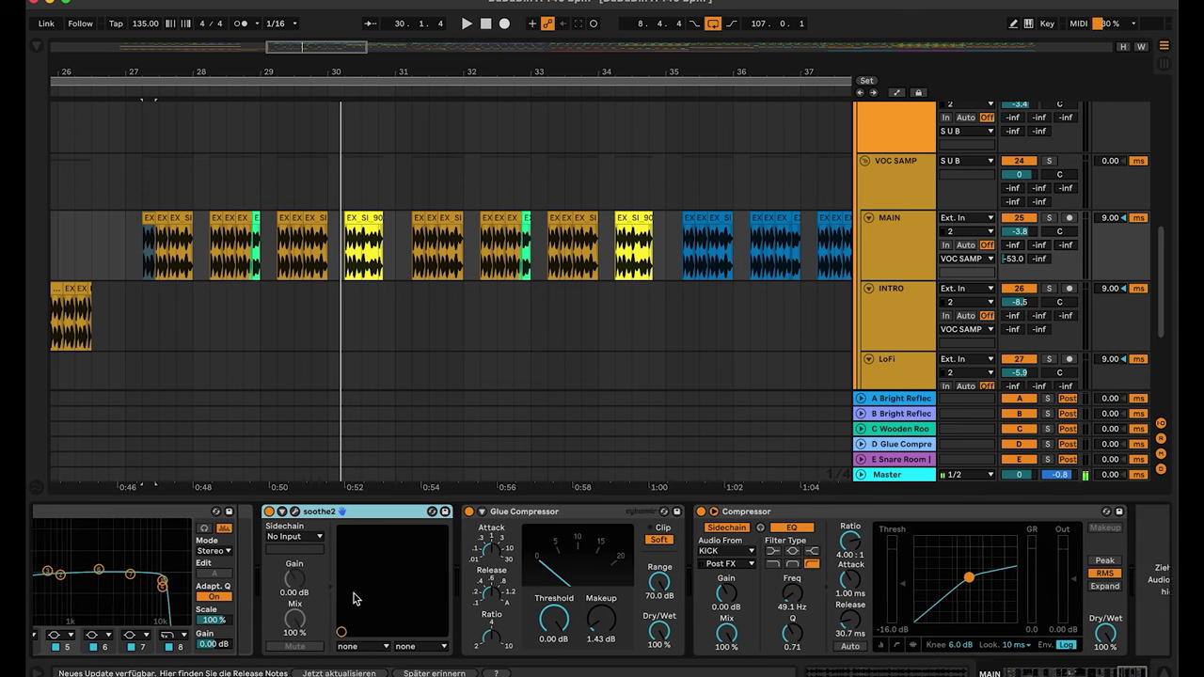
{"action": "left_click", "coordinate": [545, 526]}
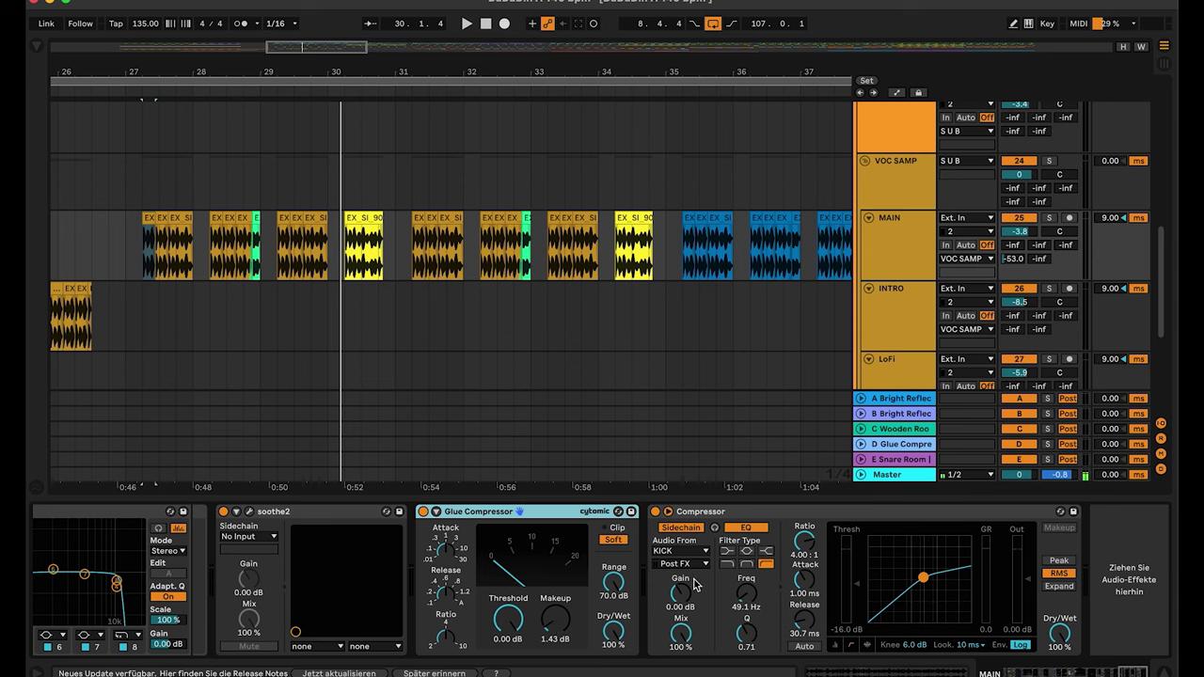
{"action": "left_click", "coordinate": [855, 511]}
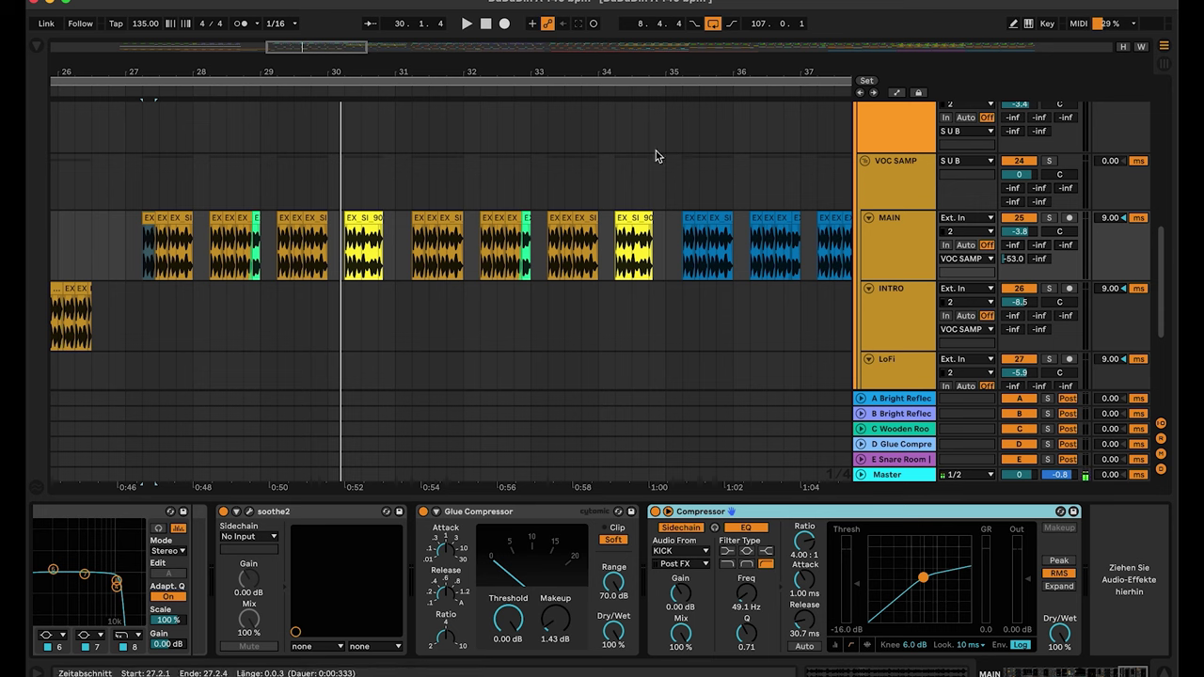
Step: Audition the INTRO vocal track soloed from bar 9, skipping ahead through its clips, then stop playback and turn the solo off
{"action": "left_click_drag", "start_coordinate": [562, 72], "coordinate": [563, 39]}
{"action": "scroll", "coordinate": [273, 195], "scroll_direction": "down", "scroll_amount": 2}
{"action": "scroll", "coordinate": [272, 196], "scroll_direction": "down", "scroll_amount": 1}
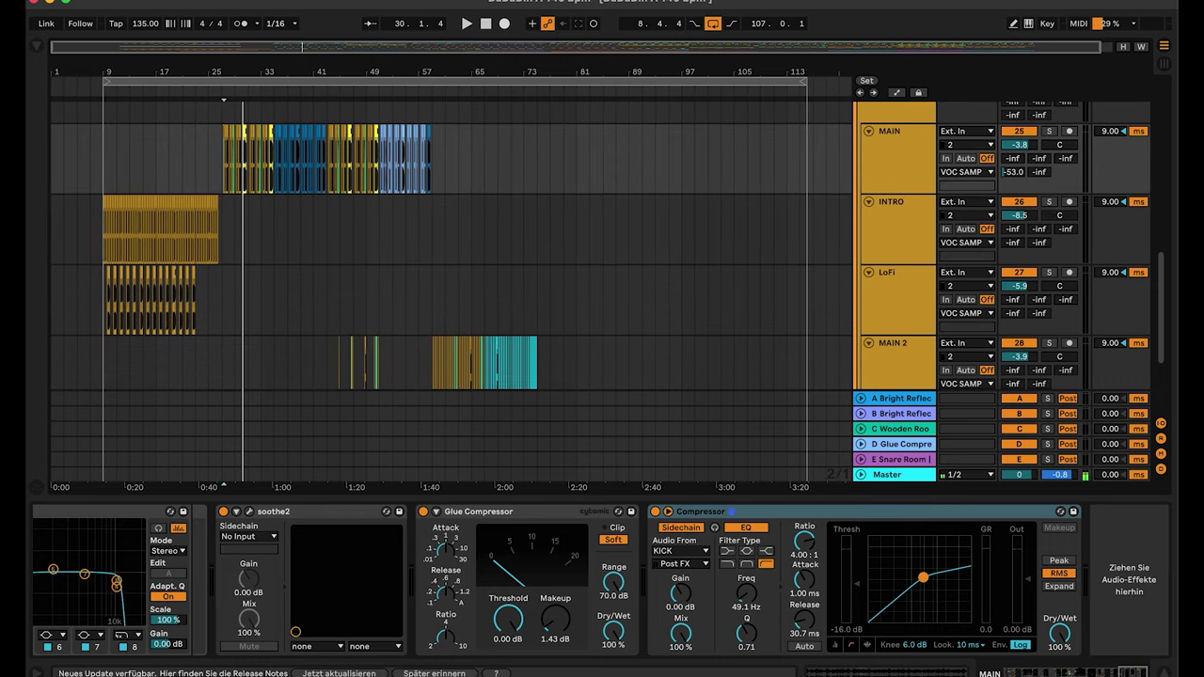
{"action": "left_click", "coordinate": [1050, 204]}
{"action": "left_click", "coordinate": [107, 204]}
{"action": "key", "text": "space"}
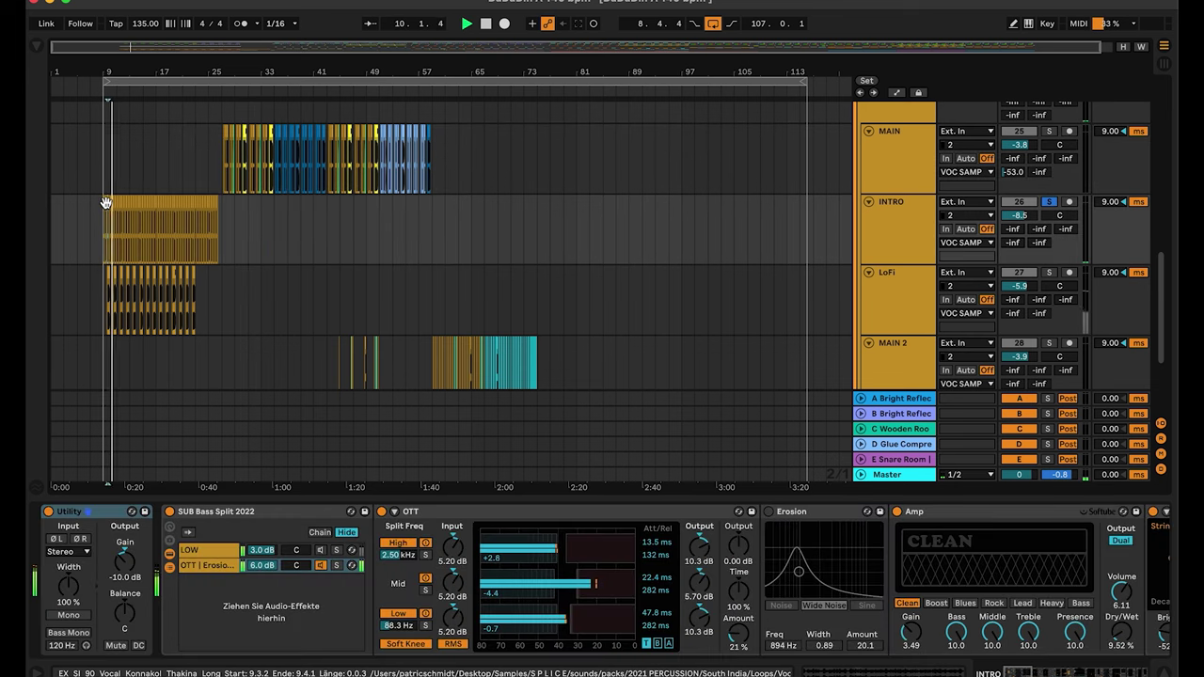
{"action": "left_click", "coordinate": [169, 91]}
{"action": "left_click", "coordinate": [199, 93]}
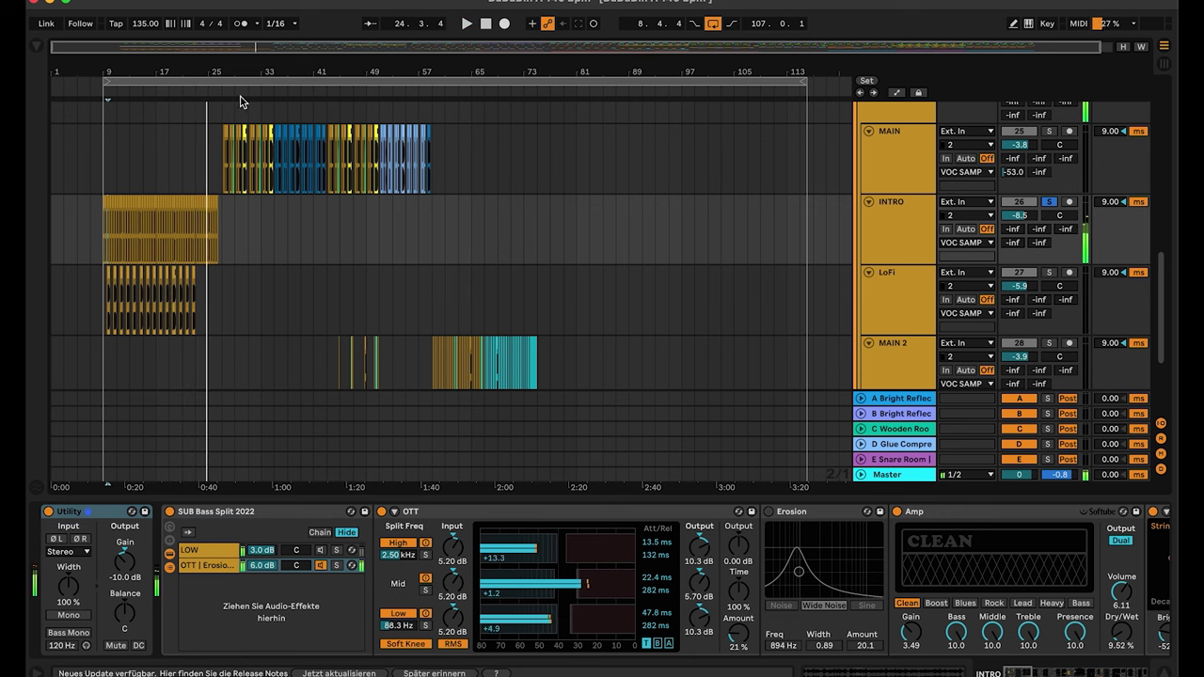
{"action": "left_click", "coordinate": [1048, 201]}
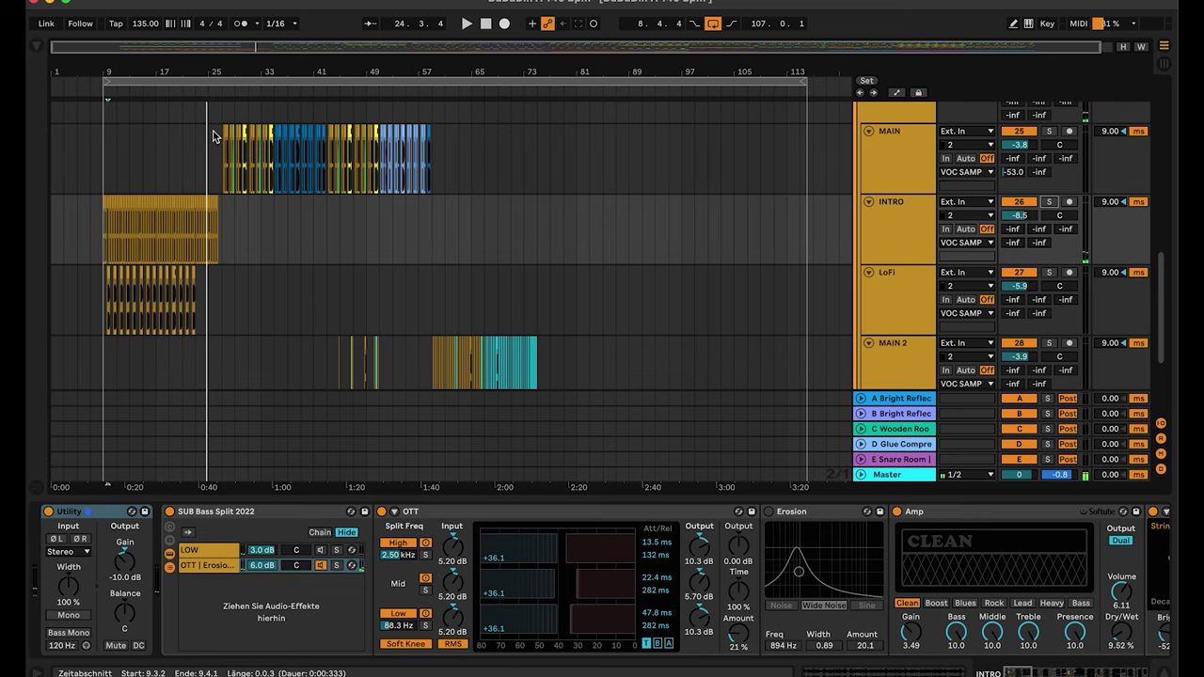
Step: Examine the OTT and Erosion chain of INTRO's SUB Bass Split 2022 rack, from the Clean Amp through the resonators to Doubler Thick
{"action": "left_click_drag", "start_coordinate": [129, 66], "coordinate": [132, 188]}
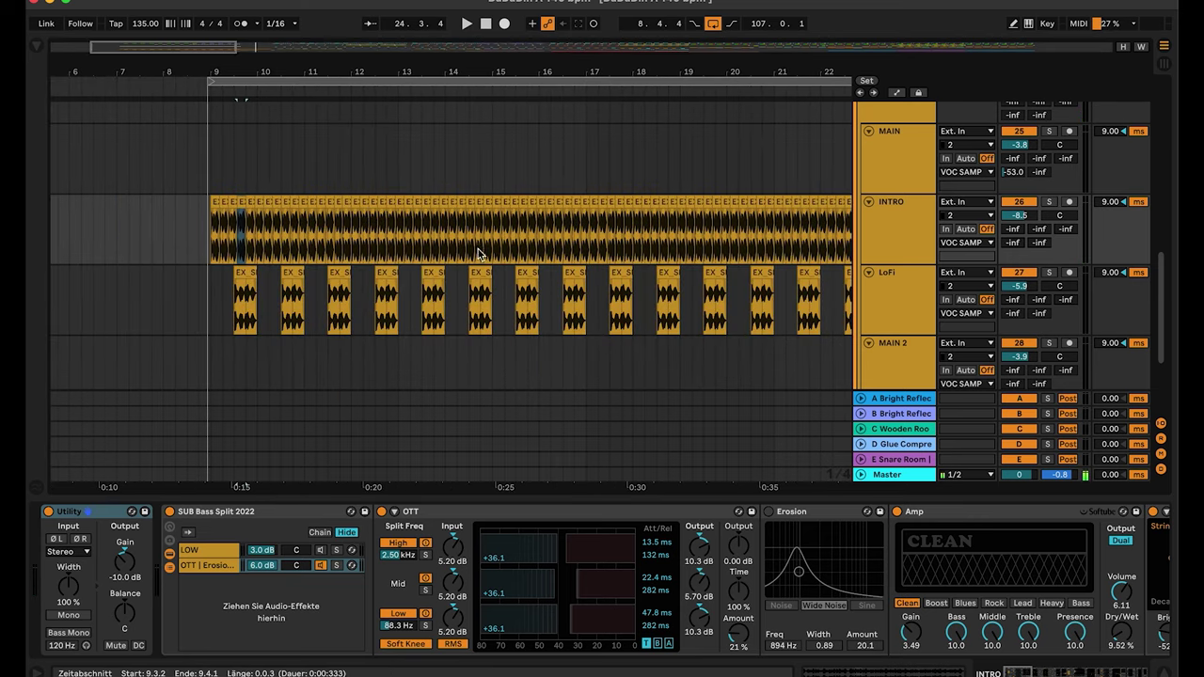
{"action": "left_click", "coordinate": [899, 219]}
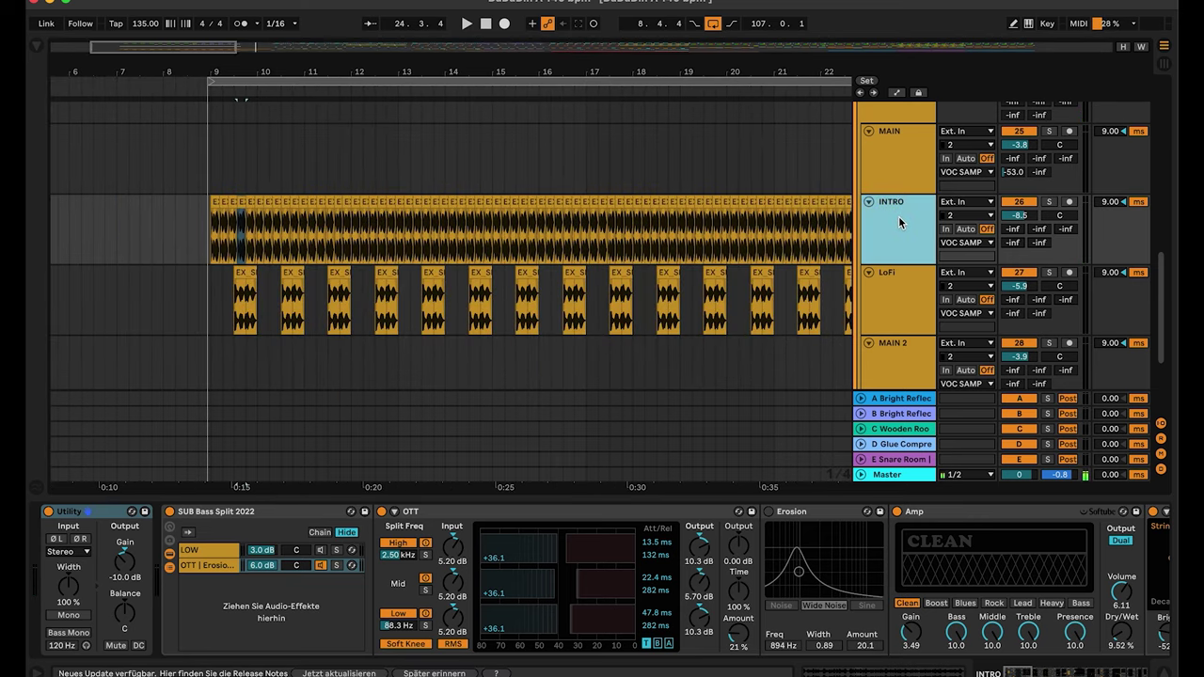
{"action": "left_click", "coordinate": [210, 567]}
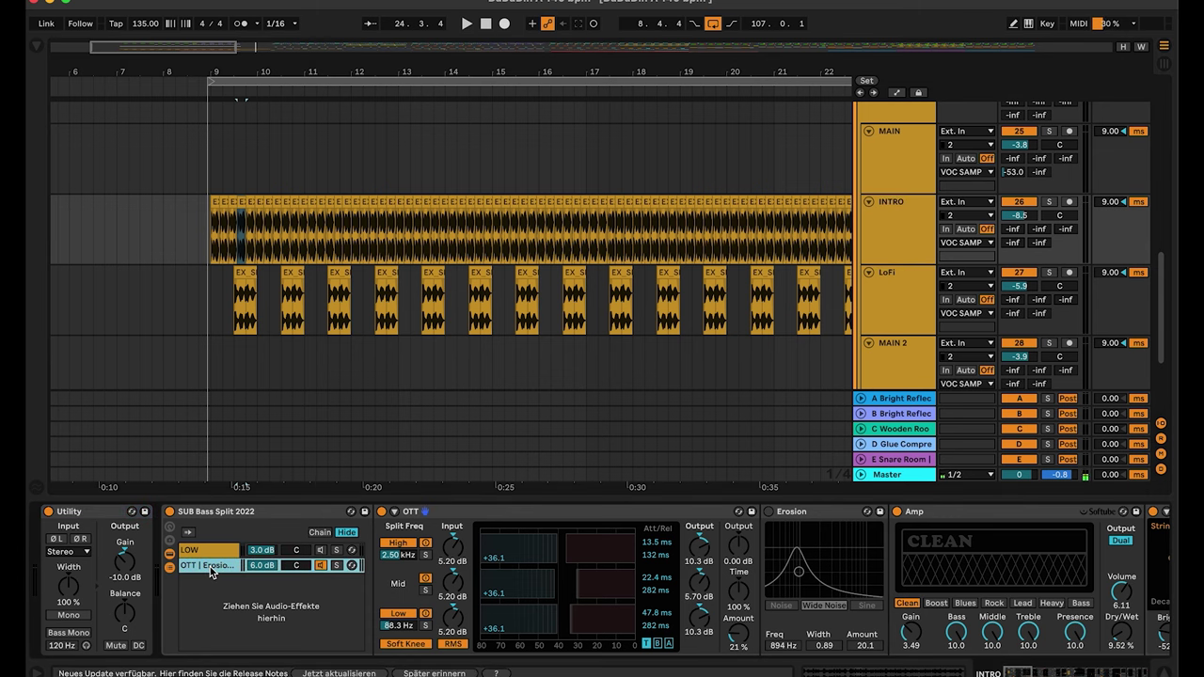
{"action": "scroll", "coordinate": [496, 588], "scroll_direction": "down", "scroll_amount": 10}
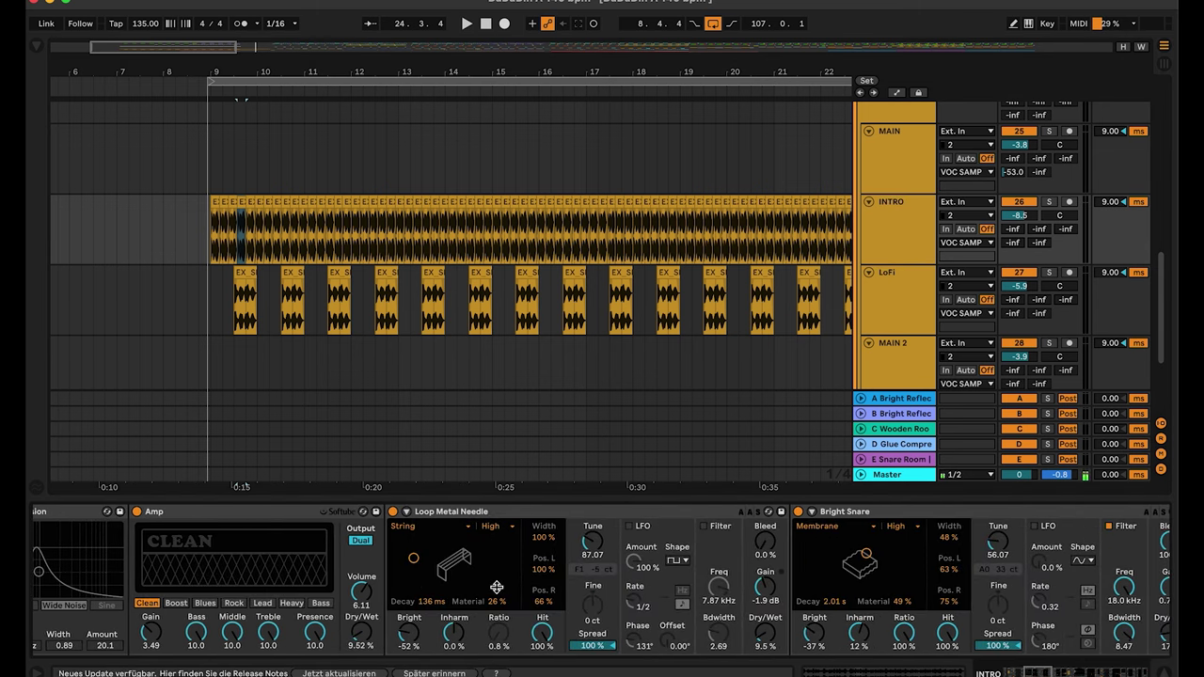
{"action": "scroll", "coordinate": [497, 588], "scroll_direction": "down", "scroll_amount": 15}
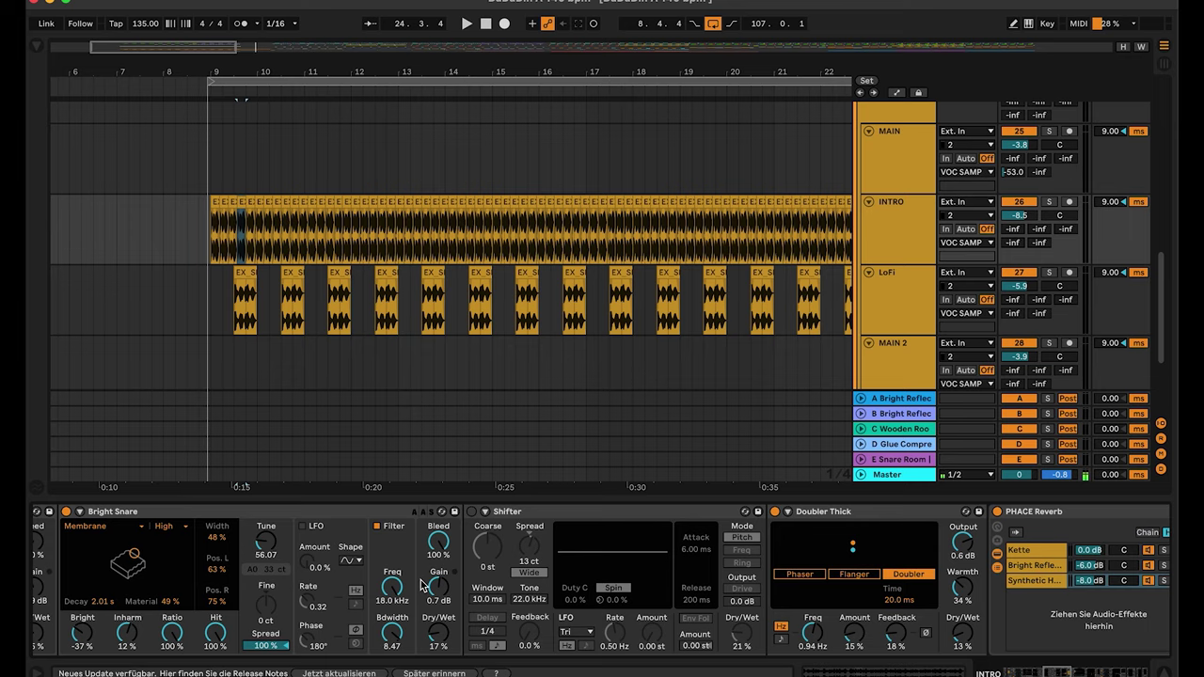
Step: Examine INTRO's PHACE Reverb, EQ Eight-30, Auto Pan, Auto Filter and the remaining devices at the end of its chain
{"action": "scroll", "coordinate": [423, 585], "scroll_direction": "down", "scroll_amount": 8}
{"action": "scroll", "coordinate": [421, 581], "scroll_direction": "down", "scroll_amount": 20}
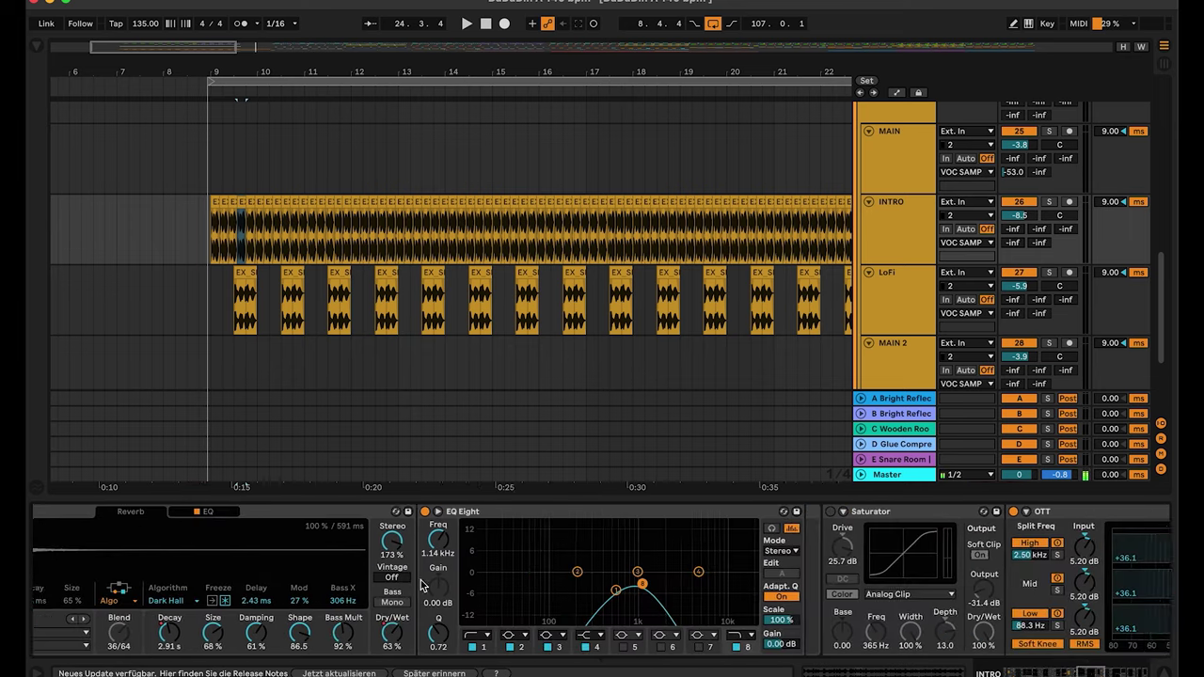
{"action": "scroll", "coordinate": [422, 585], "scroll_direction": "down", "scroll_amount": 6}
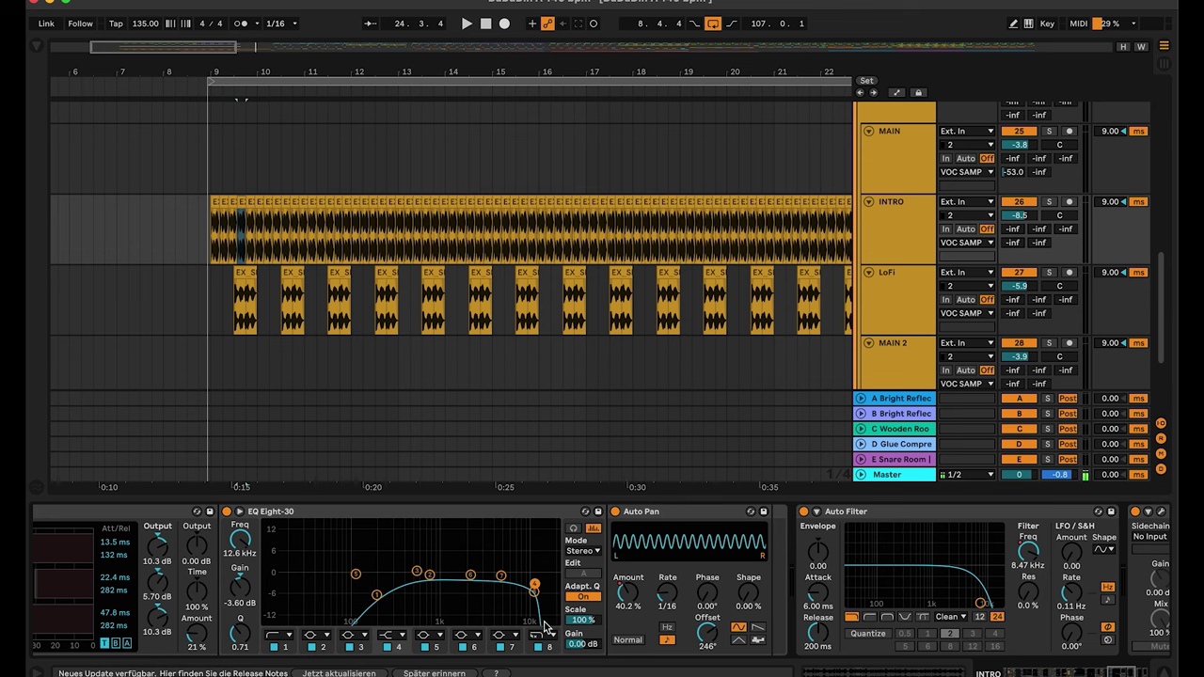
{"action": "scroll", "coordinate": [584, 592], "scroll_direction": "down", "scroll_amount": 8}
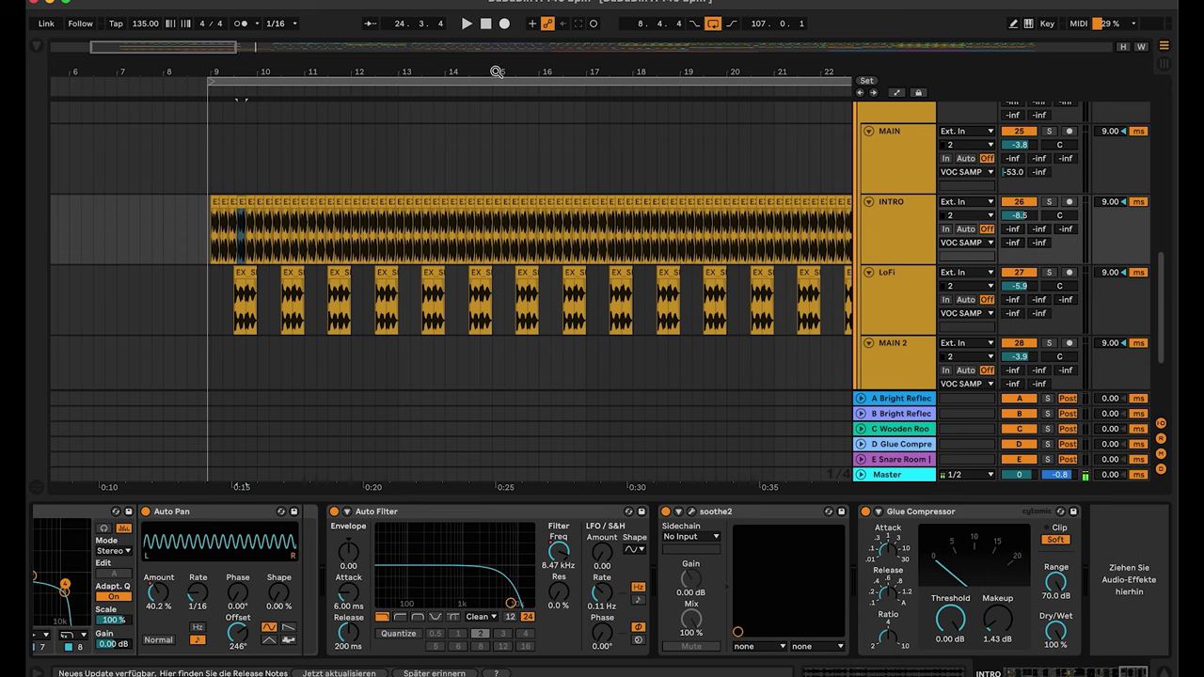
Step: Audition the LoFi vocal track soloed from its first clip at bar 9, then stop playback and turn the solo off
{"action": "left_click", "coordinate": [890, 202]}
{"action": "key", "text": "minus"}
{"action": "key", "text": "minus"}
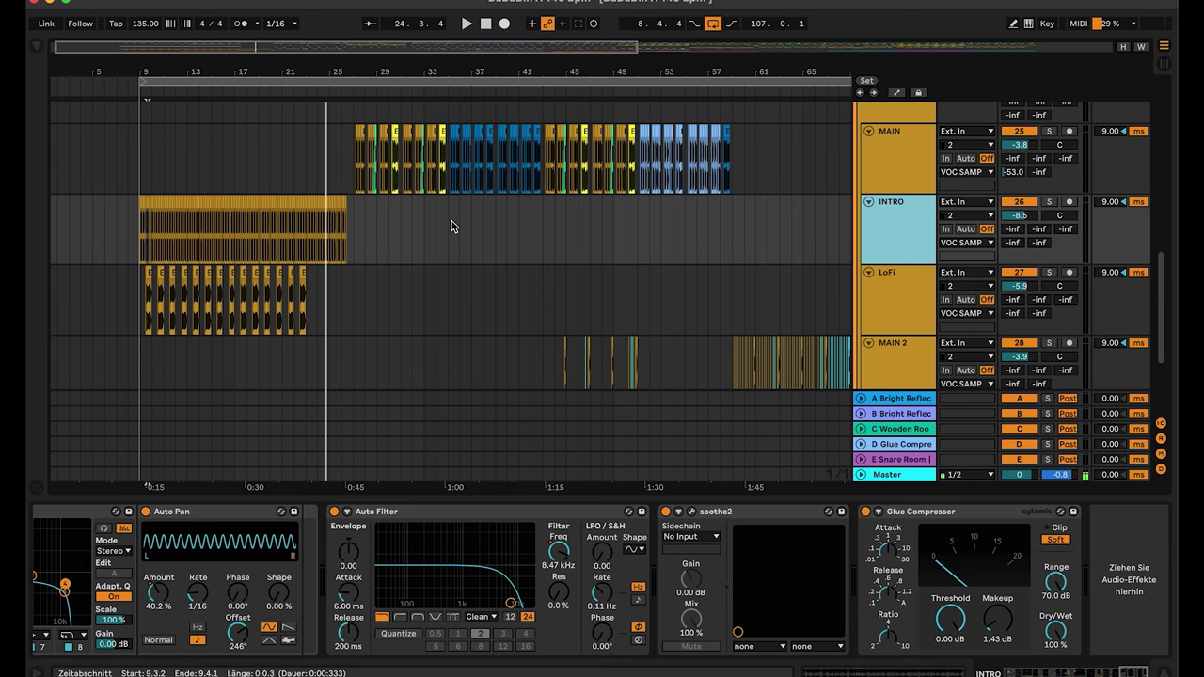
{"action": "scroll", "coordinate": [451, 221], "scroll_direction": "down", "scroll_amount": 3}
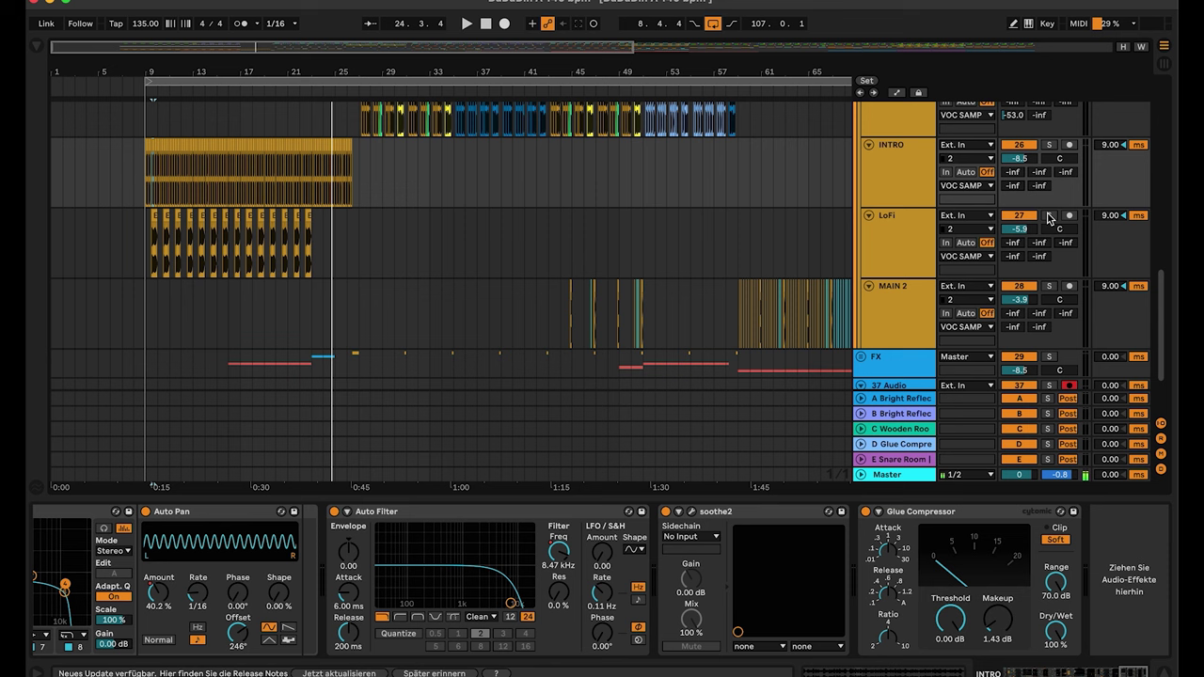
{"action": "left_click", "coordinate": [1049, 216]}
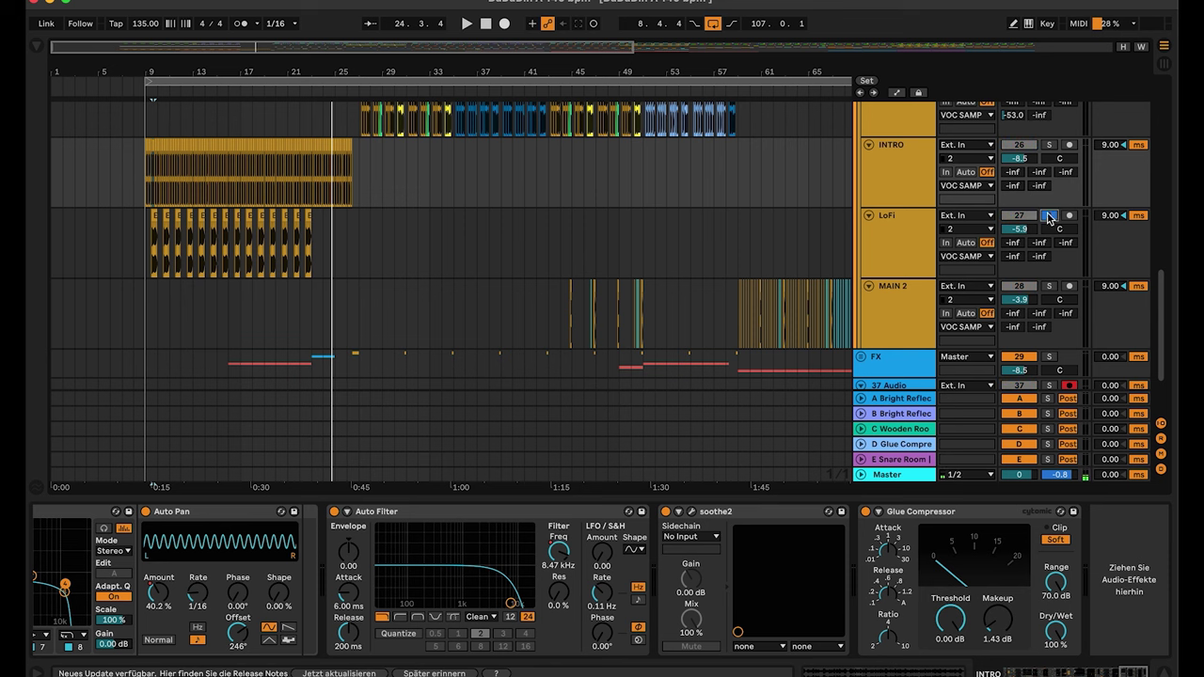
{"action": "left_click", "coordinate": [154, 217]}
{"action": "key", "text": "space"}
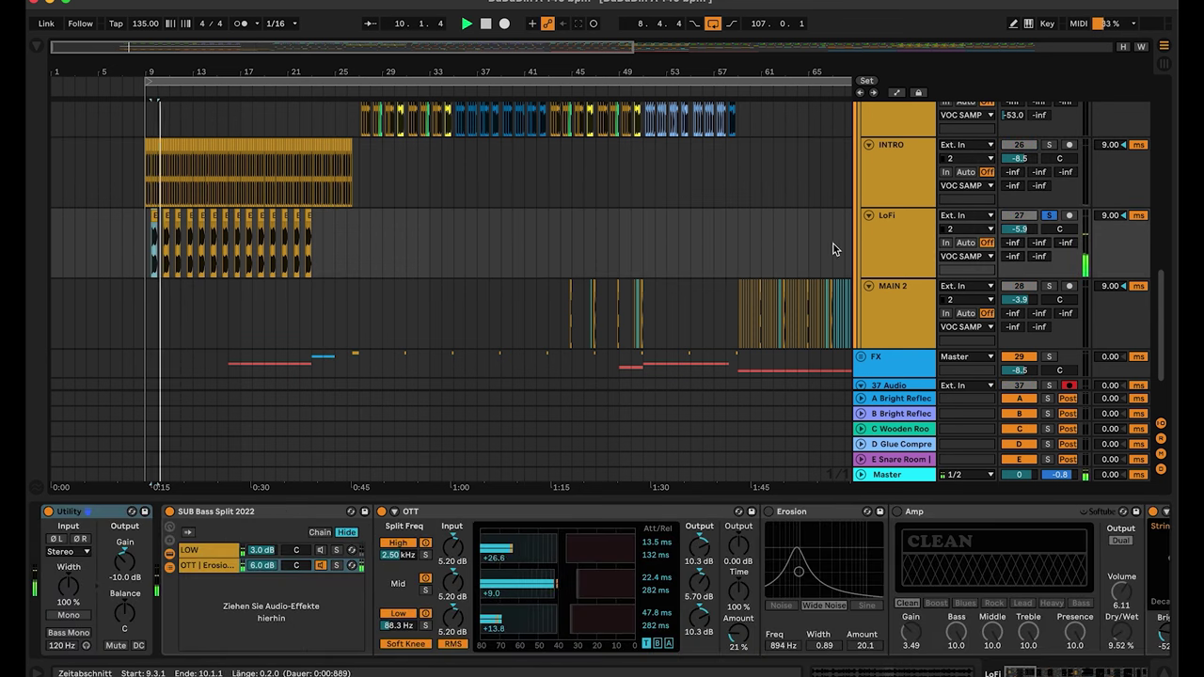
{"action": "key", "text": "space"}
{"action": "left_click", "coordinate": [1049, 215]}
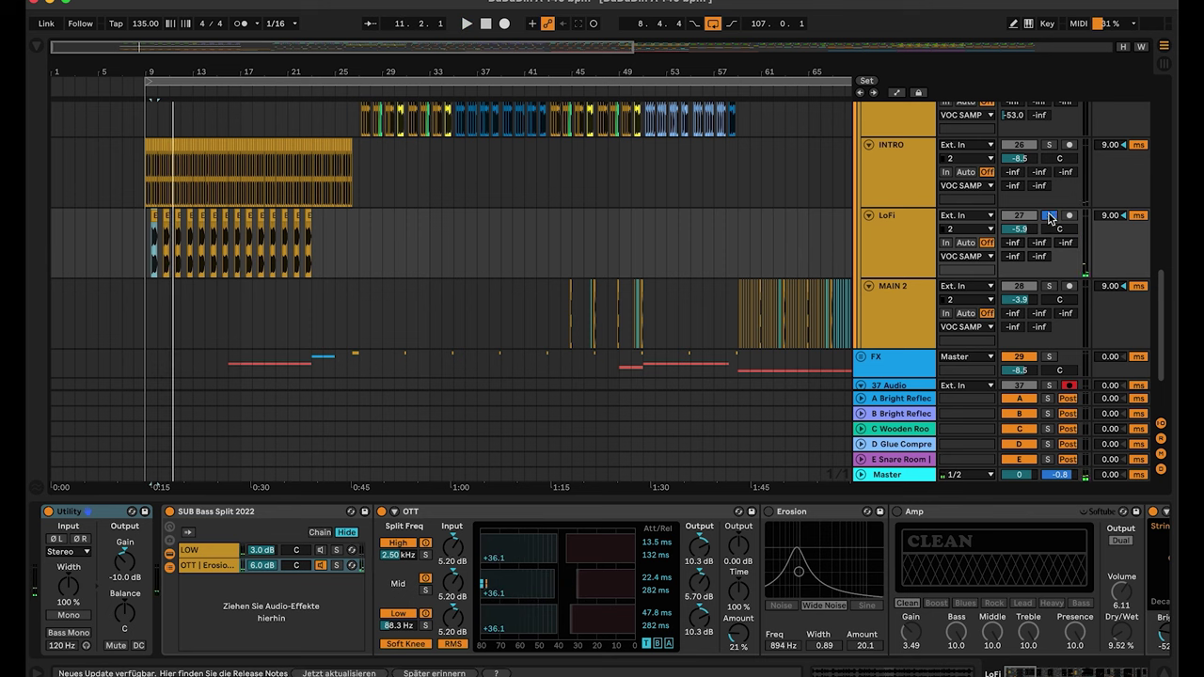
Step: Open the LoFi vocal clip at bar 13 and check its warp, formant and pitch settings
{"action": "left_click", "coordinate": [201, 216]}
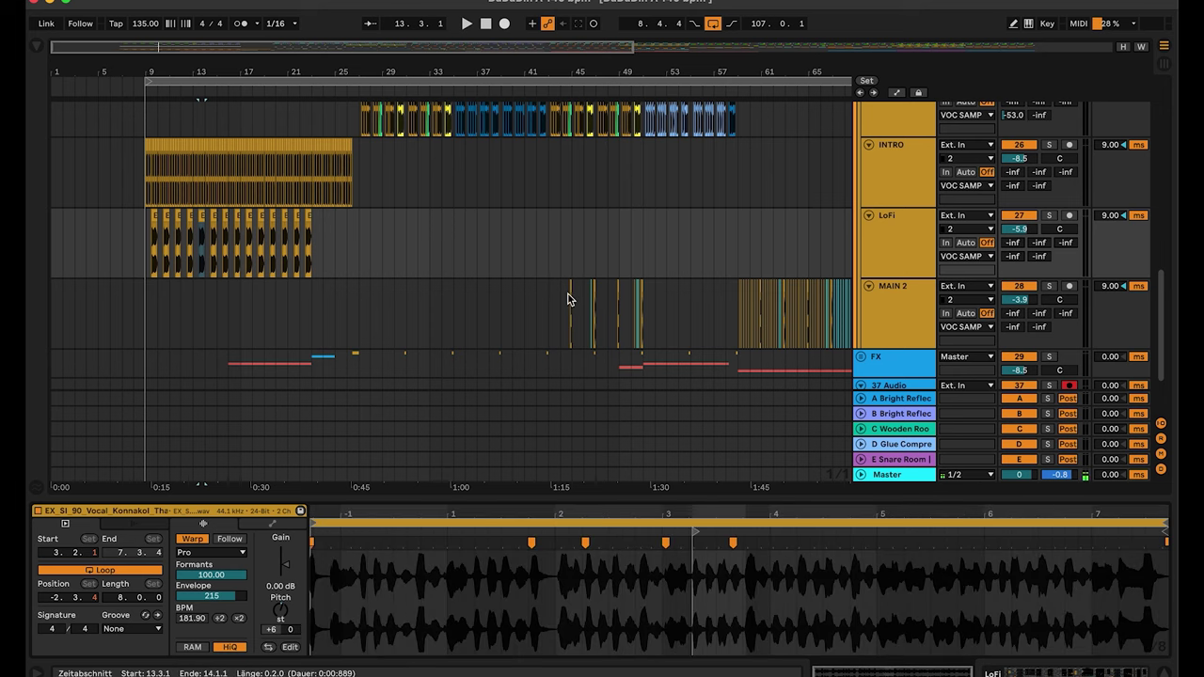
{"action": "scroll", "coordinate": [364, 205], "scroll_direction": "down", "scroll_amount": 1}
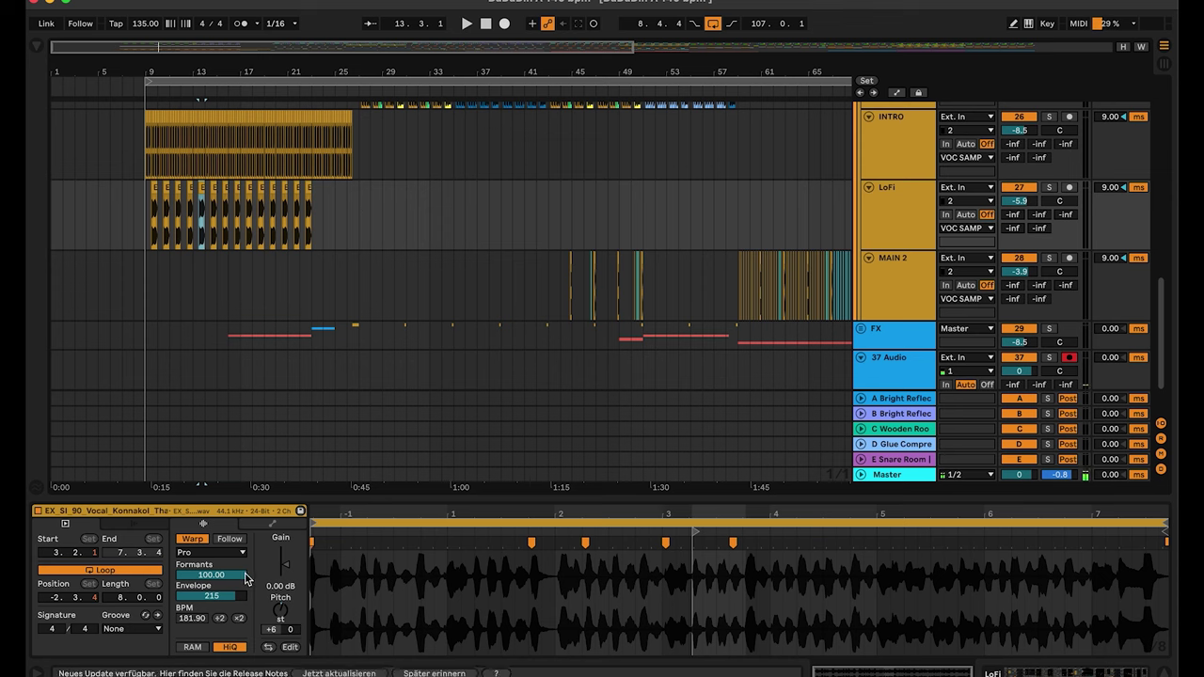
Step: Examine LoFi's SUB Bass Split 2022 rack, from OTT and Erosion through the Amp, resonators and Shifter to Doubler Thick
{"action": "double_click", "coordinate": [892, 196]}
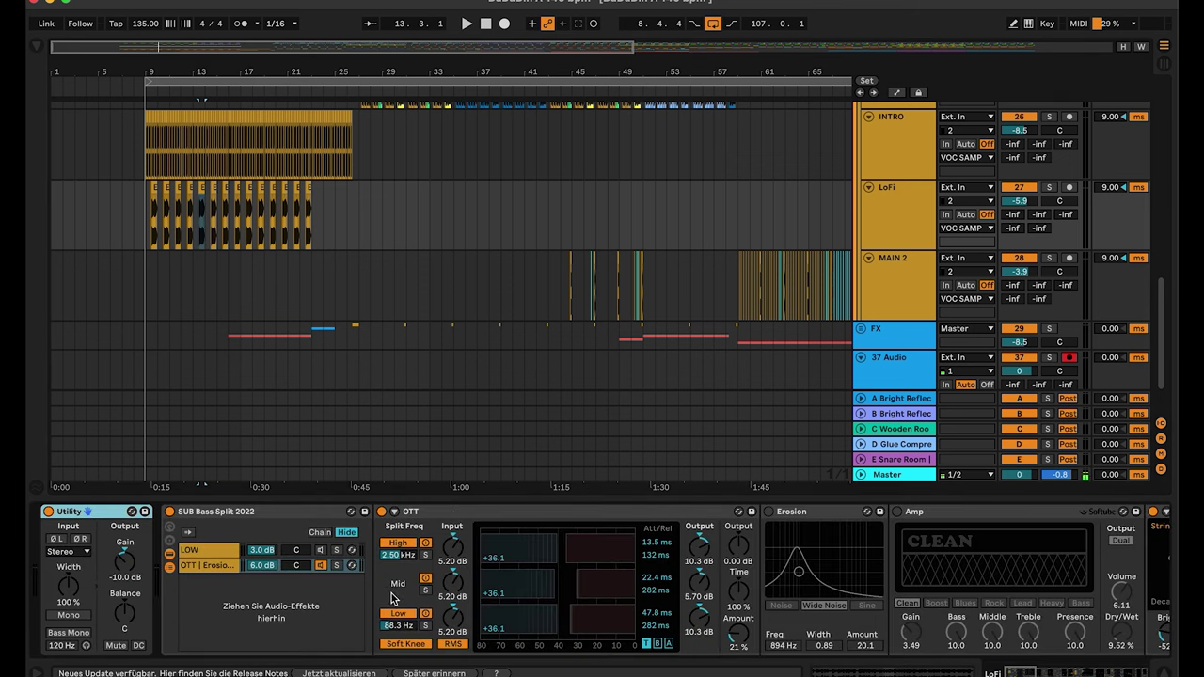
{"action": "scroll", "coordinate": [395, 599], "scroll_direction": "right", "scroll_amount": 5}
{"action": "scroll", "coordinate": [393, 598], "scroll_direction": "right", "scroll_amount": 12}
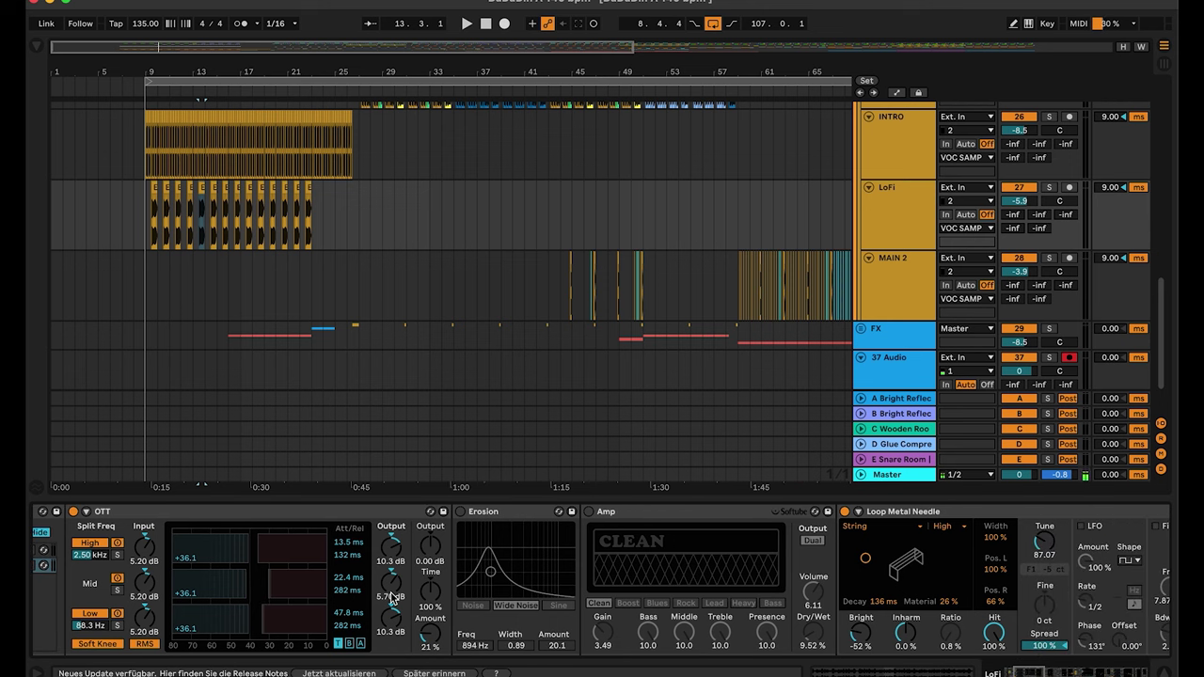
{"action": "scroll", "coordinate": [393, 598], "scroll_direction": "left", "scroll_amount": 10}
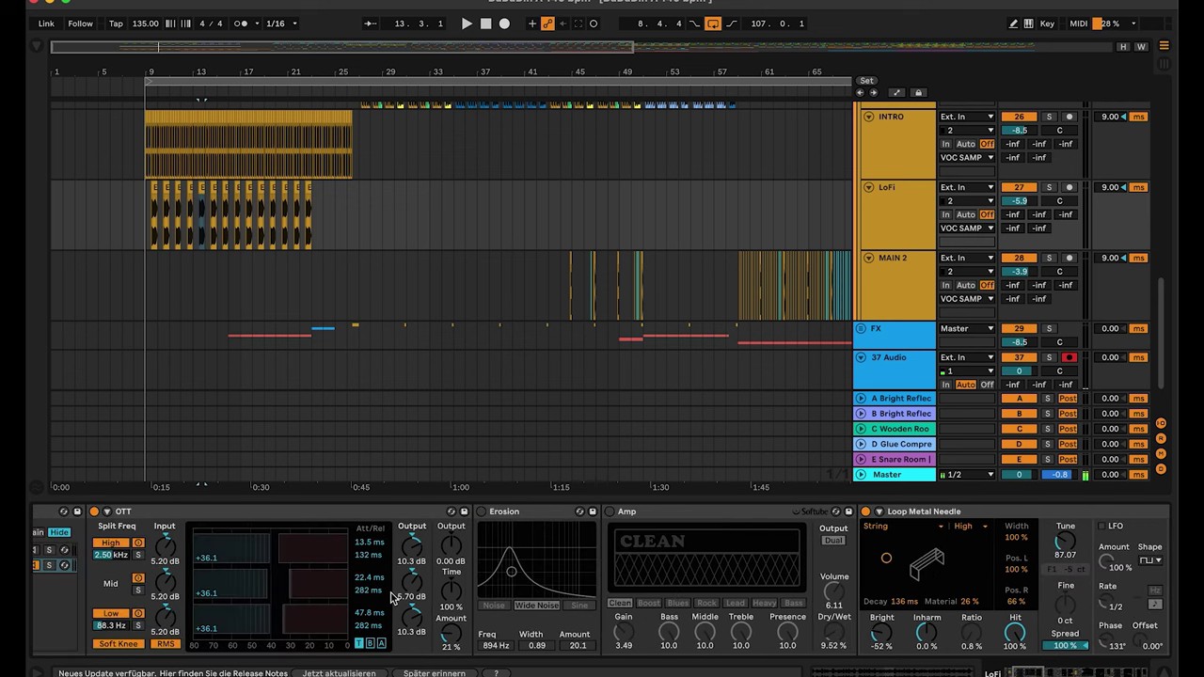
{"action": "scroll", "coordinate": [393, 598], "scroll_direction": "right", "scroll_amount": 10}
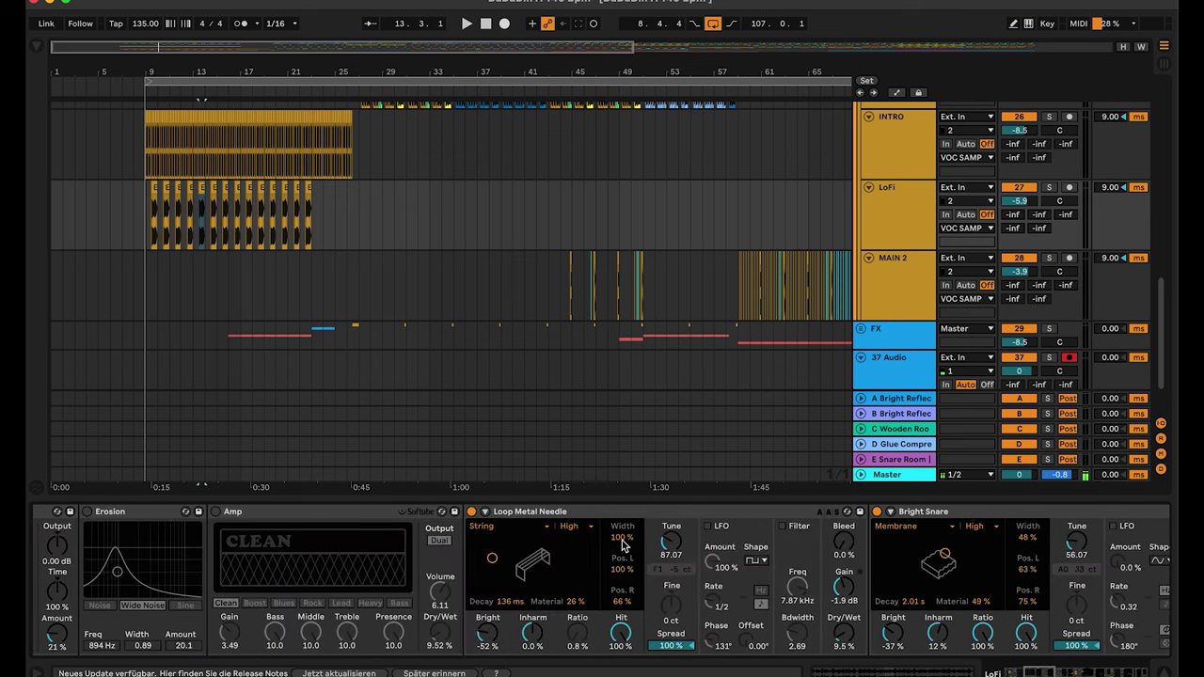
{"action": "scroll", "coordinate": [621, 544], "scroll_direction": "right", "scroll_amount": 4}
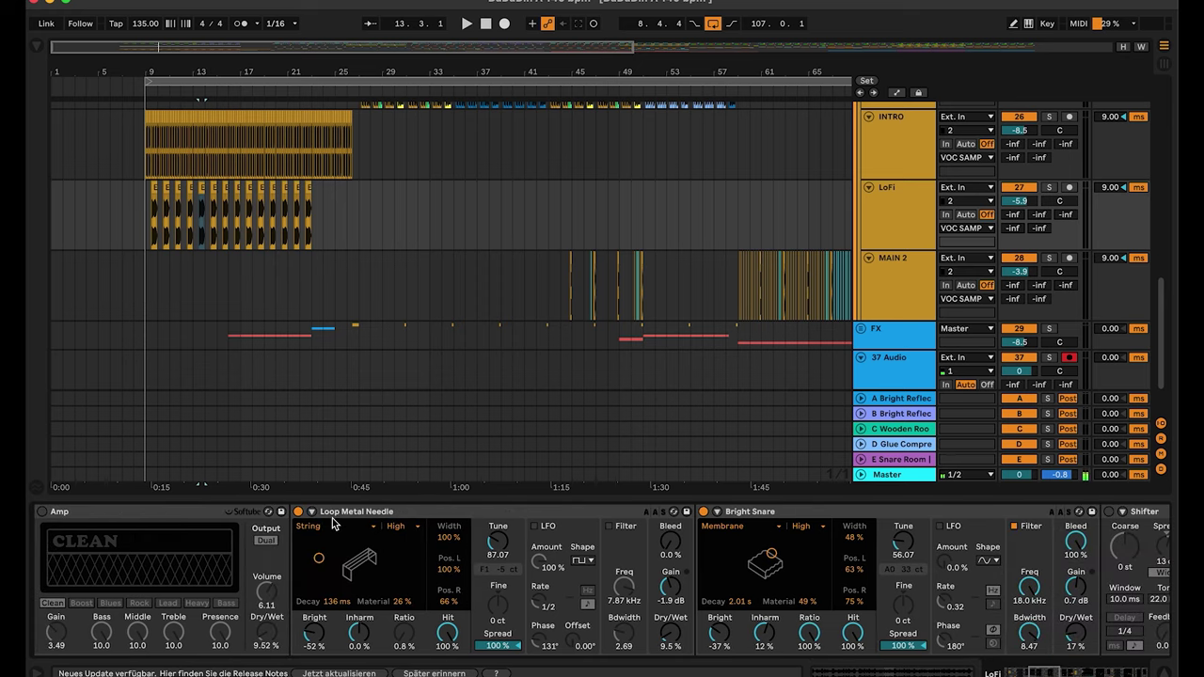
{"action": "scroll", "coordinate": [334, 524], "scroll_direction": "right", "scroll_amount": 4}
{"action": "scroll", "coordinate": [729, 589], "scroll_direction": "right", "scroll_amount": 15}
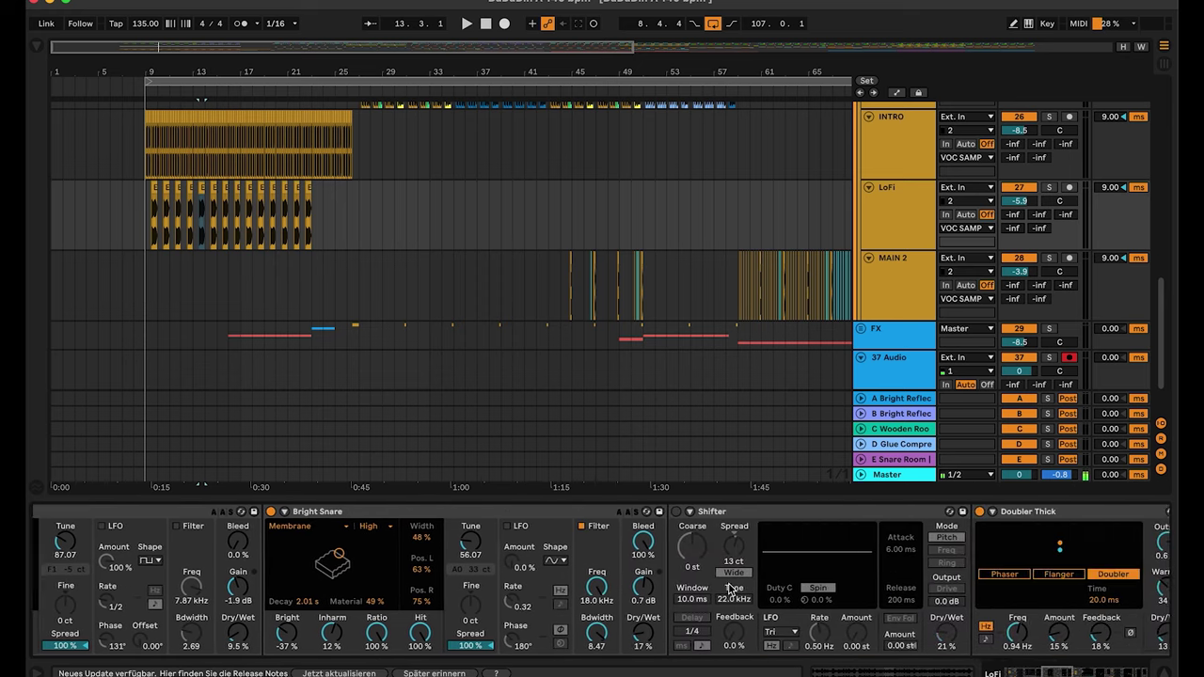
{"action": "left_click", "coordinate": [693, 518]}
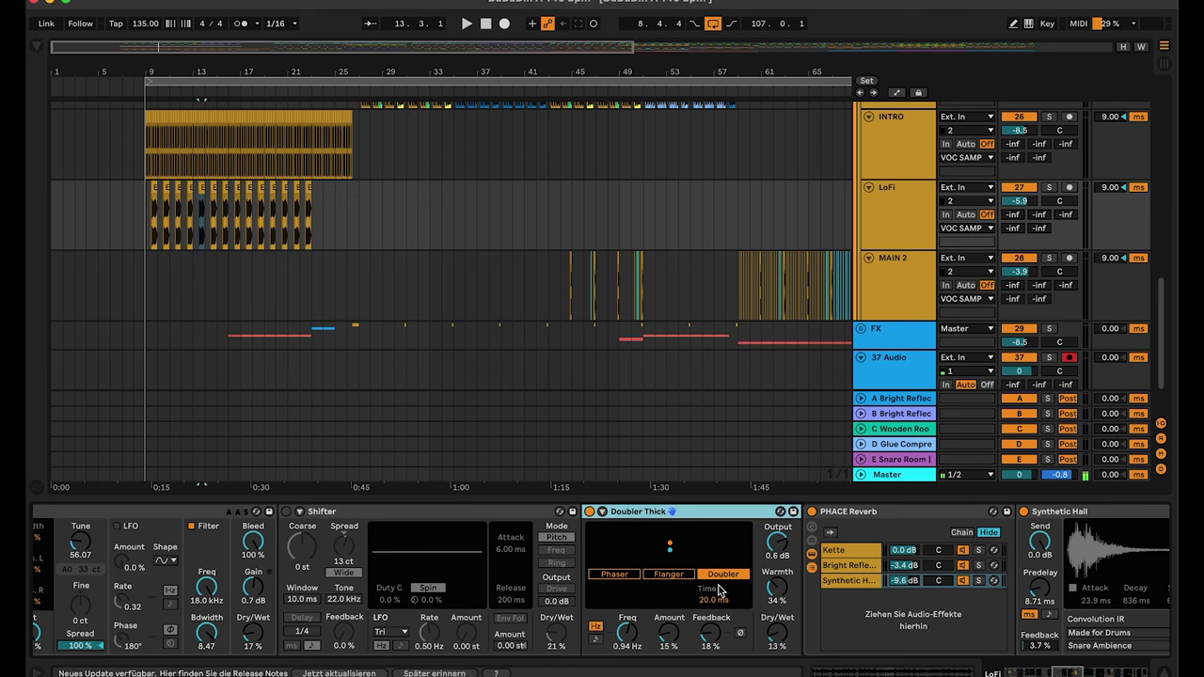
Step: Examine the Bright Reflections and Synthetic Hall chains of LoFi's PHACE Reverb rack
{"action": "scroll", "coordinate": [527, 531], "scroll_direction": "right", "scroll_amount": 8}
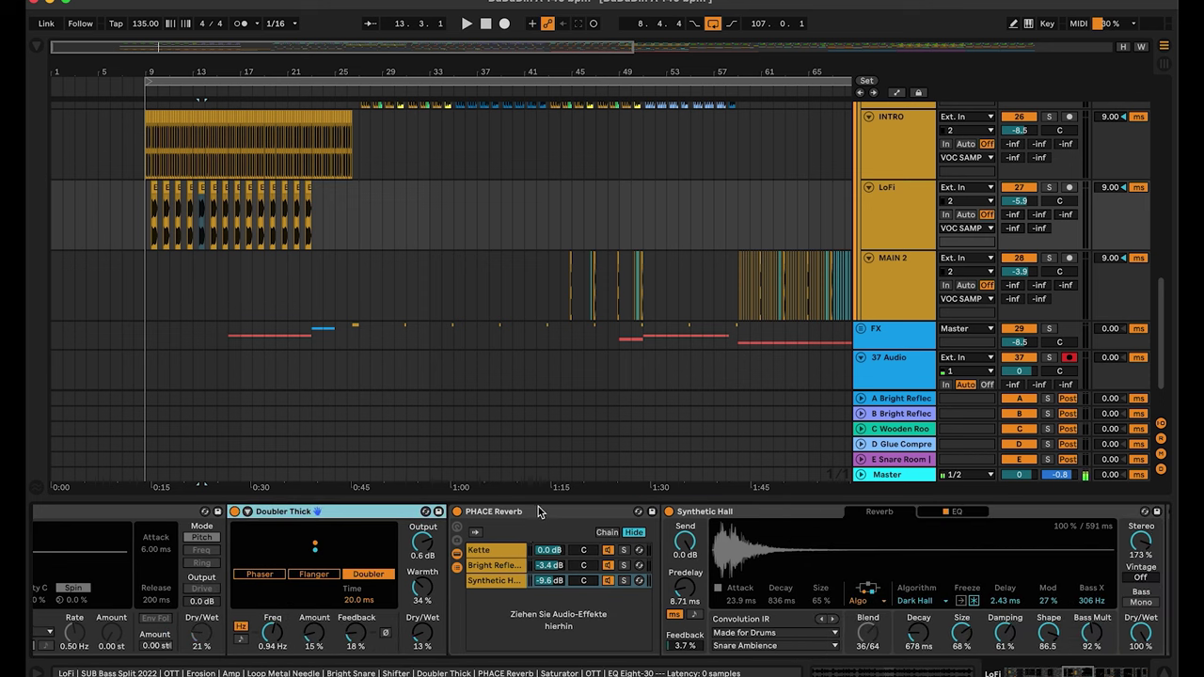
{"action": "left_click", "coordinate": [531, 513]}
{"action": "scroll", "coordinate": [423, 564], "scroll_direction": "right", "scroll_amount": 9}
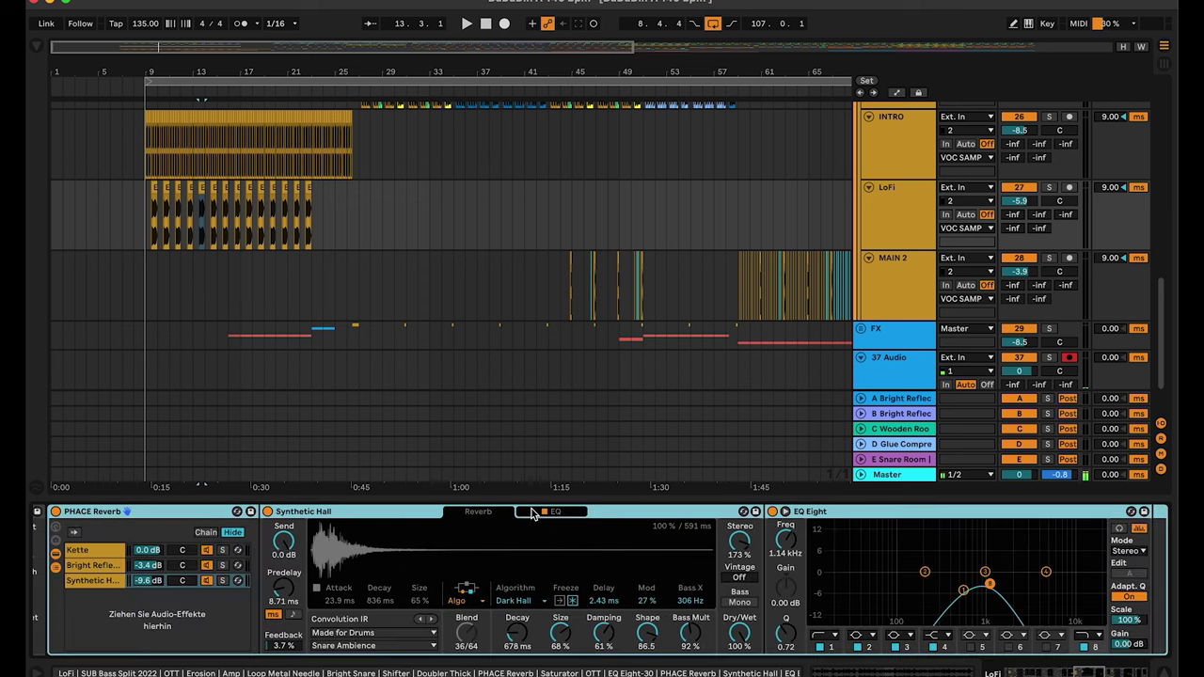
{"action": "scroll", "coordinate": [304, 562], "scroll_direction": "left", "scroll_amount": 5}
{"action": "left_click", "coordinate": [324, 565]}
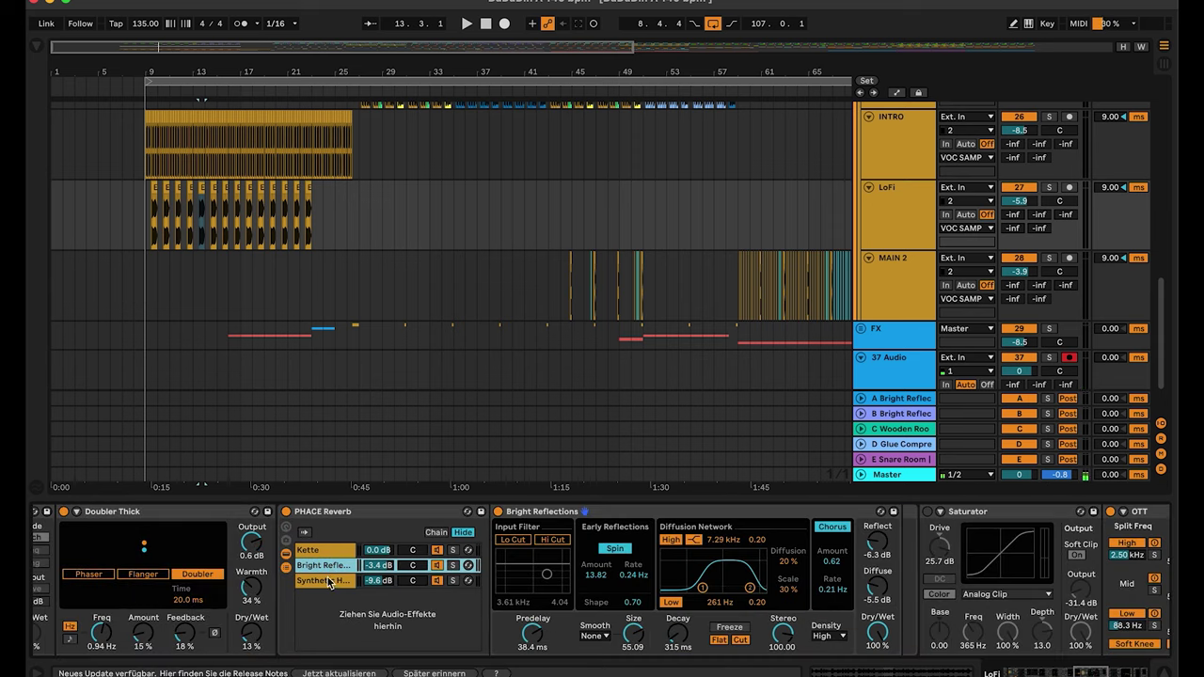
{"action": "left_click", "coordinate": [325, 580]}
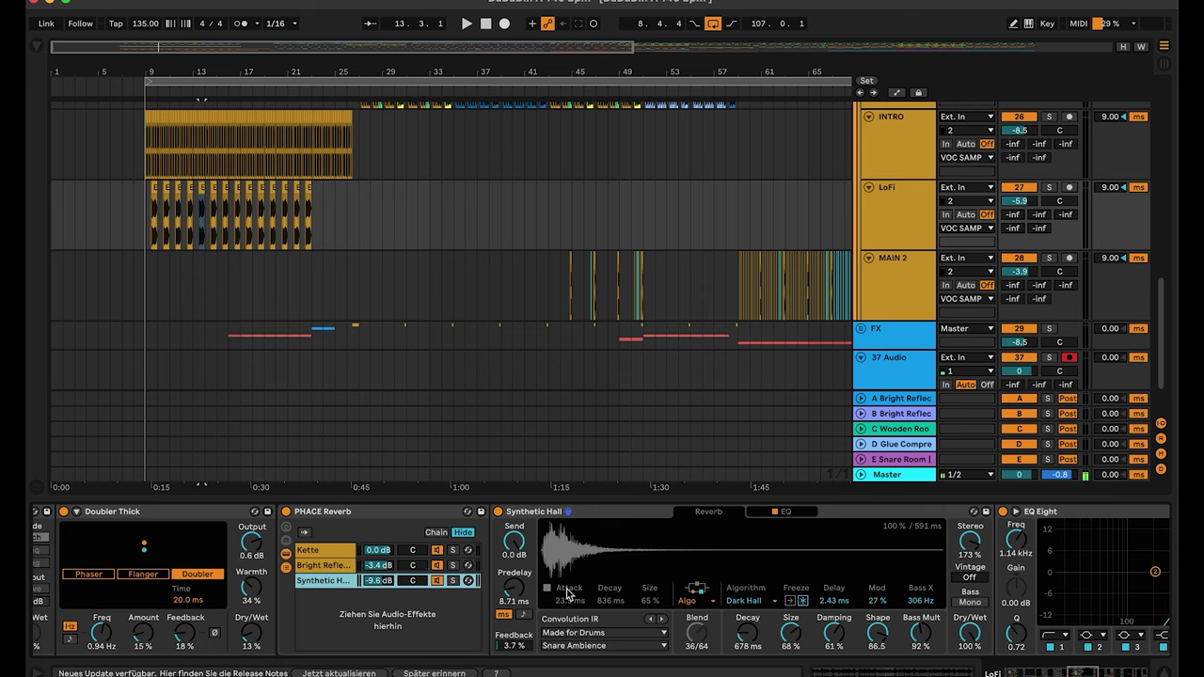
{"action": "scroll", "coordinate": [632, 588], "scroll_direction": "right", "scroll_amount": 2}
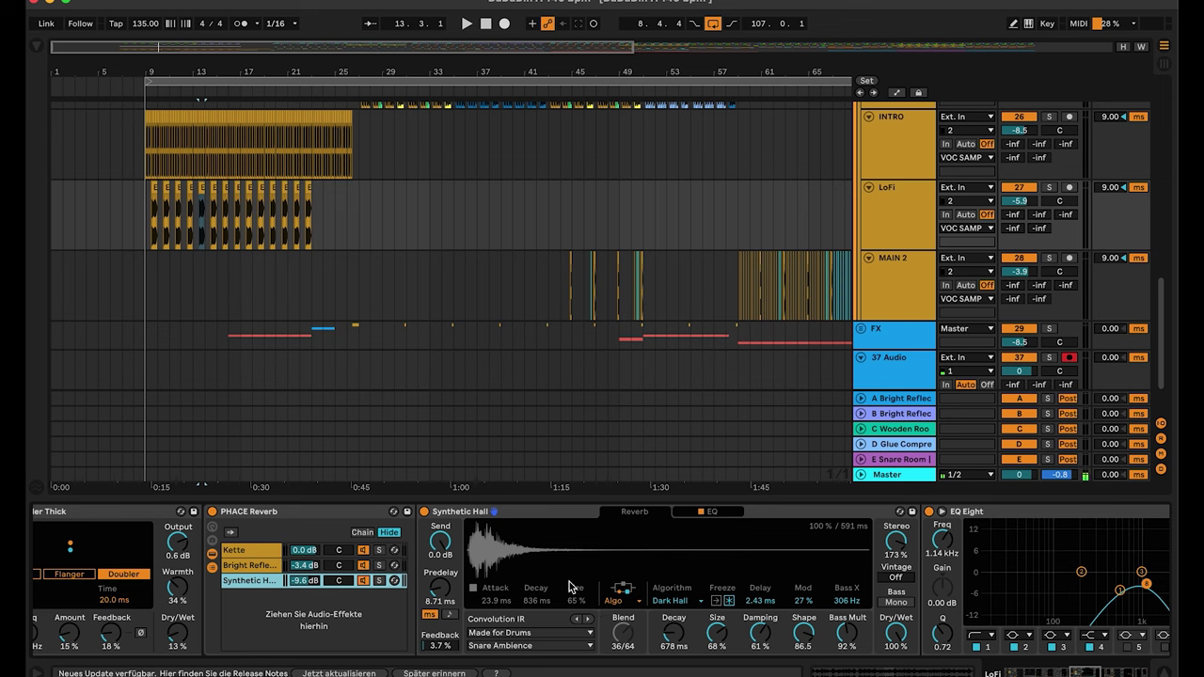
{"action": "scroll", "coordinate": [602, 588], "scroll_direction": "right", "scroll_amount": 2}
Step: Examine the end of LoFi's chain: EQ Eight, Saturator, OTT, EQ Eight-30, soothe2 and Glue Compressor
{"action": "scroll", "coordinate": [569, 587], "scroll_direction": "right", "scroll_amount": 15}
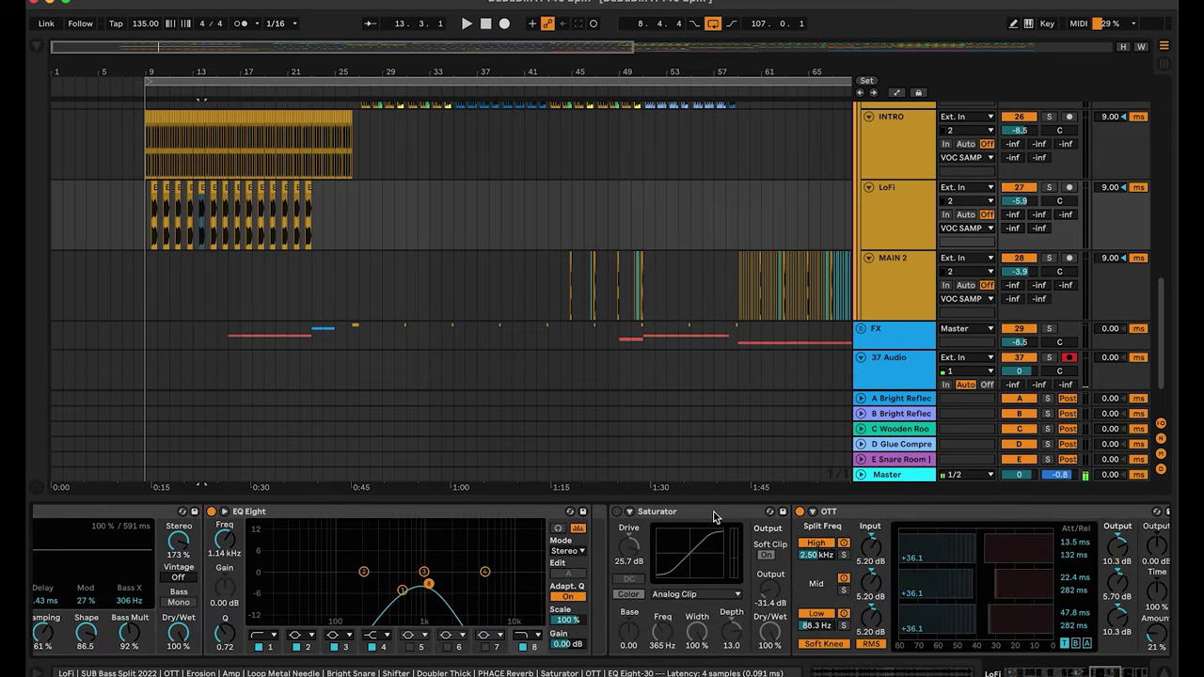
{"action": "scroll", "coordinate": [713, 526], "scroll_direction": "right", "scroll_amount": 6}
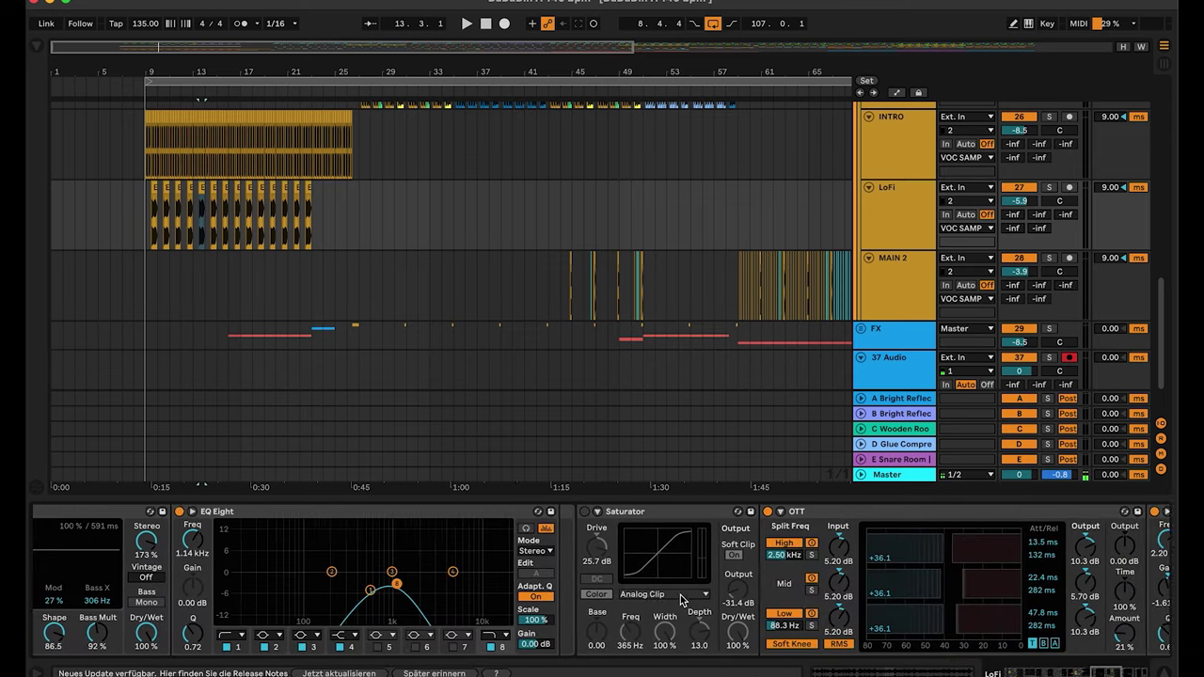
{"action": "left_click", "coordinate": [713, 529]}
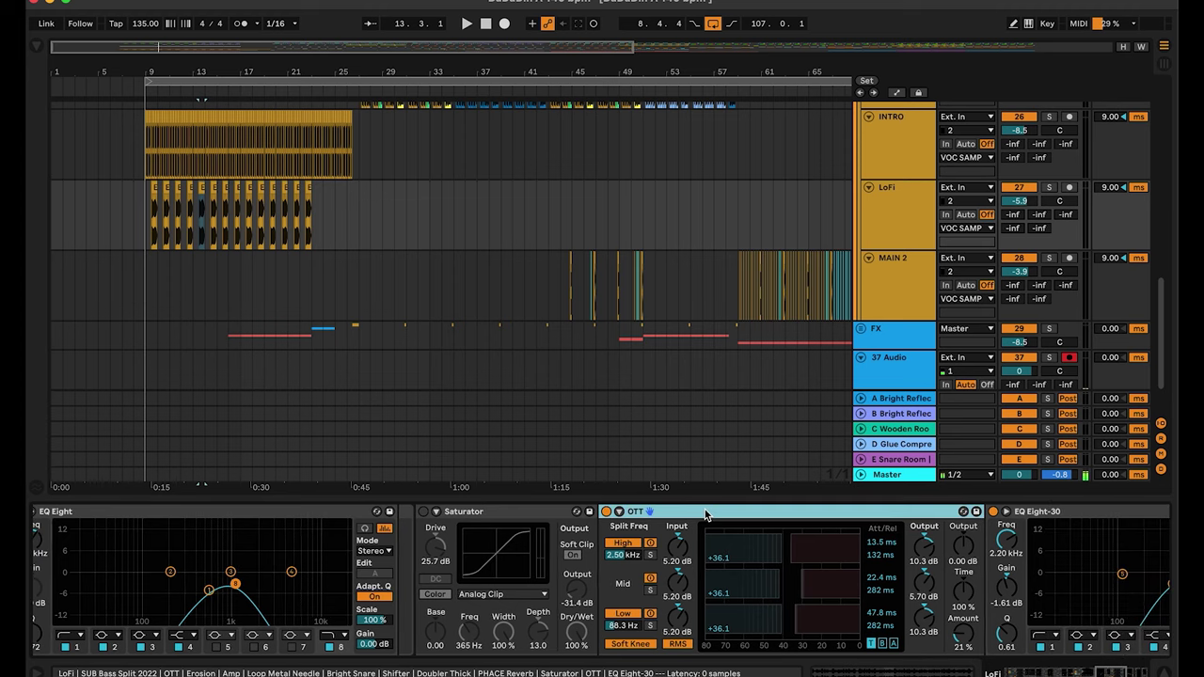
{"action": "scroll", "coordinate": [639, 565], "scroll_direction": "right", "scroll_amount": 7}
{"action": "scroll", "coordinate": [561, 584], "scroll_direction": "right", "scroll_amount": 6}
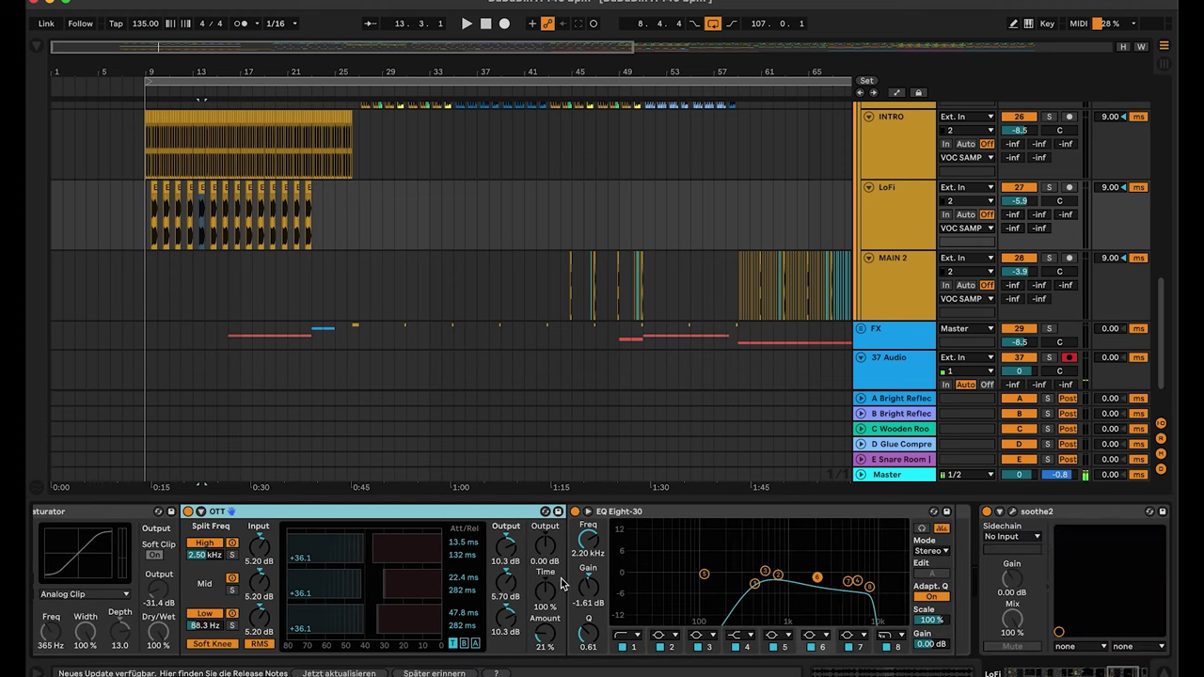
{"action": "left_click", "coordinate": [766, 515]}
{"action": "scroll", "coordinate": [769, 600], "scroll_direction": "right", "scroll_amount": 3}
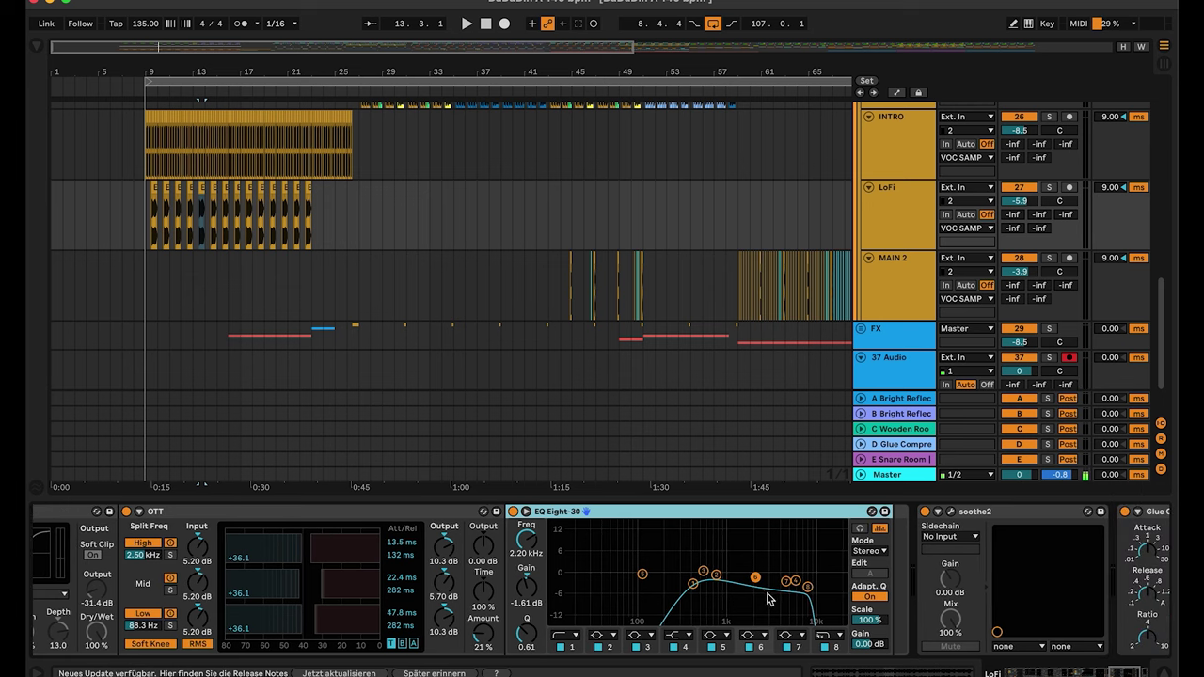
{"action": "scroll", "coordinate": [739, 575], "scroll_direction": "right", "scroll_amount": 3}
{"action": "scroll", "coordinate": [738, 575], "scroll_direction": "right", "scroll_amount": 4}
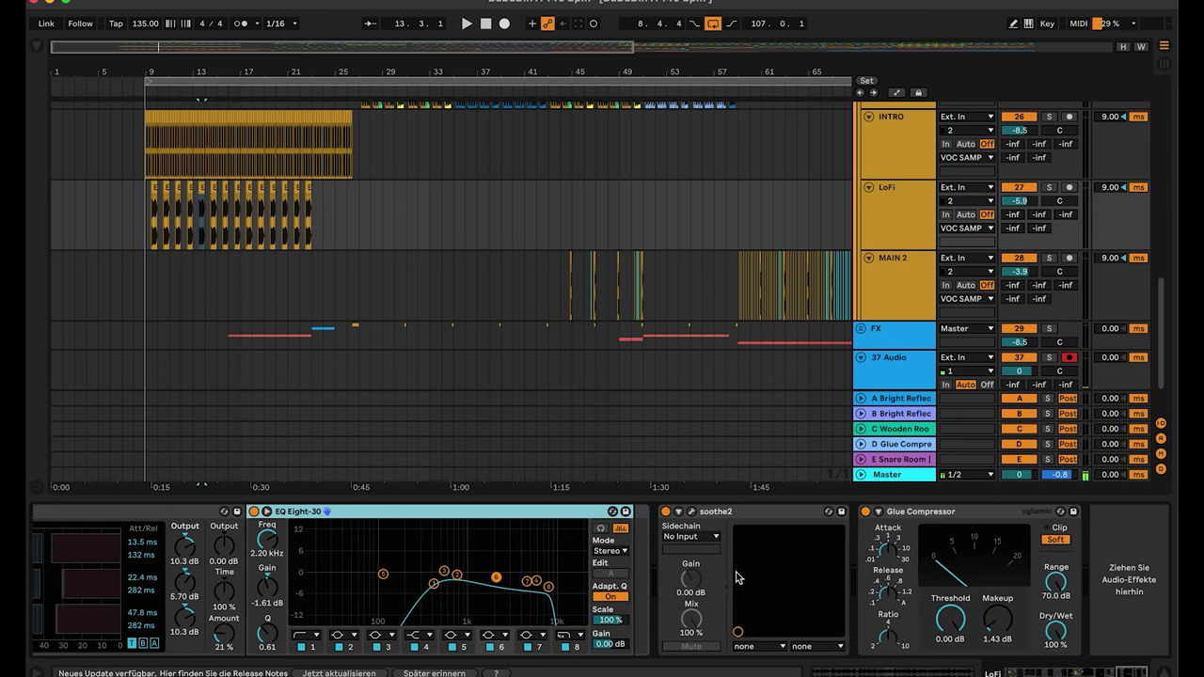
{"action": "left_click", "coordinate": [755, 575]}
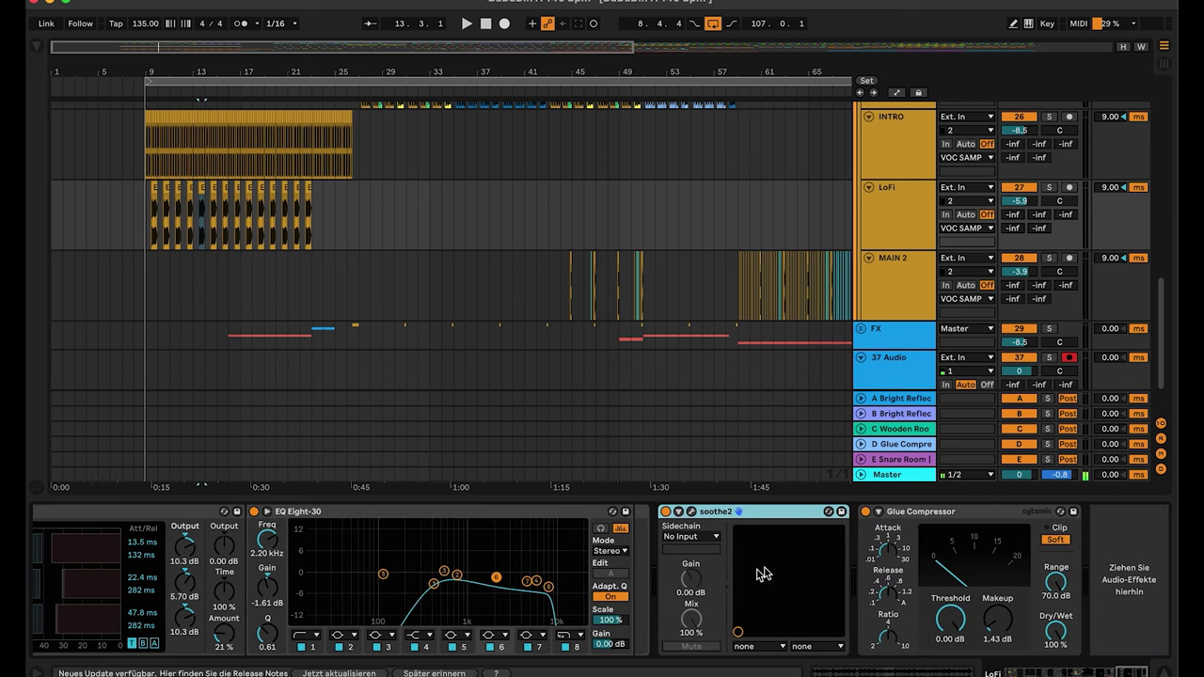
{"action": "left_click", "coordinate": [943, 517]}
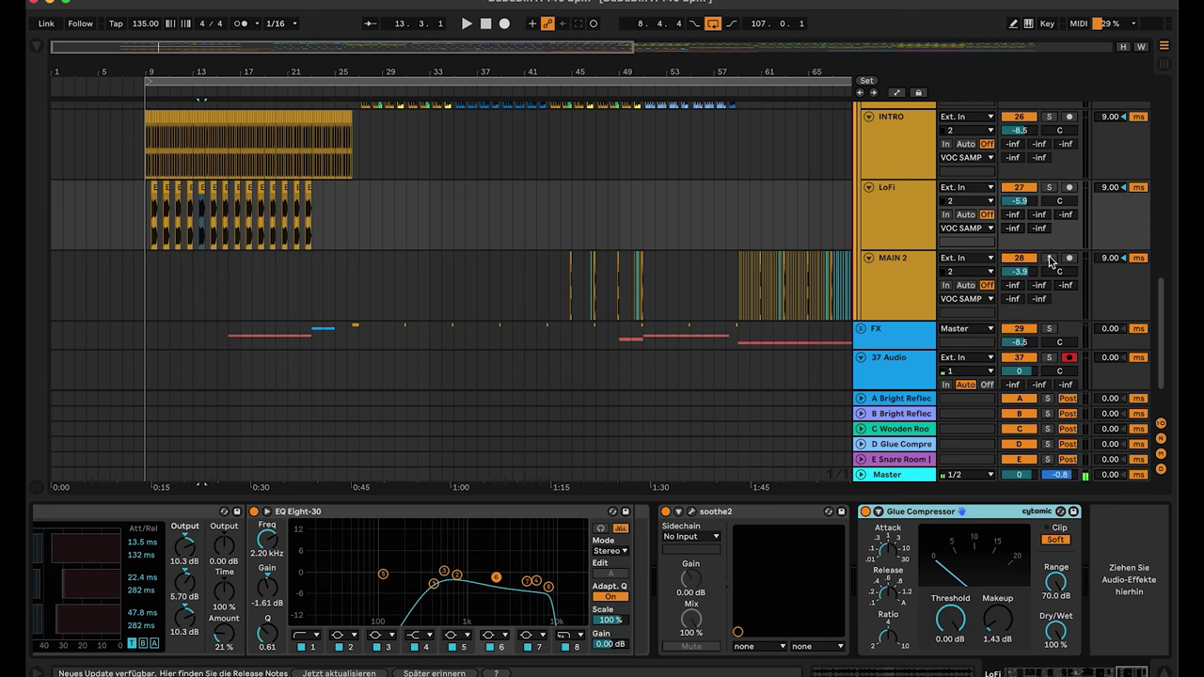
Step: Audition the MAIN 2 vocal track soloed from bar 59, then stop playback and turn the solo off
{"action": "left_click", "coordinate": [1051, 260]}
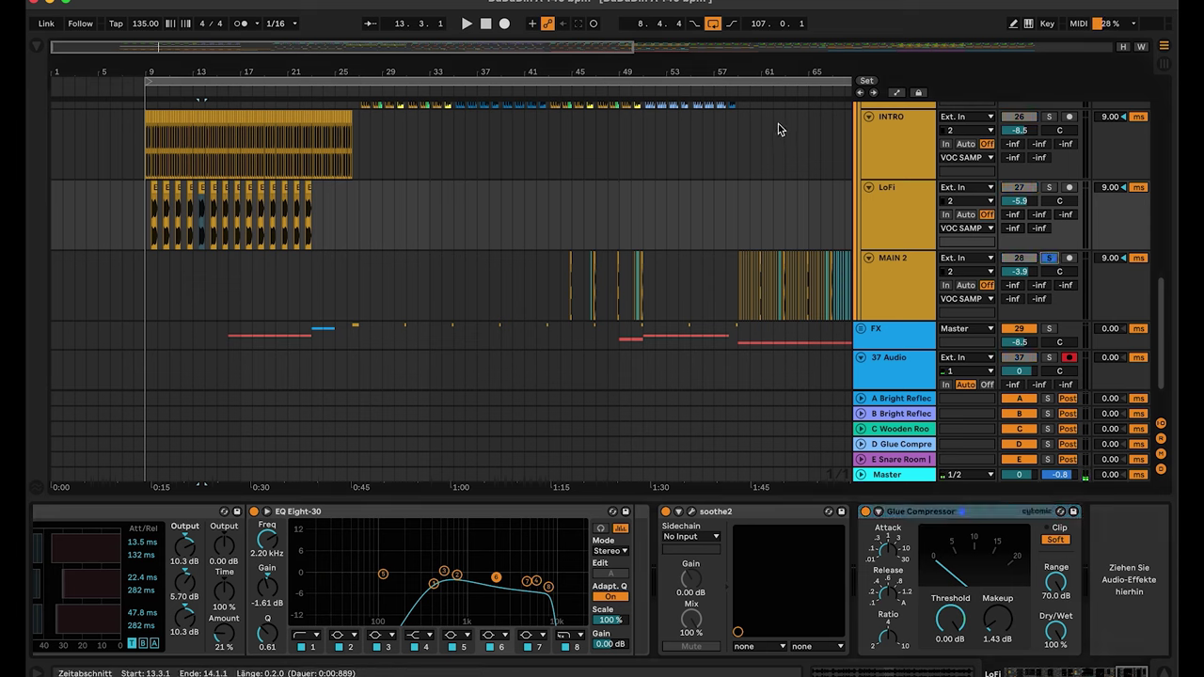
{"action": "left_click", "coordinate": [739, 92]}
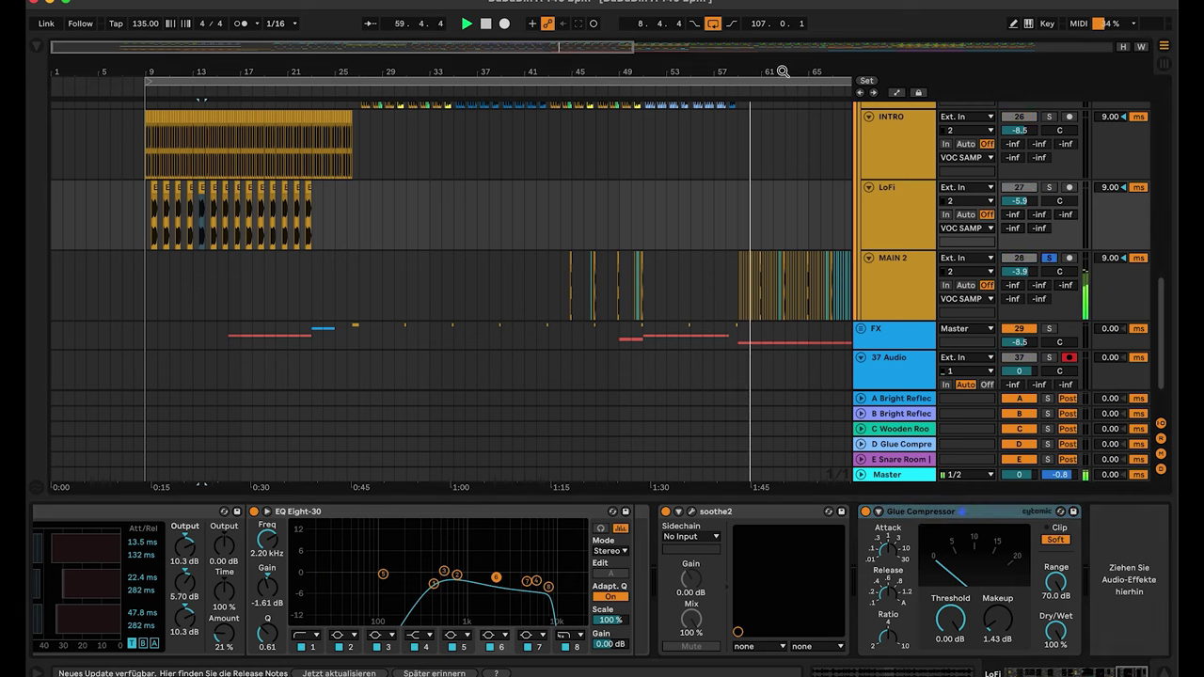
{"action": "key", "text": "plus"}
{"action": "key", "text": "plus"}
{"action": "key", "text": "plus"}
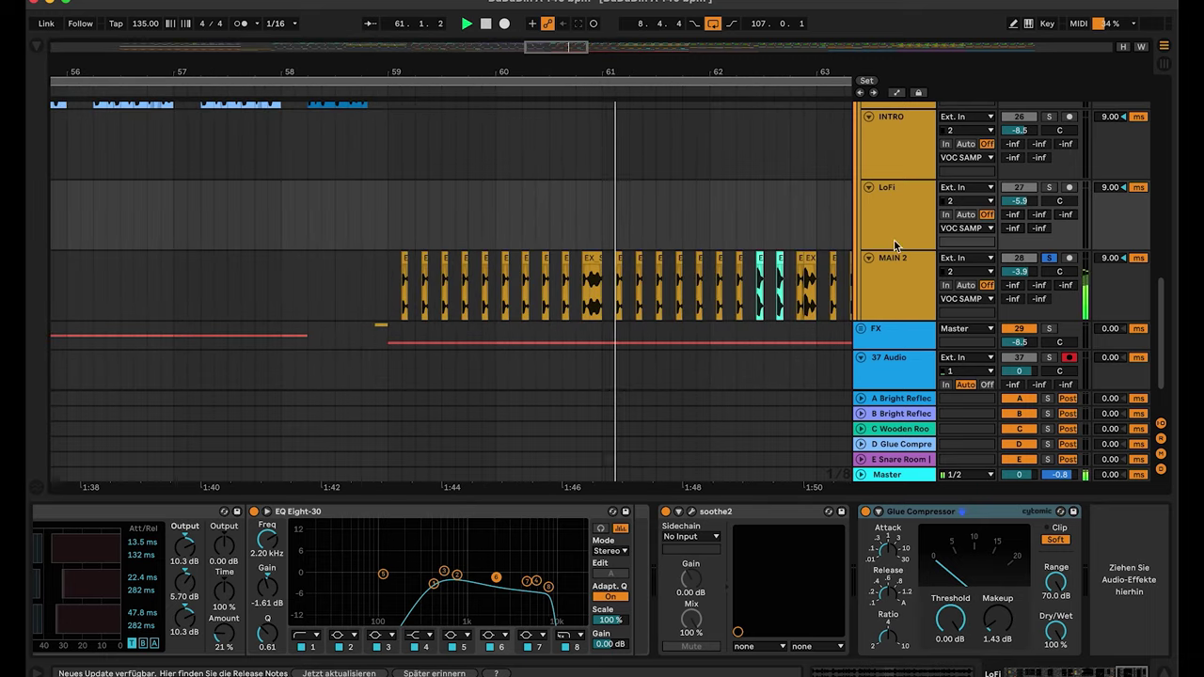
{"action": "key", "text": "space"}
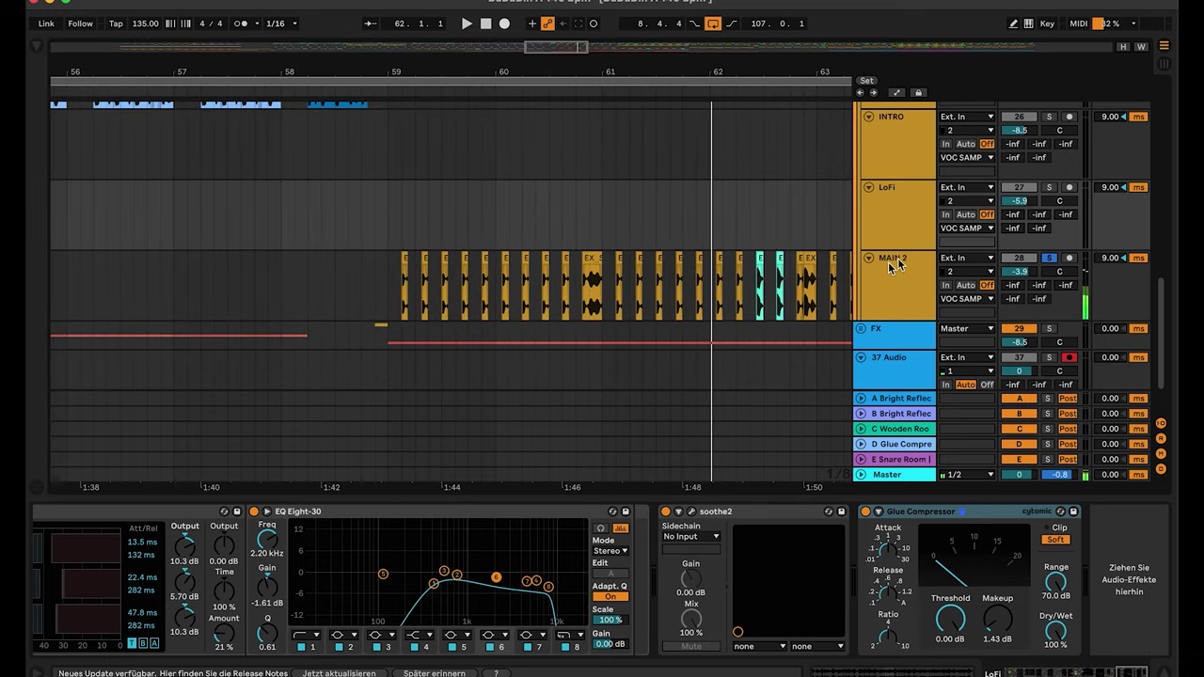
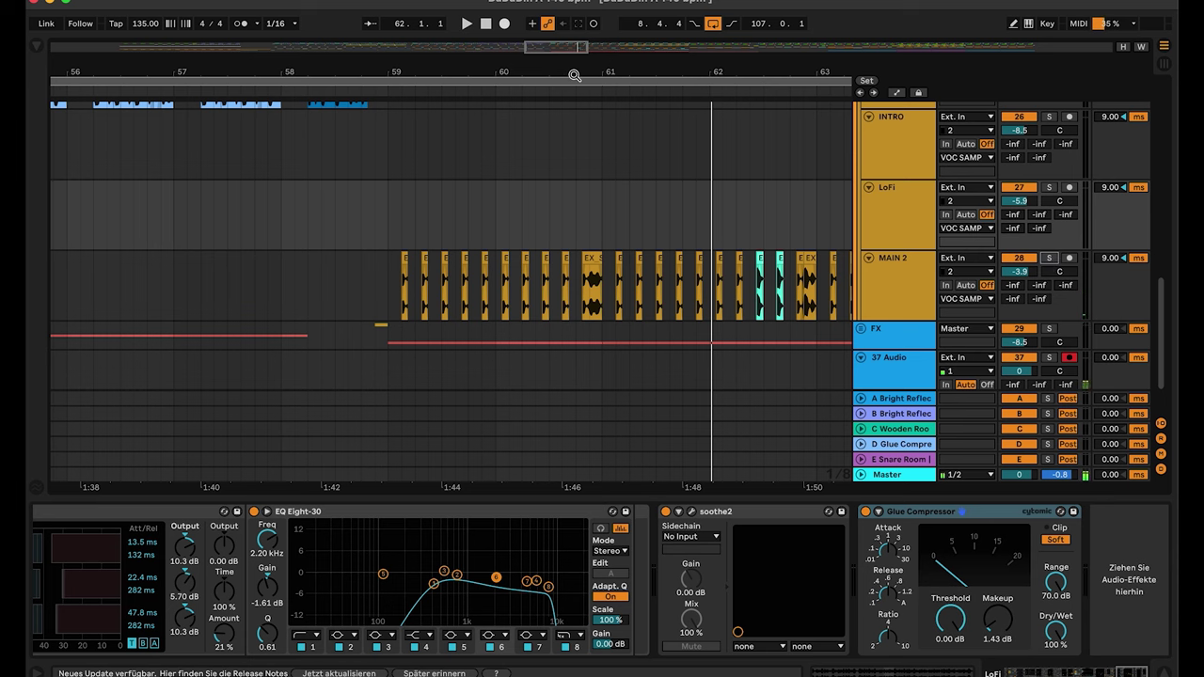
Step: Inspect MAIN 2's vocal clips around bars 60 to 61, then its SUB Bass Split 2022 rack from OTT and Erosion to the Amp
{"action": "mouse_move", "coordinate": [593, 74]}
{"action": "left_mouse_down"}
{"action": "mouse_move", "coordinate": [593, 141]}
{"action": "mouse_move", "coordinate": [594, 75]}
{"action": "left_mouse_up"}
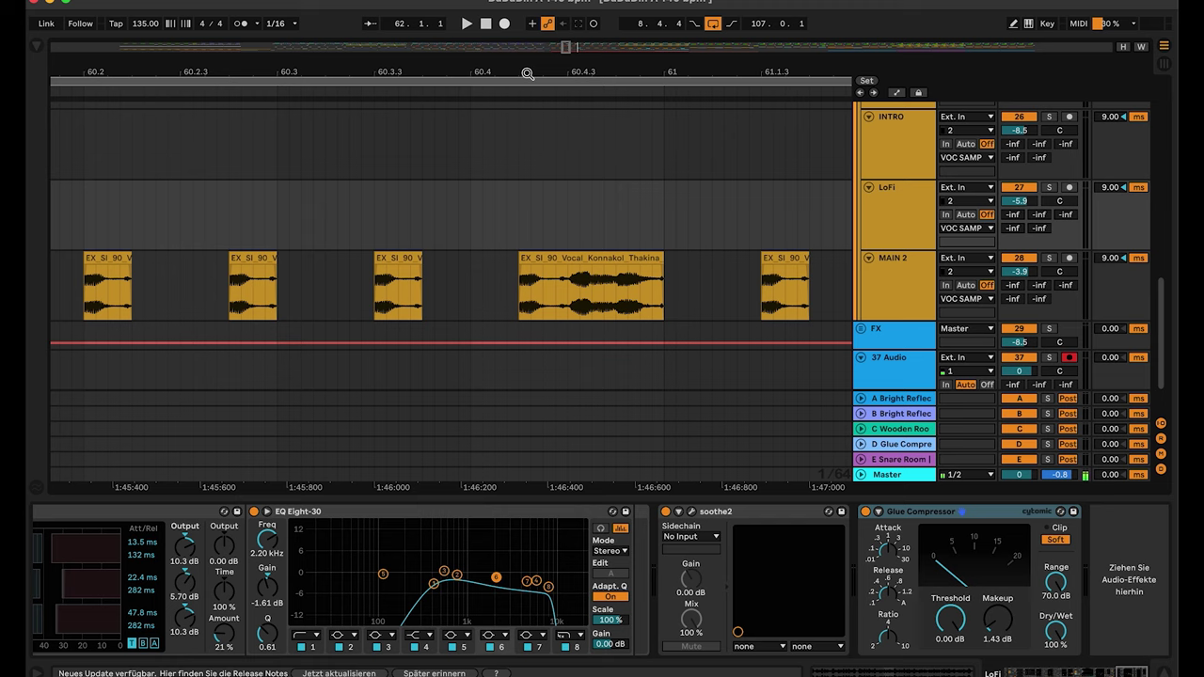
{"action": "key", "text": "minus"}
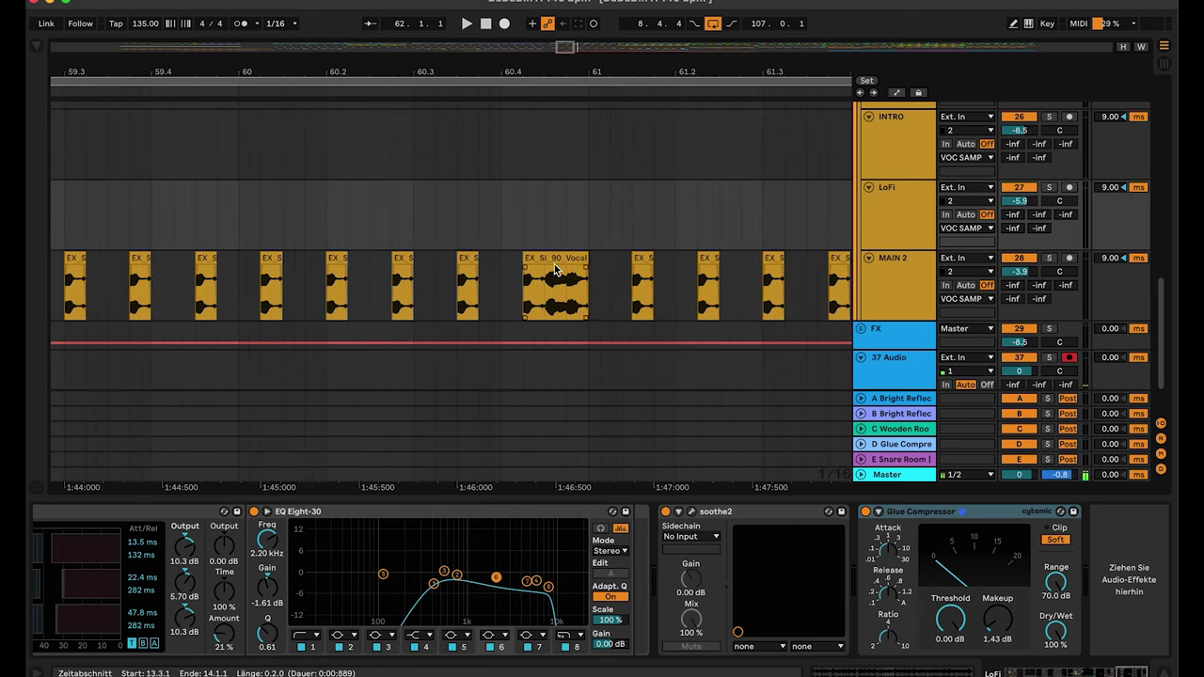
{"action": "left_click", "coordinate": [902, 283]}
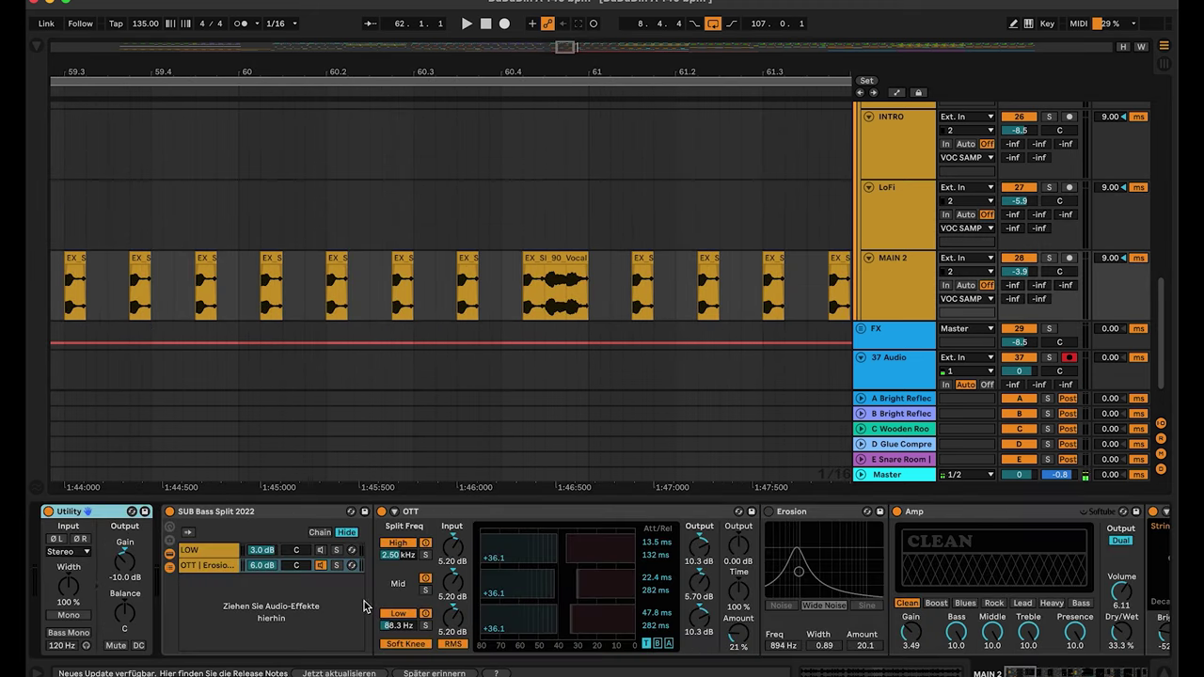
{"action": "left_click", "coordinate": [220, 574]}
{"action": "scroll", "coordinate": [567, 548], "scroll_direction": "right", "scroll_amount": 5}
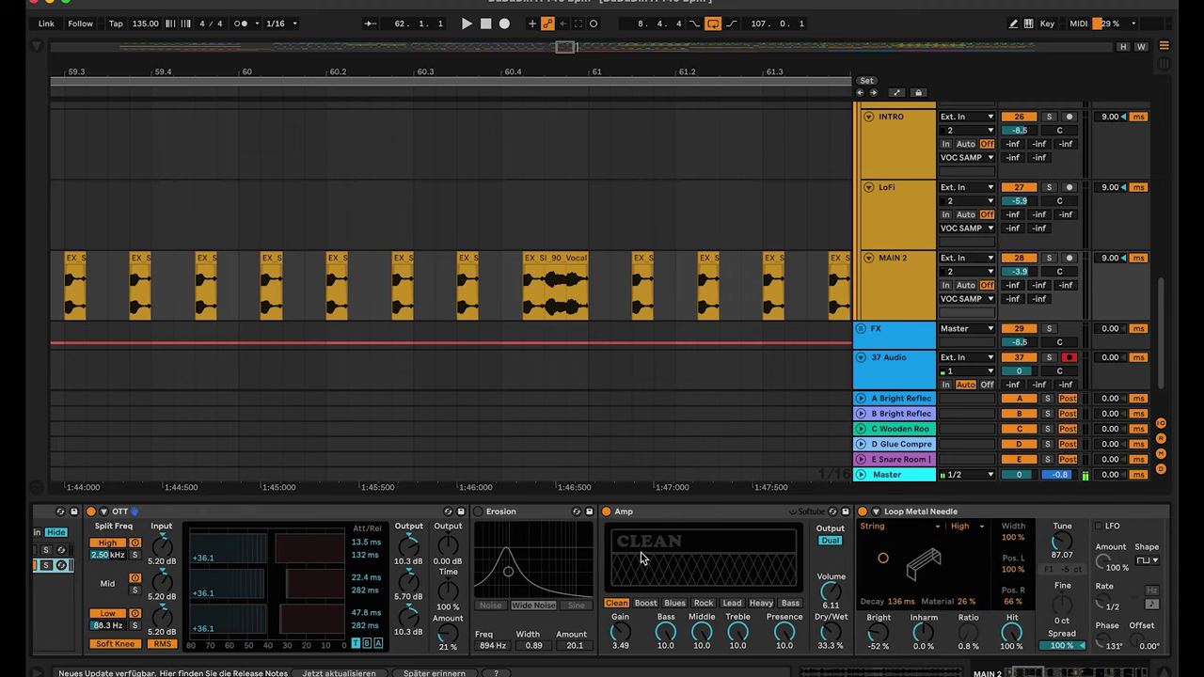
{"action": "left_click", "coordinate": [689, 513]}
{"action": "scroll", "coordinate": [732, 588], "scroll_direction": "right", "scroll_amount": 5}
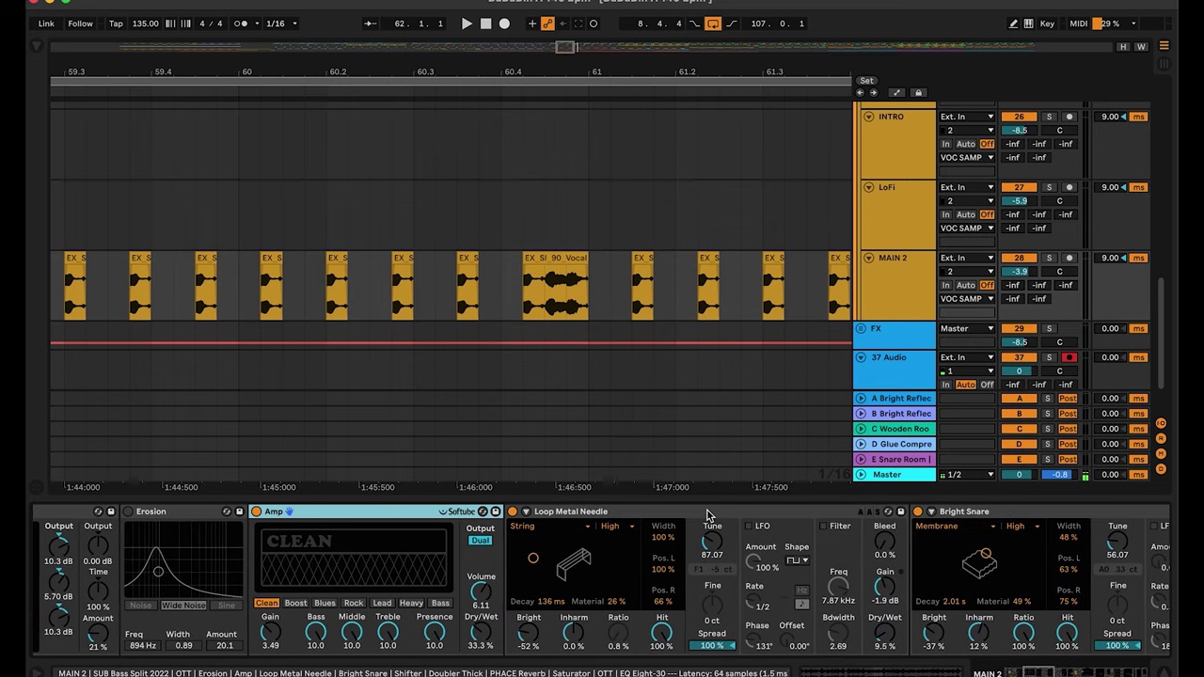
Step: Examine the Loop Metal Needle and Bright Snare resonators, Shifter and Doubler Thick in MAIN 2's effect chain
{"action": "scroll", "coordinate": [708, 516], "scroll_direction": "right", "scroll_amount": 10}
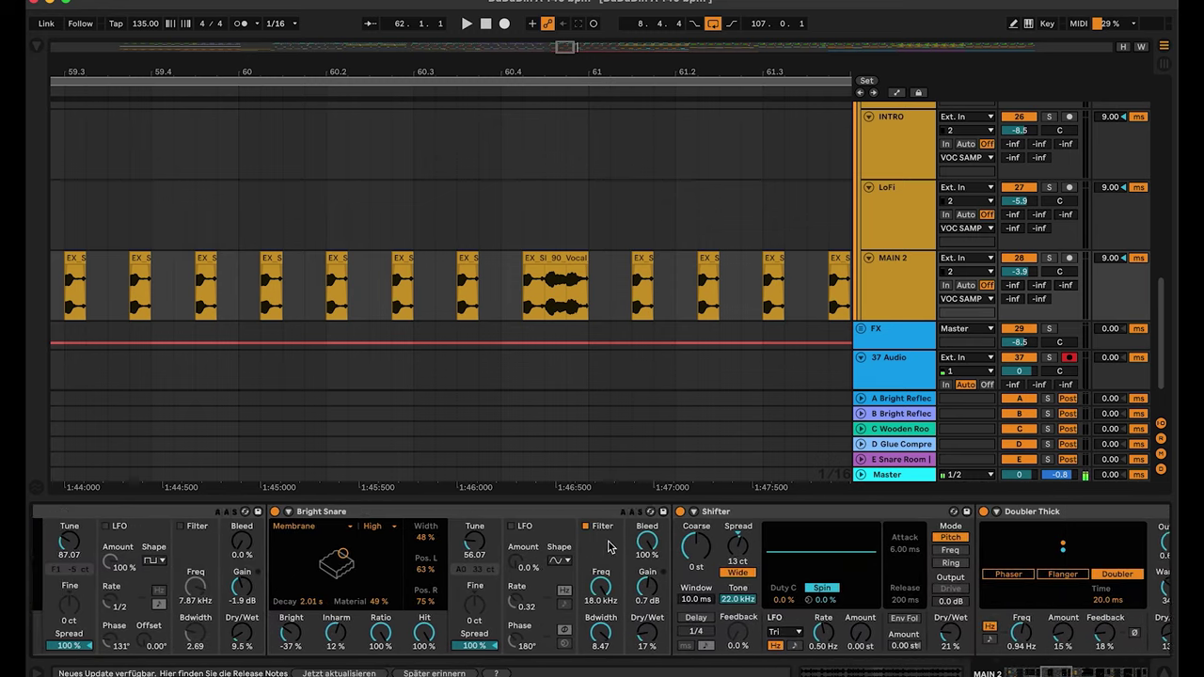
{"action": "left_click", "coordinate": [691, 515]}
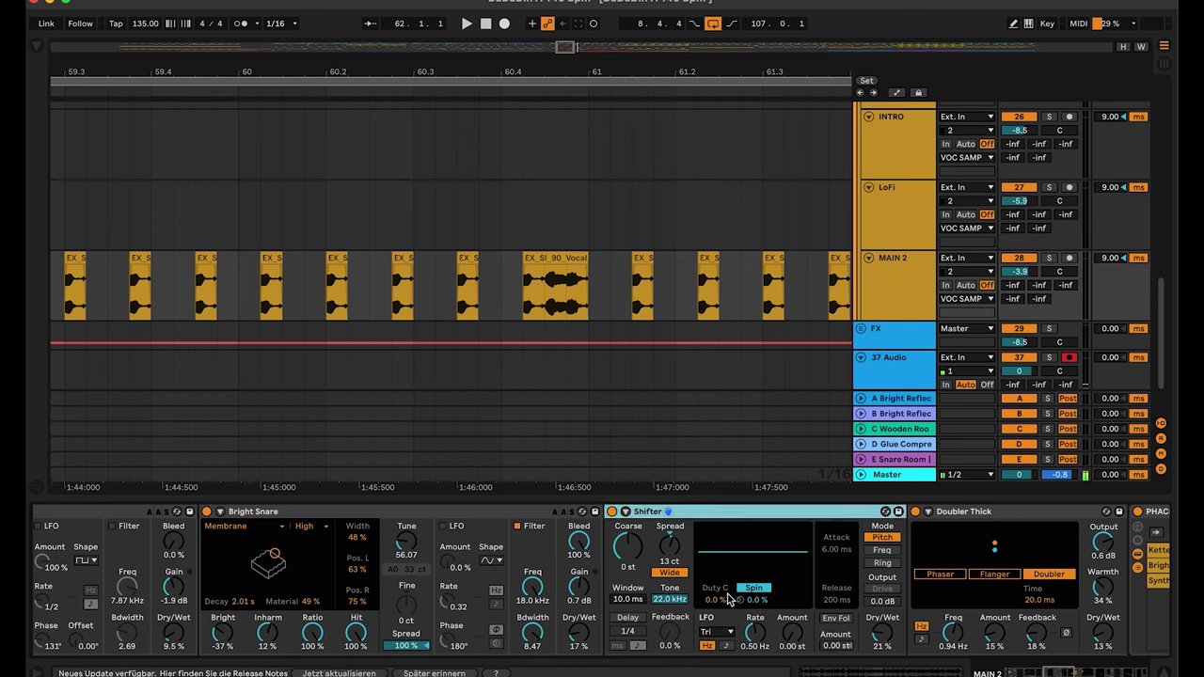
{"action": "scroll", "coordinate": [729, 599], "scroll_direction": "right", "scroll_amount": 3}
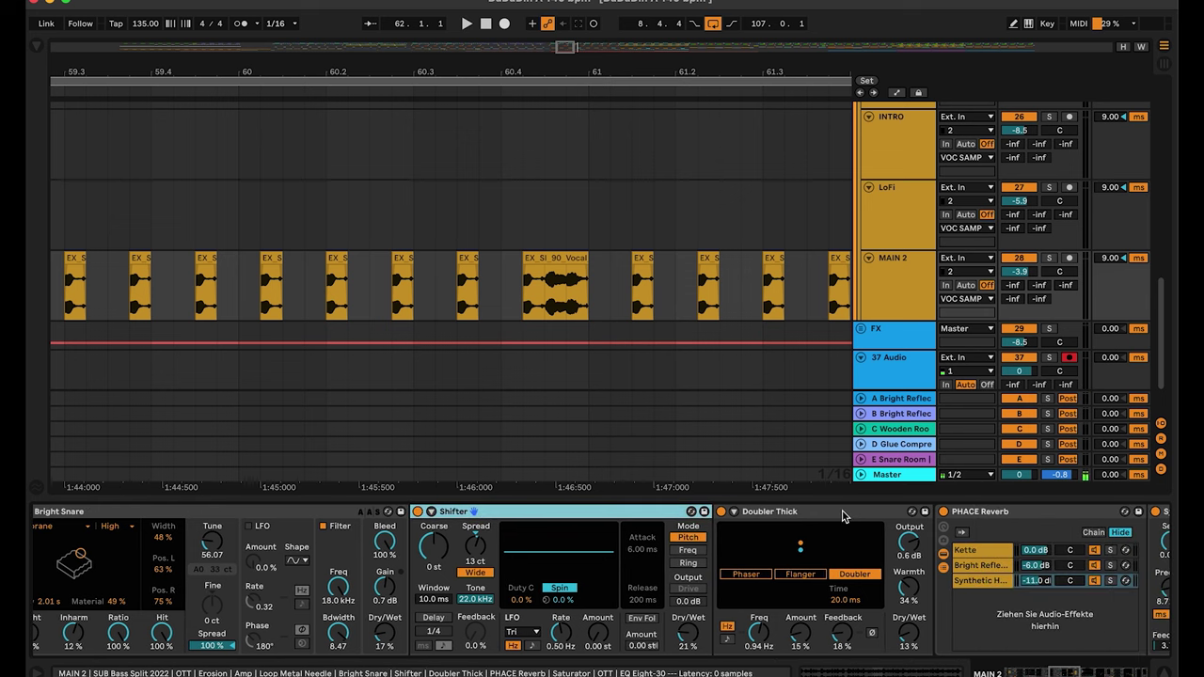
{"action": "left_click", "coordinate": [844, 515]}
{"action": "scroll", "coordinate": [809, 565], "scroll_direction": "right", "scroll_amount": 5}
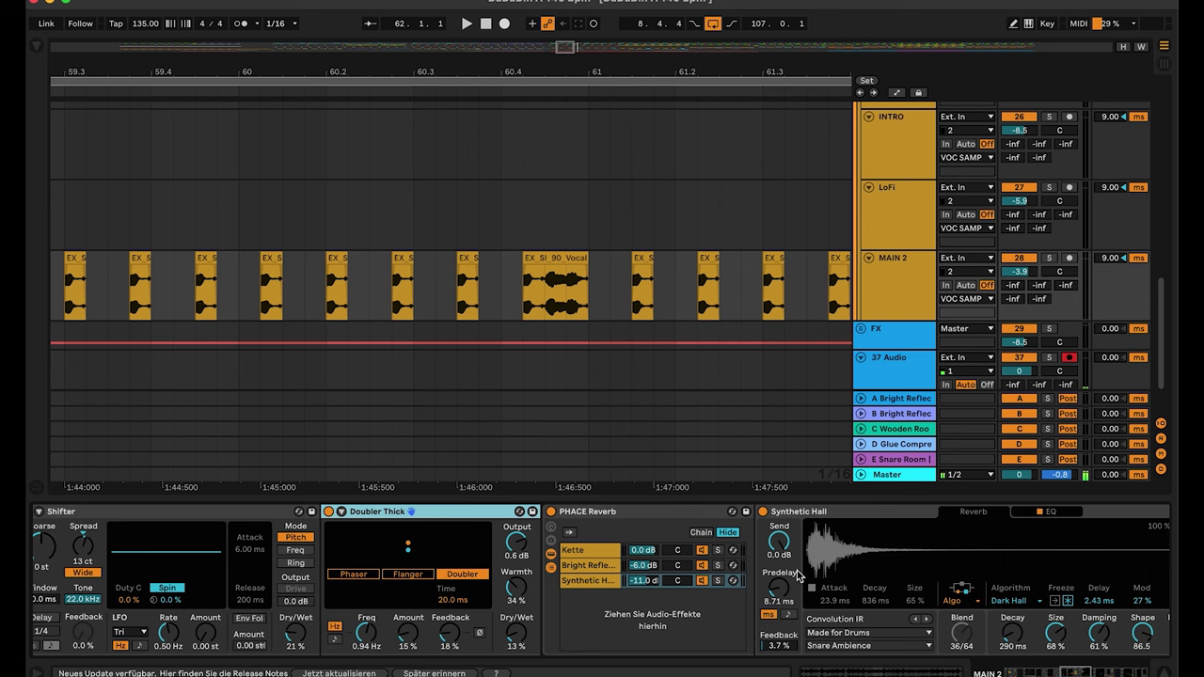
Step: Examine the rest of MAIN 2's chain: PHACE Reverb, Saturator, OTT, EQ Eight-30, soothe2 and Glue Compressor
{"action": "scroll", "coordinate": [617, 553], "scroll_direction": "right", "scroll_amount": 6}
{"action": "scroll", "coordinate": [617, 553], "scroll_direction": "right", "scroll_amount": 14}
{"action": "left_click", "coordinate": [662, 517]}
{"action": "scroll", "coordinate": [696, 526], "scroll_direction": "right", "scroll_amount": 6}
{"action": "left_click", "coordinate": [736, 517]}
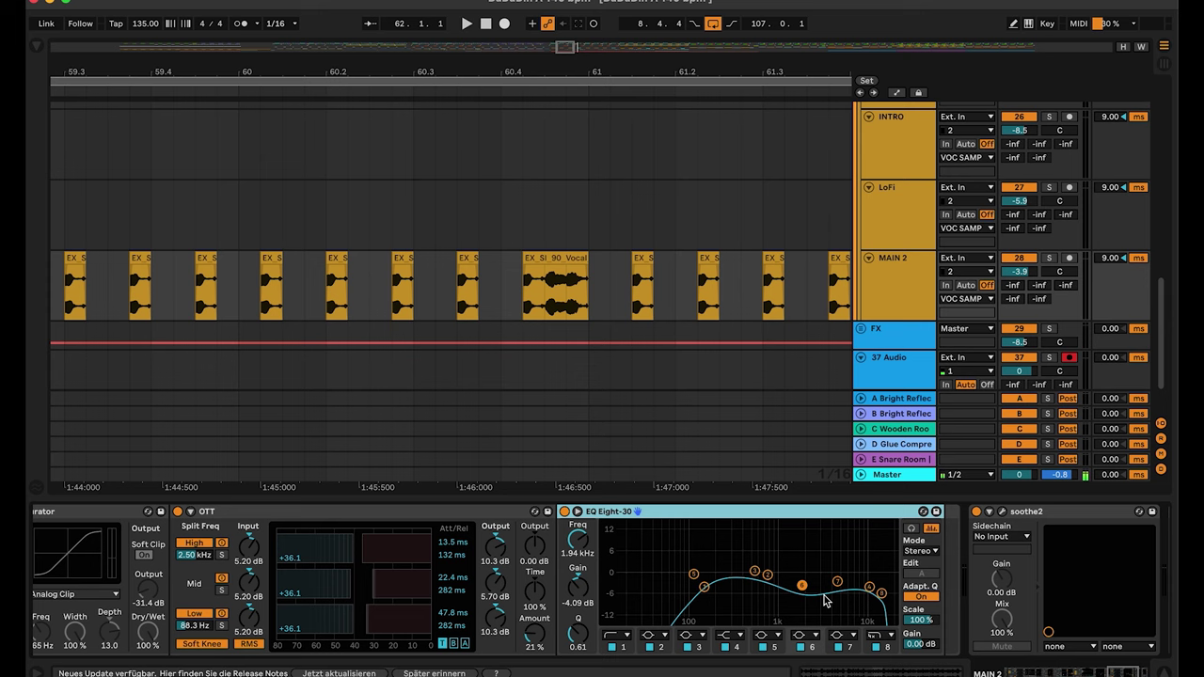
{"action": "scroll", "coordinate": [853, 580], "scroll_direction": "right", "scroll_amount": 3}
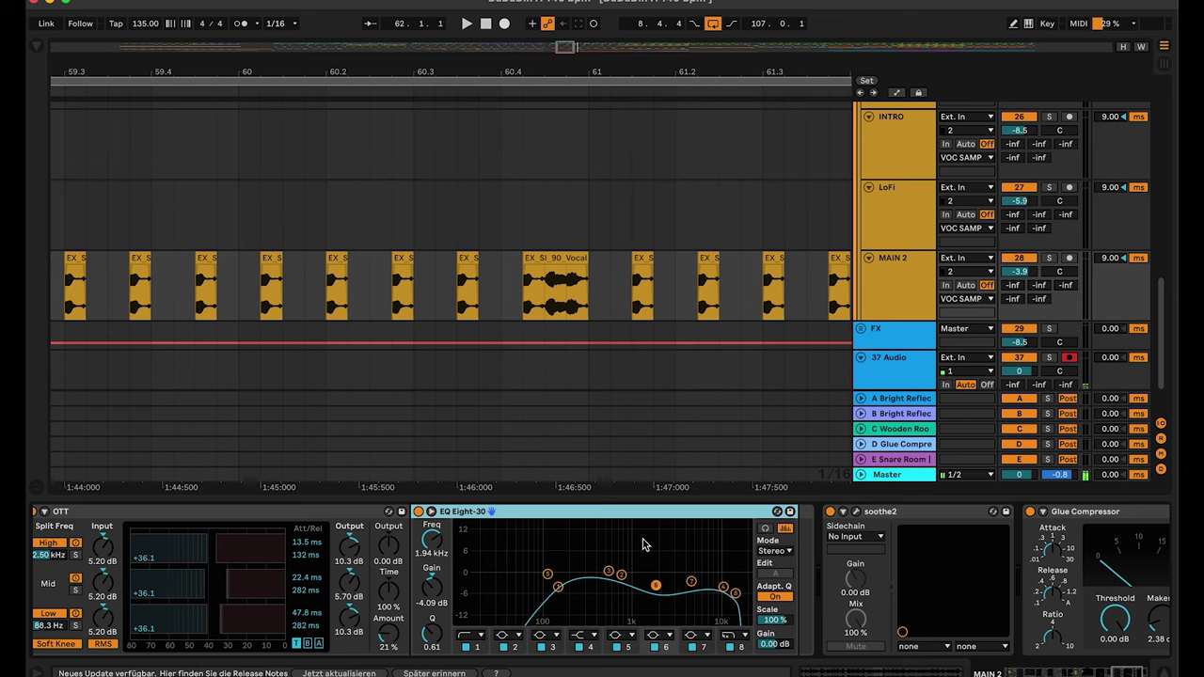
{"action": "scroll", "coordinate": [815, 555], "scroll_direction": "right", "scroll_amount": 3}
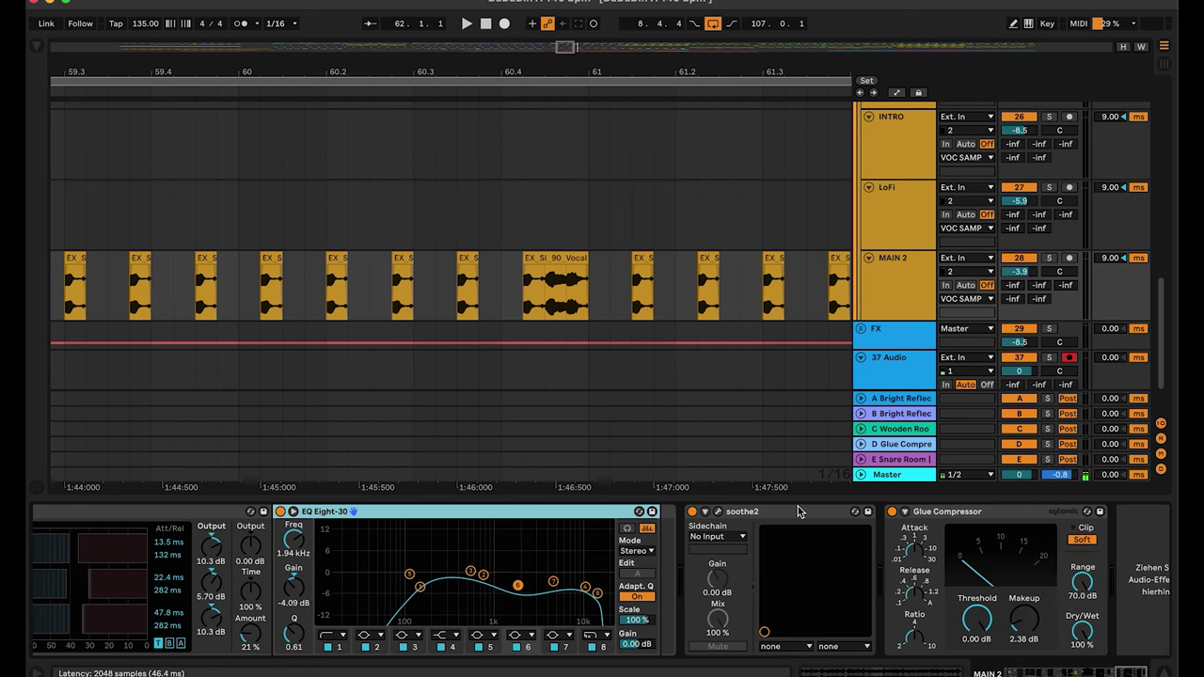
{"action": "scroll", "coordinate": [773, 561], "scroll_direction": "right", "scroll_amount": 1}
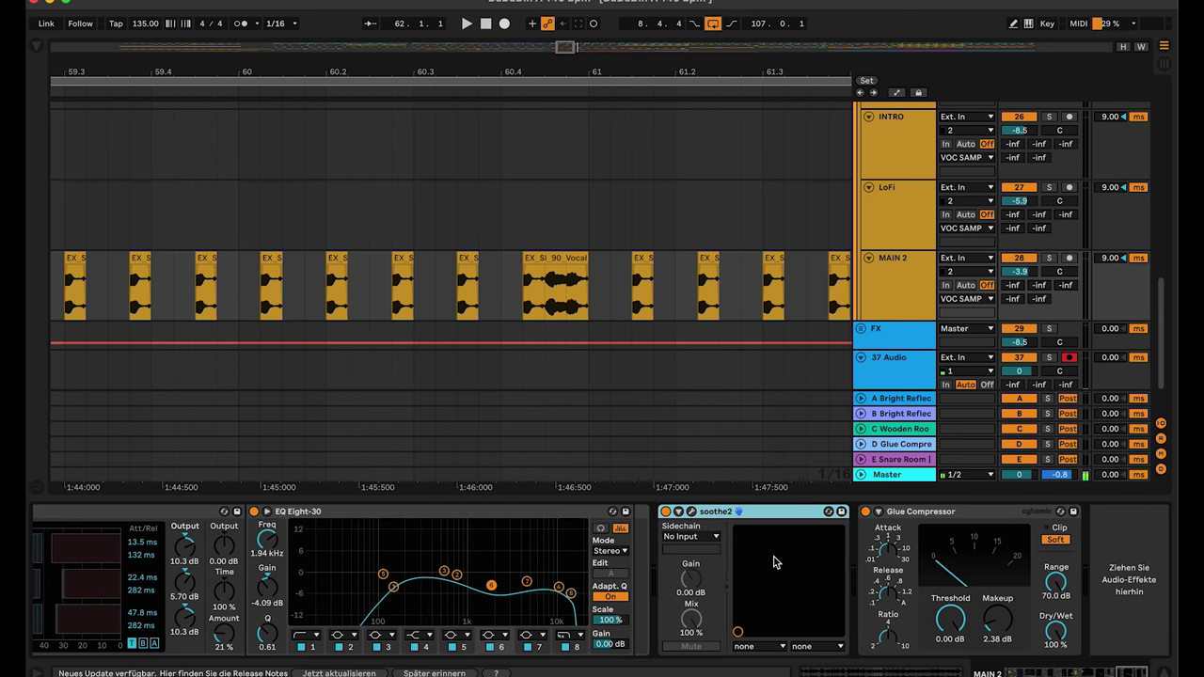
Step: Show the whole arrangement and unfold the FX group to reveal its tracks
{"action": "left_click_drag", "start_coordinate": [592, 75], "coordinate": [545, 26]}
{"action": "scroll", "coordinate": [645, 188], "scroll_direction": "up", "scroll_amount": 10}
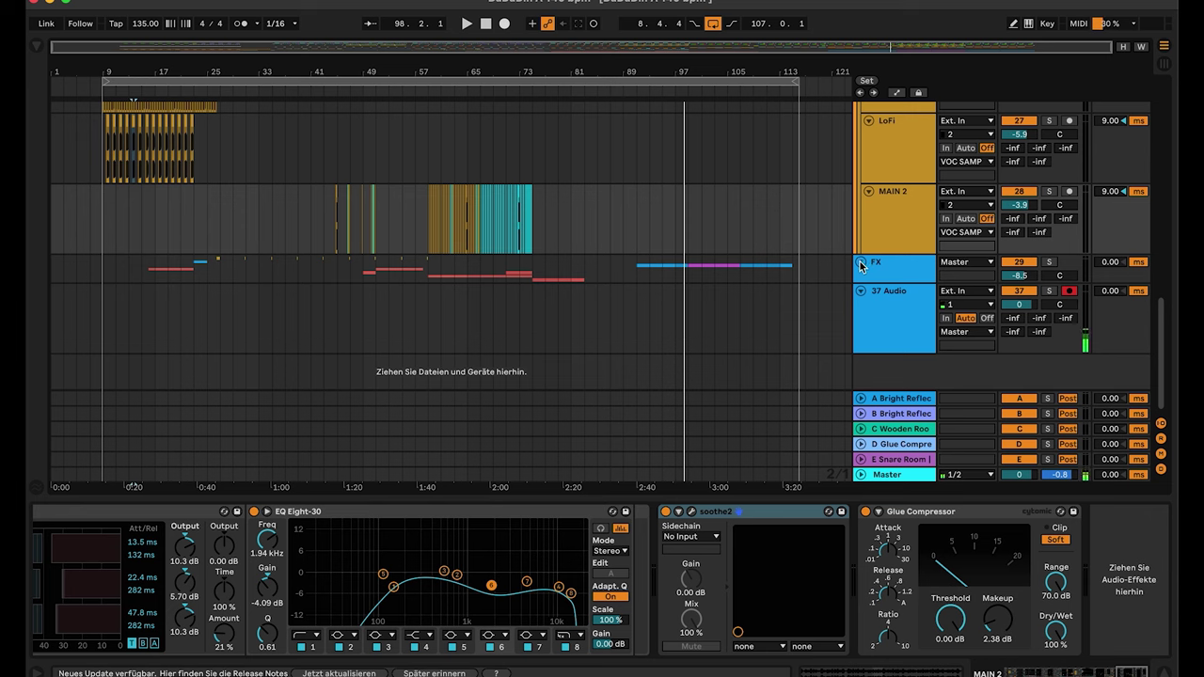
{"action": "left_click", "coordinate": [859, 265]}
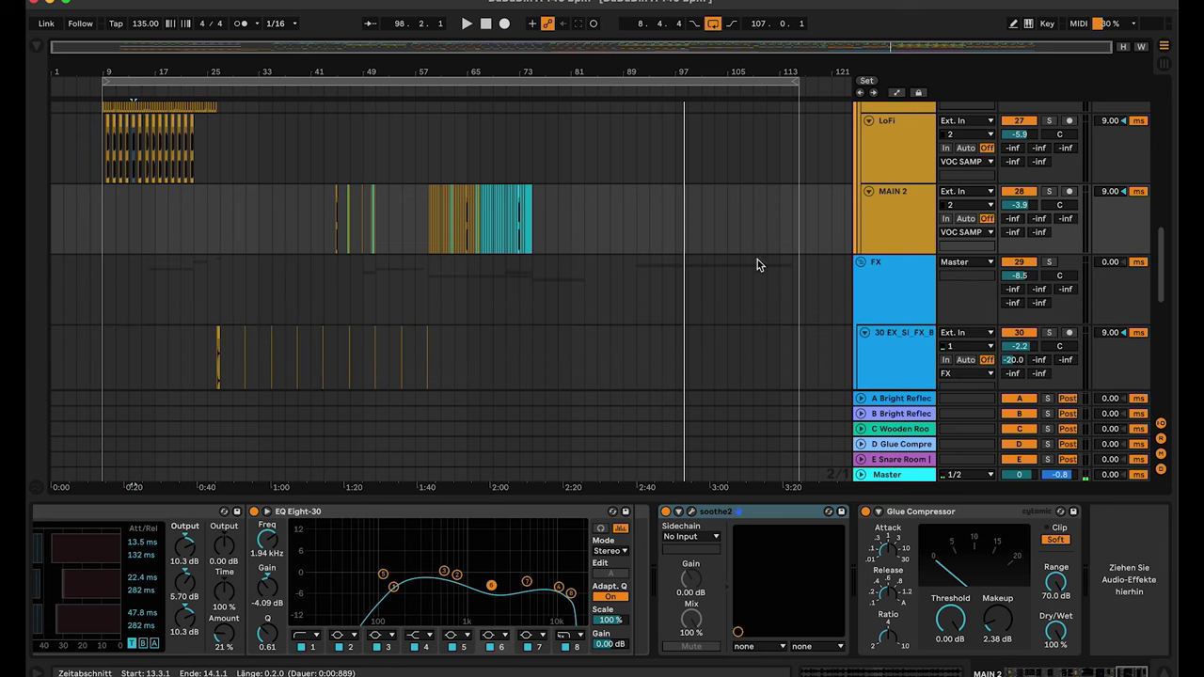
{"action": "scroll", "coordinate": [673, 246], "scroll_direction": "down", "scroll_amount": 2}
Step: Examine the FX group's EQ Eight-30, including its low cut on band 1 and the dip on band 3, and look over the group's tracks
{"action": "left_click", "coordinate": [891, 213]}
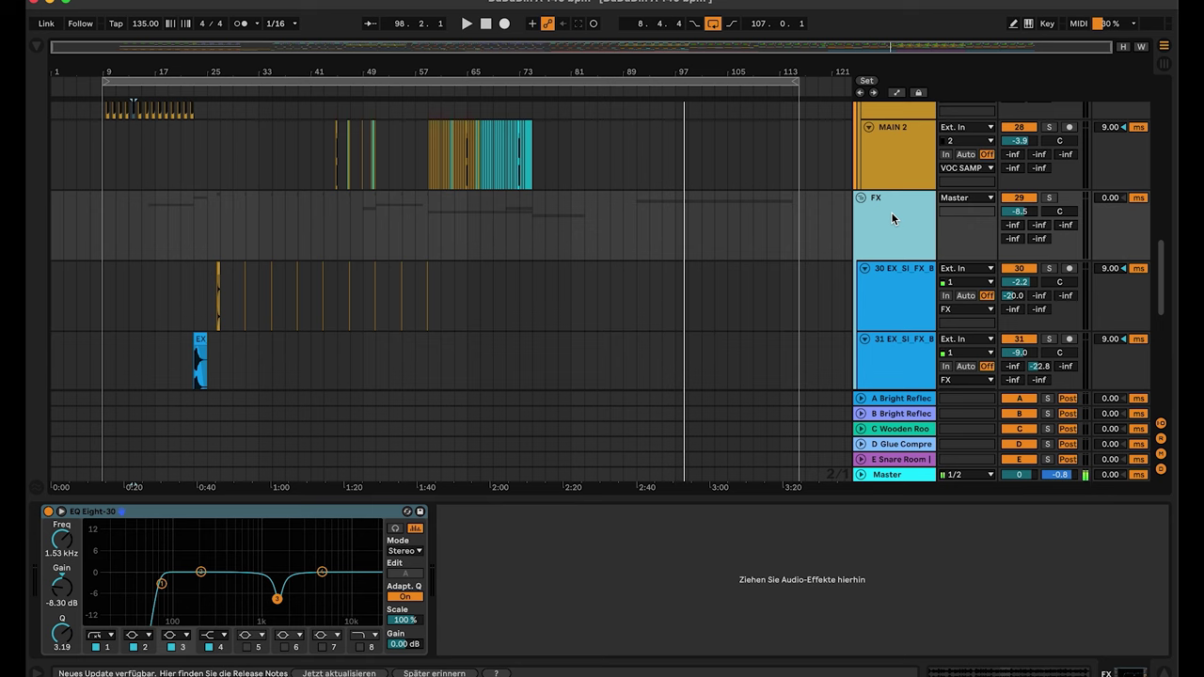
{"action": "scroll", "coordinate": [328, 381], "scroll_direction": "down", "scroll_amount": 2}
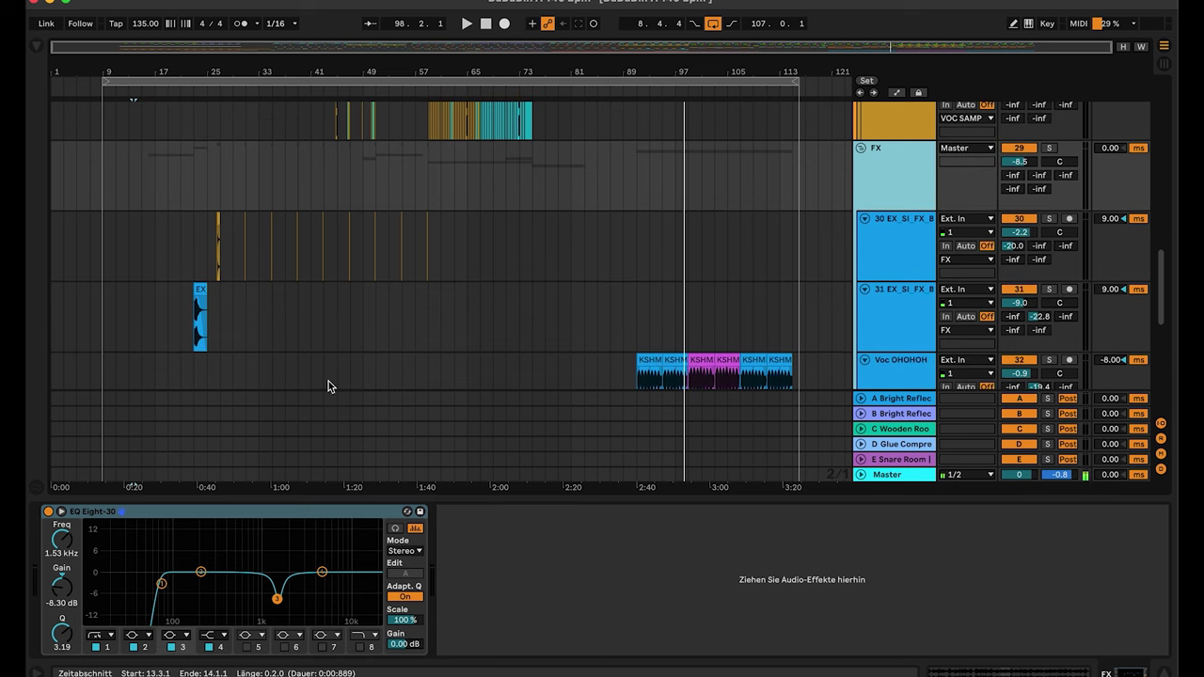
{"action": "left_click", "coordinate": [162, 586]}
{"action": "left_click", "coordinate": [278, 600]}
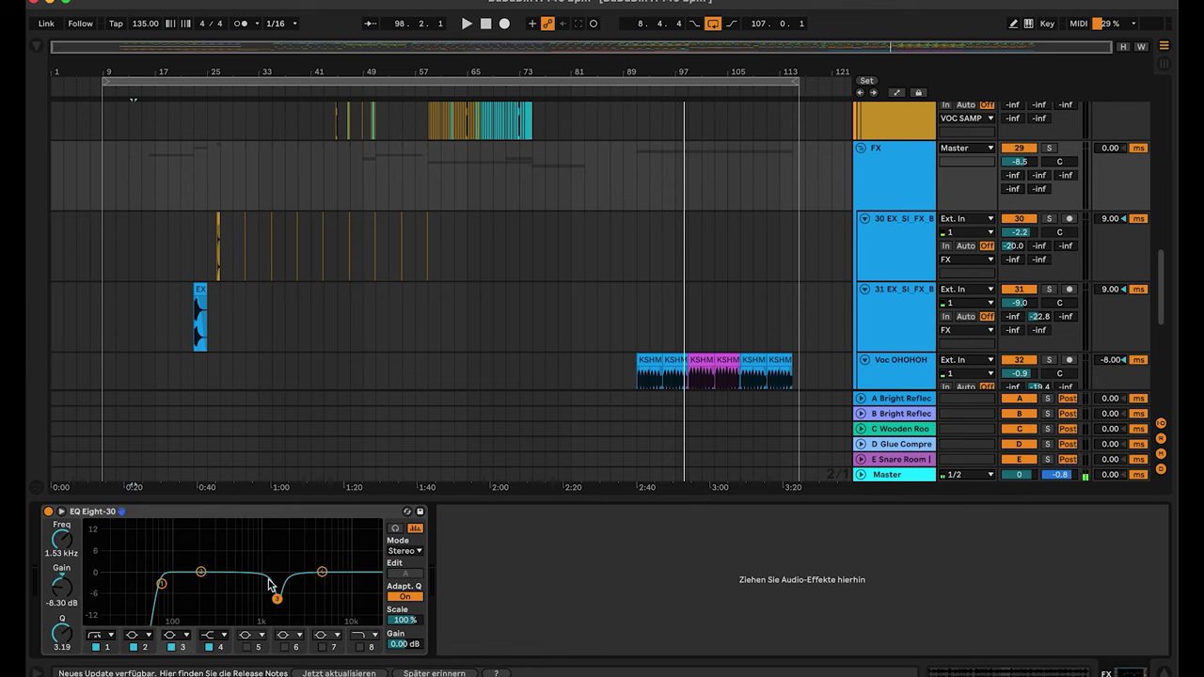
{"action": "scroll", "coordinate": [415, 272], "scroll_direction": "up", "scroll_amount": 2}
{"action": "scroll", "coordinate": [414, 273], "scroll_direction": "down", "scroll_amount": 2}
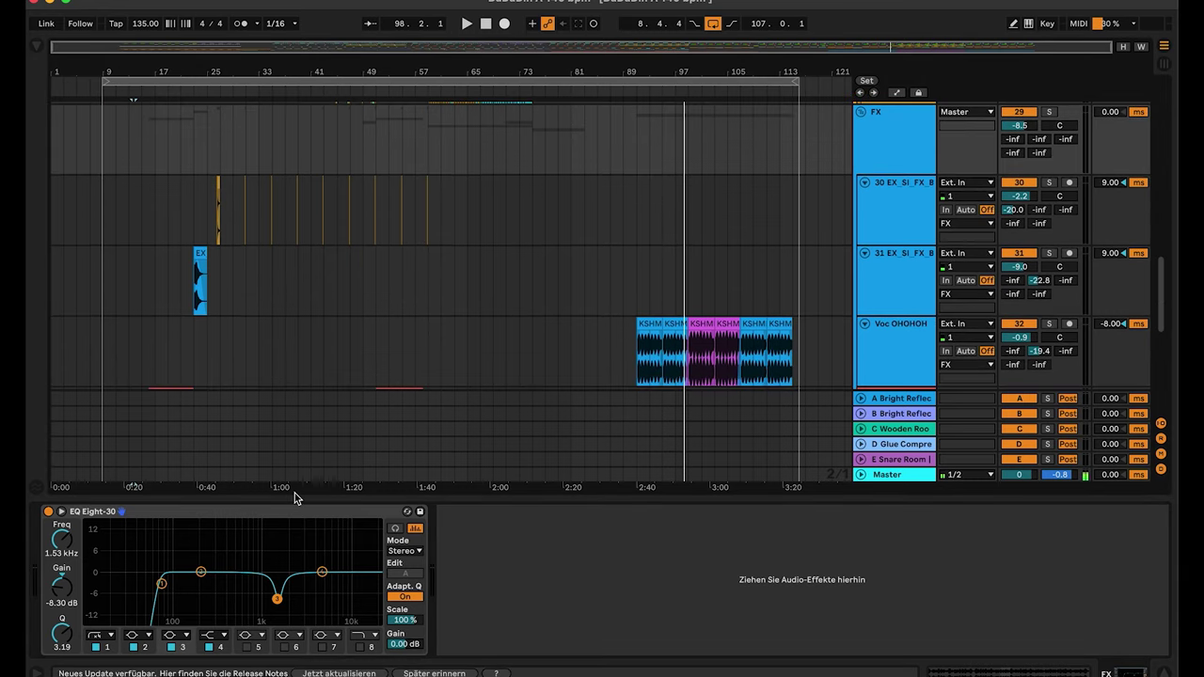
Step: Audition FX track 30 soloed from its first clip near bar 26 and around bar 31, then stop playback and turn the solo off
{"action": "left_click_drag", "start_coordinate": [198, 71], "coordinate": [193, 123]}
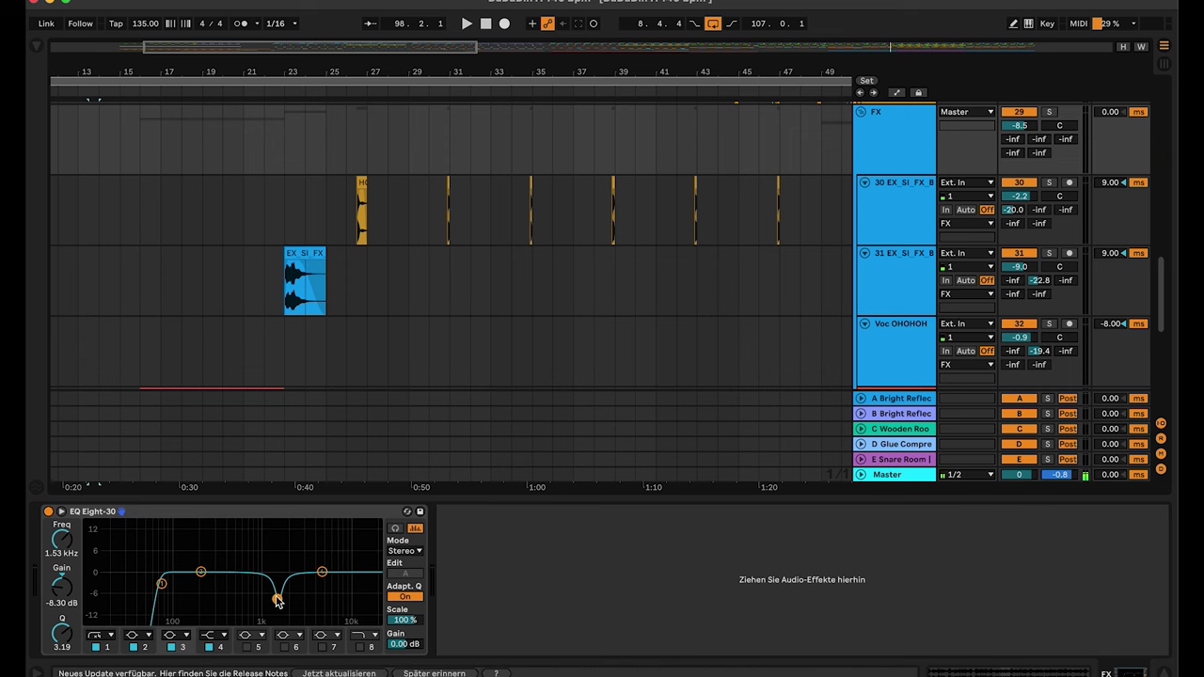
{"action": "left_click_drag", "start_coordinate": [328, 69], "coordinate": [328, 53]}
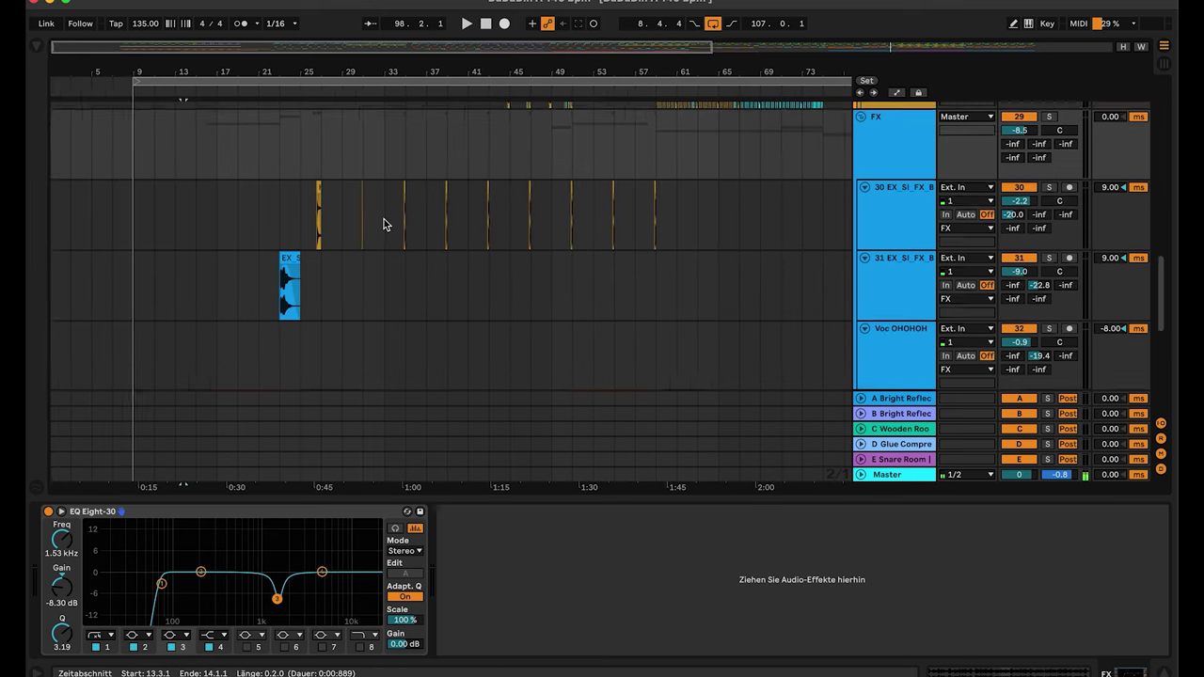
{"action": "scroll", "coordinate": [383, 220], "scroll_direction": "up", "scroll_amount": 2}
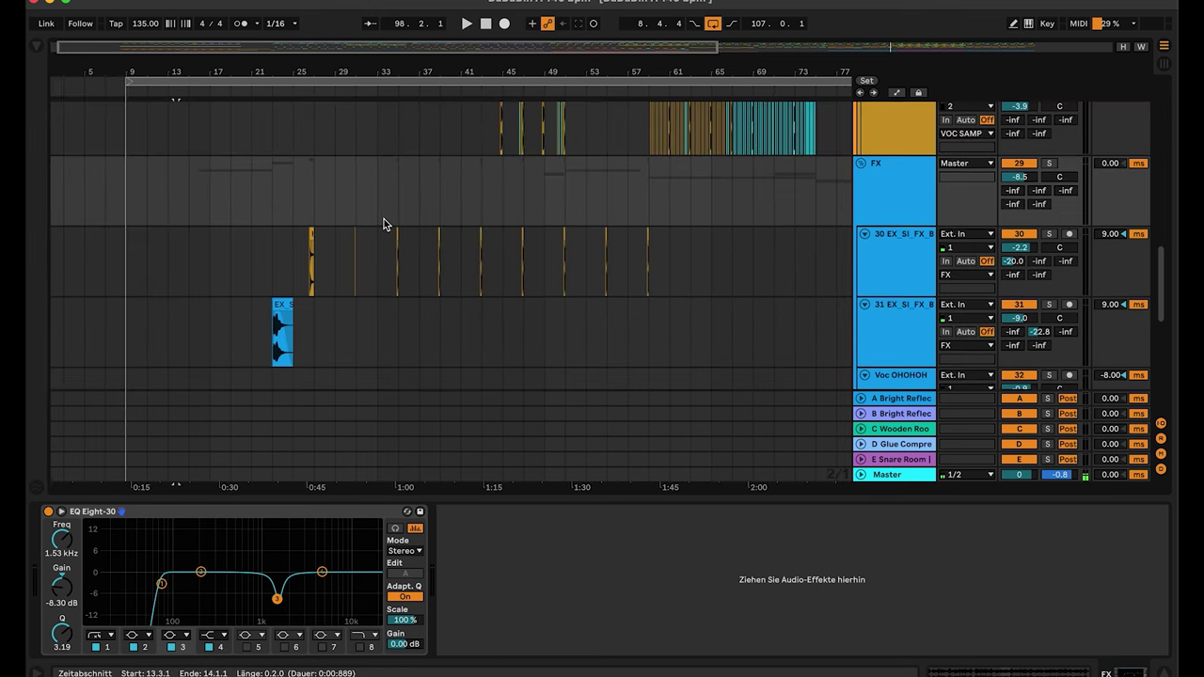
{"action": "left_click", "coordinate": [1050, 233]}
{"action": "left_click", "coordinate": [311, 233]}
{"action": "key", "text": "space"}
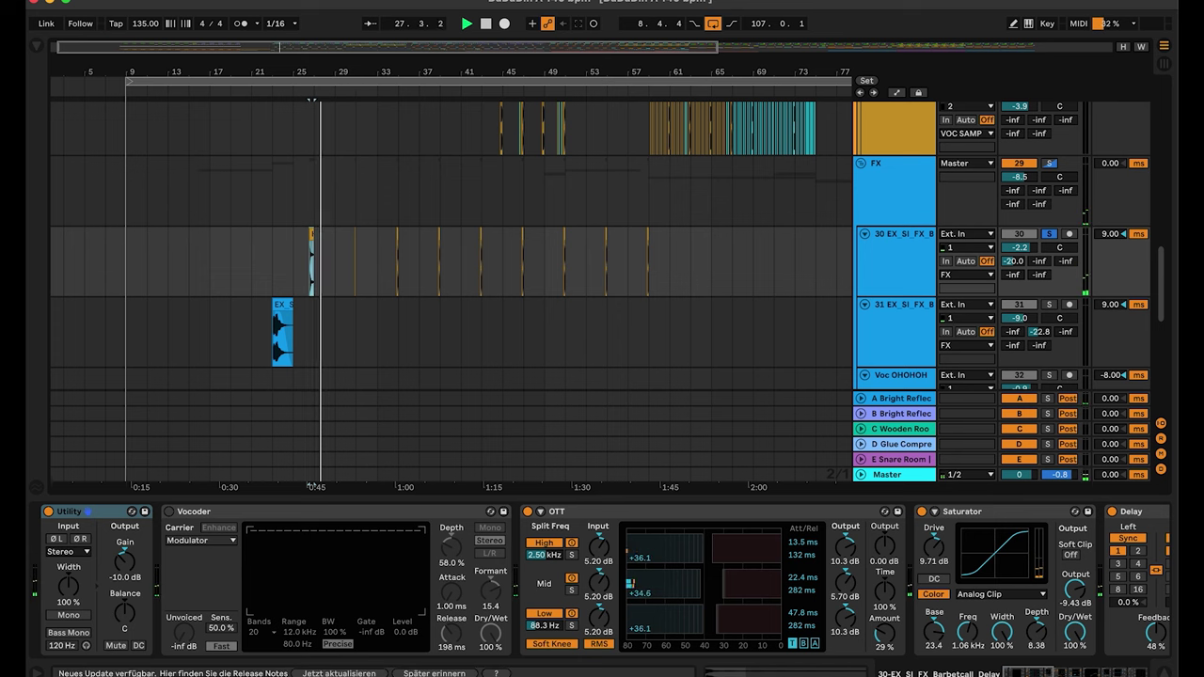
{"action": "left_click", "coordinate": [351, 91]}
{"action": "key", "text": "space"}
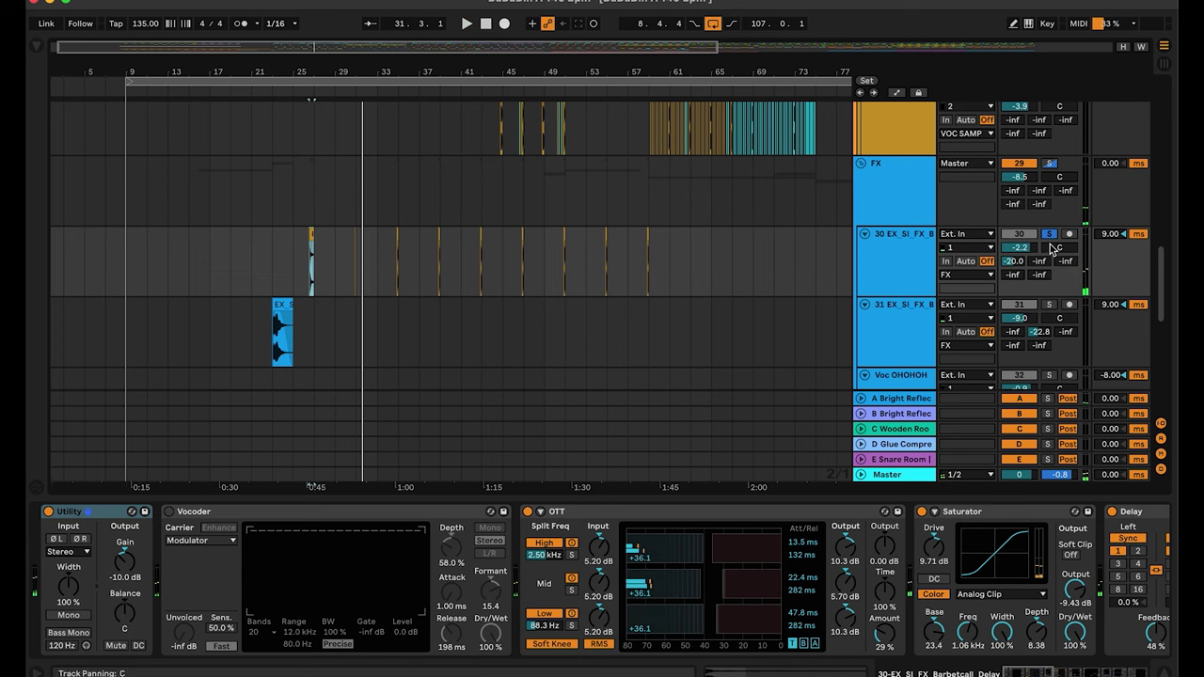
{"action": "left_click", "coordinate": [1049, 234]}
Step: Examine the first part of FX track 30's chain: Vocoder, OTT, Saturator and Delay
{"action": "left_click", "coordinate": [919, 263]}
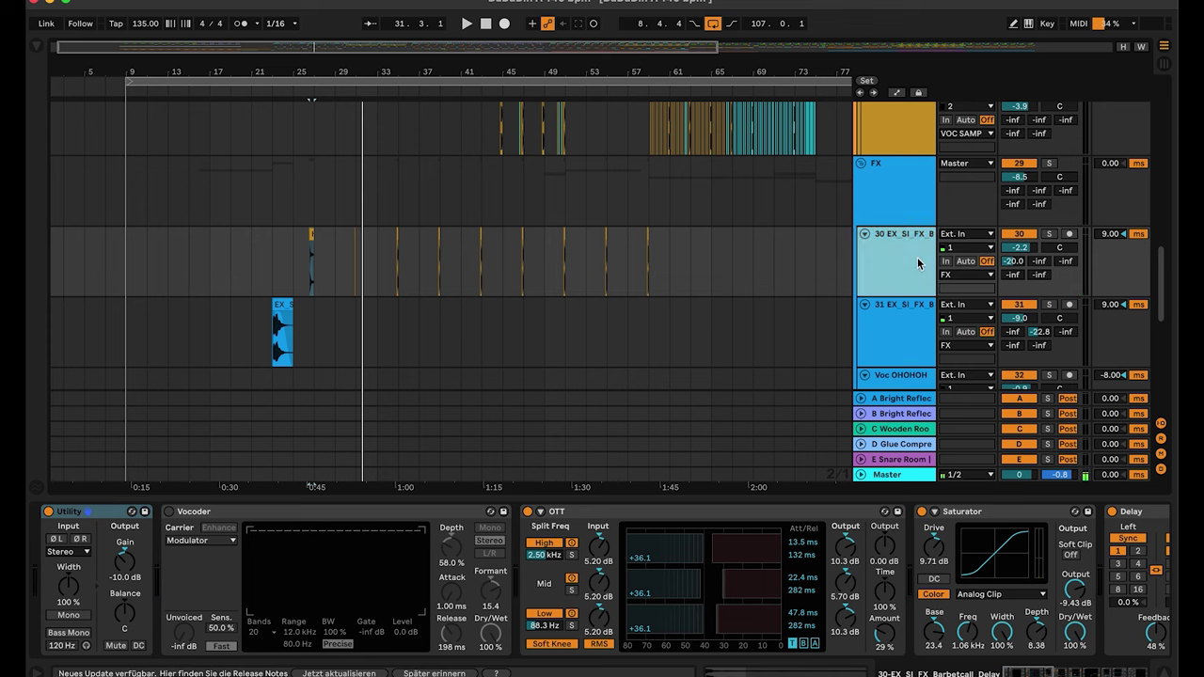
{"action": "scroll", "coordinate": [376, 554], "scroll_direction": "right", "scroll_amount": 5}
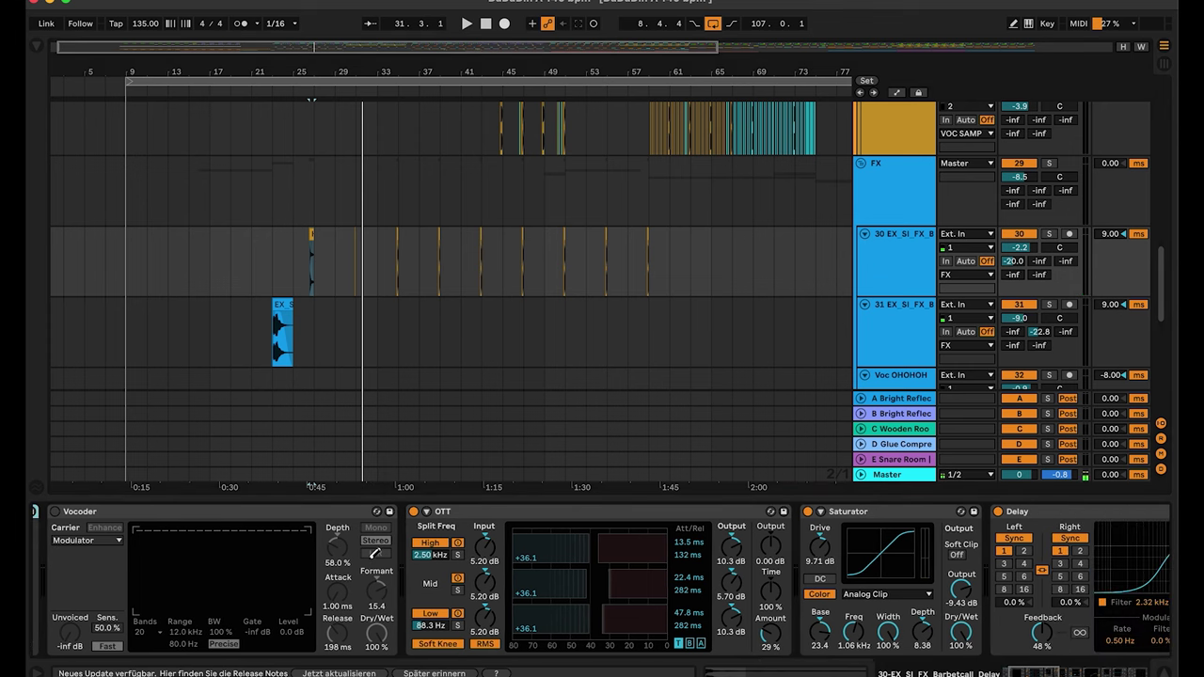
{"action": "scroll", "coordinate": [431, 518], "scroll_direction": "right", "scroll_amount": 4}
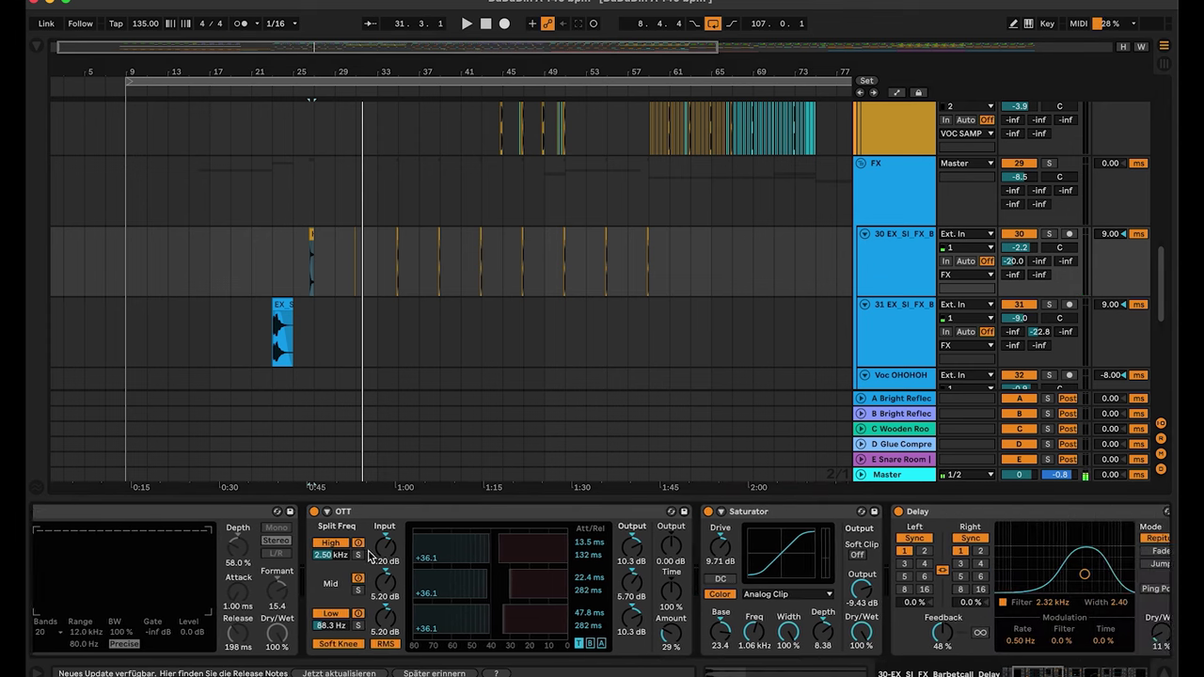
{"action": "left_click", "coordinate": [432, 517]}
{"action": "scroll", "coordinate": [431, 518], "scroll_direction": "right", "scroll_amount": 10}
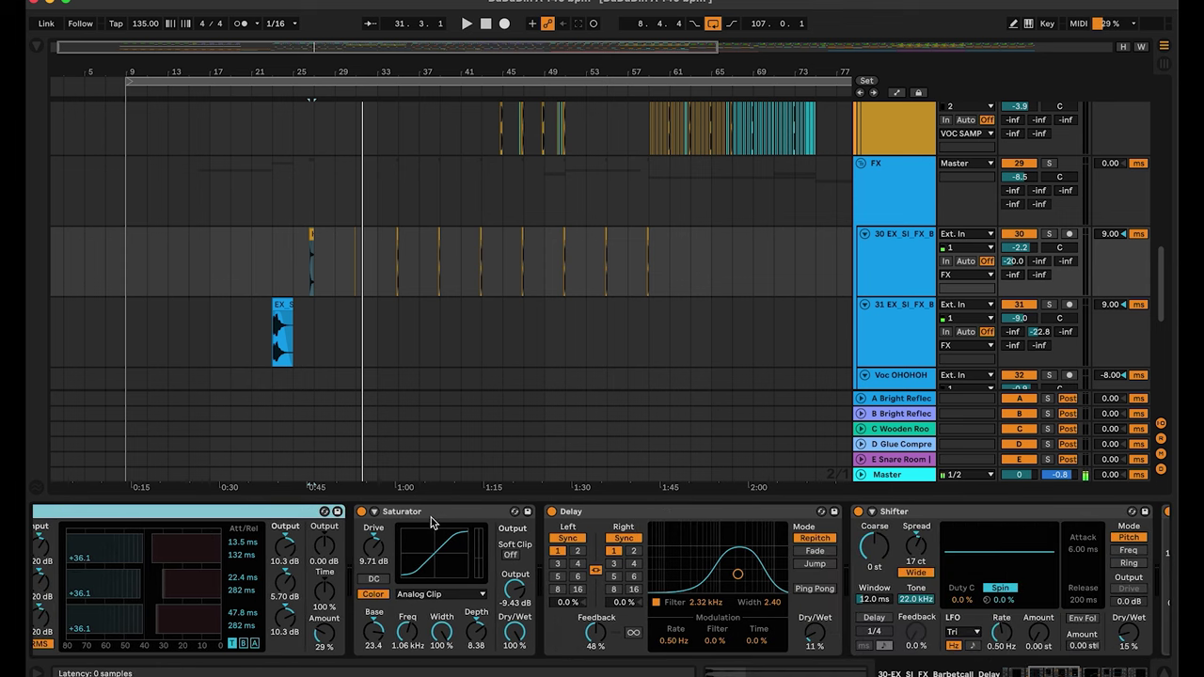
{"action": "left_click", "coordinate": [444, 514]}
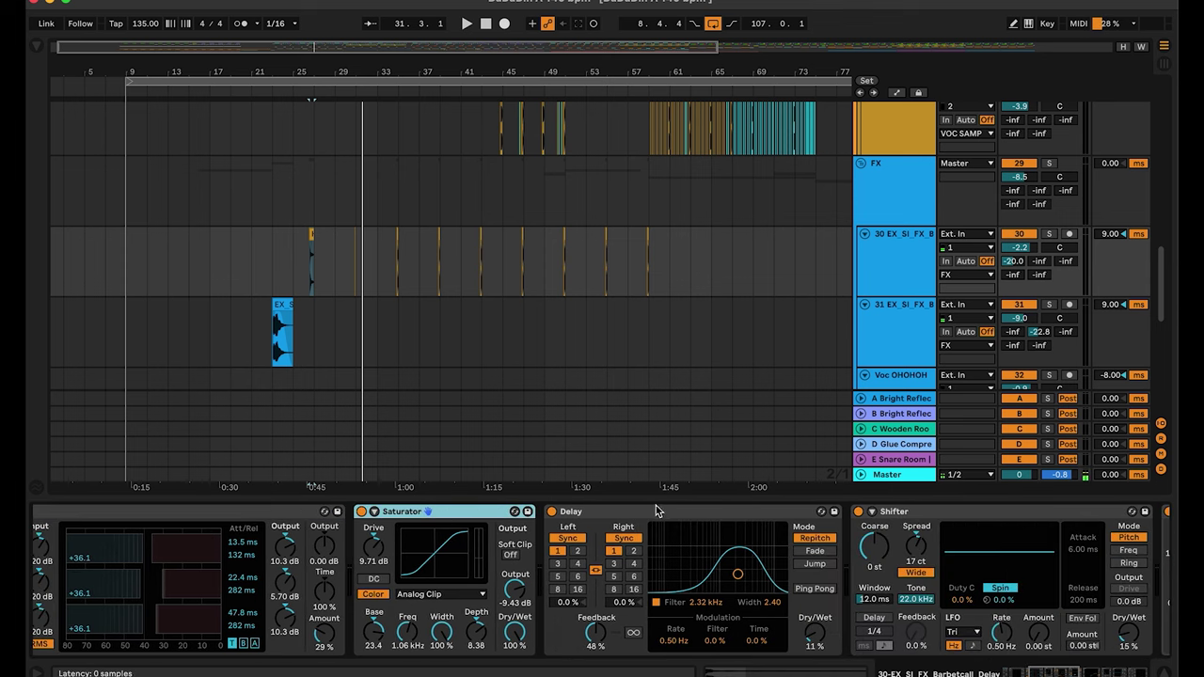
{"action": "left_click", "coordinate": [651, 511]}
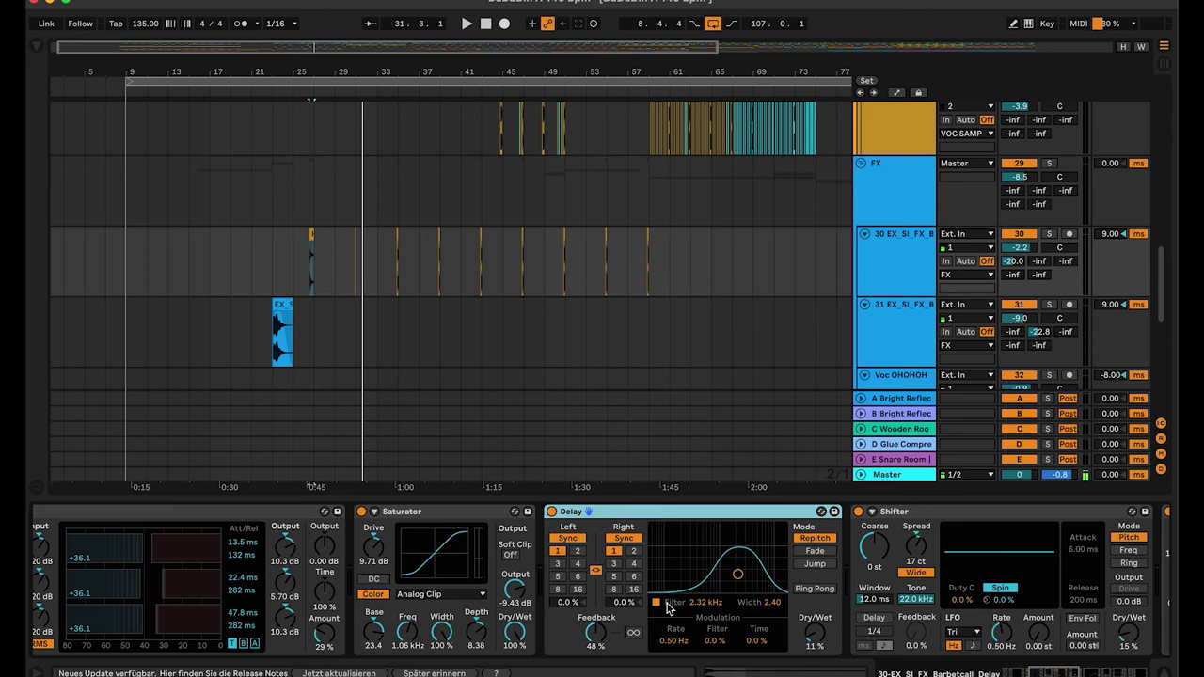
Step: Examine the Shifter, EQ Eight-30, Glue Compressor and Auto Filter on FX track 30
{"action": "scroll", "coordinate": [668, 607], "scroll_direction": "right", "scroll_amount": 4}
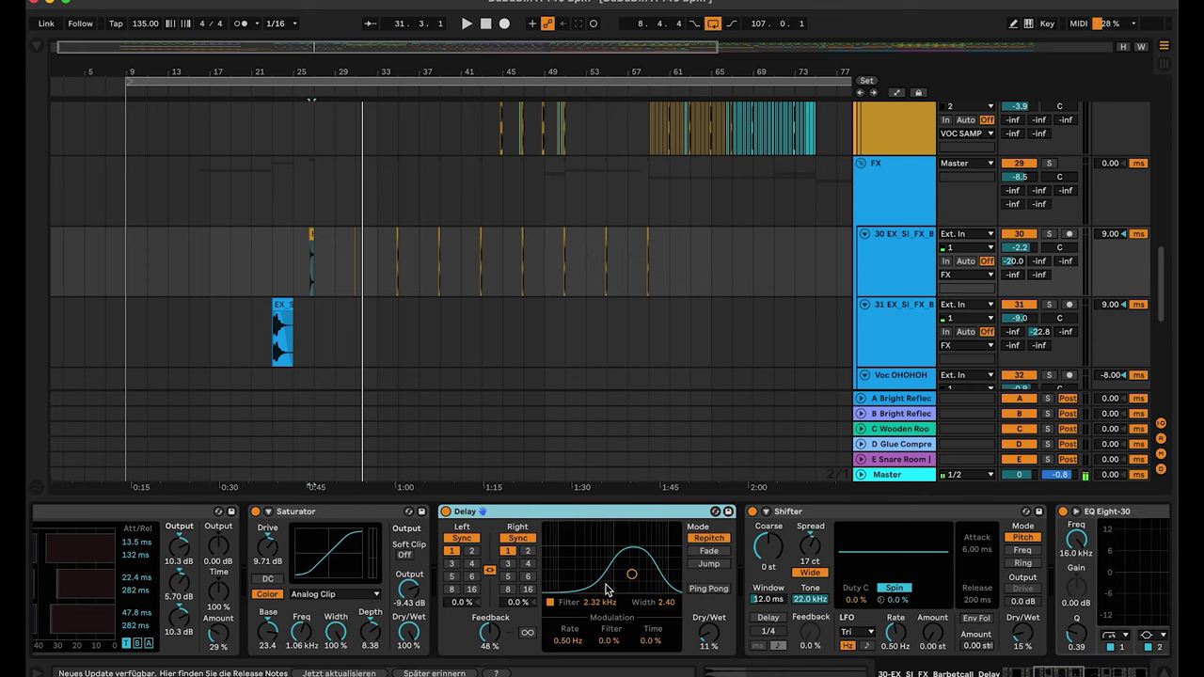
{"action": "scroll", "coordinate": [606, 584], "scroll_direction": "right", "scroll_amount": 6}
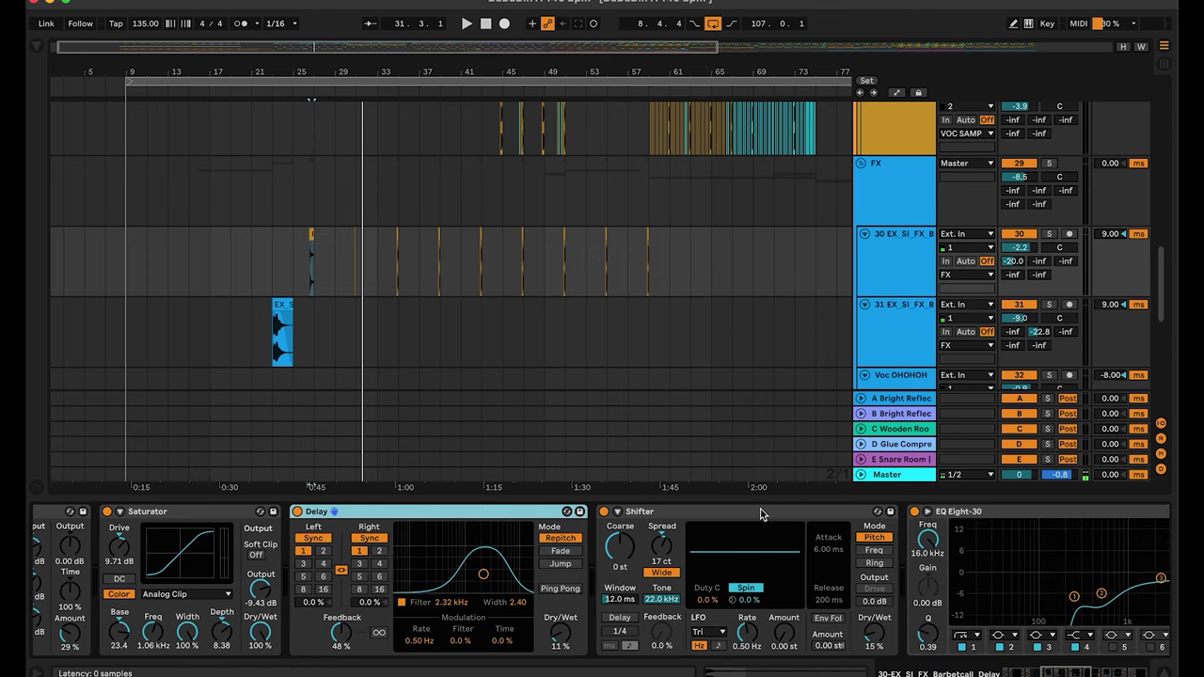
{"action": "left_click", "coordinate": [761, 515]}
{"action": "scroll", "coordinate": [755, 535], "scroll_direction": "right", "scroll_amount": 15}
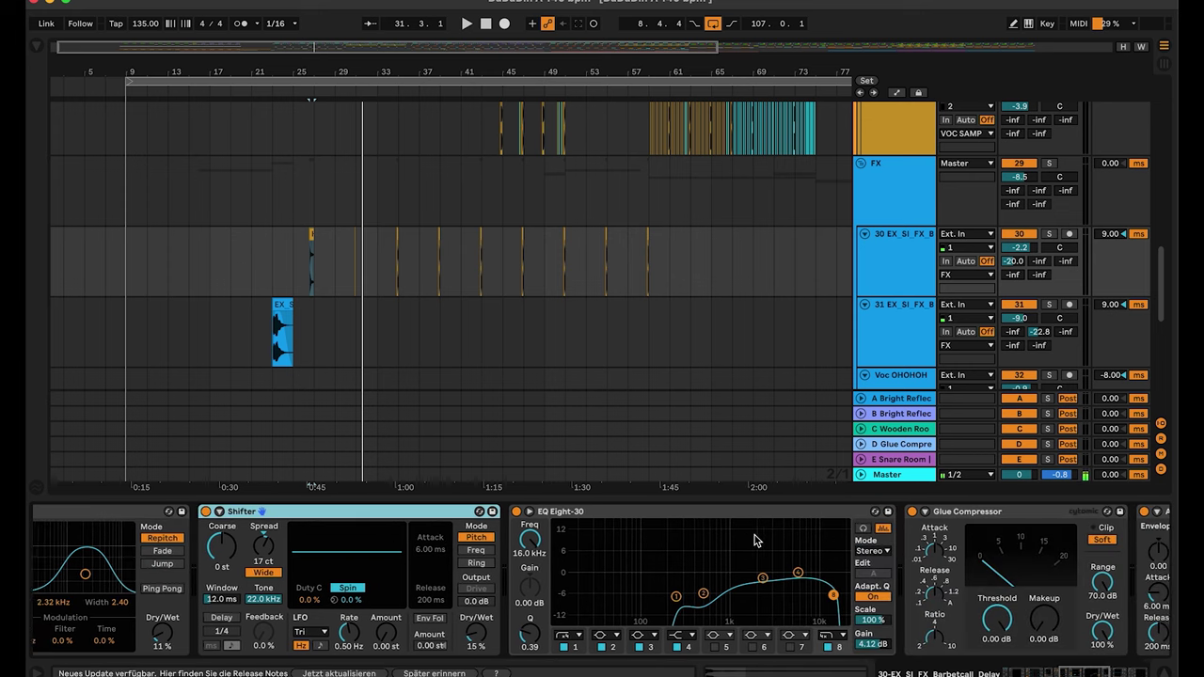
{"action": "left_click", "coordinate": [795, 585]}
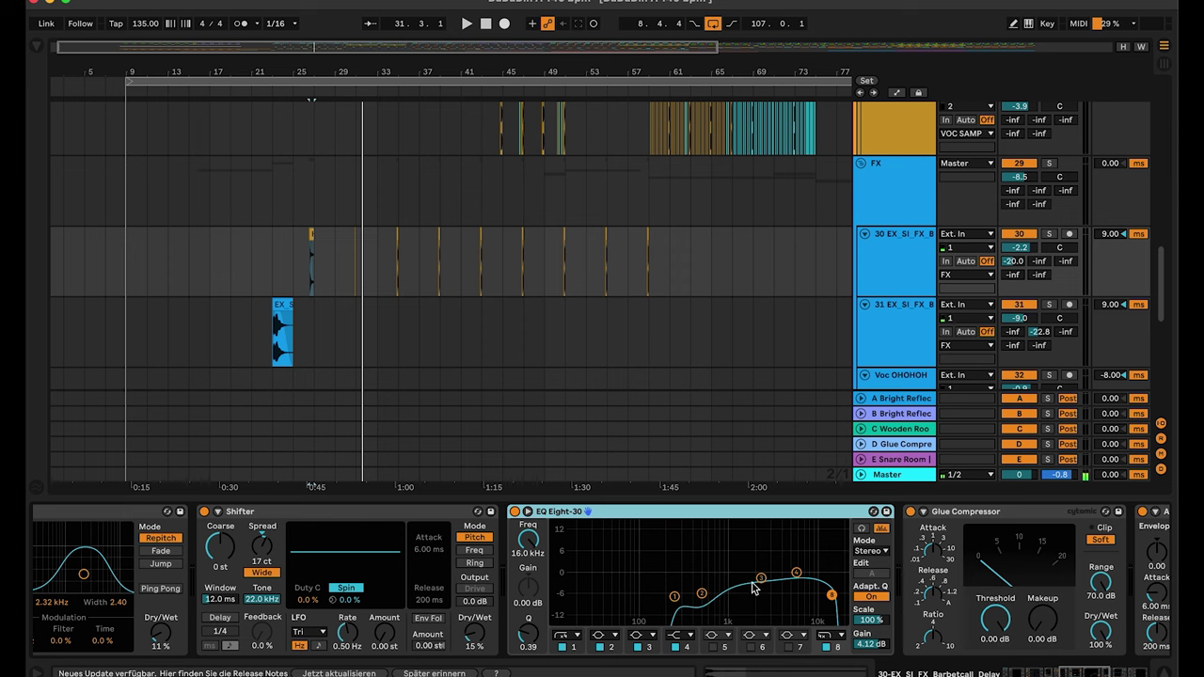
{"action": "scroll", "coordinate": [752, 588], "scroll_direction": "right", "scroll_amount": 17}
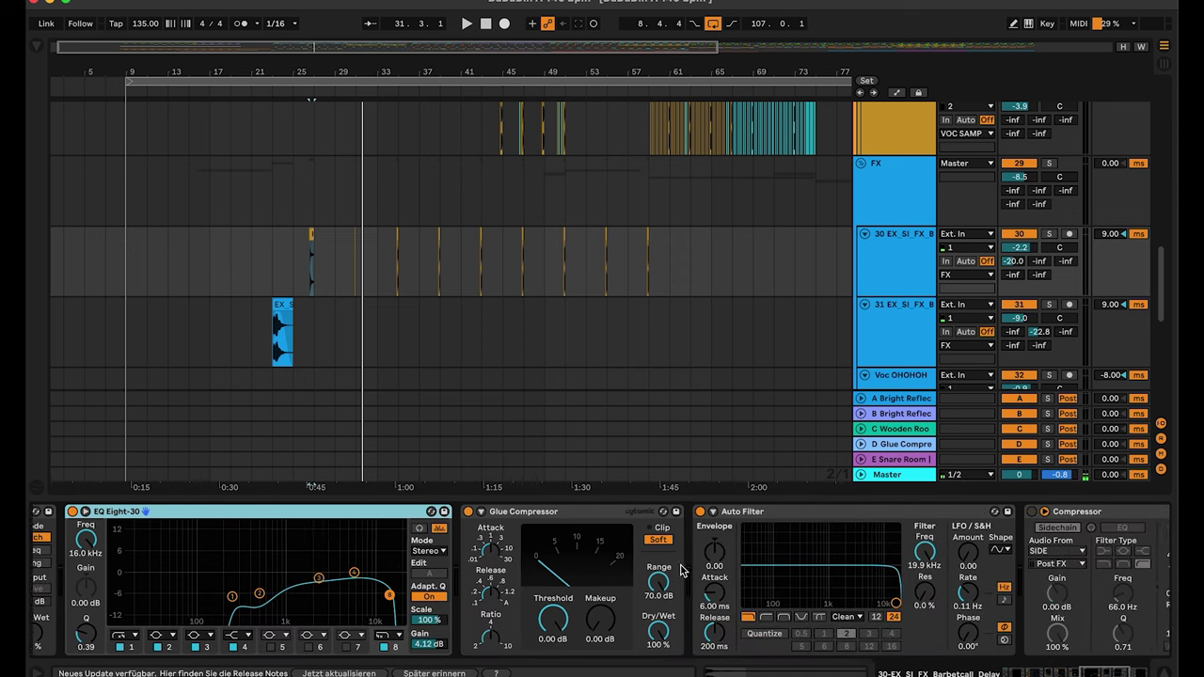
Step: Examine the Auto Filter and the sidechain Compressor at the end of FX track 30's chain
{"action": "scroll", "coordinate": [682, 570], "scroll_direction": "right", "scroll_amount": 2}
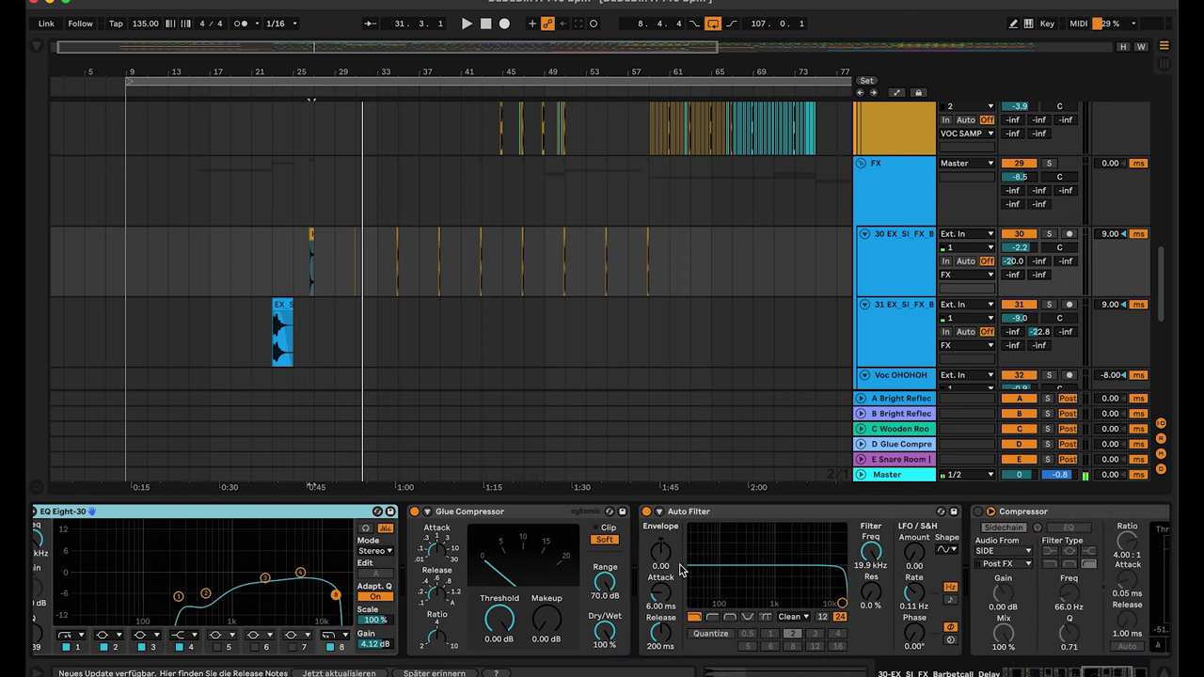
{"action": "left_click", "coordinate": [749, 514]}
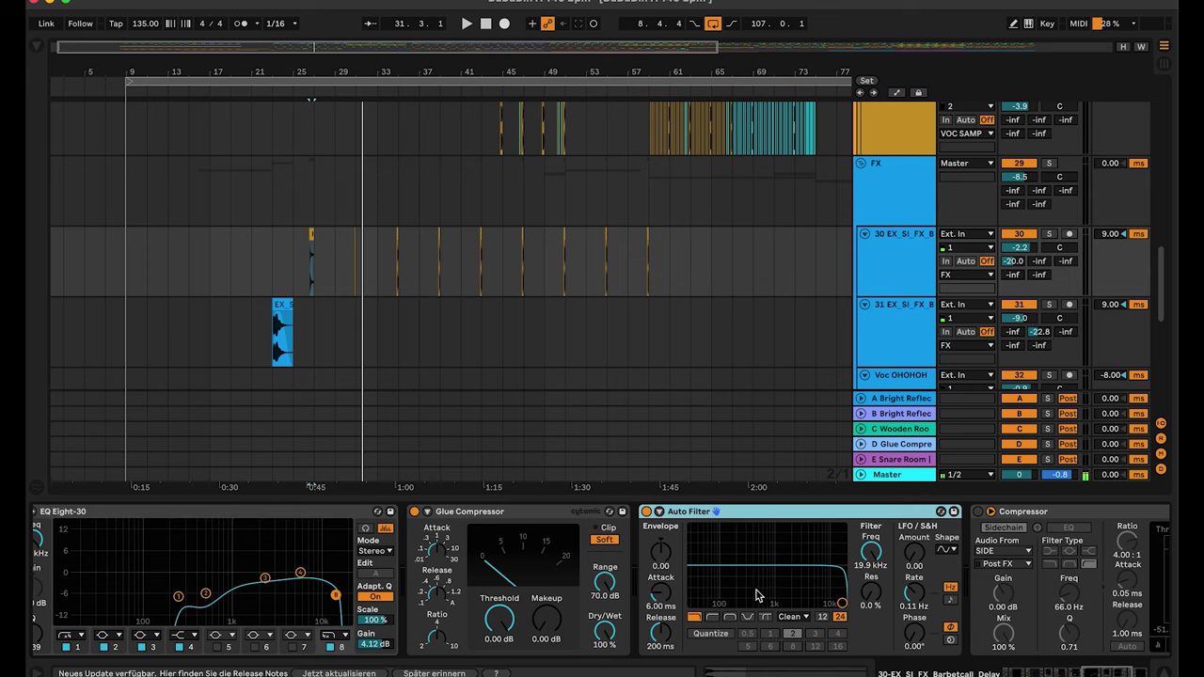
{"action": "scroll", "coordinate": [724, 589], "scroll_direction": "right", "scroll_amount": 1}
{"action": "scroll", "coordinate": [722, 587], "scroll_direction": "right", "scroll_amount": 10}
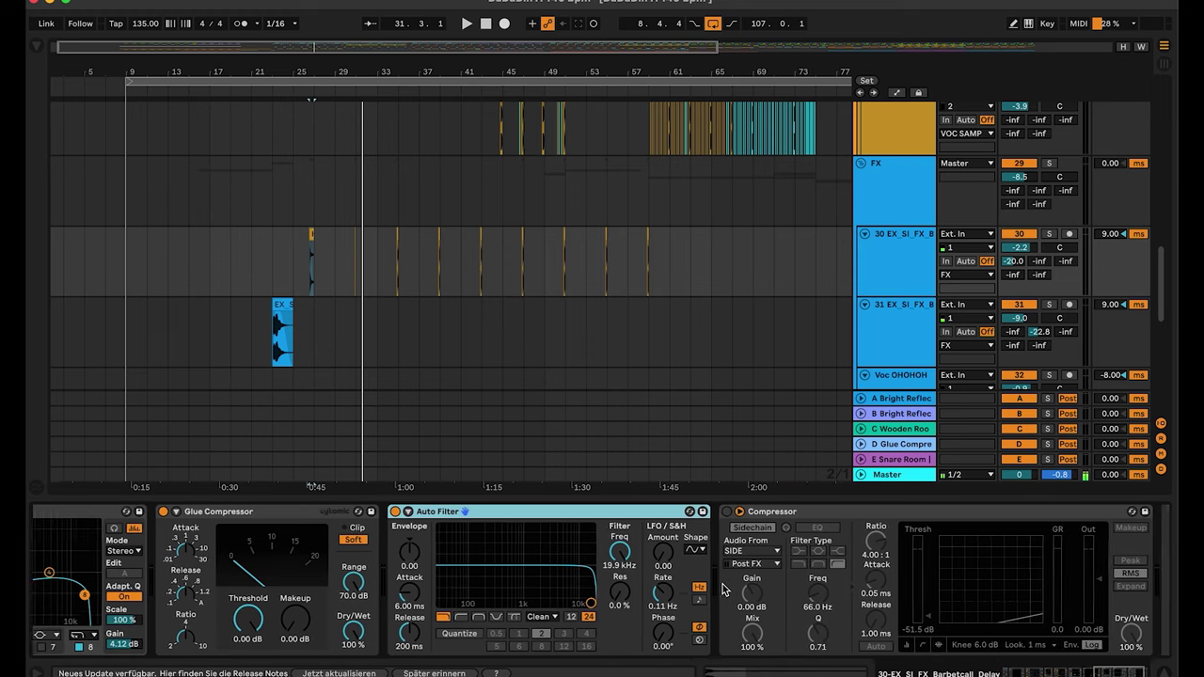
{"action": "left_click", "coordinate": [777, 513]}
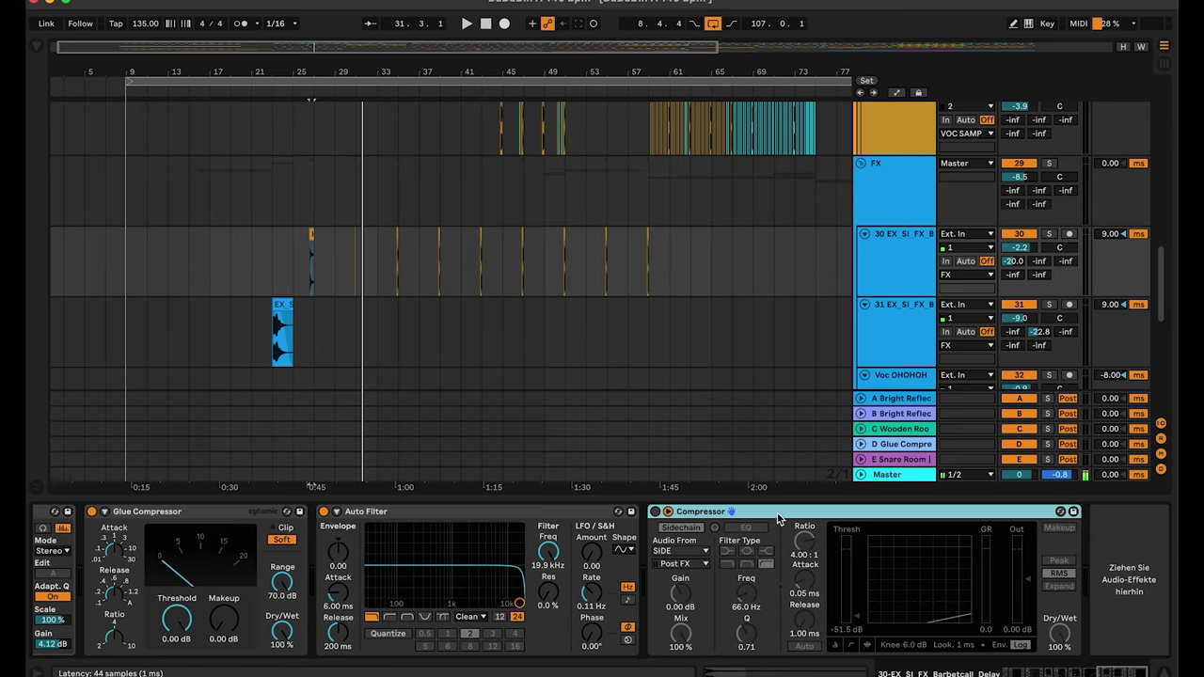
Step: Audition FX track 31 soloed from its clip at bar 23, then stop playback and turn the solo off
{"action": "left_click_drag", "start_coordinate": [496, 71], "coordinate": [398, 188]}
{"action": "scroll", "coordinate": [419, 254], "scroll_direction": "down", "scroll_amount": 3}
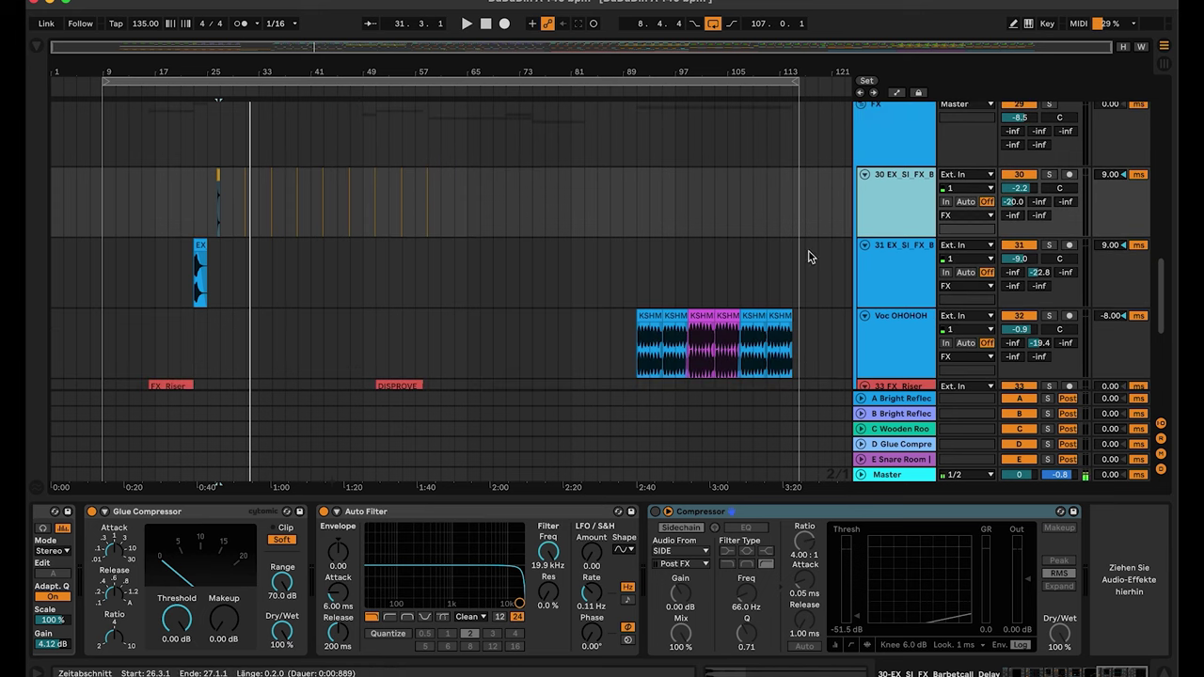
{"action": "left_click", "coordinate": [204, 256]}
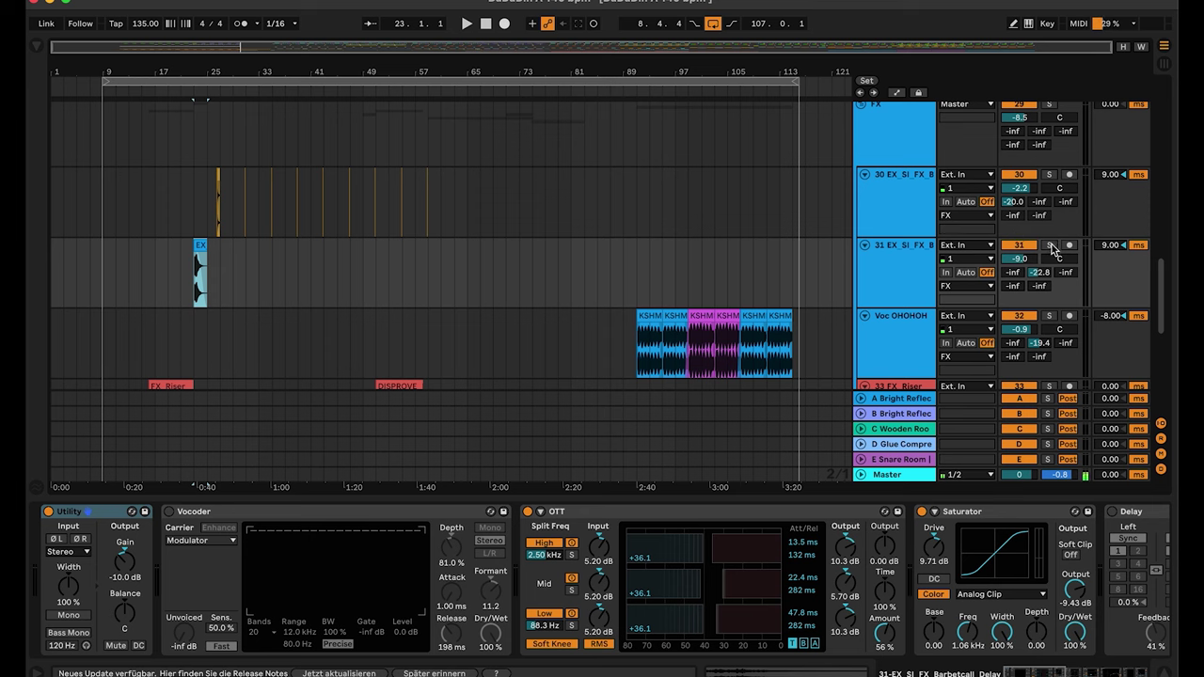
{"action": "left_click", "coordinate": [1051, 245]}
{"action": "key", "text": "space"}
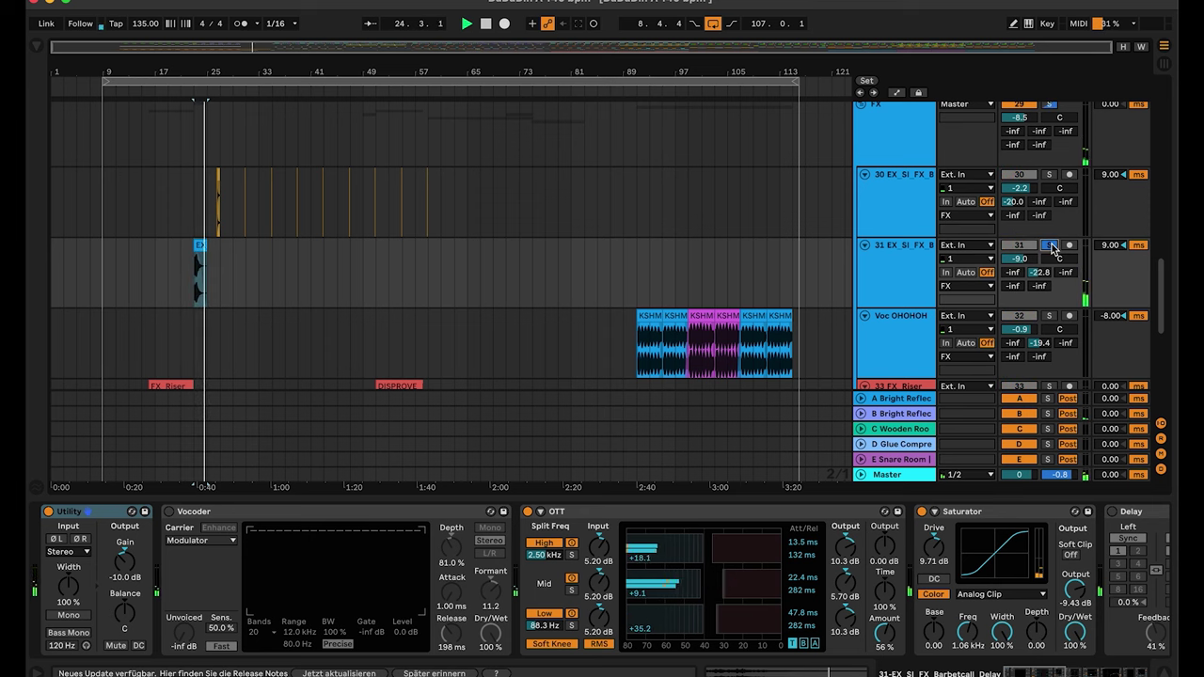
{"action": "key", "text": "space"}
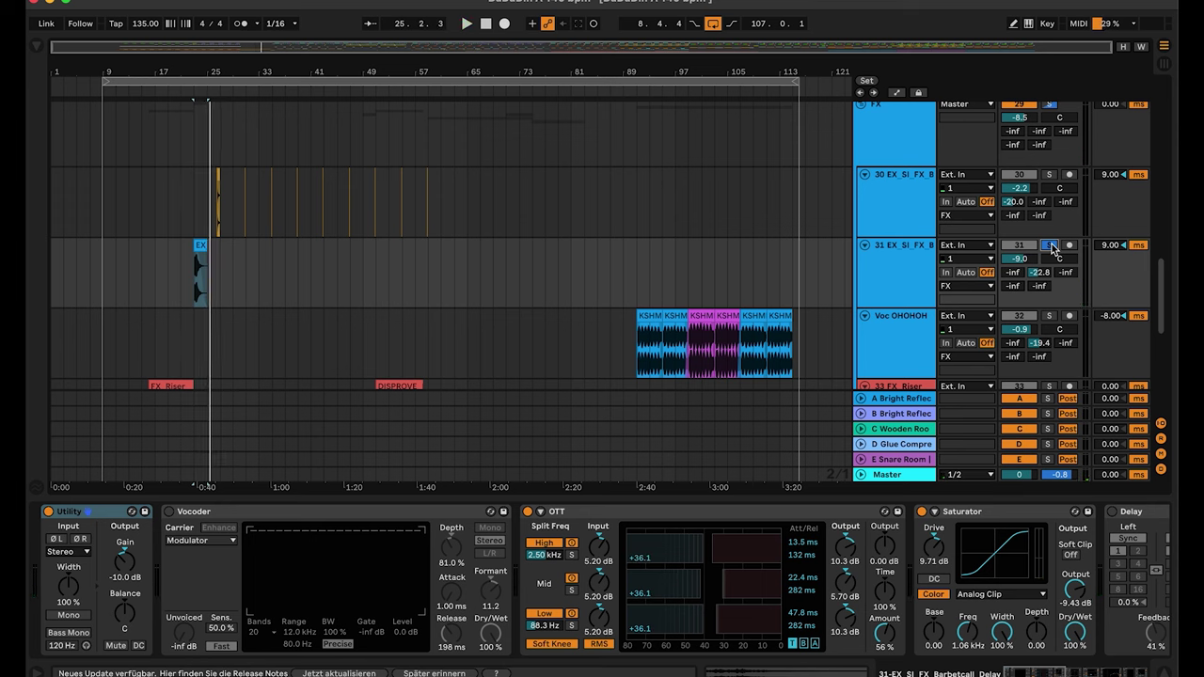
{"action": "left_click", "coordinate": [1051, 244]}
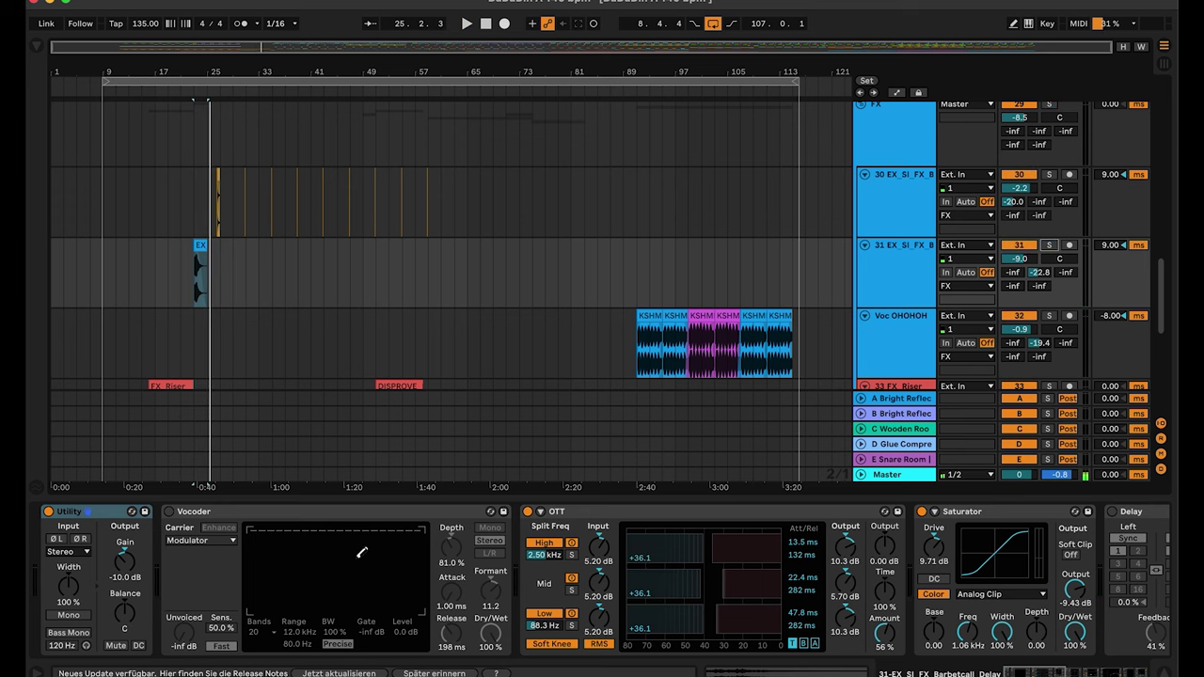
Step: Examine FX track 31's chain from OTT and Saturator through Delay, Shifter and EQ Eight-30 to soothe2 and Glue Compressor
{"action": "left_click", "coordinate": [665, 518]}
{"action": "scroll", "coordinate": [664, 520], "scroll_direction": "down", "scroll_amount": 5}
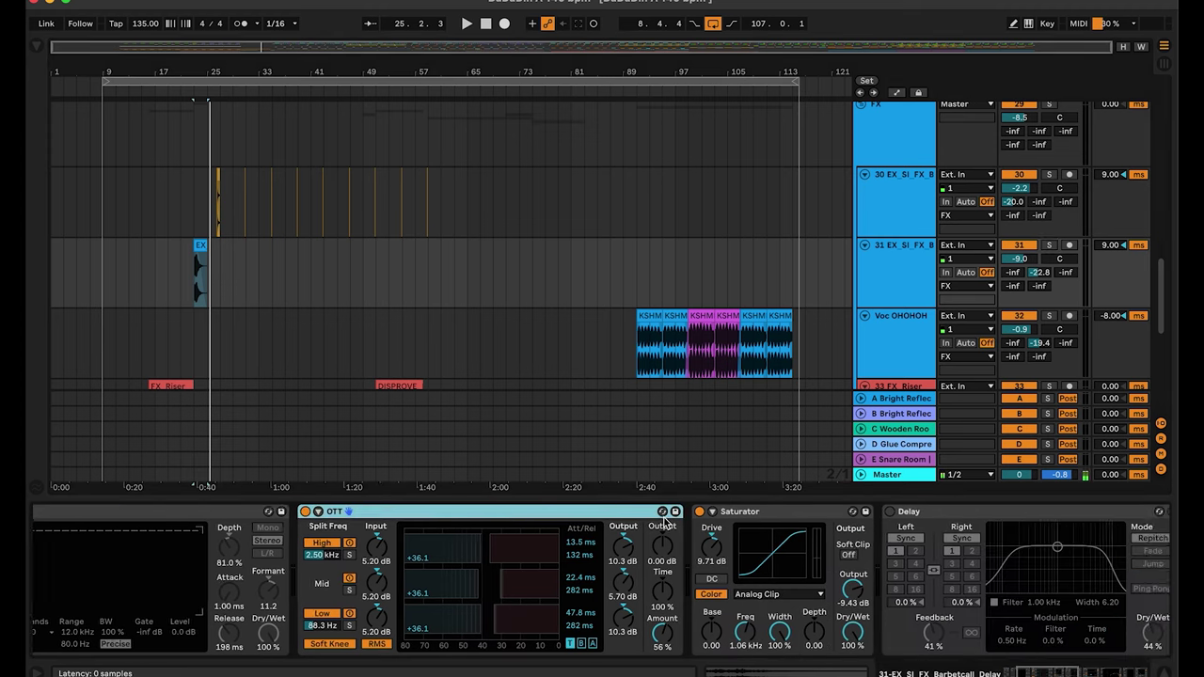
{"action": "scroll", "coordinate": [664, 522], "scroll_direction": "down", "scroll_amount": 8}
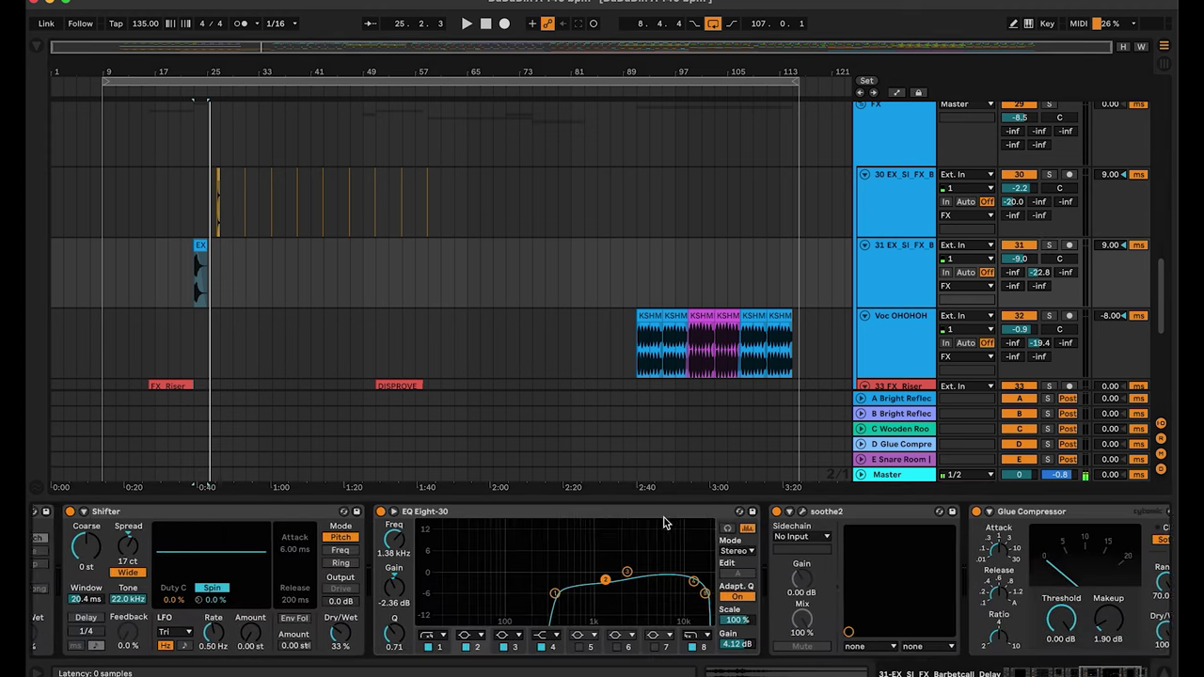
{"action": "left_click", "coordinate": [479, 513]}
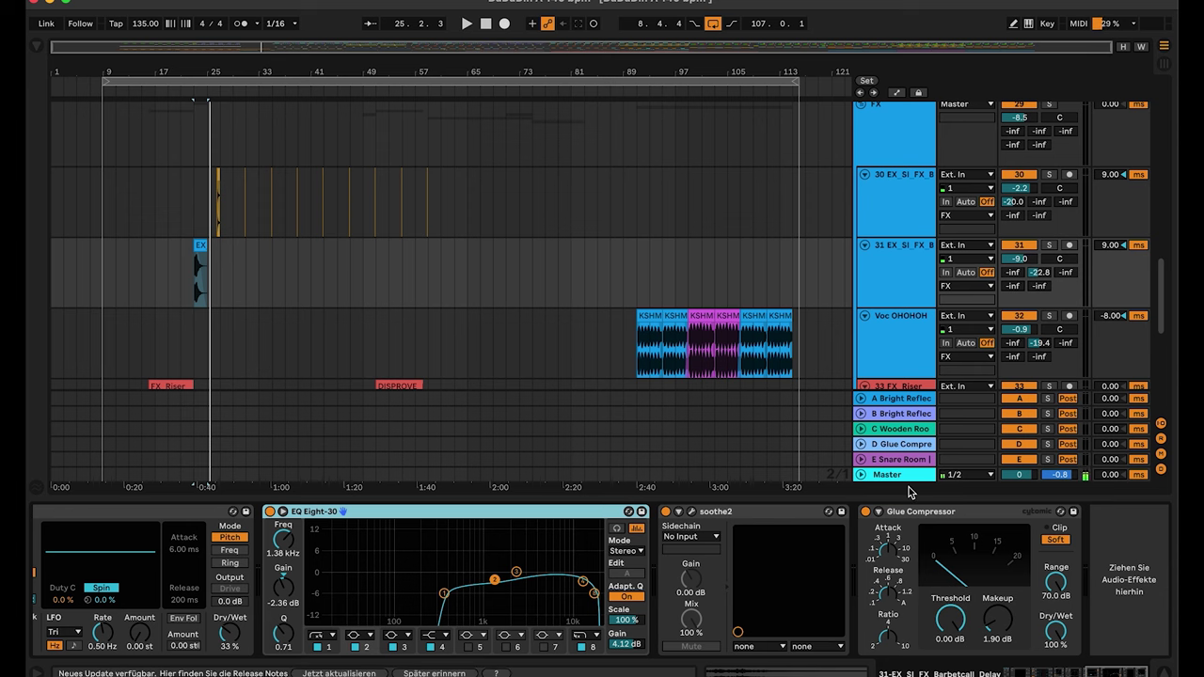
Step: Audition the Voc OHOHOH track soloed from its first clip at bar 91, then stop playback and turn the solo off
{"action": "scroll", "coordinate": [708, 231], "scroll_direction": "down", "scroll_amount": 5}
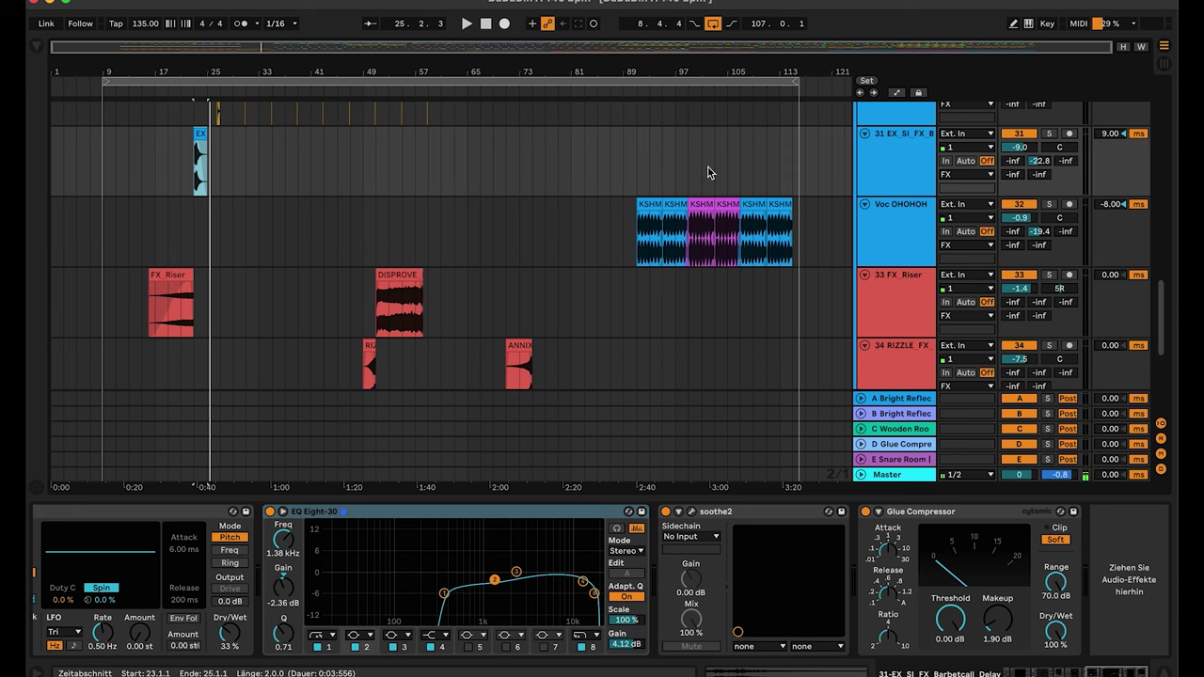
{"action": "left_click", "coordinate": [644, 208]}
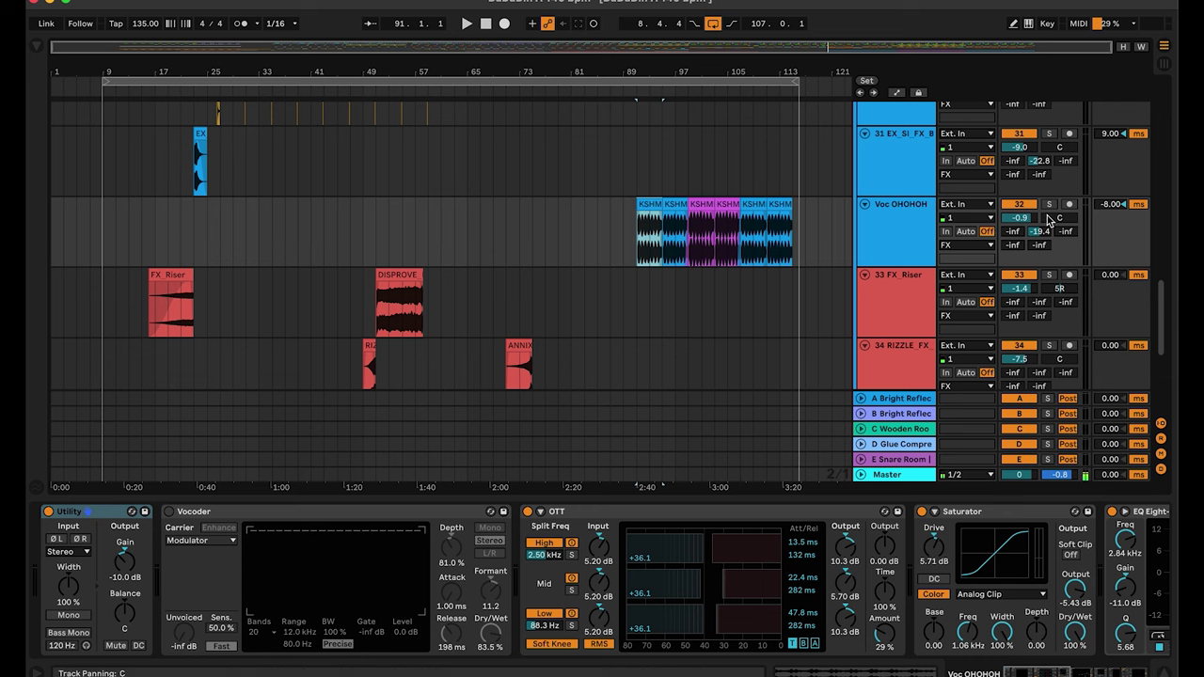
{"action": "left_click", "coordinate": [1051, 207]}
{"action": "key", "text": "space"}
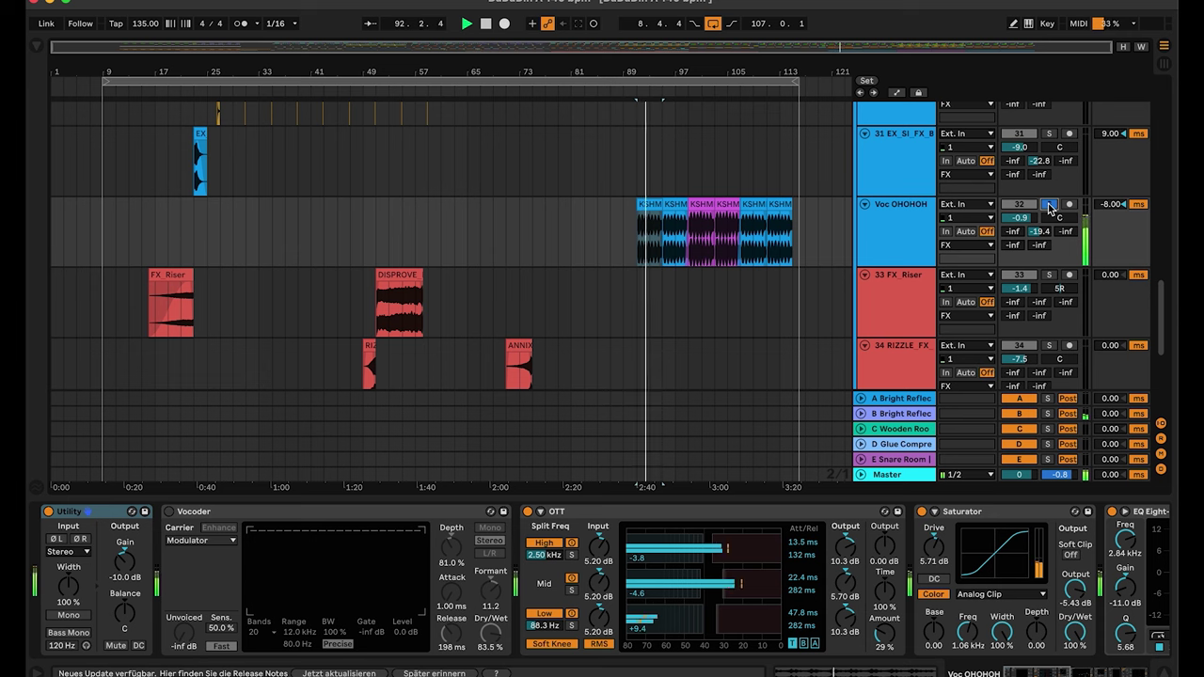
{"action": "key", "text": "space"}
{"action": "left_click", "coordinate": [1051, 208]}
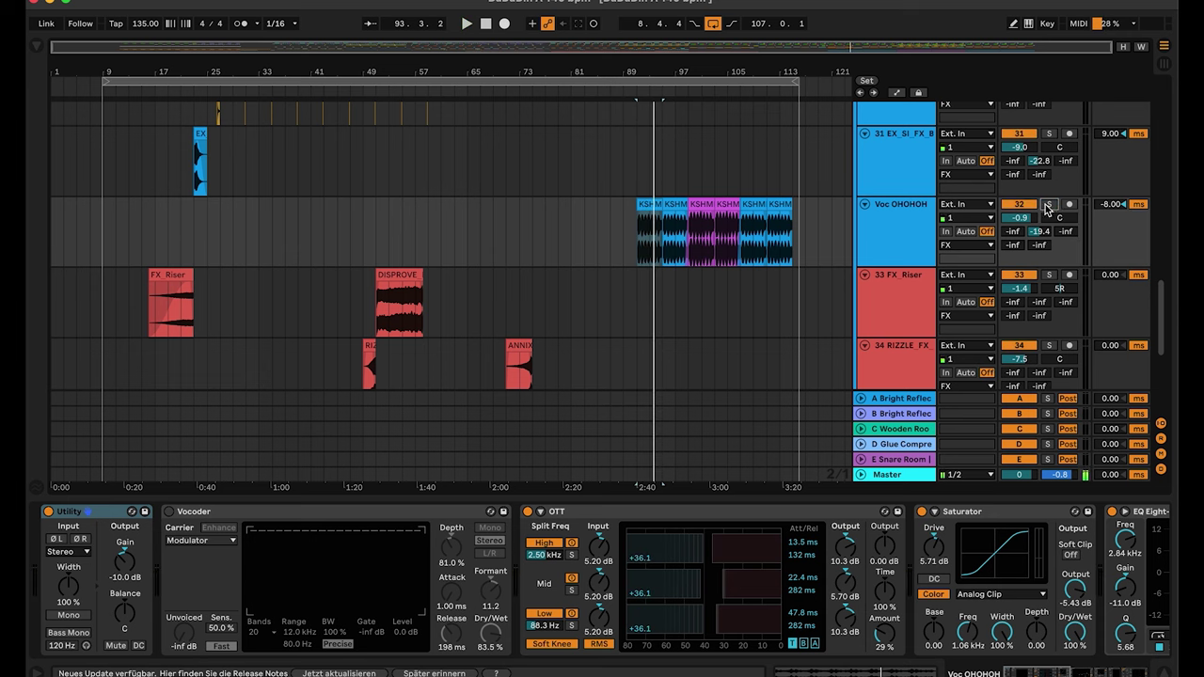
Step: Play the first Voc OHOHOH clip from bar 91 again without solo, then stop playback
{"action": "left_click", "coordinate": [645, 204]}
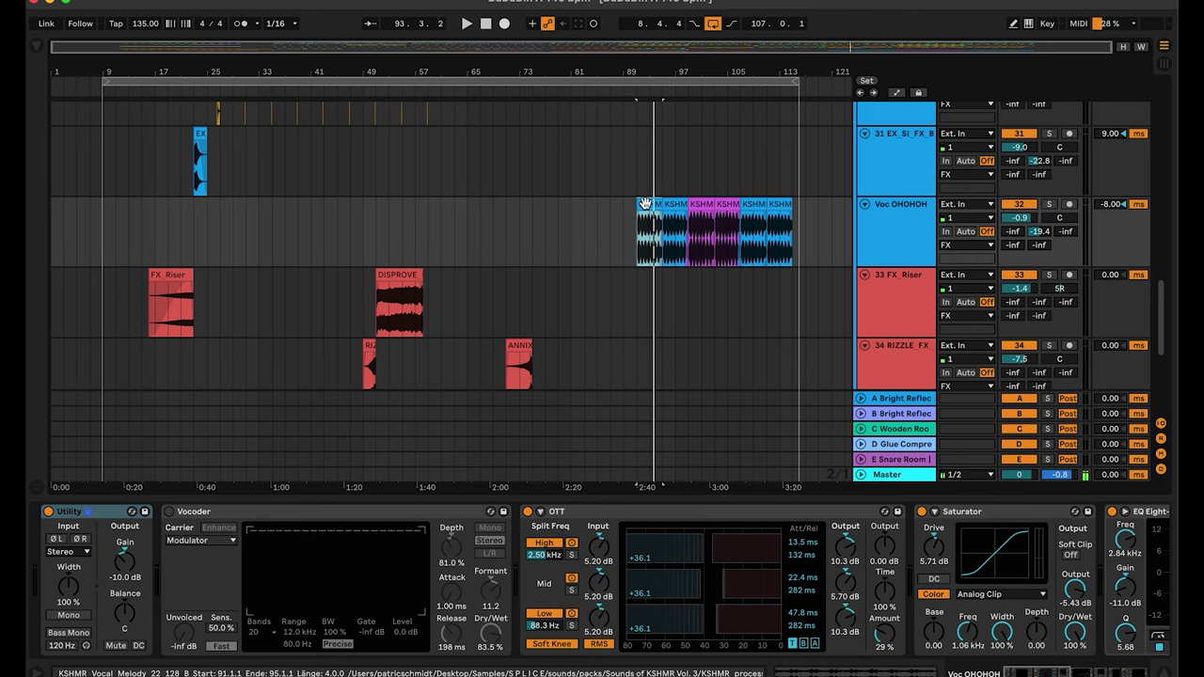
{"action": "key", "text": "space"}
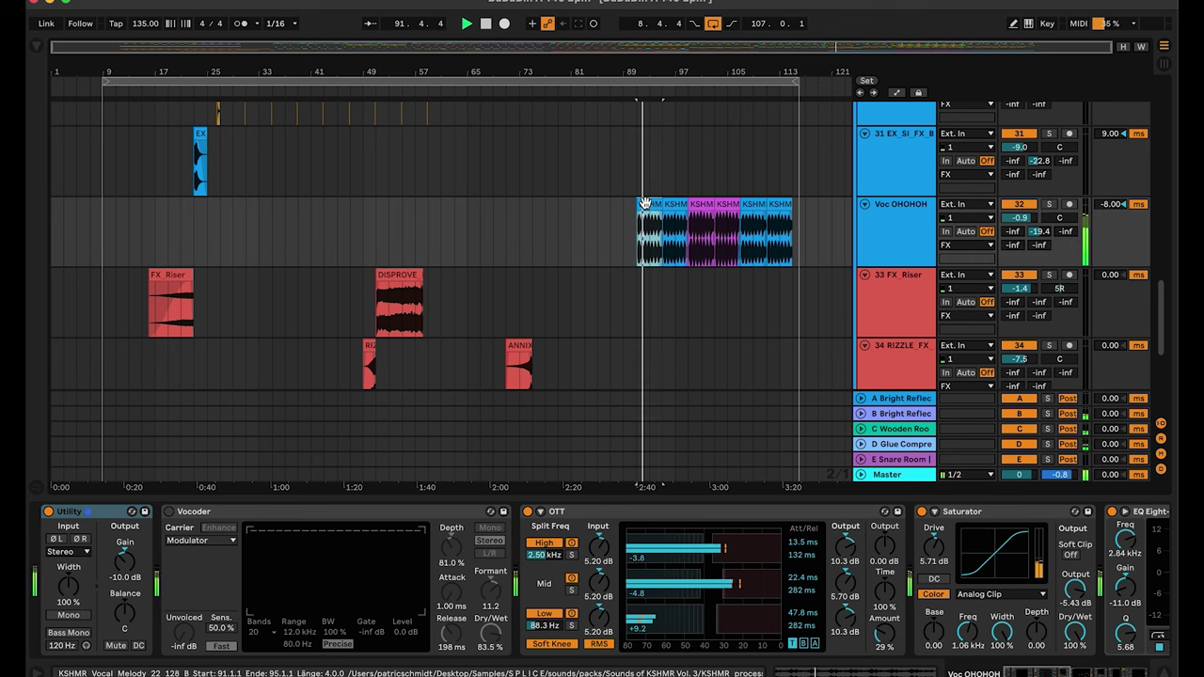
{"action": "key", "text": "space"}
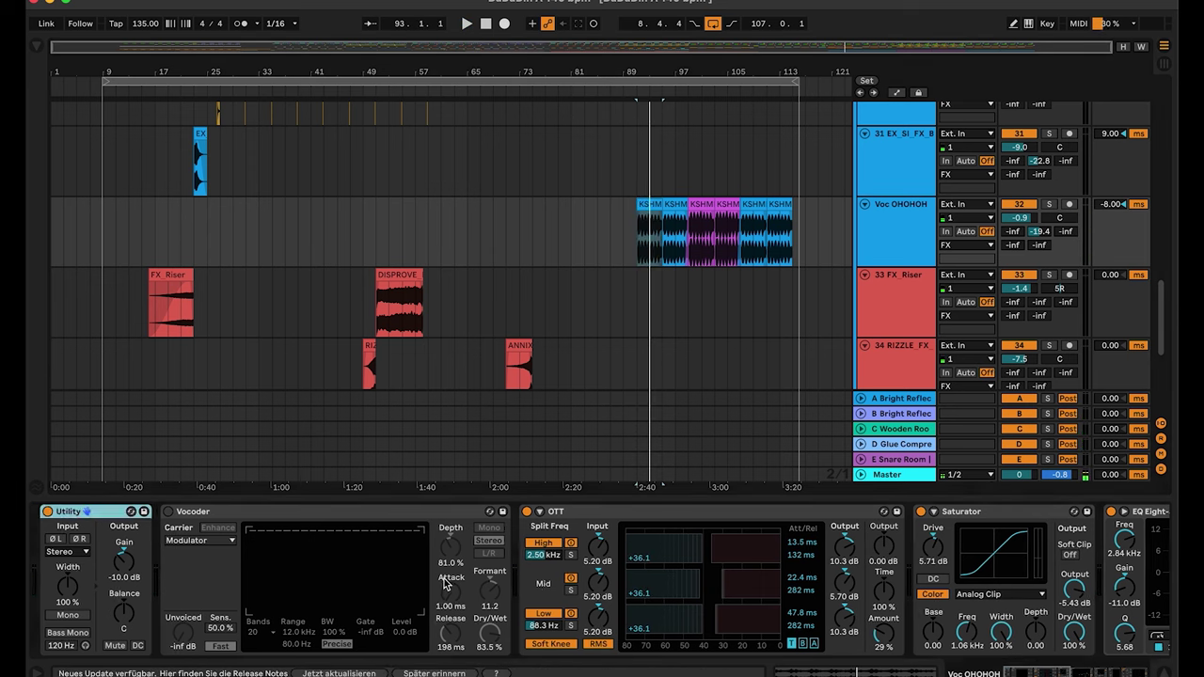
Step: Examine the OTT, Saturator and EQ Eight-30 on the Voc OHOHOH track, including the narrow cut on the EQ
{"action": "scroll", "coordinate": [446, 584], "scroll_direction": "right", "scroll_amount": 5}
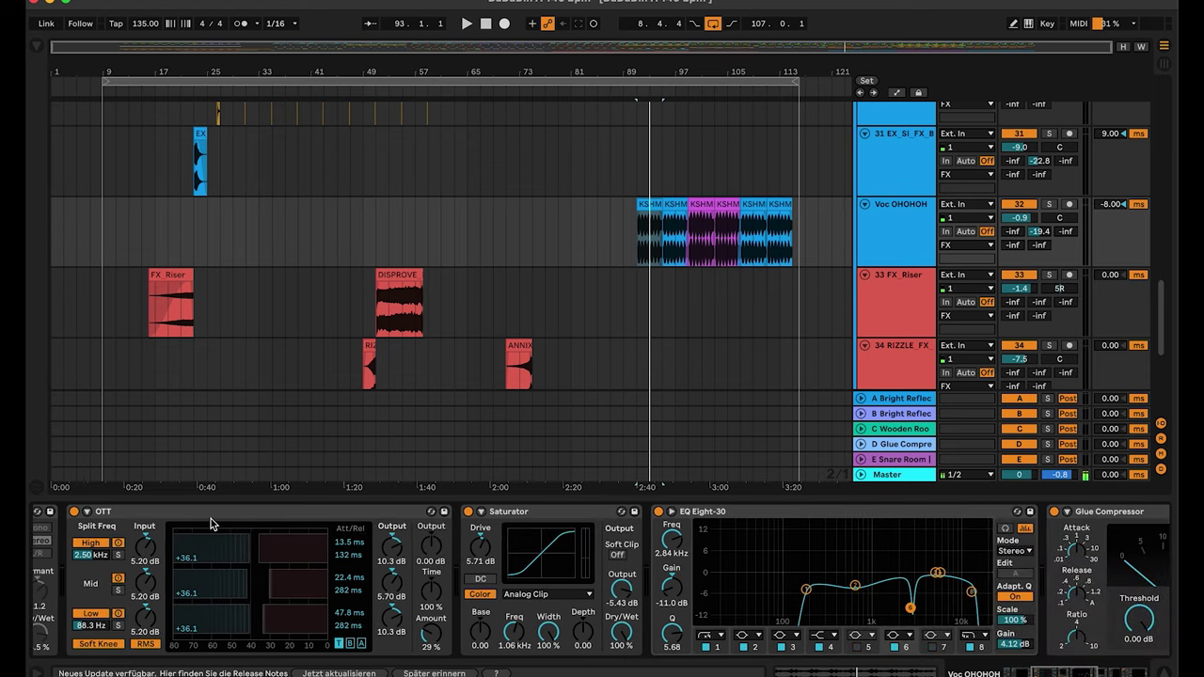
{"action": "scroll", "coordinate": [544, 519], "scroll_direction": "right", "scroll_amount": 1}
{"action": "scroll", "coordinate": [542, 519], "scroll_direction": "right", "scroll_amount": 2}
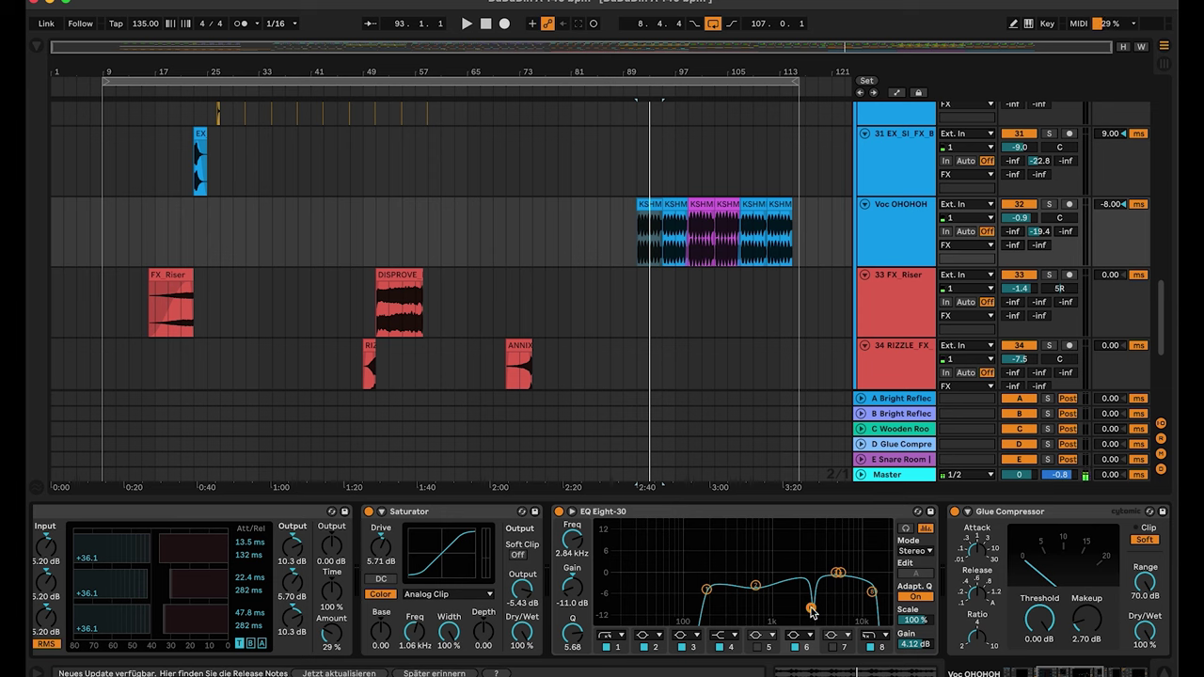
{"action": "scroll", "coordinate": [810, 612], "scroll_direction": "right", "scroll_amount": 3}
{"action": "scroll", "coordinate": [753, 594], "scroll_direction": "right", "scroll_amount": 3}
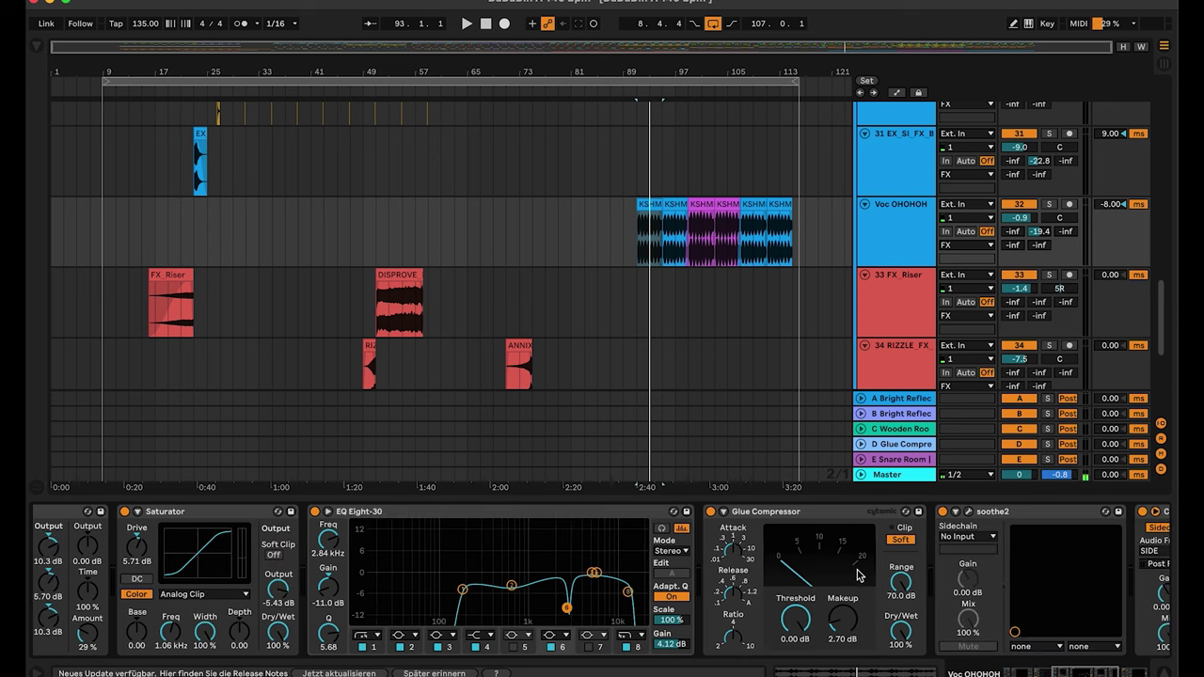
Step: Examine the Glue Compressor, soothe2 and sidechain Compressor at the end of the Voc OHOHOH chain
{"action": "left_click", "coordinate": [824, 513]}
{"action": "scroll", "coordinate": [818, 526], "scroll_direction": "right", "scroll_amount": 1}
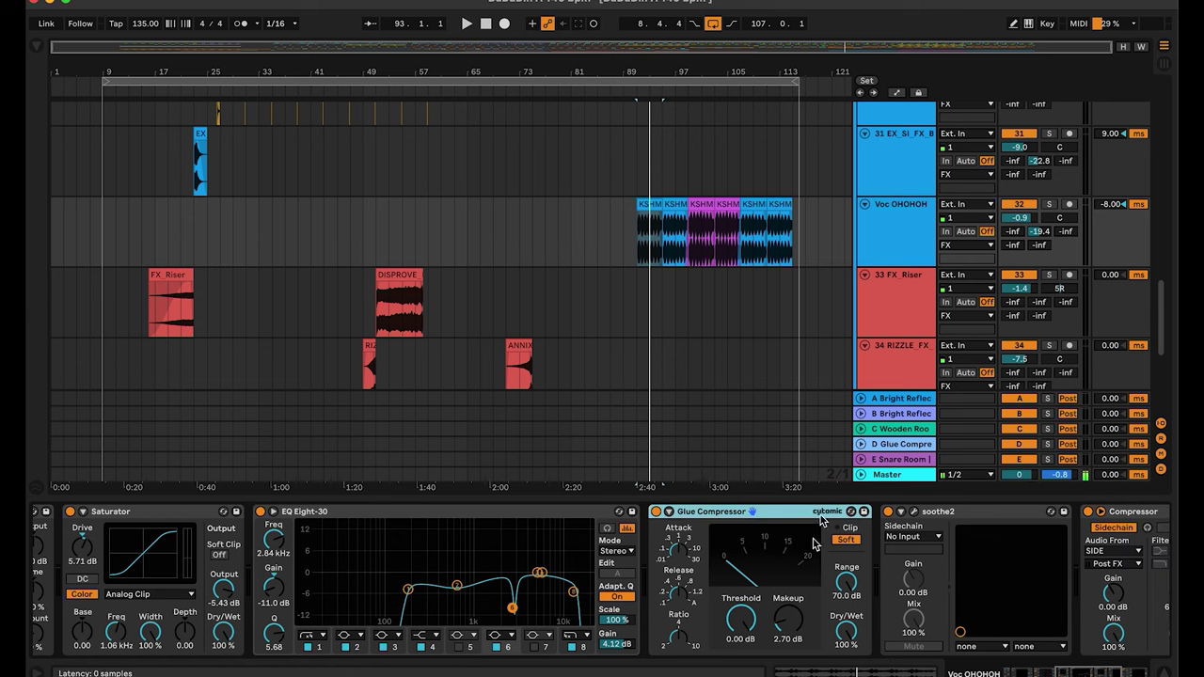
{"action": "scroll", "coordinate": [789, 557], "scroll_direction": "right", "scroll_amount": 5}
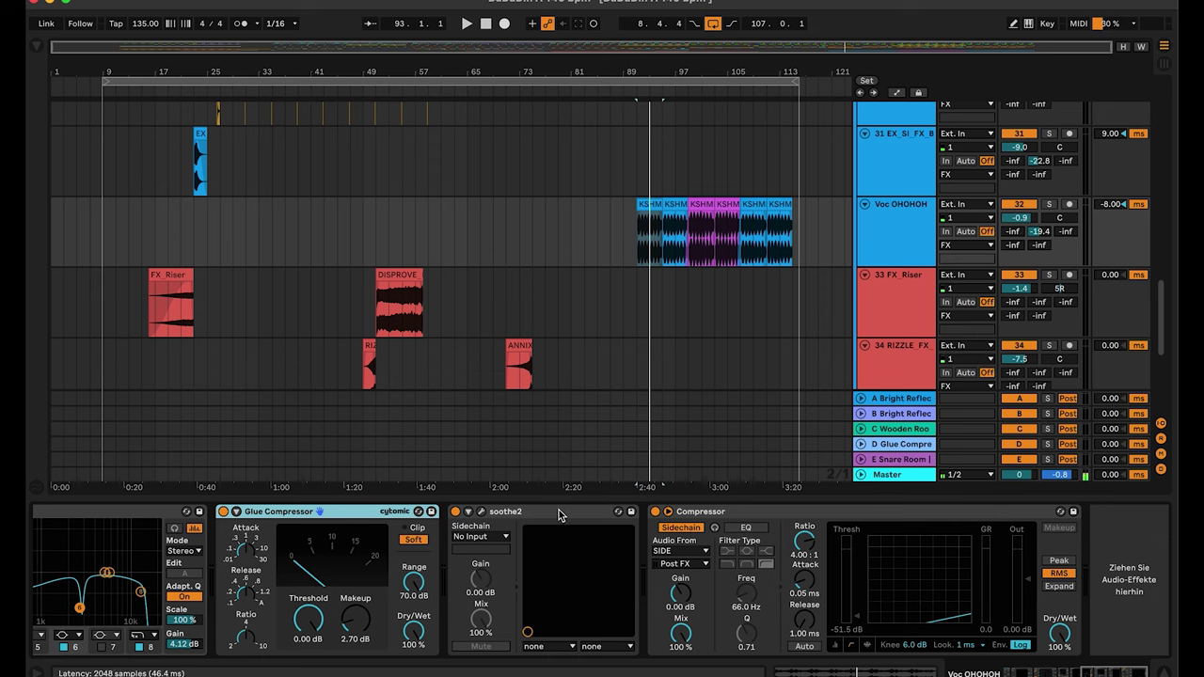
{"action": "left_click", "coordinate": [784, 514]}
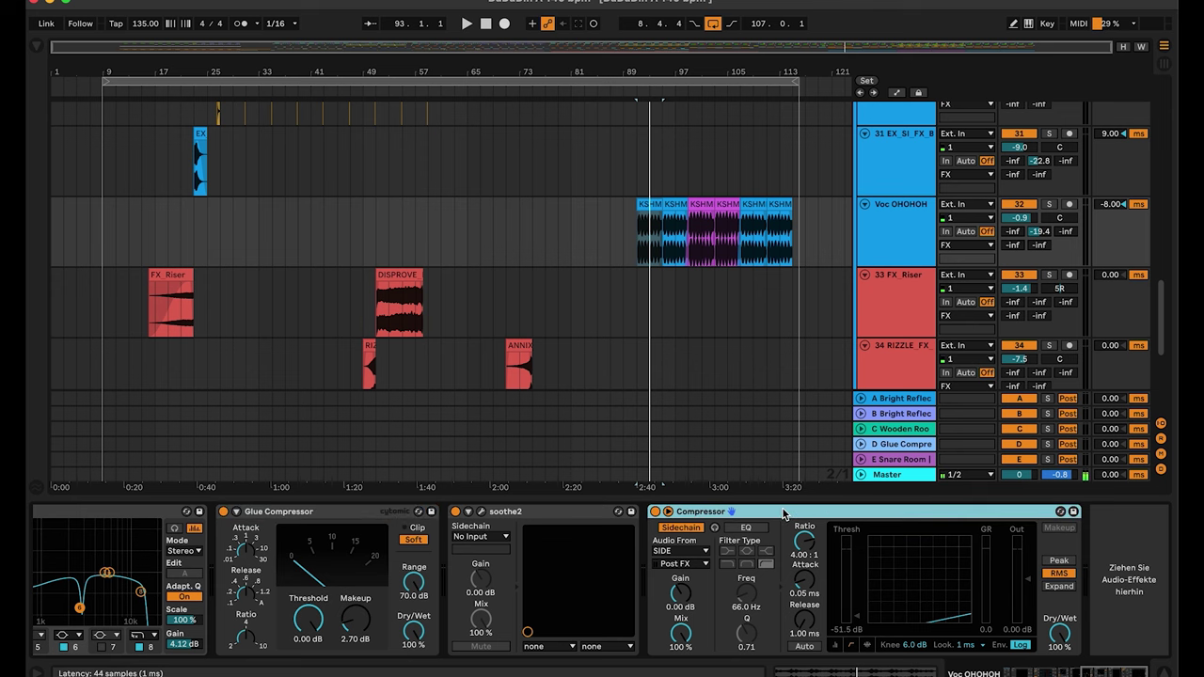
Step: Look over the red riser and FX tracks 33 to 36, then examine the Utility and OTT on track 33 FX_Riser
{"action": "scroll", "coordinate": [702, 186], "scroll_direction": "up", "scroll_amount": 10}
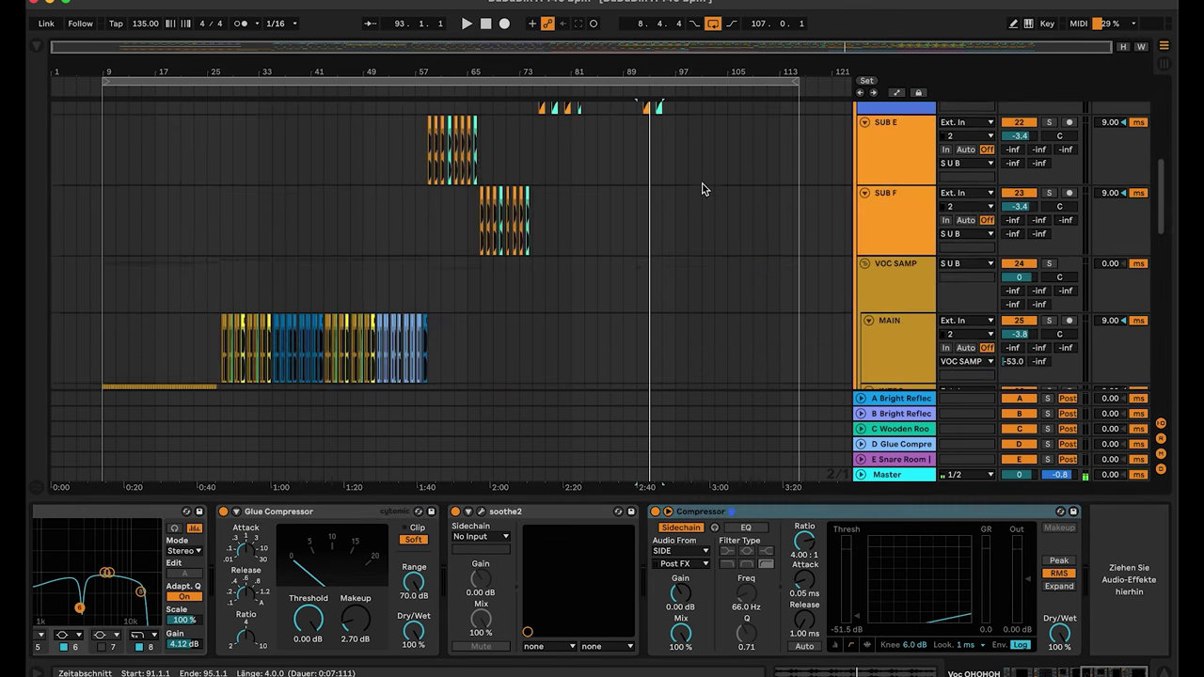
{"action": "scroll", "coordinate": [702, 189], "scroll_direction": "down", "scroll_amount": 12}
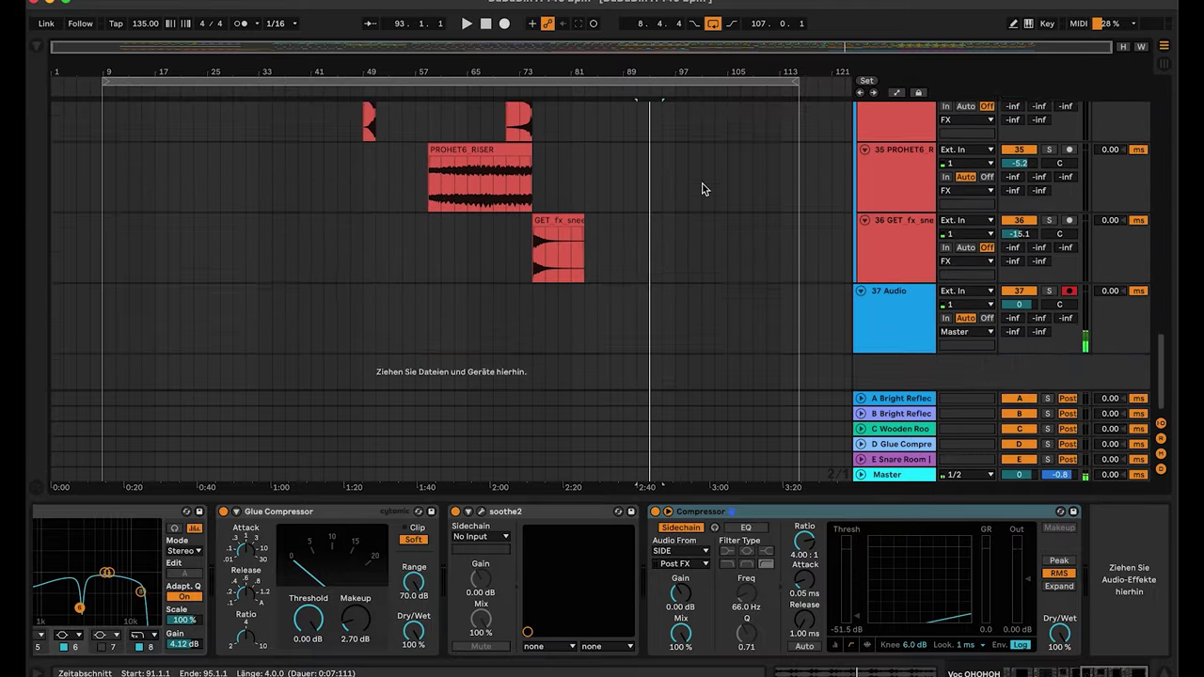
{"action": "scroll", "coordinate": [702, 189], "scroll_direction": "up", "scroll_amount": 4}
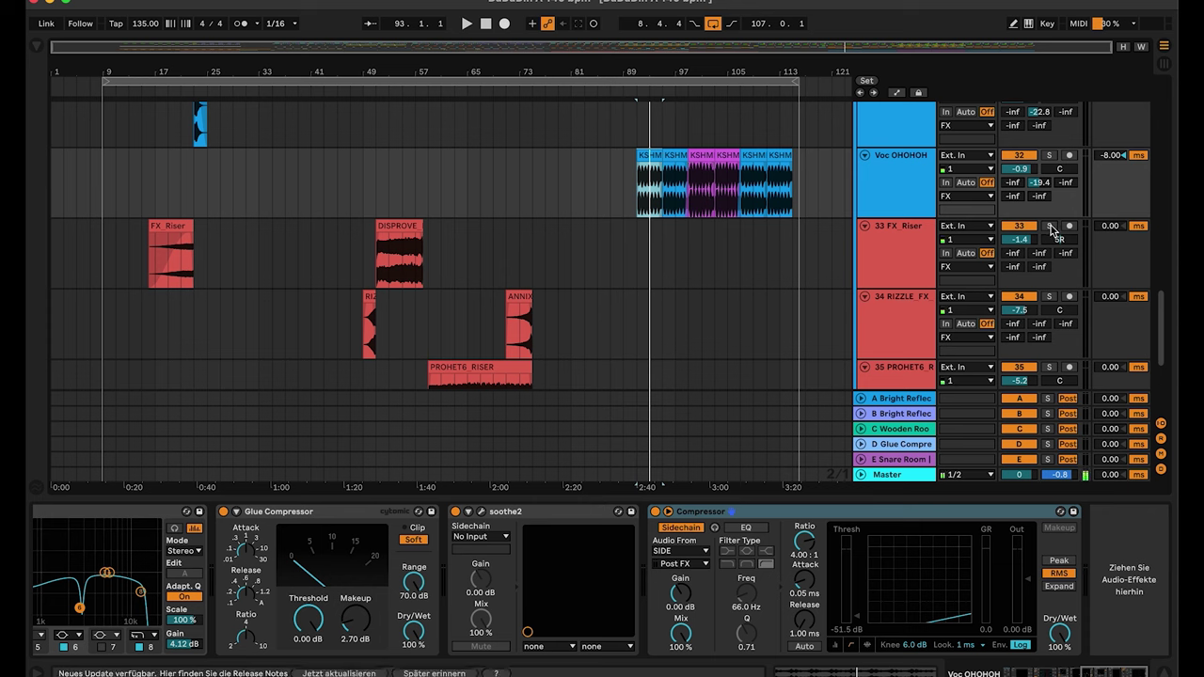
{"action": "scroll", "coordinate": [906, 192], "scroll_direction": "down", "scroll_amount": 2}
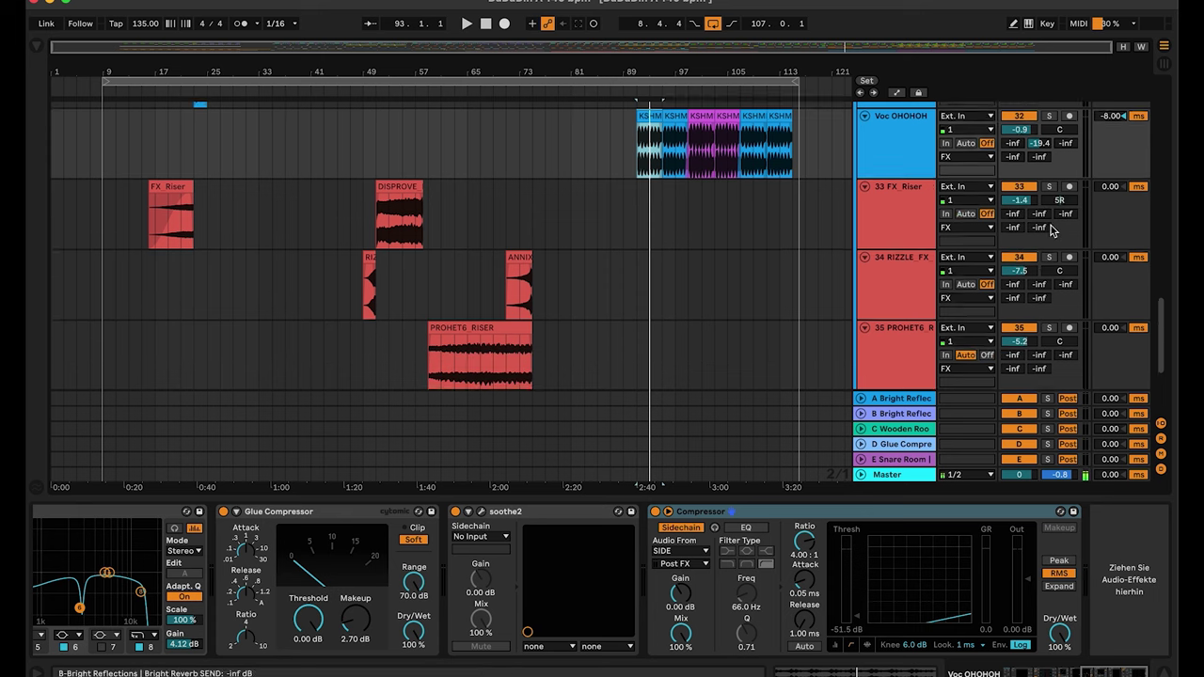
{"action": "left_click", "coordinate": [905, 182]}
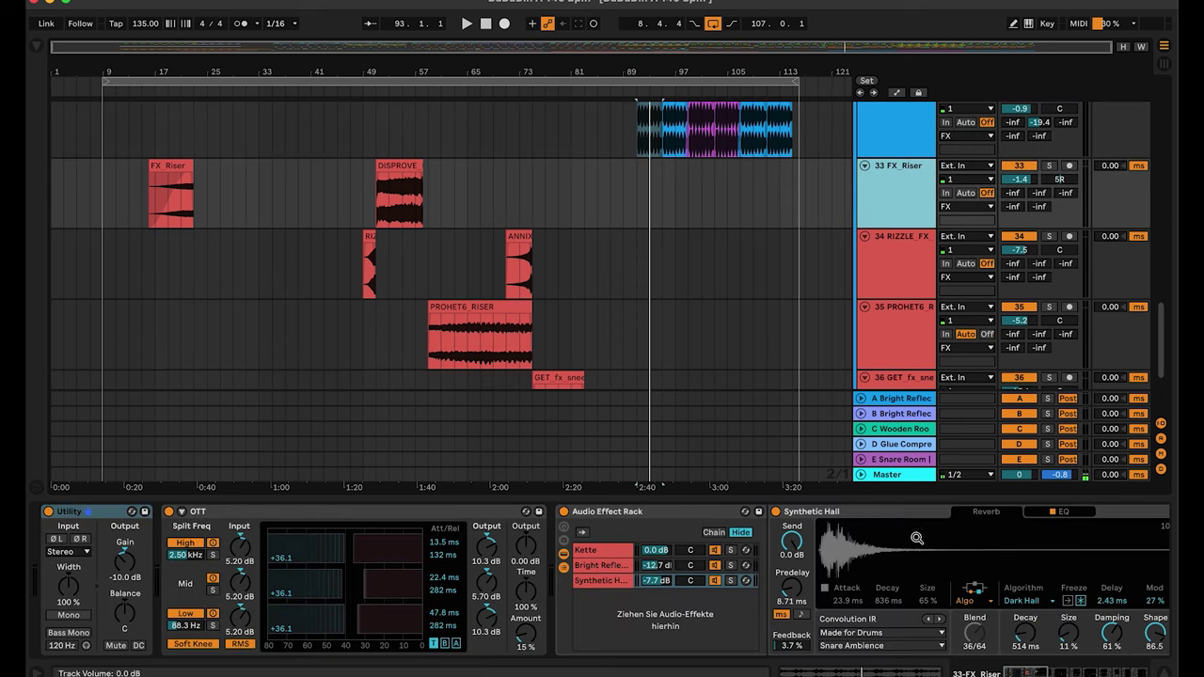
{"action": "scroll", "coordinate": [453, 606], "scroll_direction": "right", "scroll_amount": 3}
{"action": "scroll", "coordinate": [452, 606], "scroll_direction": "left", "scroll_amount": 3}
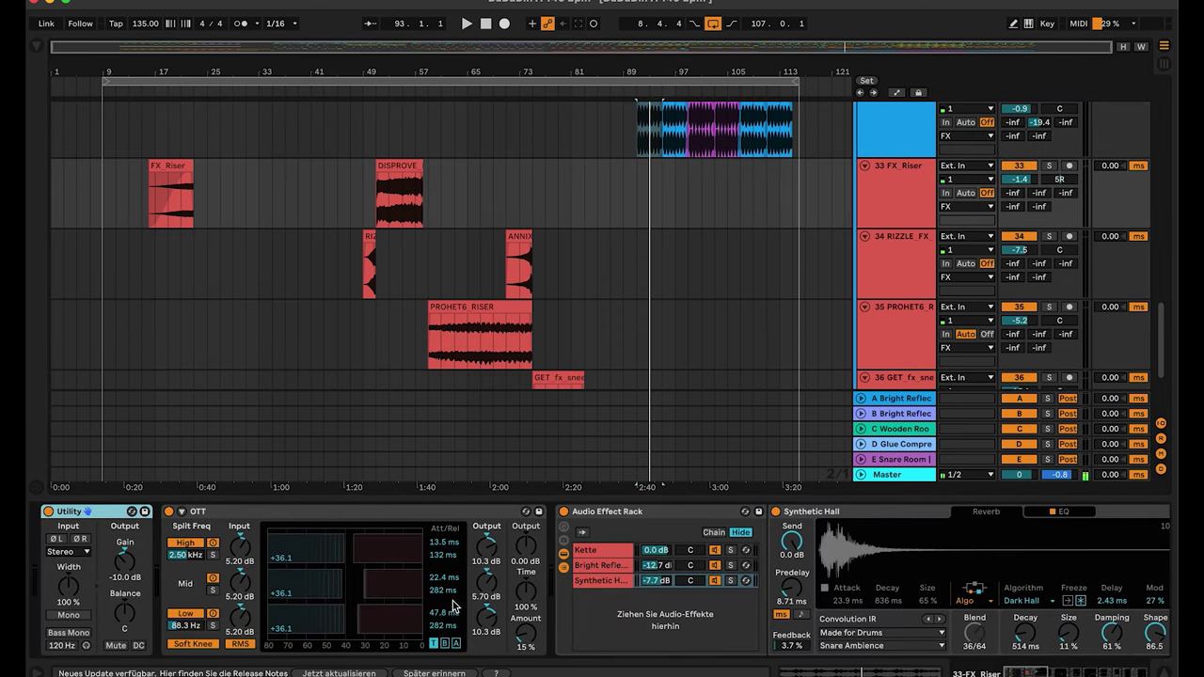
{"action": "left_click", "coordinate": [323, 508]}
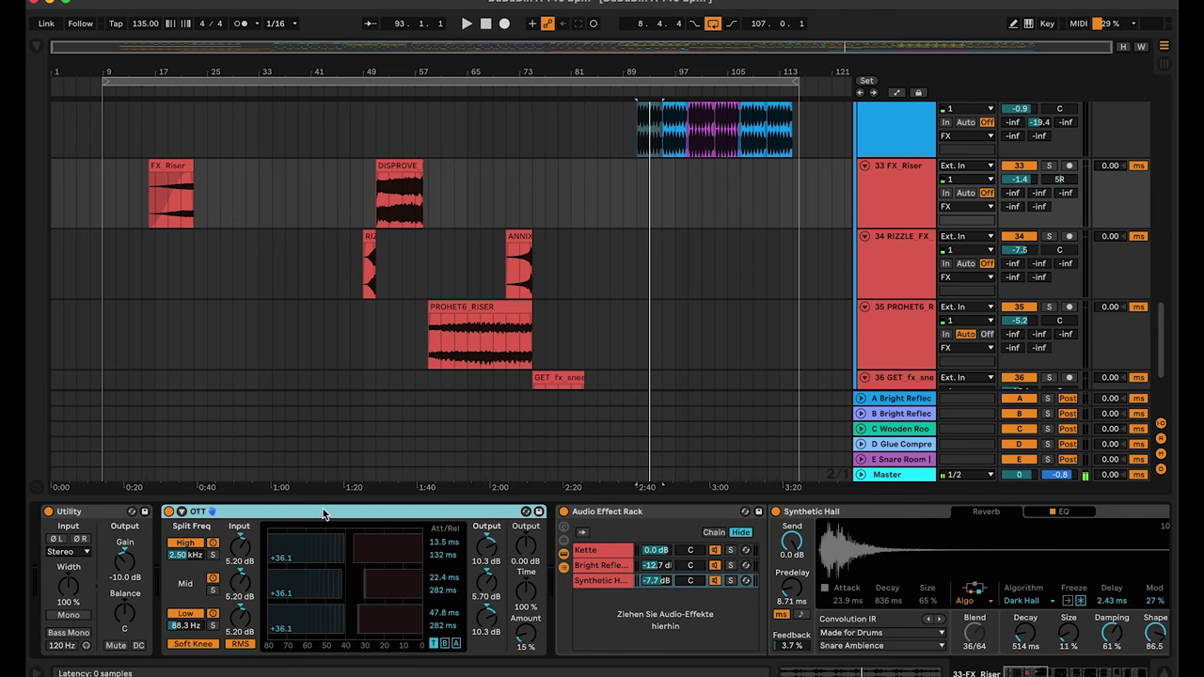
Step: Examine FX_Riser's Audio Effect Rack with its Synthetic Hall and Bright Reflections chains, and the Shifter and EQ Eight-30 that follow
{"action": "scroll", "coordinate": [543, 512], "scroll_direction": "right", "scroll_amount": 2}
{"action": "left_click", "coordinate": [542, 512]}
{"action": "scroll", "coordinate": [543, 513], "scroll_direction": "right", "scroll_amount": 6}
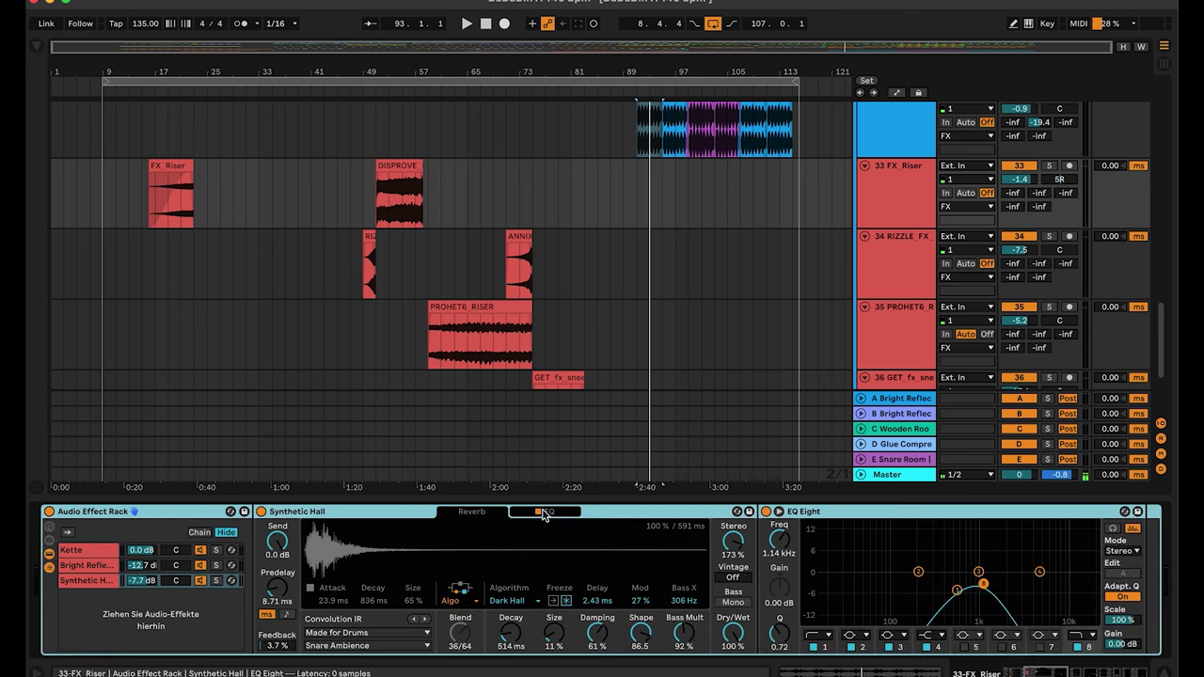
{"action": "left_click", "coordinate": [88, 566]}
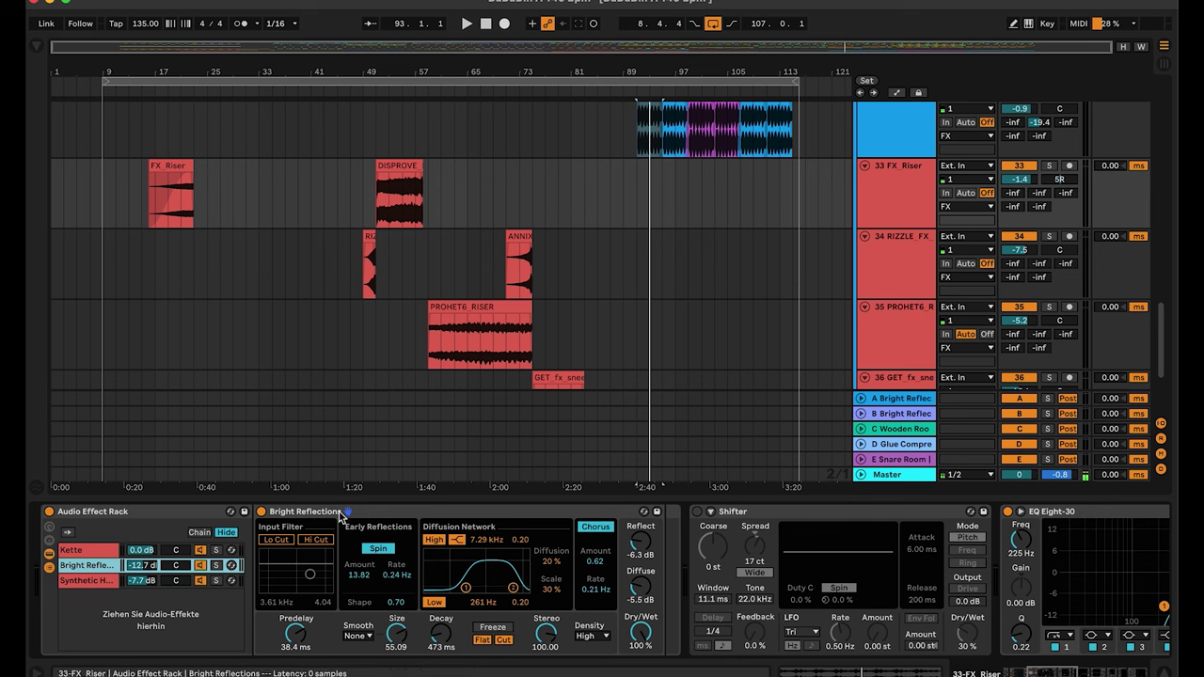
{"action": "scroll", "coordinate": [294, 551], "scroll_direction": "right", "scroll_amount": 8}
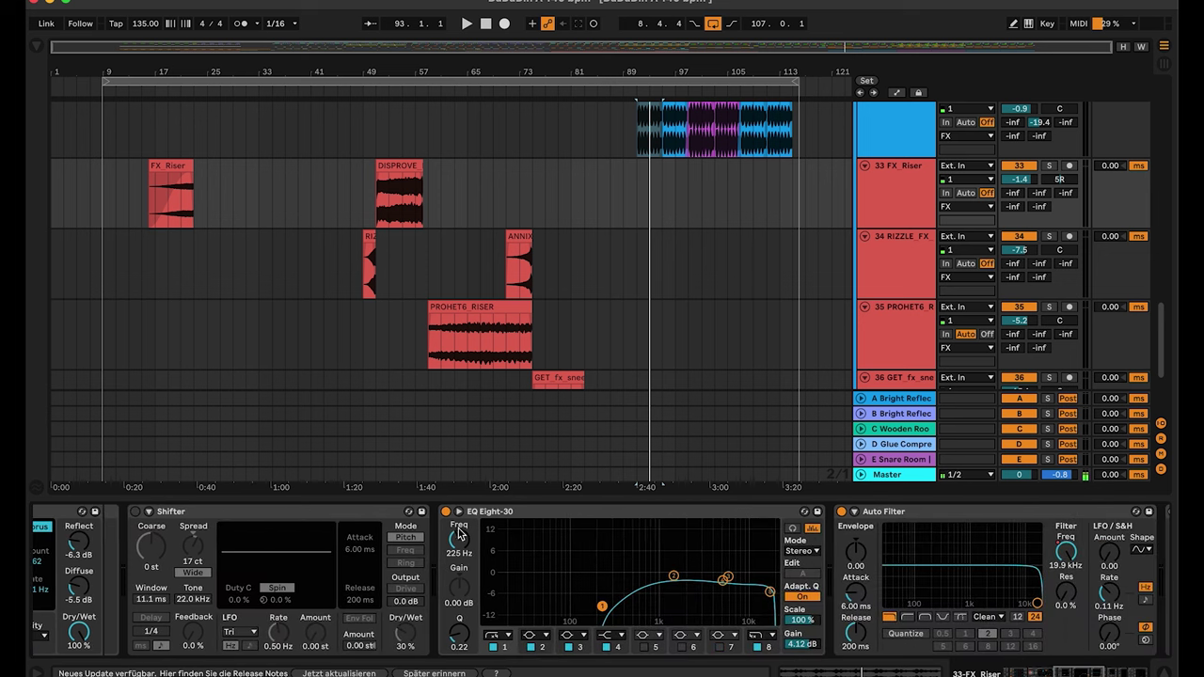
Step: Examine the EQ Eight-30 and the Auto Filter that follows it in the FX_Riser effect chain
{"action": "left_click", "coordinate": [603, 514]}
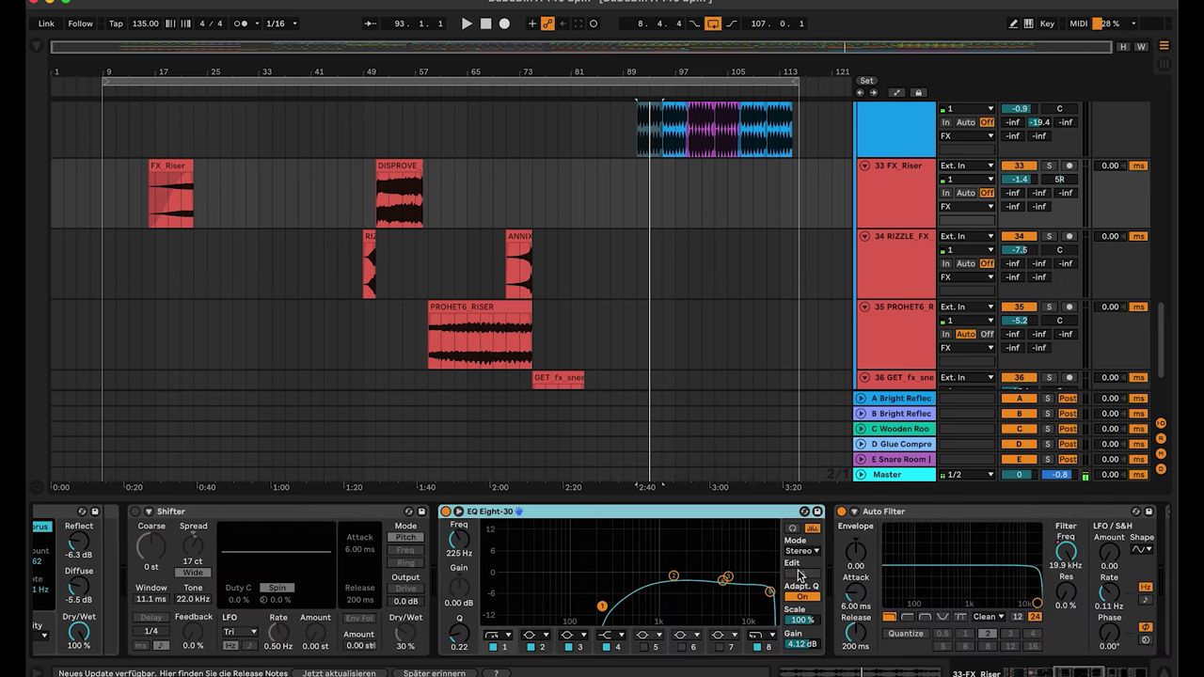
{"action": "scroll", "coordinate": [604, 525], "scroll_direction": "right", "scroll_amount": 8}
{"action": "left_click", "coordinate": [569, 510]}
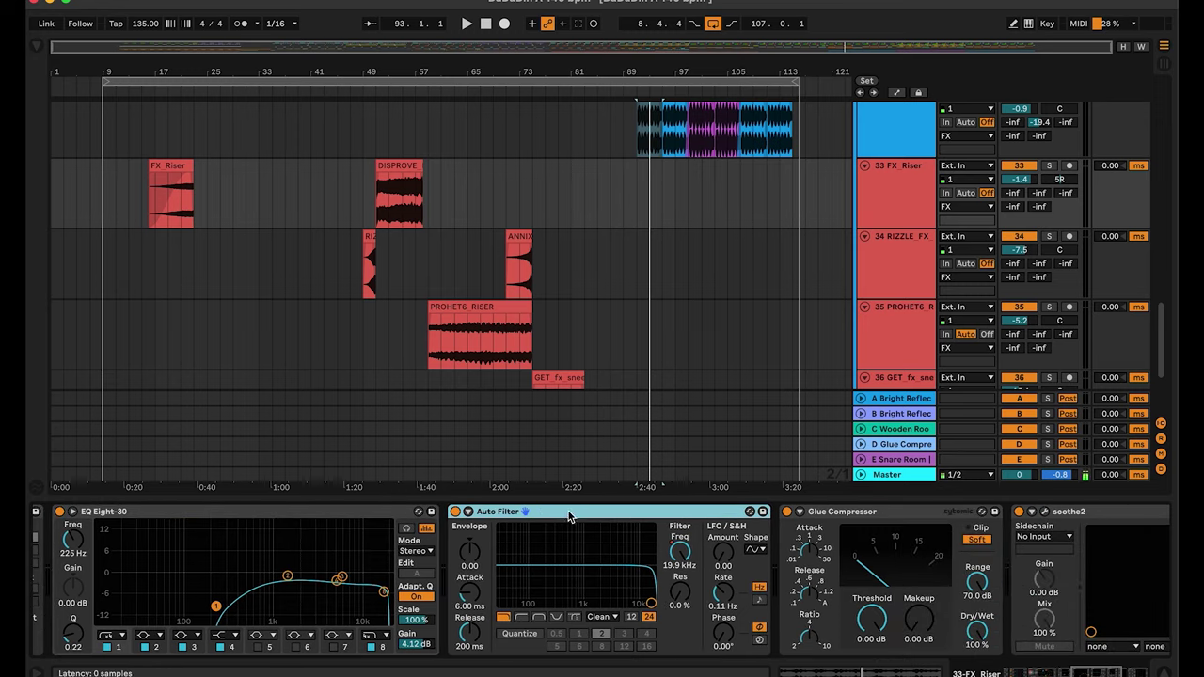
Step: Audition the DISPROVE clip with track 33 FX_Riser soloed, following its Auto Filter sweep, and unsolo the track
{"action": "left_click", "coordinate": [391, 167]}
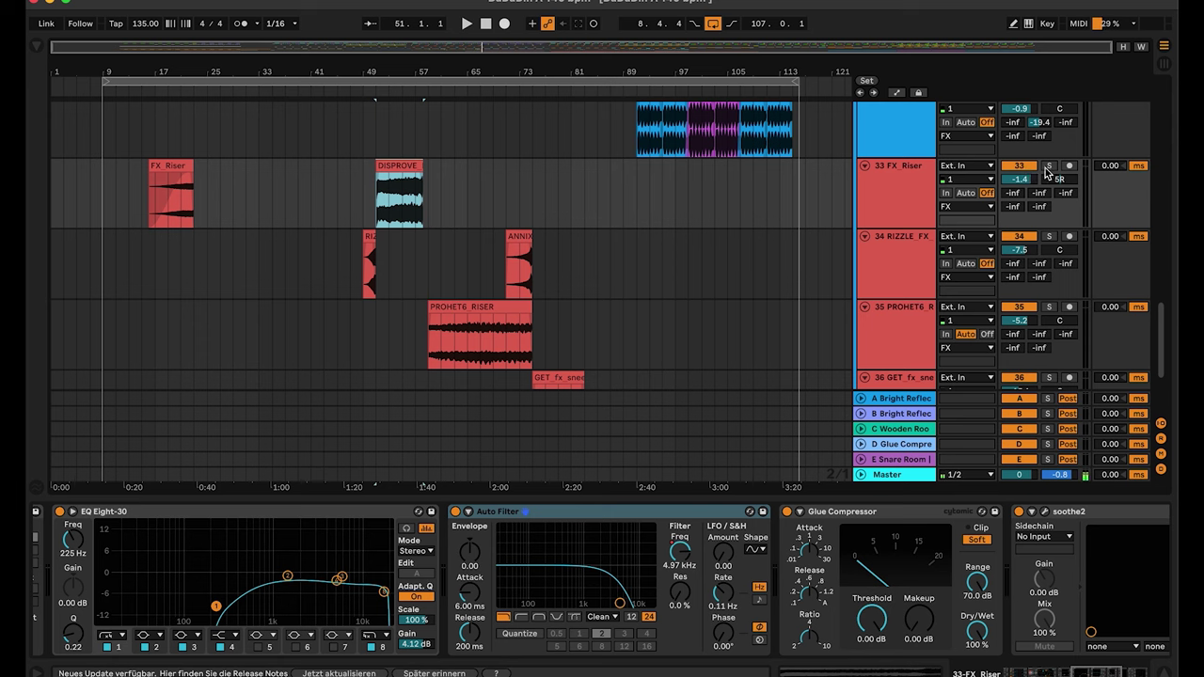
{"action": "left_click", "coordinate": [1050, 167]}
{"action": "key", "text": "space"}
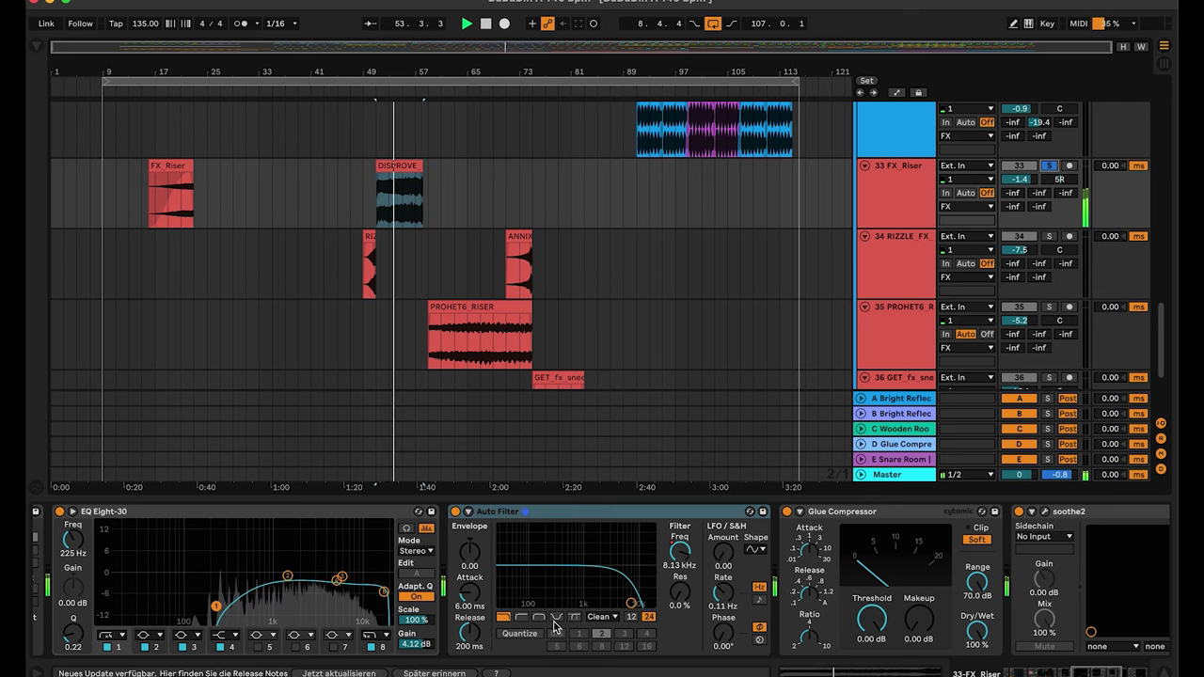
{"action": "key", "text": "space"}
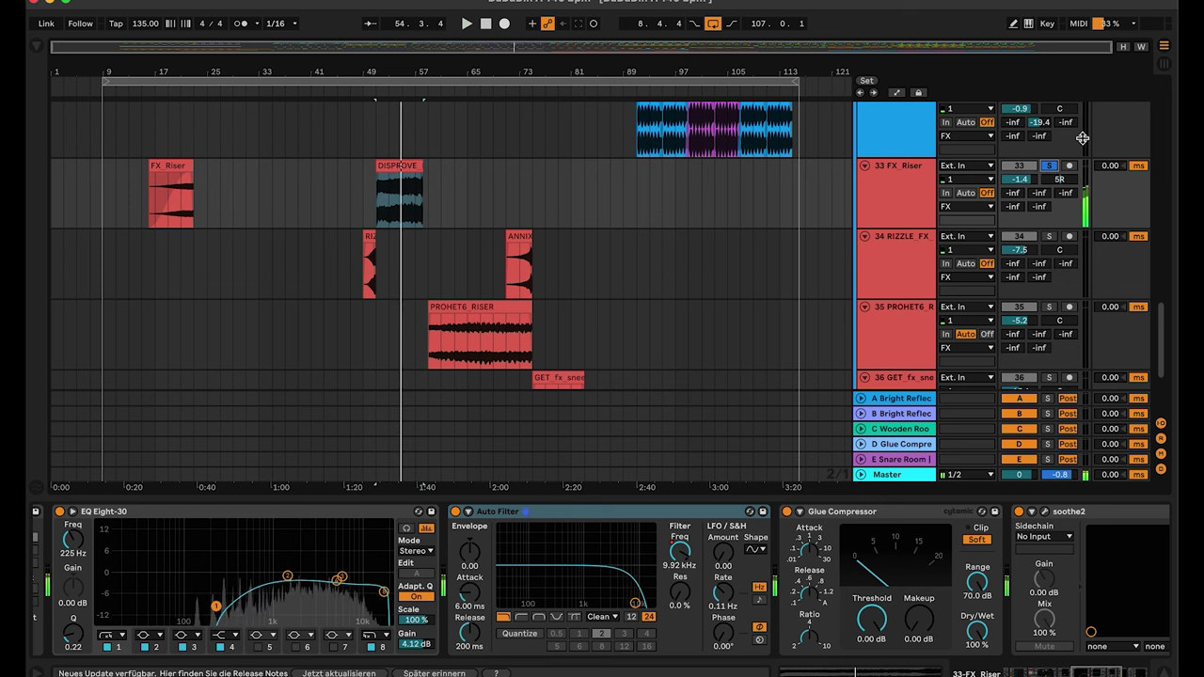
{"action": "left_click", "coordinate": [1050, 166]}
Step: Examine the Glue Compressor, soothe2 and sidechain Compressor at the end of the FX_Riser chain
{"action": "scroll", "coordinate": [846, 536], "scroll_direction": "right", "scroll_amount": 5}
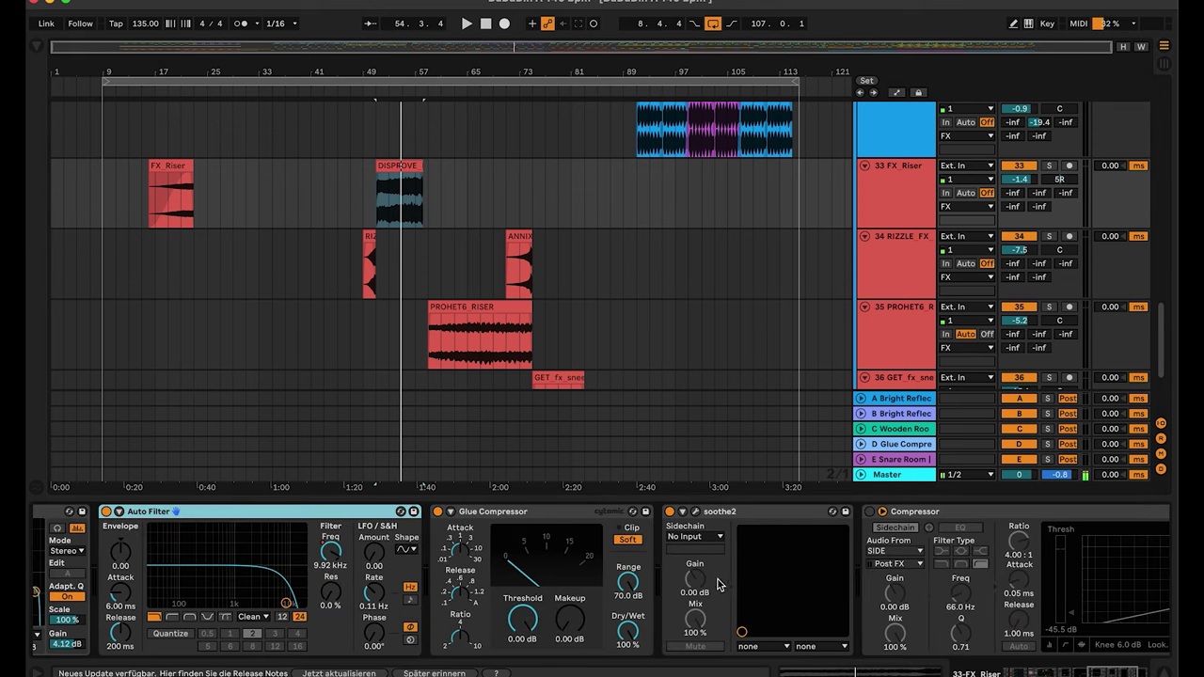
{"action": "scroll", "coordinate": [539, 514], "scroll_direction": "right", "scroll_amount": 3}
{"action": "scroll", "coordinate": [555, 261], "scroll_direction": "down", "scroll_amount": 1}
{"action": "scroll", "coordinate": [555, 261], "scroll_direction": "down", "scroll_amount": 1}
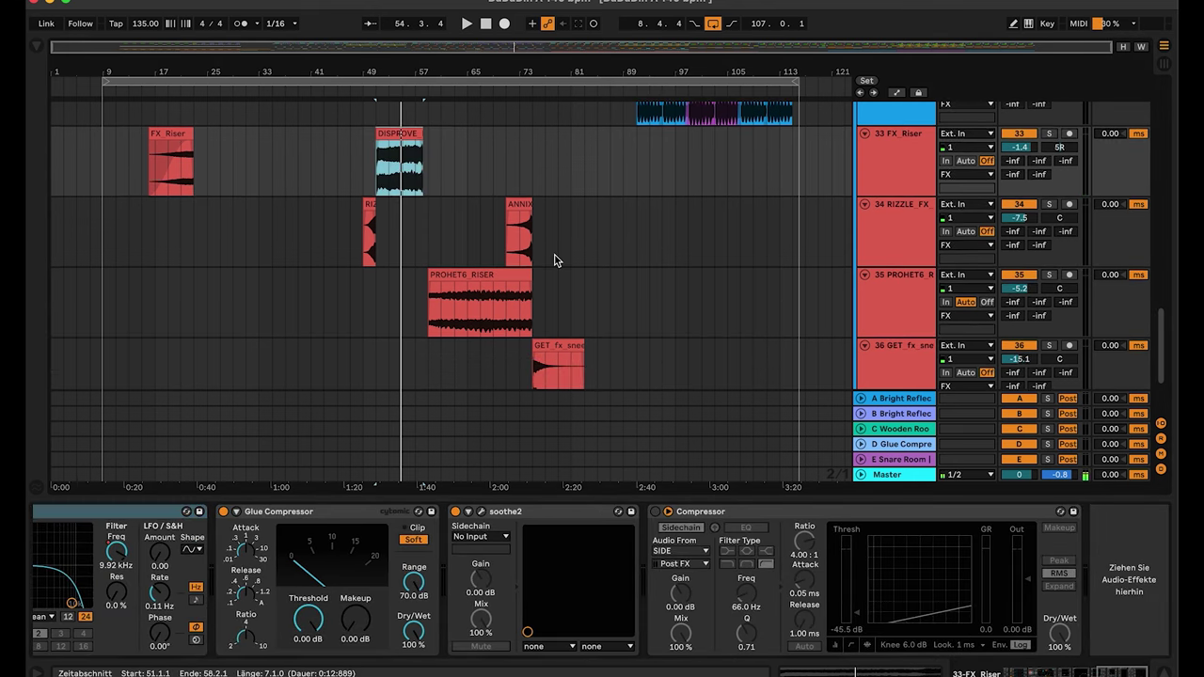
Step: Audition the ANNIX industrial riser clip at bar 71 with track 34 RIZZLE_FX soloed
{"action": "left_click", "coordinate": [509, 204]}
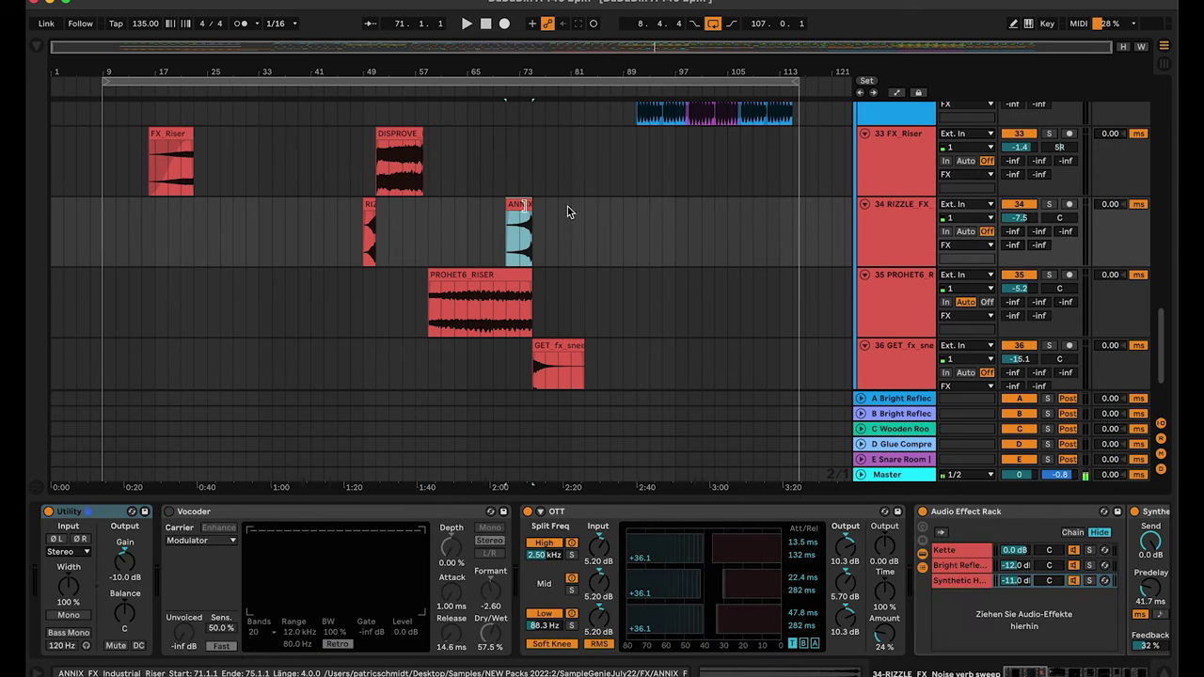
{"action": "left_click", "coordinate": [1050, 205]}
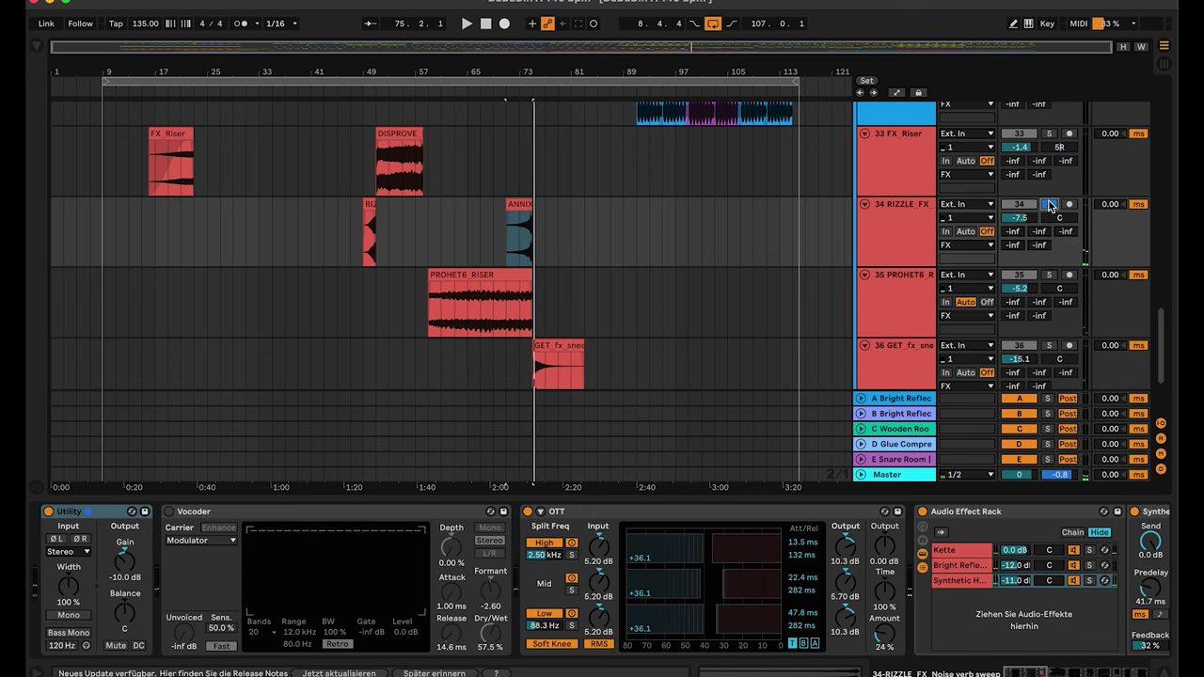
{"action": "key", "text": "super+t"}
Step: Select the PROHET6_RISER clip and examine the Shifter and Auto Pan in track 35's effect chain
{"action": "left_click", "coordinate": [459, 149]}
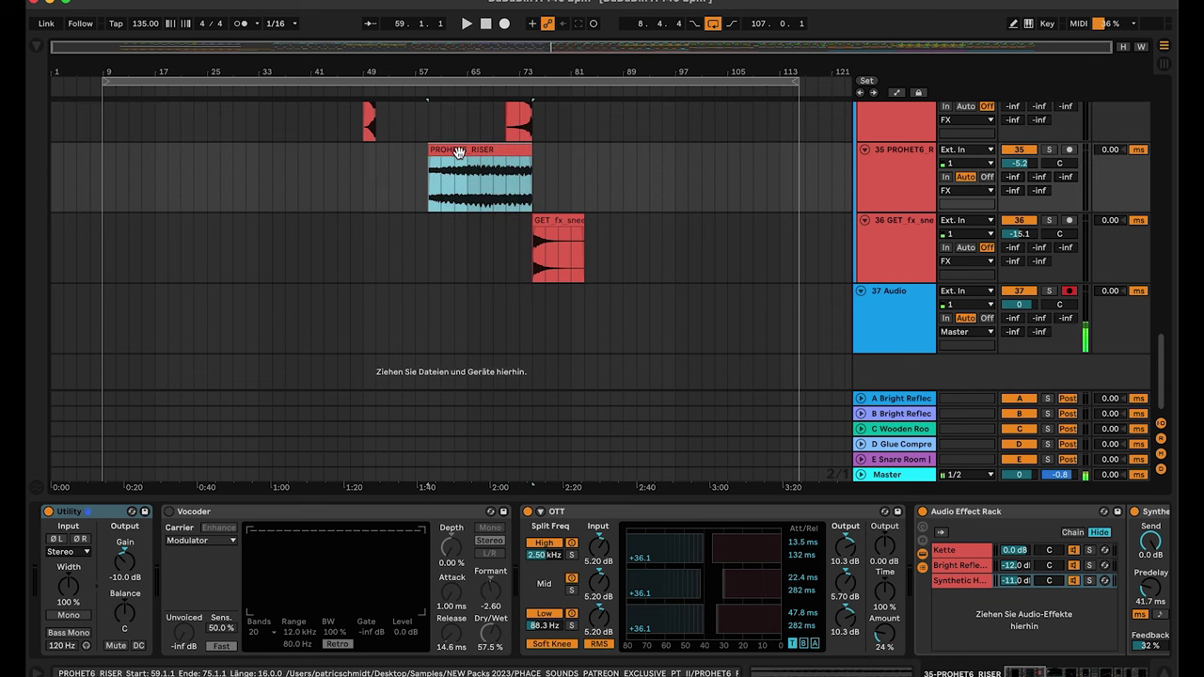
{"action": "left_click", "coordinate": [898, 156]}
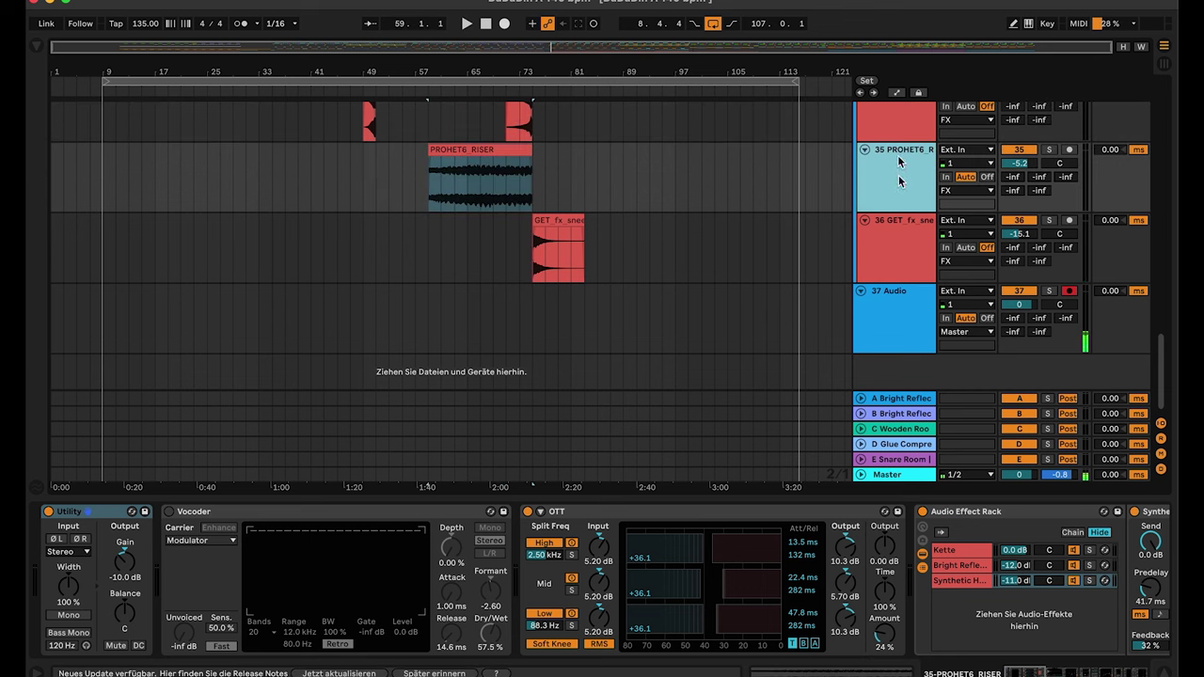
{"action": "scroll", "coordinate": [598, 606], "scroll_direction": "right", "scroll_amount": 20}
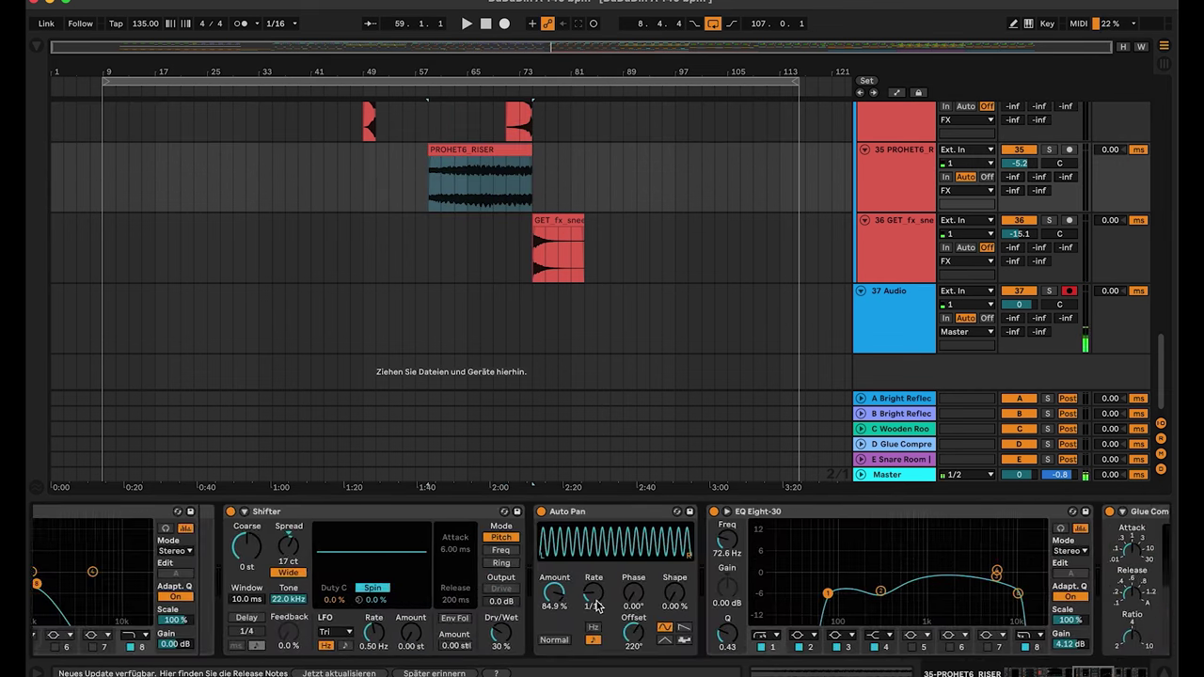
{"action": "left_click", "coordinate": [553, 515]}
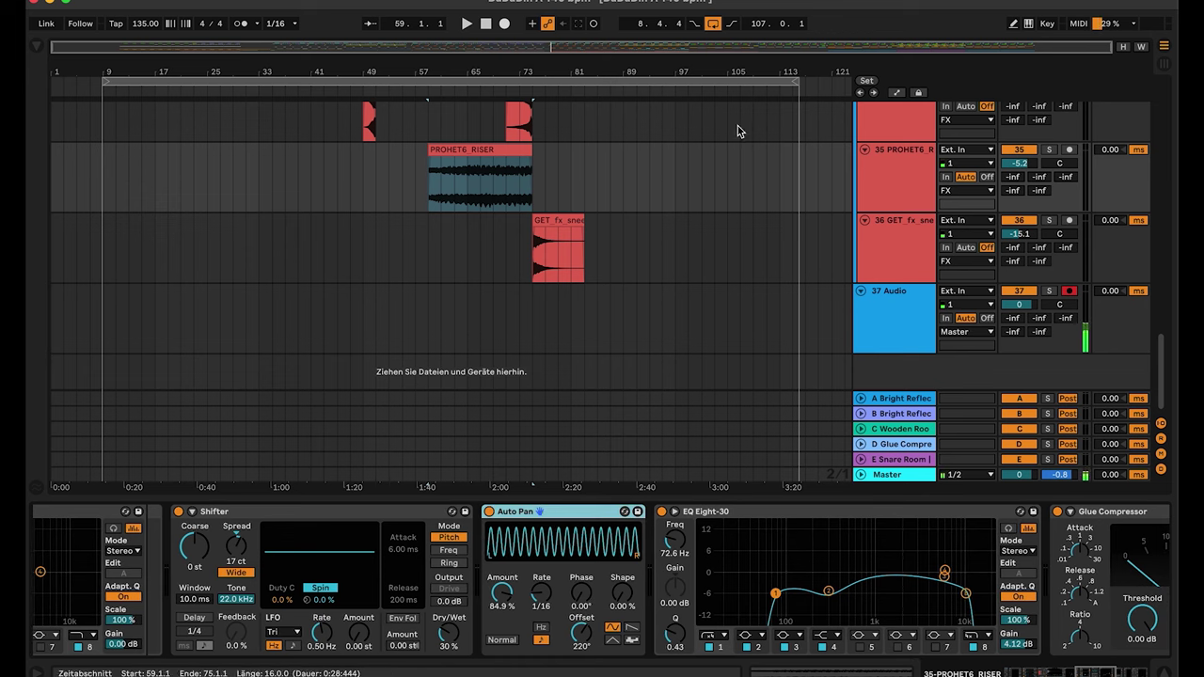
Step: Audition PROHET6_RISER in solo, comparing the sound with its Auto Pan bypassed and enabled
{"action": "left_click", "coordinate": [1048, 149]}
{"action": "key", "text": "space"}
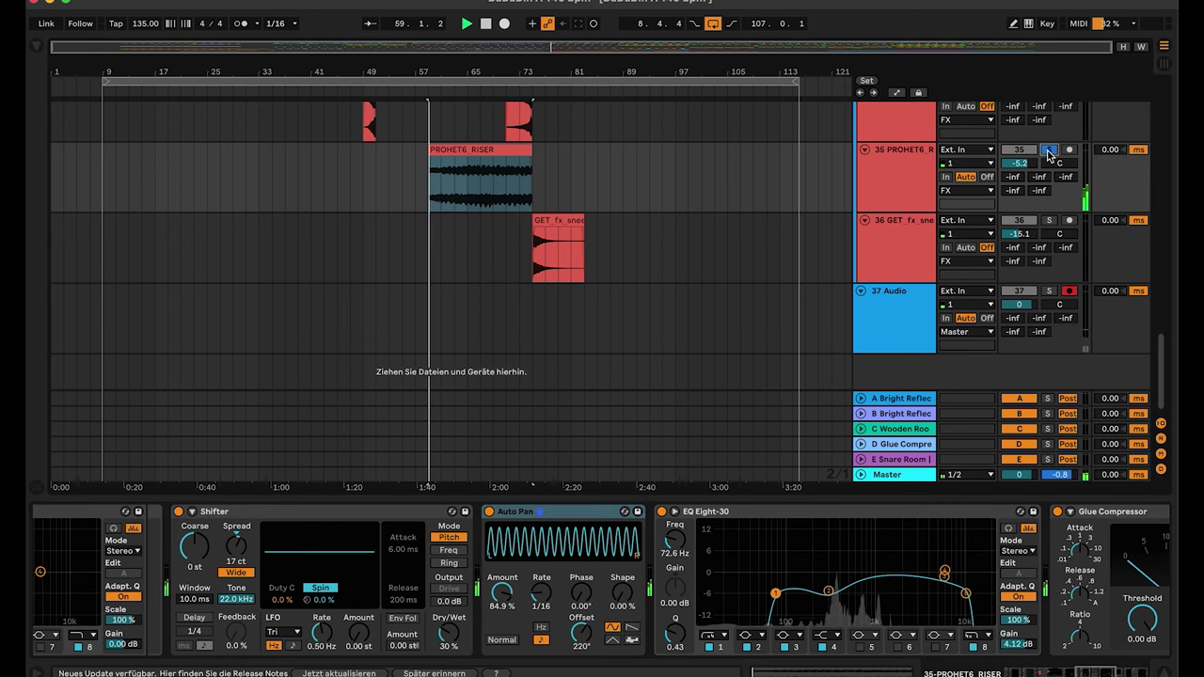
{"action": "left_click", "coordinate": [488, 512]}
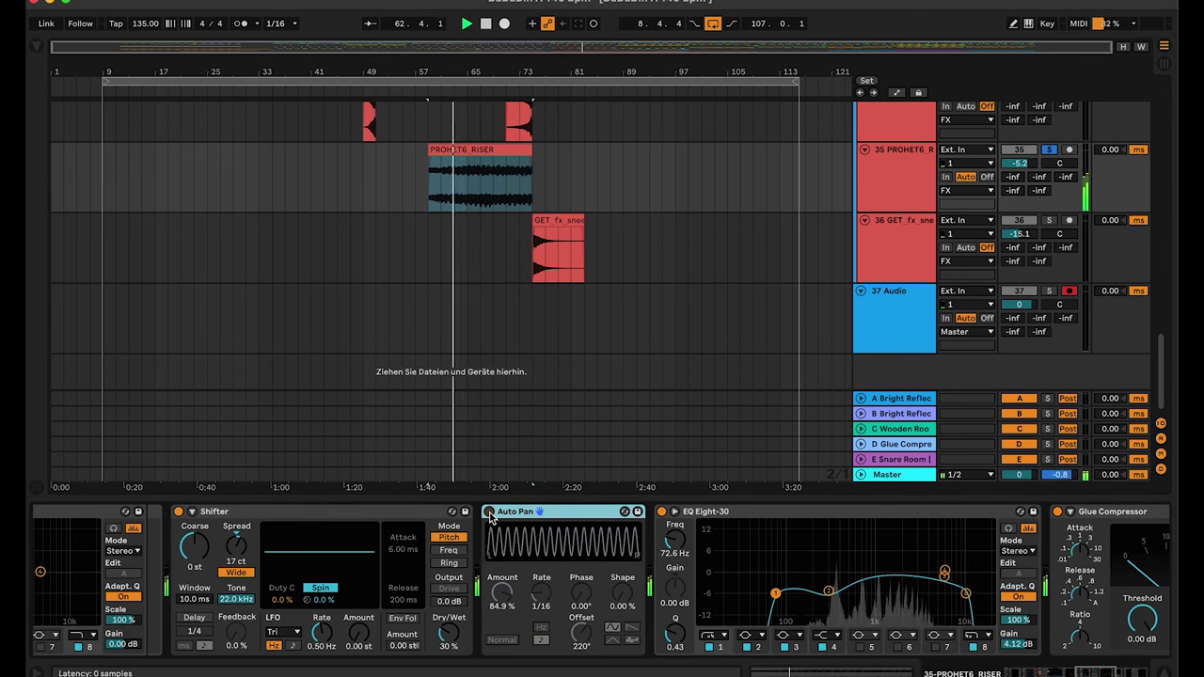
{"action": "left_click", "coordinate": [489, 512]}
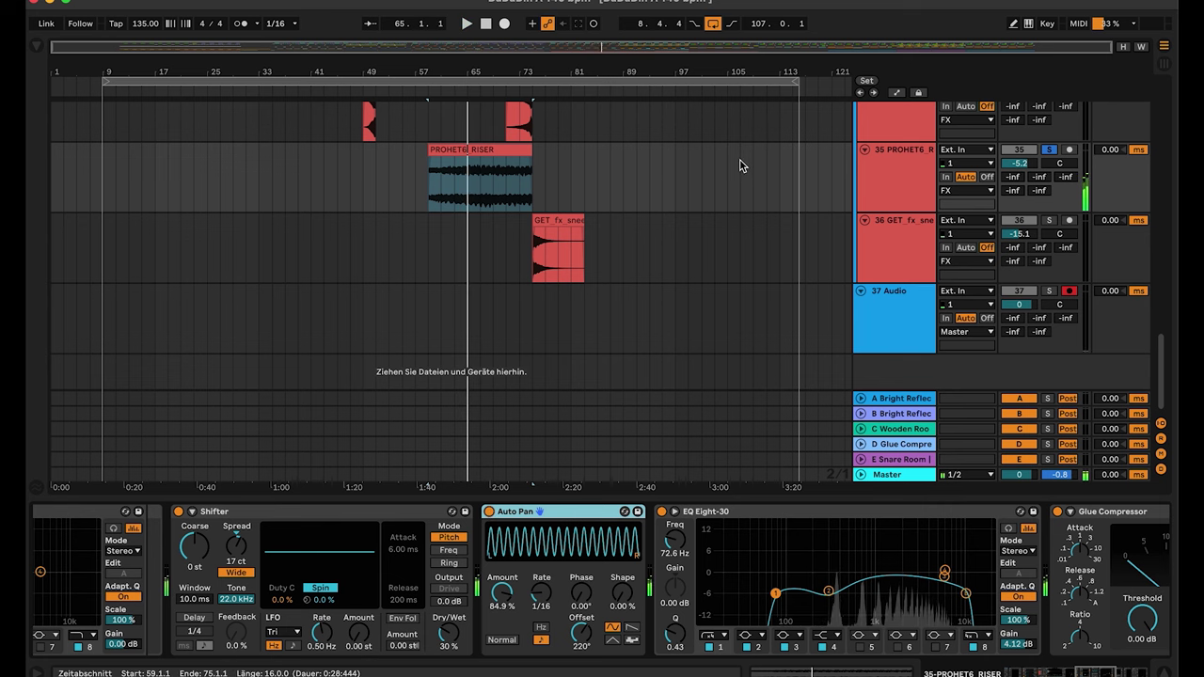
{"action": "left_click", "coordinate": [513, 162]}
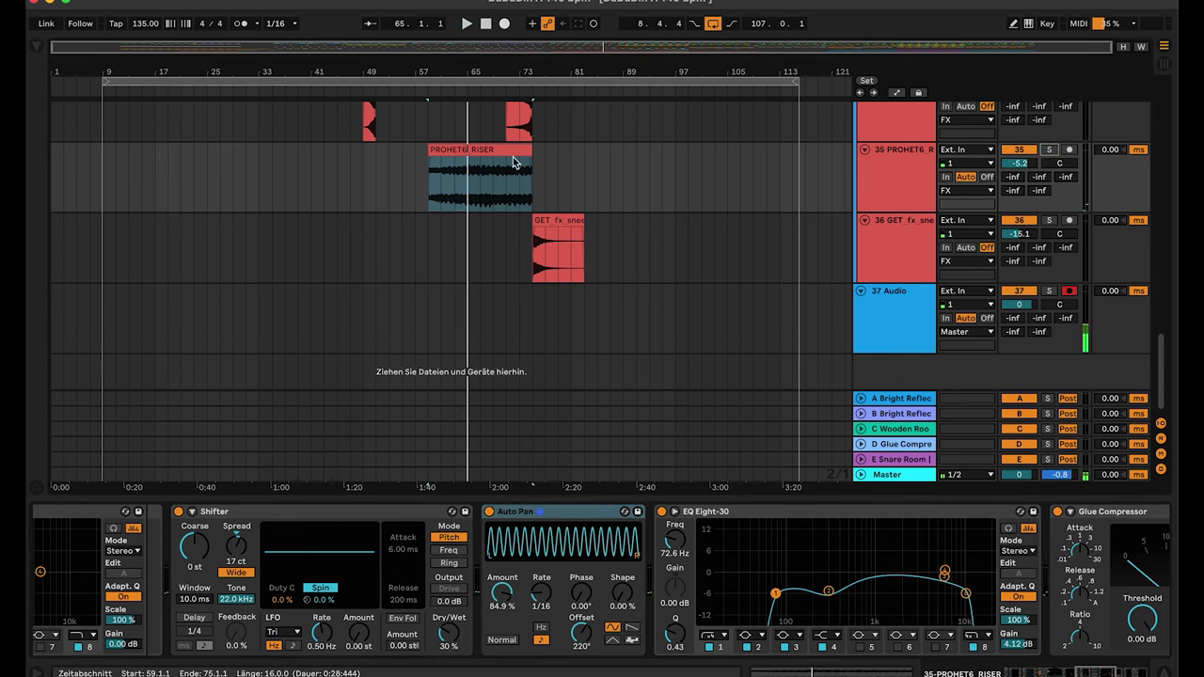
Step: Audition the GET_fx_sneek impact clip at bar 75 with track 36 soloed, and unsolo the track
{"action": "left_click", "coordinate": [552, 224]}
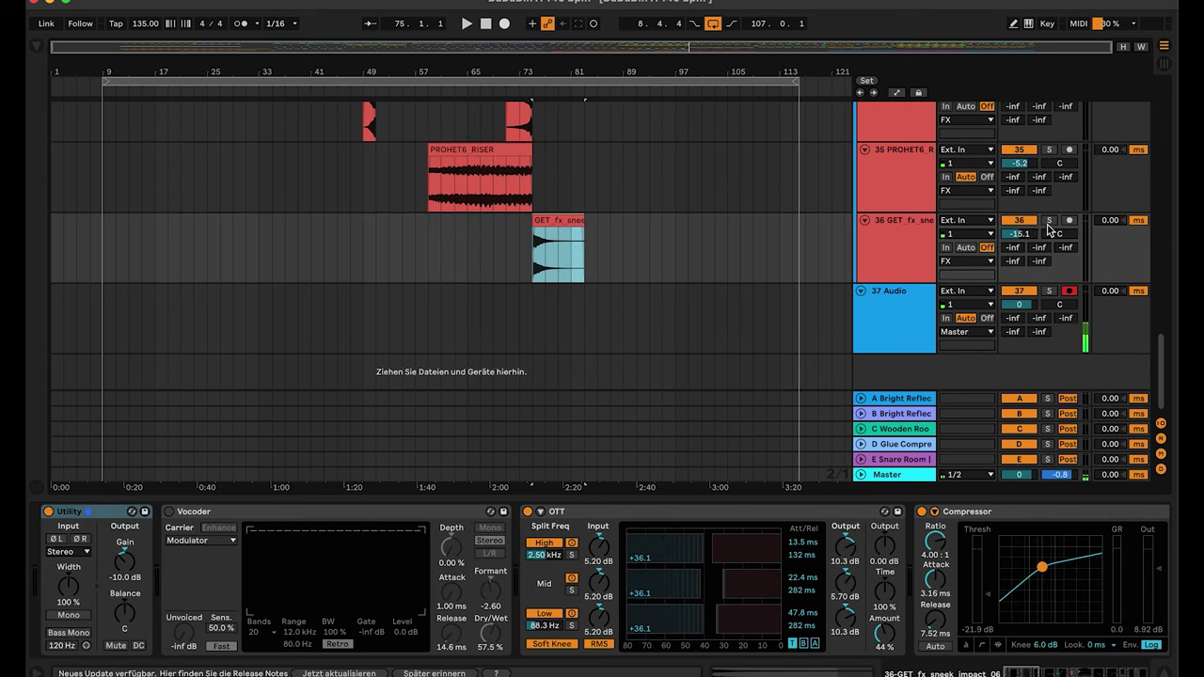
{"action": "left_click", "coordinate": [1050, 220]}
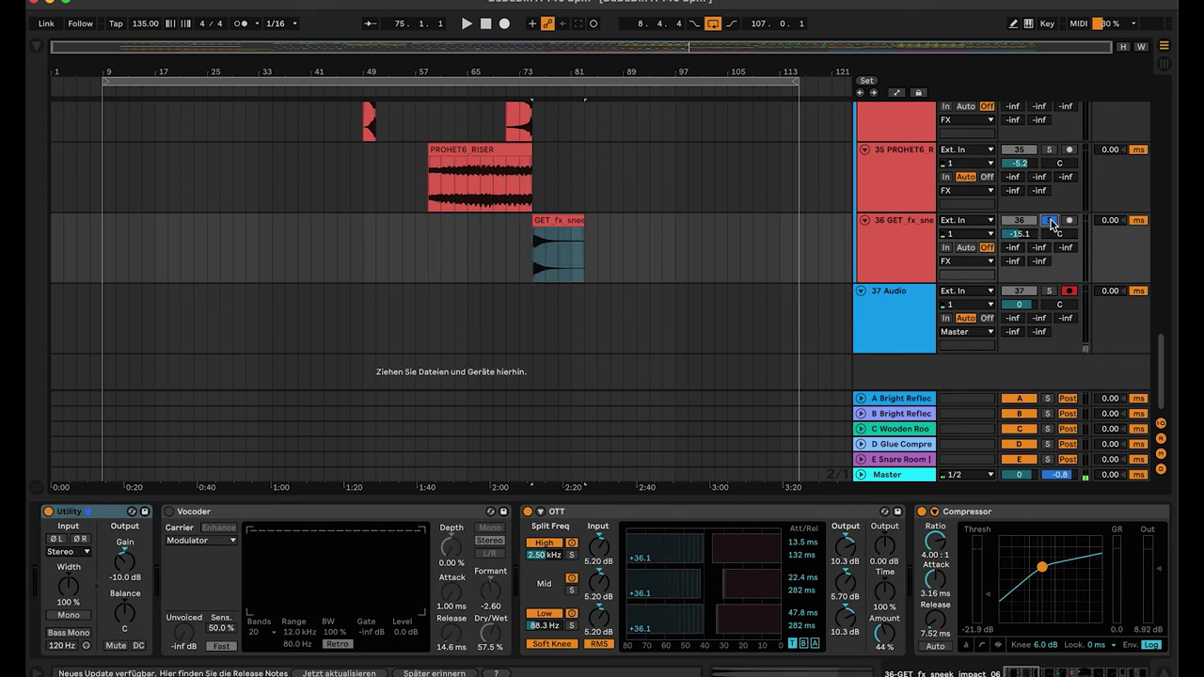
{"action": "key", "text": "space"}
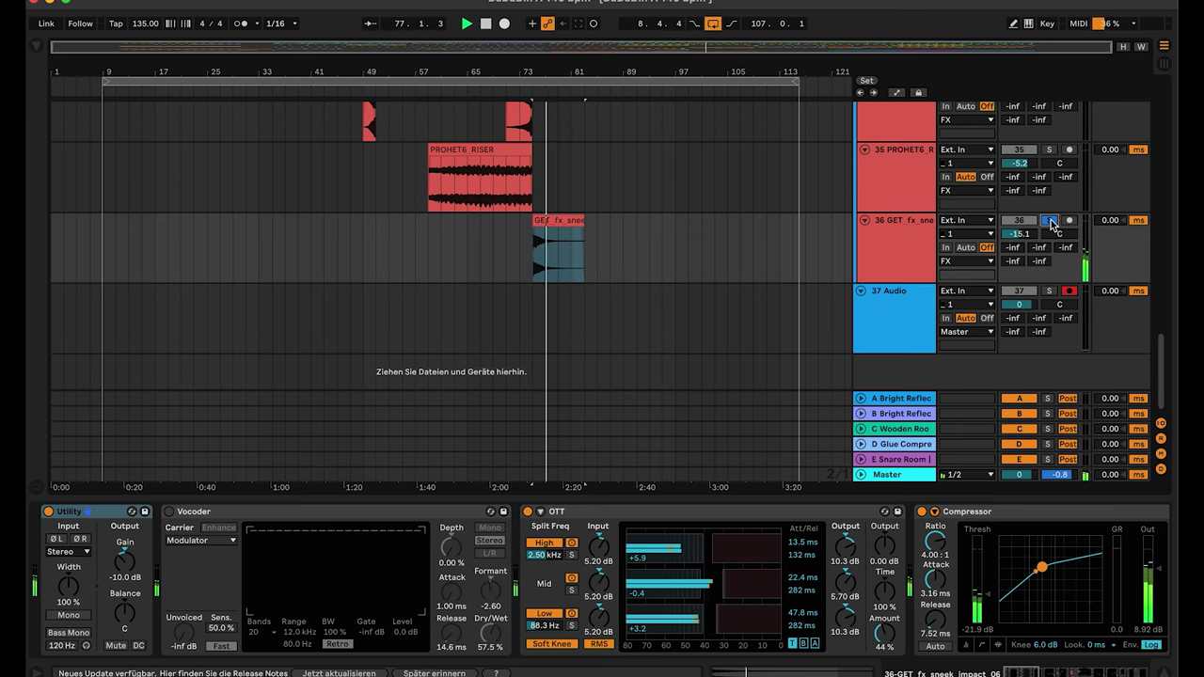
{"action": "left_click", "coordinate": [1050, 220]}
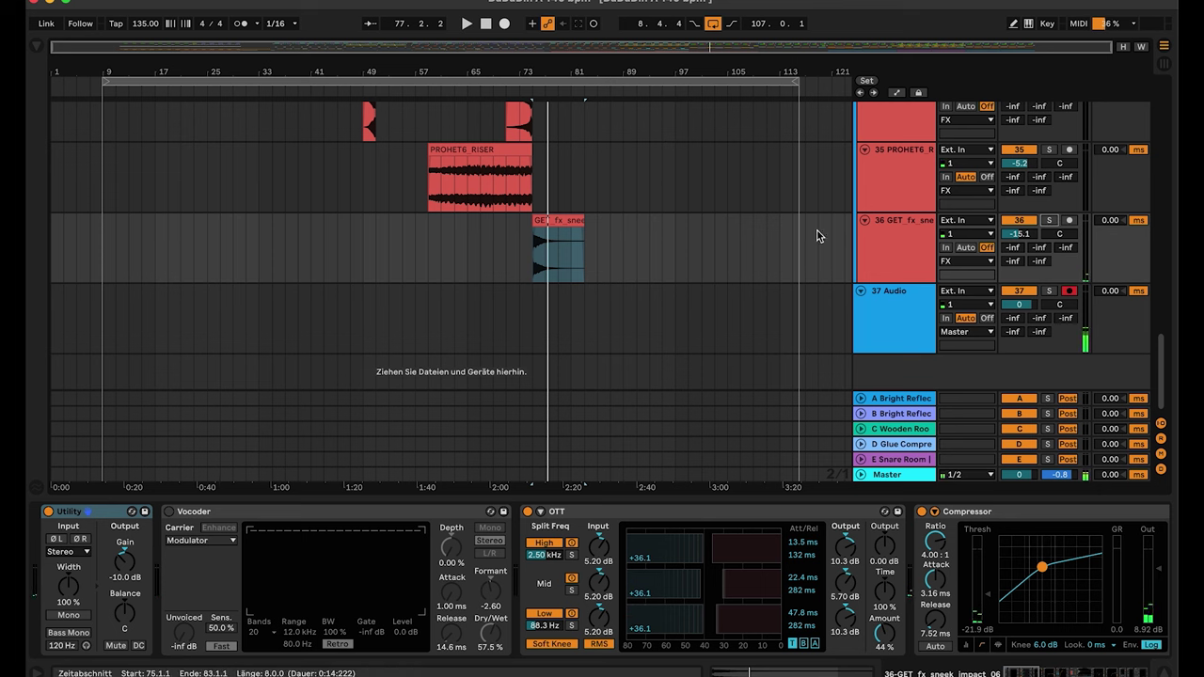
Step: Examine the EQ LowCUT and Echo devices in the effect chain of the GET_fx_sneek impact track
{"action": "scroll", "coordinate": [428, 561], "scroll_direction": "right", "scroll_amount": 10}
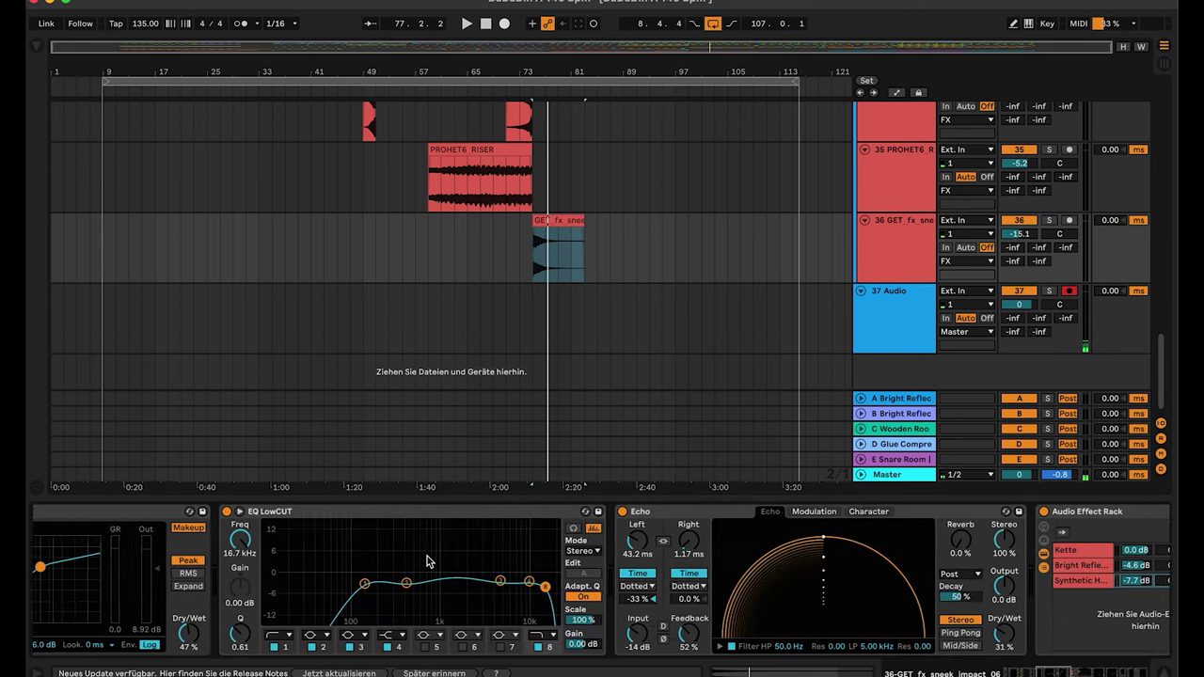
{"action": "scroll", "coordinate": [428, 562], "scroll_direction": "right", "scroll_amount": 3}
{"action": "left_click", "coordinate": [573, 514]}
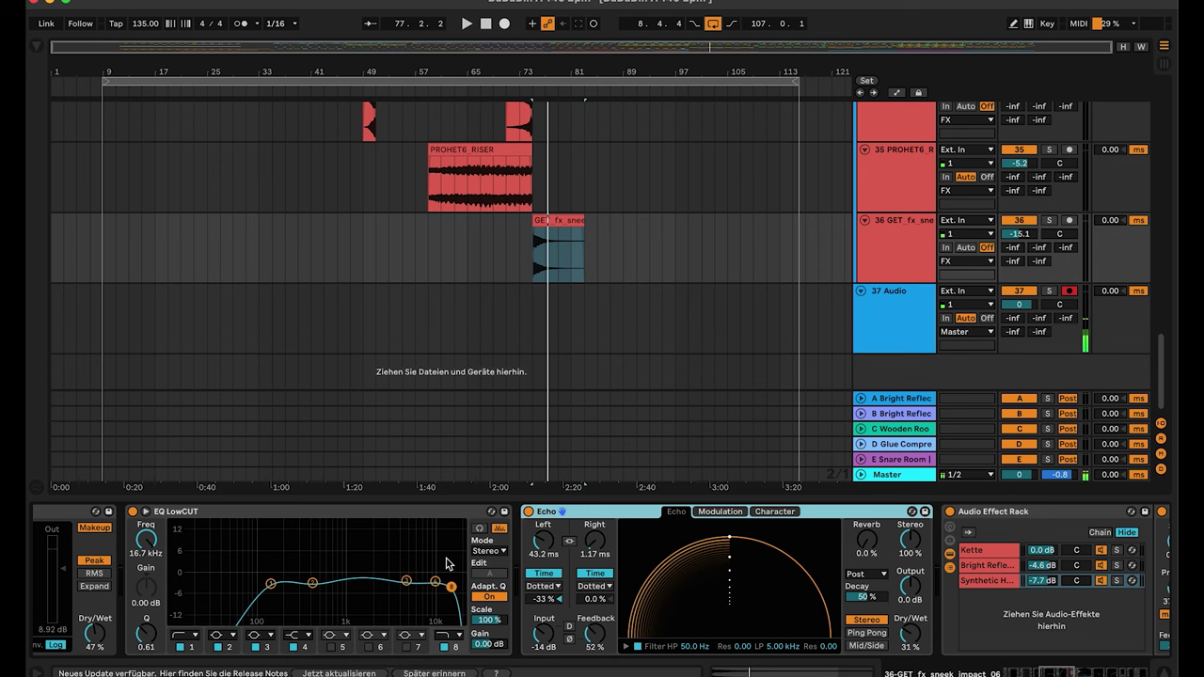
Step: Examine the Audio Effect Rack on track 36 with its Synthetic Hall and Bright Reflections chains
{"action": "scroll", "coordinate": [448, 563], "scroll_direction": "right", "scroll_amount": 15}
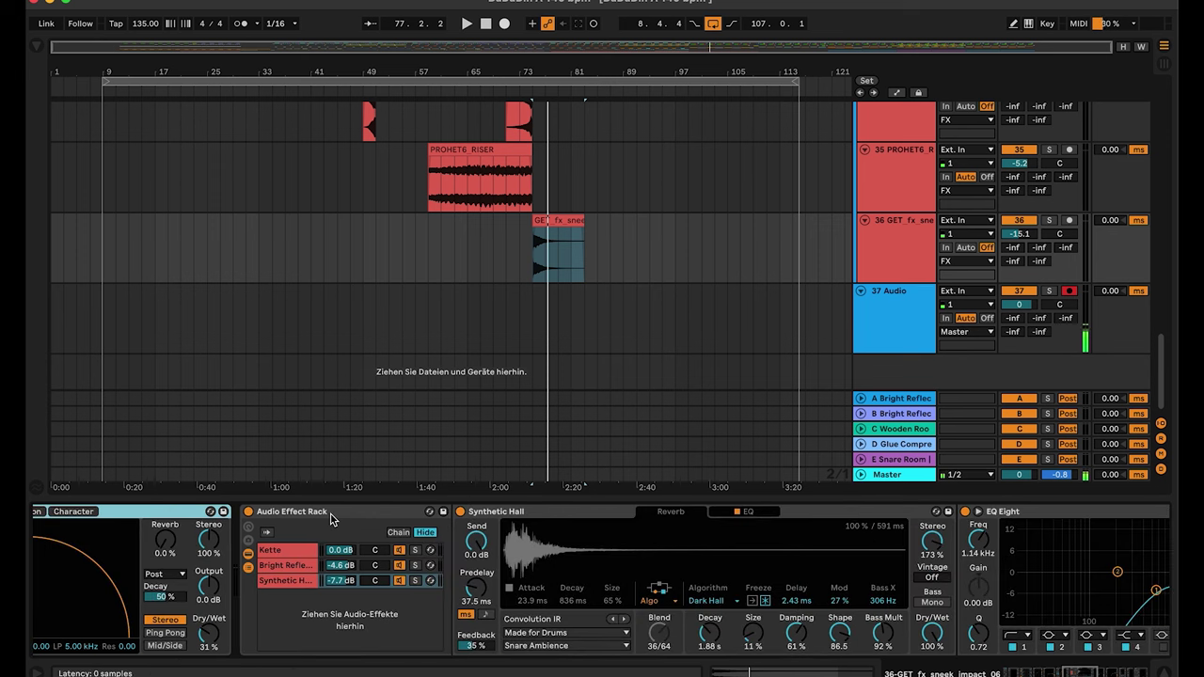
{"action": "left_click", "coordinate": [335, 520]}
{"action": "scroll", "coordinate": [598, 546], "scroll_direction": "right", "scroll_amount": 13}
{"action": "scroll", "coordinate": [598, 546], "scroll_direction": "right", "scroll_amount": 15}
{"action": "scroll", "coordinate": [577, 546], "scroll_direction": "left", "scroll_amount": 20}
{"action": "scroll", "coordinate": [578, 546], "scroll_direction": "left", "scroll_amount": 4}
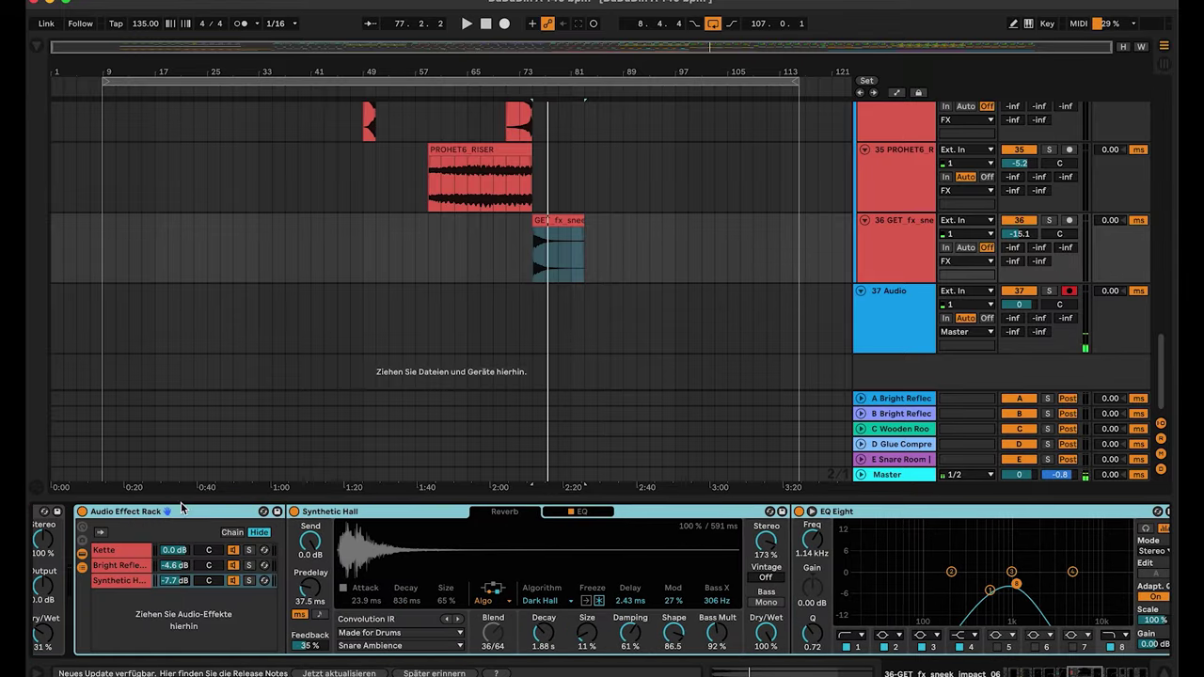
{"action": "left_click", "coordinate": [116, 565]}
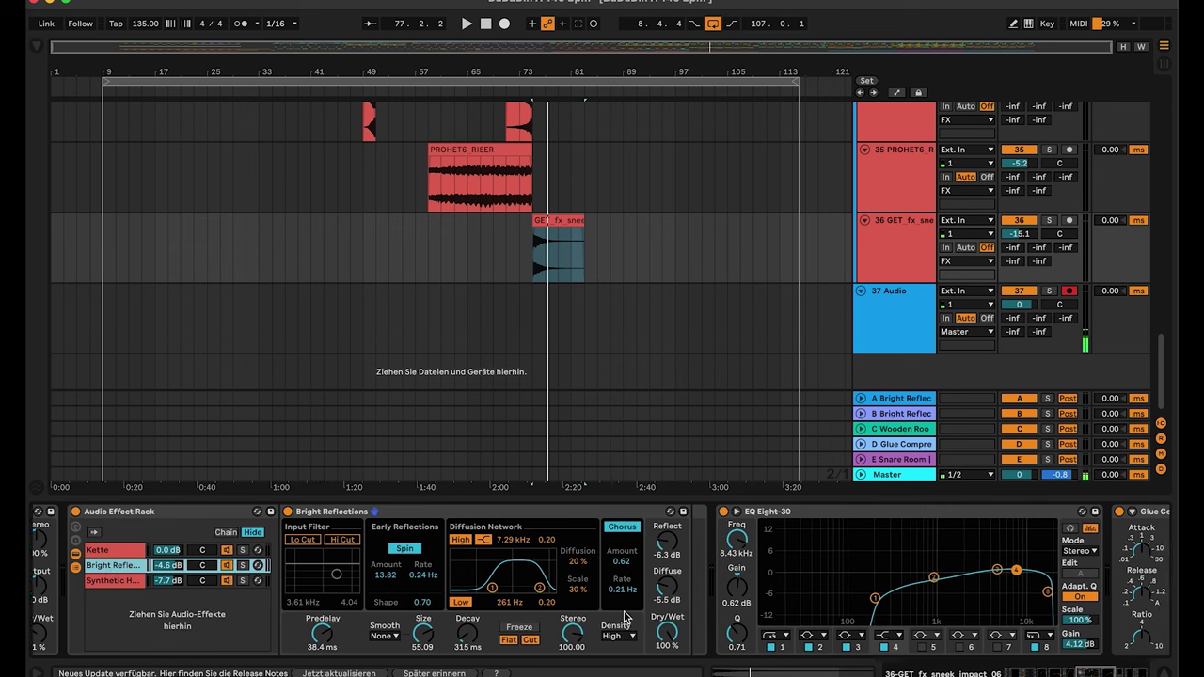
Step: Examine the EQ Eight-30, Glue Compressor, soothe2 and sidechain Compressor at the end of track 36's chain
{"action": "scroll", "coordinate": [515, 532], "scroll_direction": "right", "scroll_amount": 14}
{"action": "left_click", "coordinate": [508, 523]}
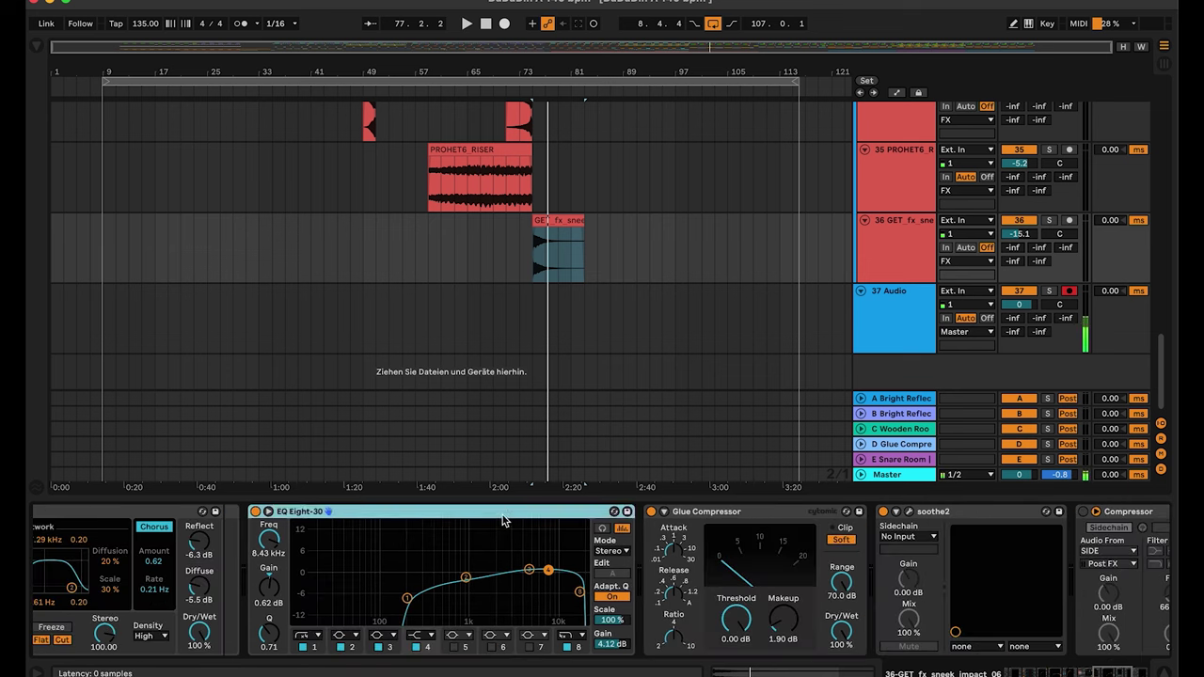
{"action": "scroll", "coordinate": [555, 523], "scroll_direction": "right", "scroll_amount": 10}
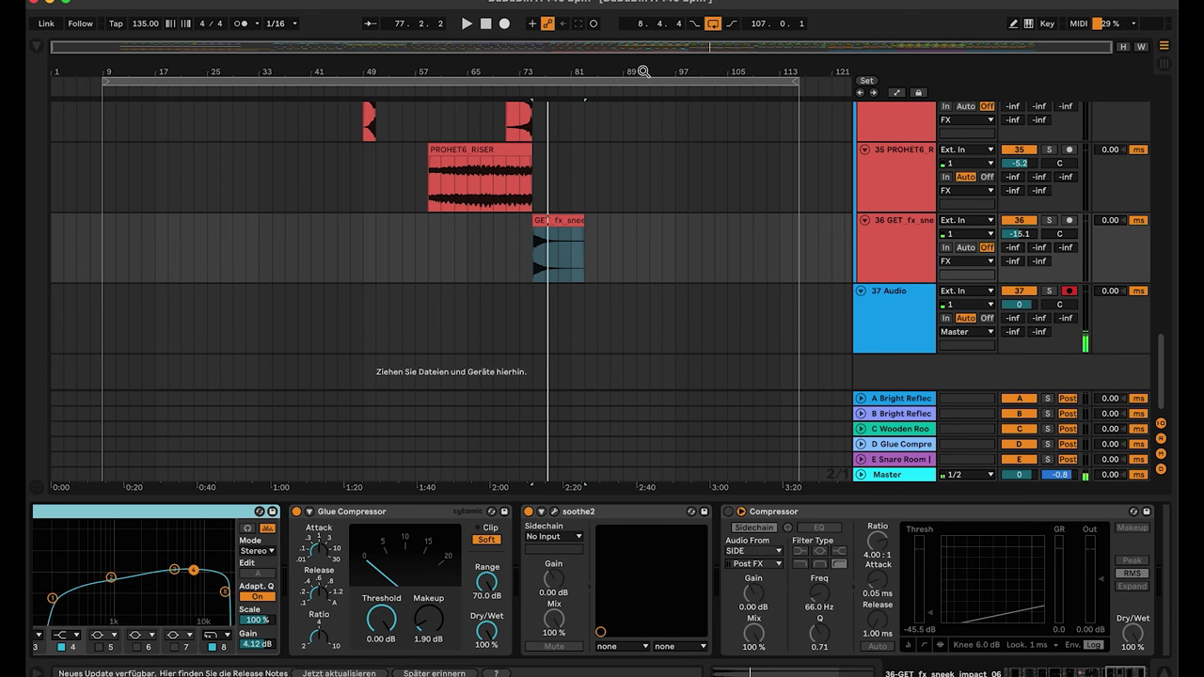
{"action": "left_click", "coordinate": [543, 67]}
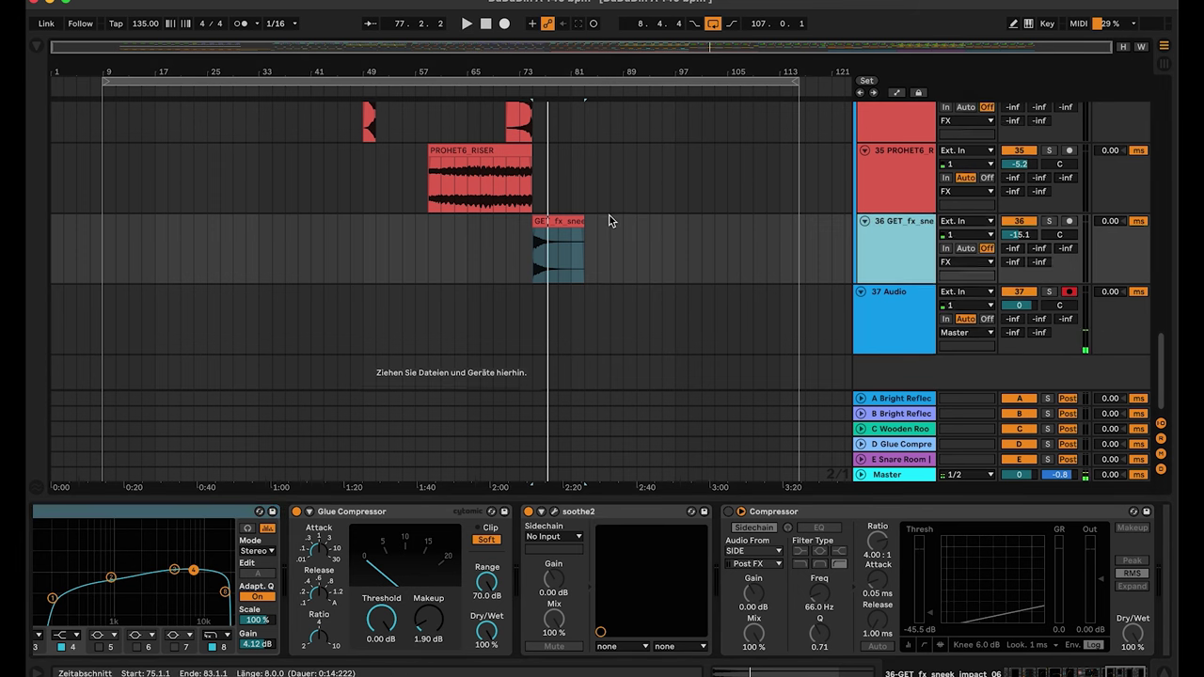